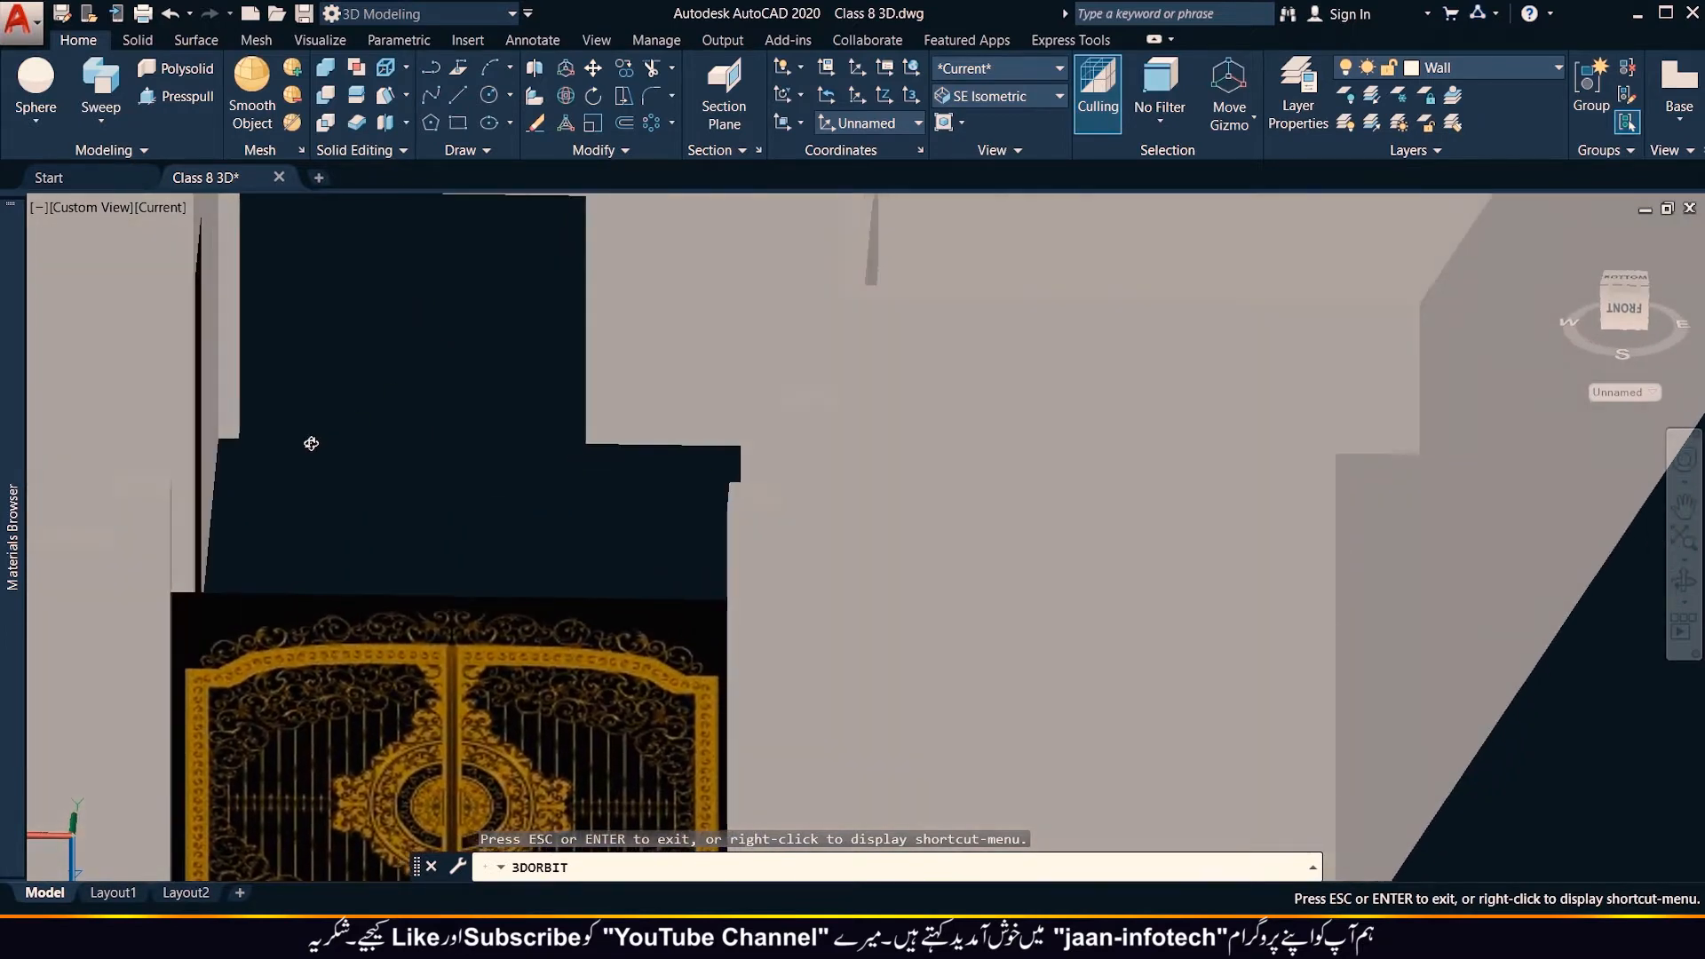
pyautogui.press('Escape')
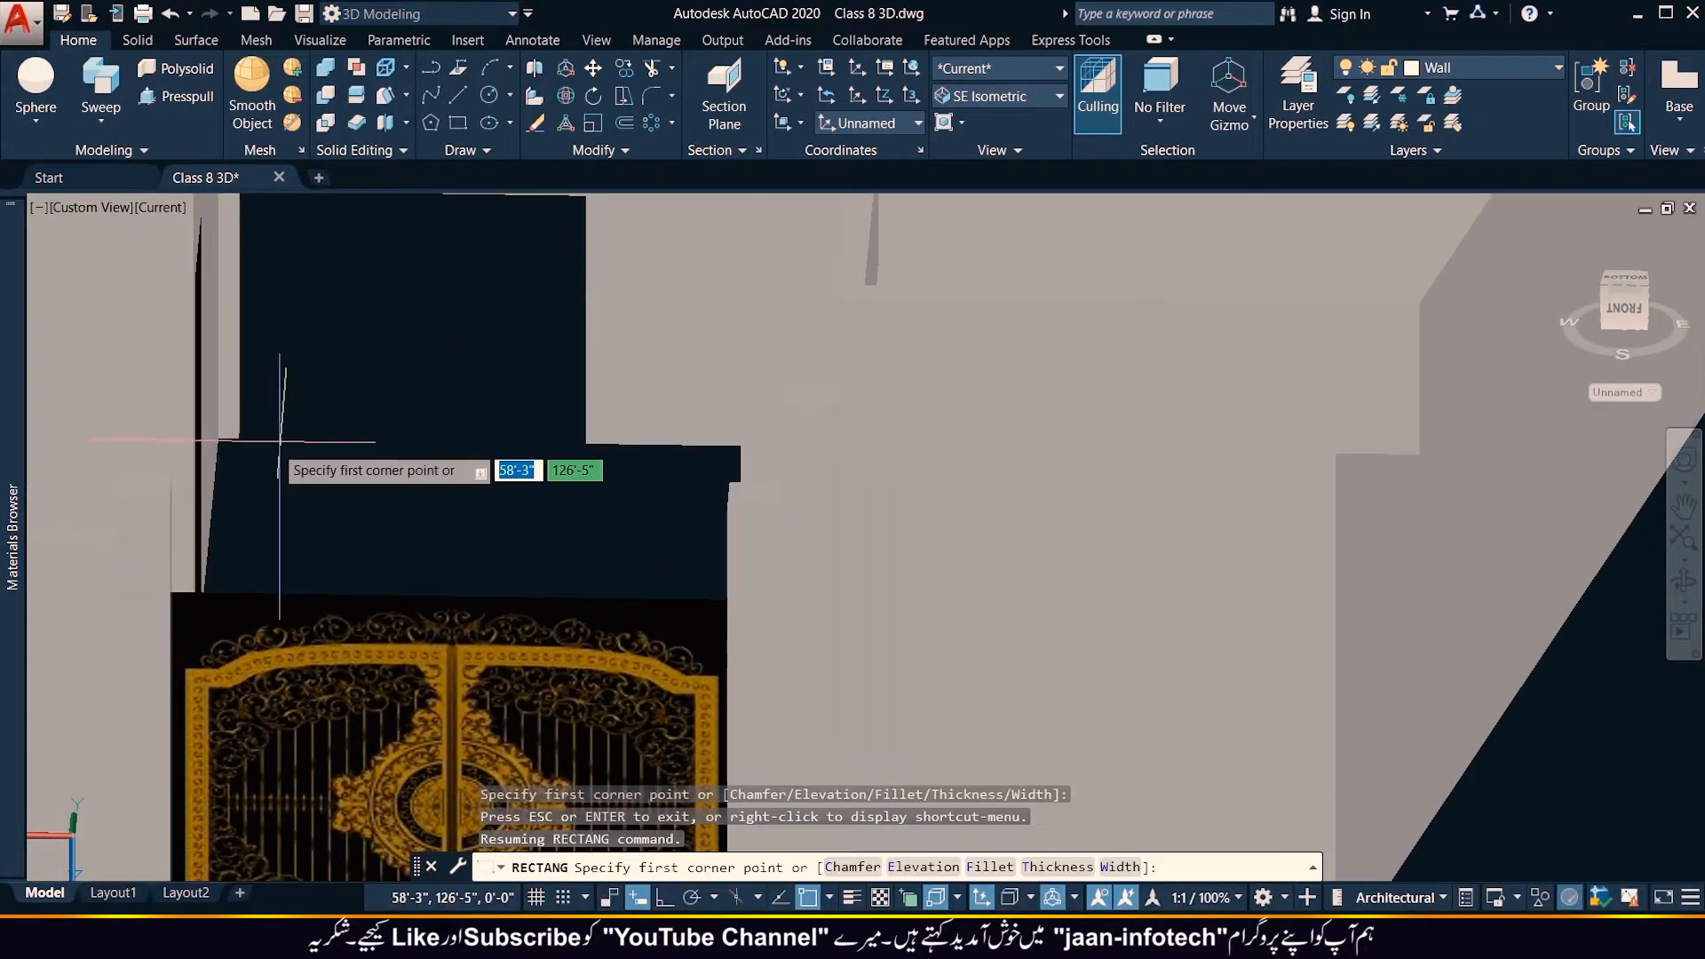
pyautogui.click(234, 437)
pyautogui.press('Escape')
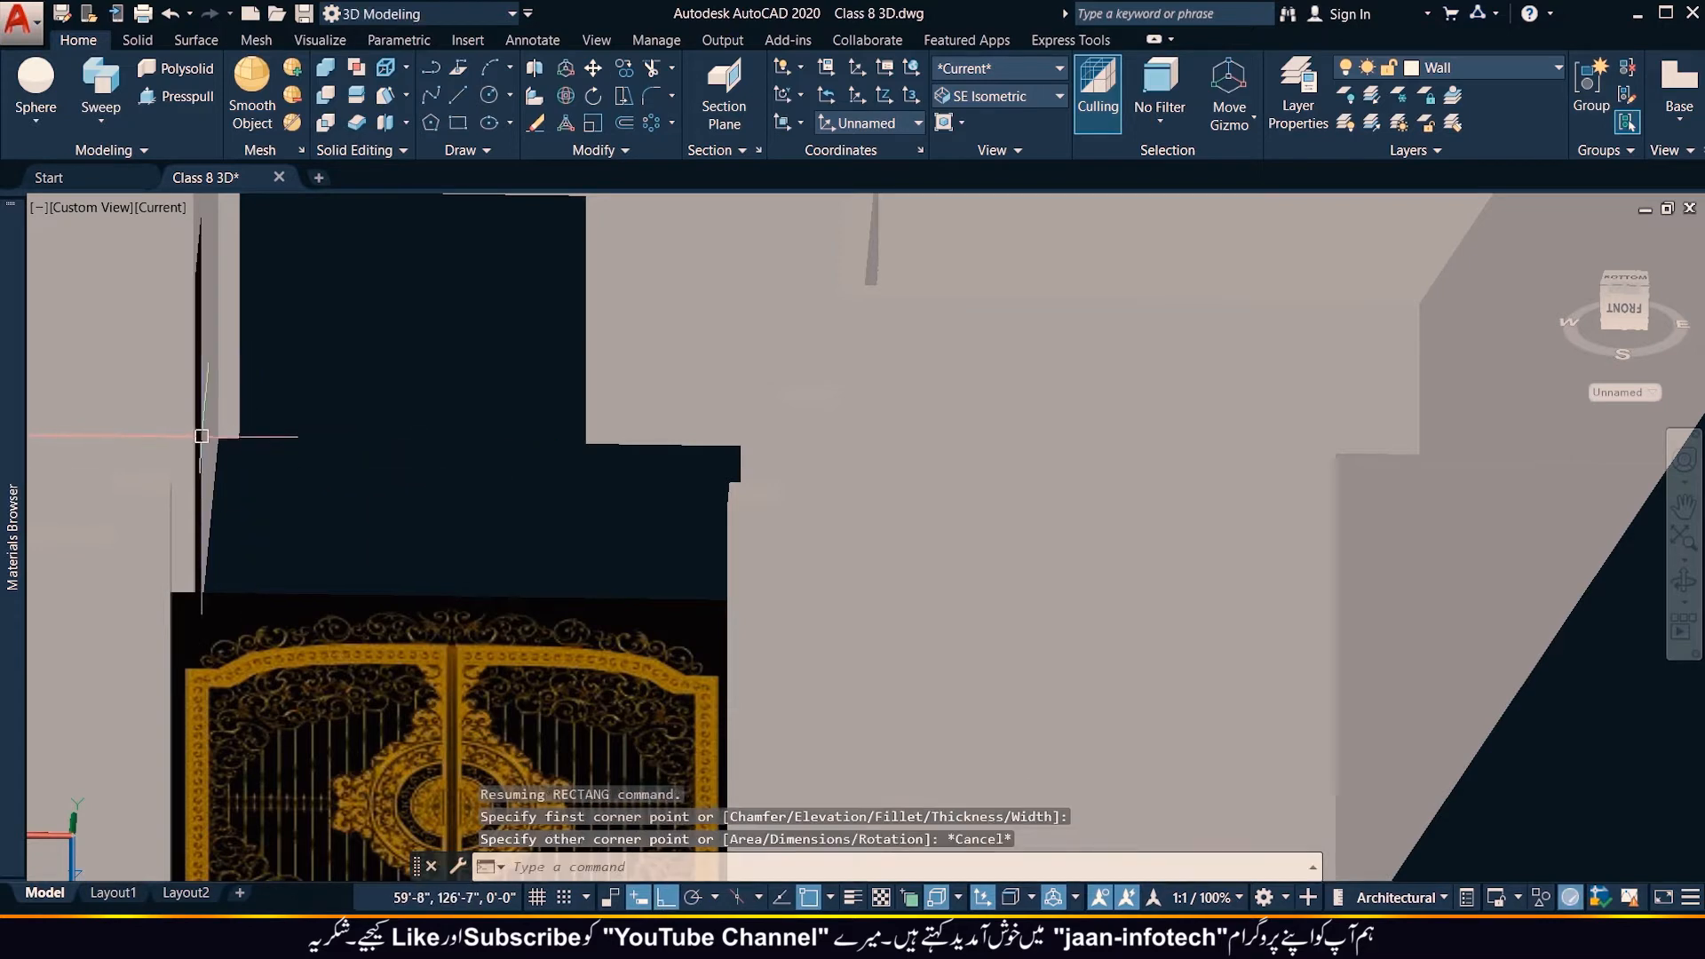
# Draw a rectangle over the entrance door opening, from its lower-left corner to its opposite upper corner
pyautogui.click(456, 125)
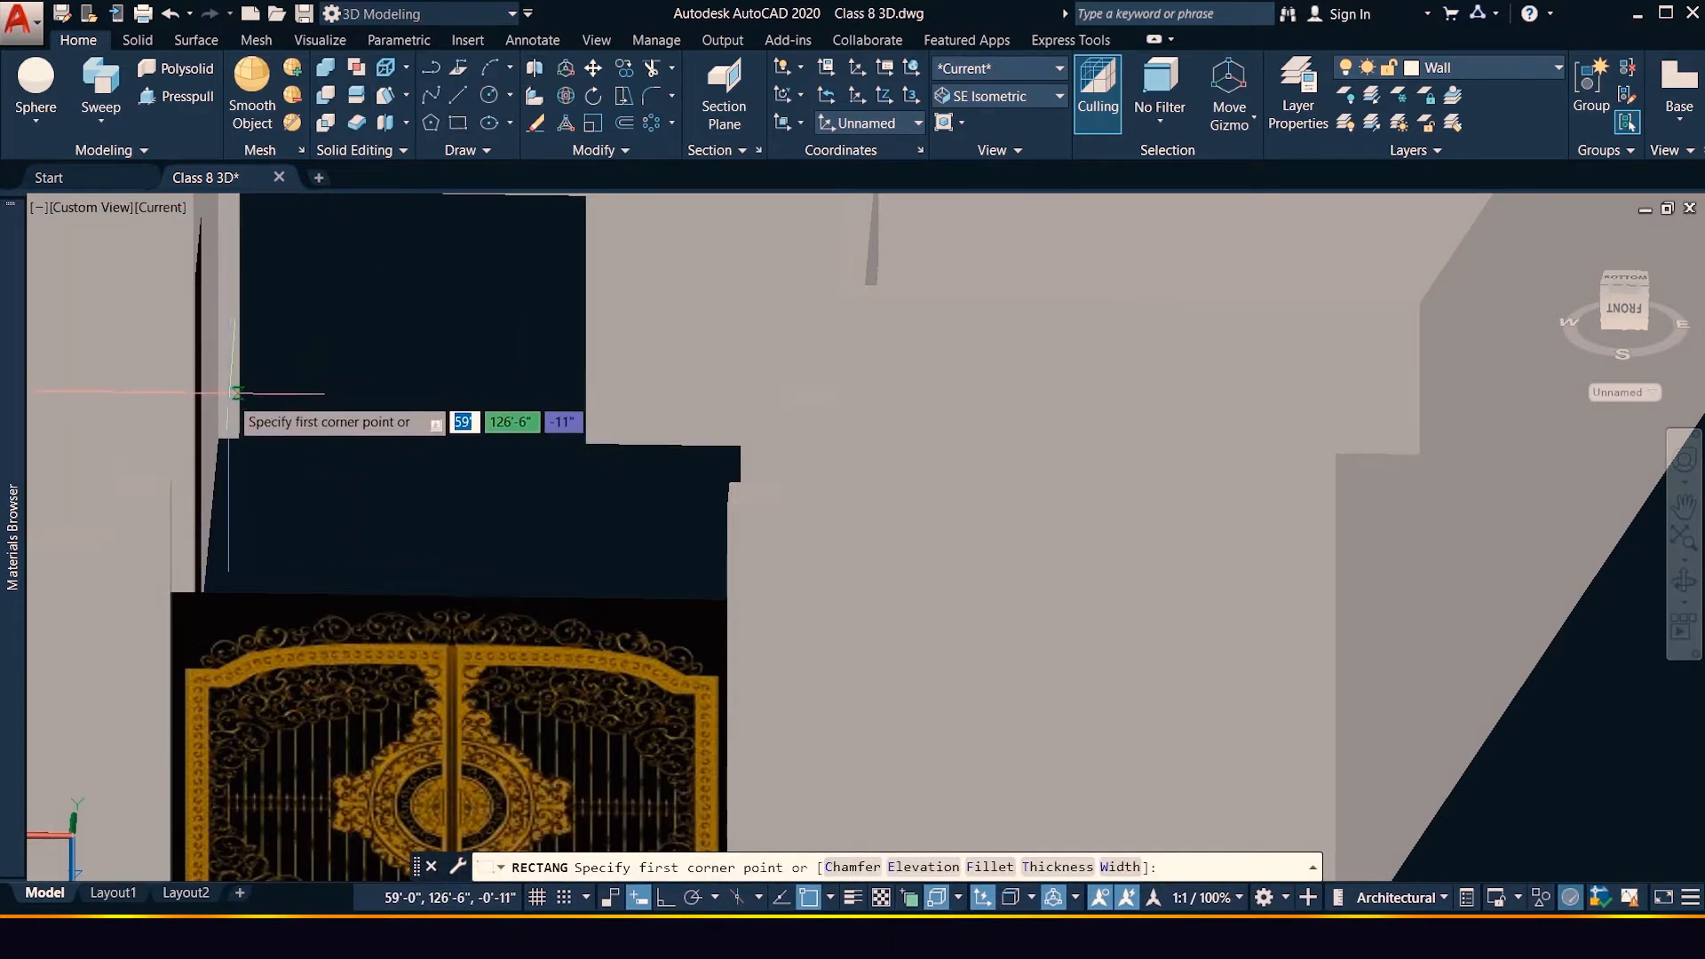
pyautogui.scroll(3, 230, 428)
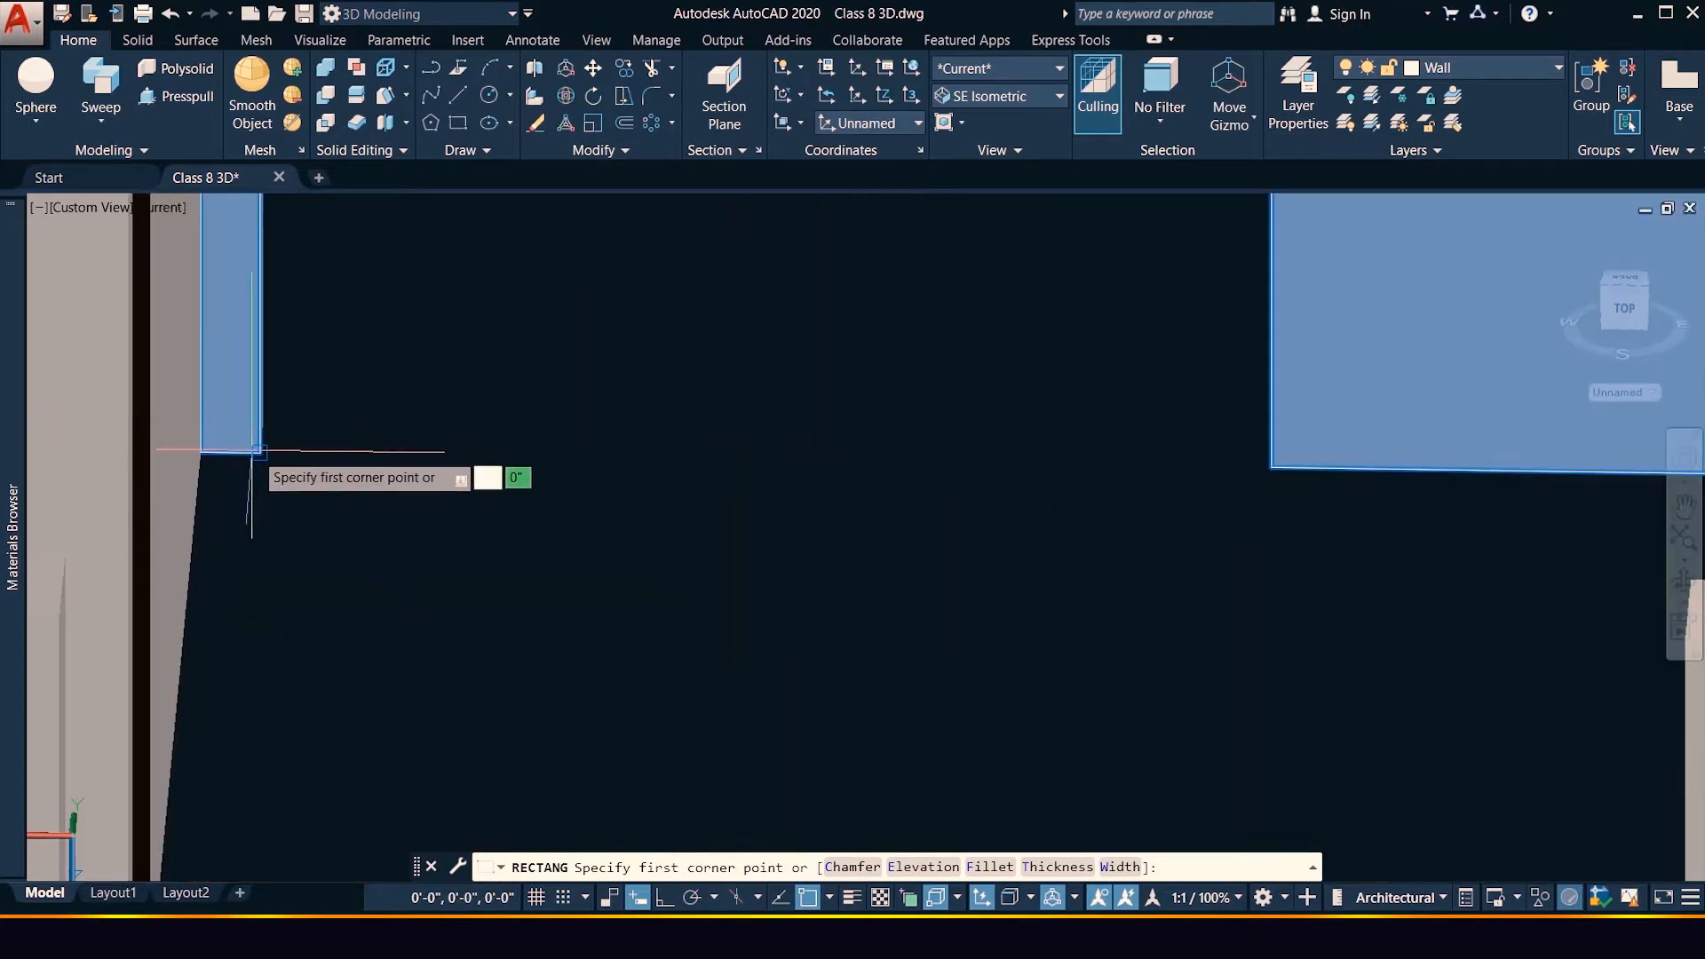
pyautogui.click(260, 453)
pyautogui.scroll(-3, 487, 451)
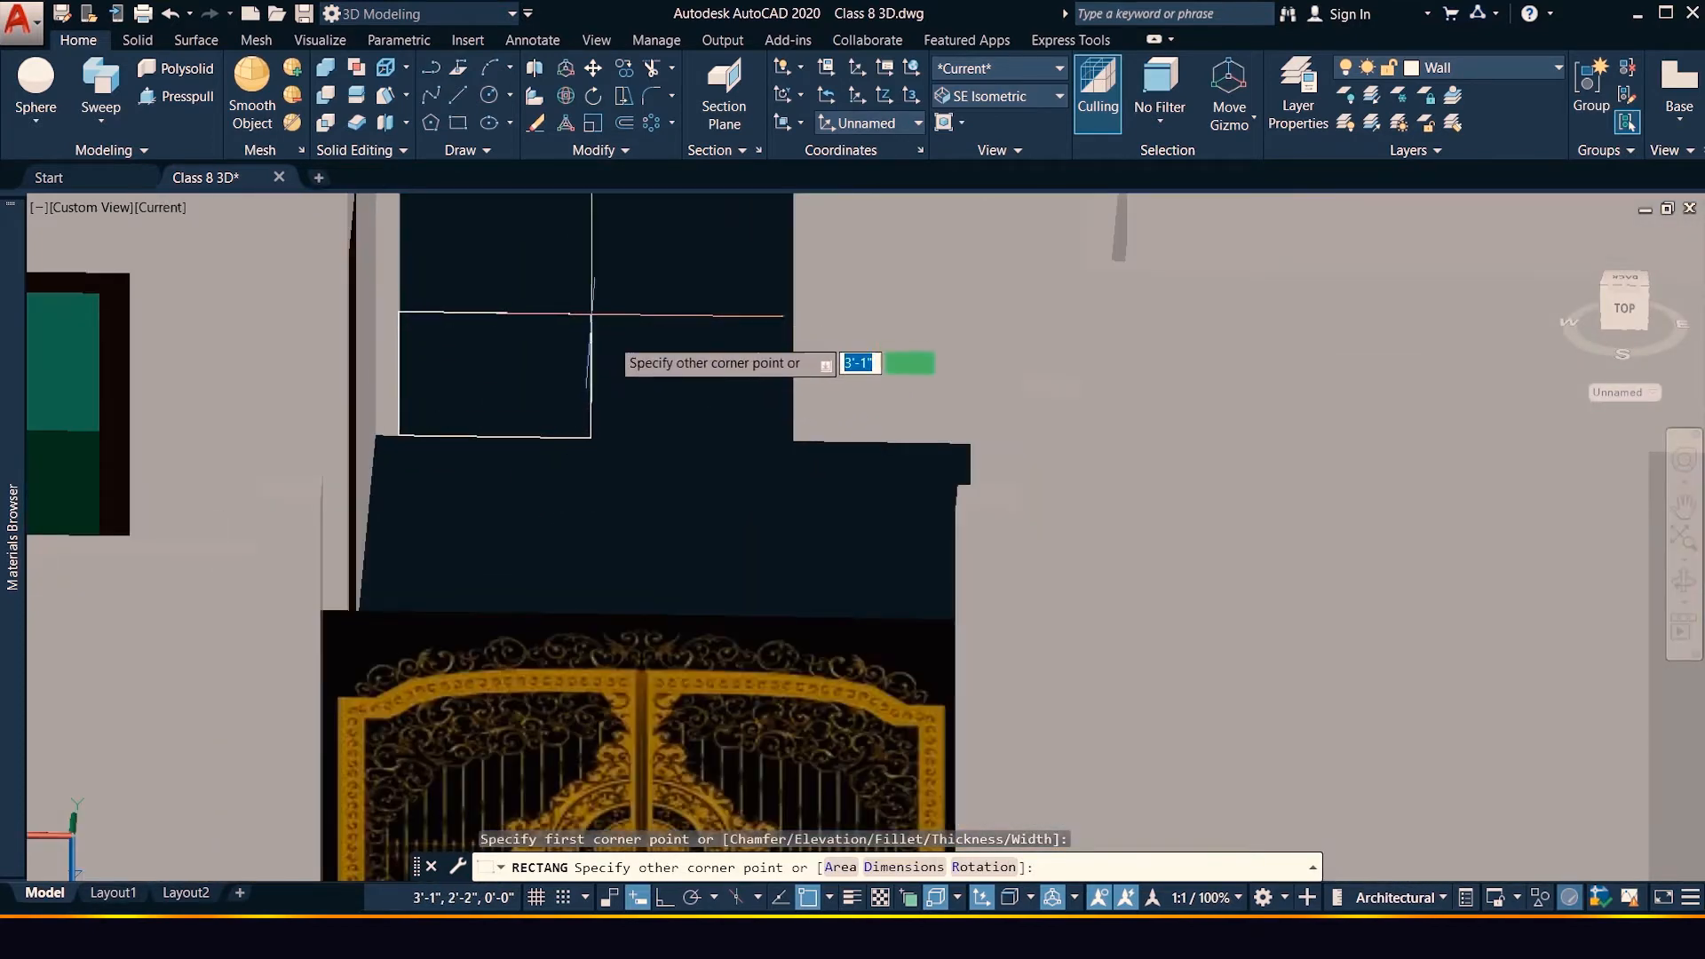
pyautogui.scroll(-2, 601, 381)
pyautogui.scroll(3, 691, 302)
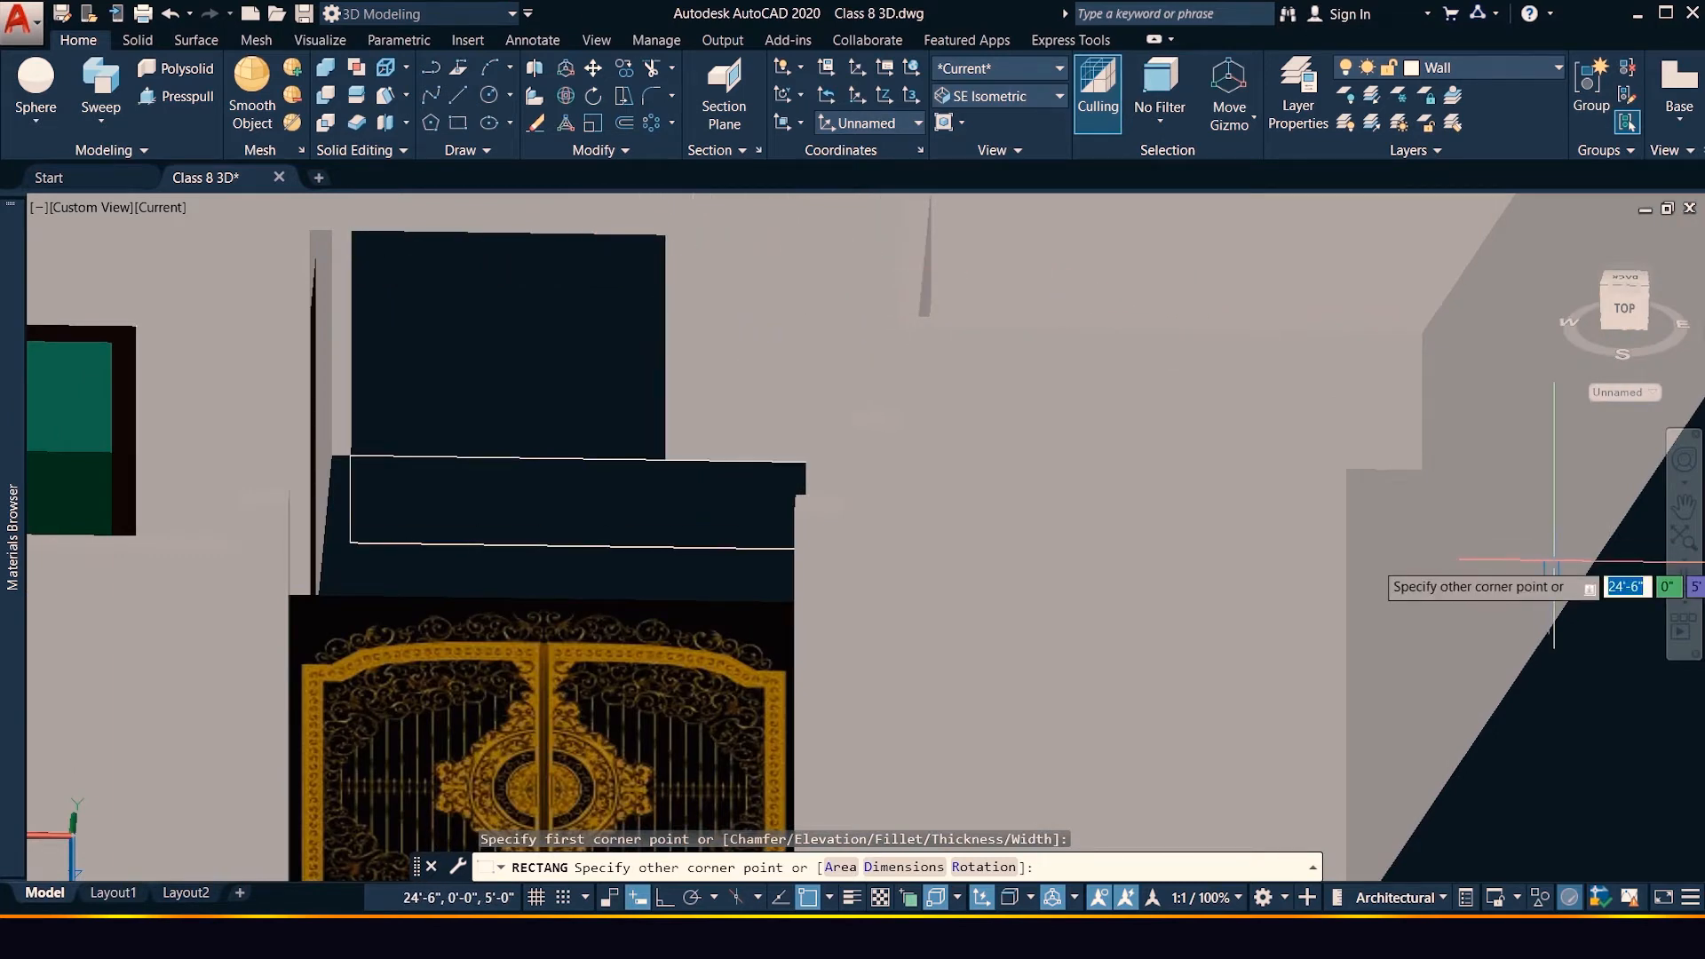
pyautogui.click(1685, 578)
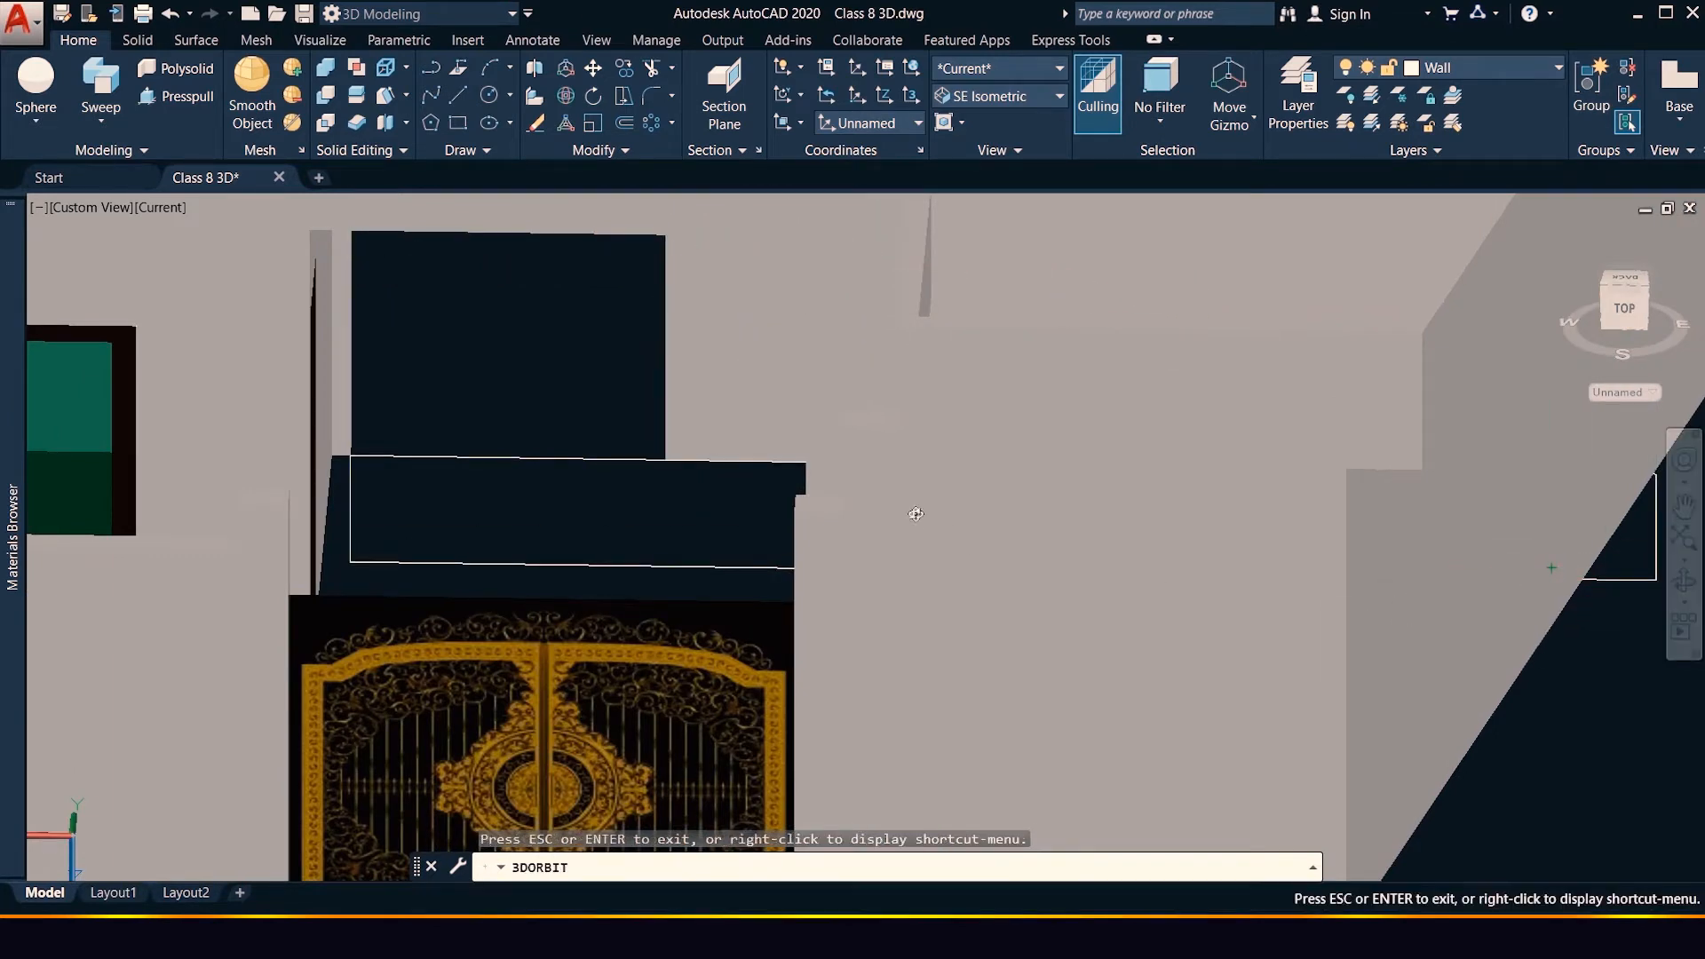
pyautogui.moveTo(909, 506)
pyautogui.mouseDown()
pyautogui.moveTo(924, 483)
pyautogui.moveTo(919, 498)
pyautogui.mouseUp()
pyautogui.scroll(-4, 612, 364)
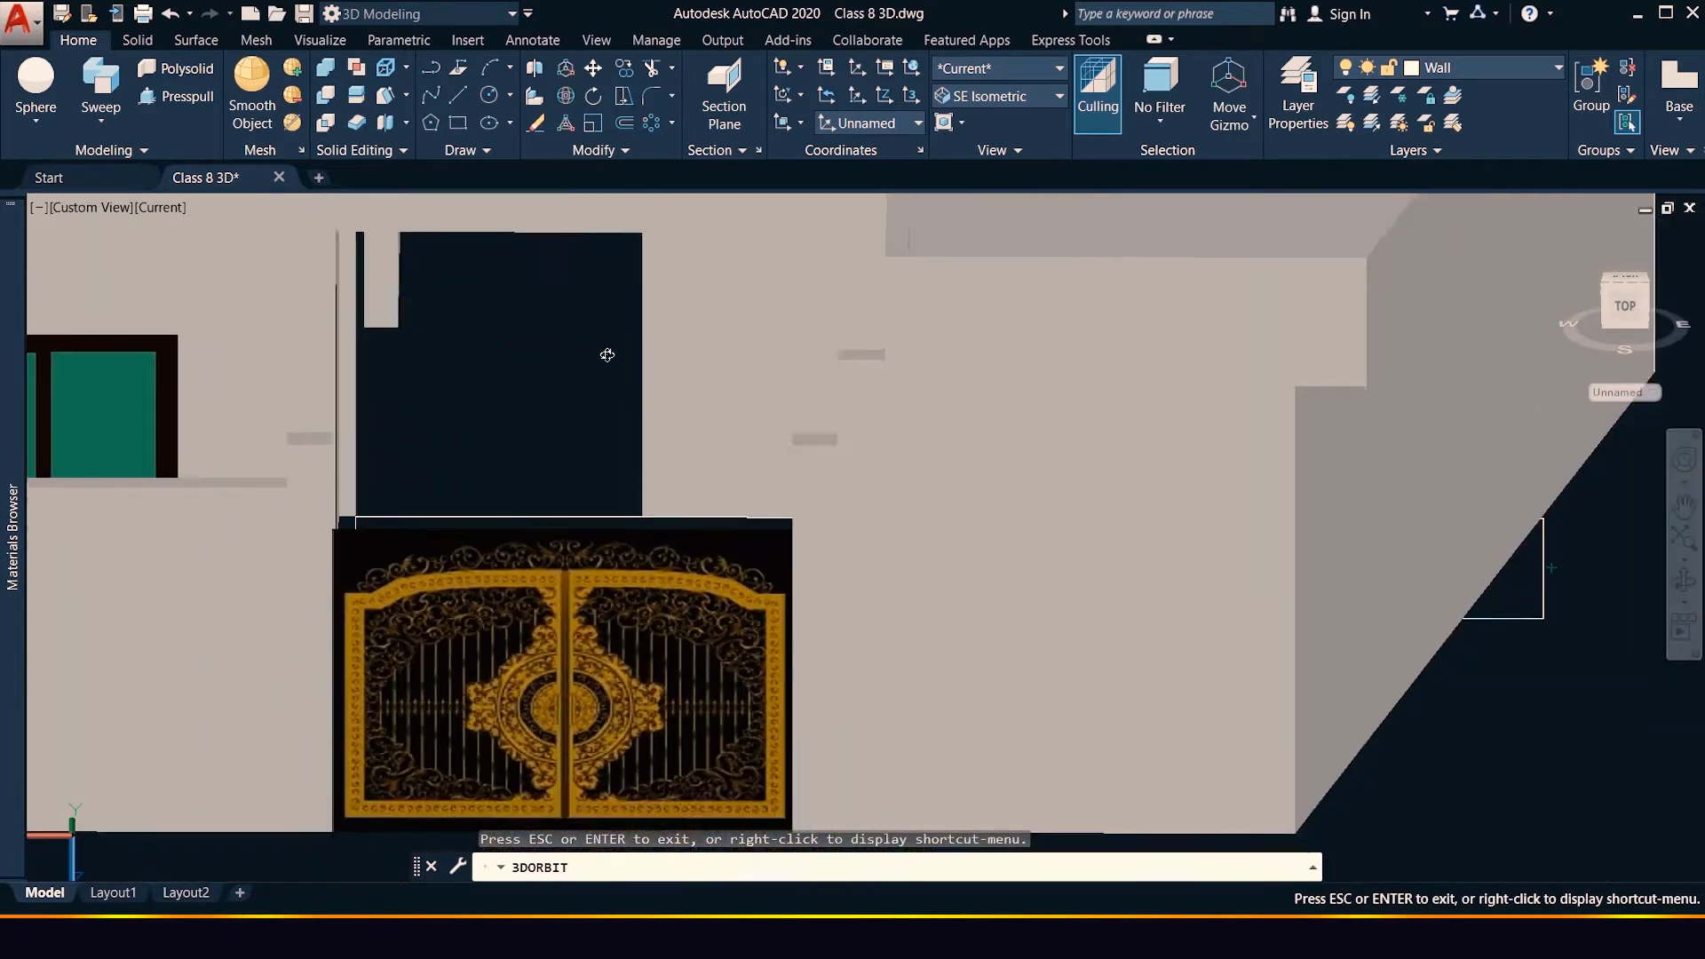
pyautogui.press('Escape')
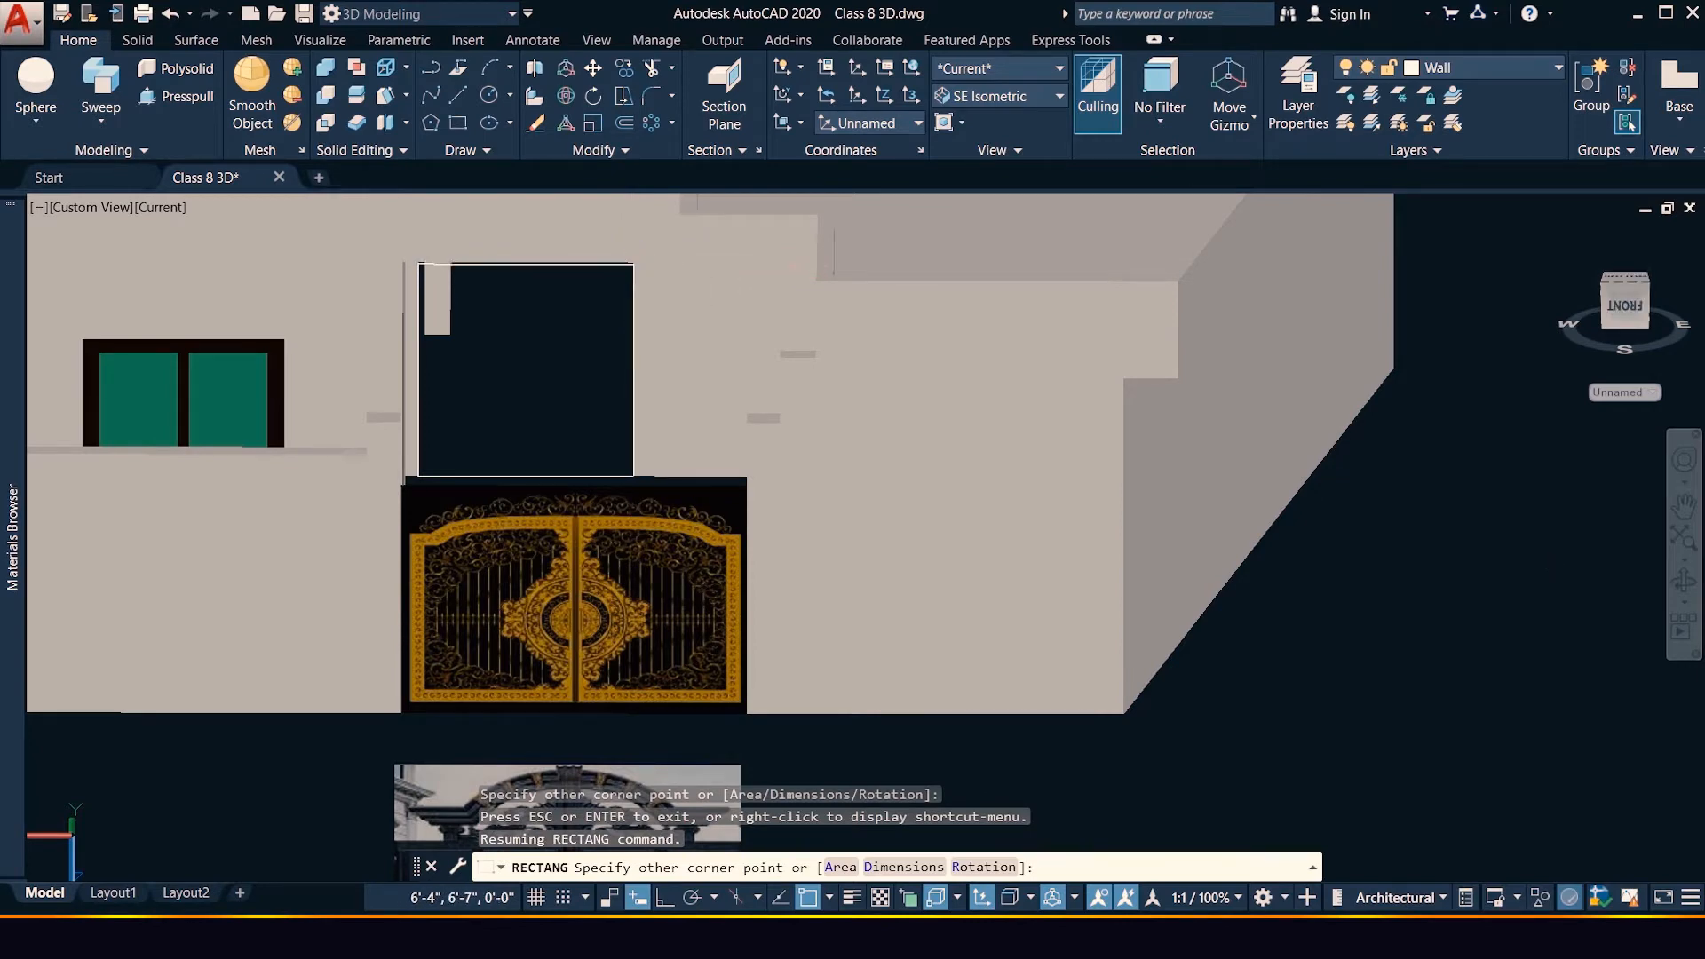
pyautogui.press('Escape')
# Erase the rectangle drawn over the entrance door opening
pyautogui.scroll(-4, 658, 343)
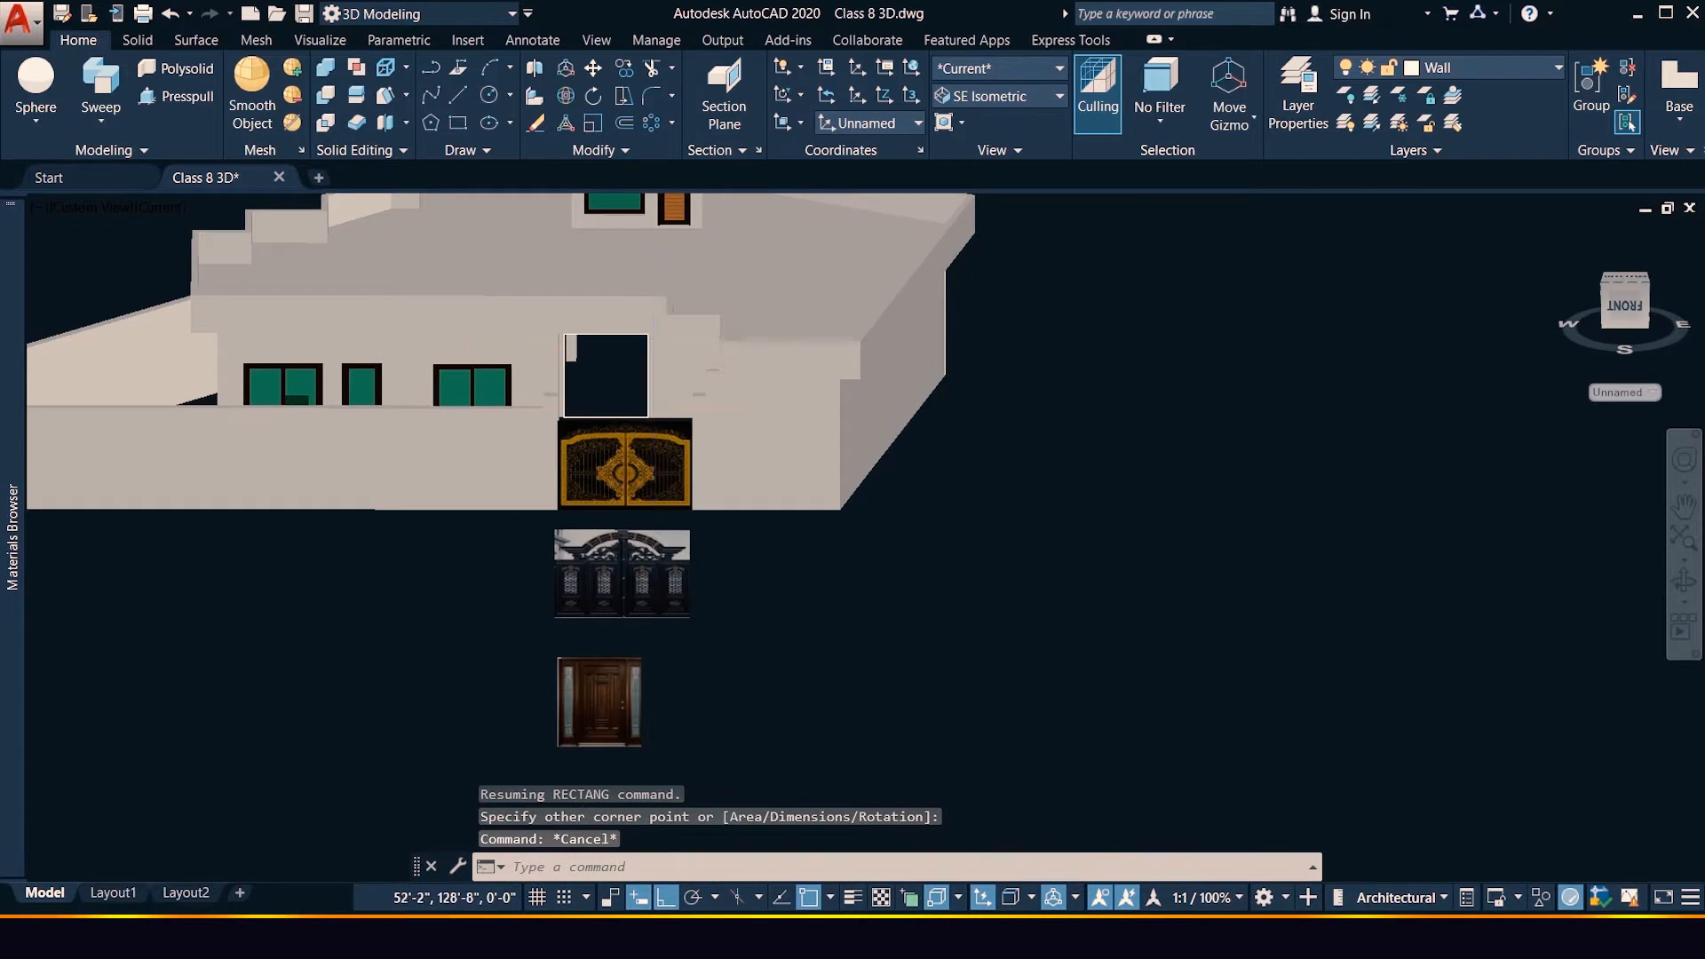
pyautogui.scroll(-12, 650, 427)
pyautogui.scroll(7, 652, 432)
pyautogui.scroll(4, 717, 490)
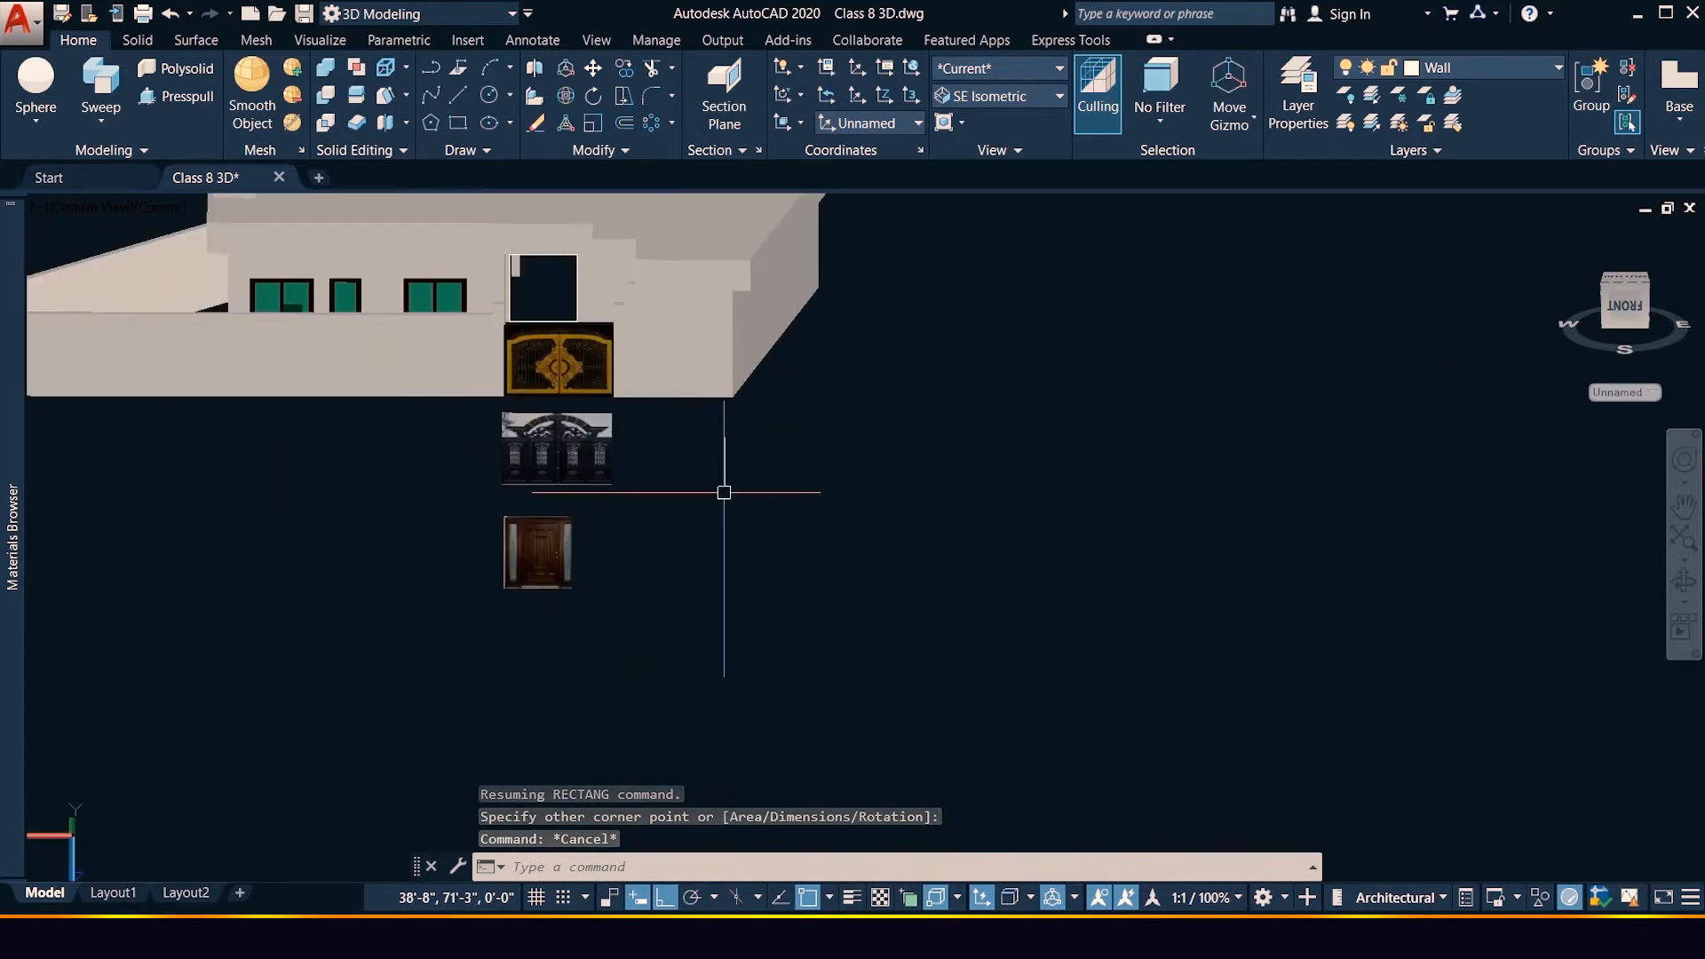
pyautogui.scroll(-2, 724, 492)
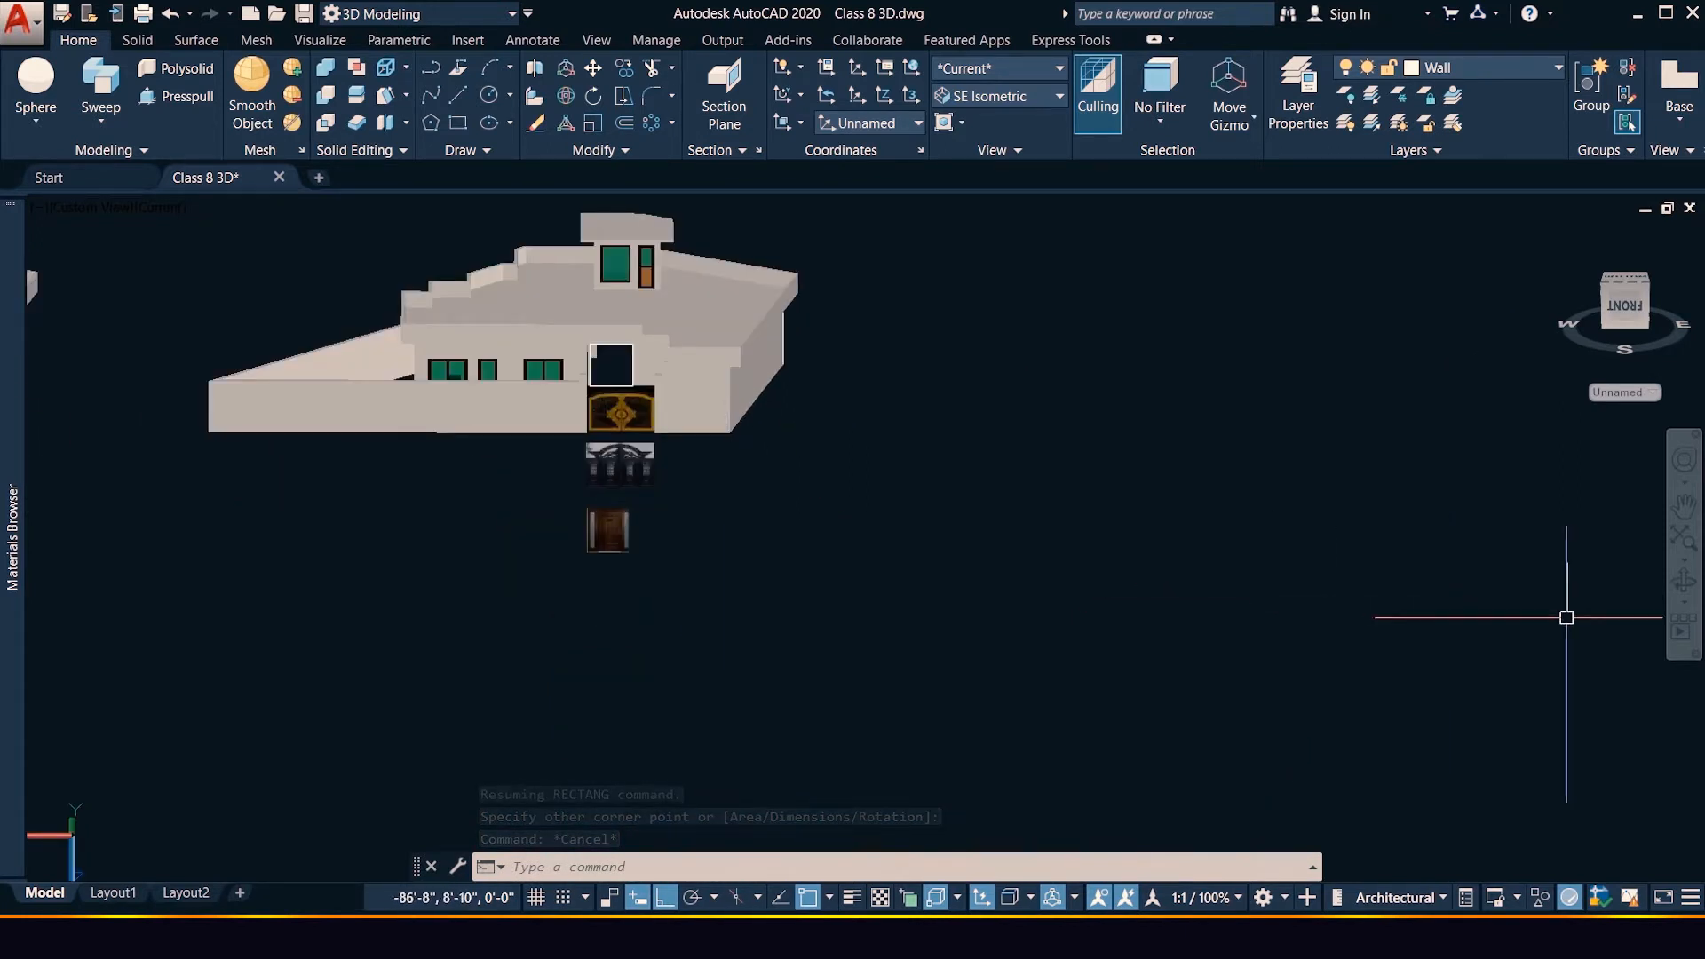
pyautogui.click(1685, 586)
pyautogui.moveTo(591, 432); pyautogui.dragTo(669, 476)
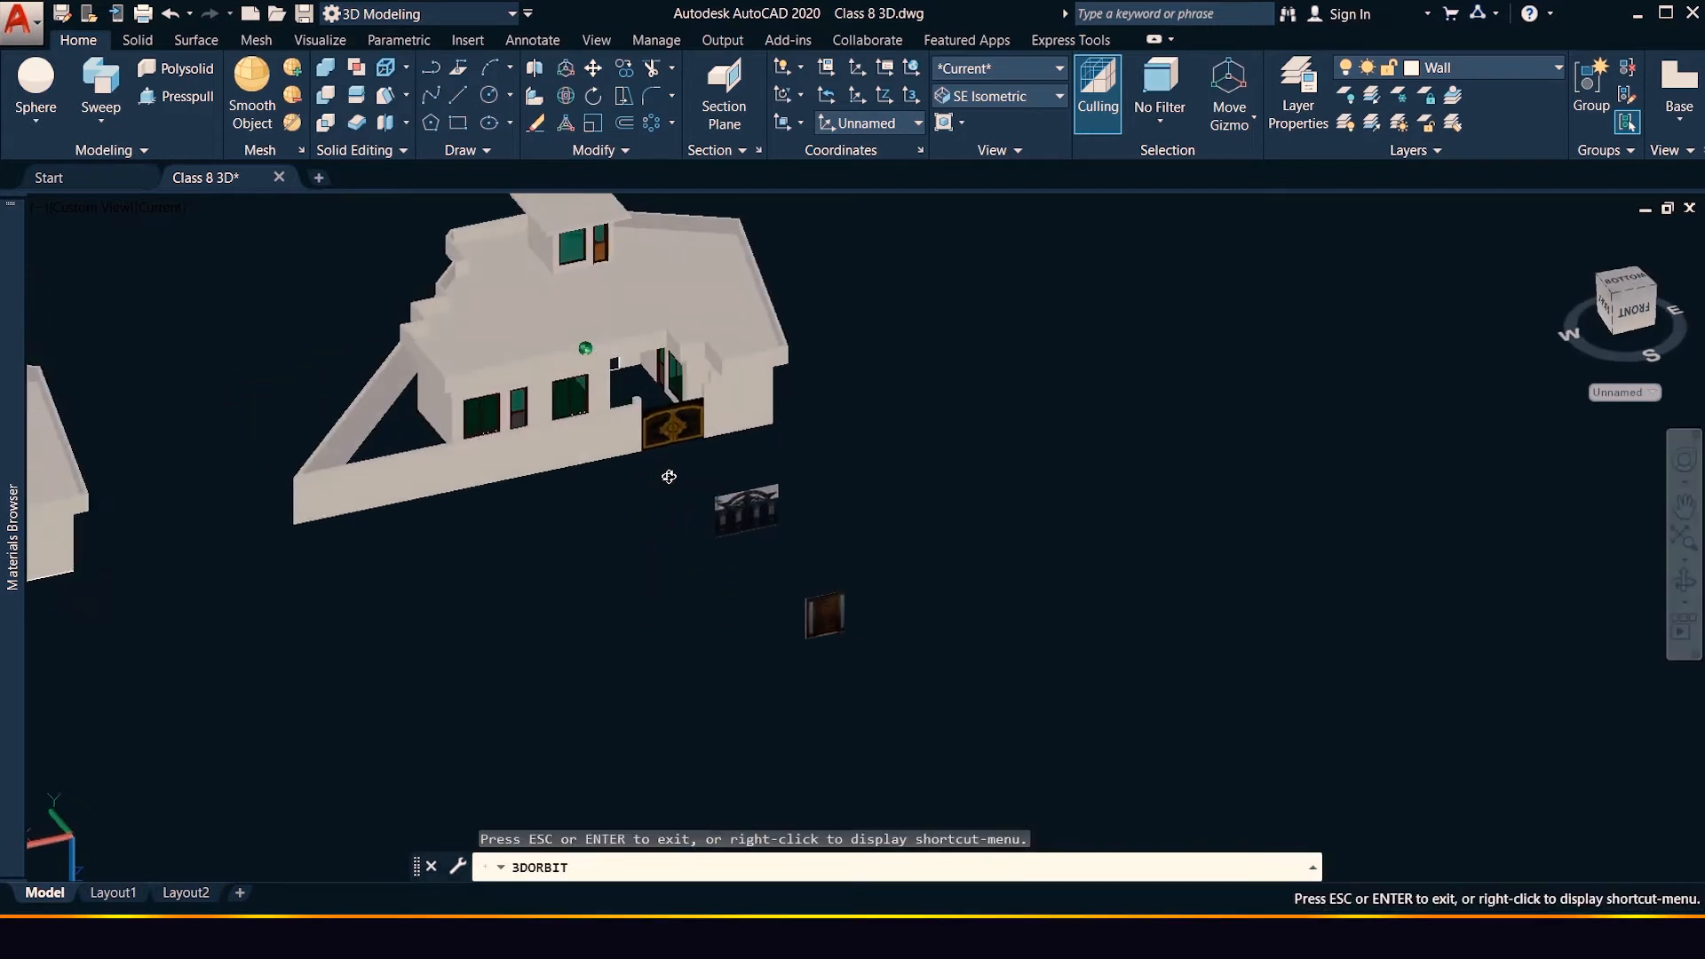
pyautogui.scroll(8, 669, 477)
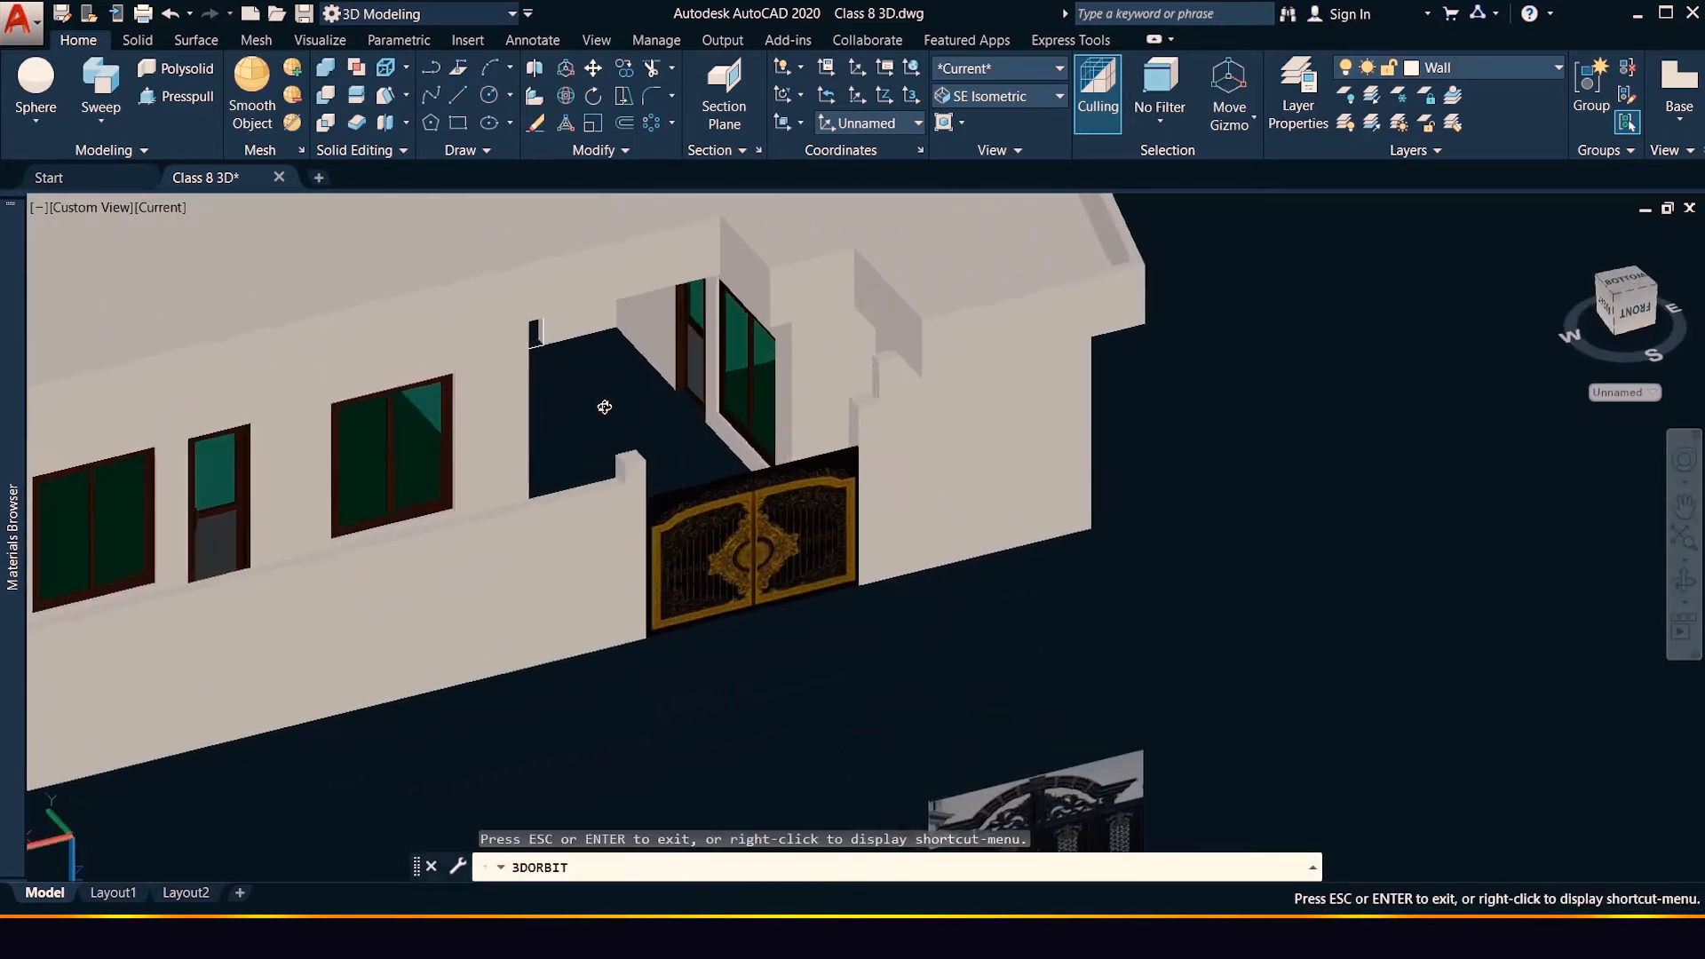
pyautogui.moveTo(604, 407); pyautogui.dragTo(552, 384)
pyautogui.press('Escape')
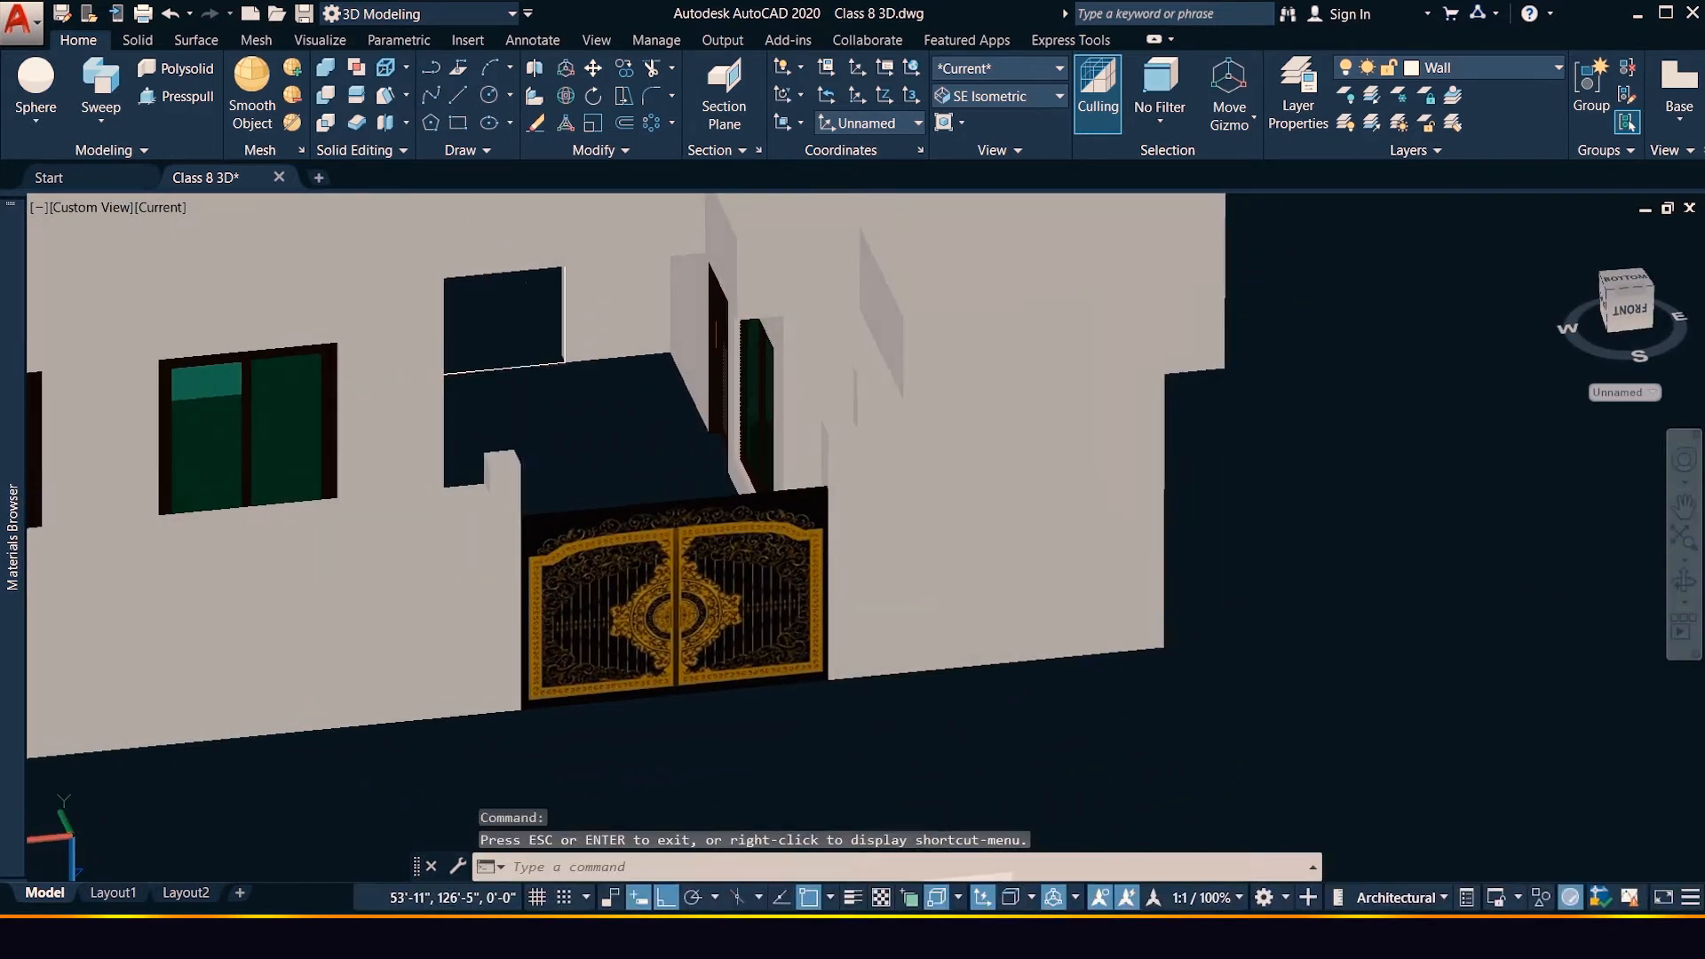
pyautogui.press('Delete')
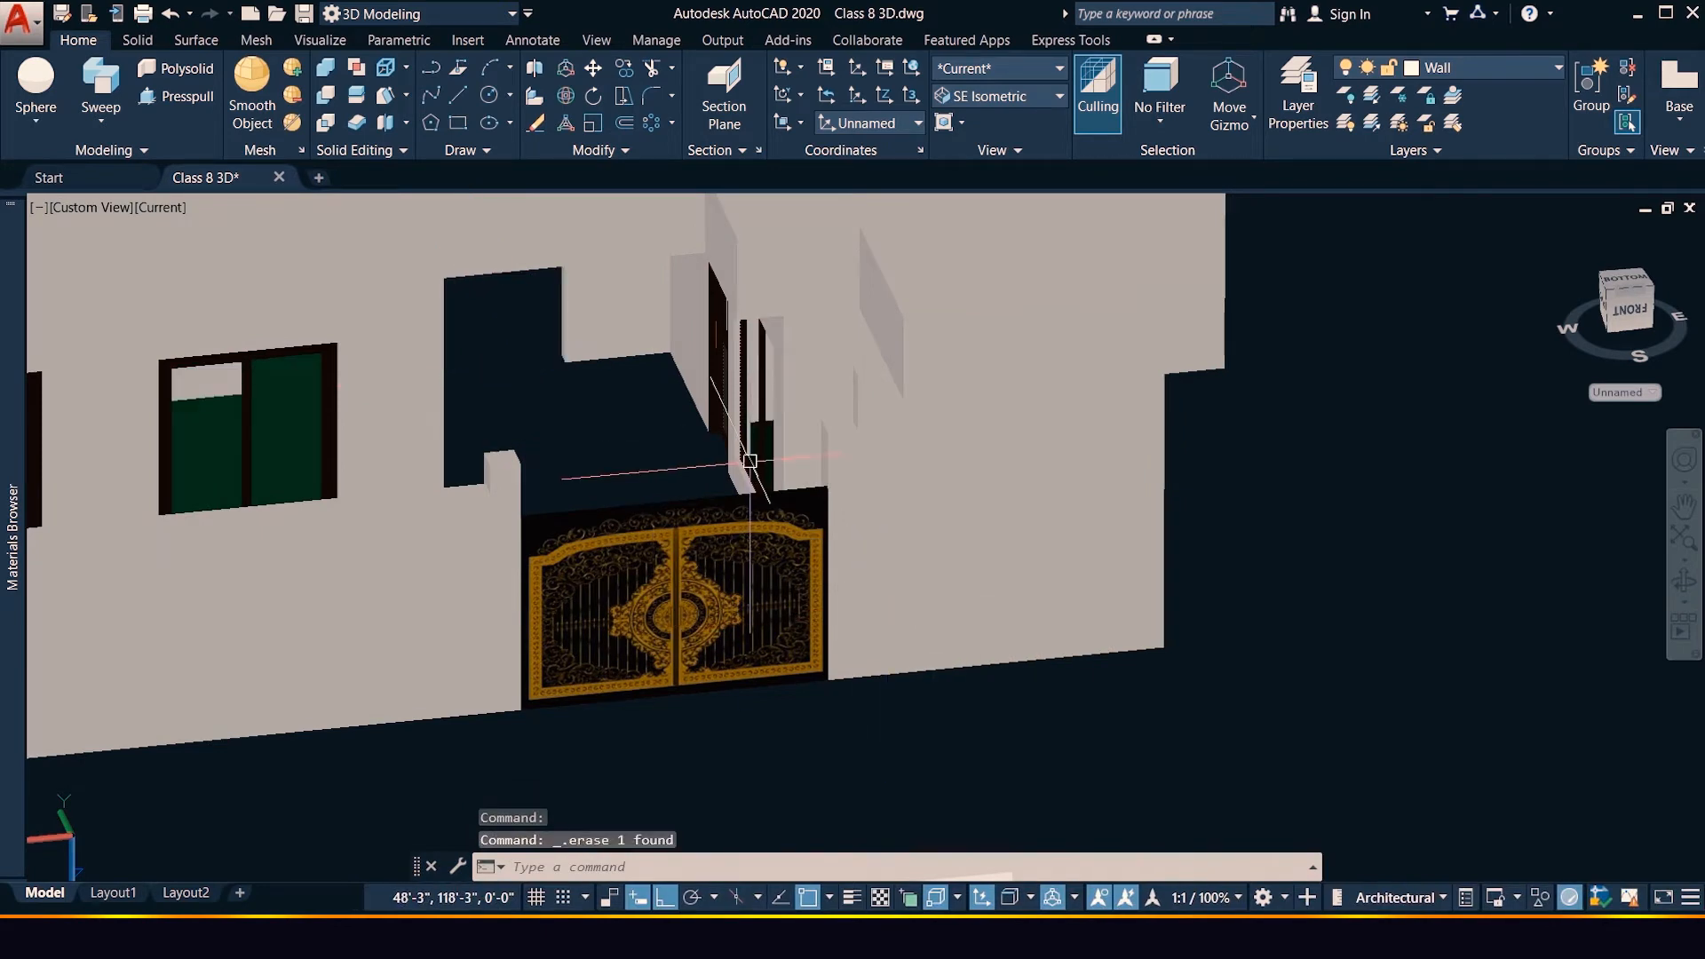
# Move the textured wooden door panel a short distance toward the house
pyautogui.scroll(-10, 1293, 581)
pyautogui.scroll(5, 1289, 680)
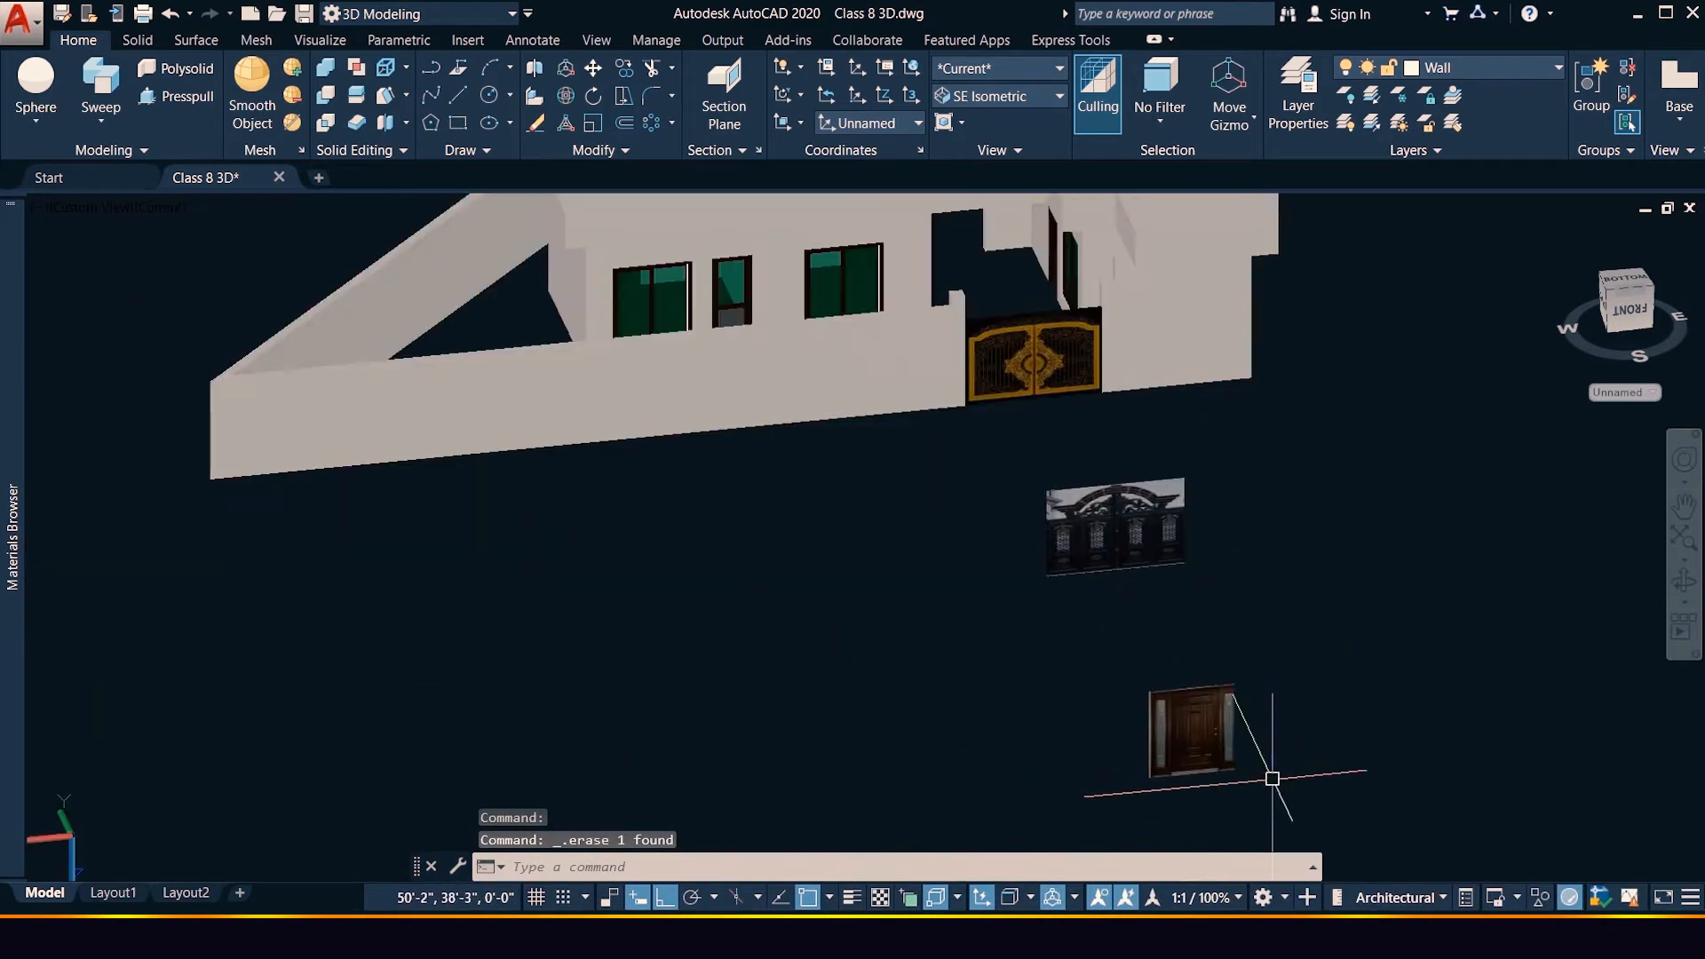
pyautogui.scroll(5, 1143, 751)
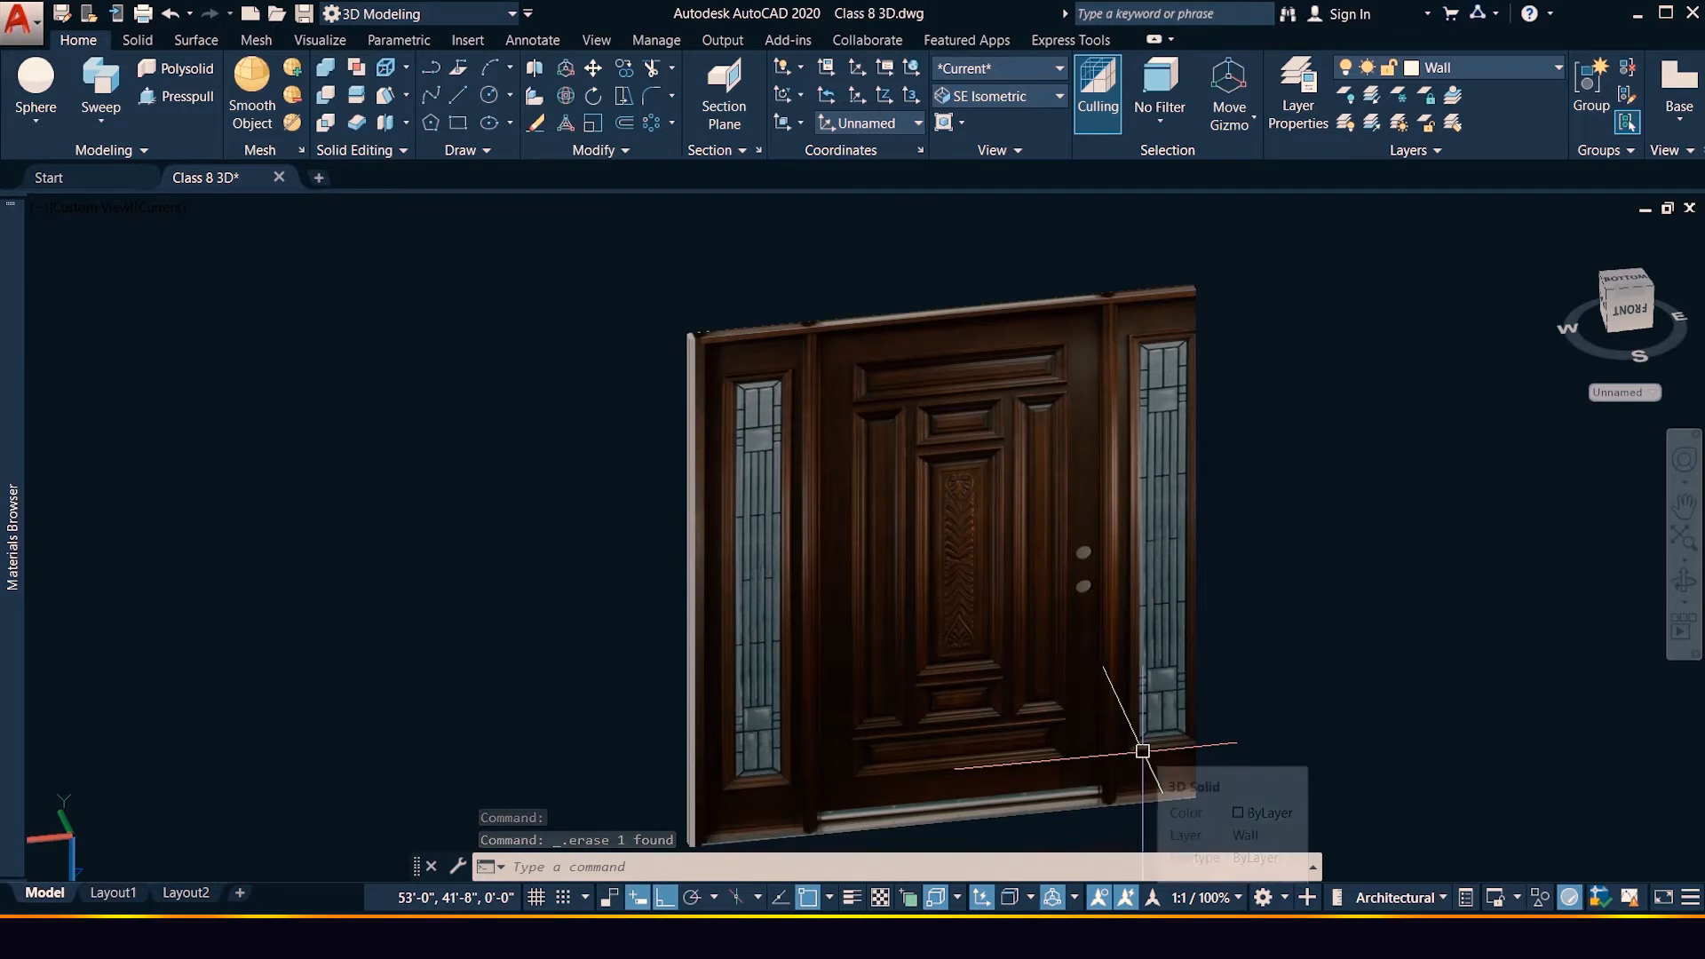
pyautogui.scroll(-5, 1143, 751)
pyautogui.scroll(4, 1134, 678)
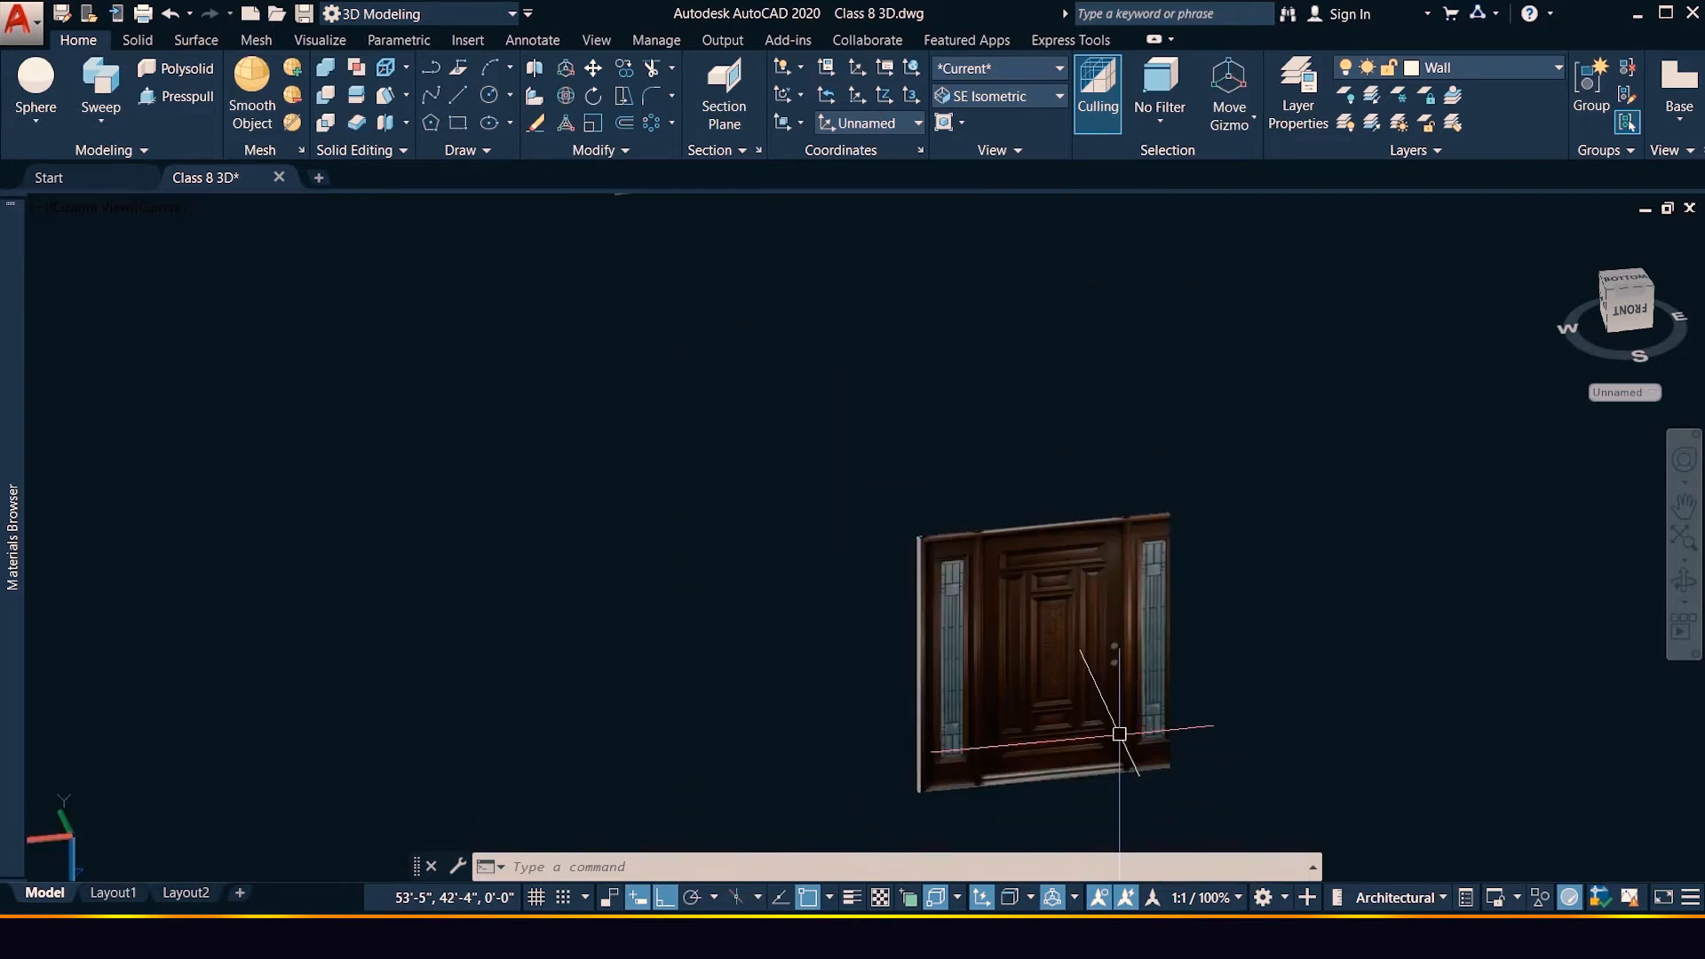
pyautogui.press('Escape')
pyautogui.click(975, 627)
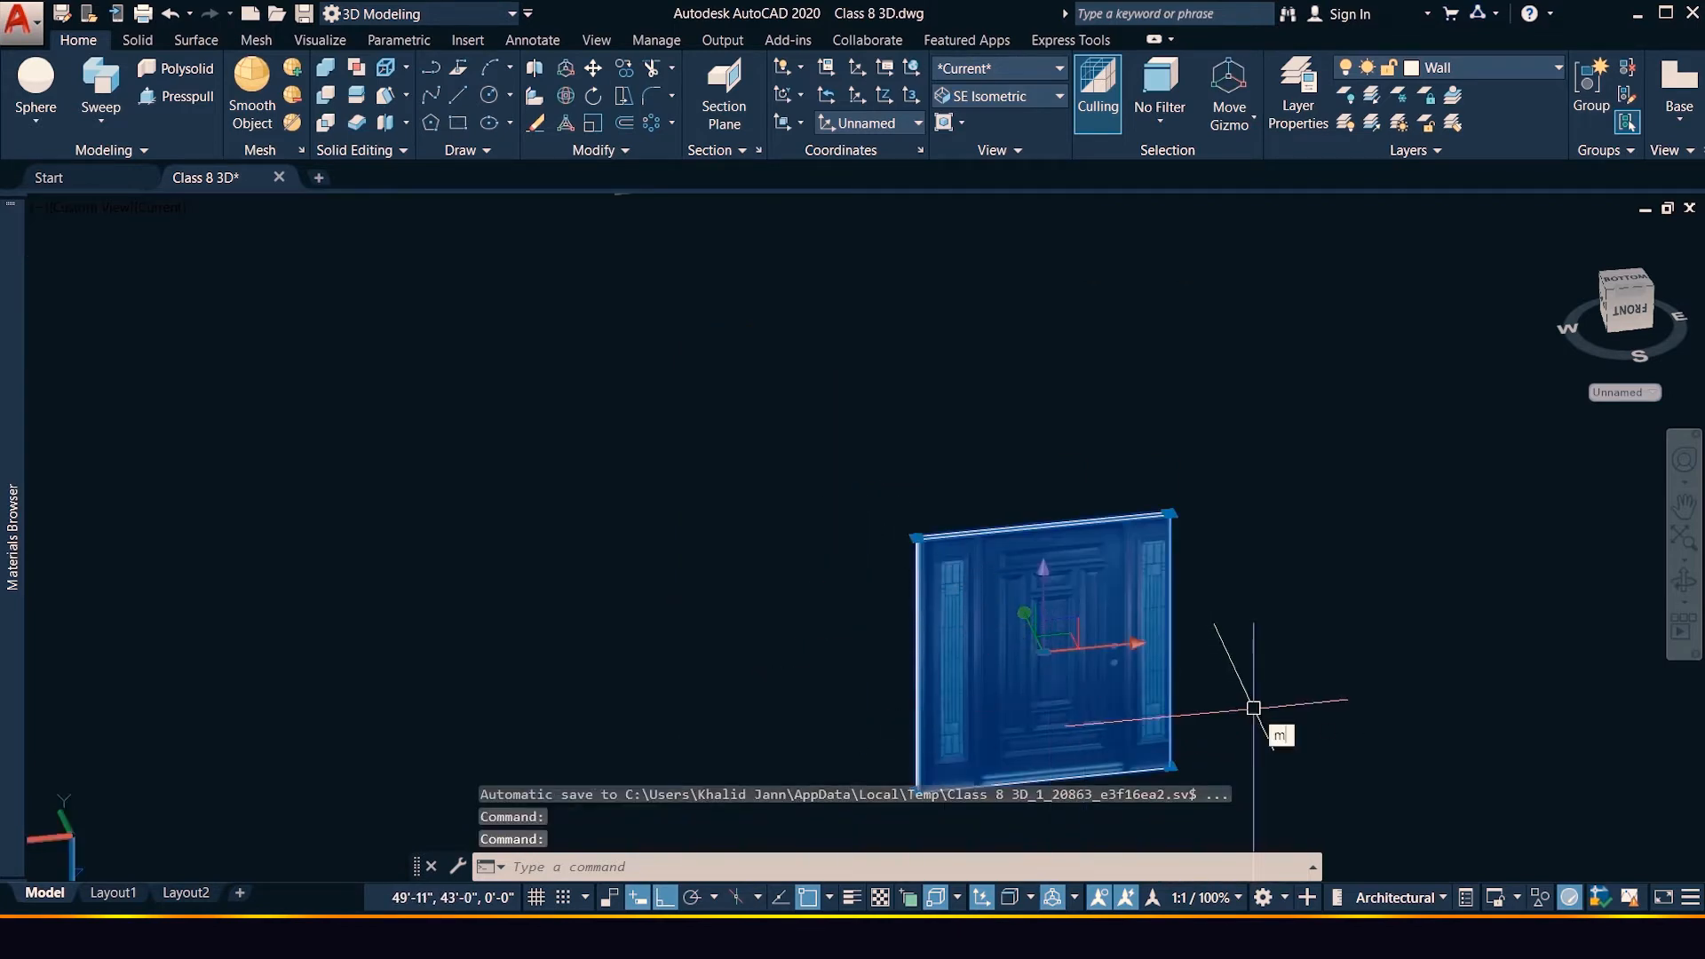
pyautogui.press('Return')
pyautogui.click(1387, 701)
pyautogui.click(1336, 602)
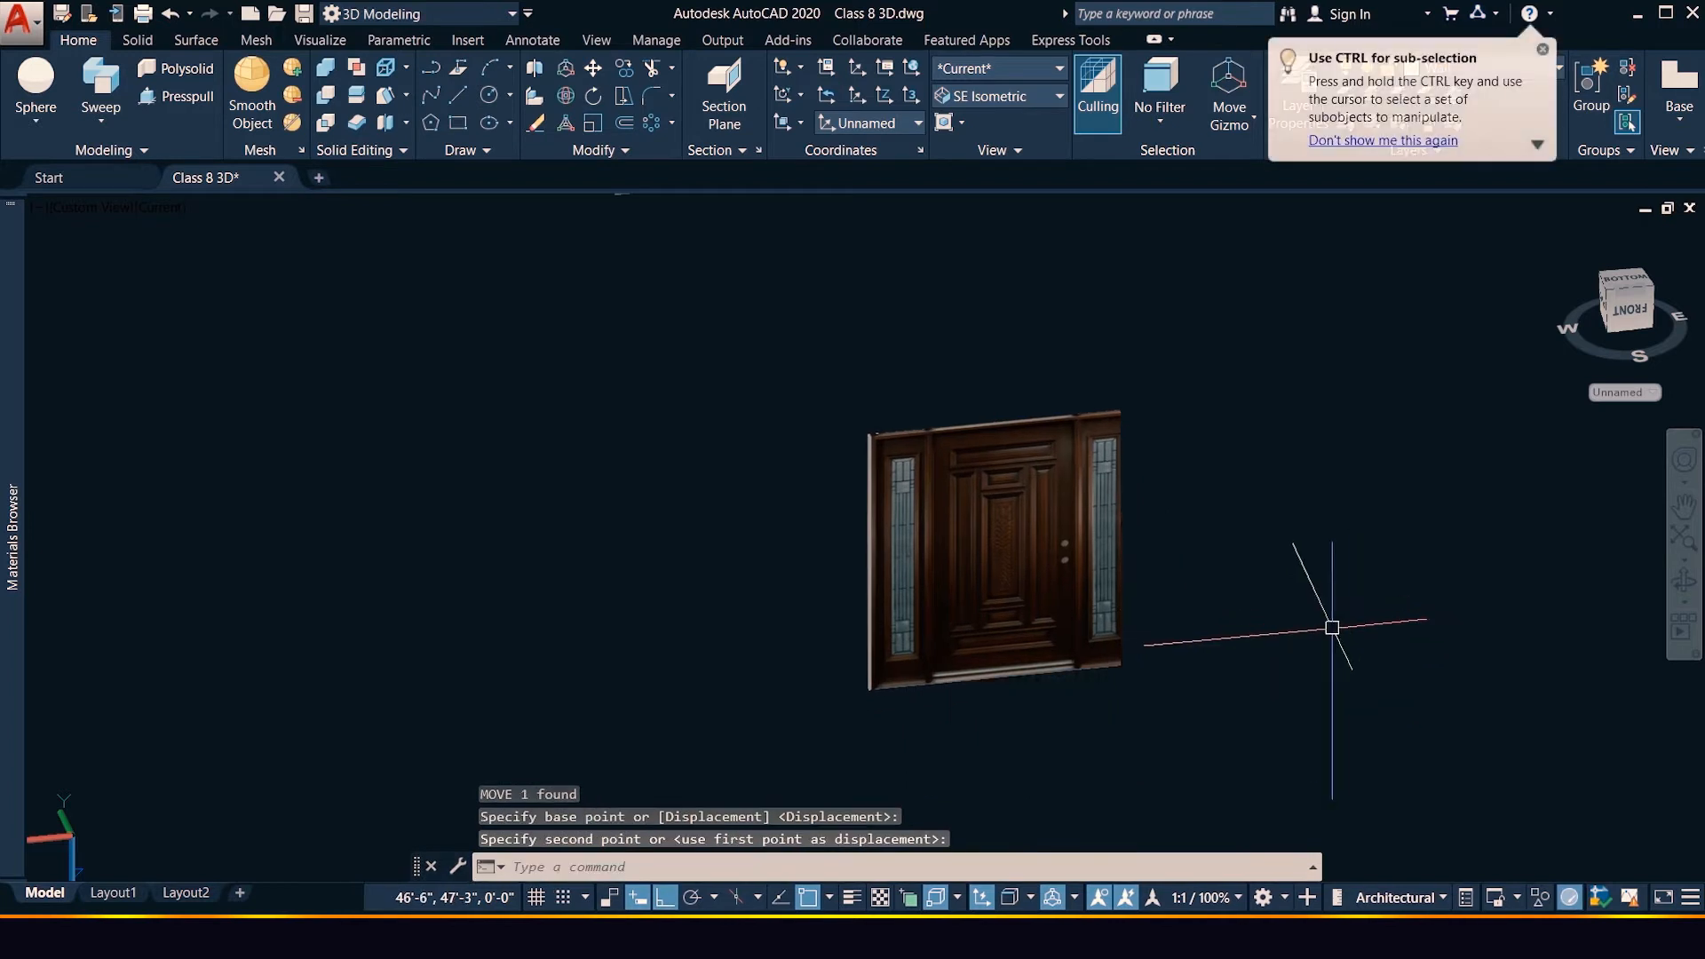
# Move the wooden door by its lower-left corner to the lower-left corner of the house's entrance opening
pyautogui.scroll(3, 1034, 655)
pyautogui.click(731, 712)
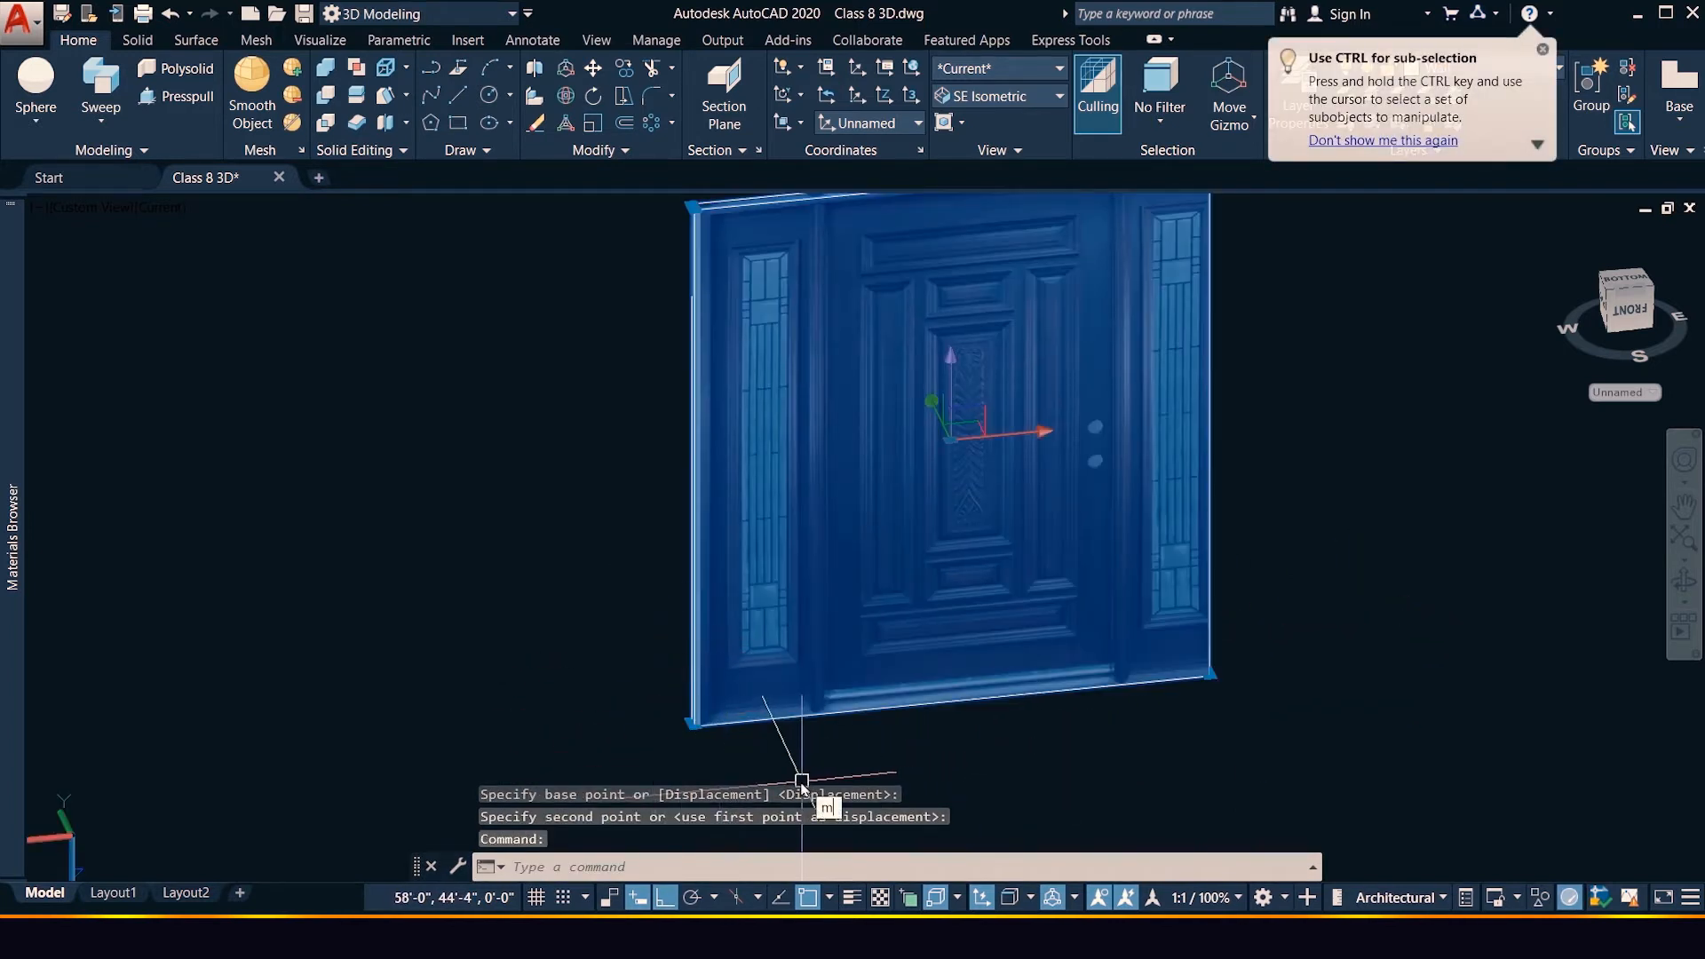
pyautogui.write('m')
pyautogui.press('Return')
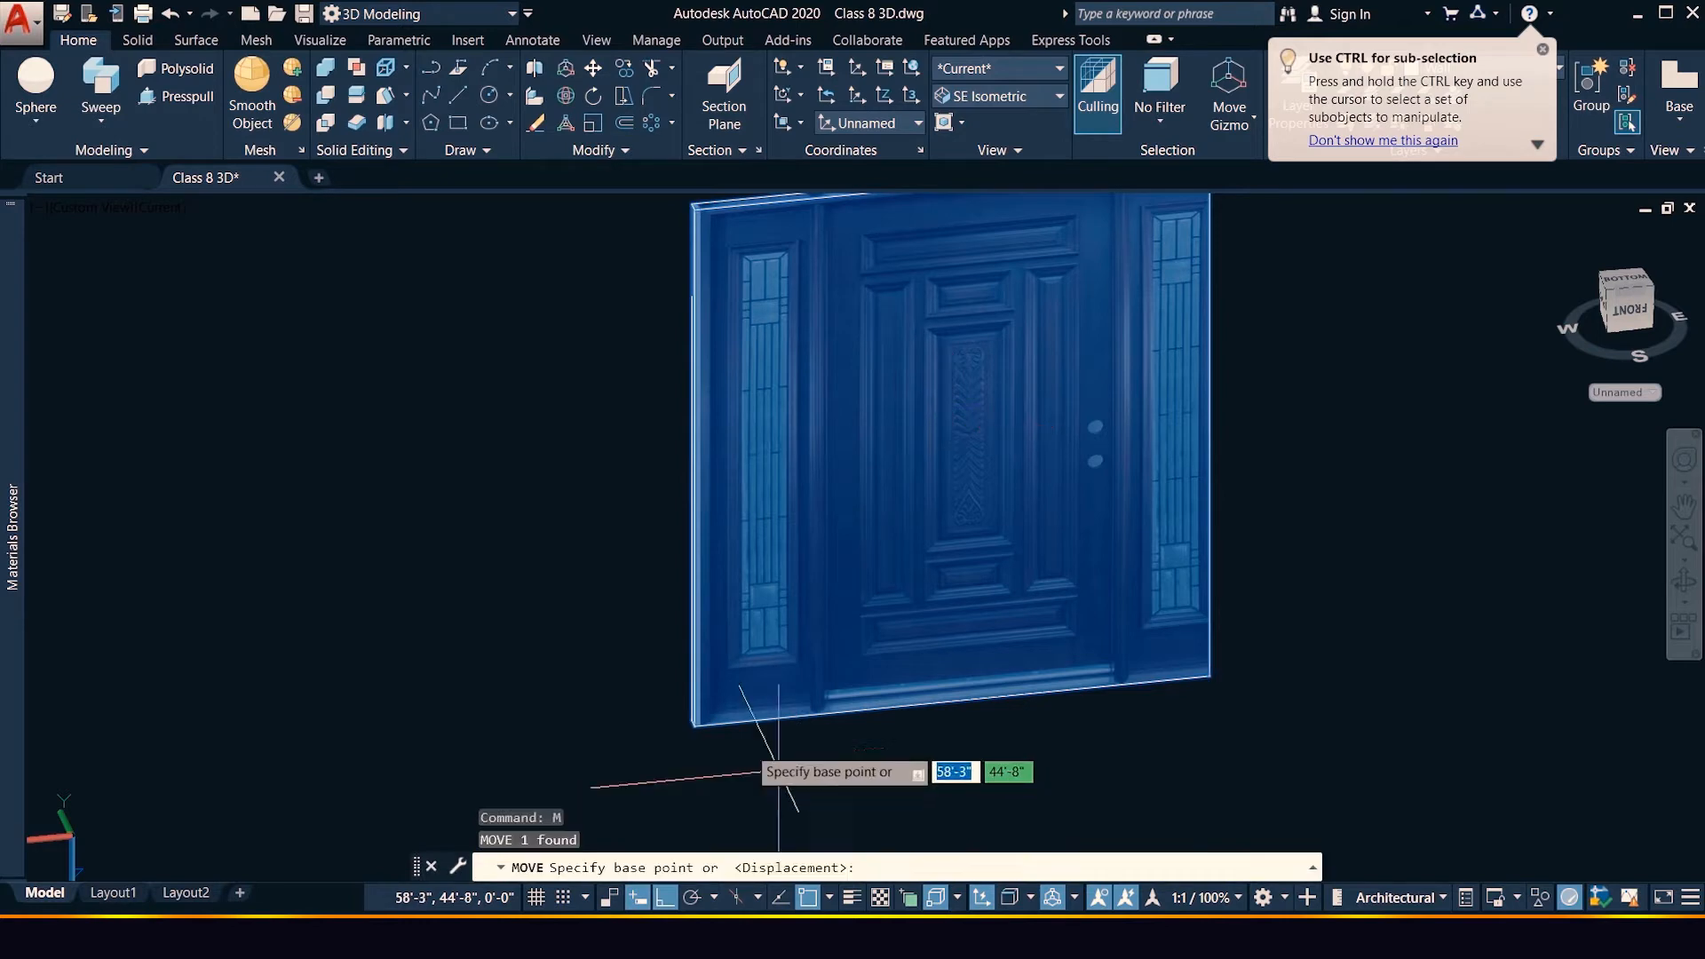
pyautogui.click(693, 726)
pyautogui.scroll(-5, 1200, 504)
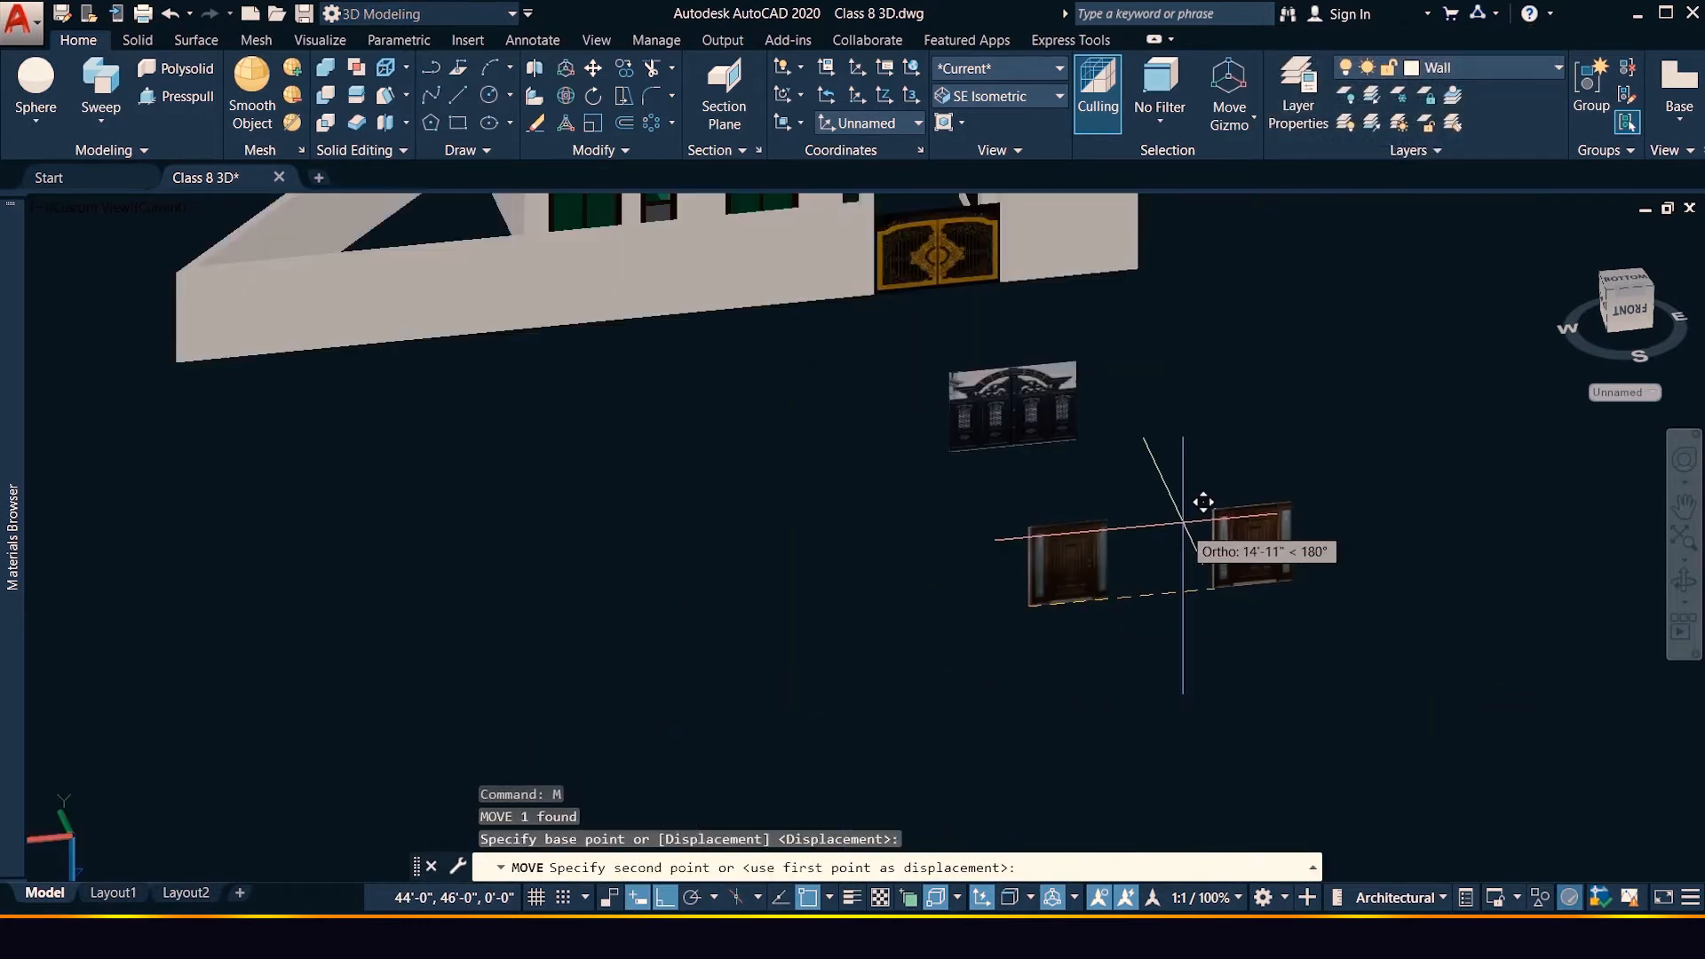
pyautogui.scroll(-2, 1202, 503)
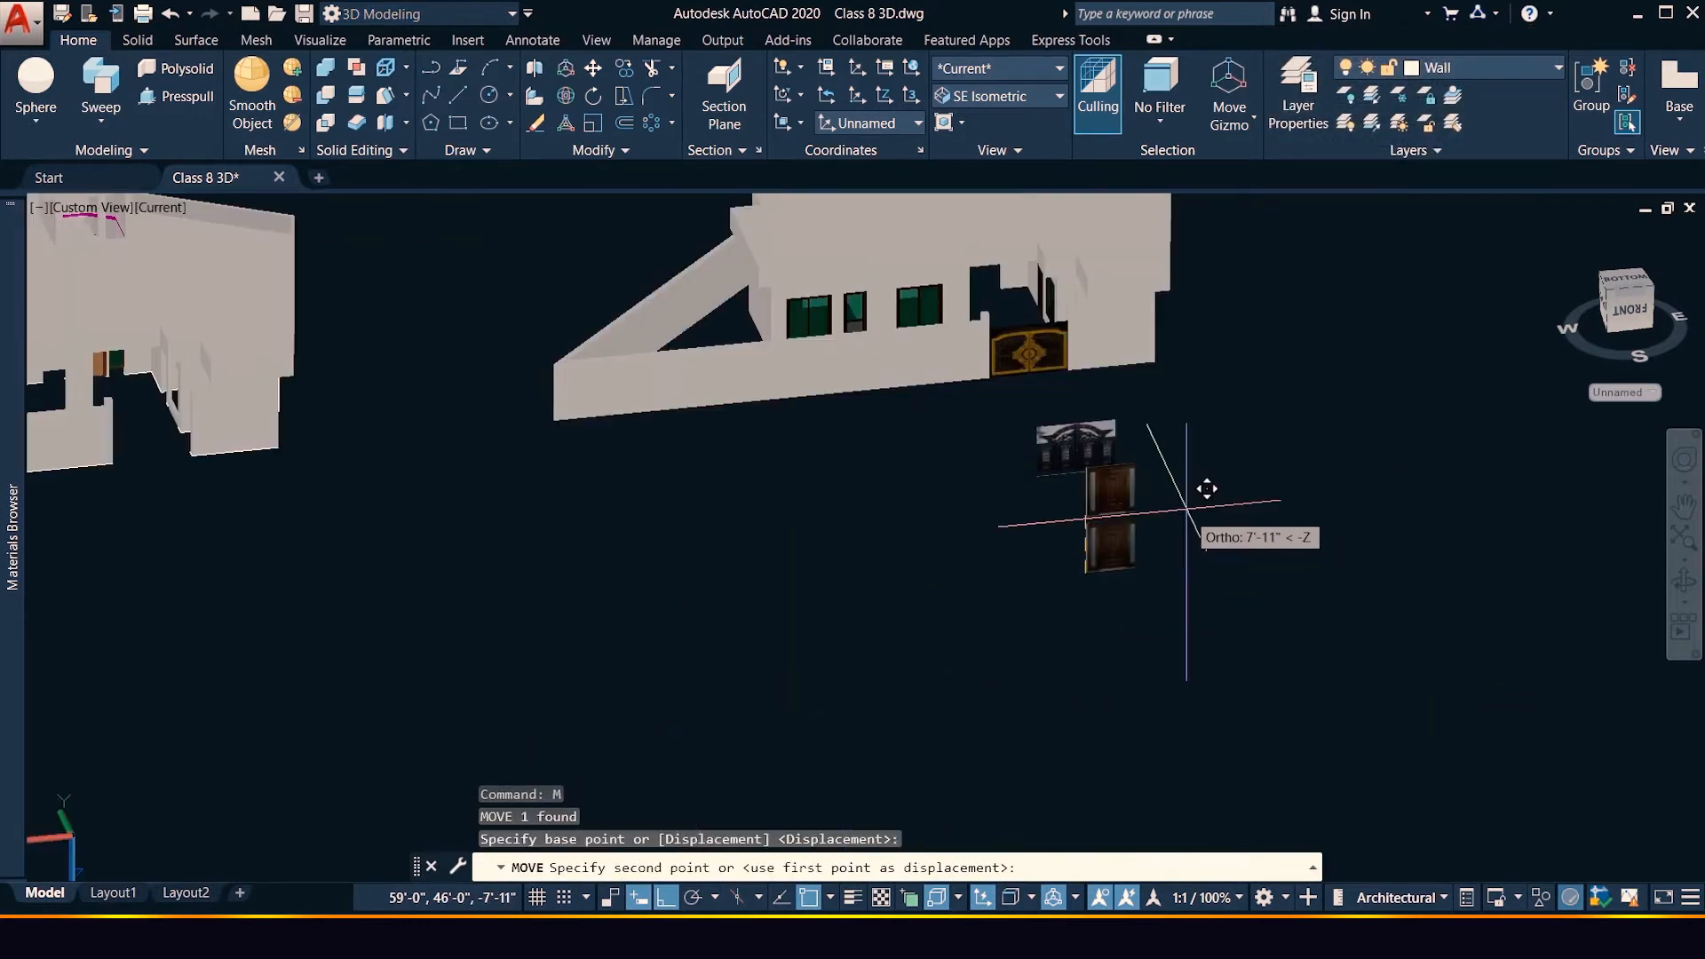
pyautogui.click(1684, 577)
pyautogui.moveTo(1383, 511); pyautogui.dragTo(1038, 468)
pyautogui.scroll(3, 1038, 468)
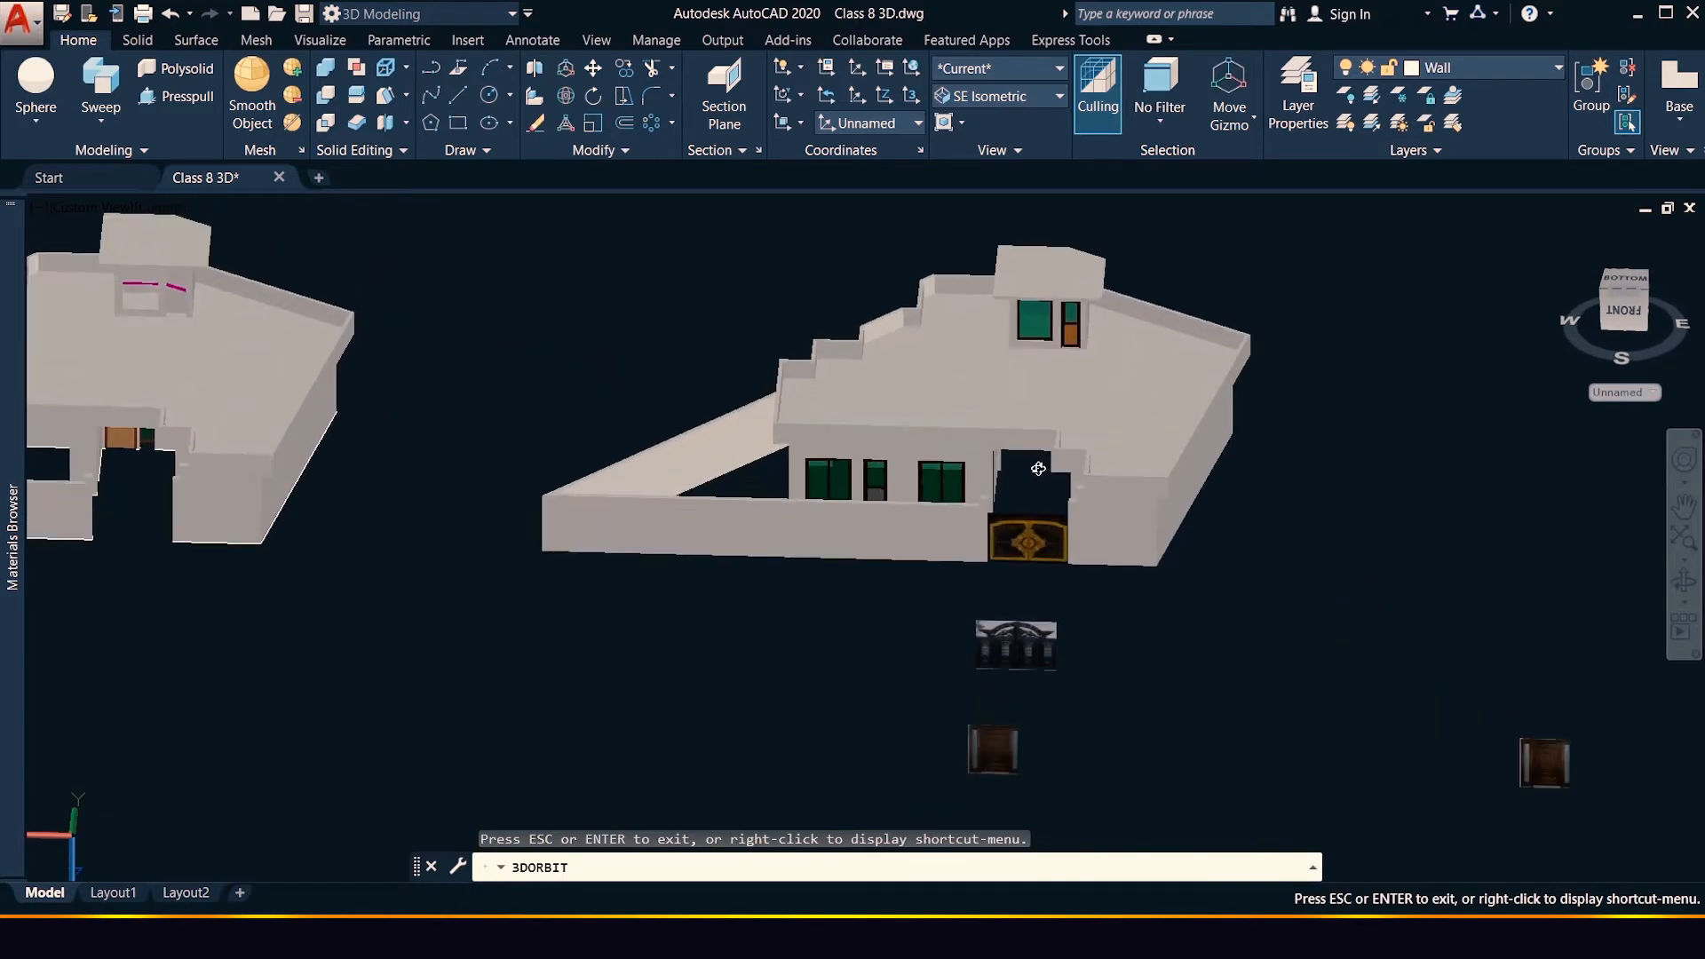
pyautogui.scroll(10, 1038, 468)
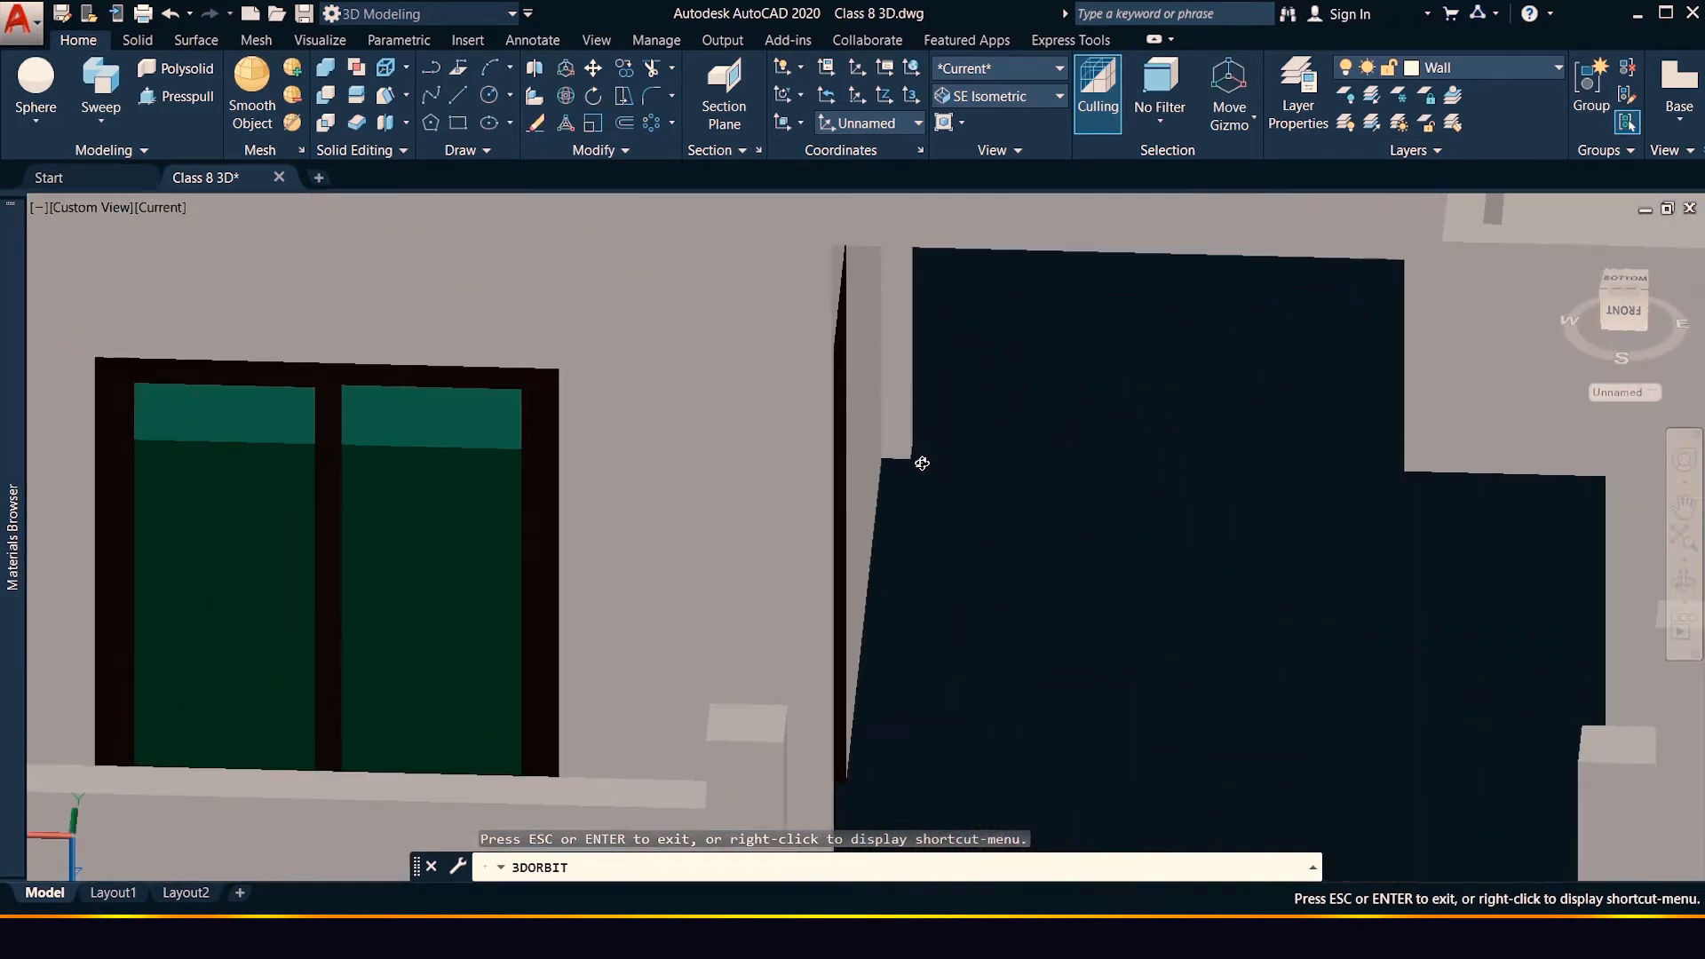
pyautogui.moveTo(921, 463)
pyautogui.mouseDown()
pyautogui.moveTo(920, 423)
pyautogui.moveTo(915, 455)
pyautogui.mouseUp()
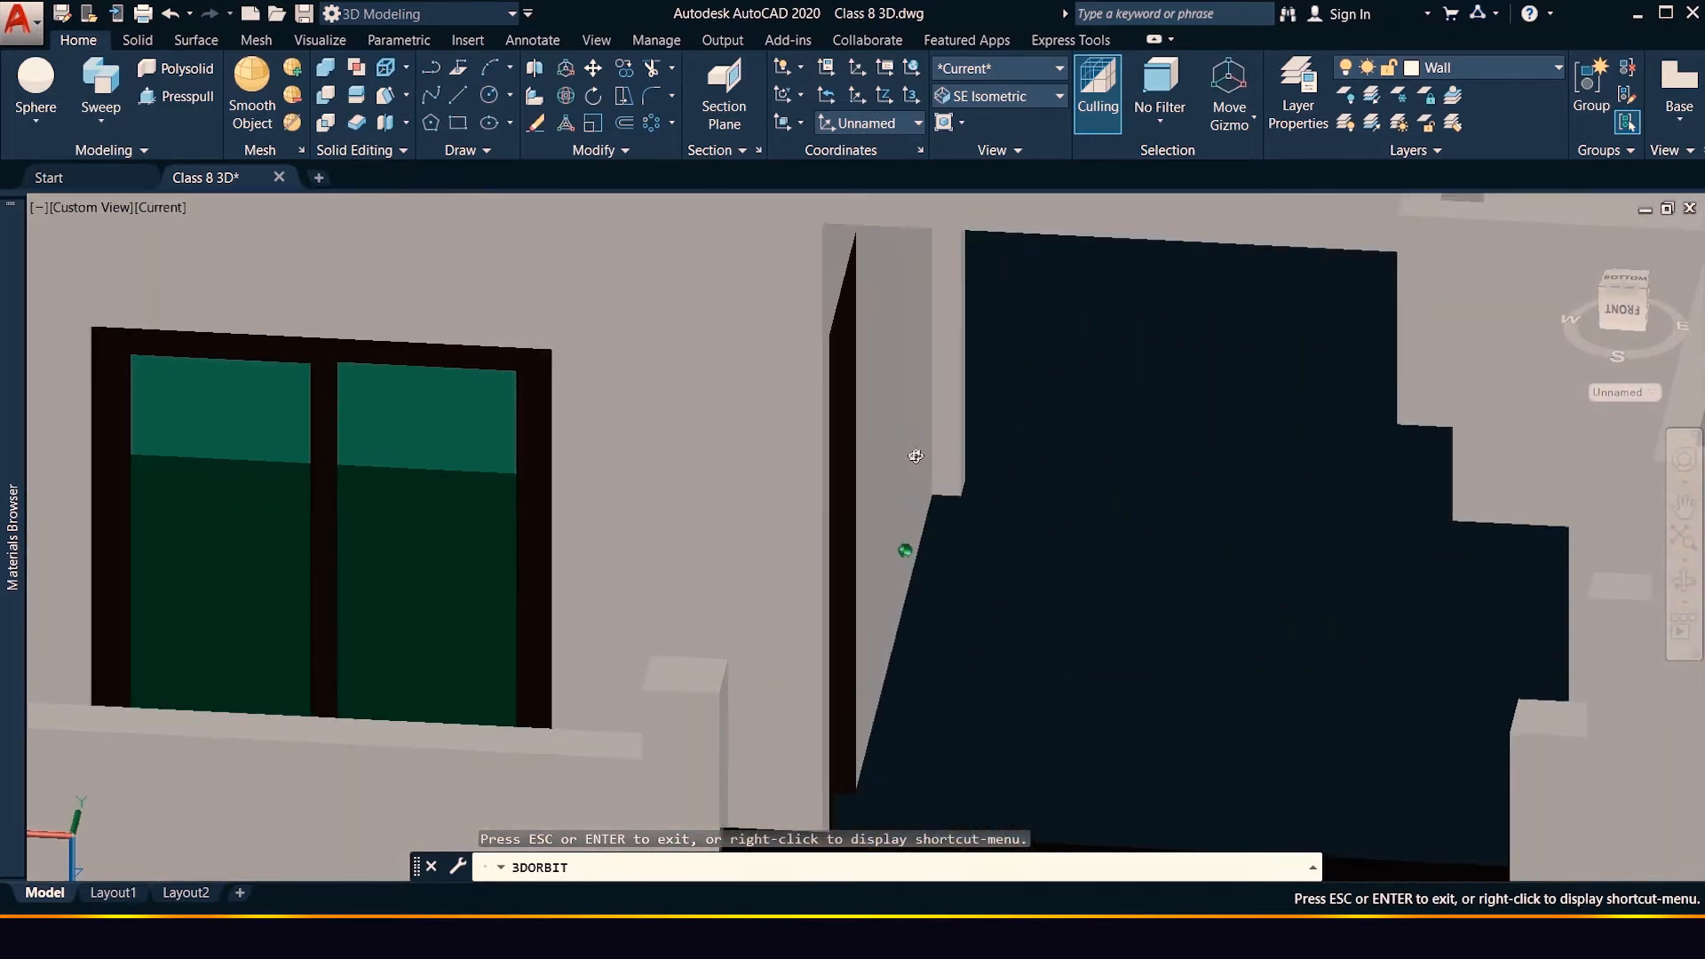
pyautogui.press('Escape')
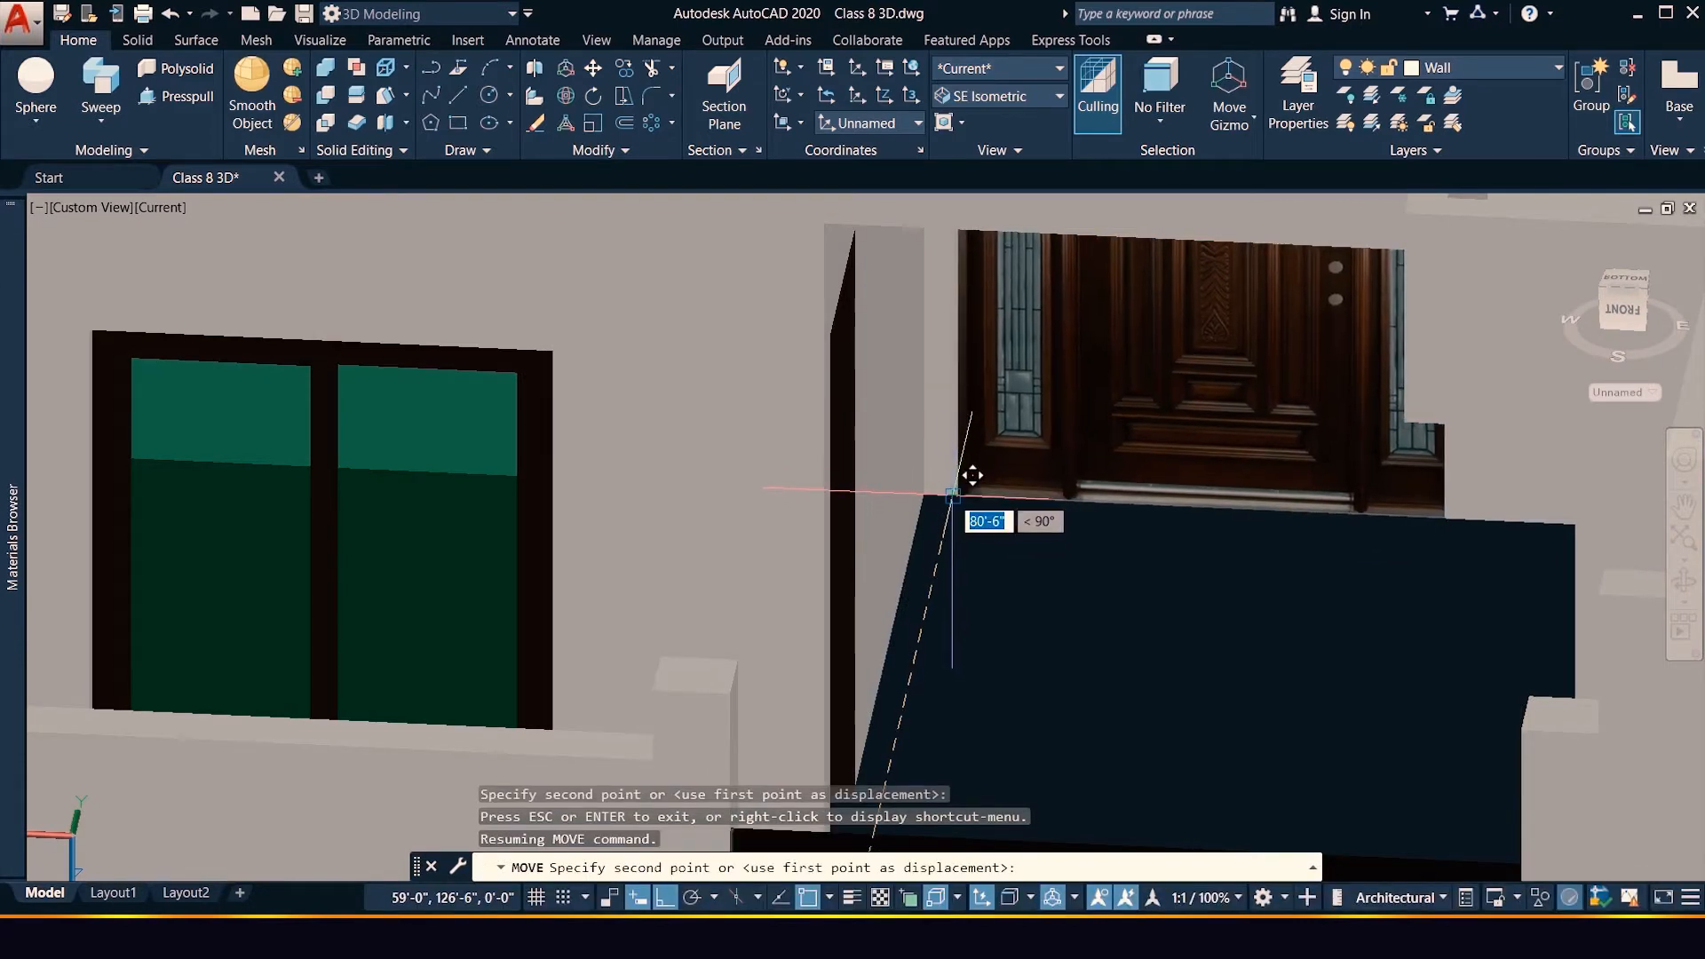
pyautogui.scroll(-8, 1331, 579)
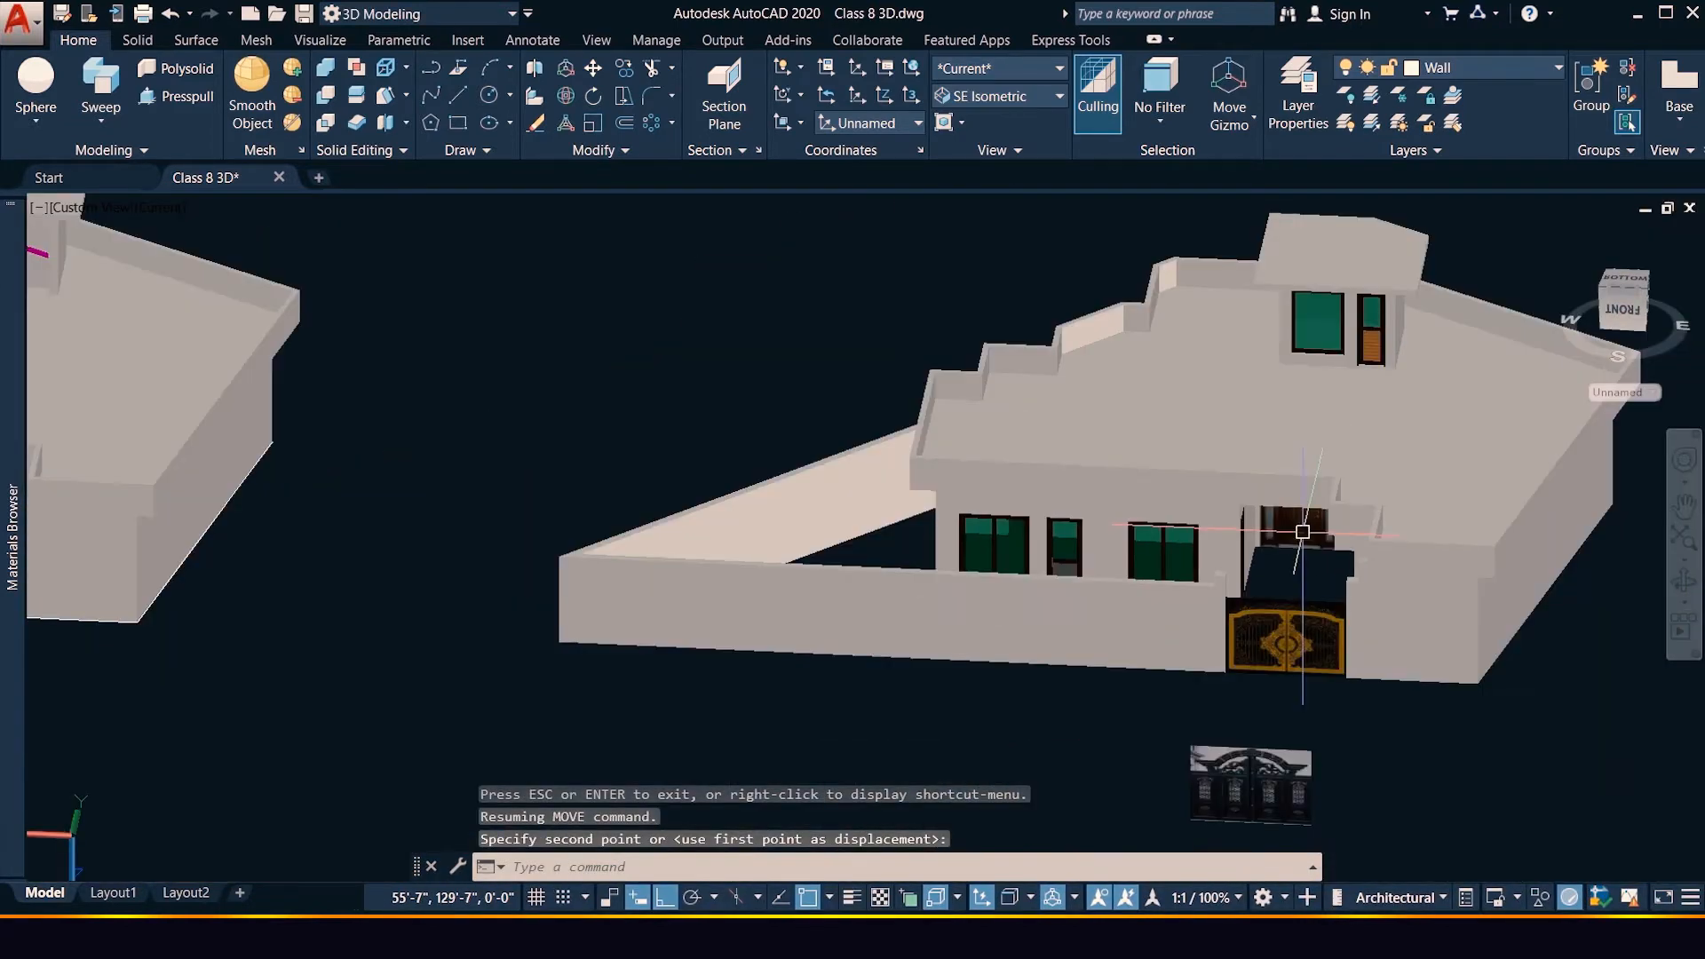
# Try stretching the entrance gate's box material mapping sideways past its lower corner, and undo the change
pyautogui.scroll(3, 1302, 531)
pyautogui.keyDown('shift'); pyautogui.moveTo(1136, 625); pyautogui.dragTo(1231, 591, button='middle'); pyautogui.keyUp('shift')
pyautogui.scroll(-5, 1231, 591)
pyautogui.press('Escape')
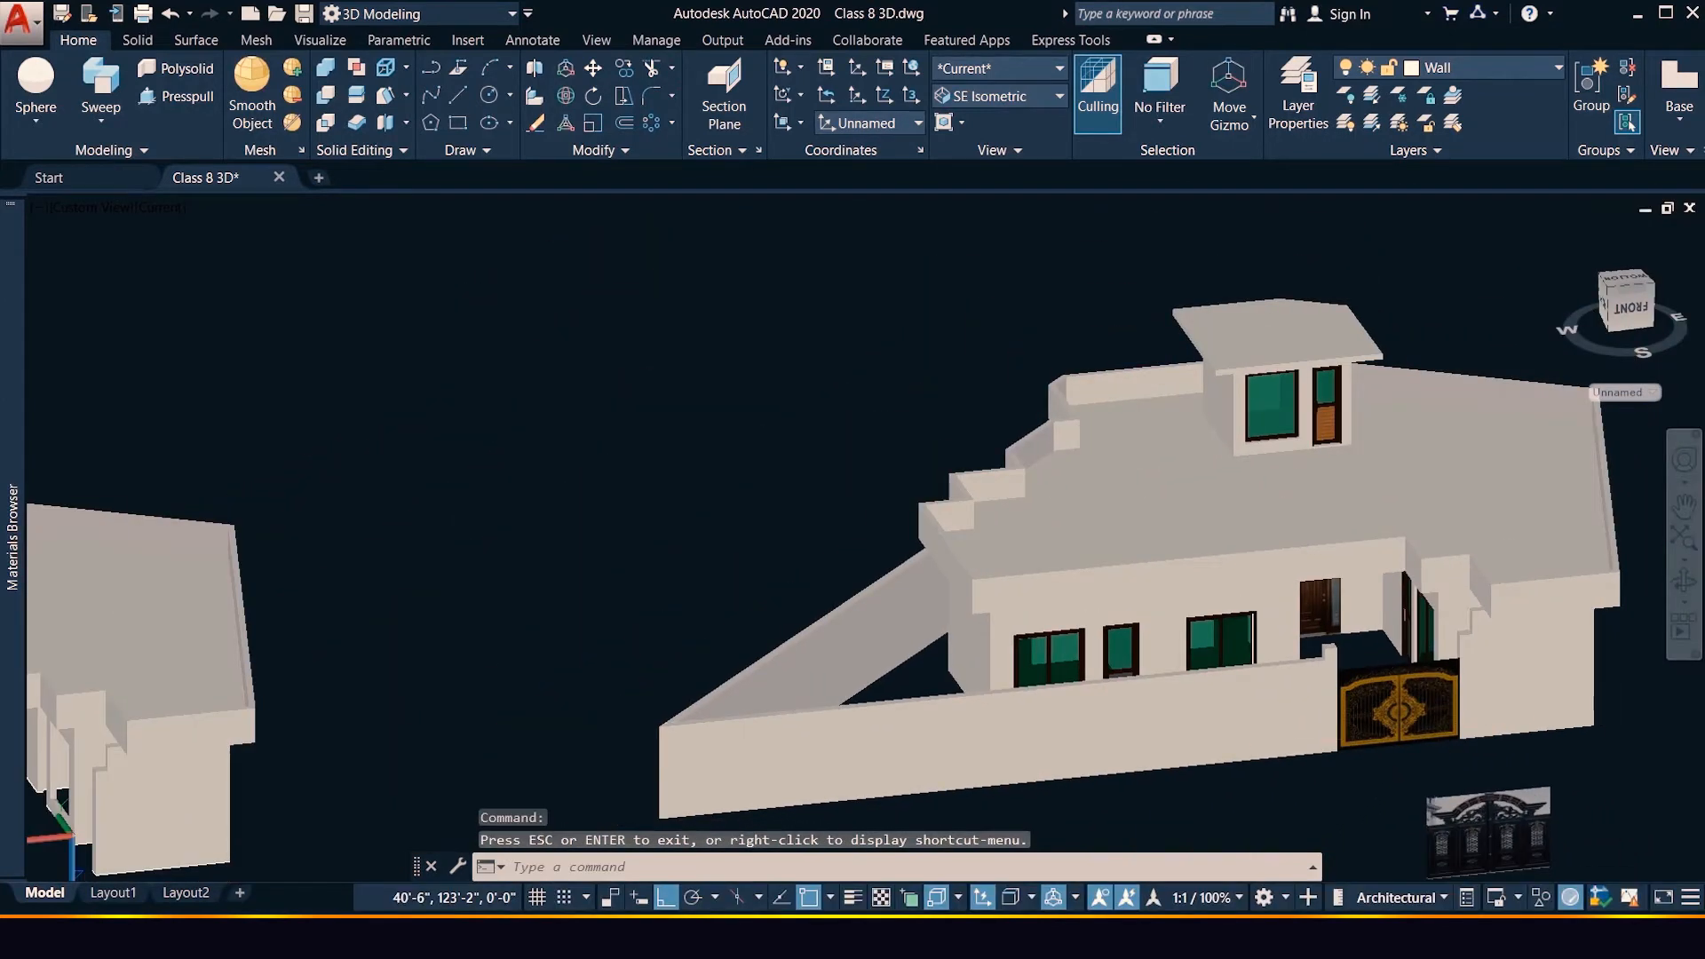
pyautogui.click(1420, 706)
pyautogui.scroll(5, 1571, 729)
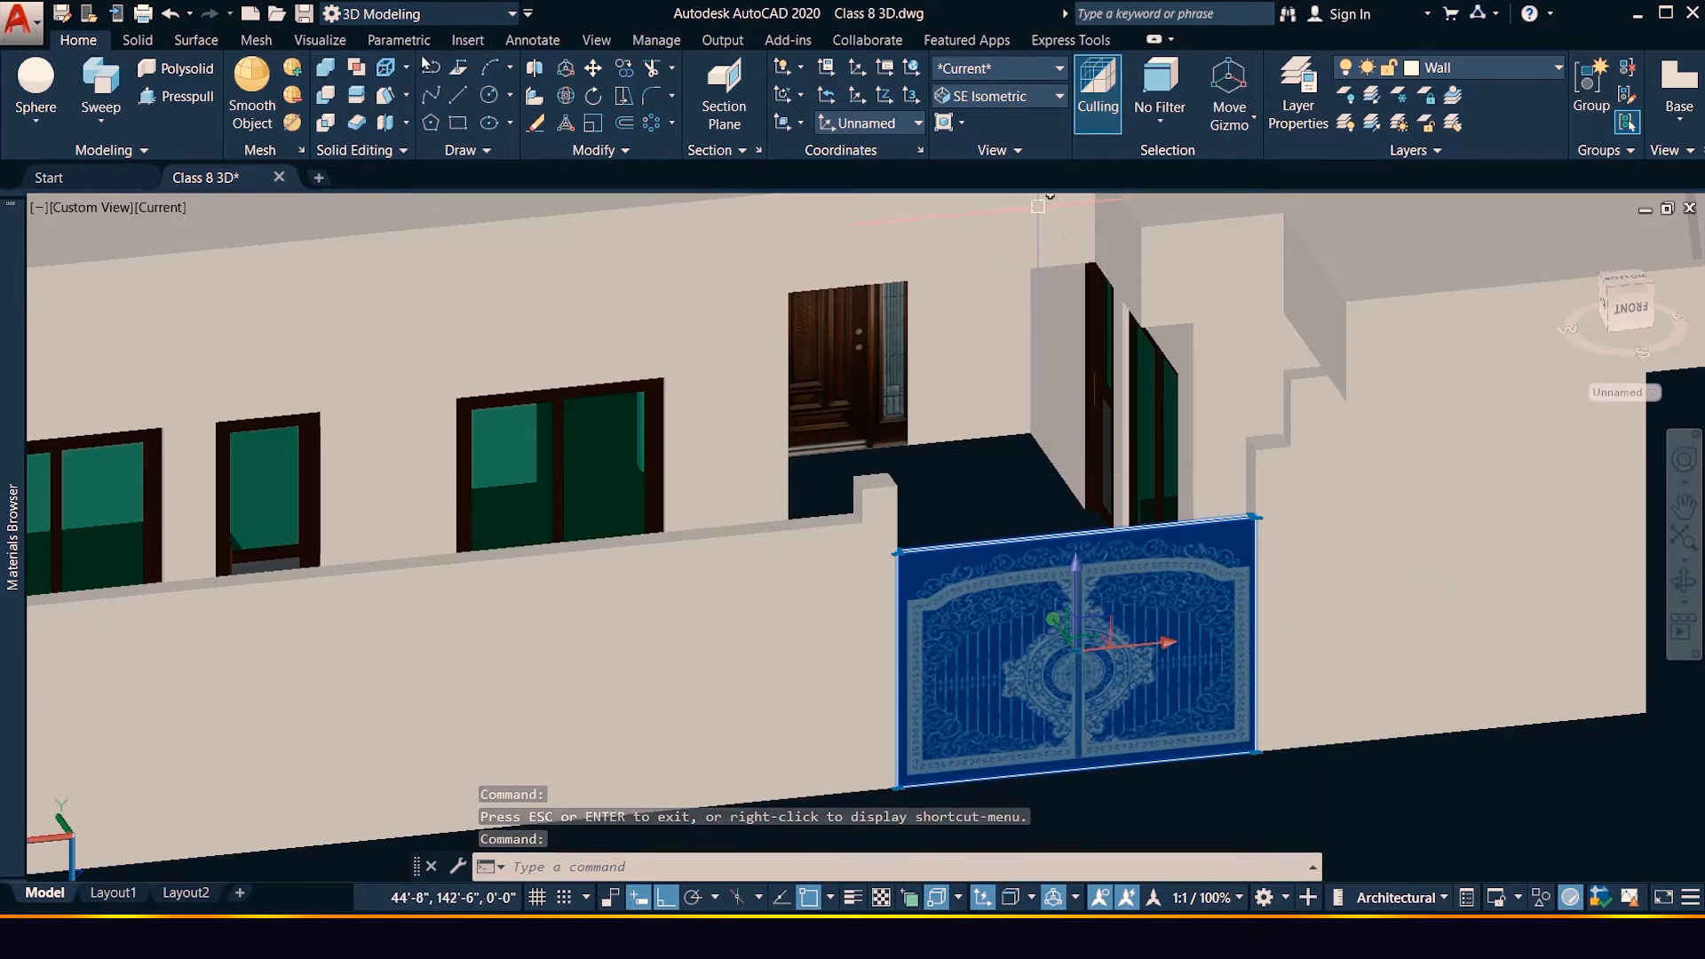
pyautogui.click(324, 42)
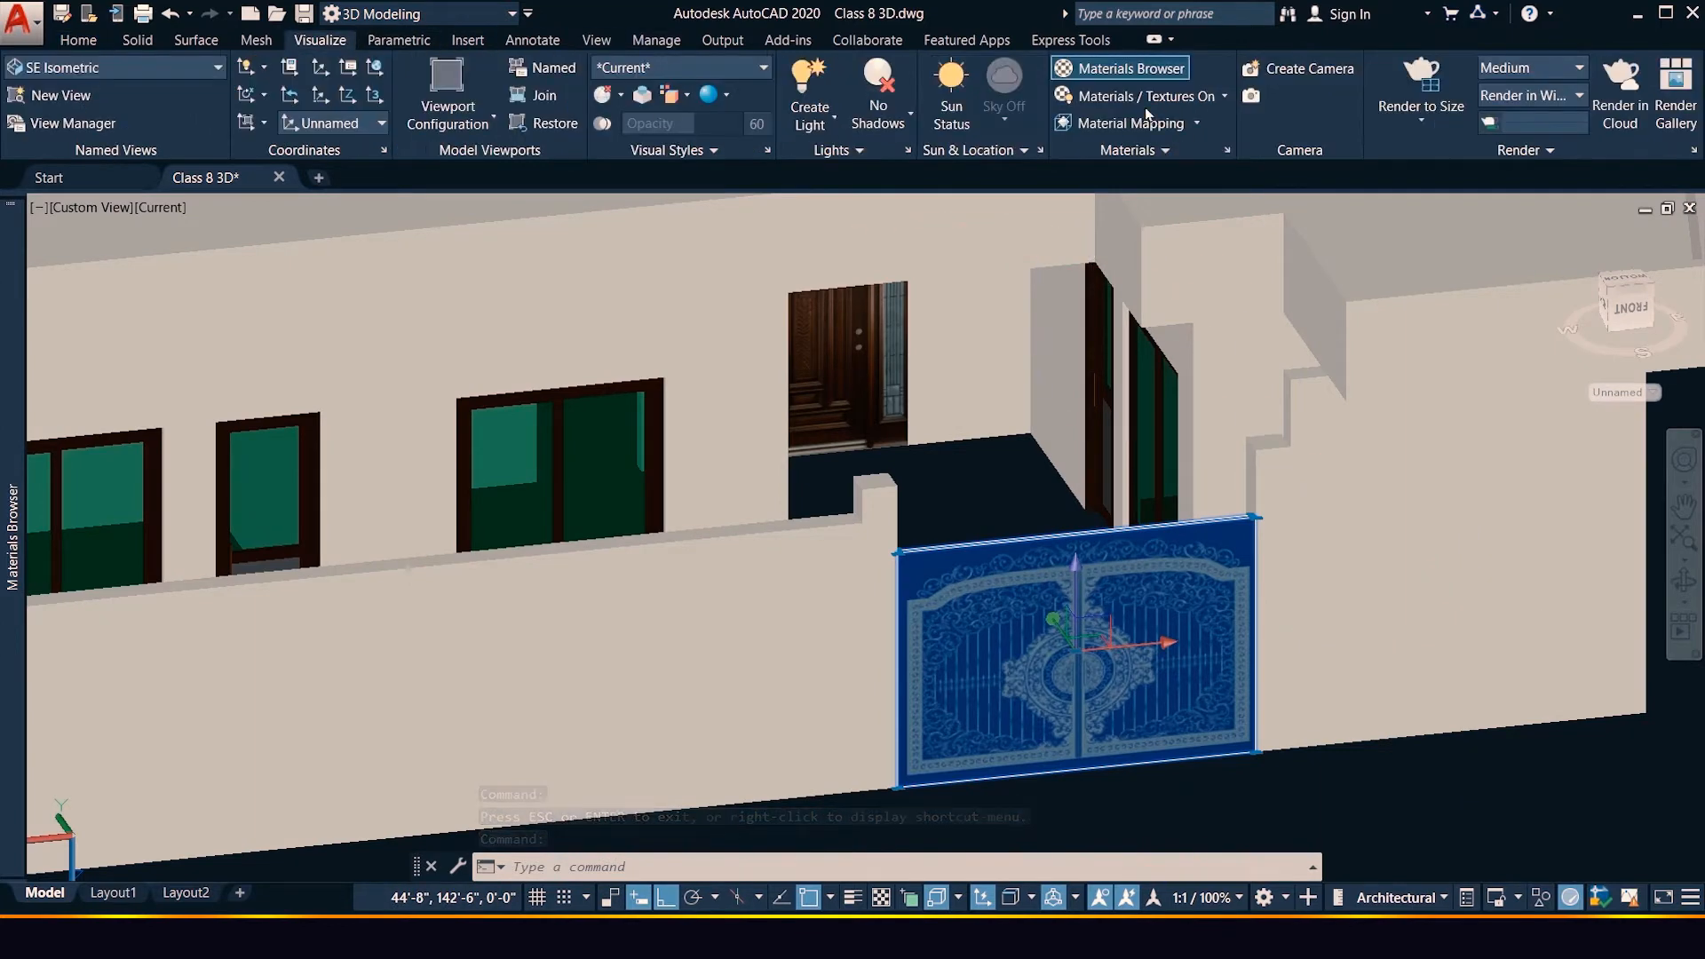
pyautogui.click(1196, 125)
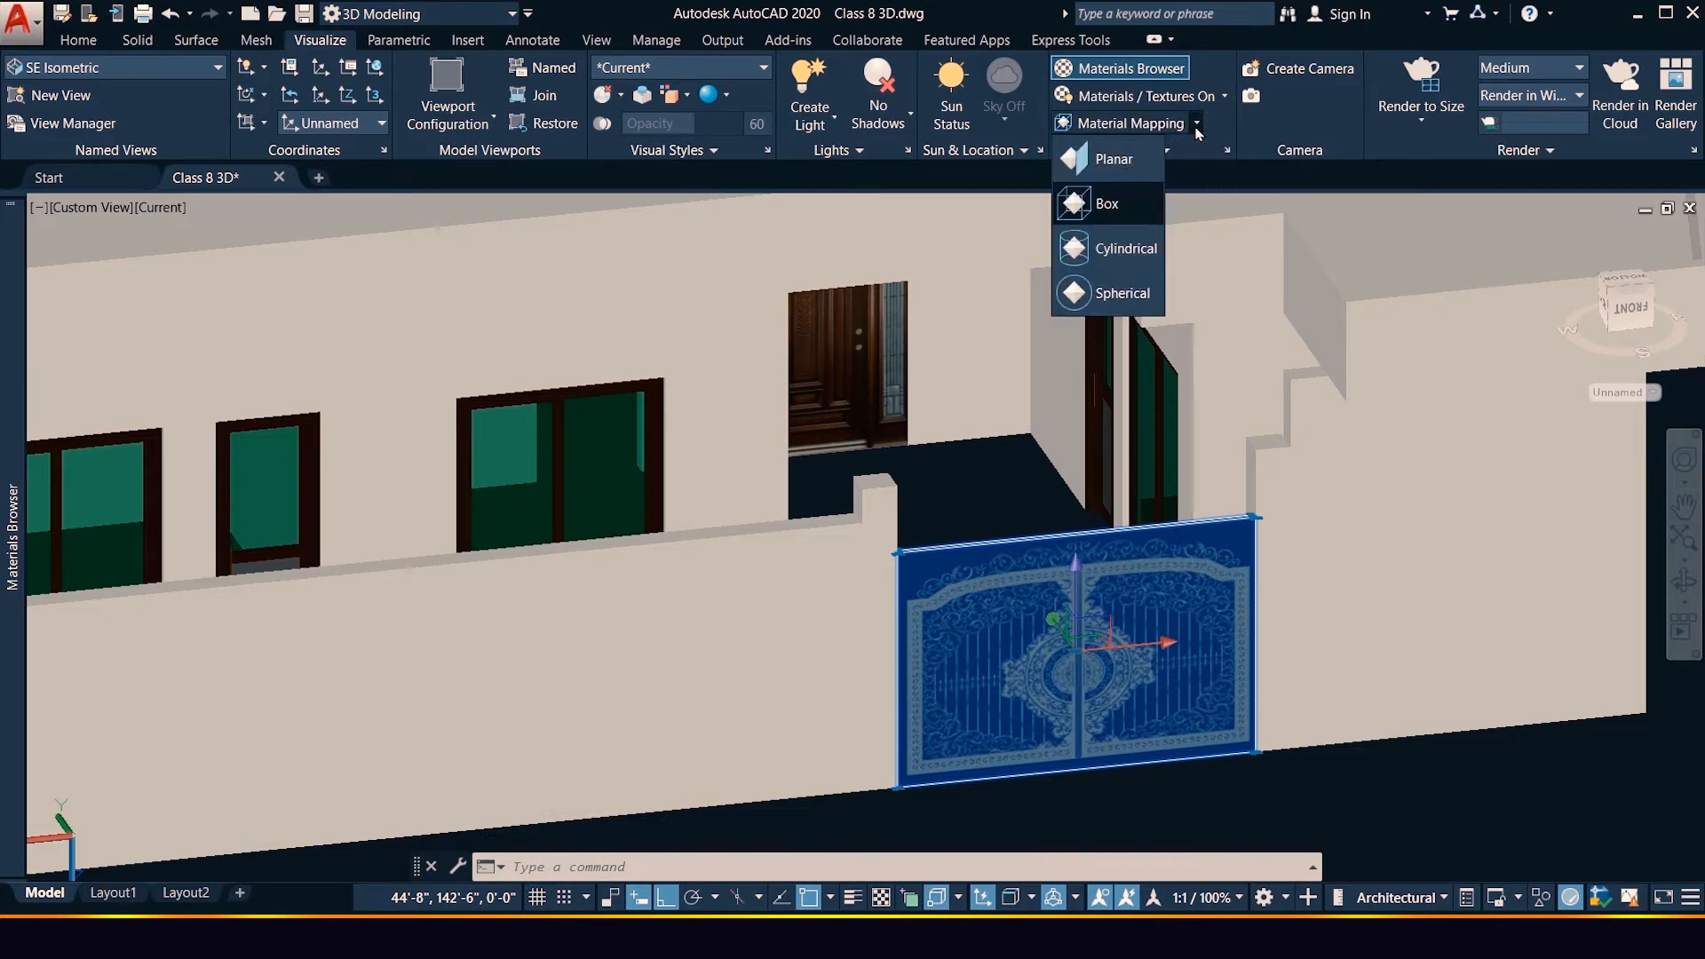
pyautogui.click(1107, 204)
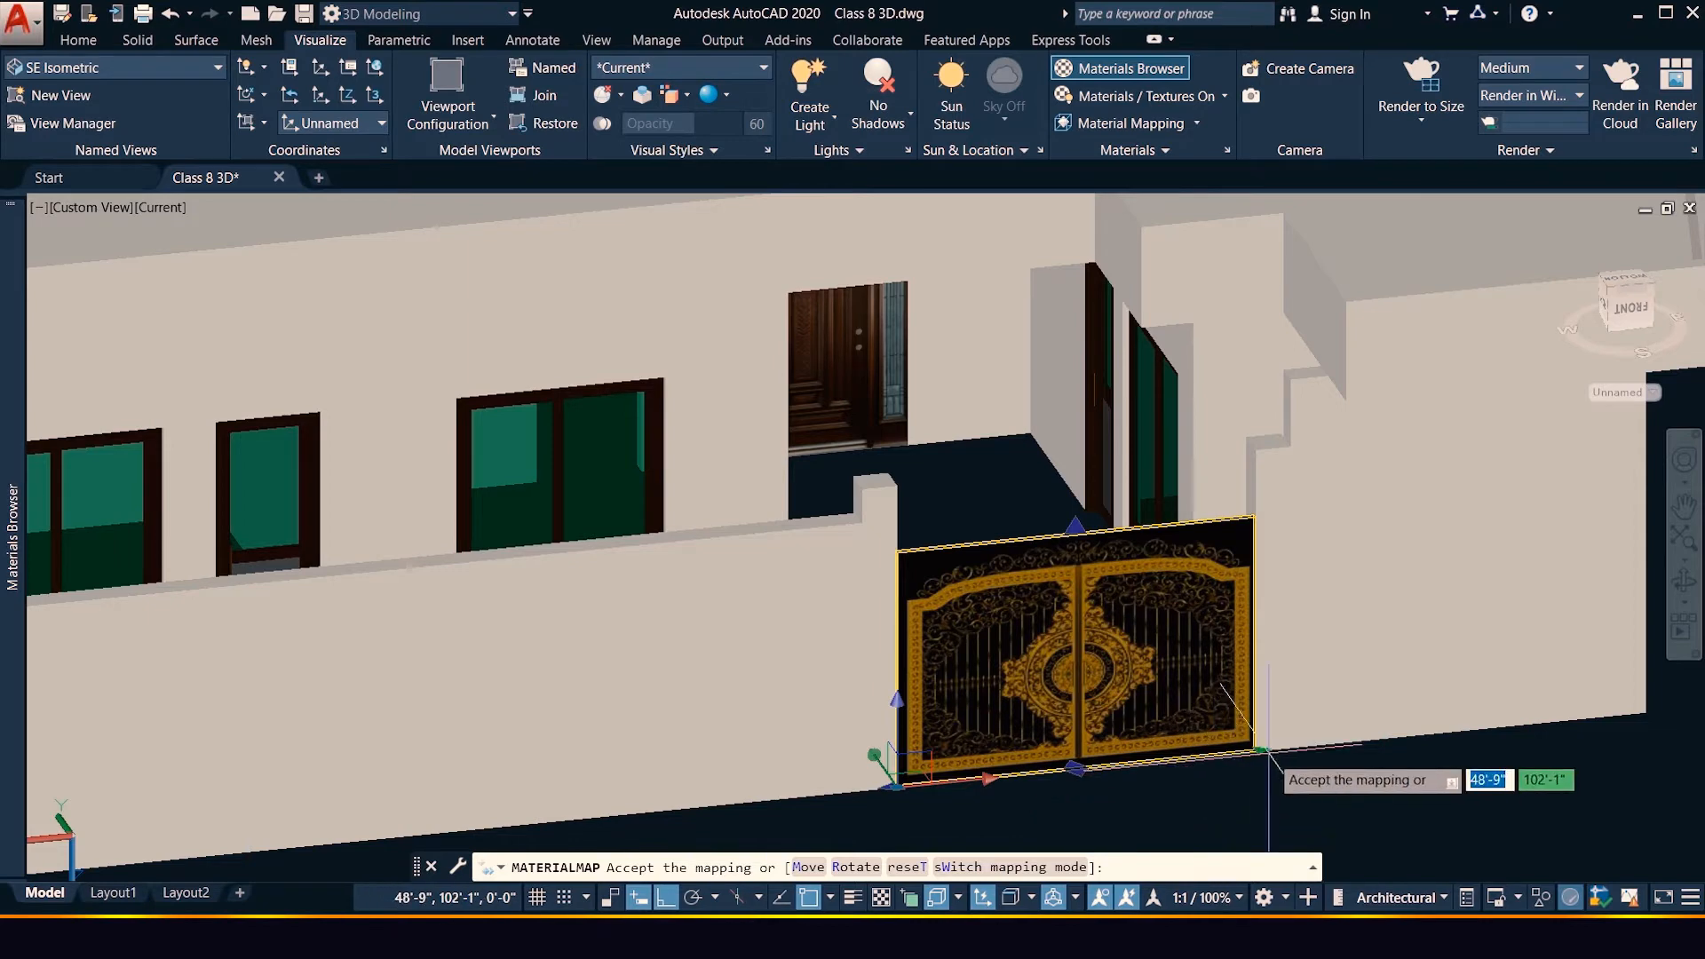
pyautogui.moveTo(1260, 751); pyautogui.dragTo(1381, 765)
pyautogui.press('Escape')
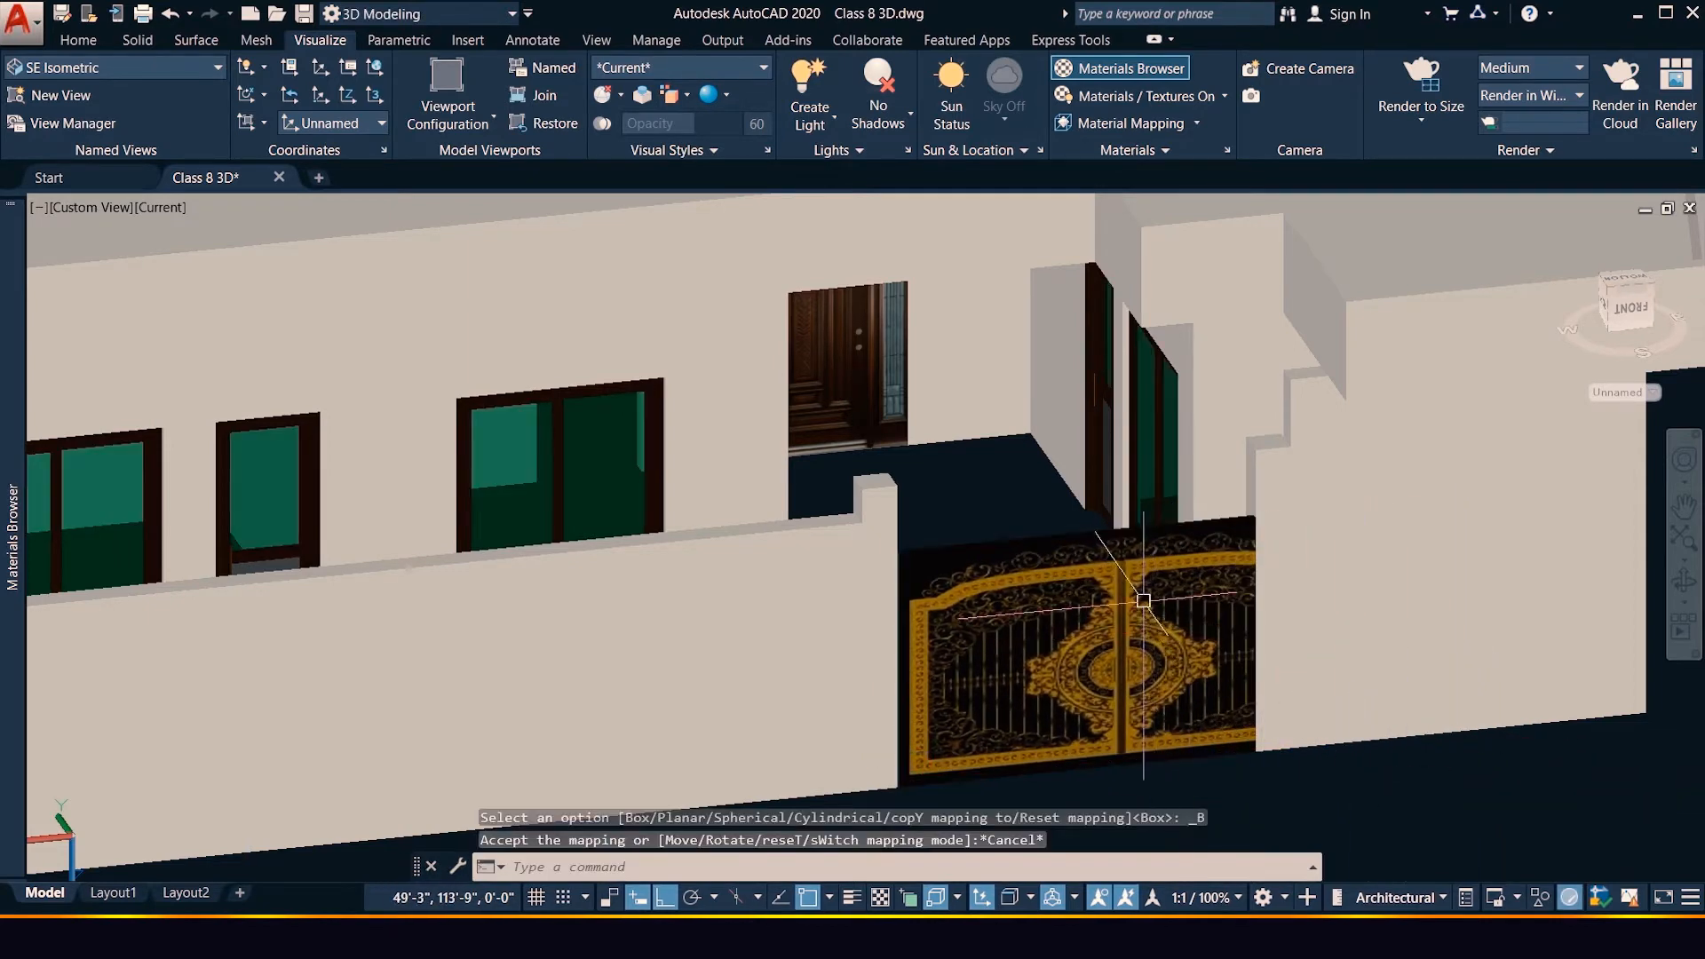
pyautogui.hotkey('ctrl', 'z')
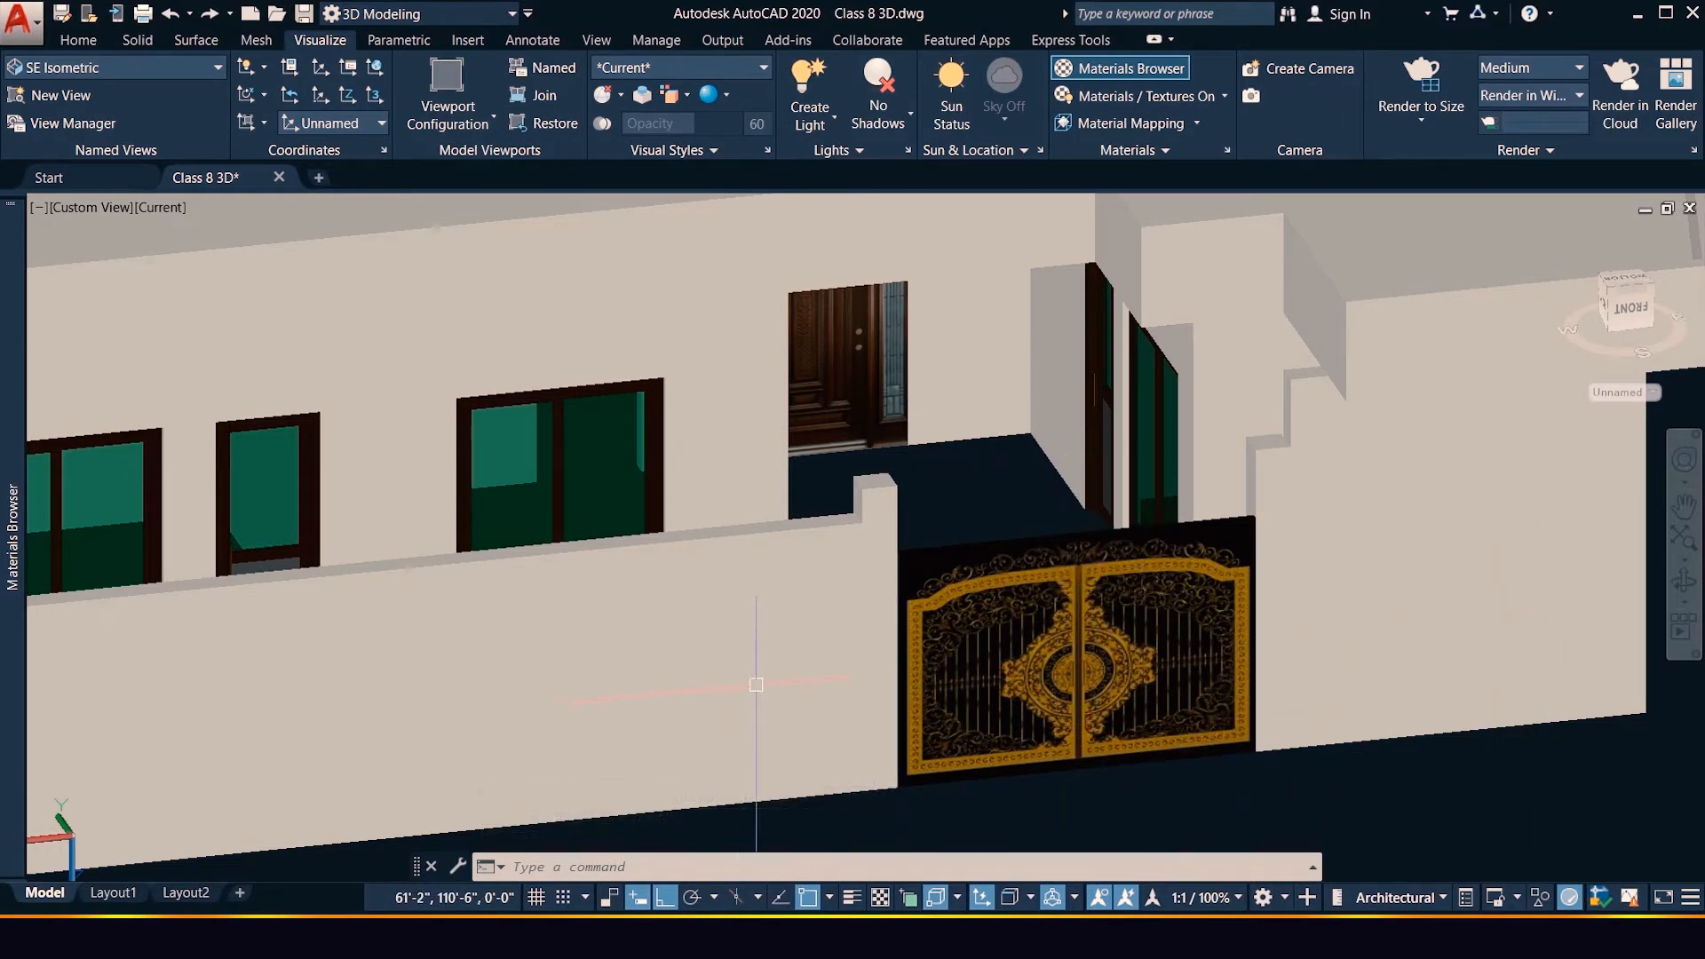
# Trace a closed polyline in the floor plan around the staircase's upper flight, its landing and the adjoining end of the lower flight
pyautogui.scroll(-5, 756, 684)
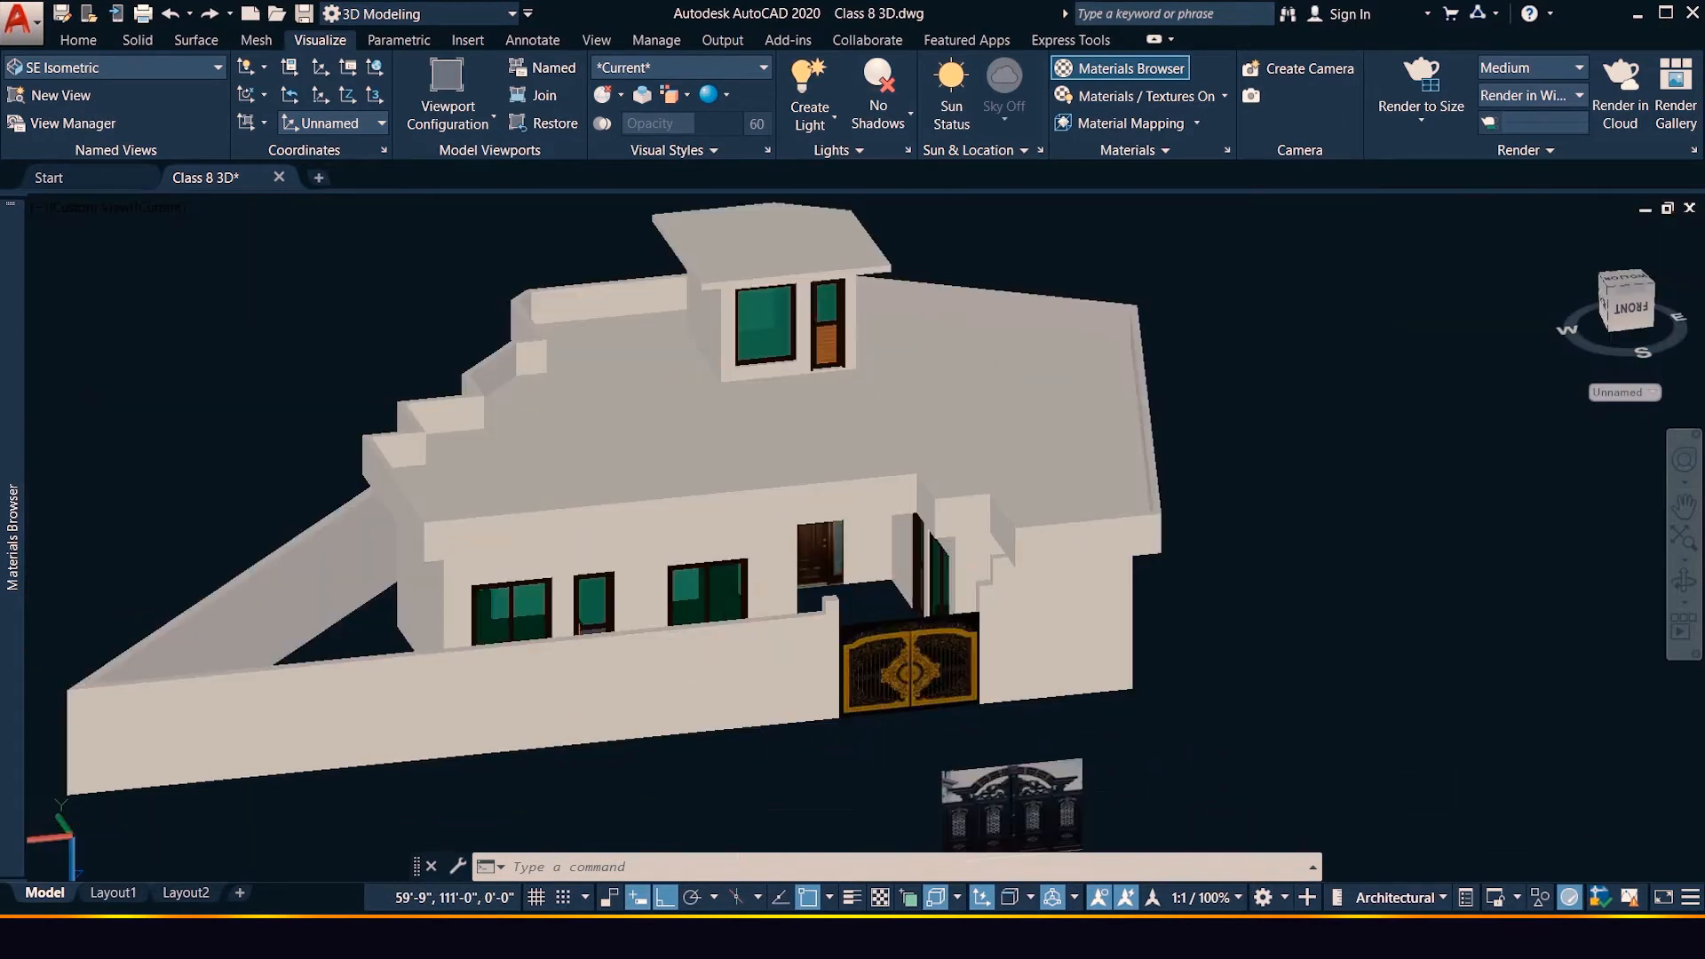
pyautogui.click(1685, 581)
pyautogui.moveTo(1465, 655); pyautogui.dragTo(886, 634)
pyautogui.scroll(-10, 762, 538)
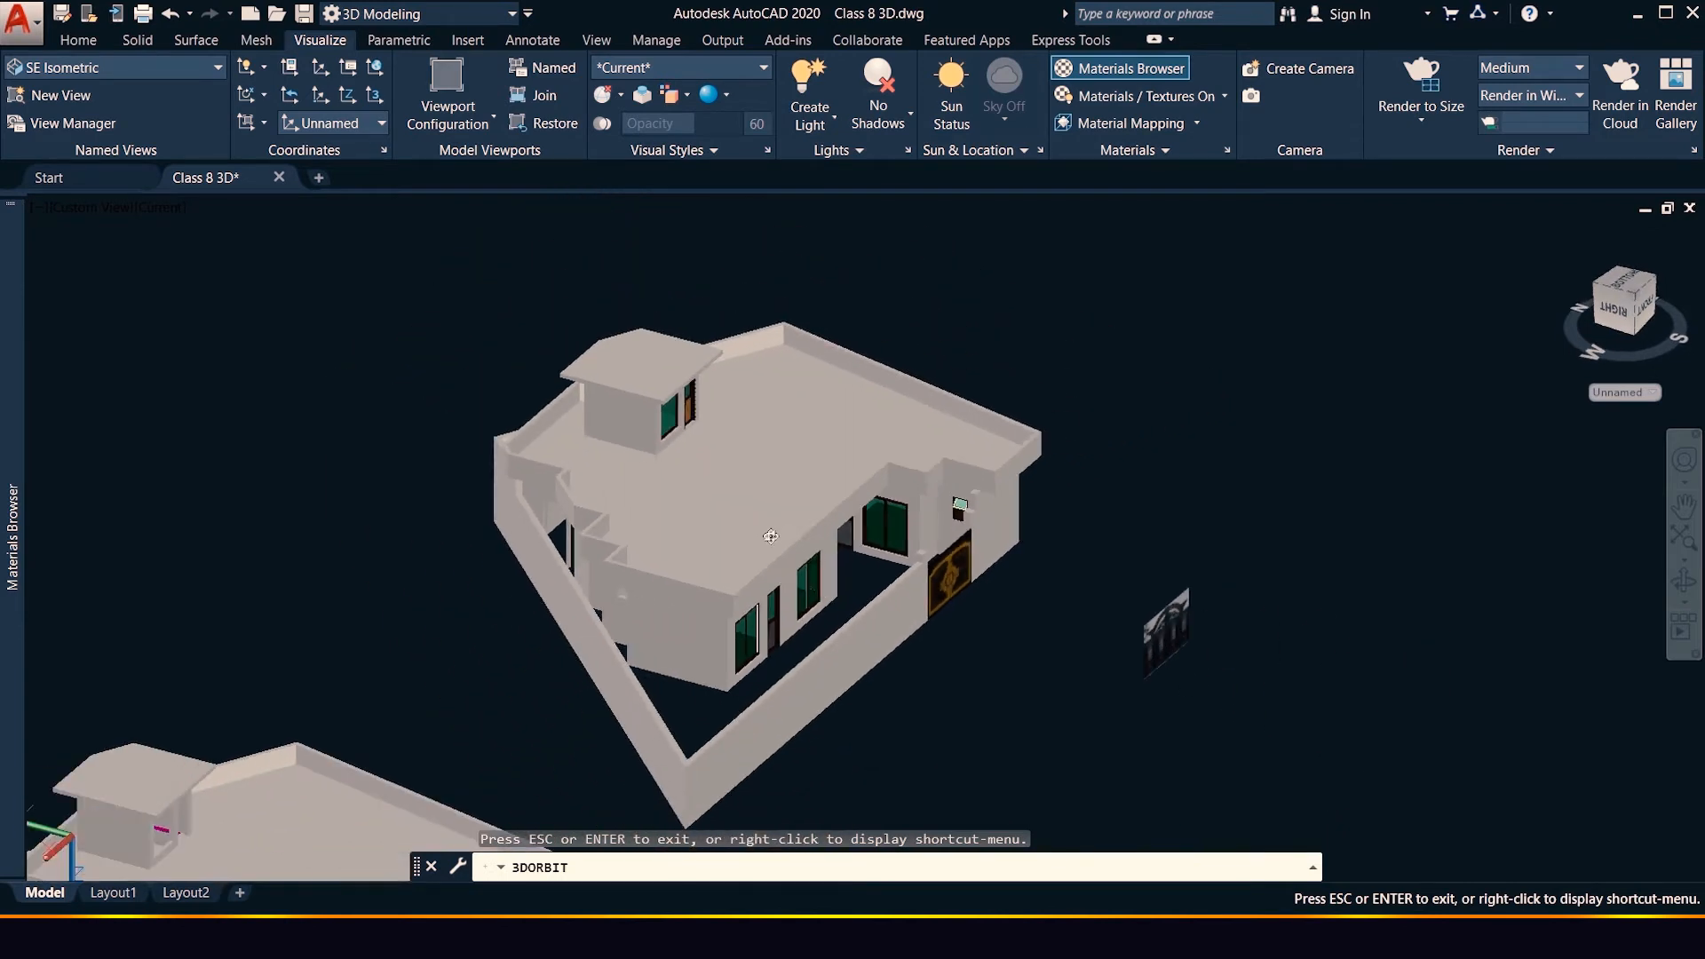
pyautogui.scroll(9, 354, 735)
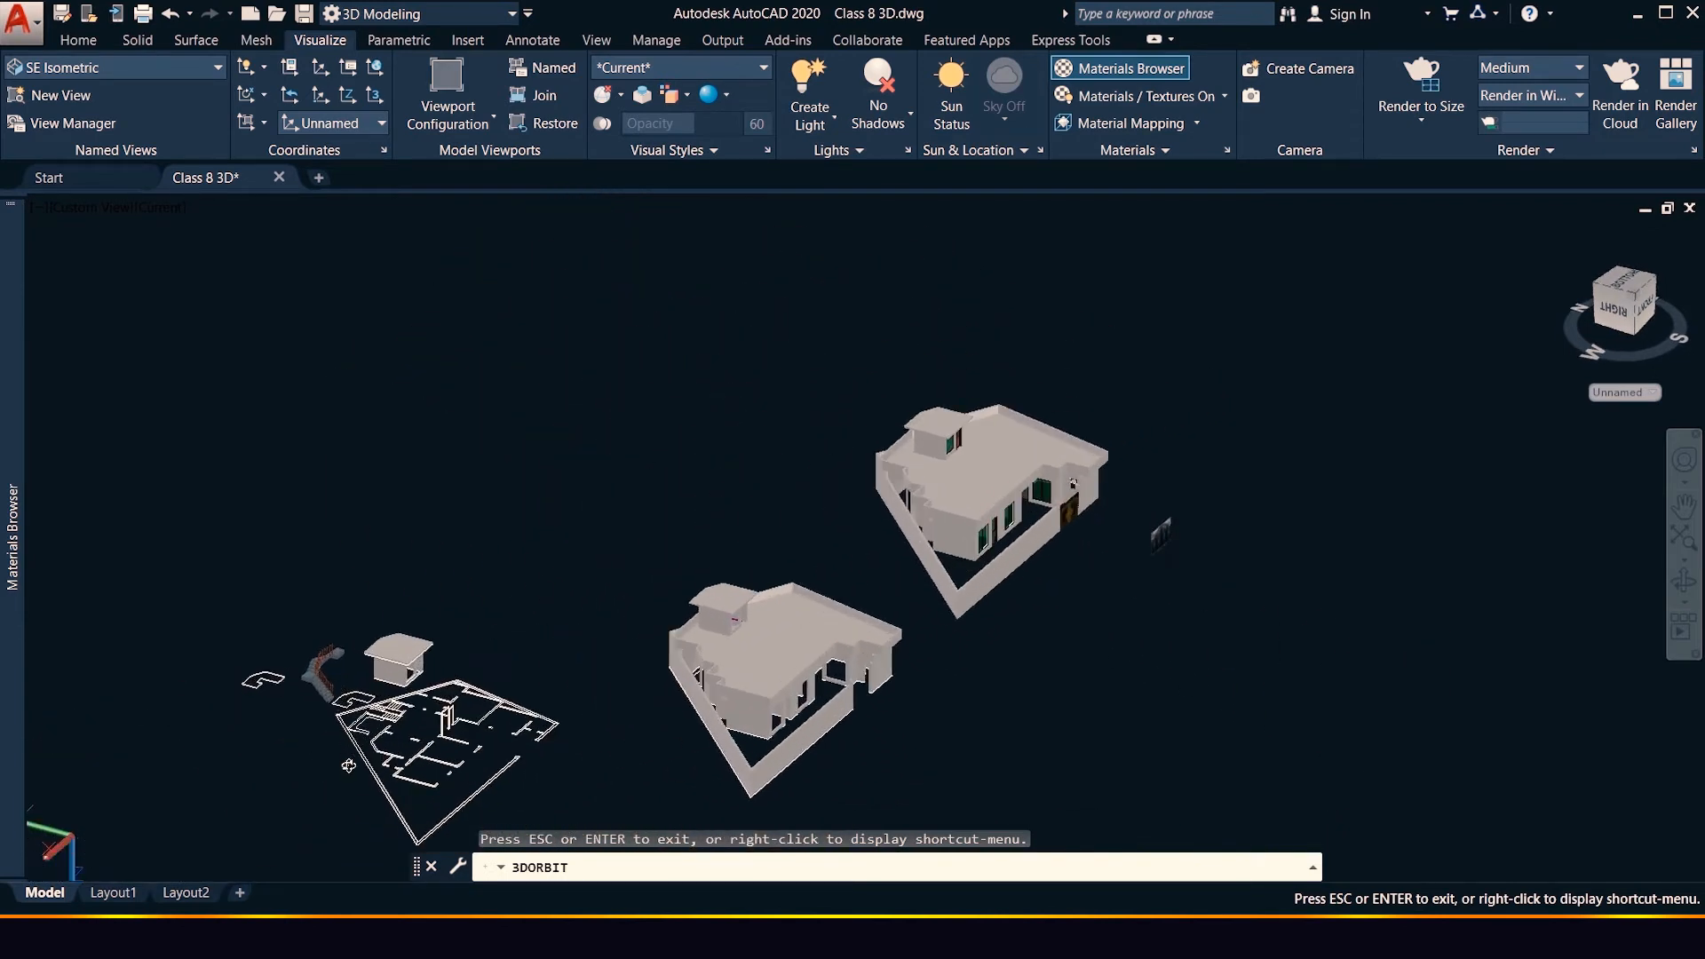
pyautogui.scroll(-3, 603, 657)
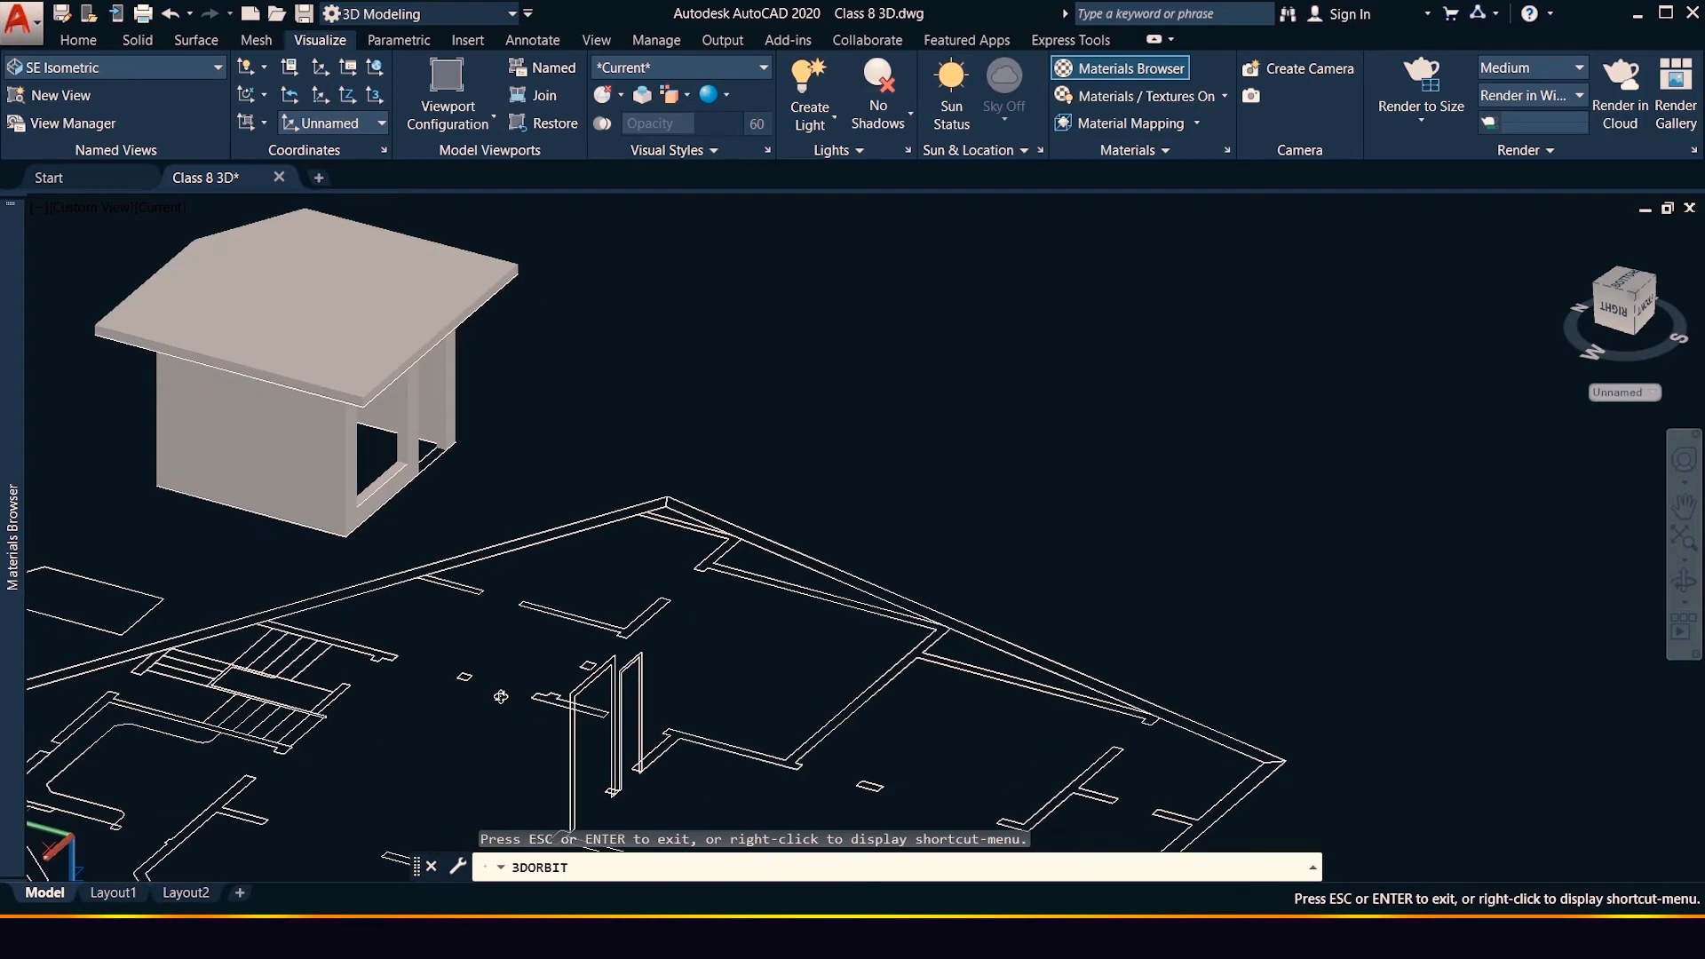
pyautogui.scroll(5, 222, 701)
pyautogui.scroll(5, 104, 686)
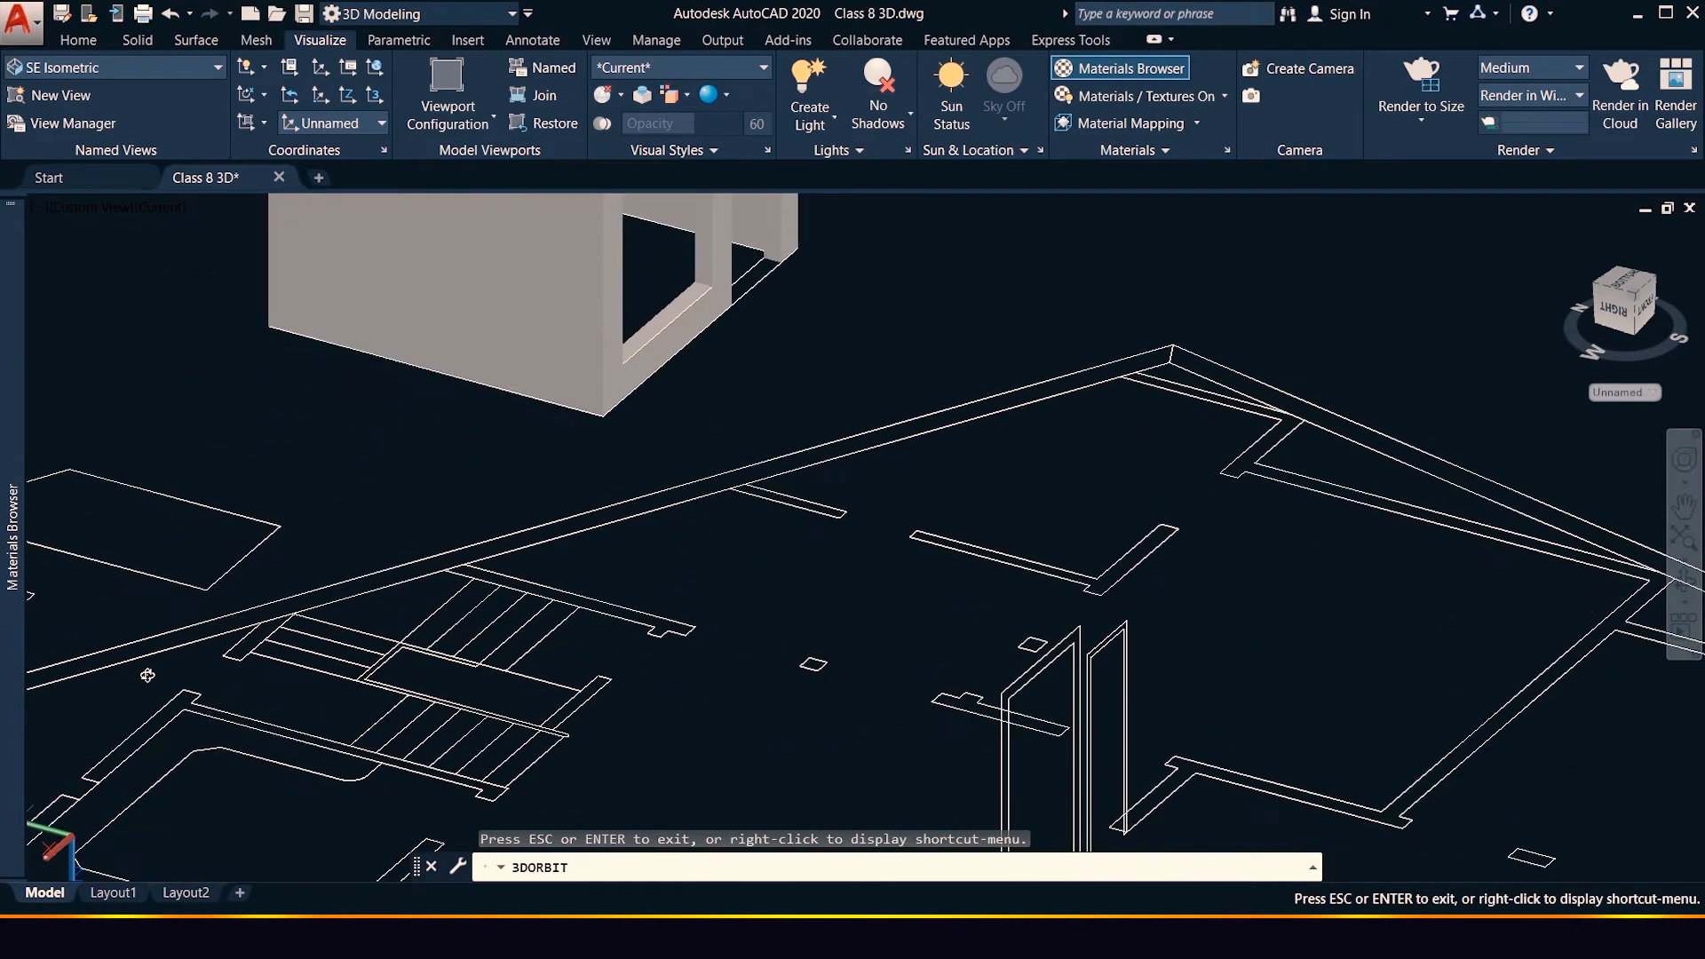
pyautogui.press('Escape')
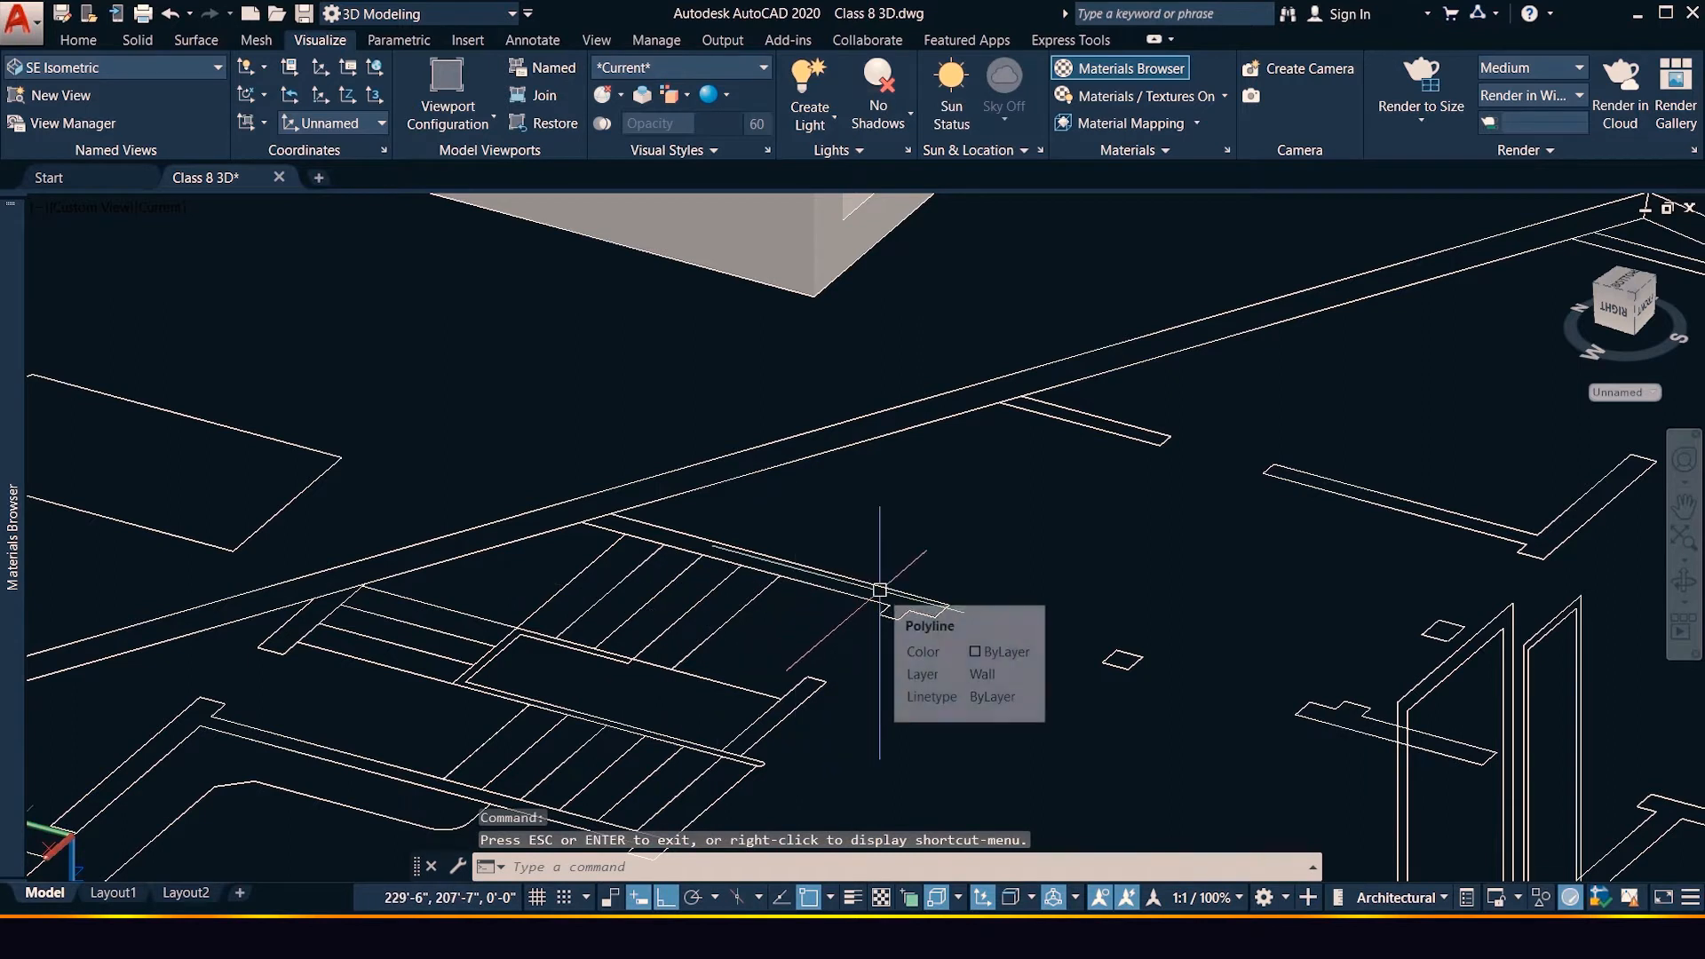
pyautogui.write('p')
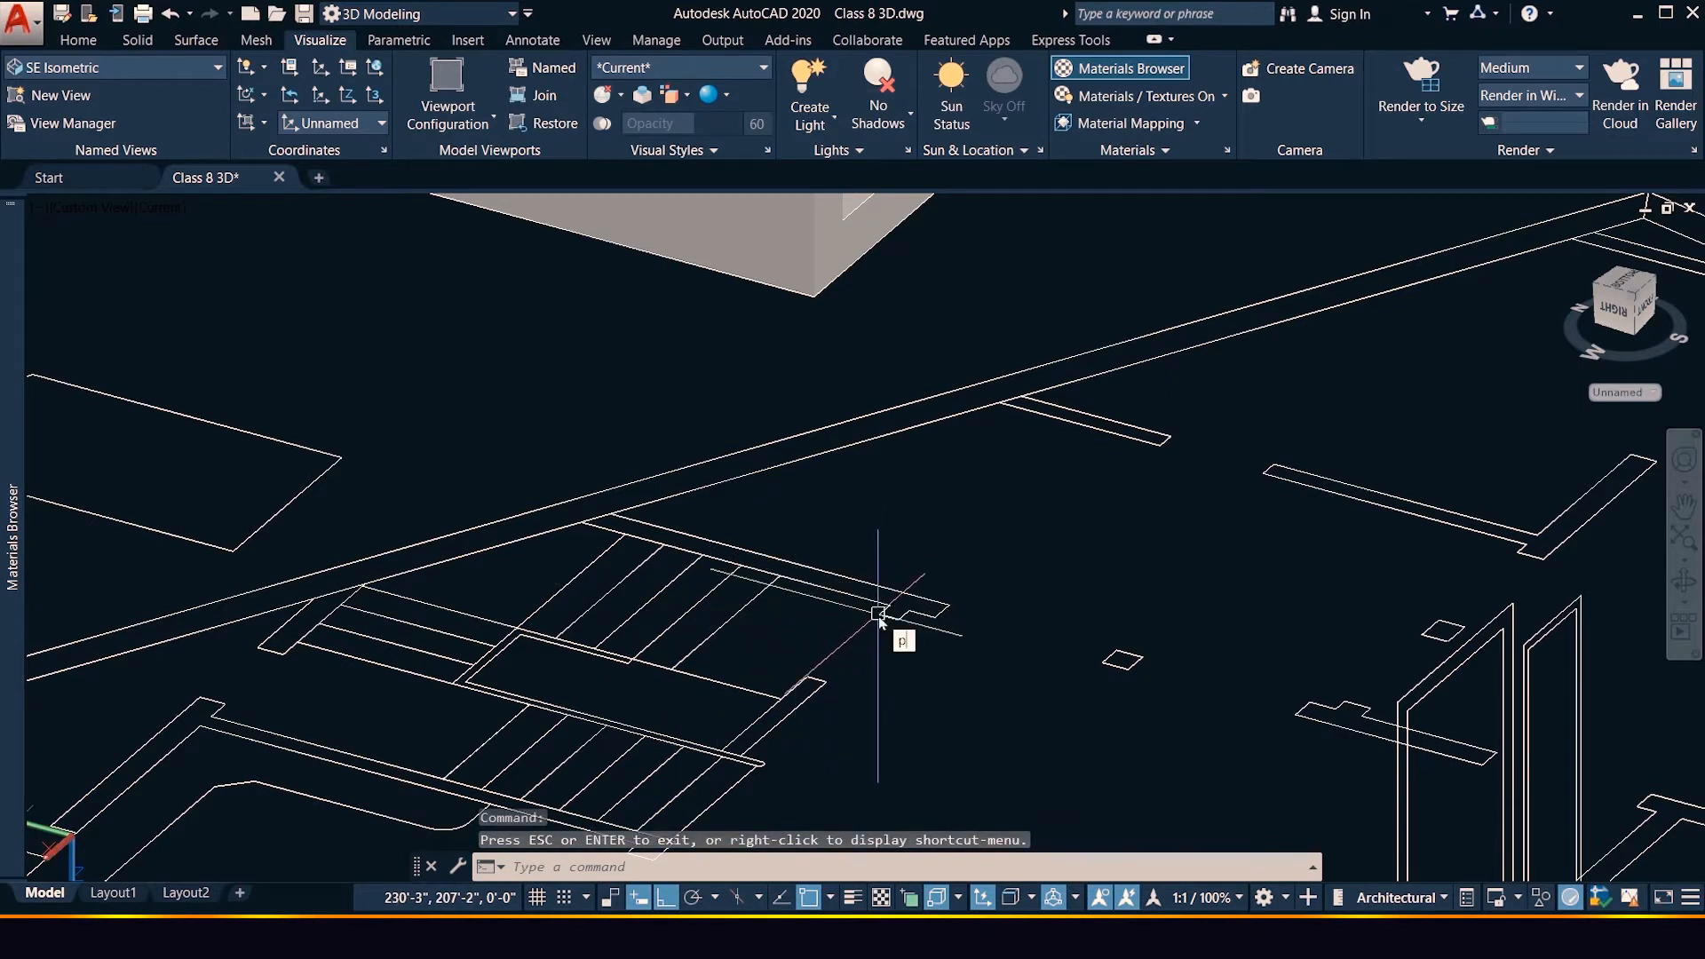
pyautogui.write('l')
pyautogui.press('Return')
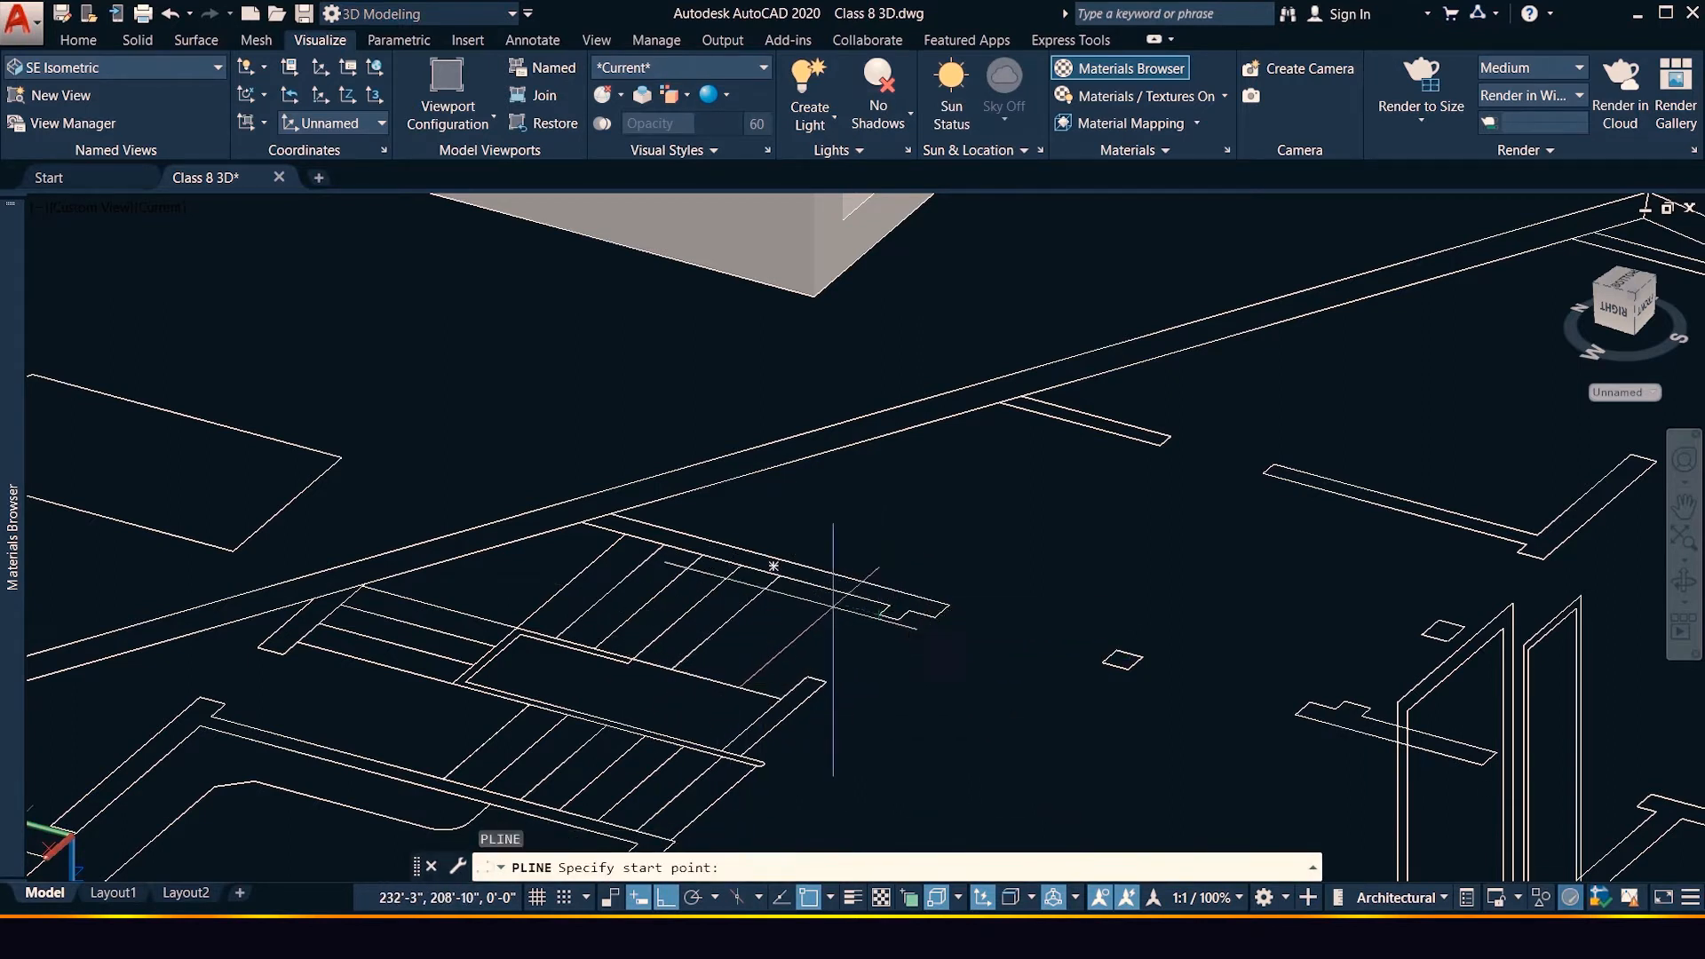
pyautogui.click(889, 608)
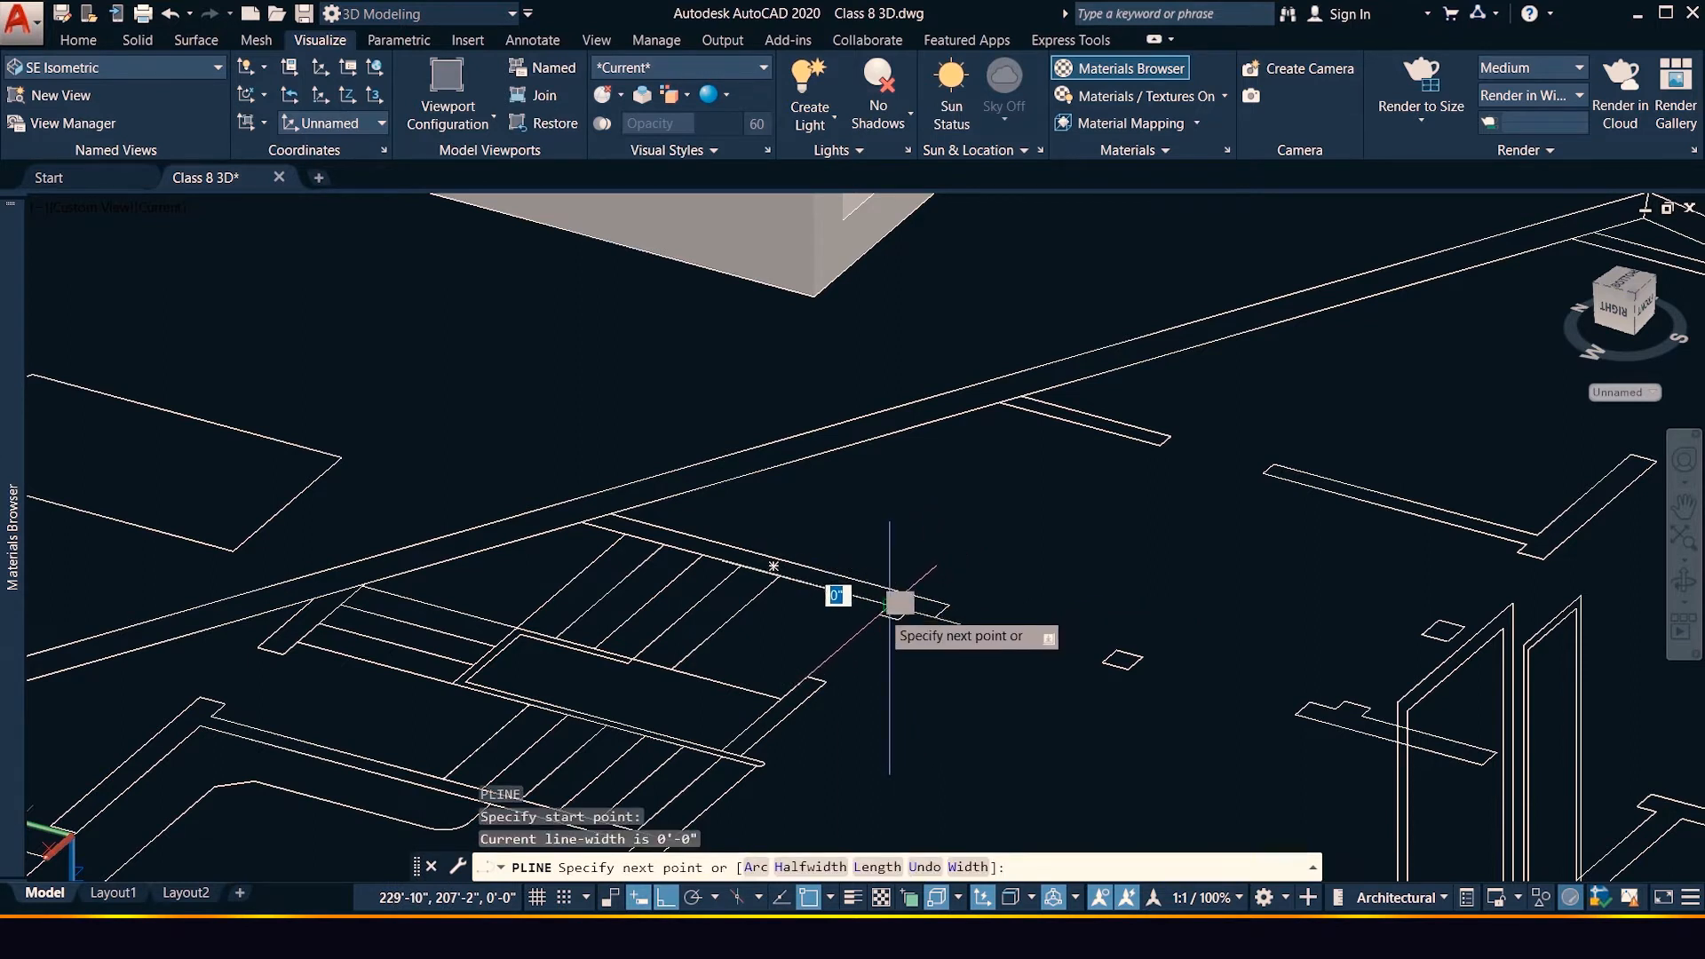
pyautogui.click(779, 699)
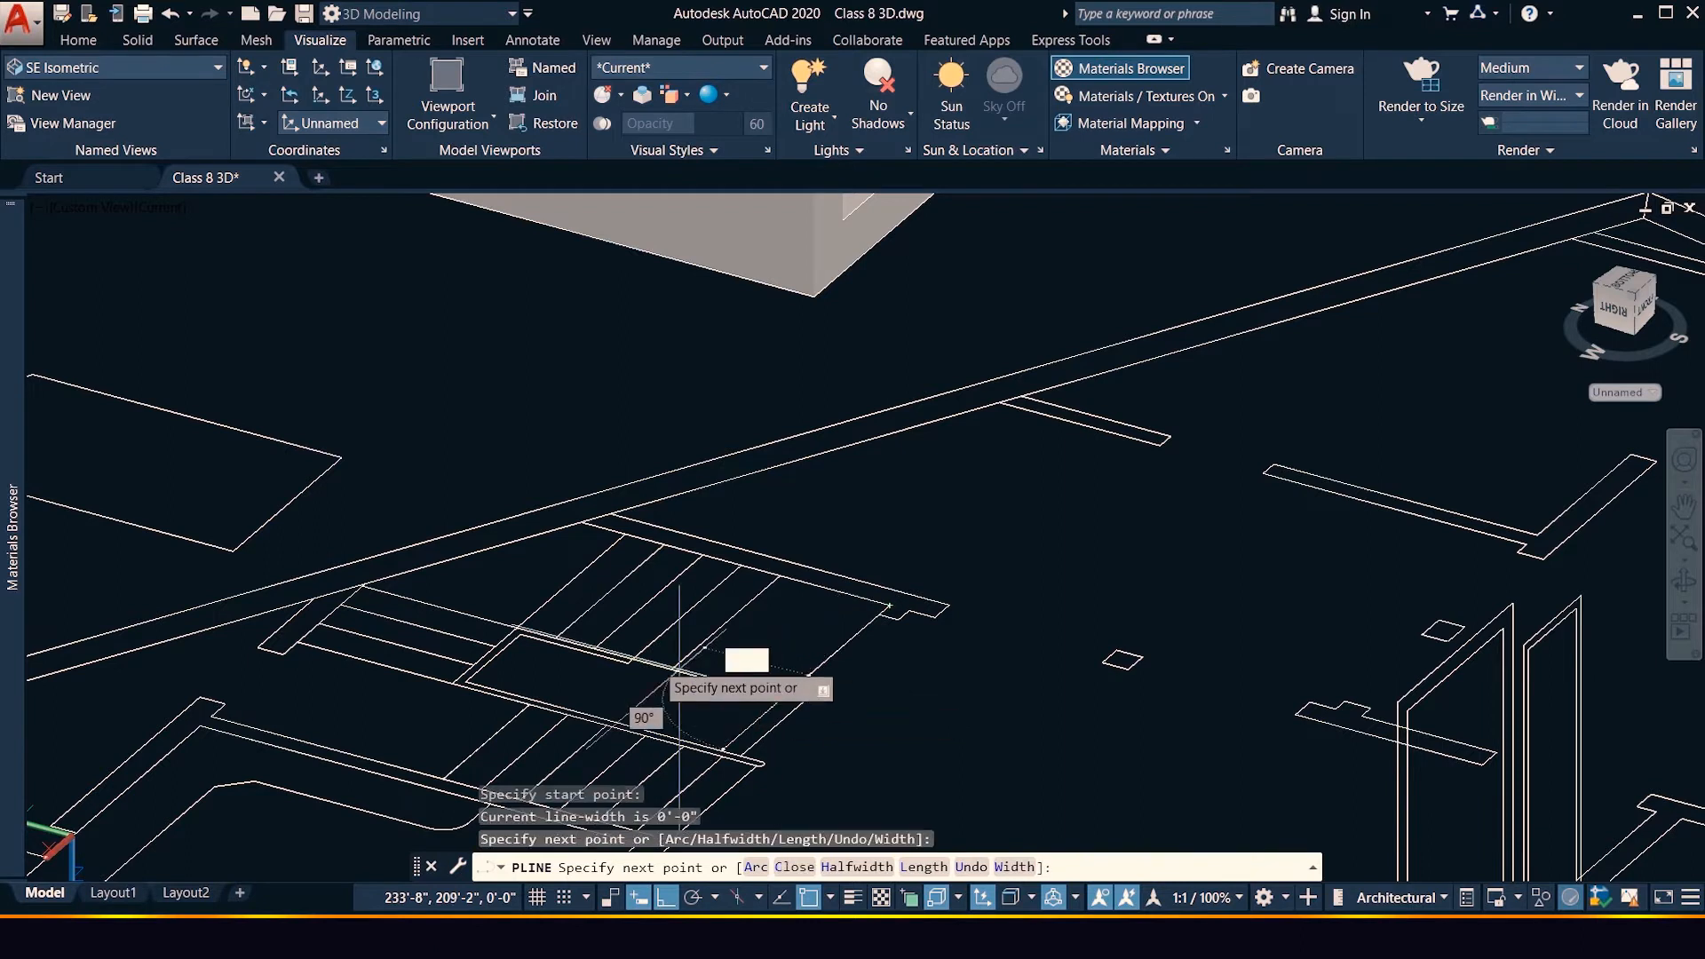
pyautogui.click(516, 625)
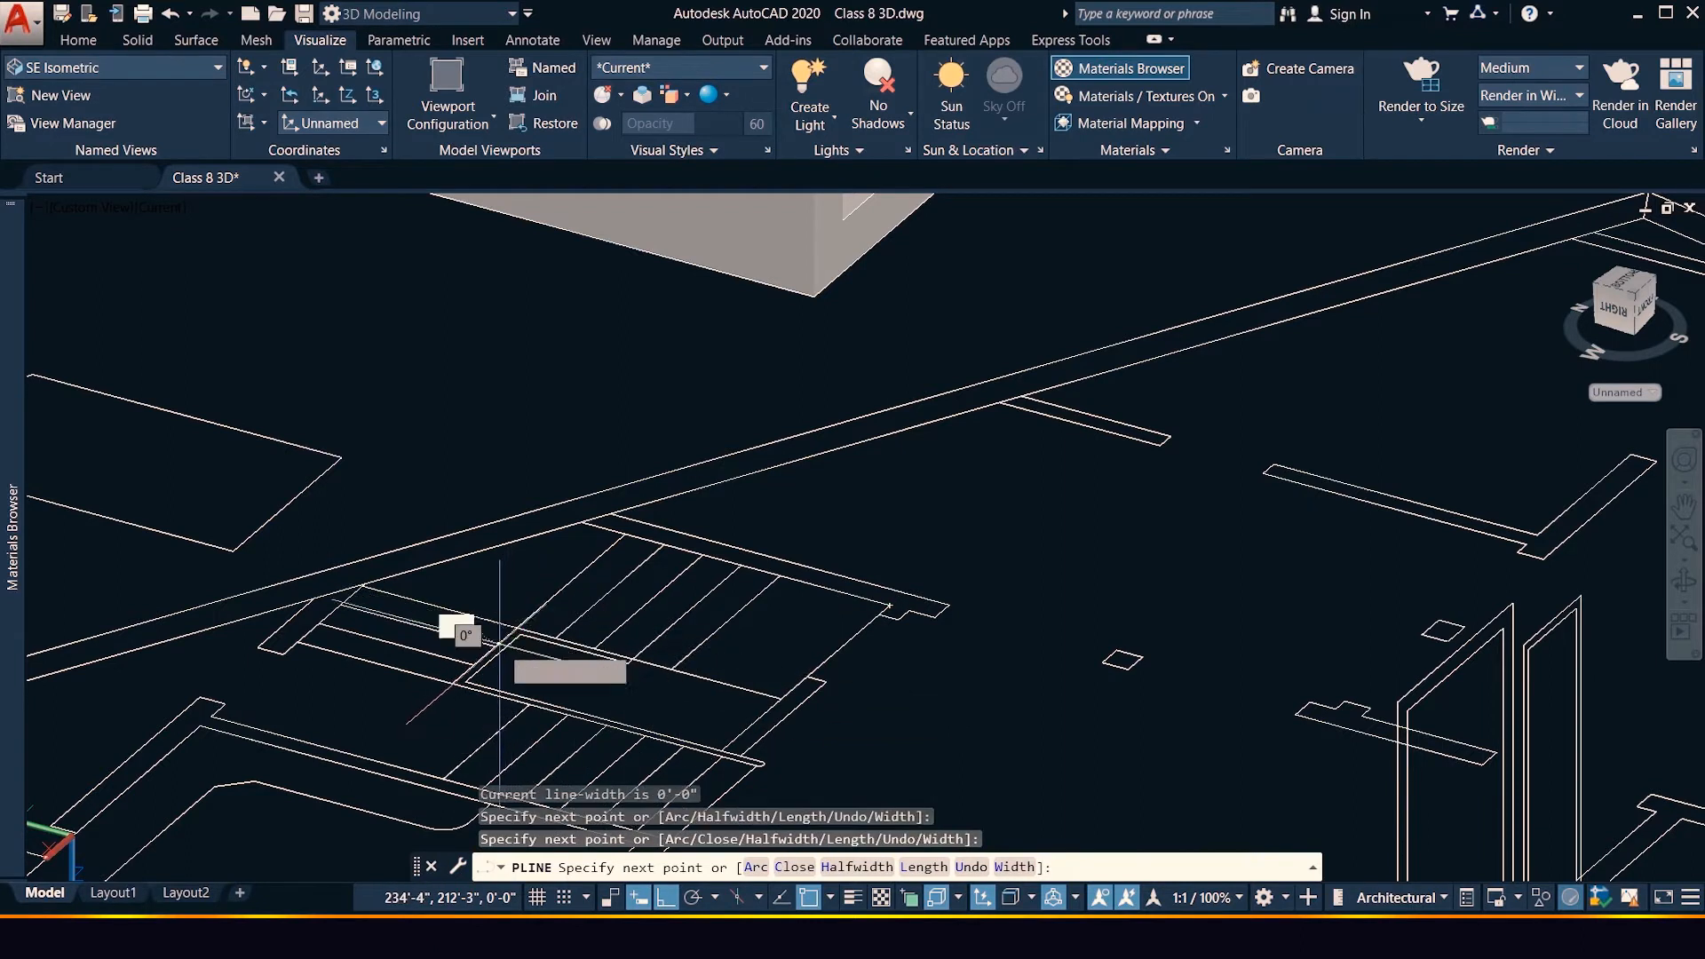
pyautogui.click(450, 684)
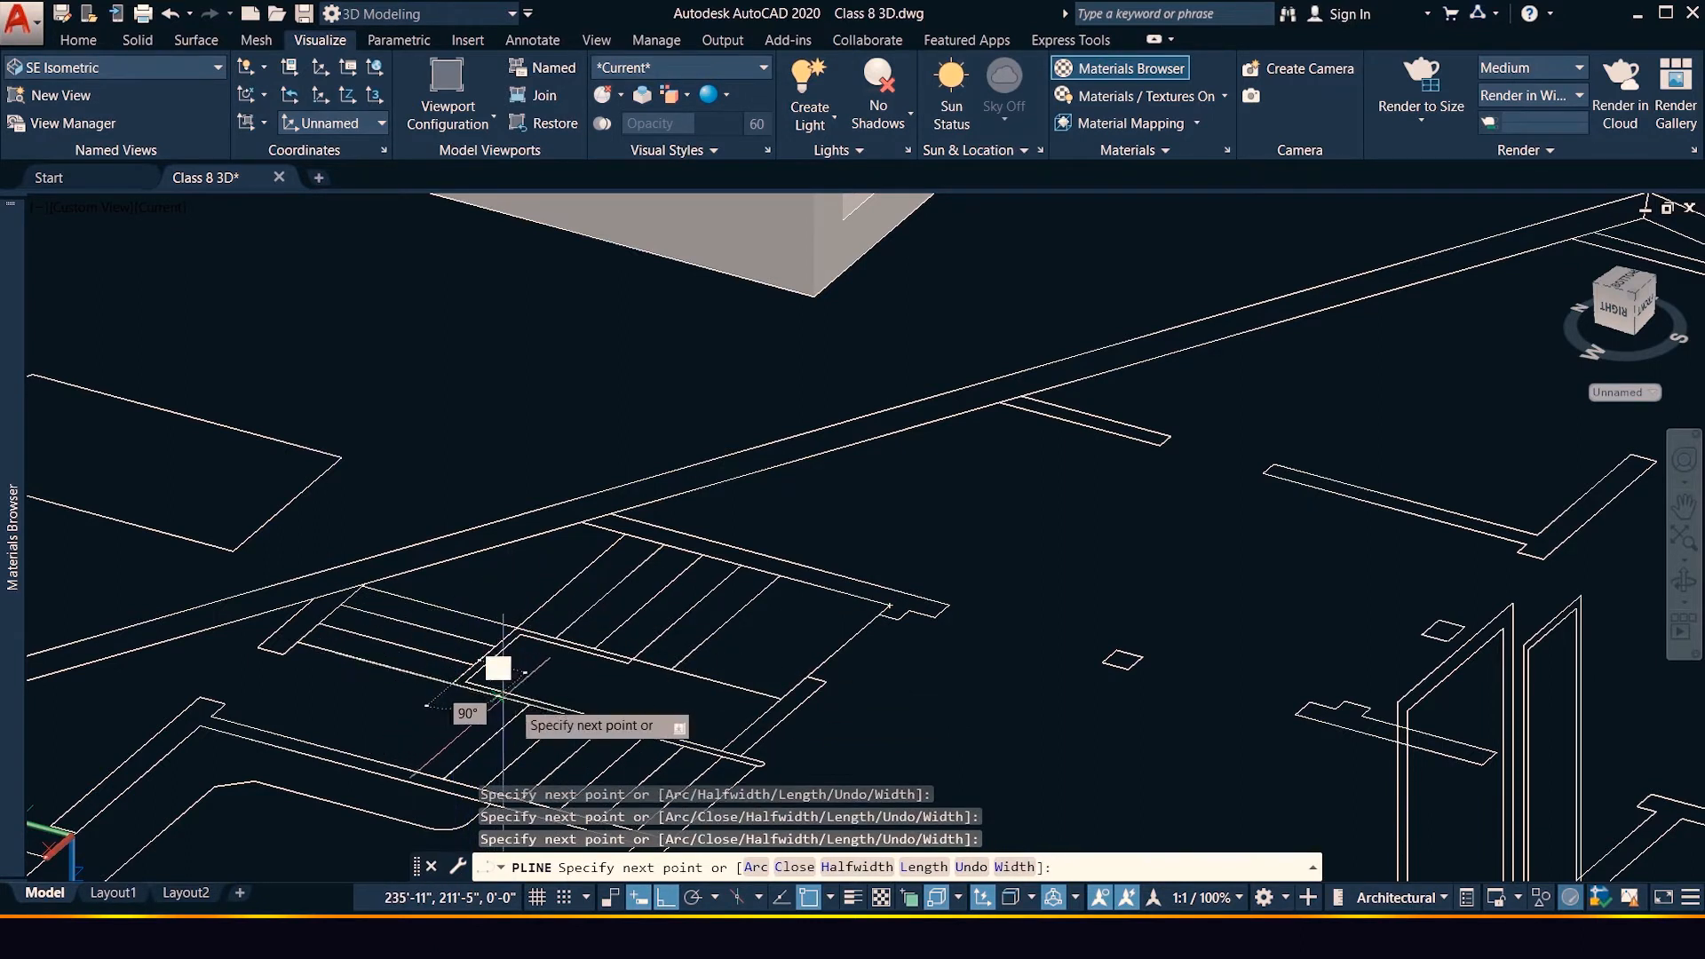
pyautogui.click(530, 704)
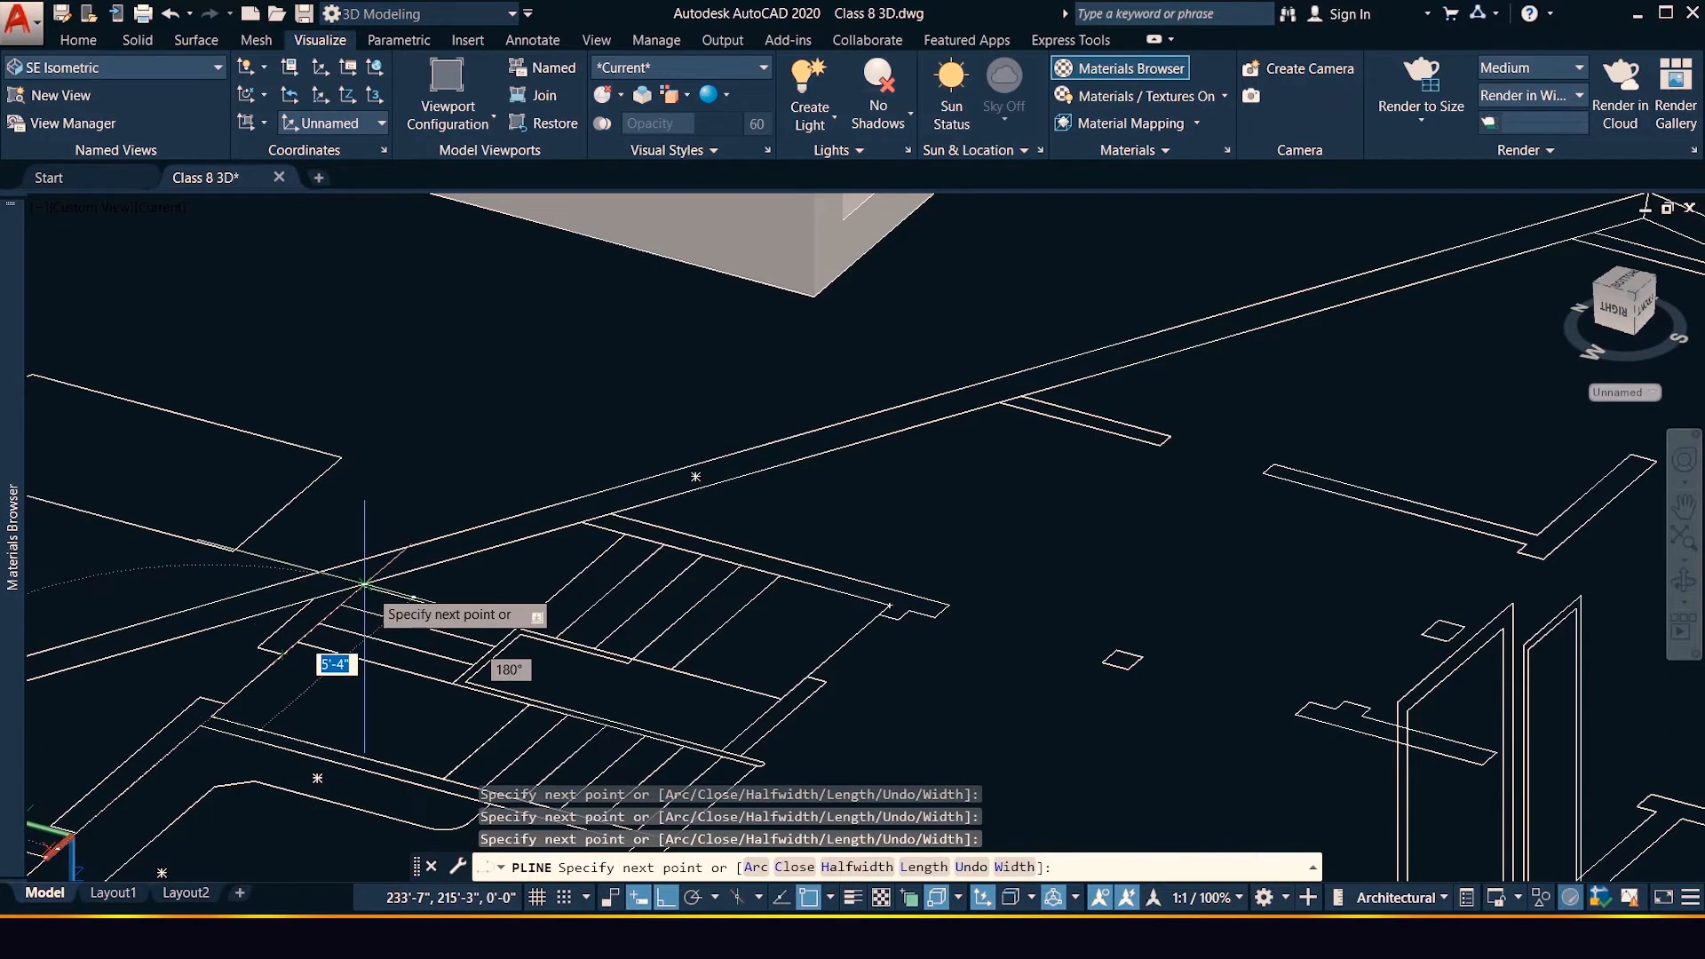
pyautogui.click(581, 522)
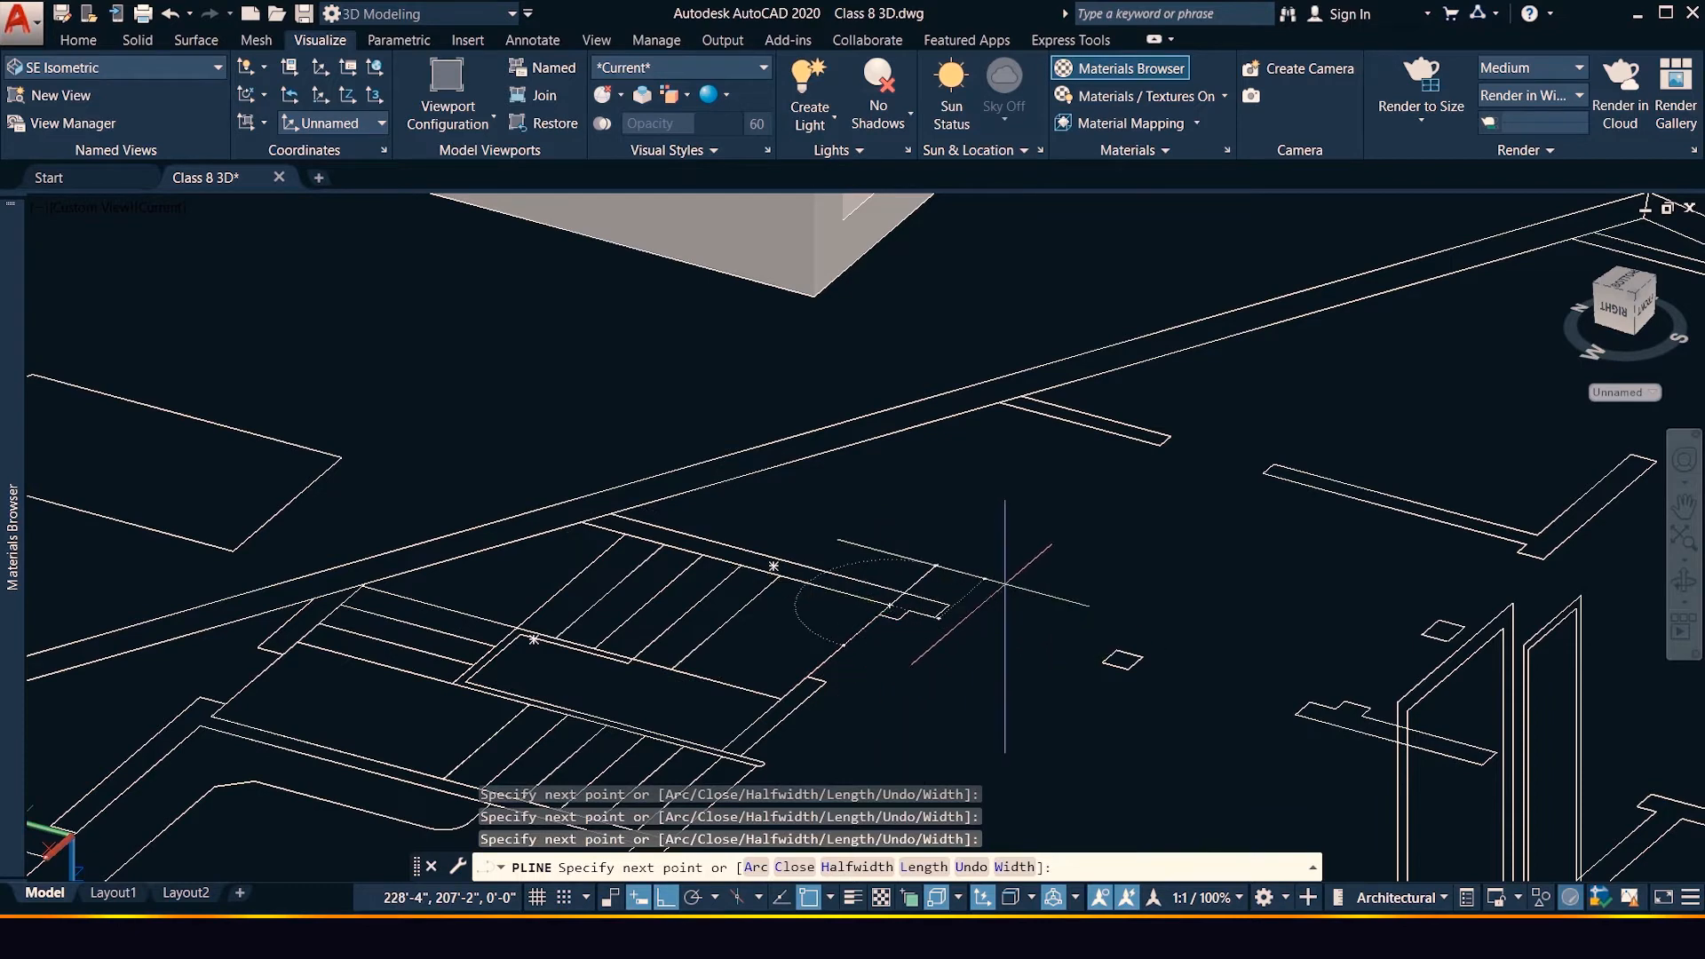
pyautogui.press('Escape')
# Select the traced staircase outline in the floor plan to check its shape, and clear the selection
pyautogui.scroll(-5, 1002, 530)
pyautogui.scroll(4, 882, 591)
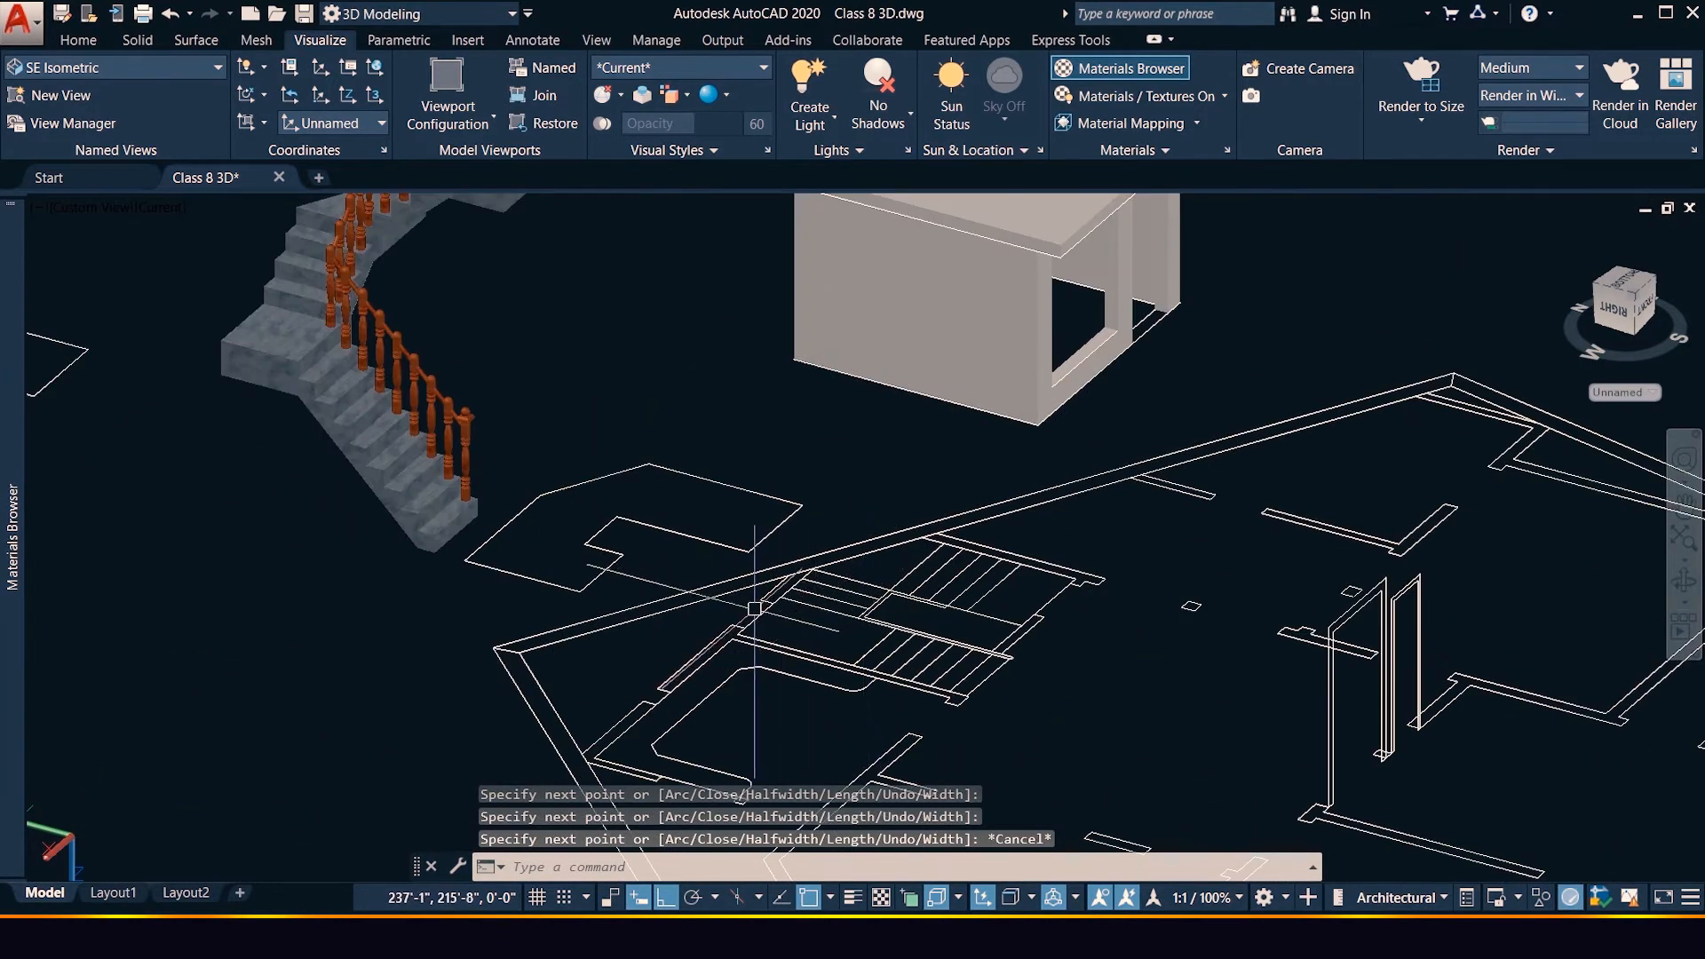
pyautogui.click(794, 626)
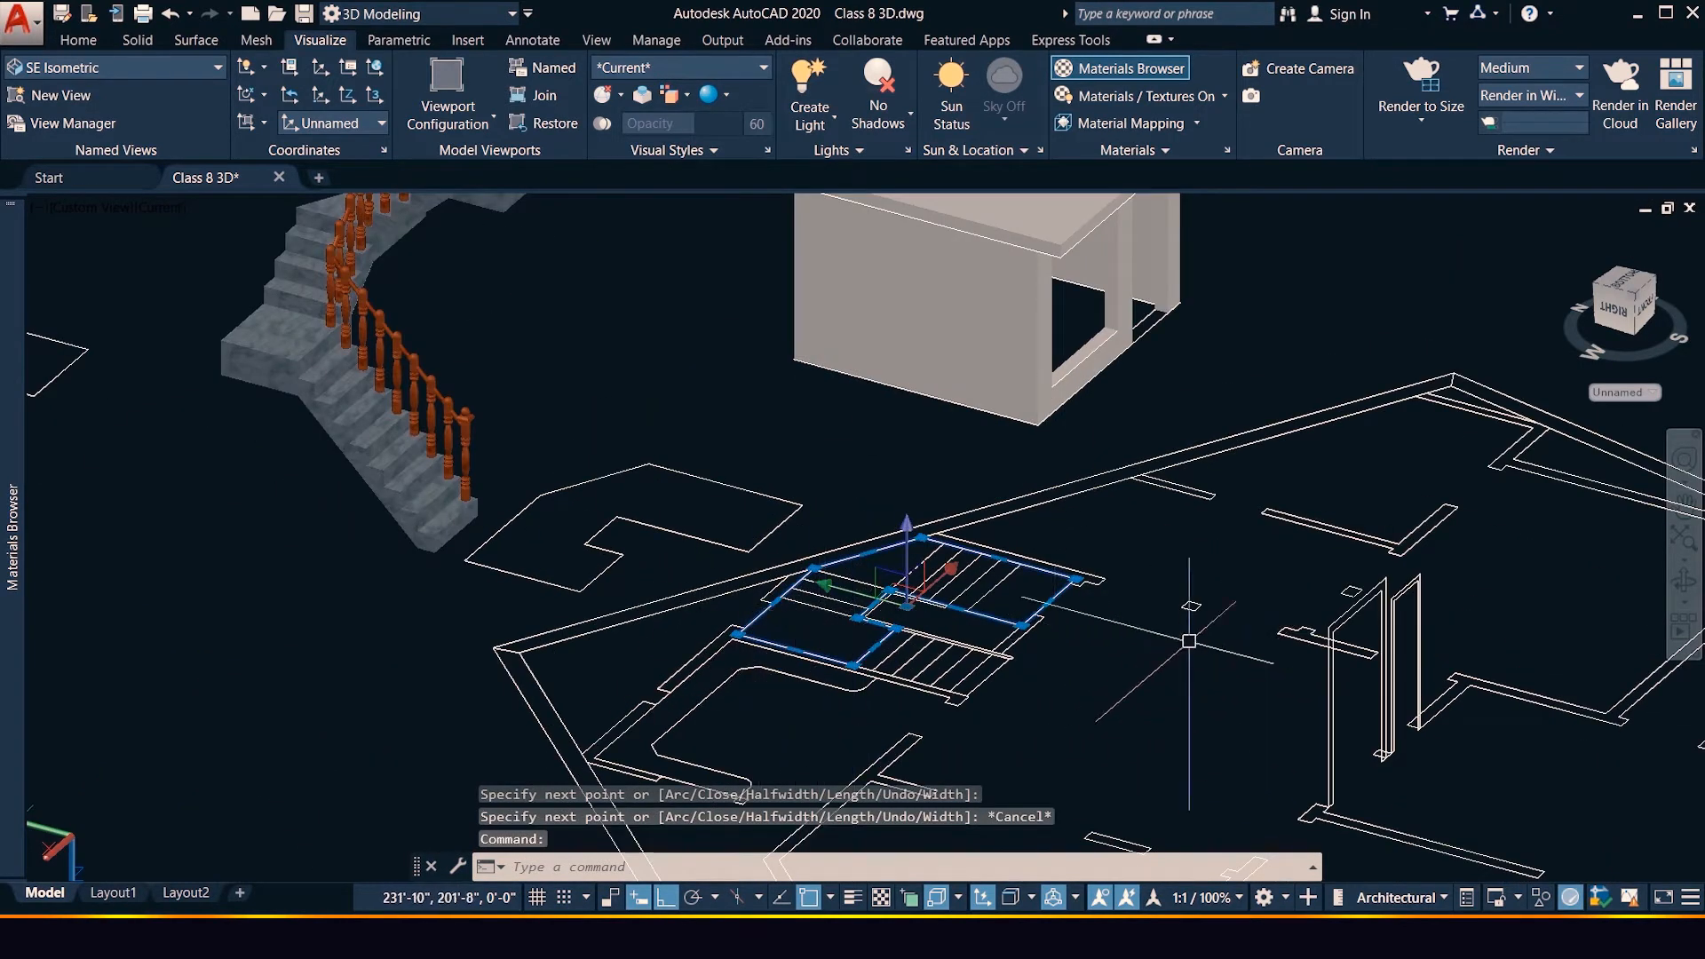
pyautogui.scroll(-3, 1037, 637)
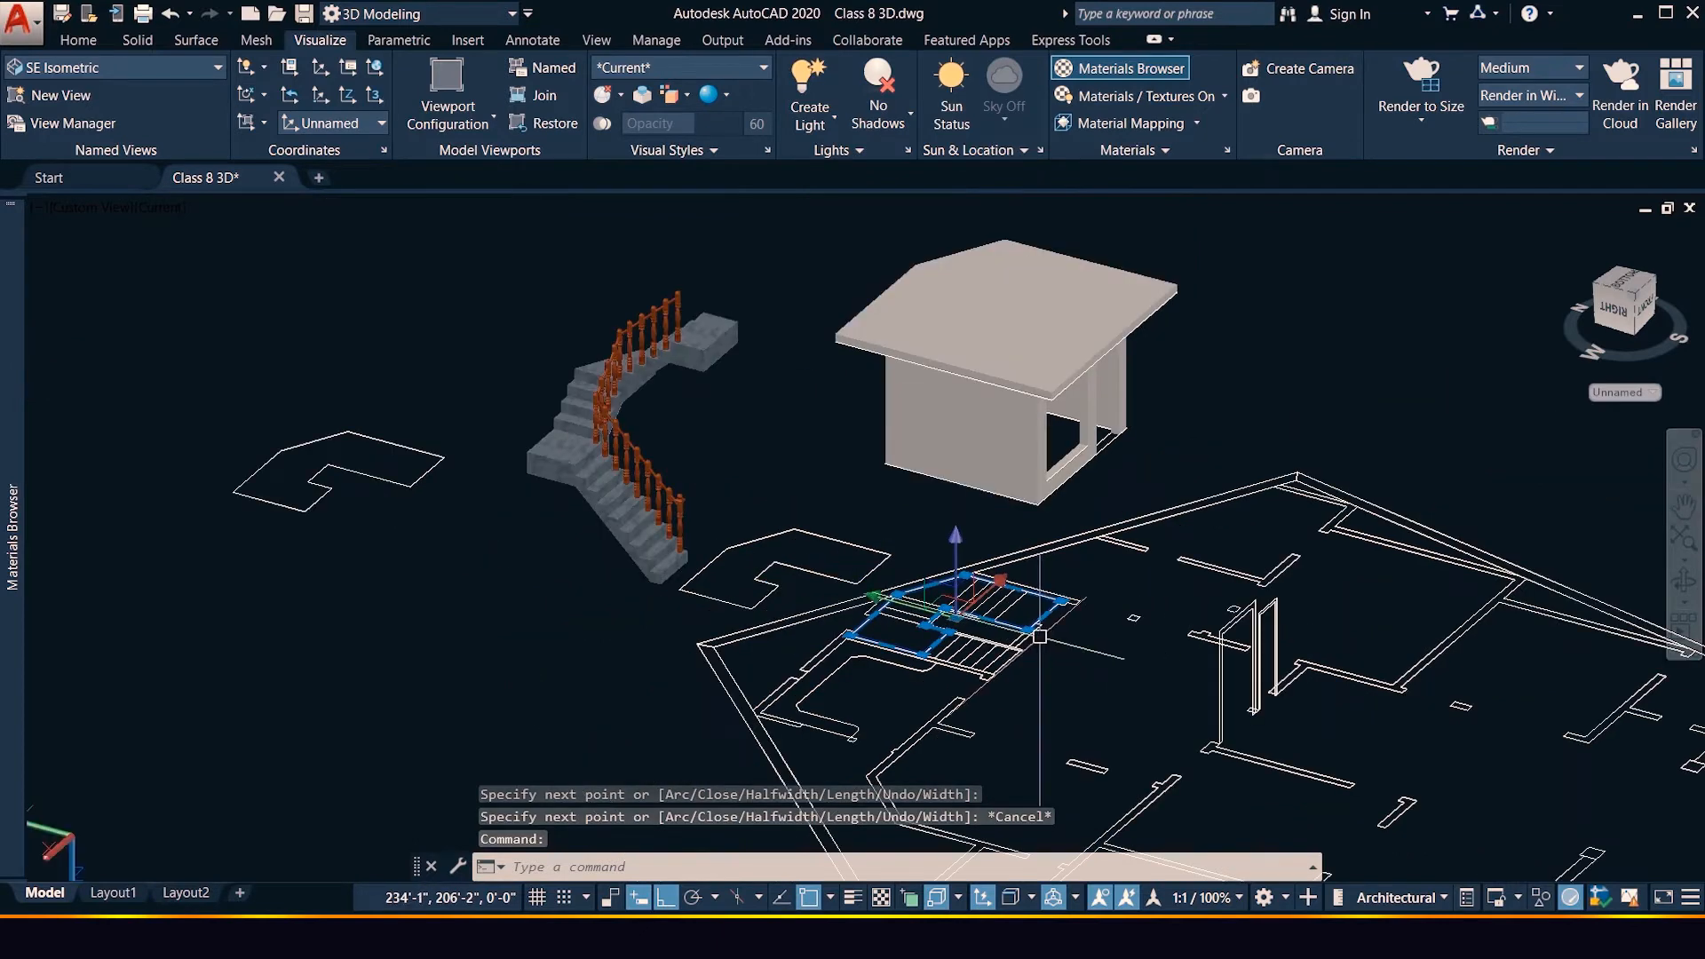
pyautogui.press('Escape')
# Try to presspull the closed staircase outline lying between the finished stairs and the floor plan
pyautogui.click(79, 40)
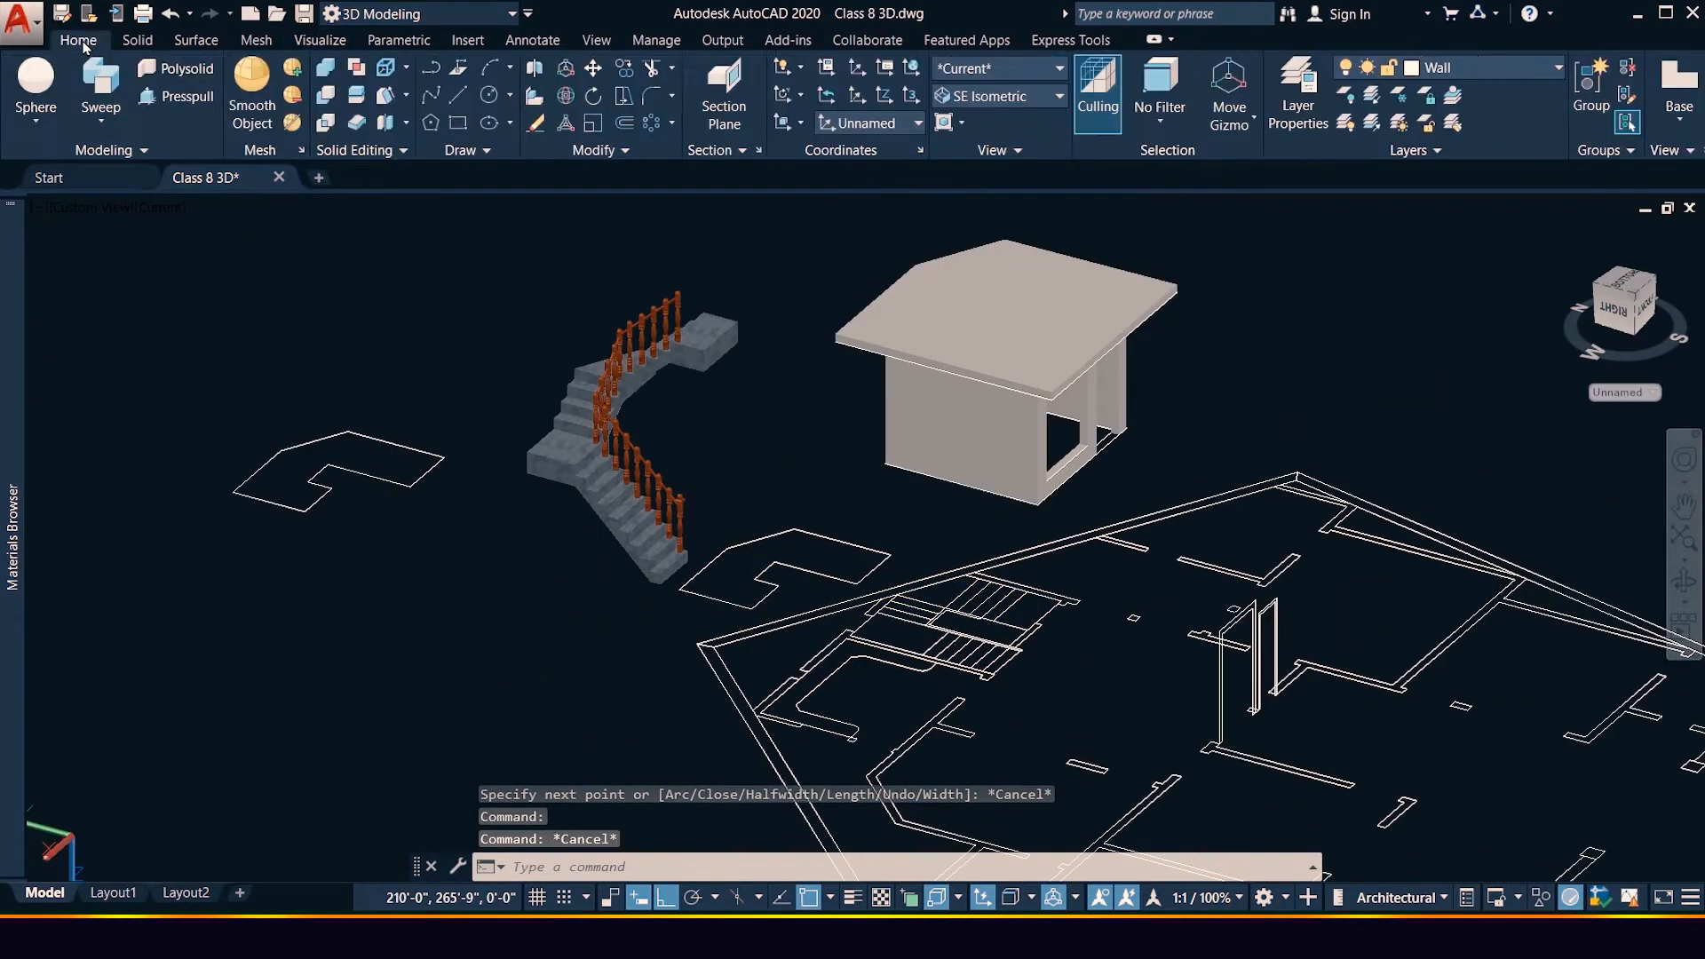
pyautogui.click(186, 104)
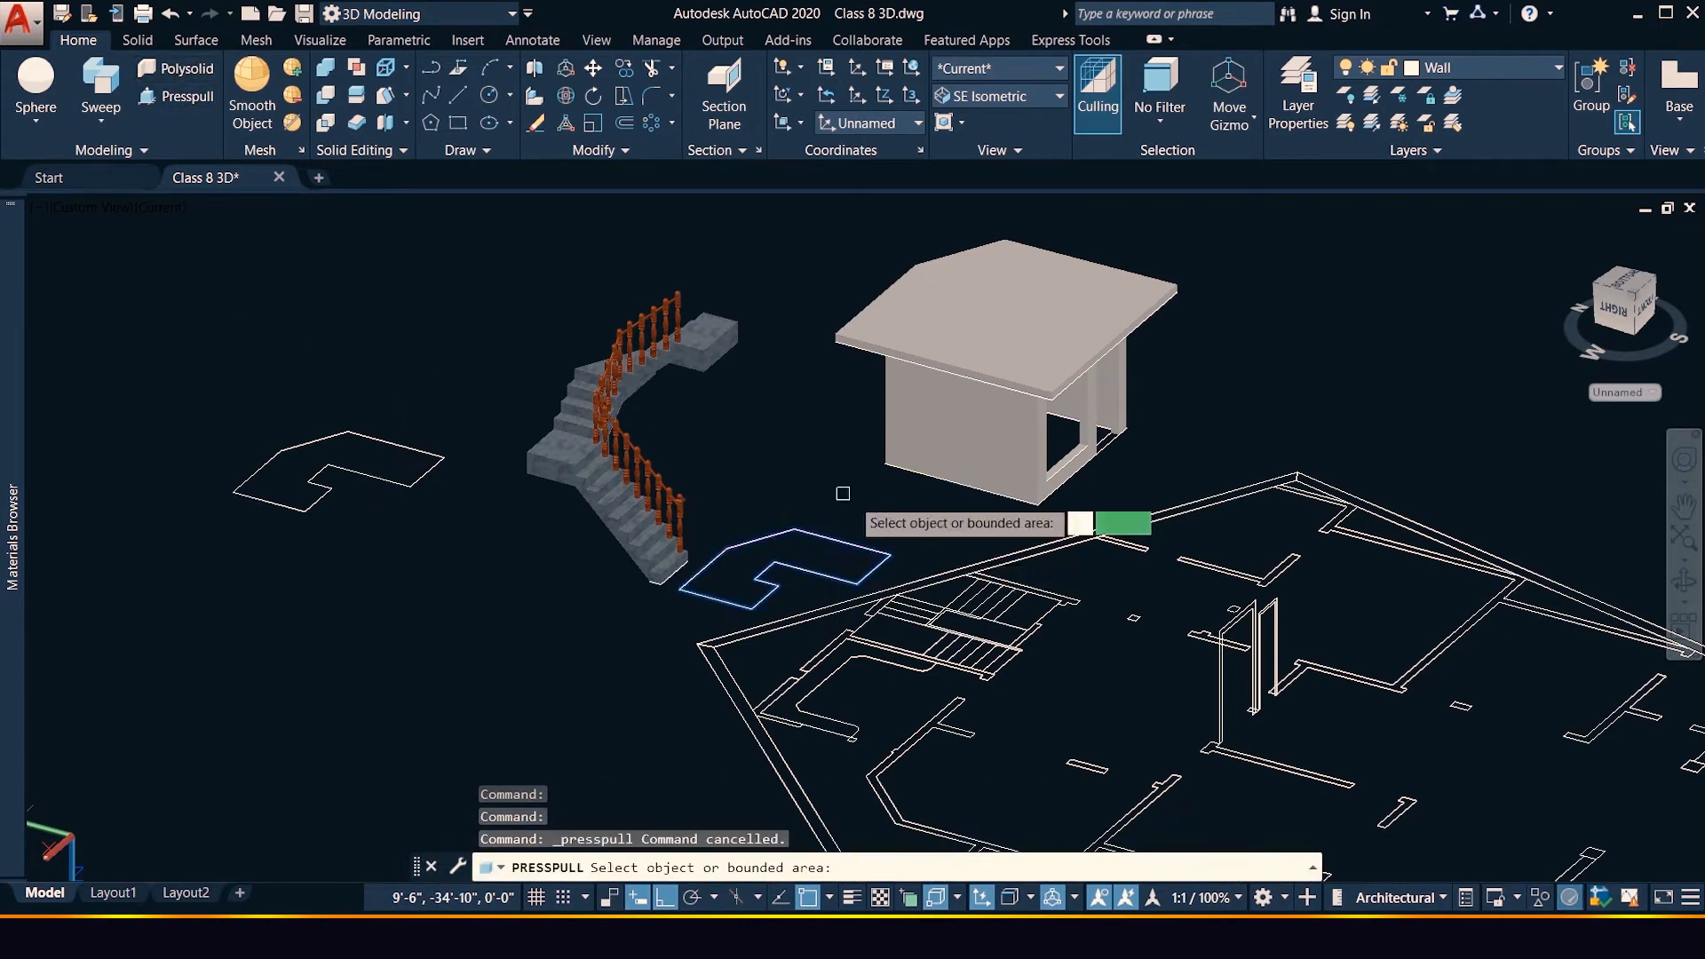
pyautogui.press('Escape')
pyautogui.scroll(-2, 697, 536)
pyautogui.click(746, 549)
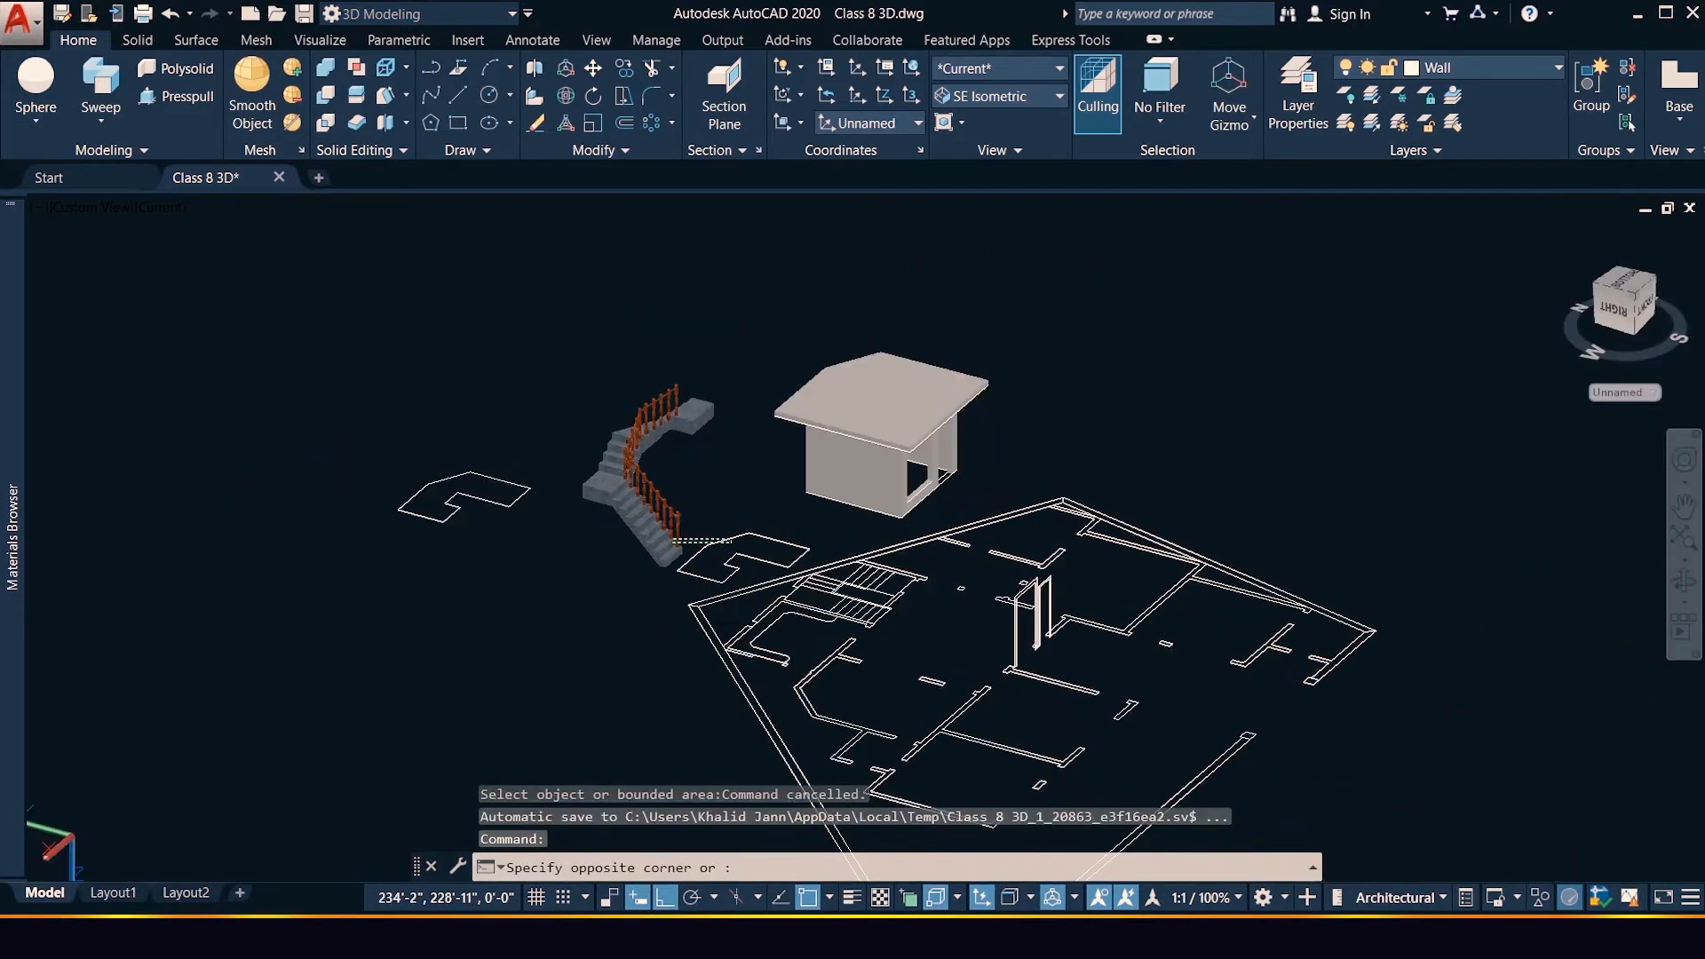
pyautogui.press('Escape')
pyautogui.scroll(5, 727, 582)
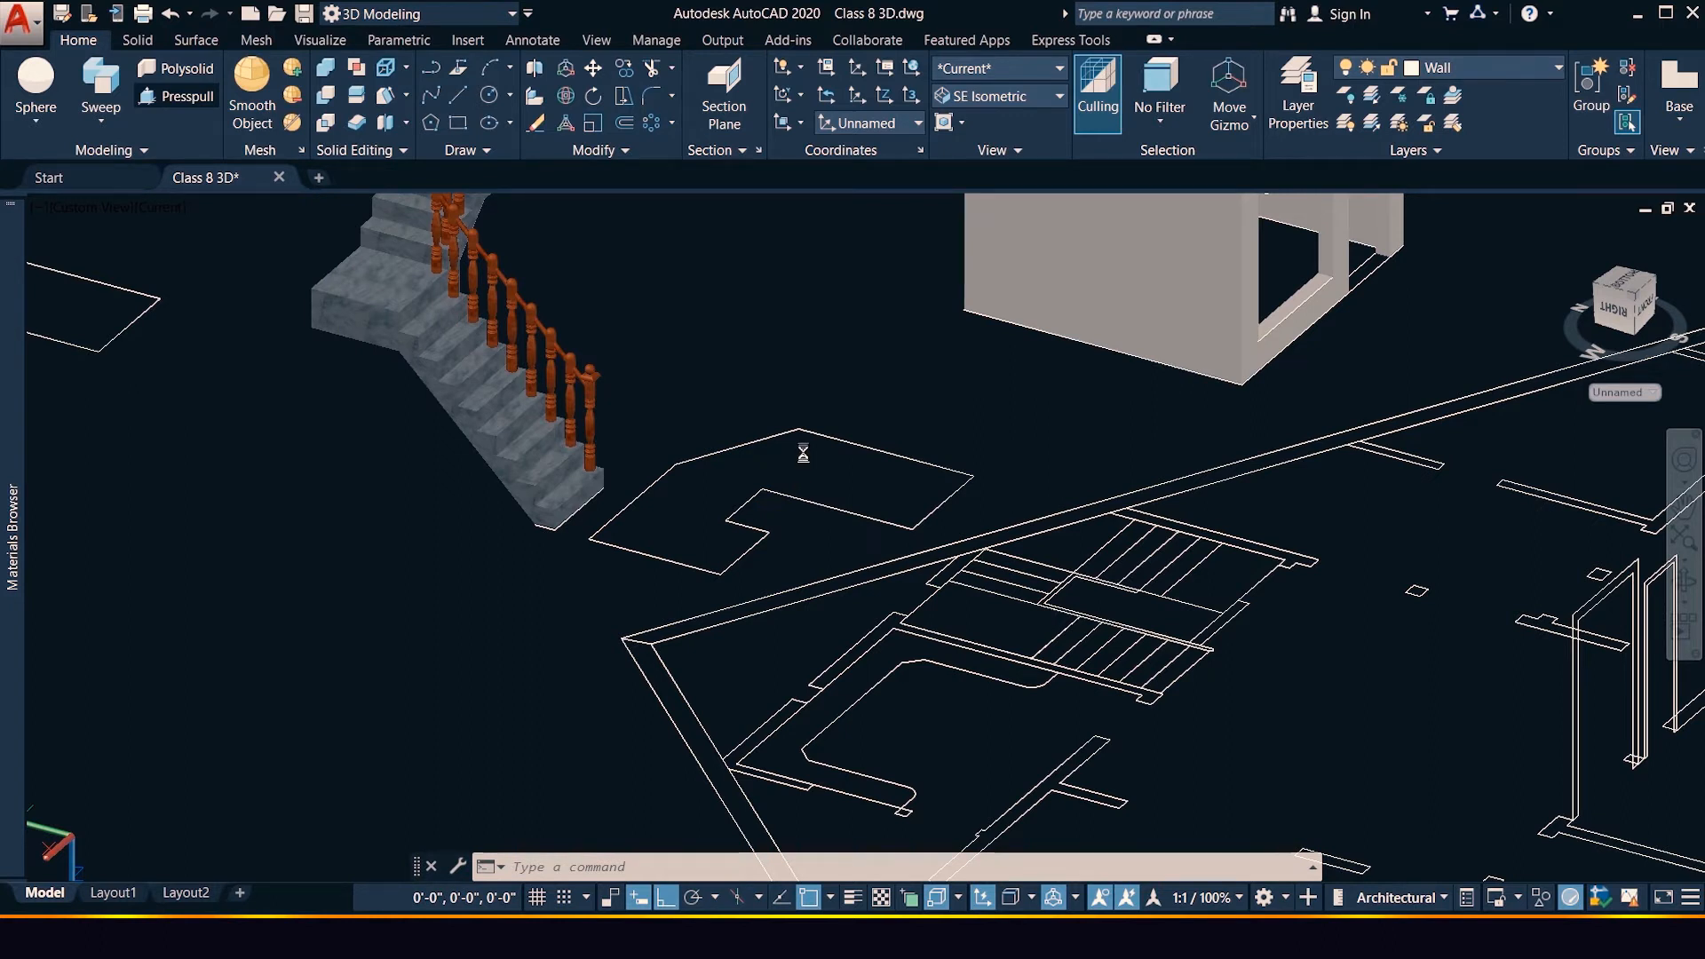
pyautogui.press('Escape')
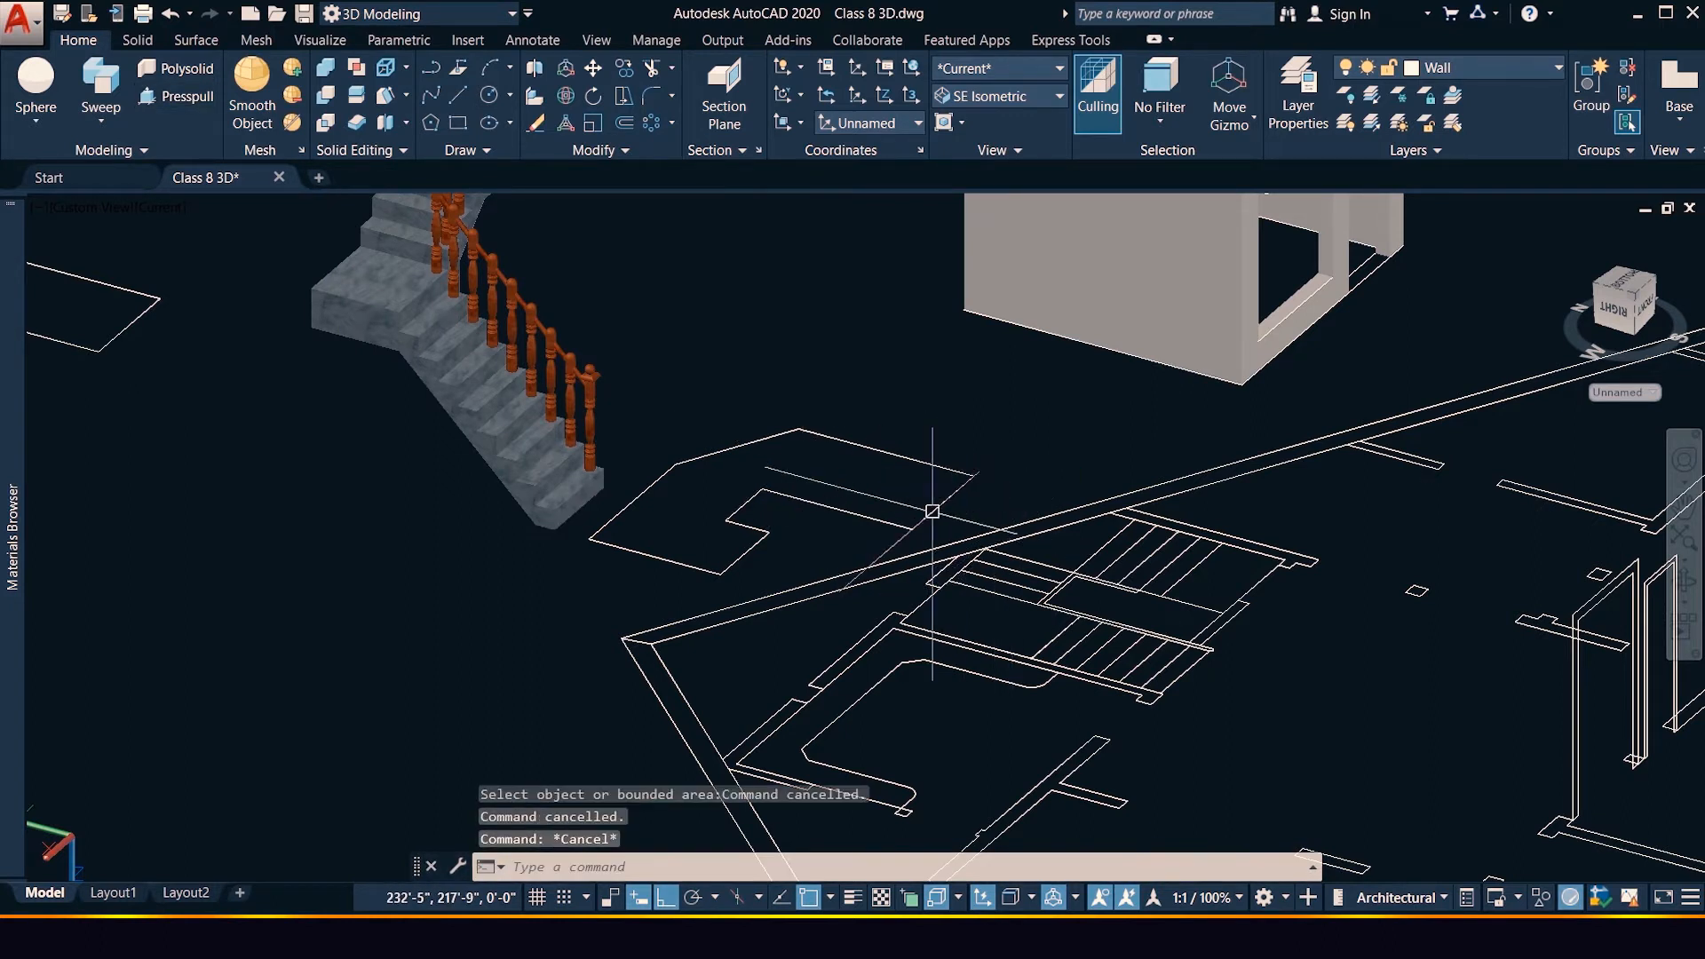
pyautogui.scroll(1, 930, 515)
pyautogui.scroll(1, 933, 512)
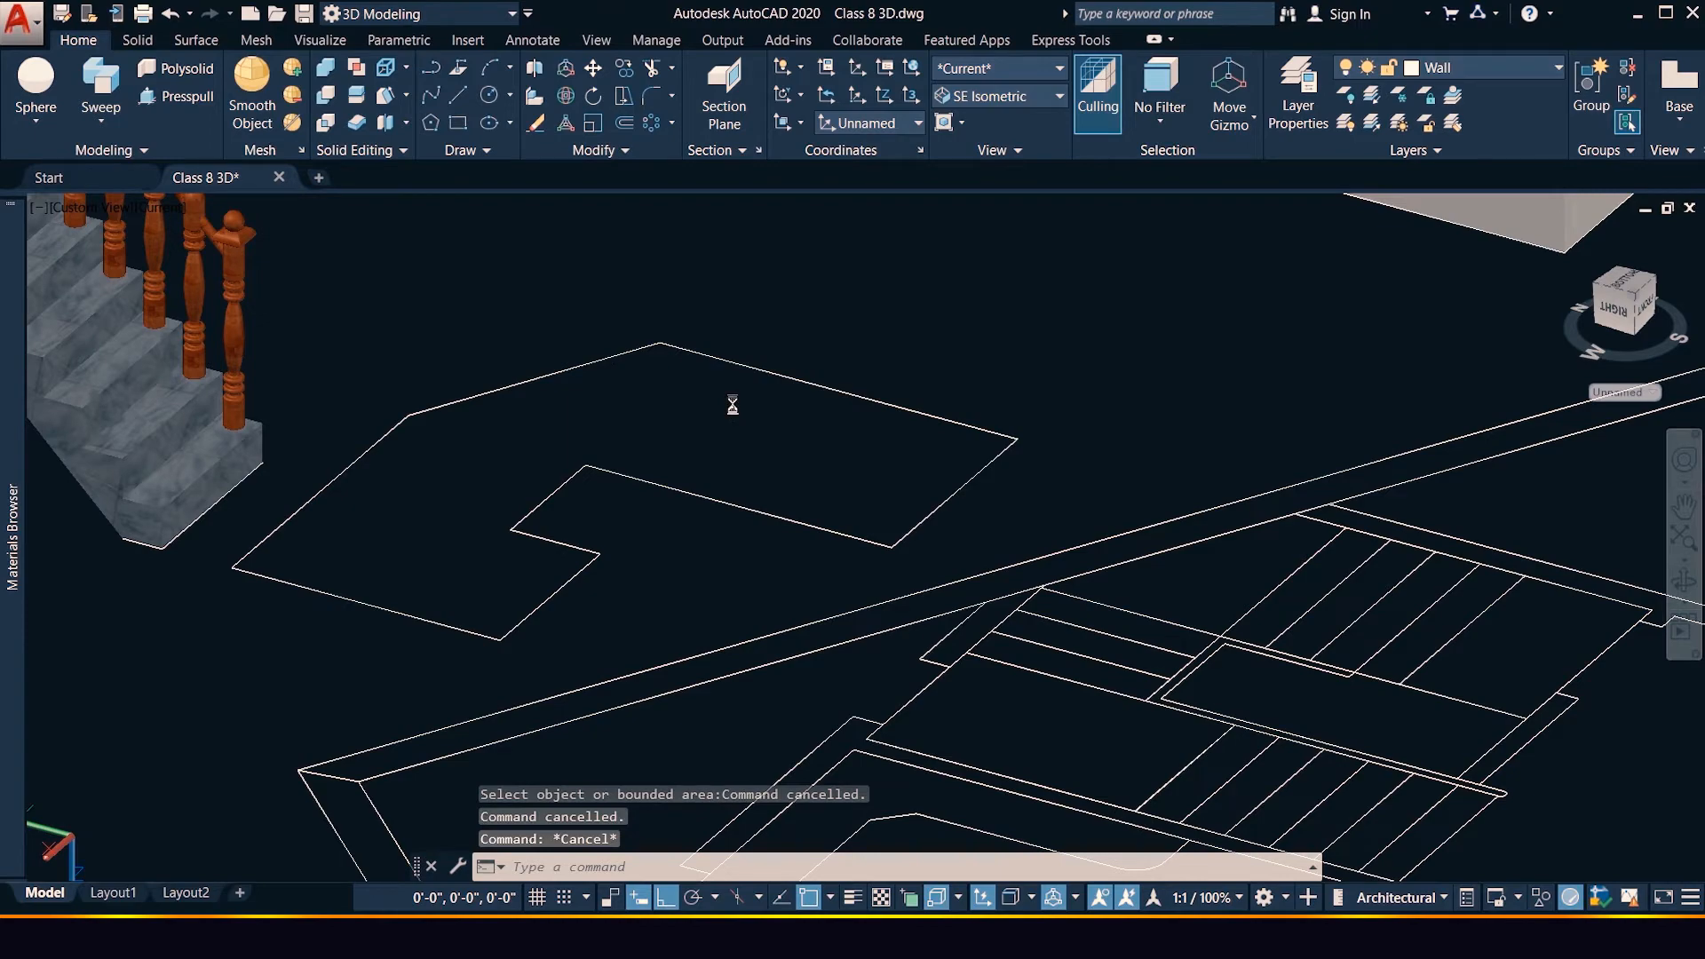
pyautogui.scroll(-4, 732, 405)
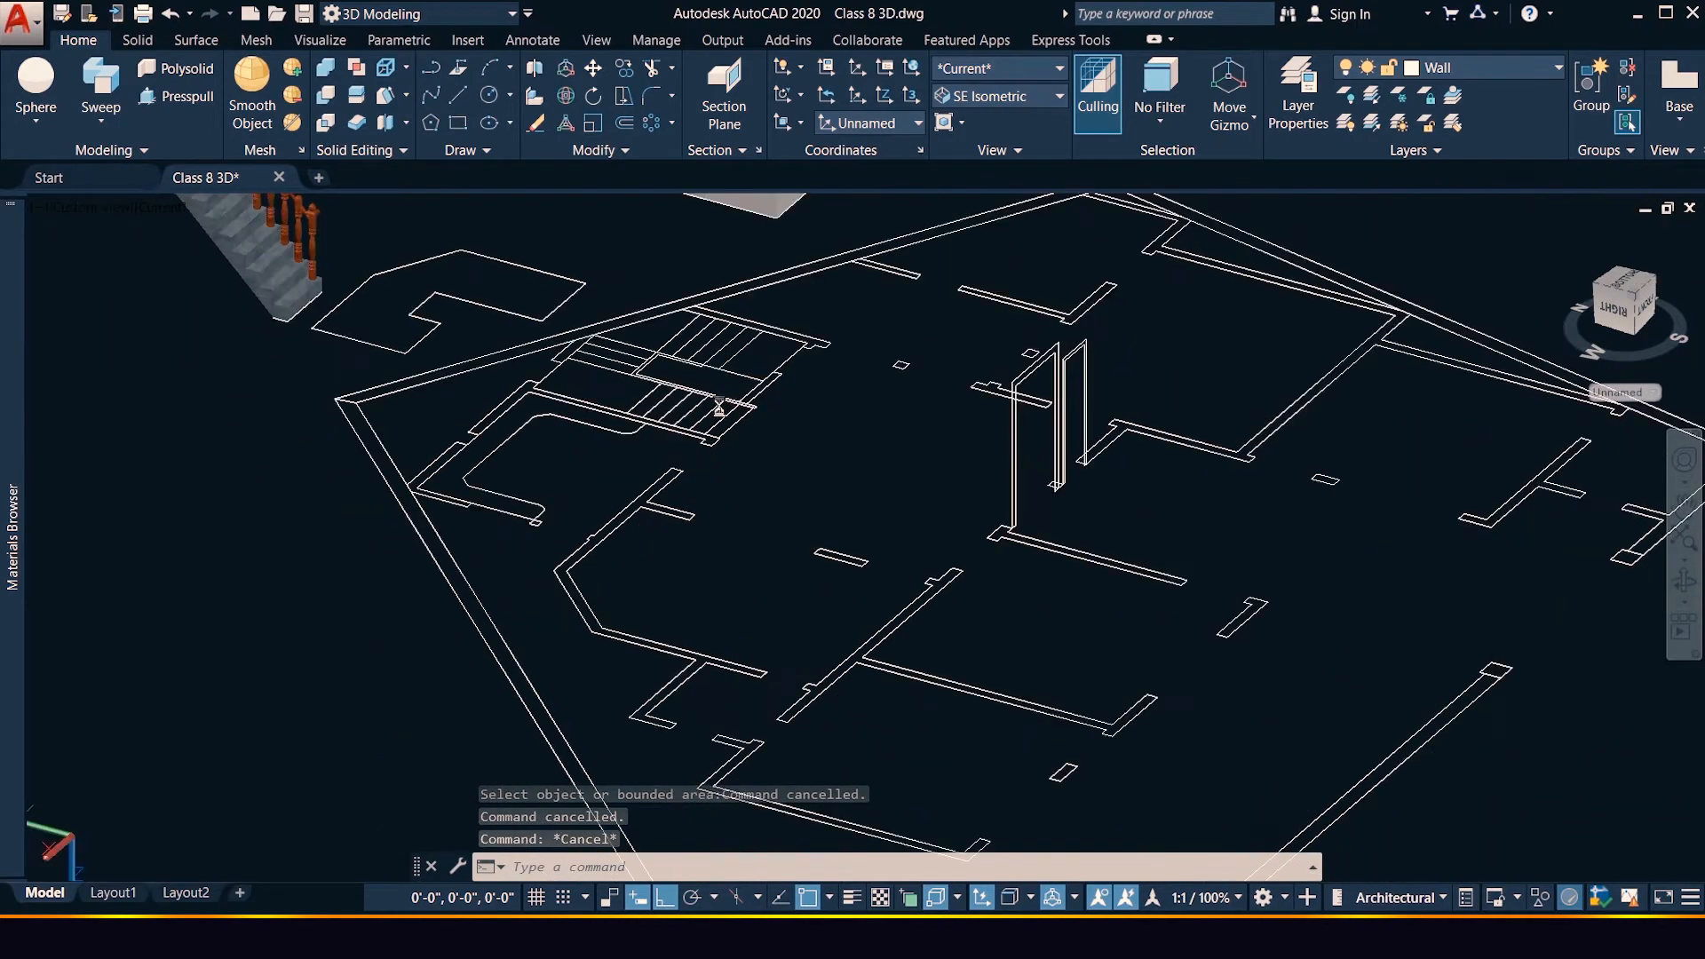
pyautogui.scroll(-1, 432, 283)
pyautogui.scroll(5, 364, 260)
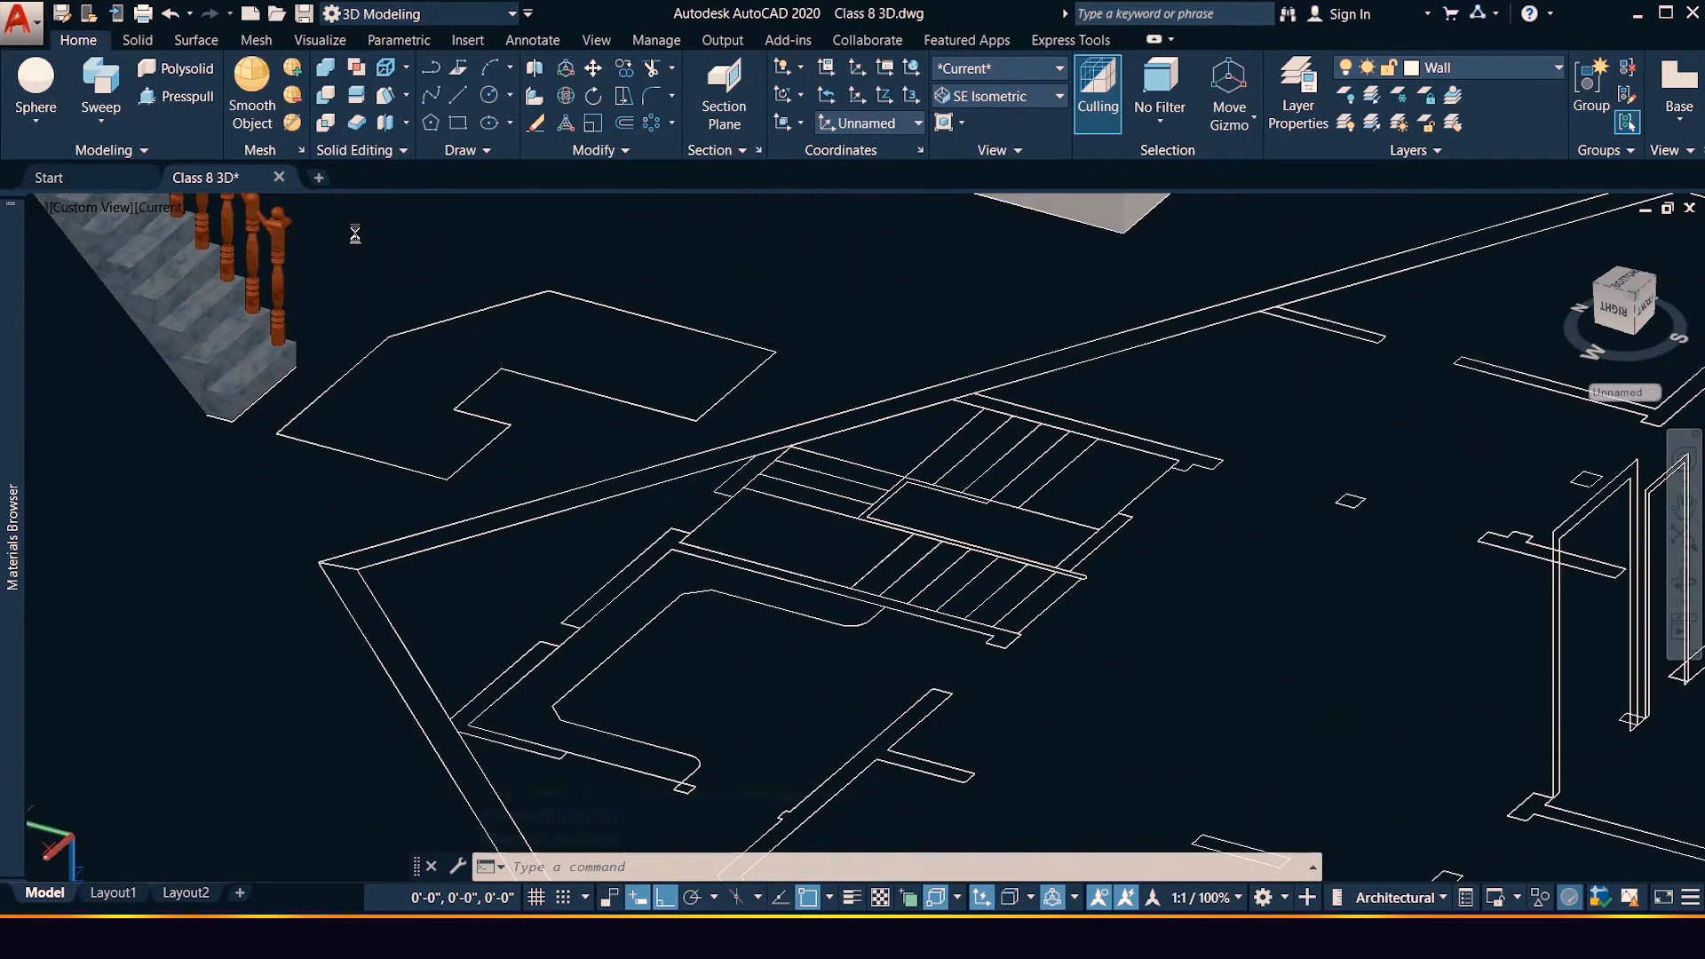
pyautogui.press('Escape')
pyautogui.press('Escape')
pyautogui.press('Escape')
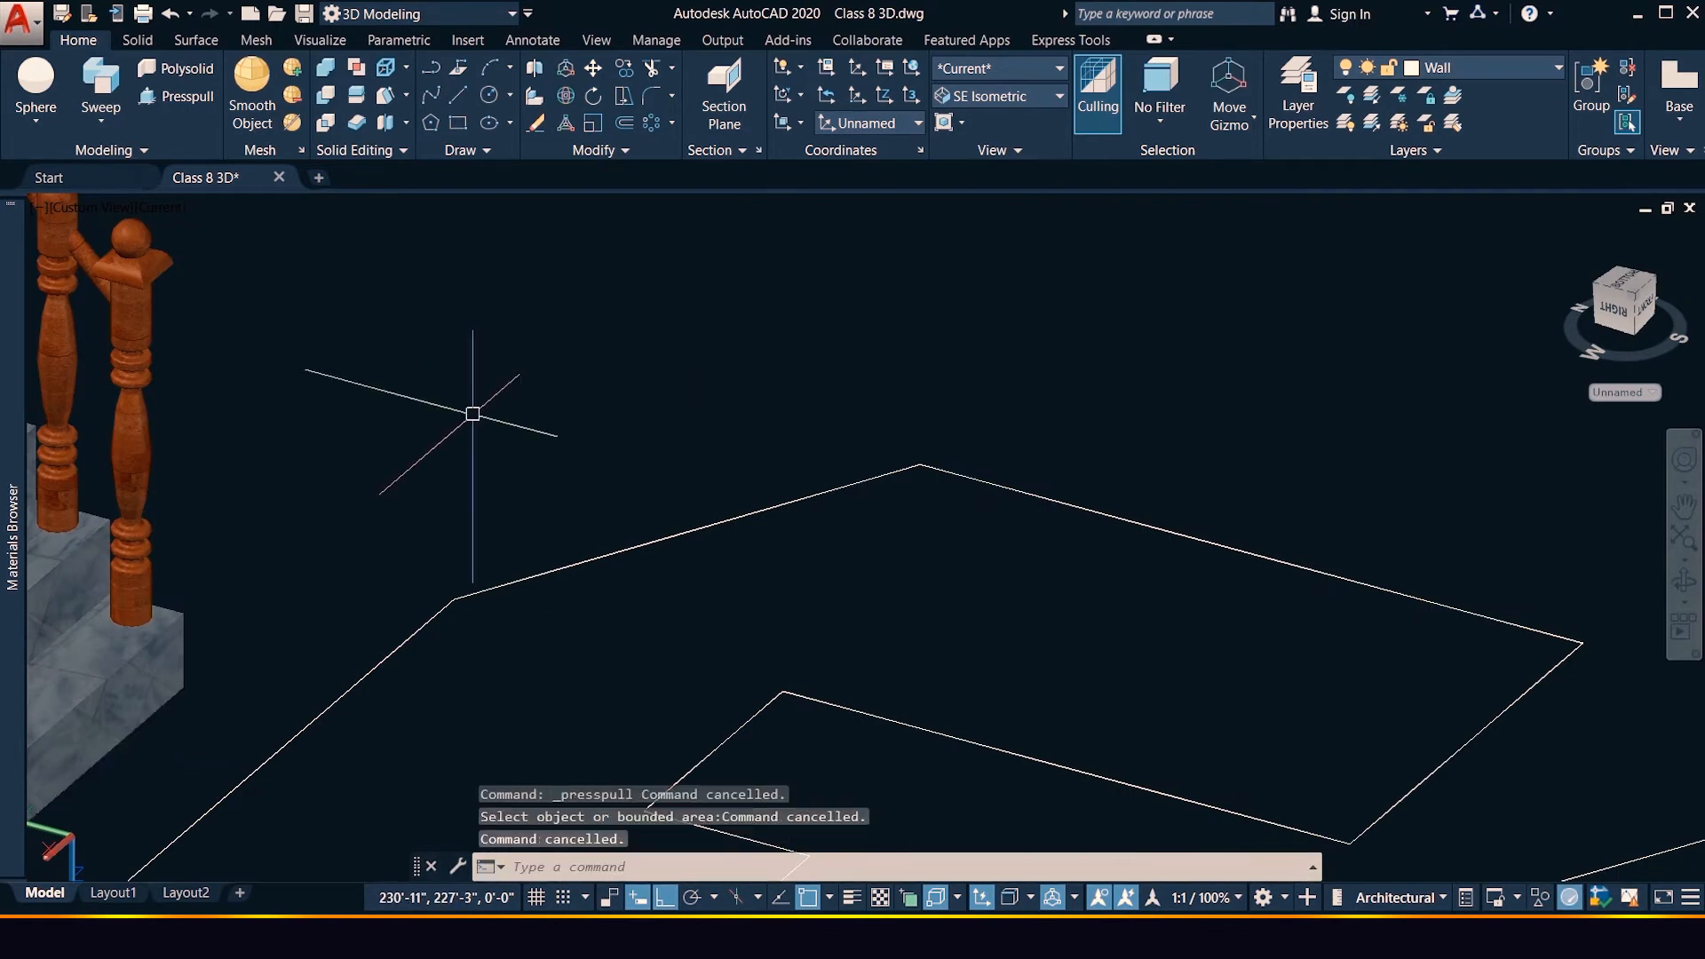
# Try extruding the closed staircase outline to a height of 20, and undo the extrusion
pyautogui.scroll(-3, 507, 527)
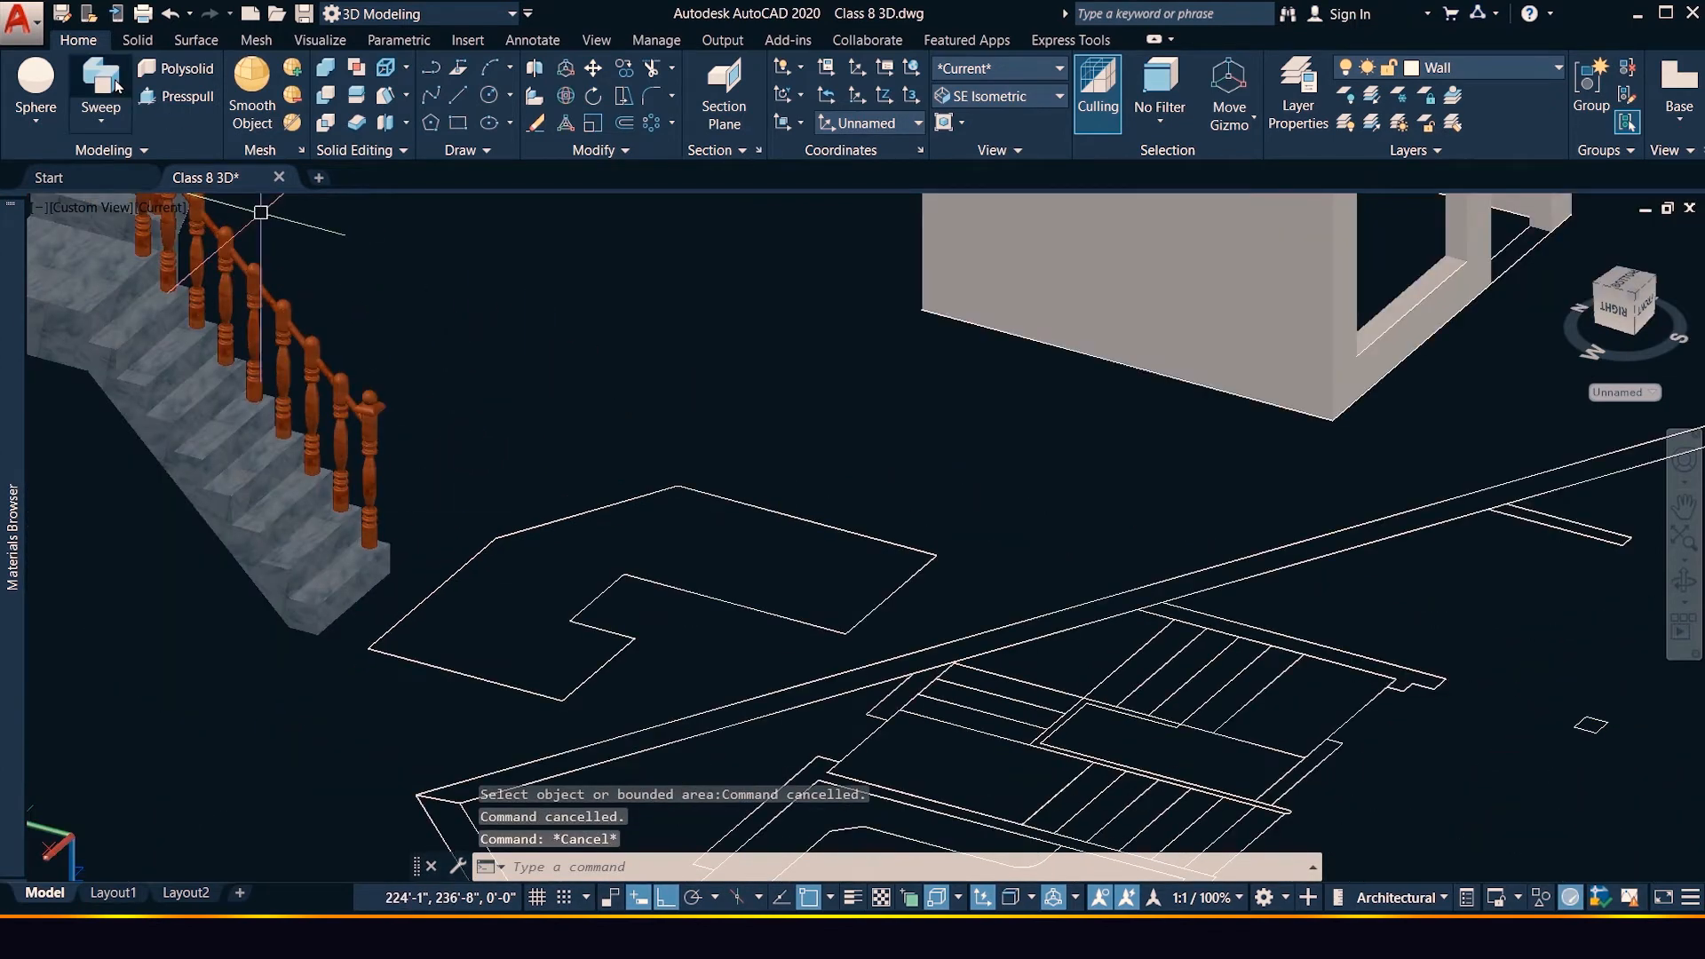
pyautogui.click(100, 124)
pyautogui.click(117, 159)
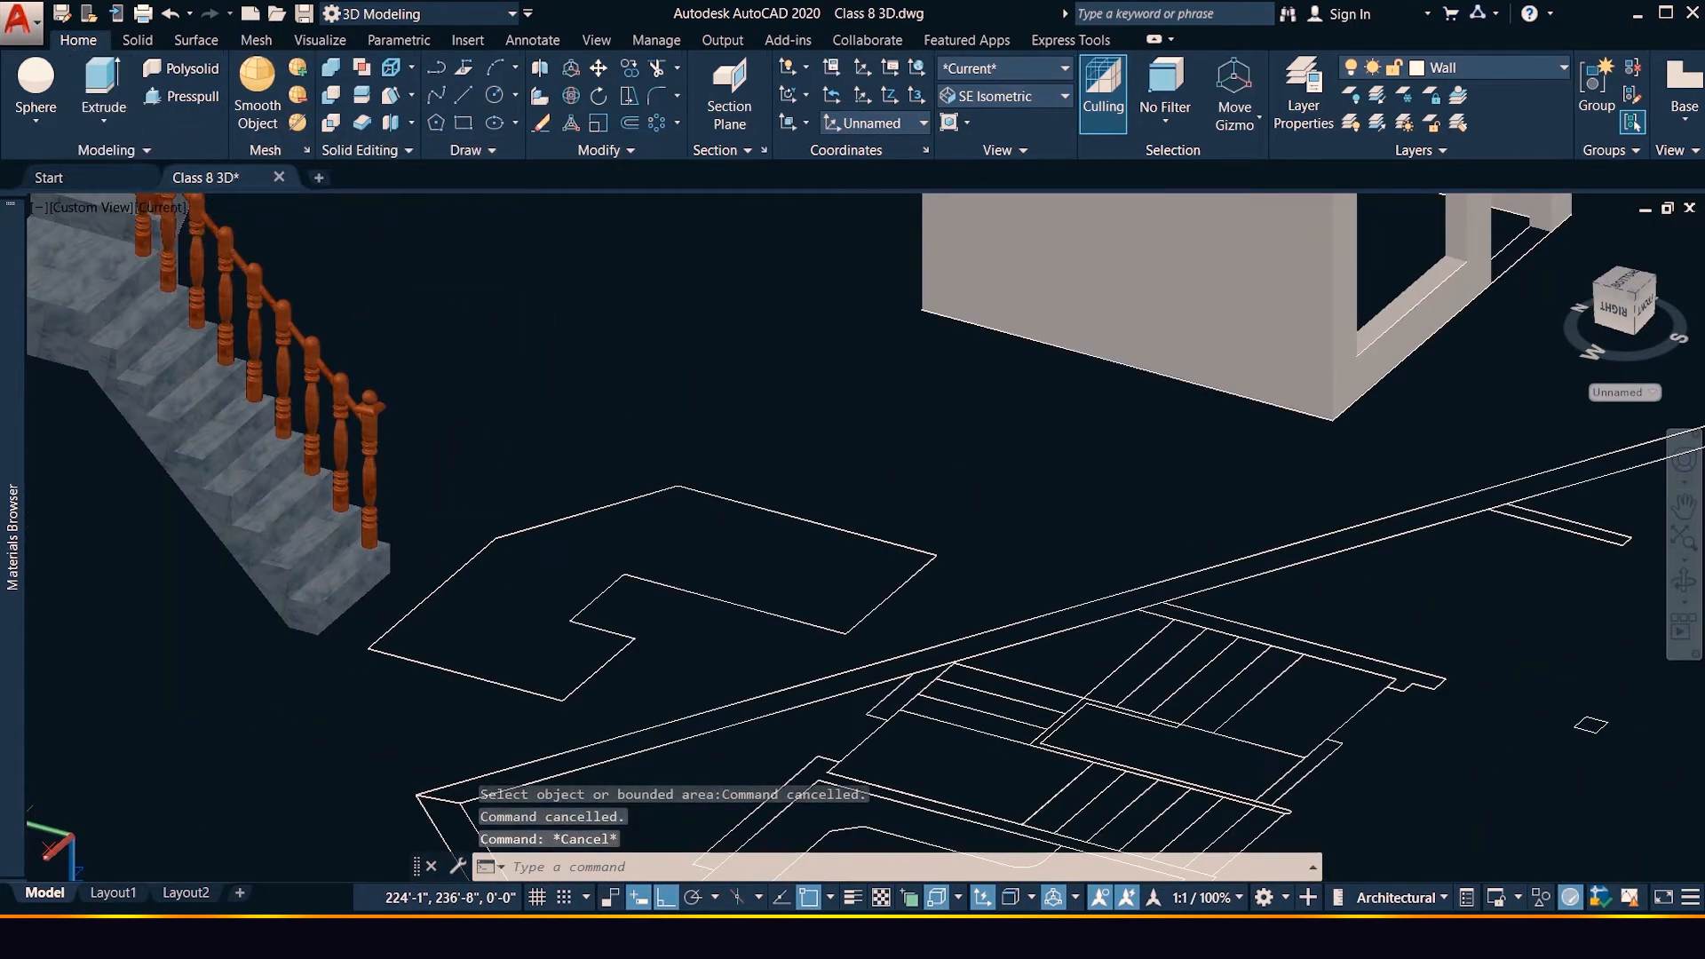
pyautogui.click(622, 579)
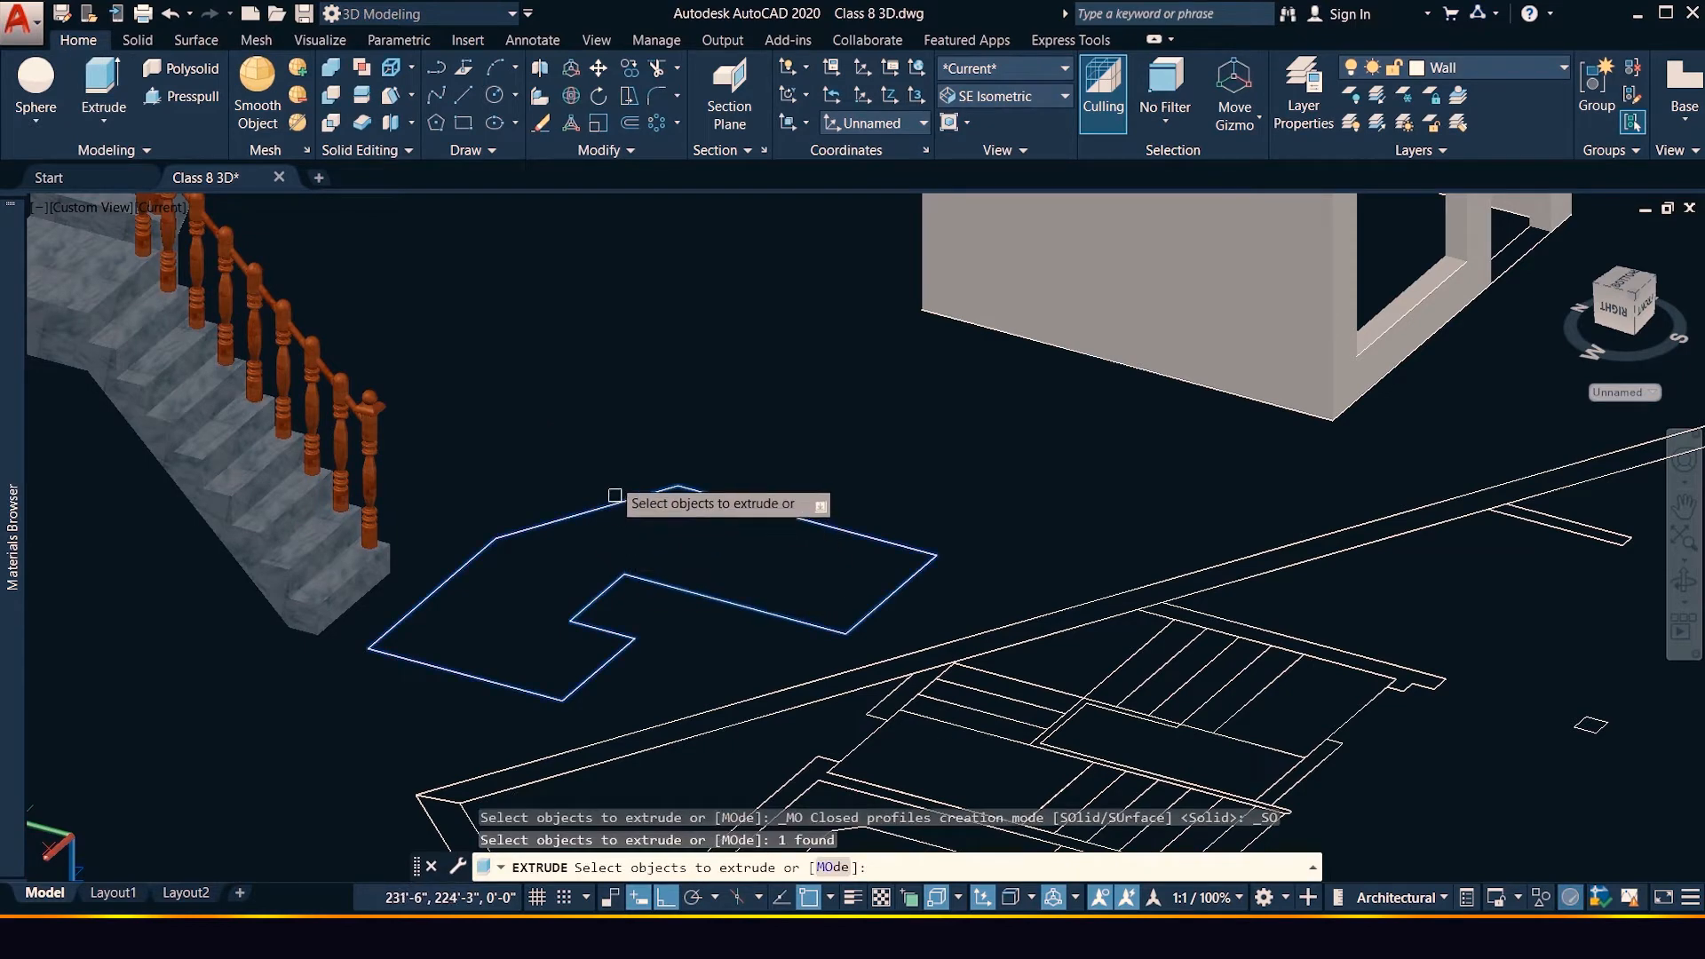
pyautogui.press('Return')
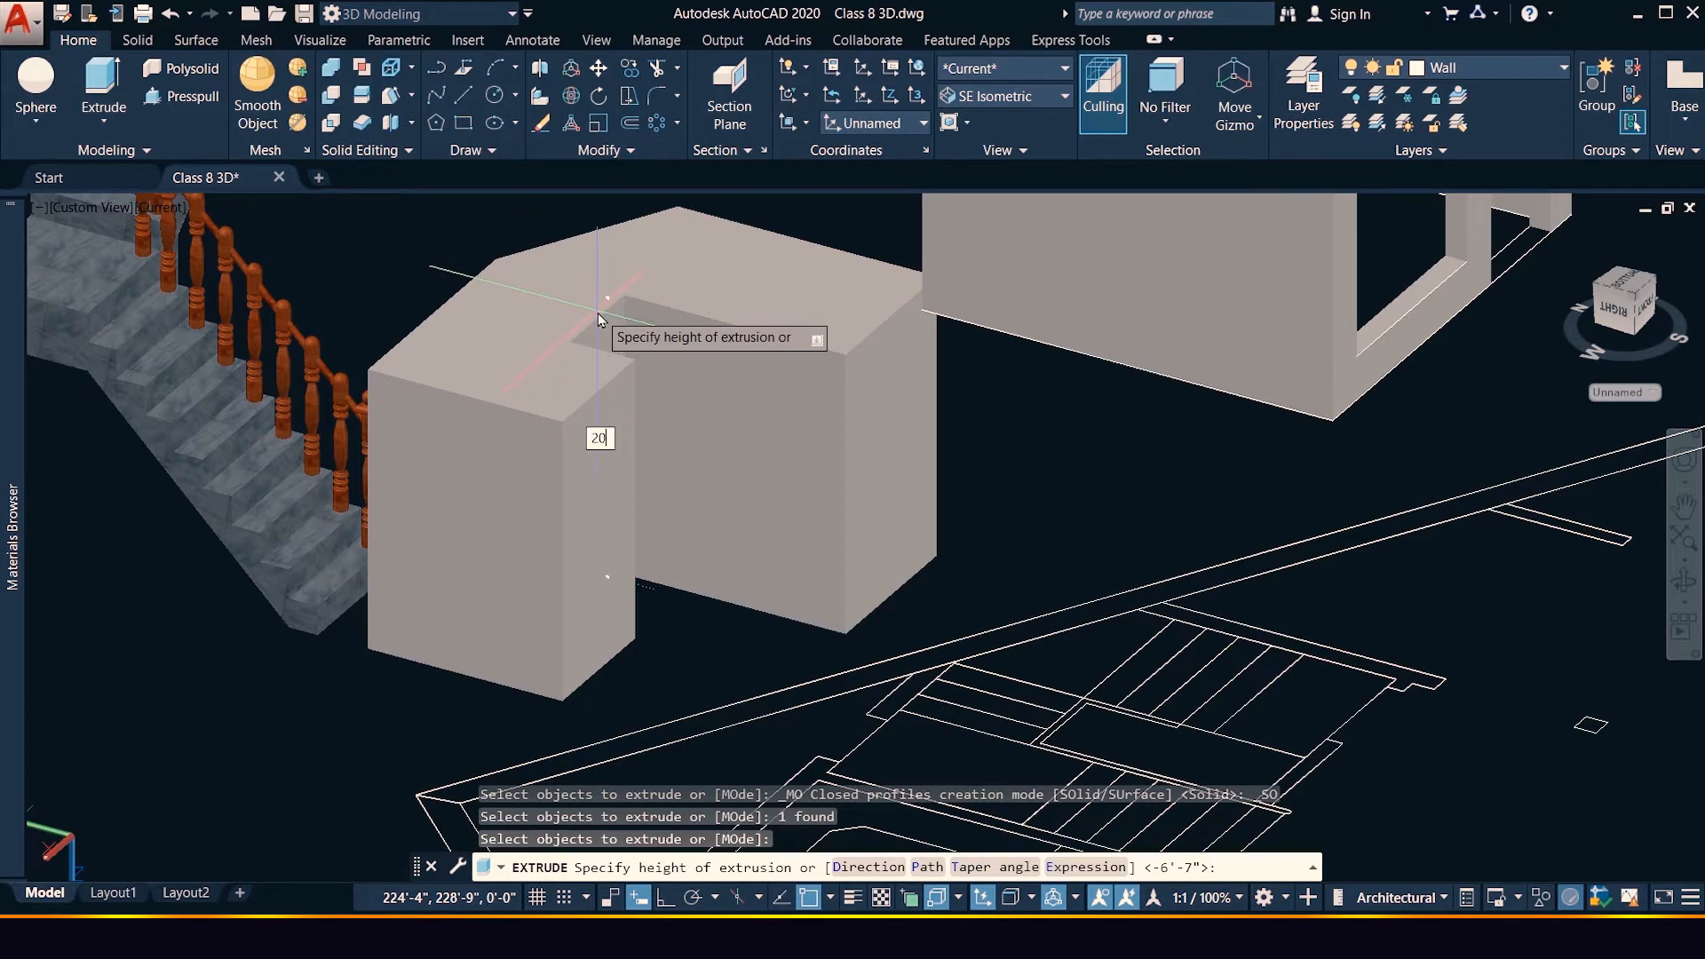
pyautogui.write('20')
pyautogui.press('Return')
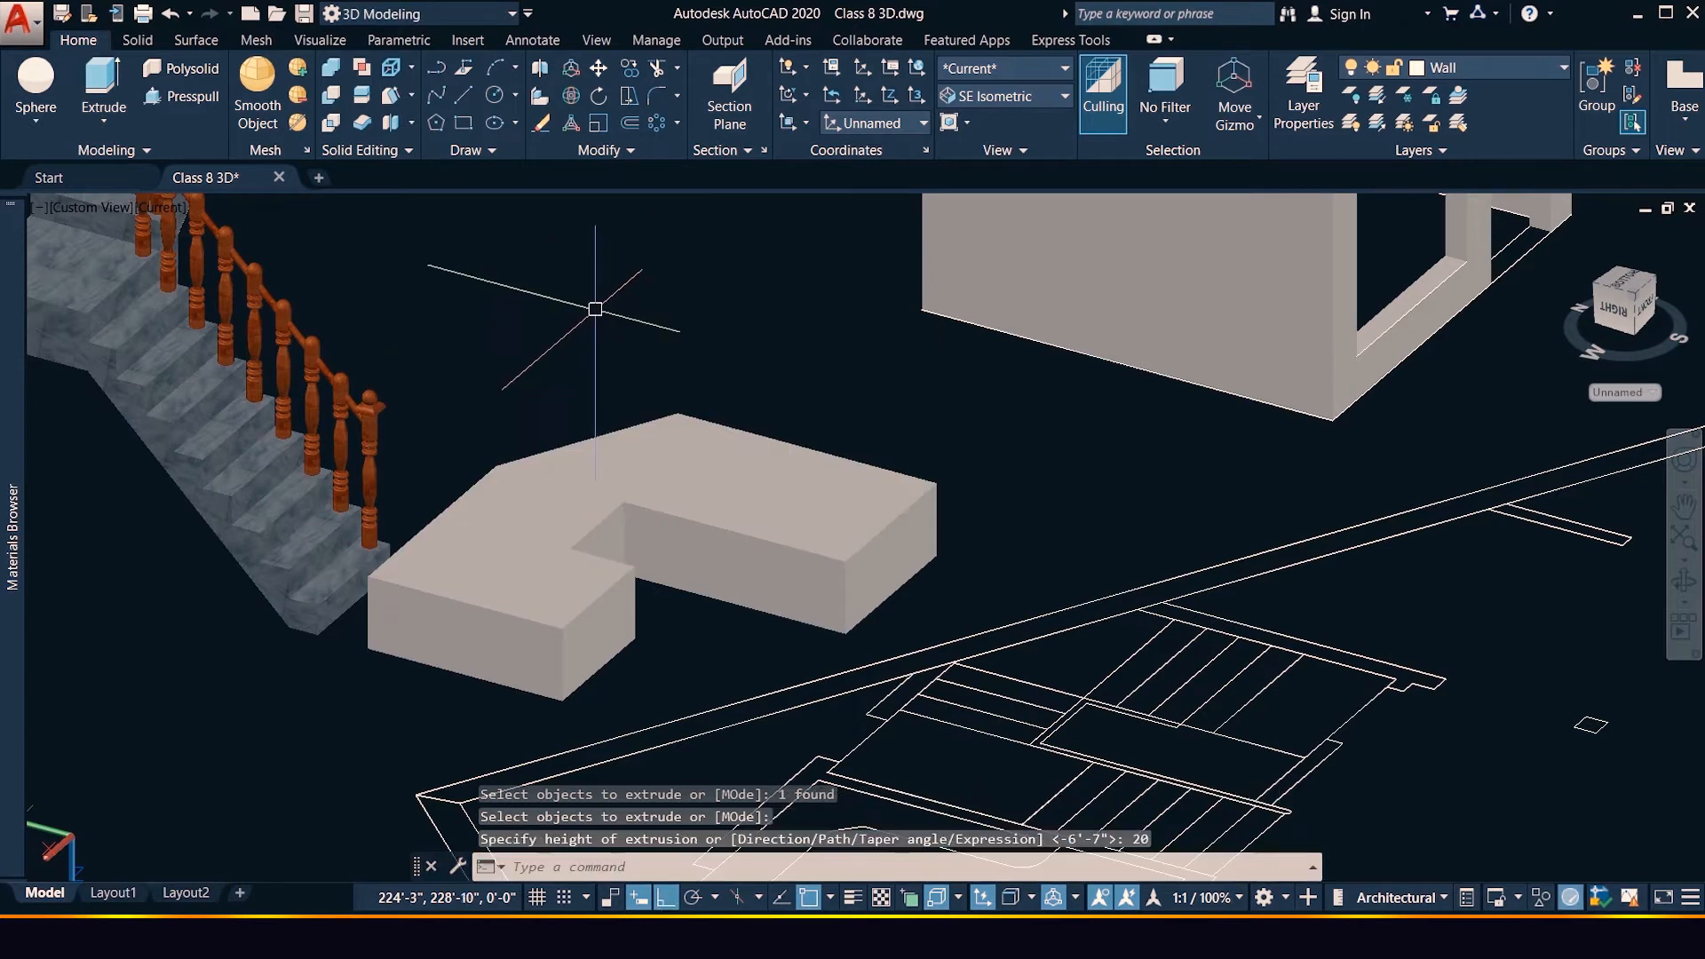
pyautogui.hotkey('ctrl', 'z')
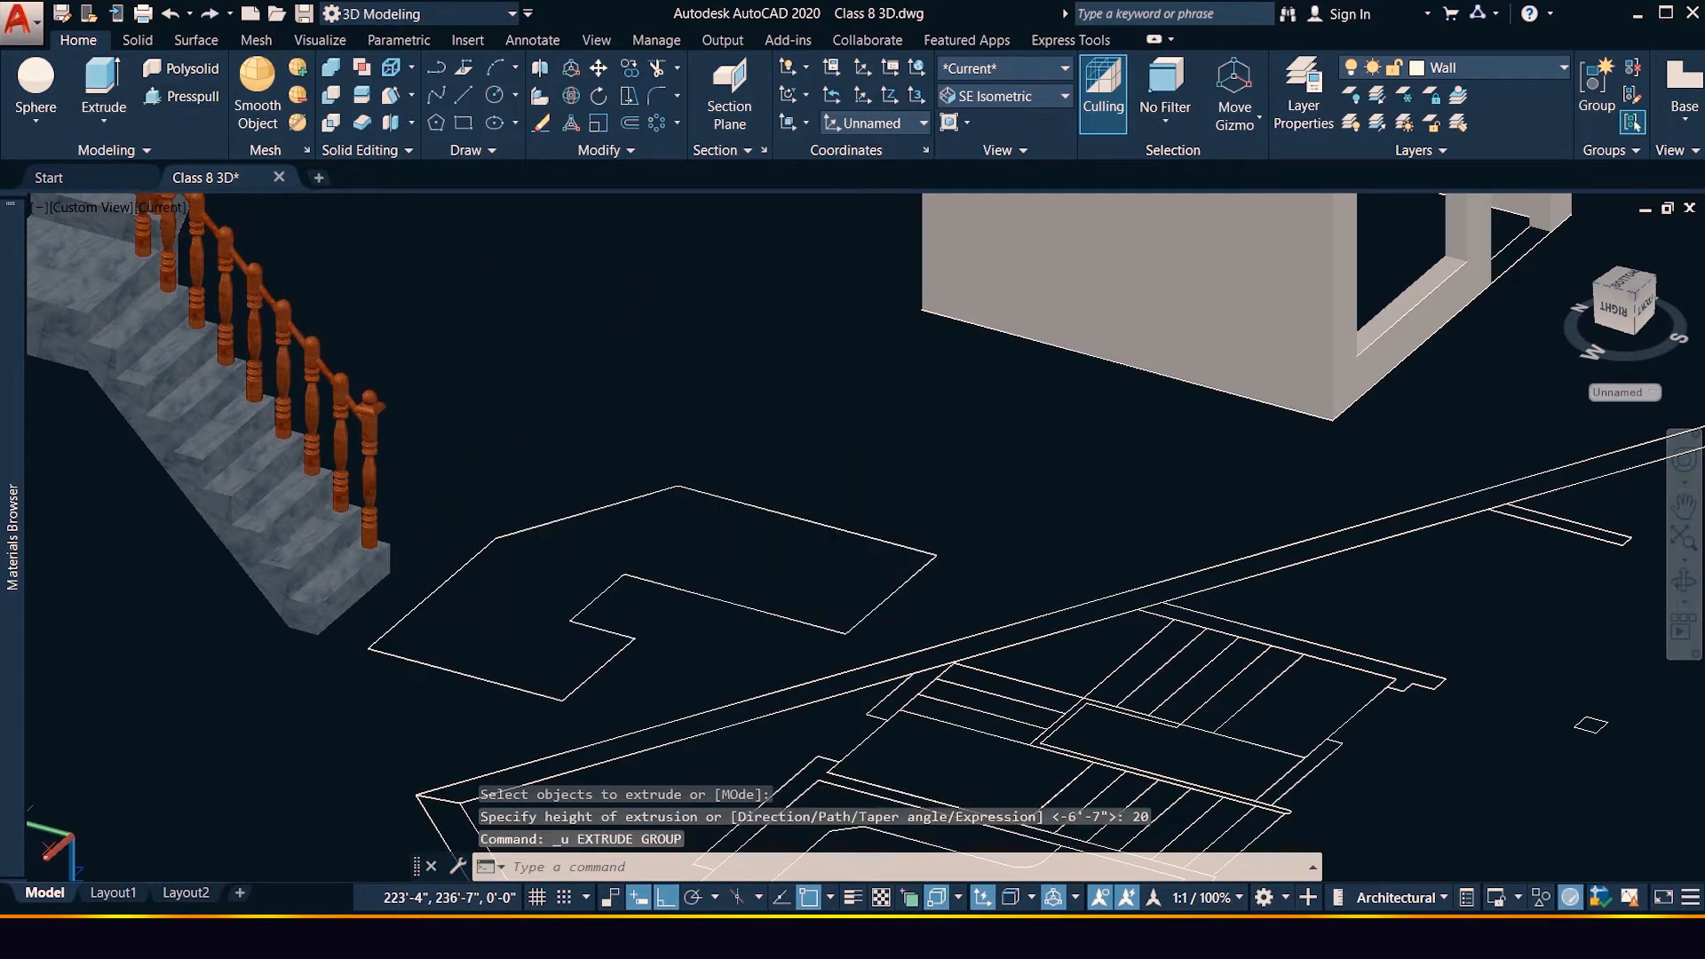
# Extrude the closed staircase outline beside the finished stairs upward to a height of 20'
pyautogui.click(104, 89)
pyautogui.click(609, 588)
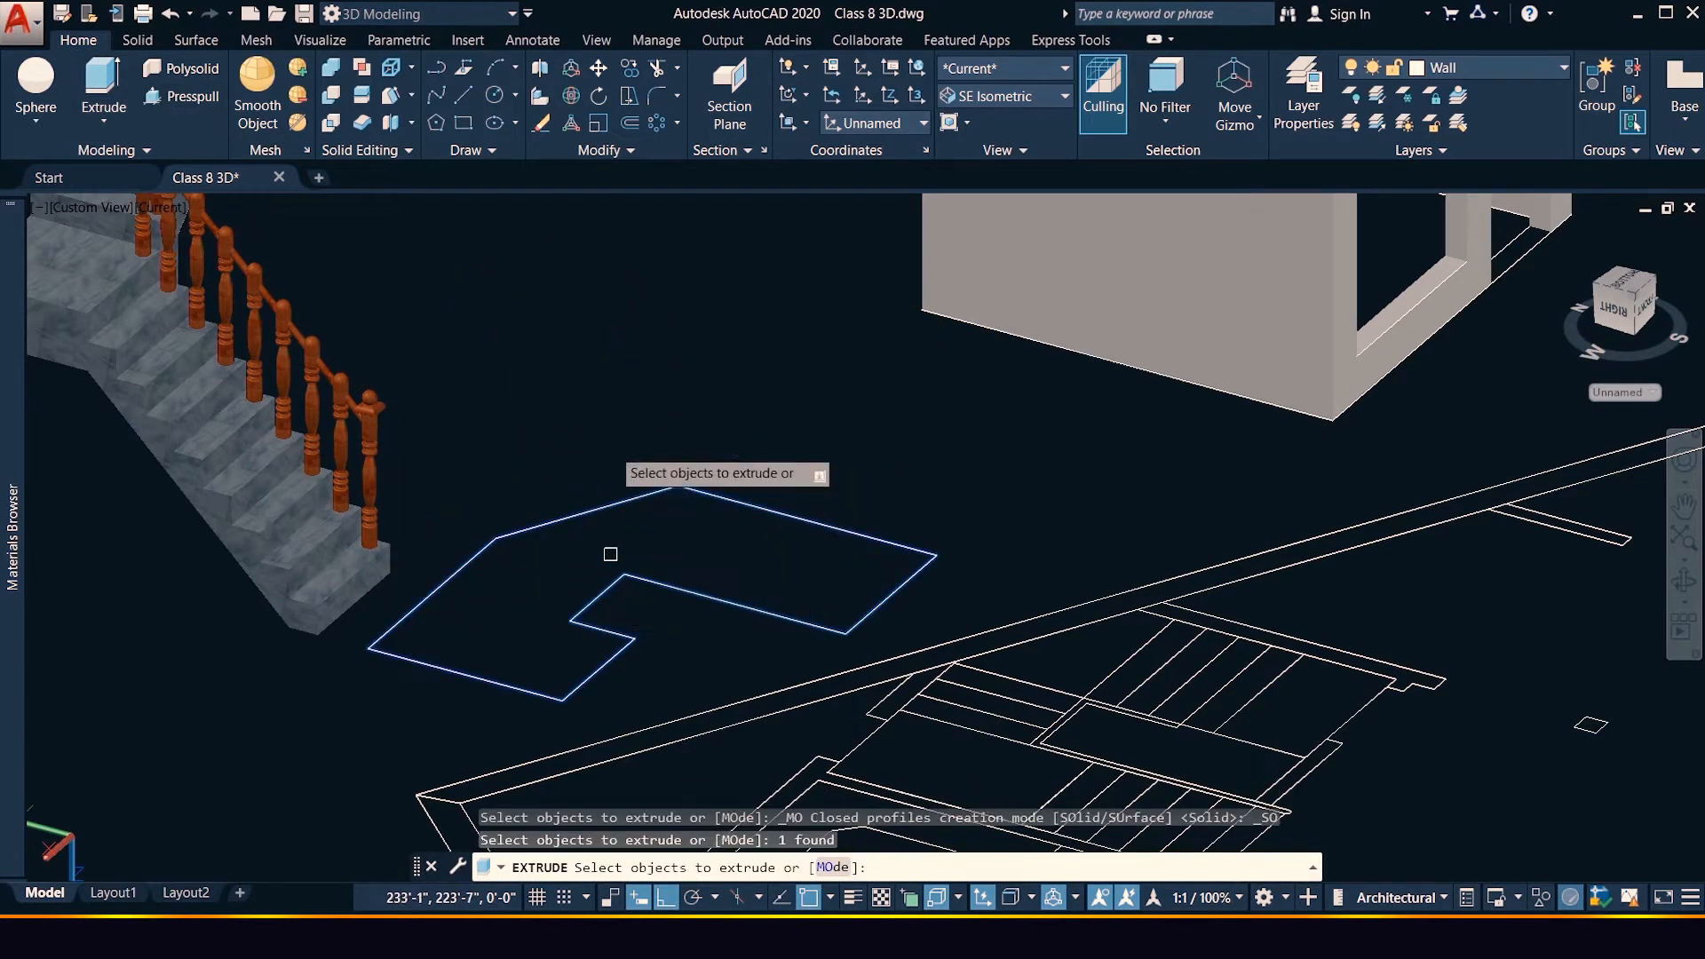
pyautogui.press('Return')
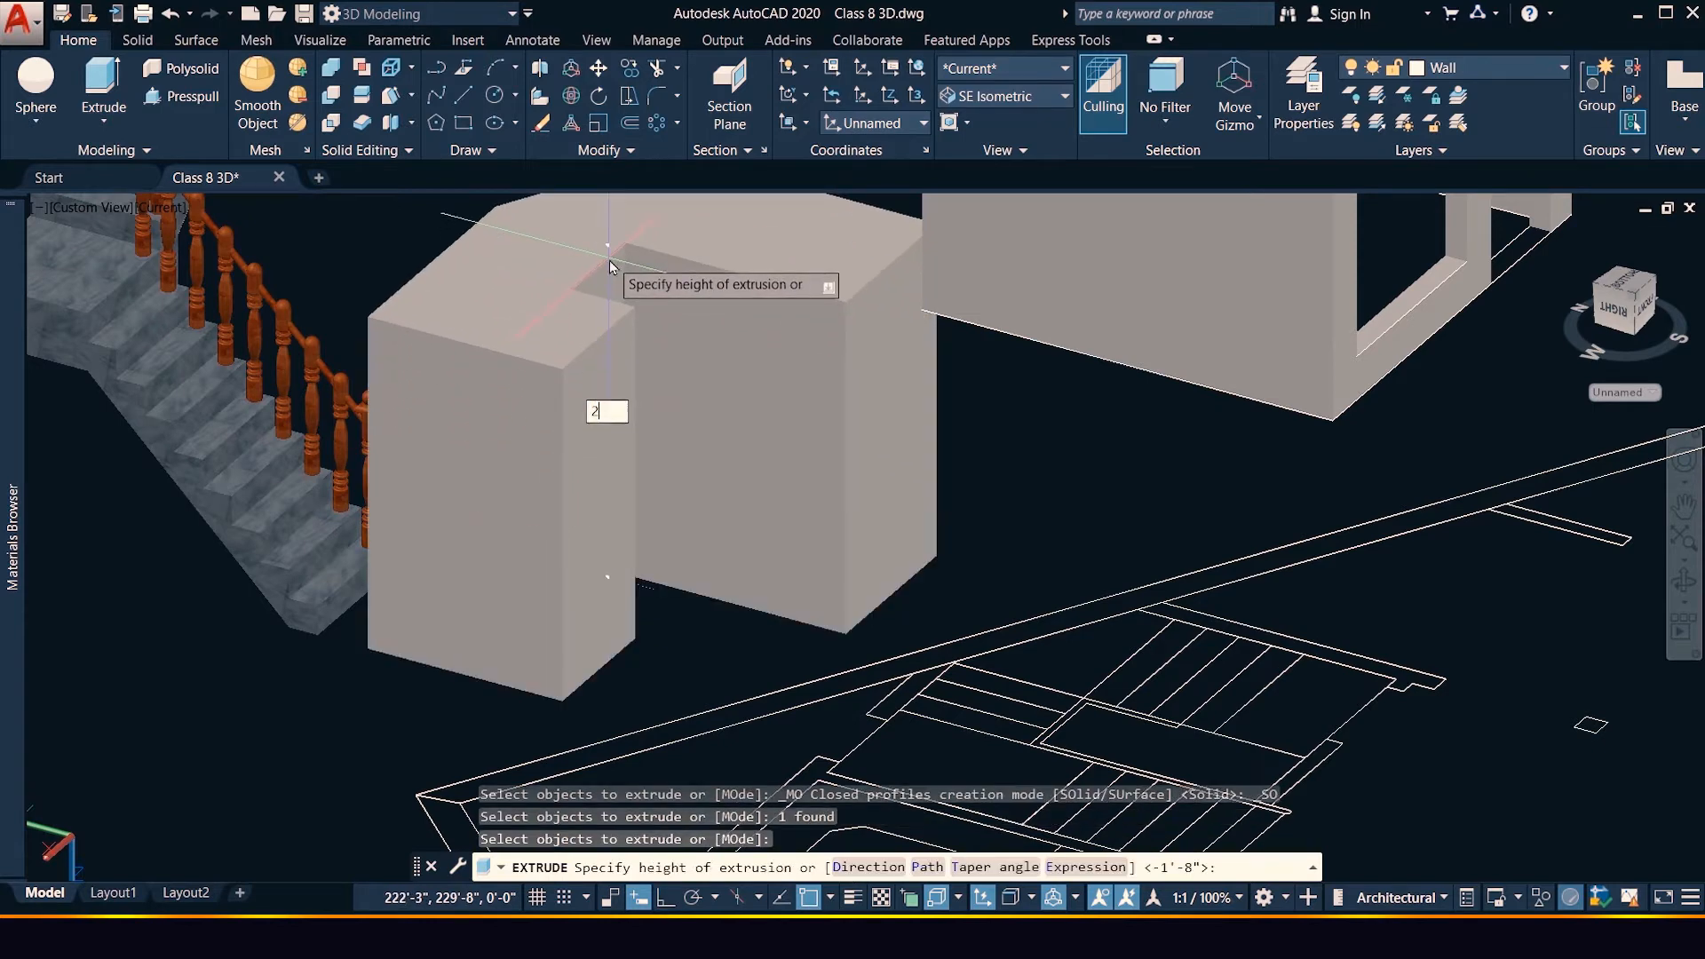
pyautogui.press('Return')
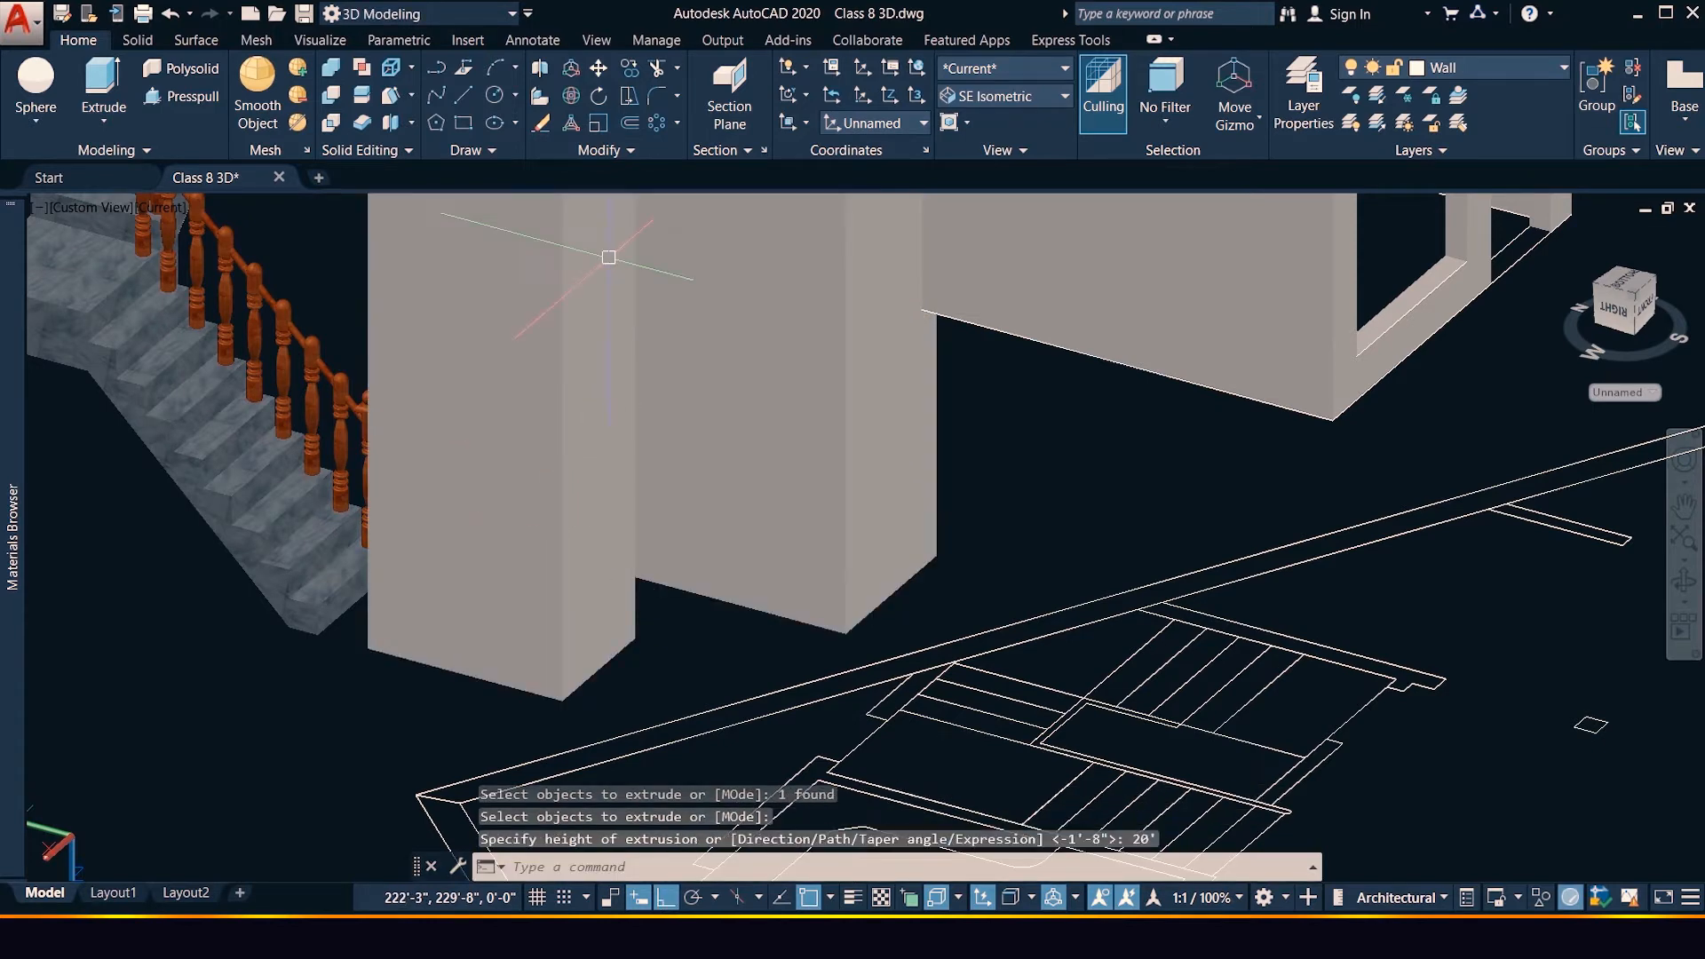
# Move the extruded staircase solid by its lower outer corner onto the matching corner of the stairwell in the floor plan
pyautogui.scroll(-5, 608, 252)
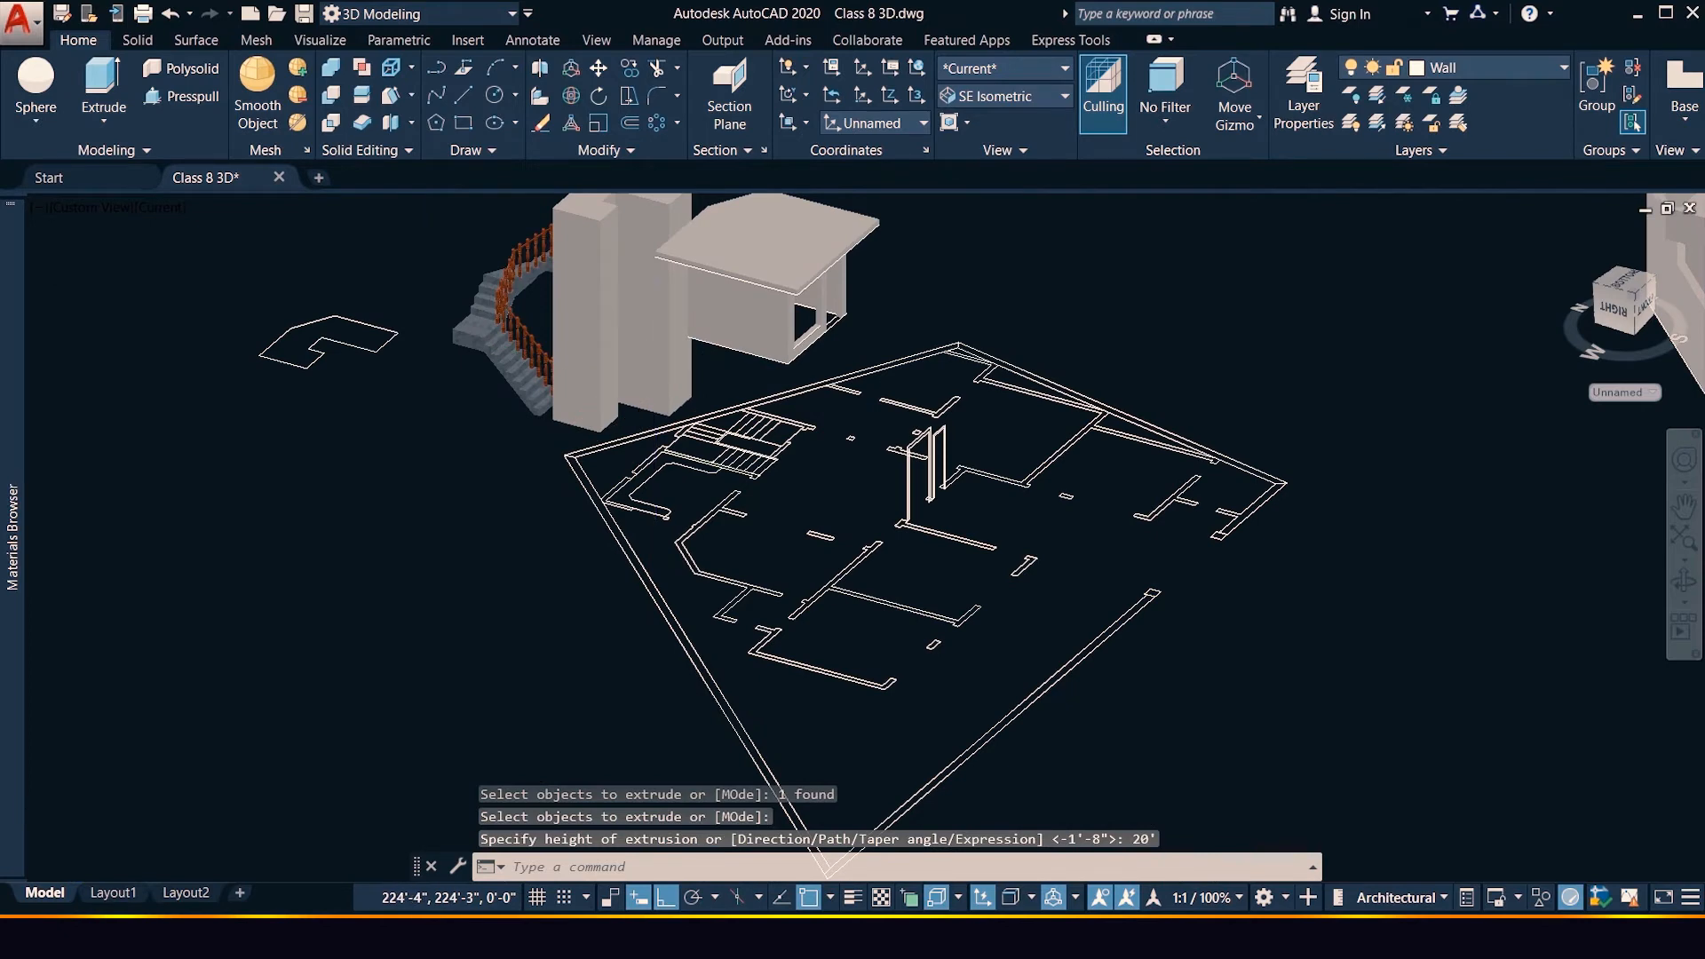
pyautogui.scroll(5, 582, 429)
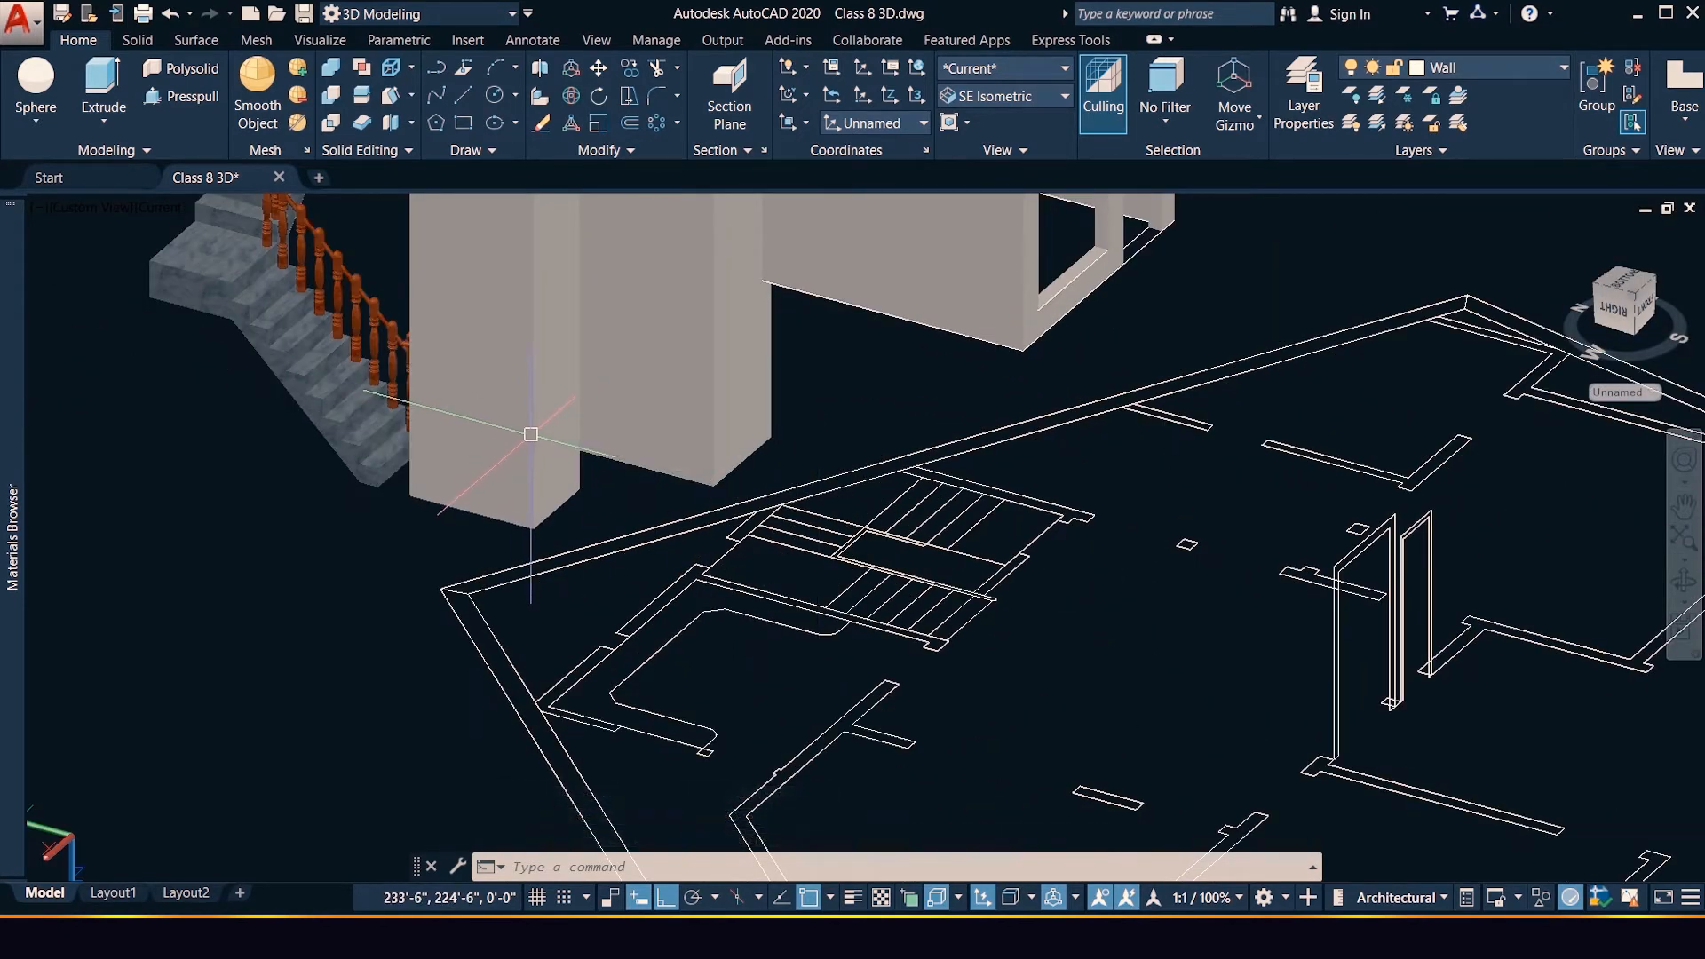
pyautogui.click(533, 444)
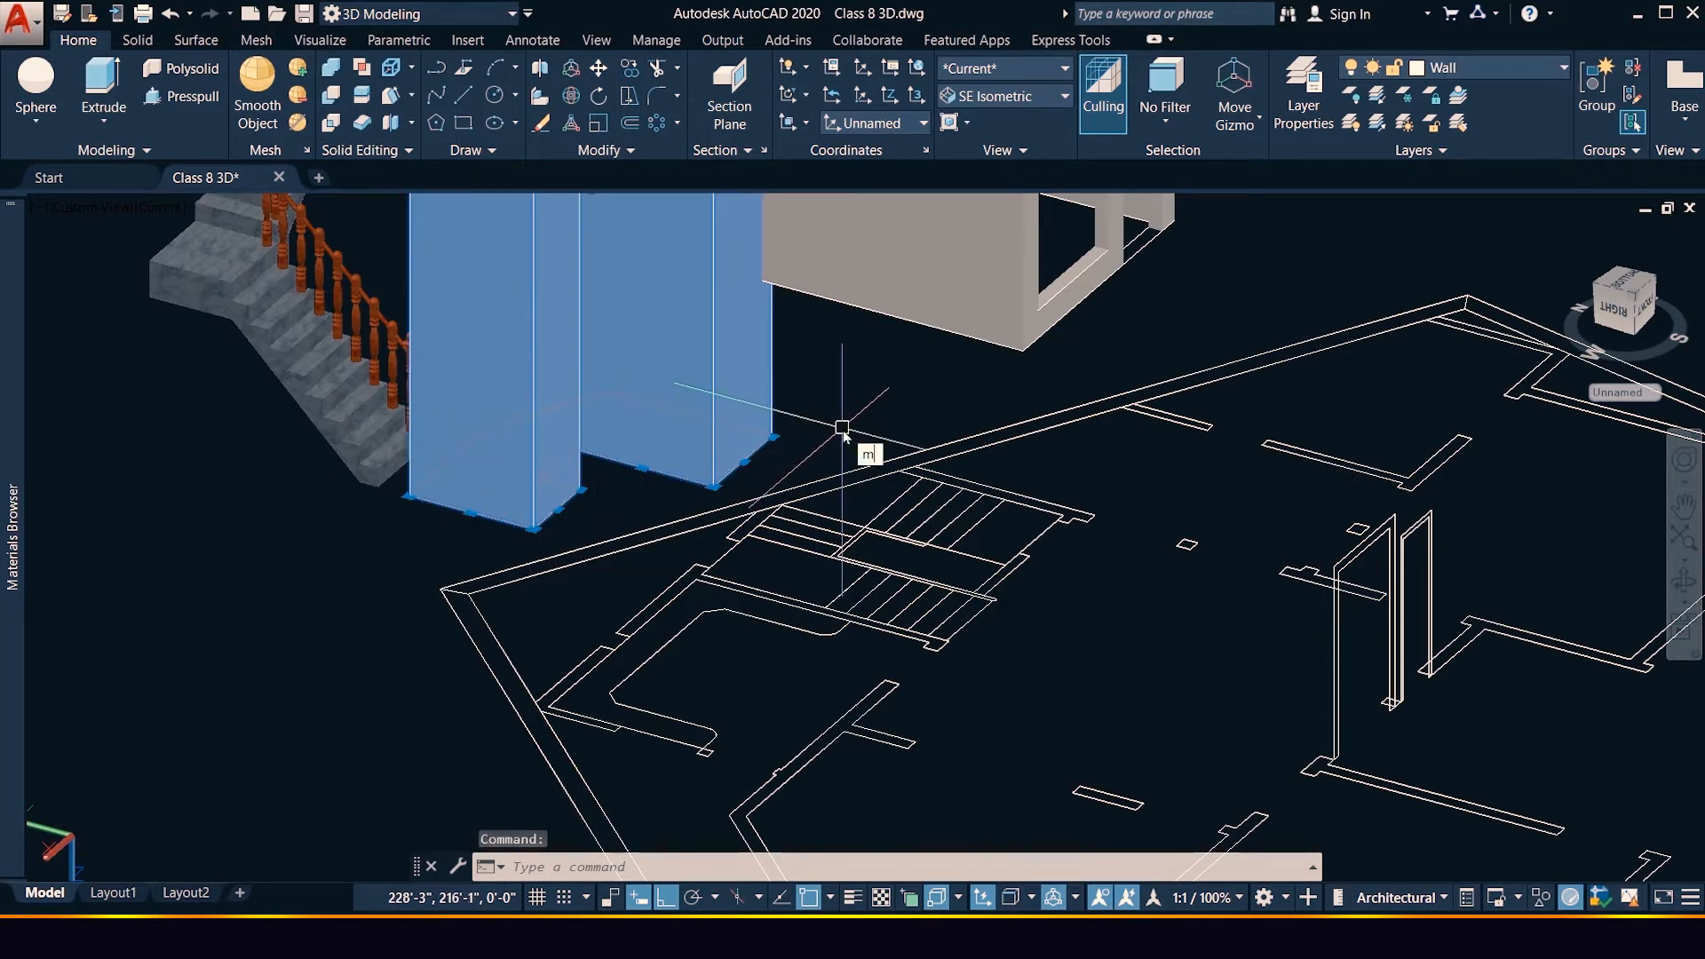
pyautogui.press('Return')
pyautogui.click(771, 437)
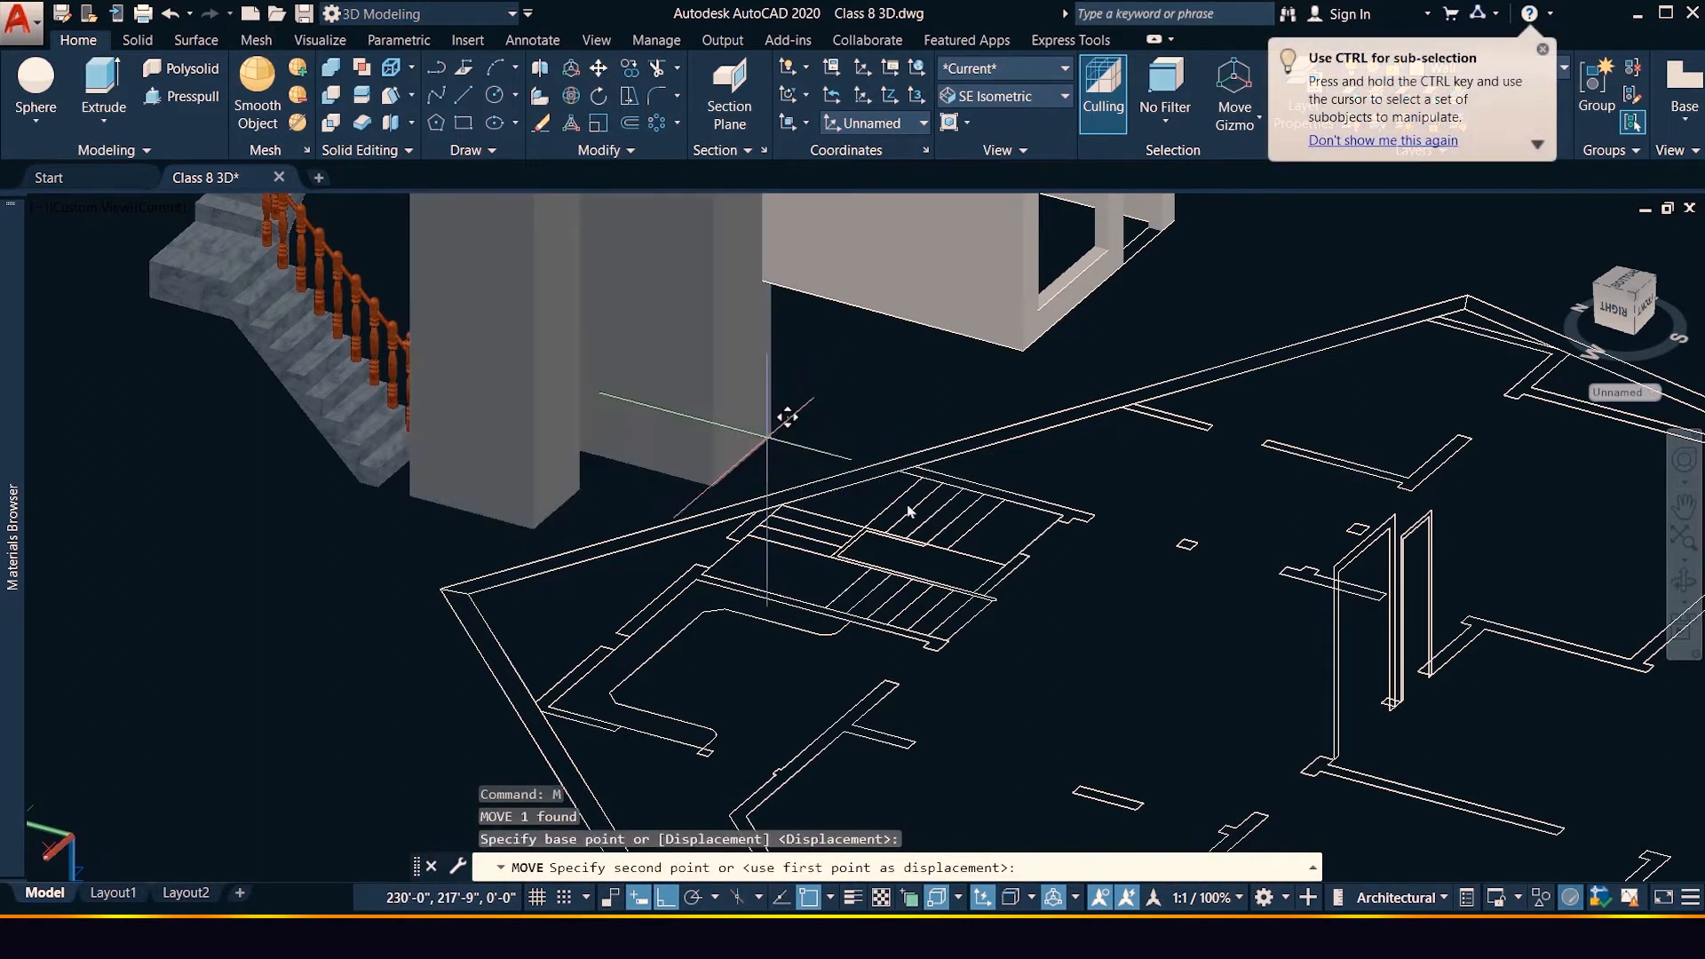
pyautogui.scroll(3, 1039, 471)
pyautogui.scroll(3, 1065, 524)
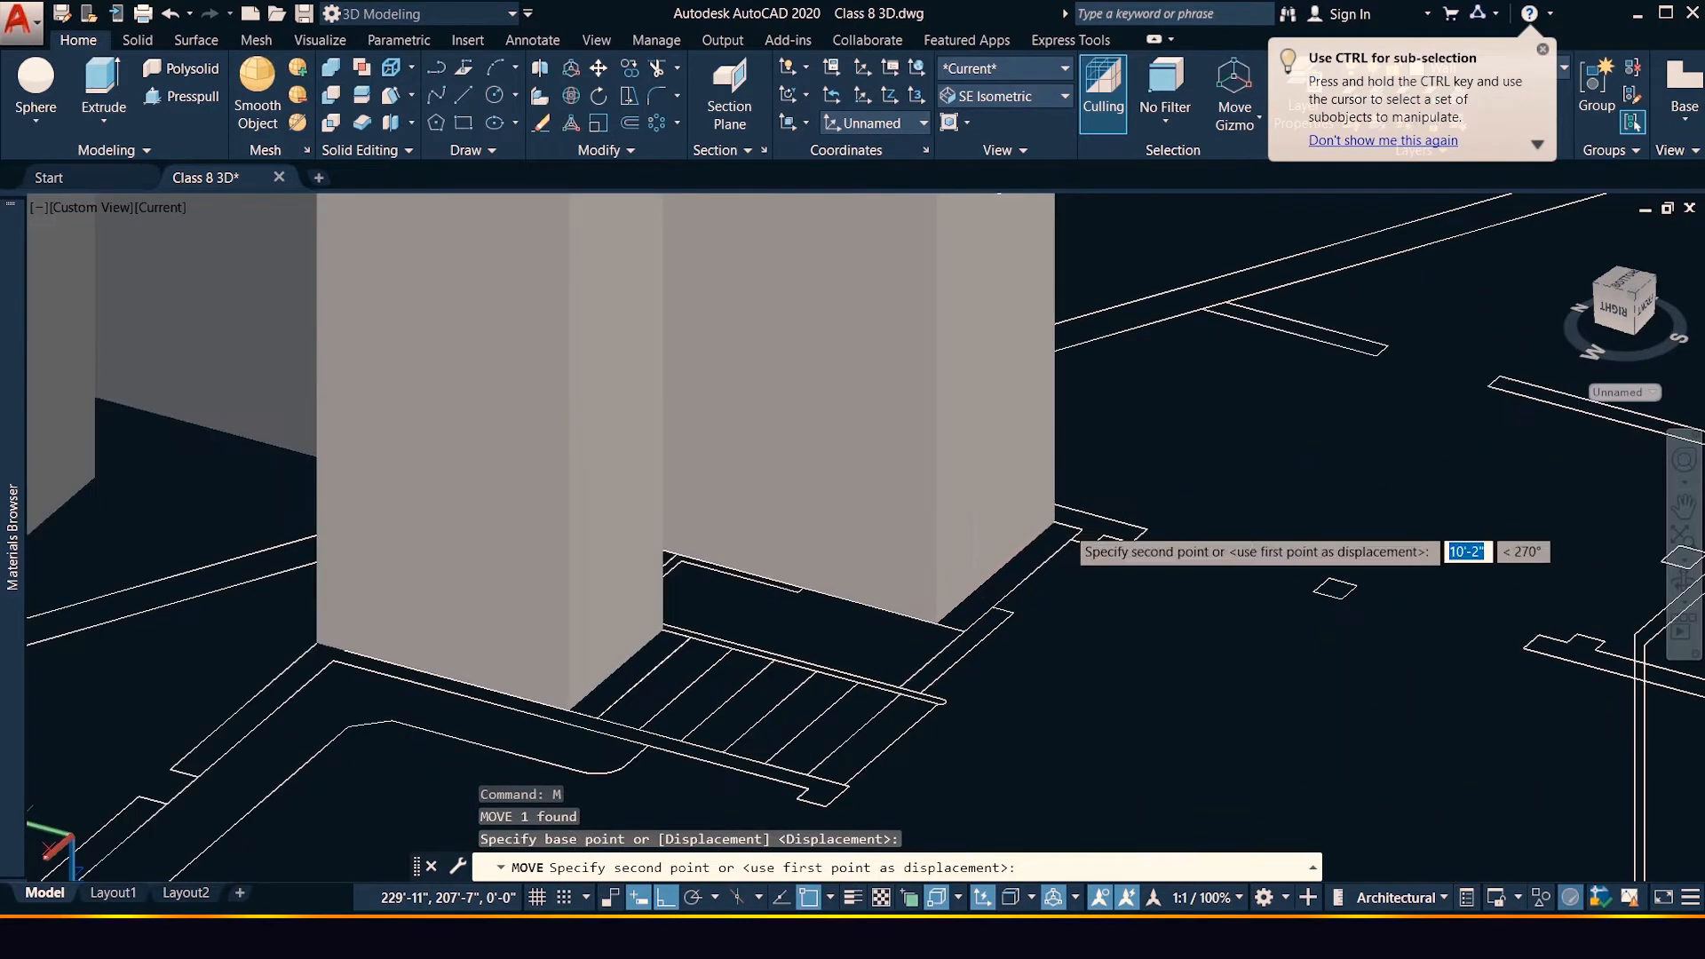
pyautogui.click(1081, 530)
pyautogui.scroll(-3, 1183, 497)
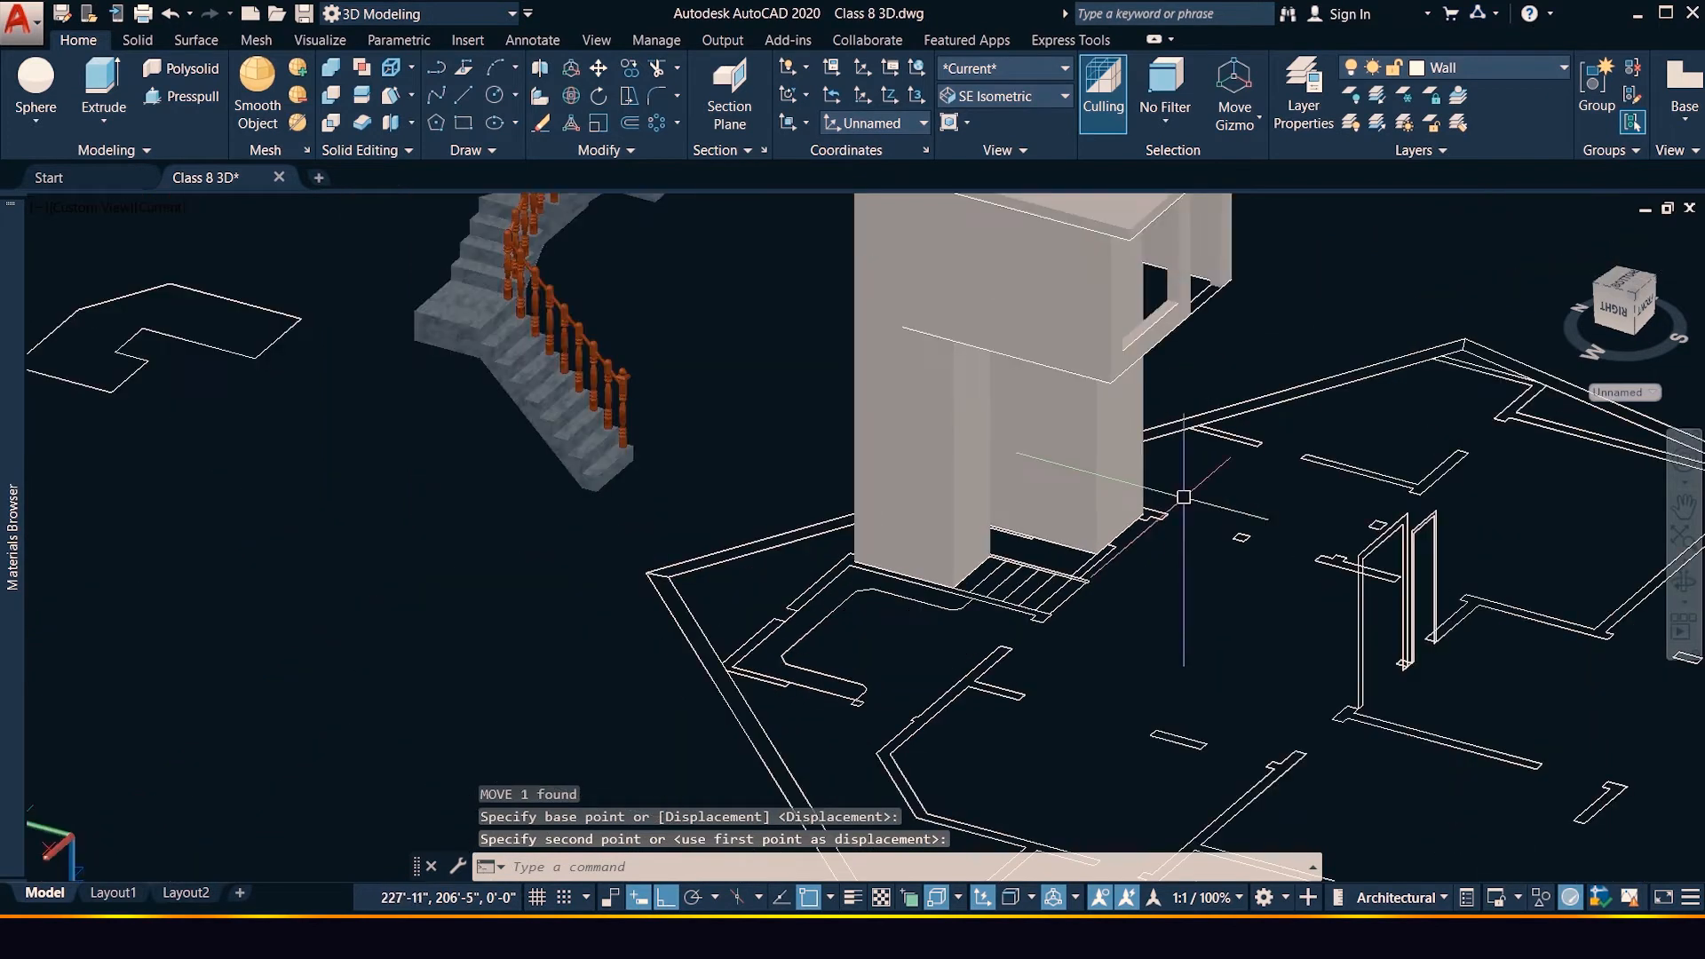
# Move the staircase solid from the floor plan into the finished house, using a wall corner in the plan and its matching house corner
pyautogui.scroll(-2, 1184, 497)
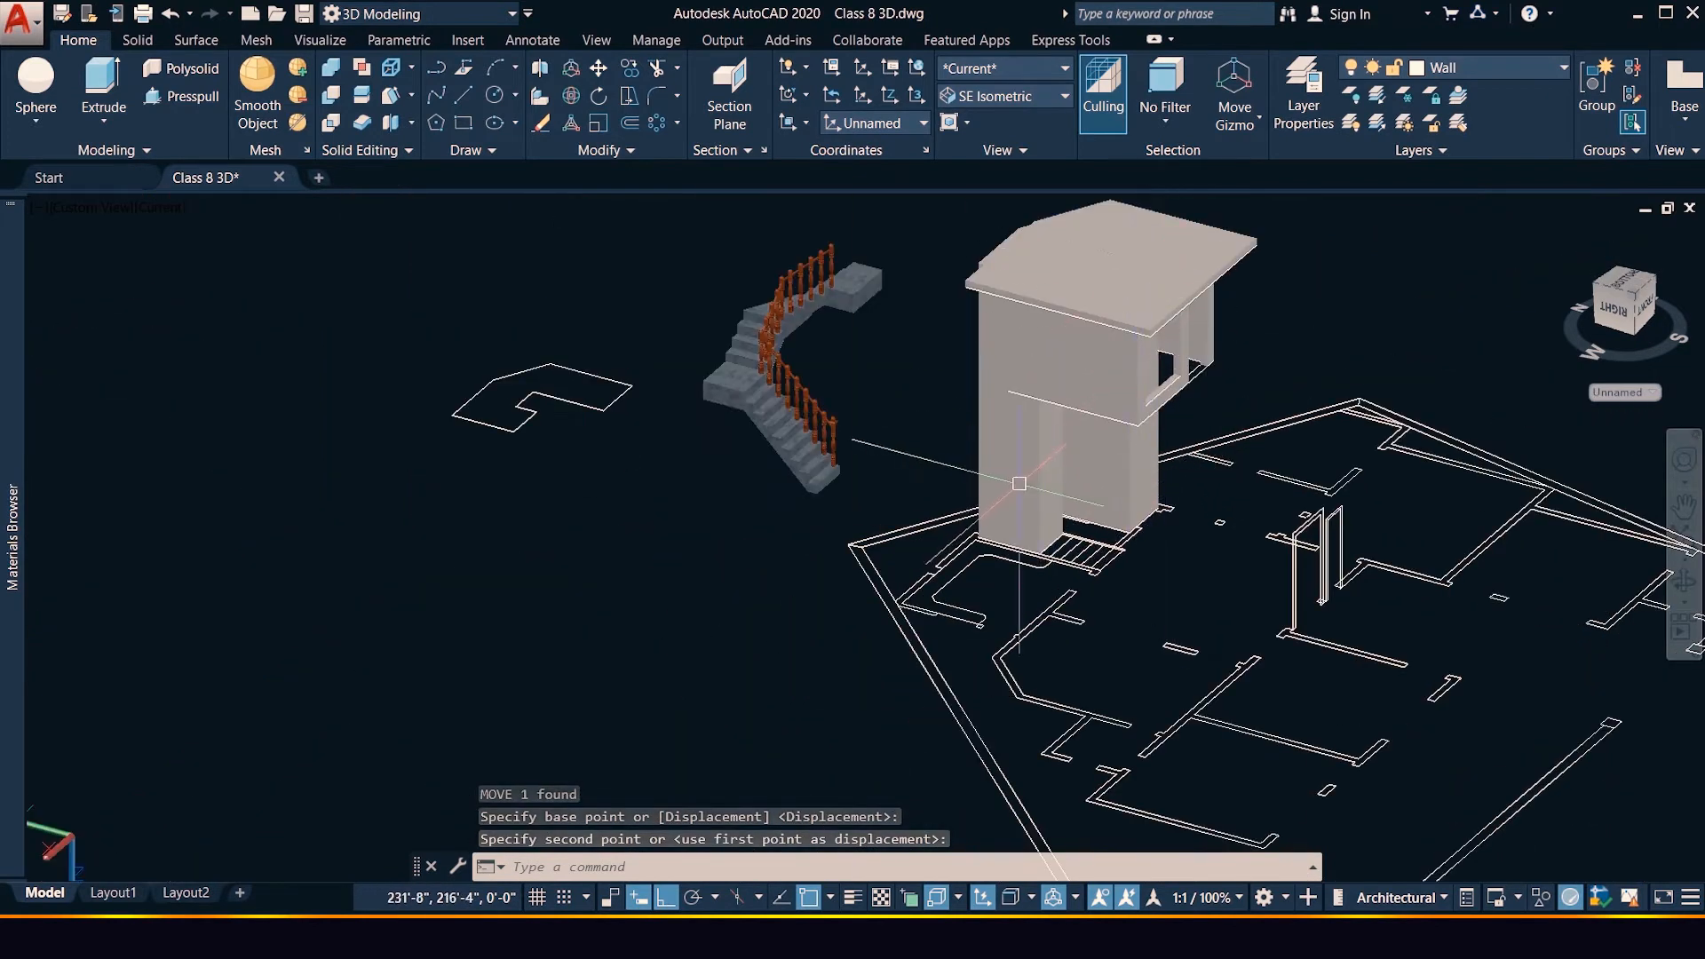
pyautogui.click(1013, 439)
pyautogui.scroll(-4, 933, 355)
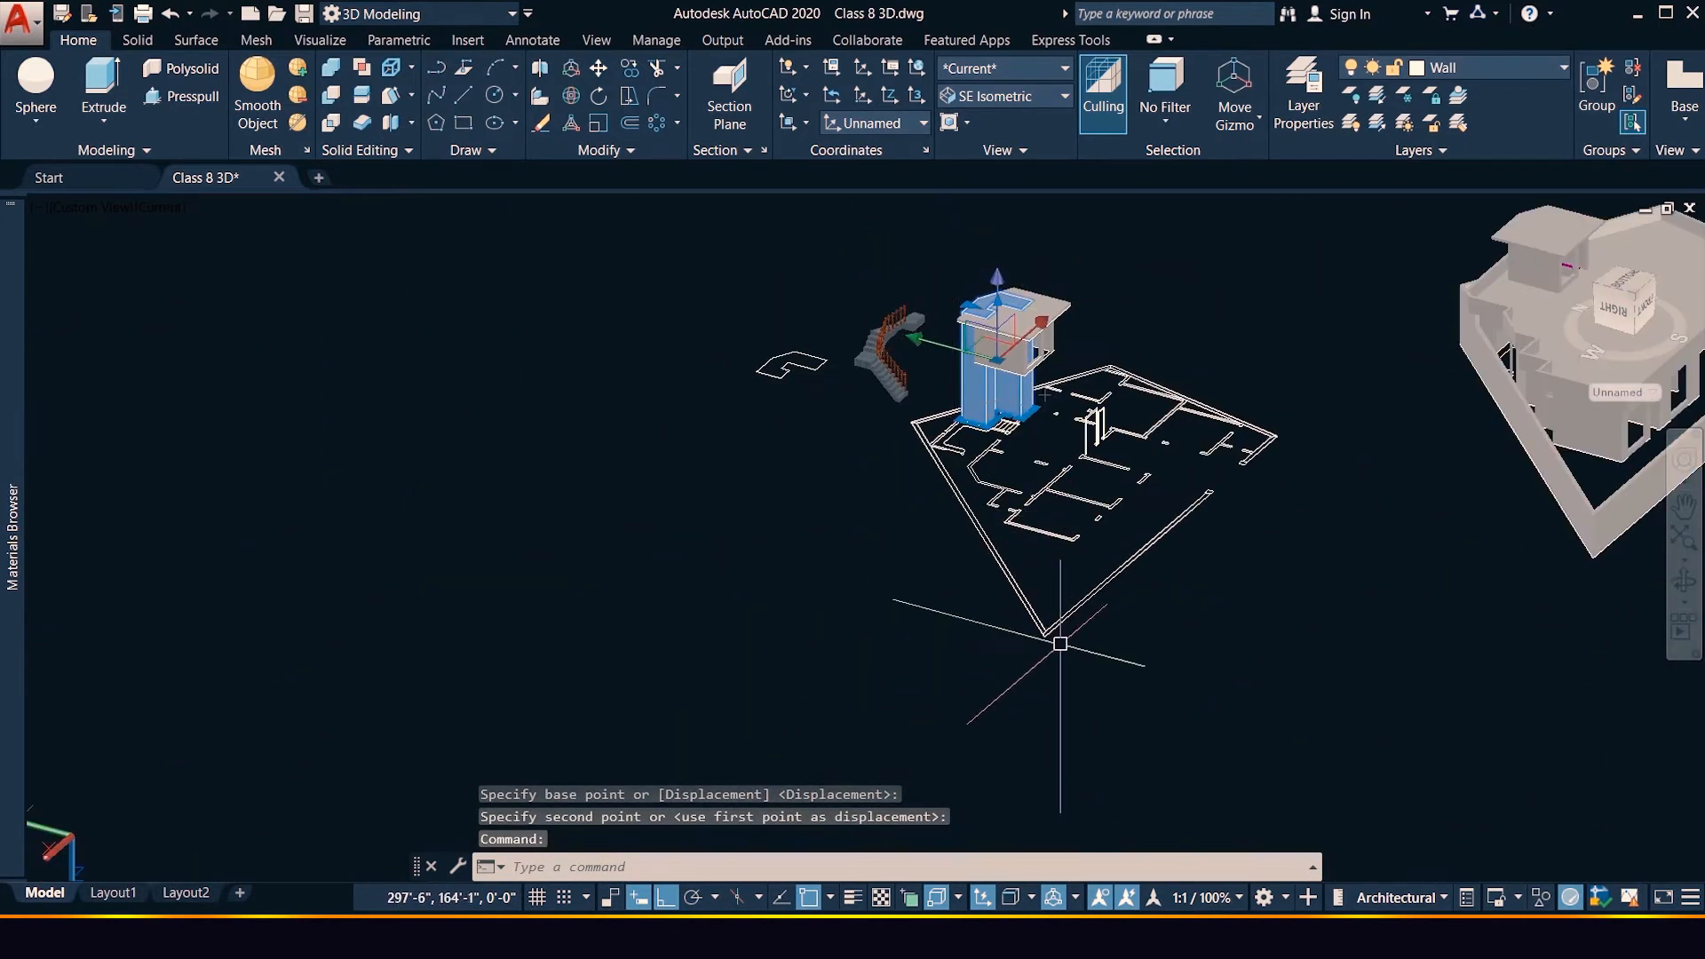
pyautogui.scroll(6, 1076, 639)
pyautogui.scroll(-6, 1076, 639)
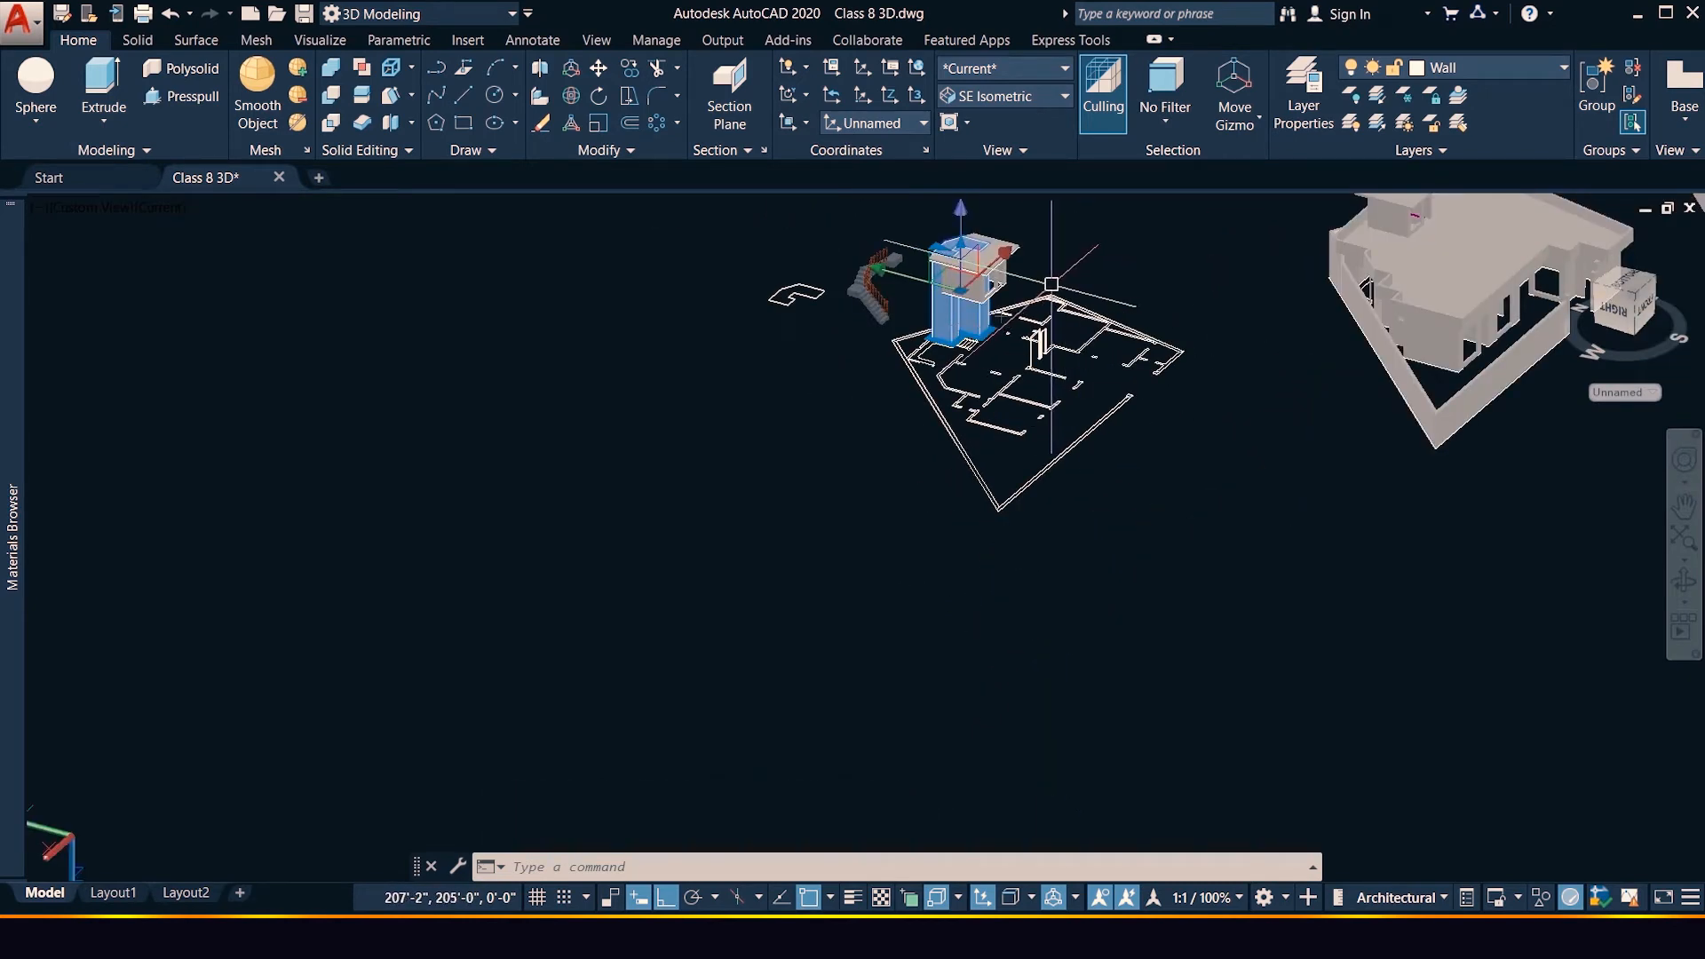
pyautogui.write('m')
pyautogui.press('Return')
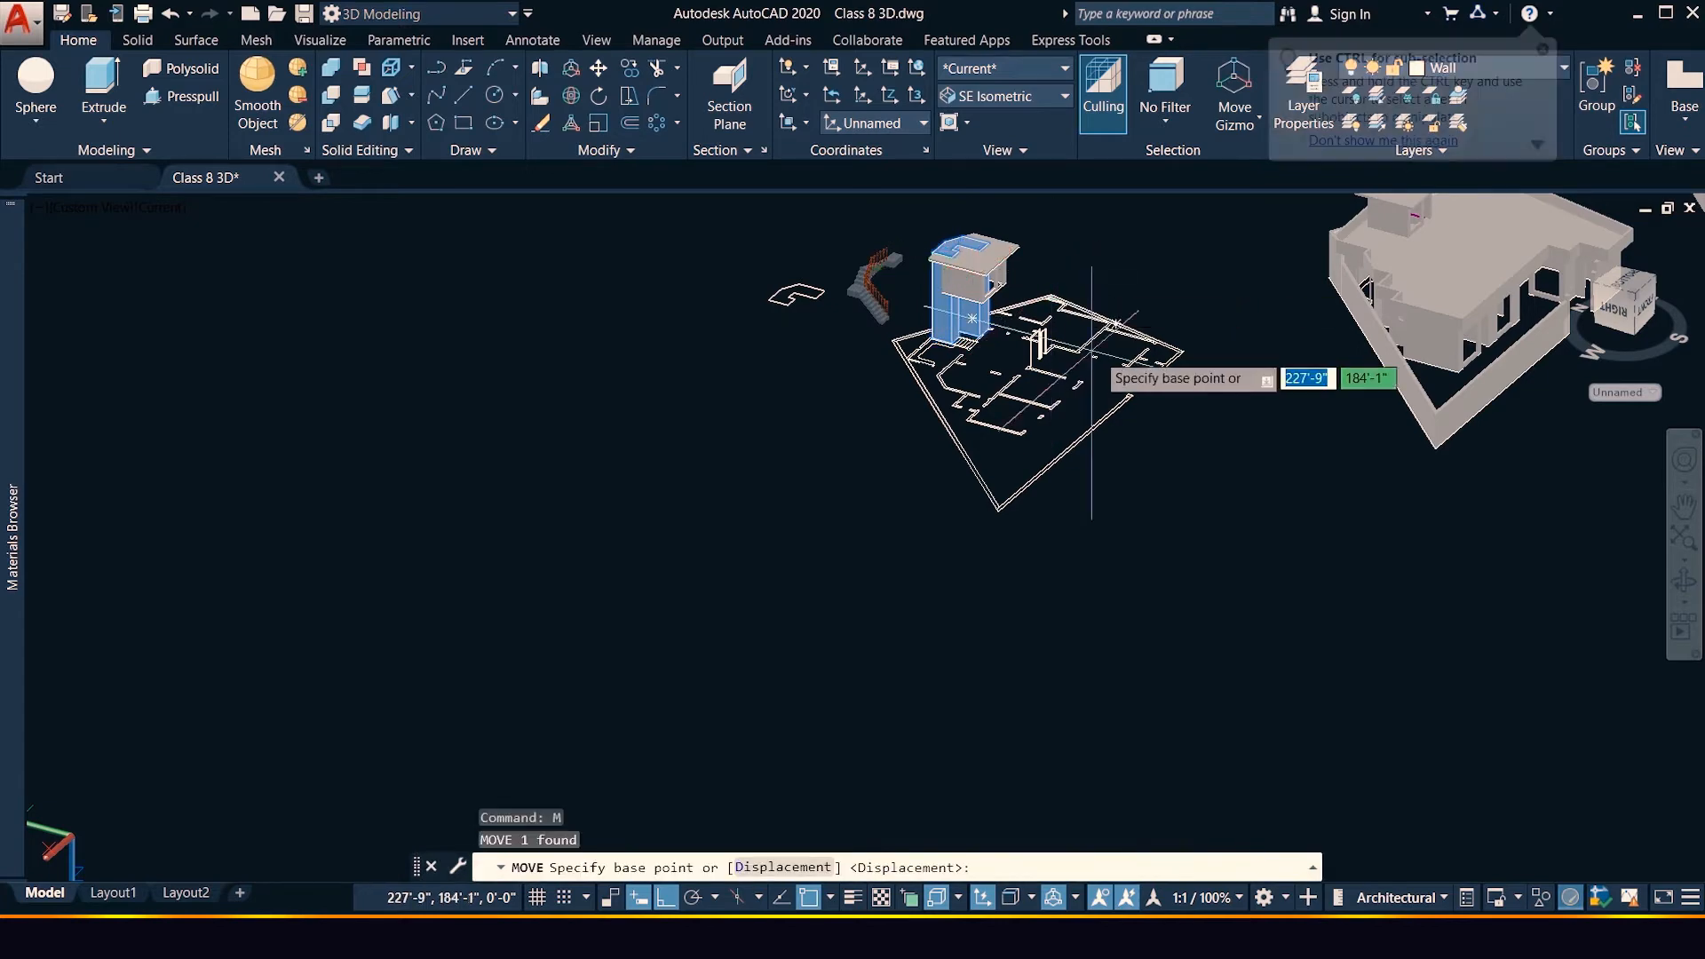
pyautogui.scroll(3, 1144, 366)
pyautogui.scroll(3, 1146, 349)
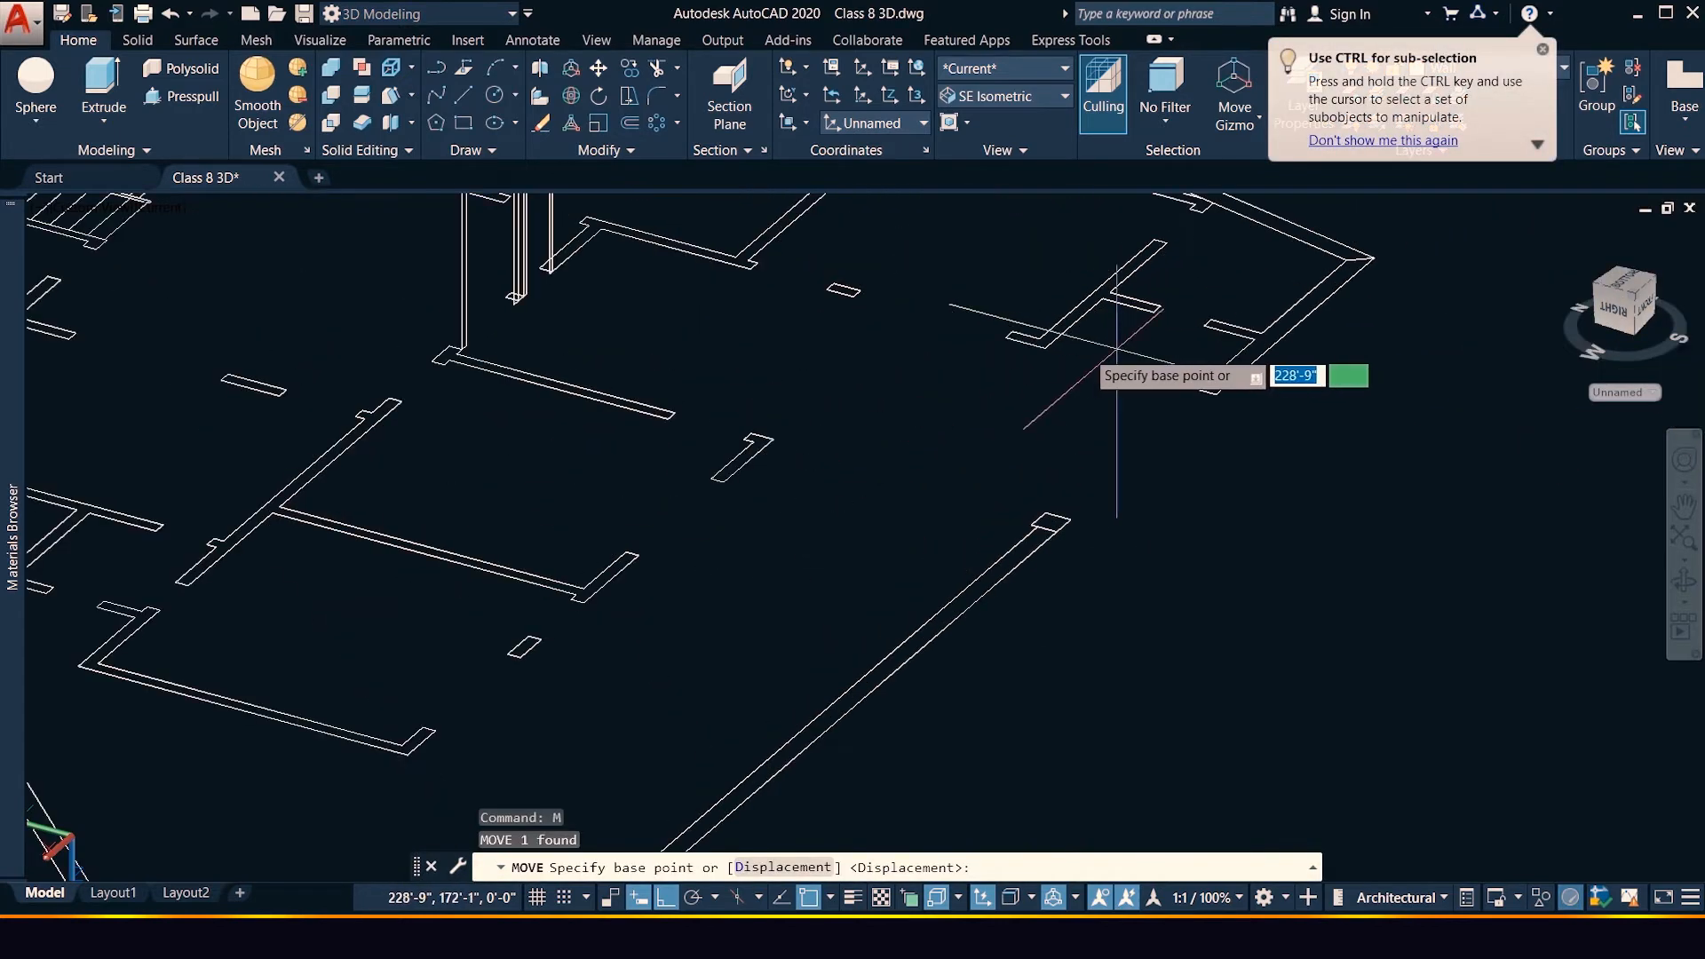
pyautogui.click(1044, 346)
pyautogui.scroll(-5, 1110, 391)
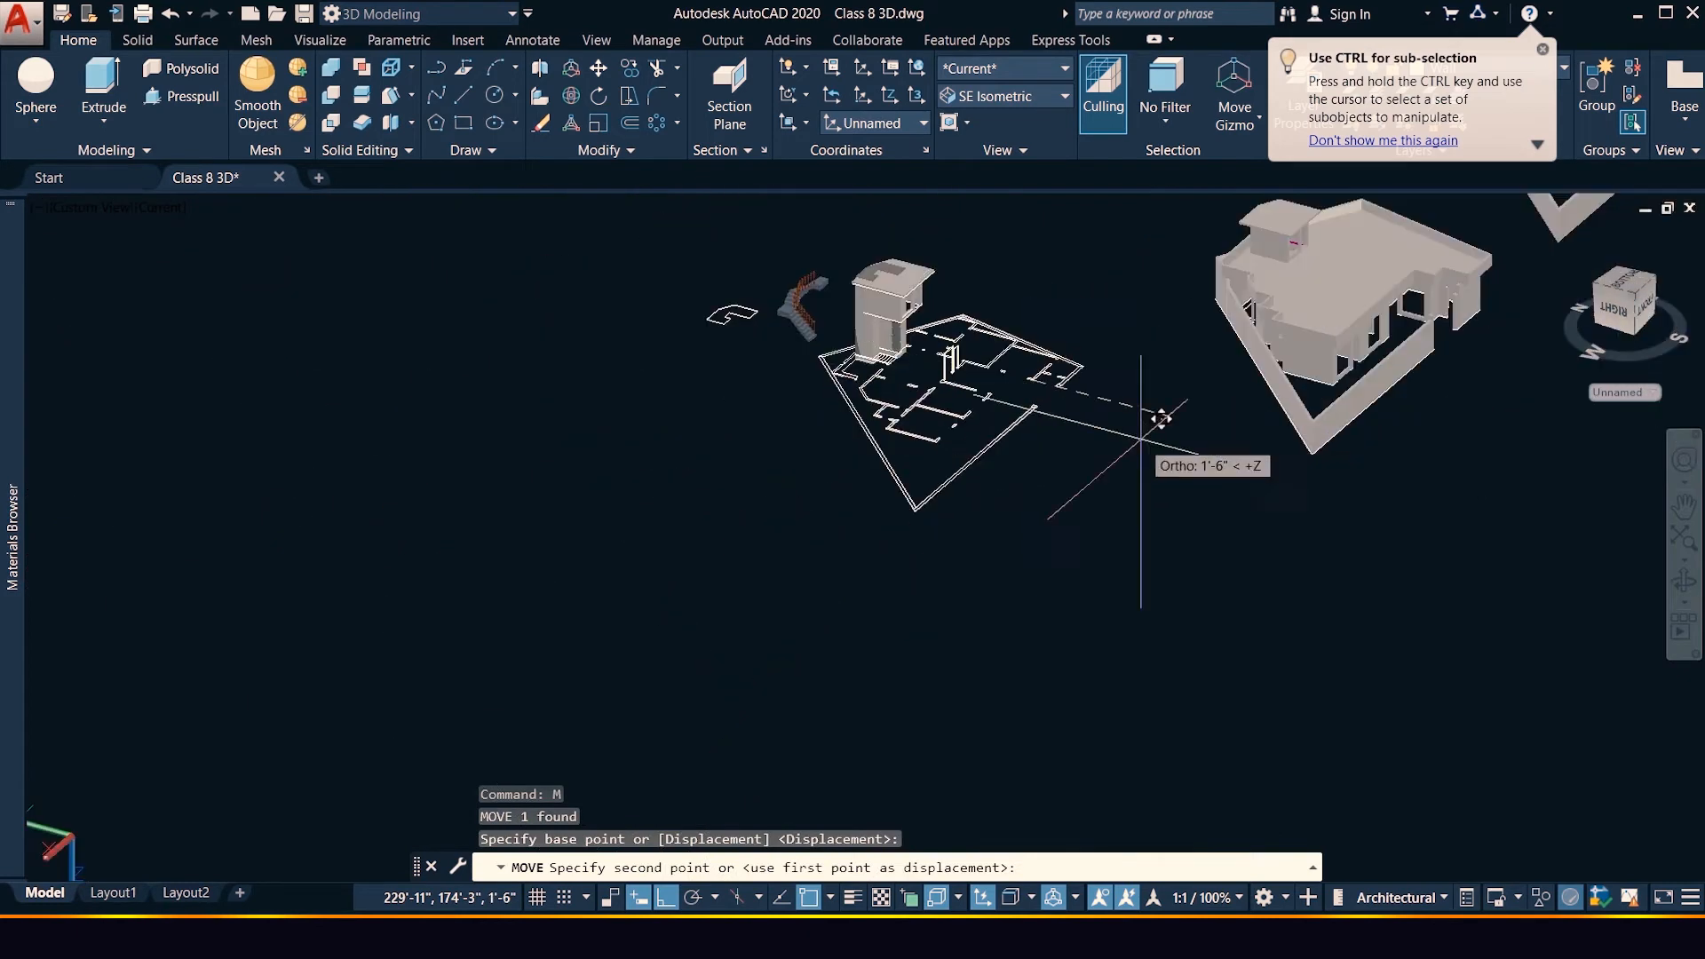
pyautogui.scroll(-5, 1423, 240)
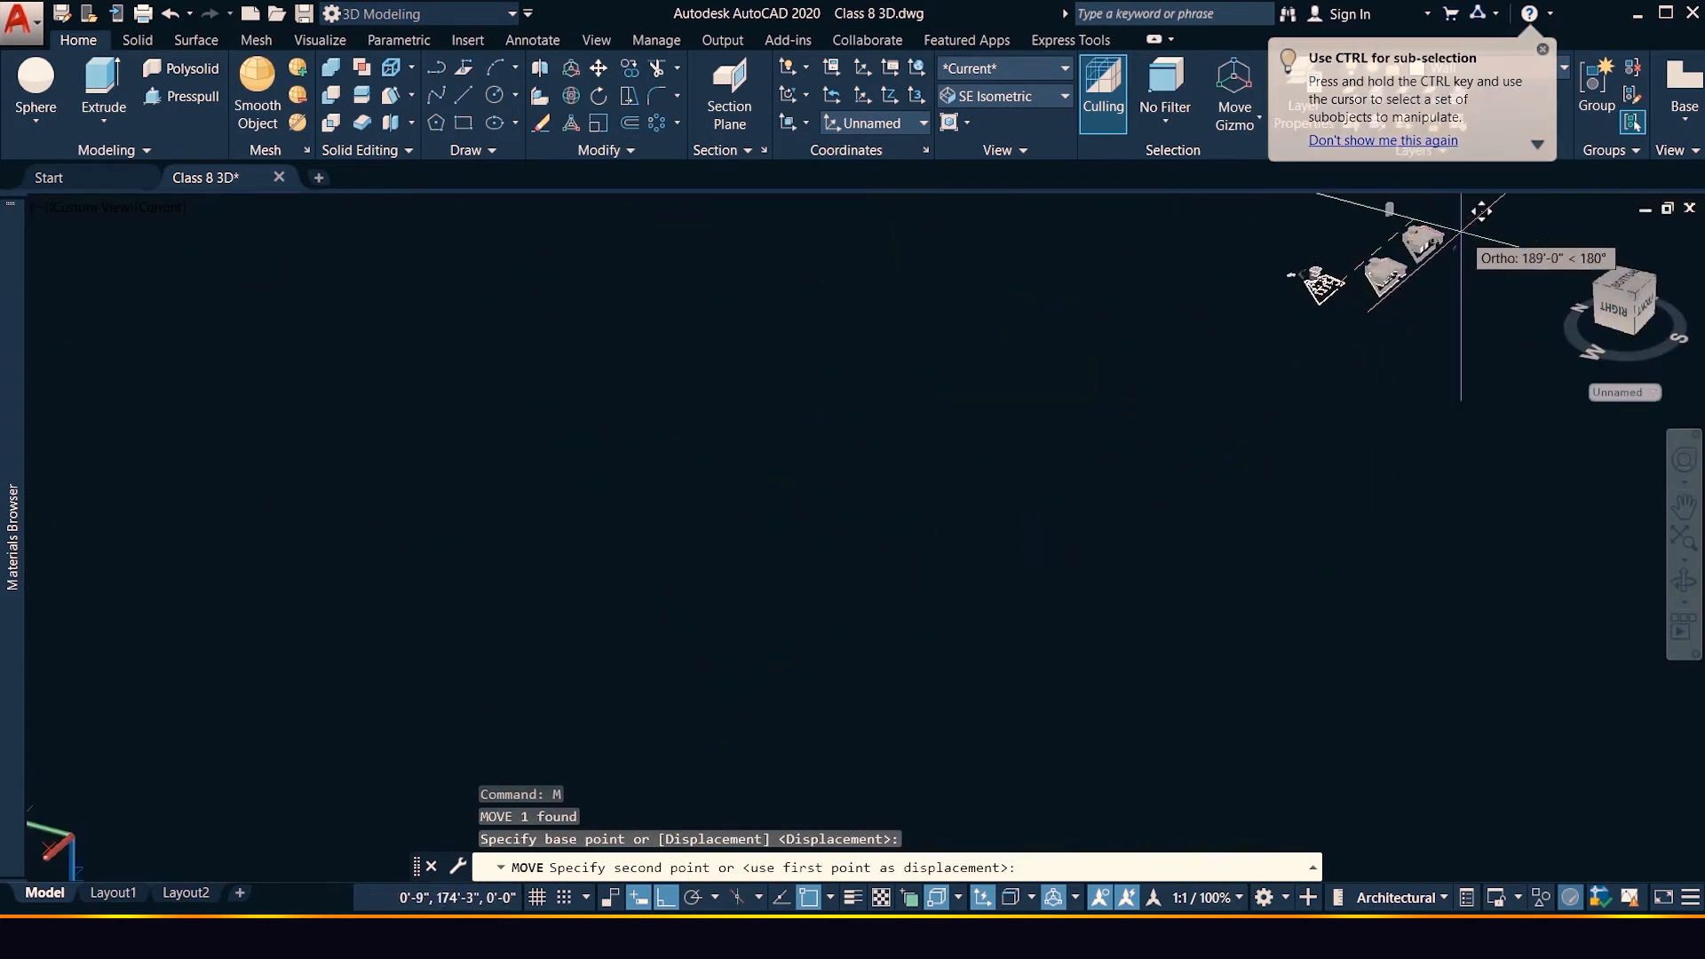
pyautogui.scroll(7, 1457, 228)
pyautogui.scroll(3, 1434, 236)
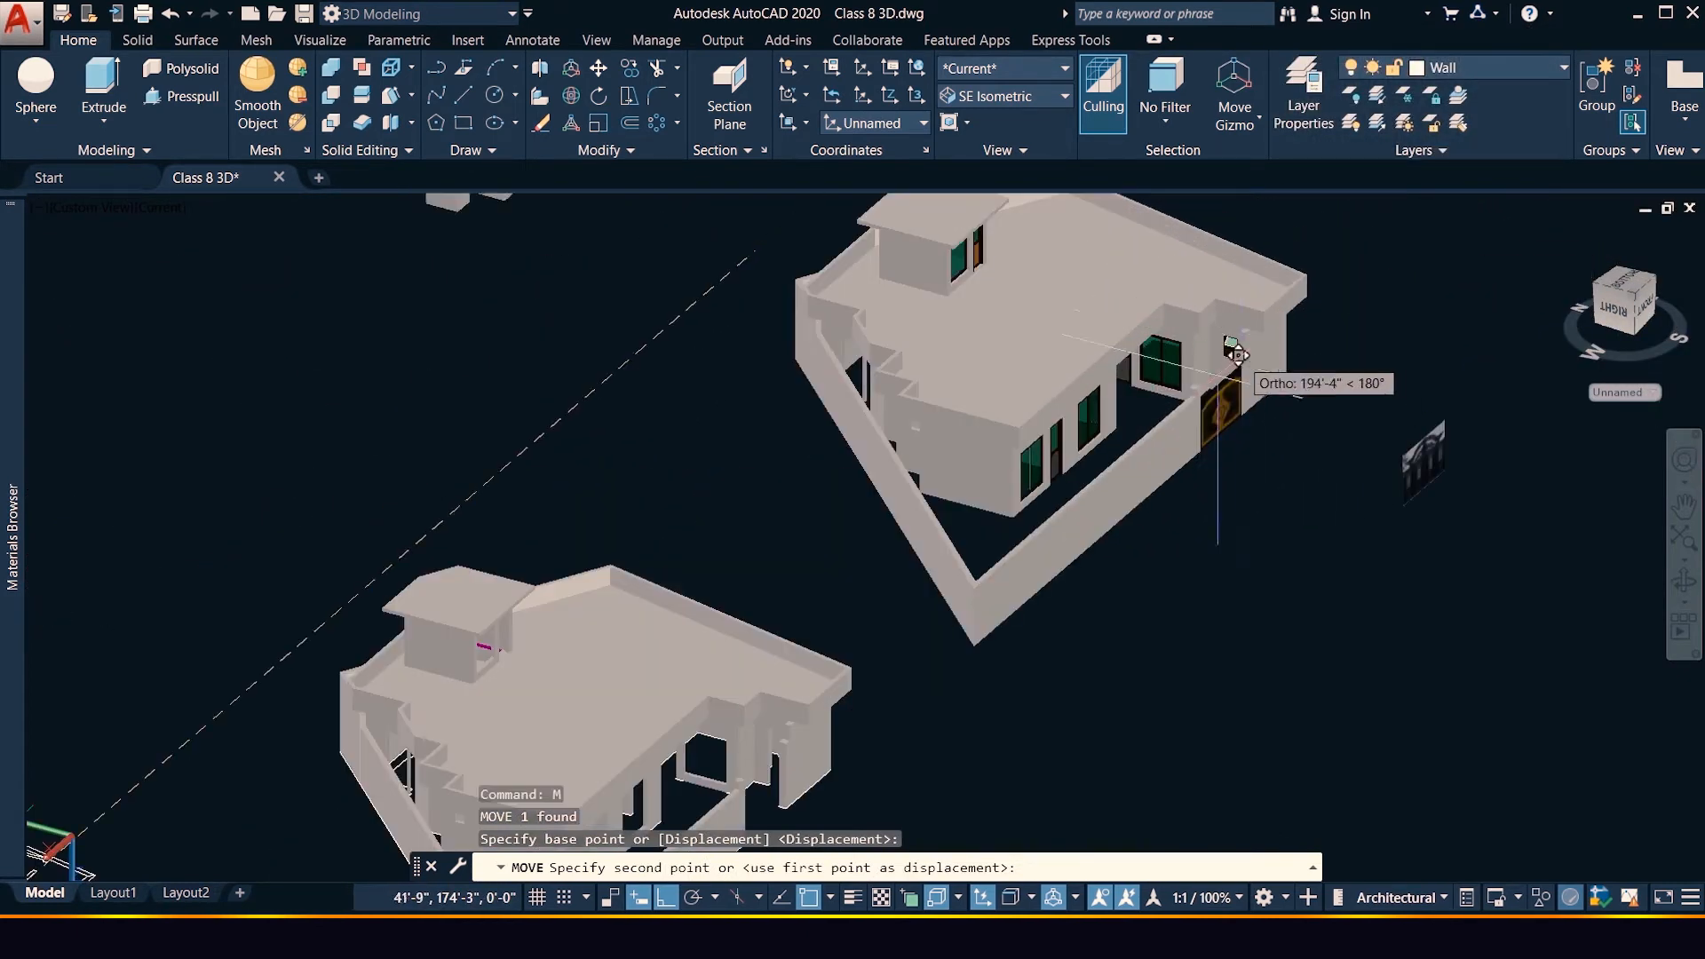
pyautogui.click(1684, 581)
pyautogui.moveTo(1210, 435); pyautogui.dragTo(1210, 461)
pyautogui.scroll(6, 1070, 255)
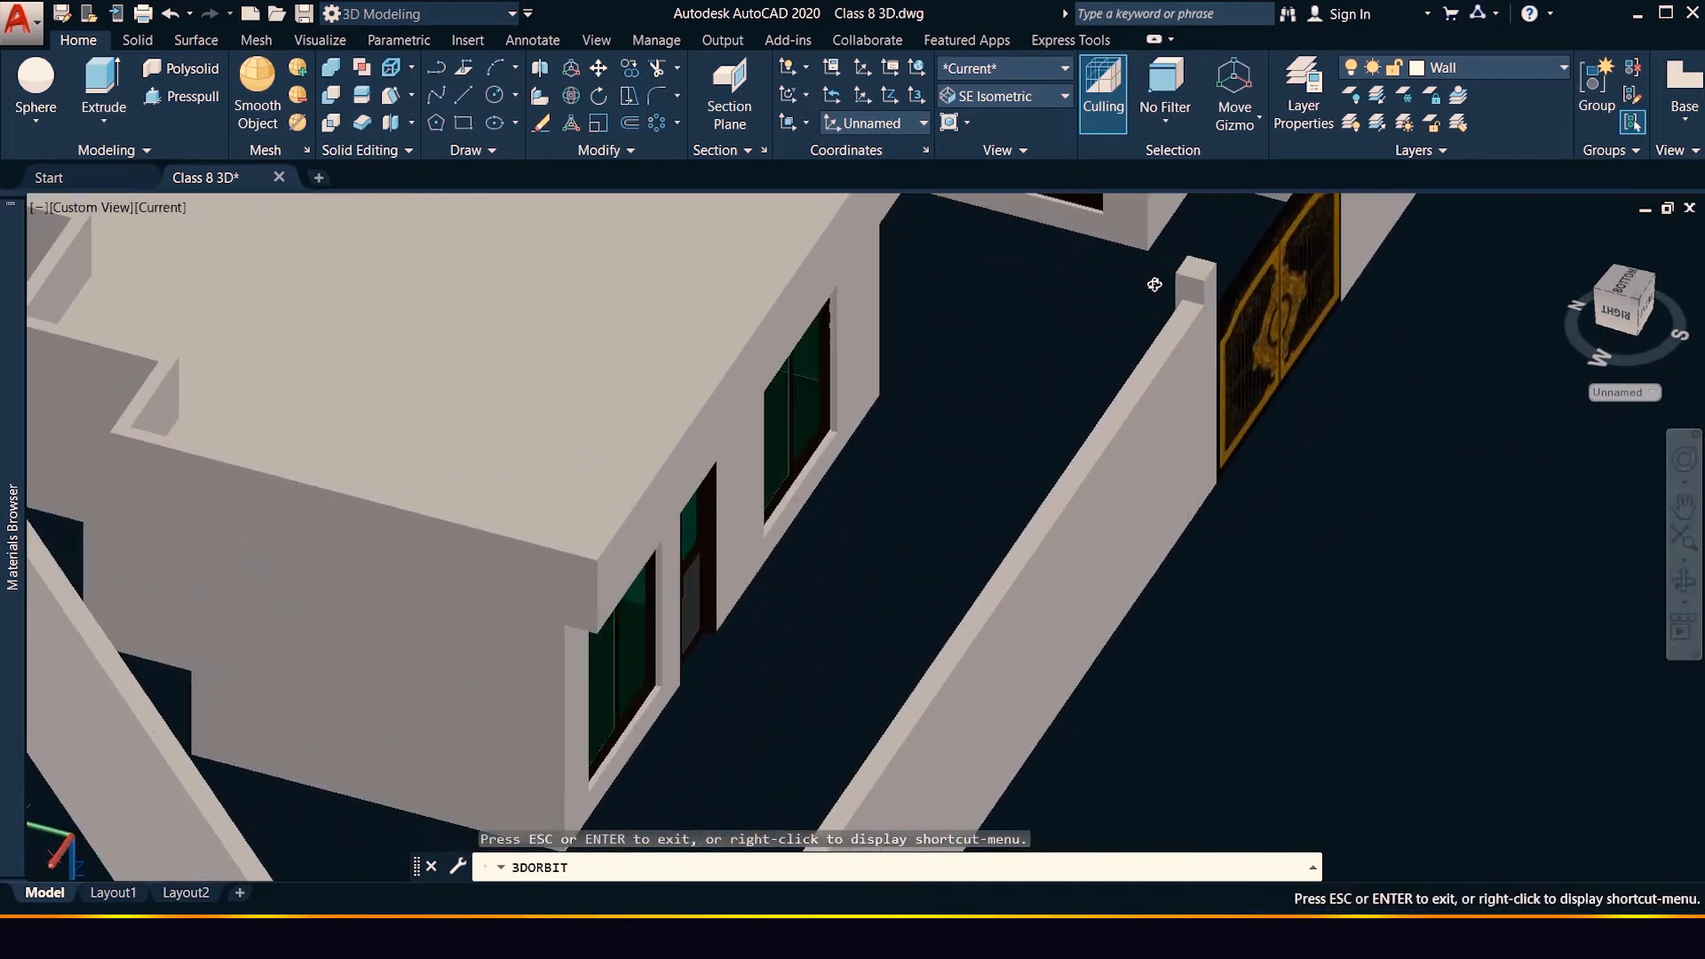
pyautogui.scroll(-5, 1154, 300)
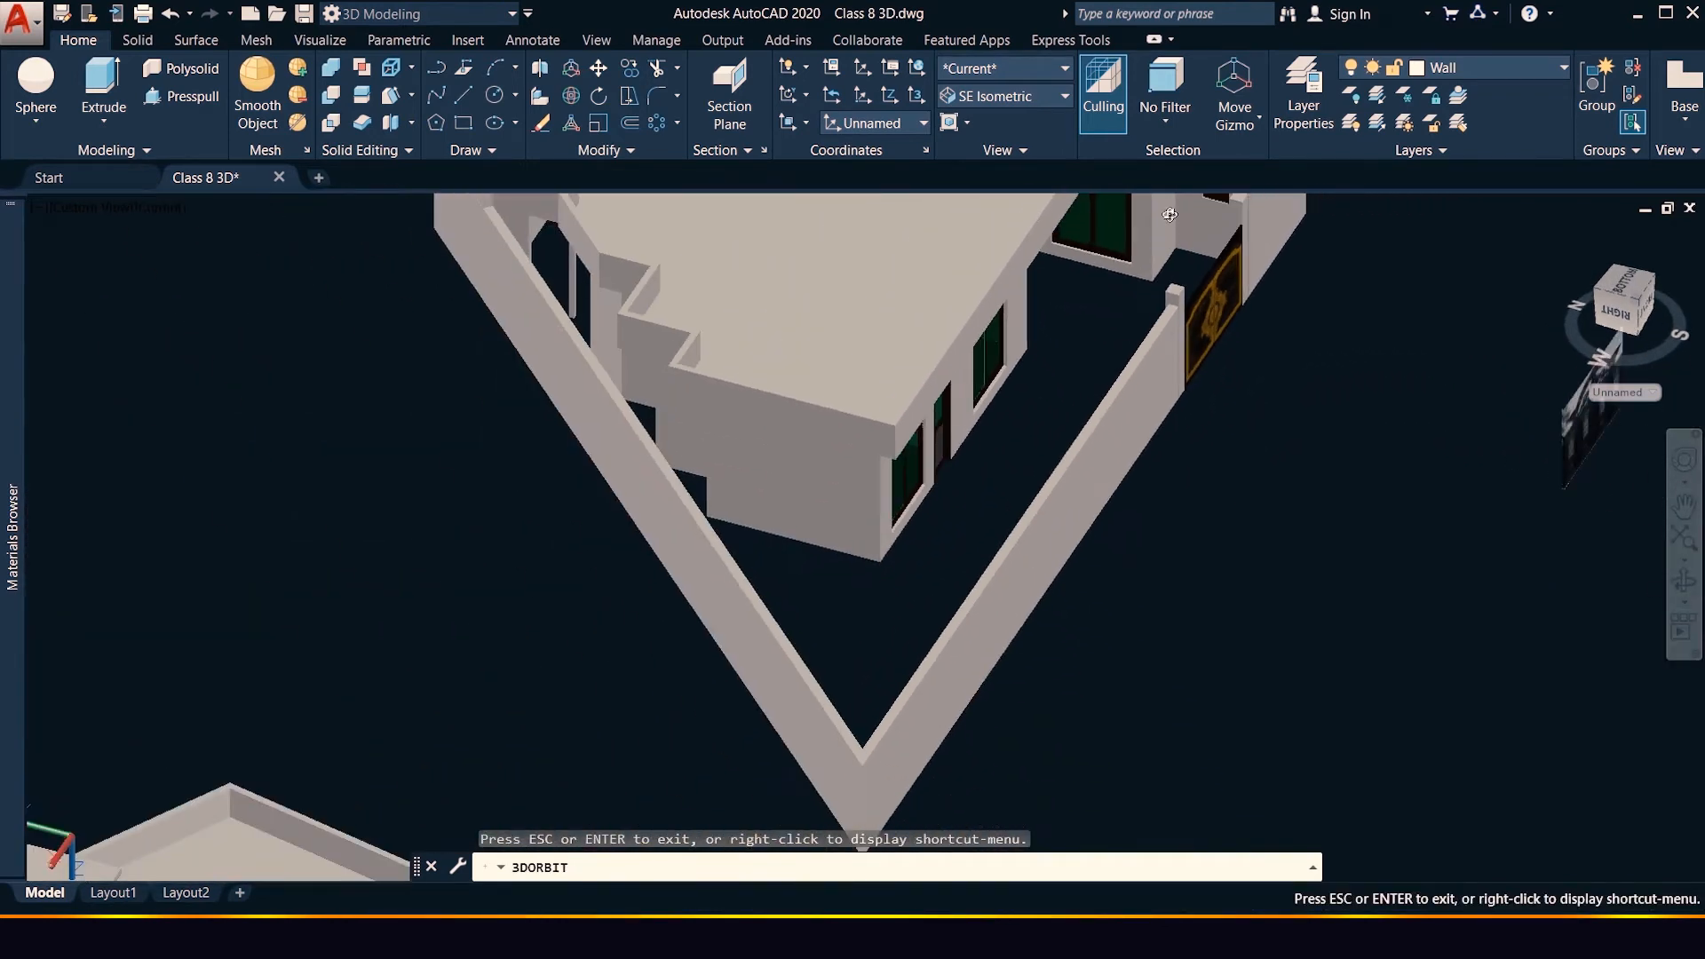
pyautogui.scroll(5, 1159, 329)
pyautogui.press('Escape')
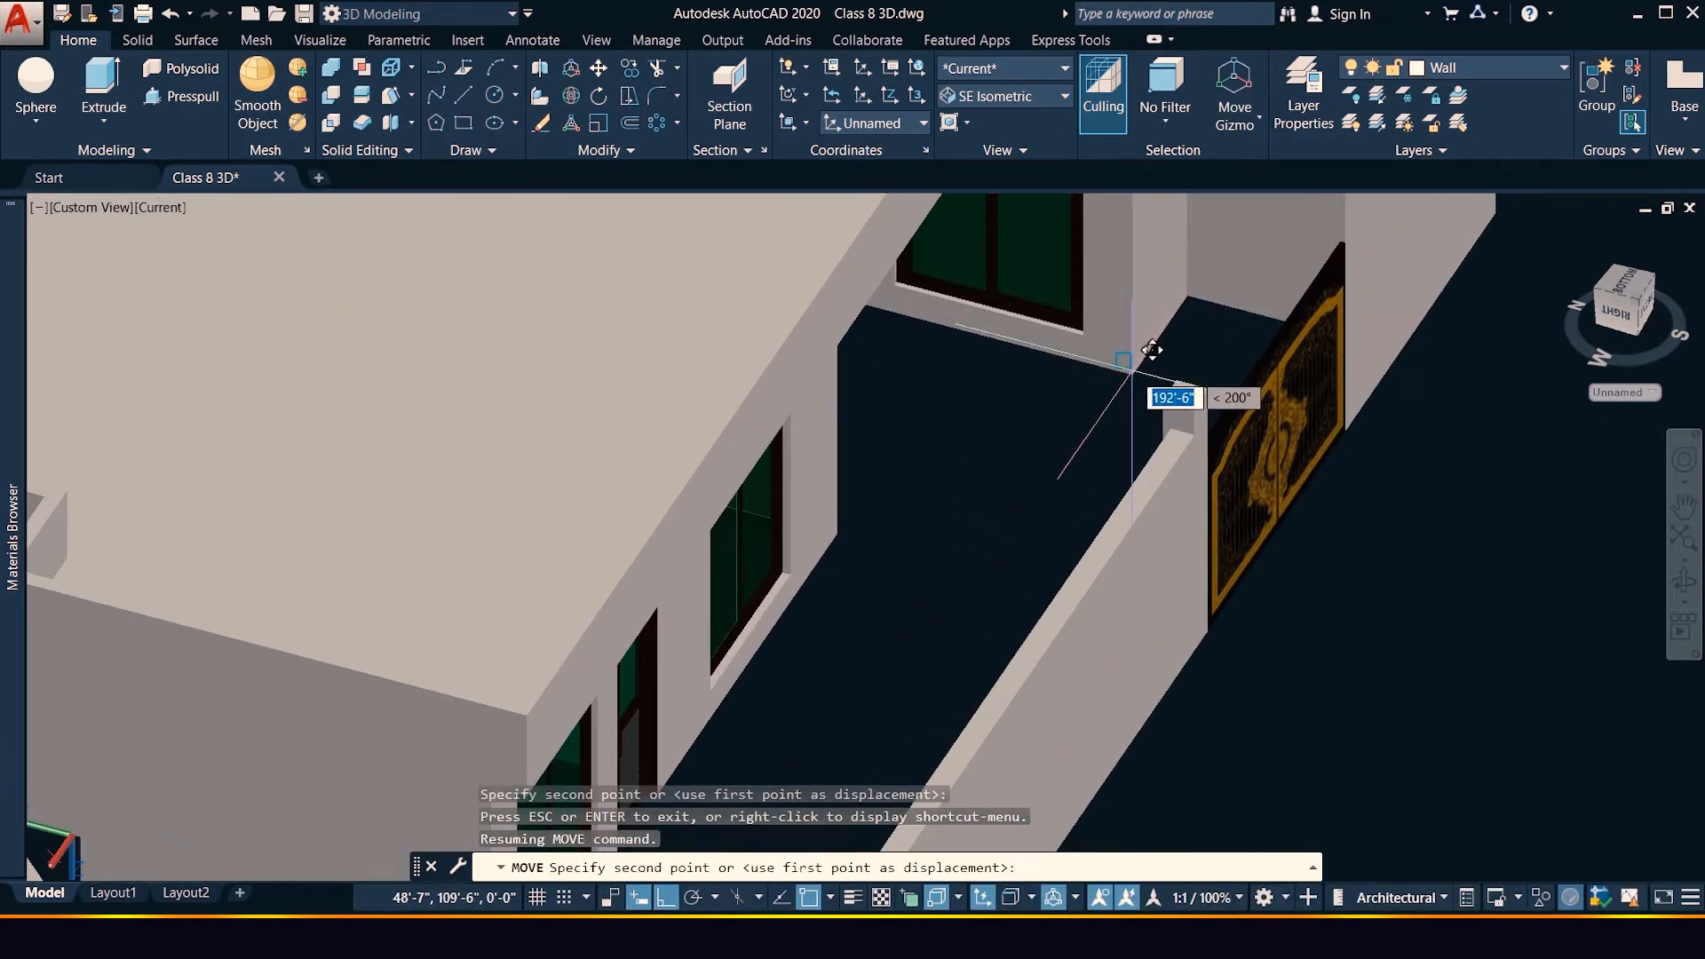
pyautogui.click(1132, 375)
pyautogui.scroll(-6, 1065, 446)
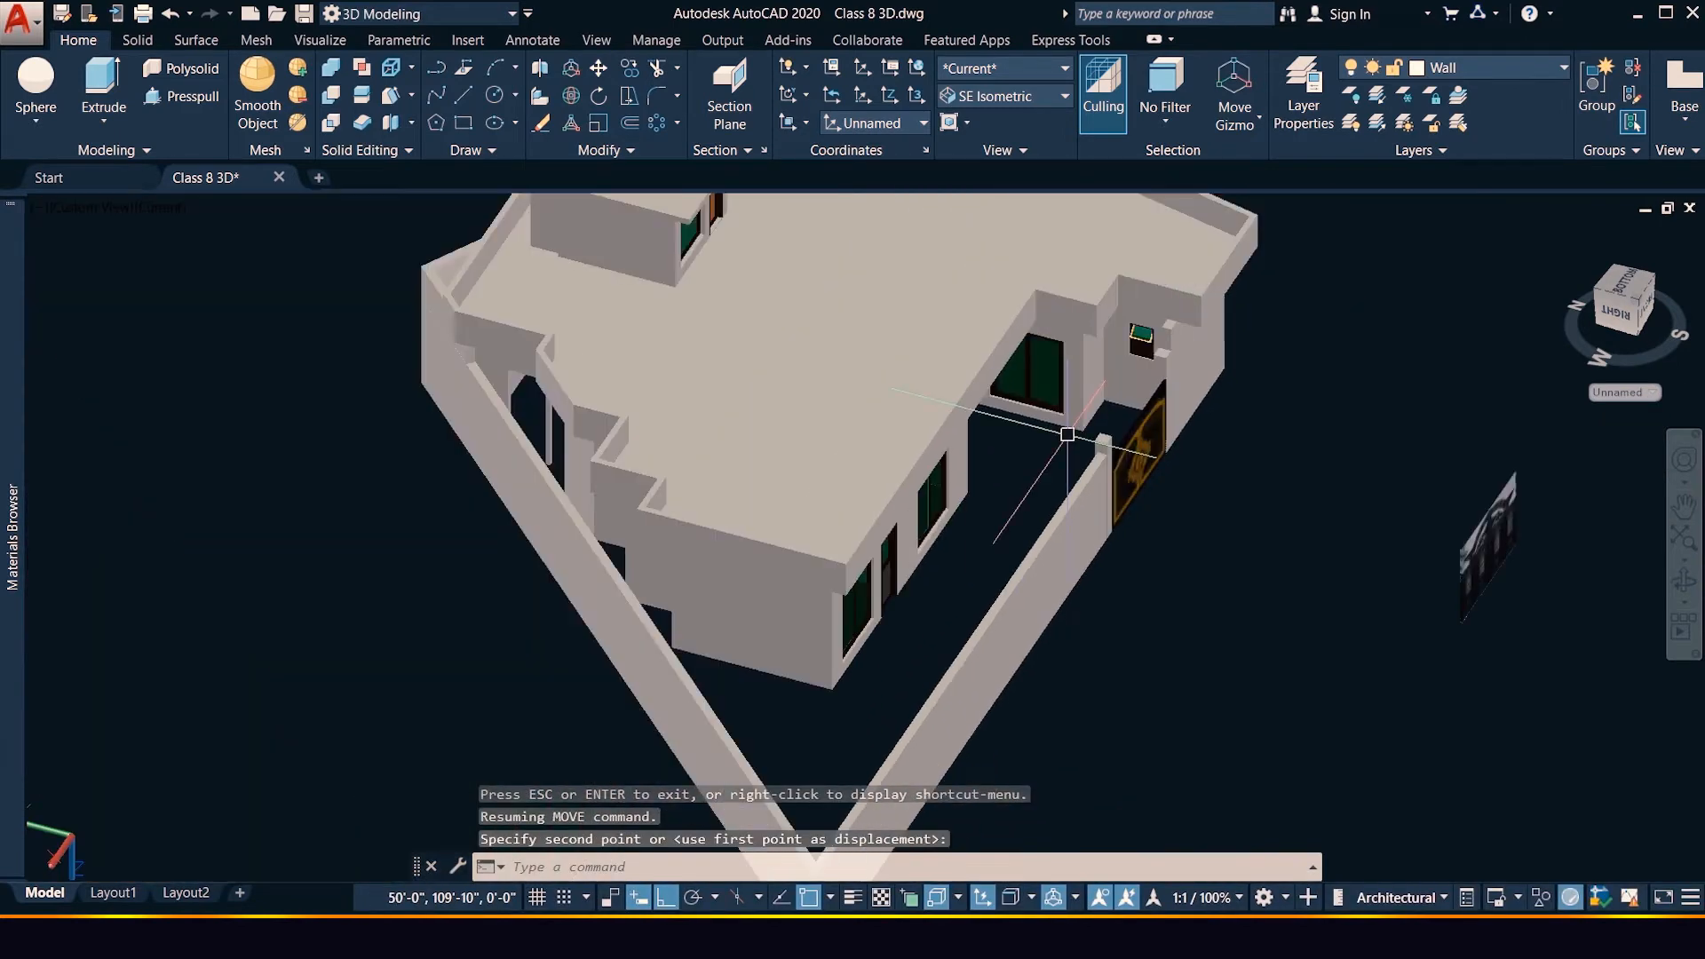
# Hide the rooftop room's roof and walls and the main roof slab to check the staircase solid's position, and end the object isolation
pyautogui.scroll(6, 621, 255)
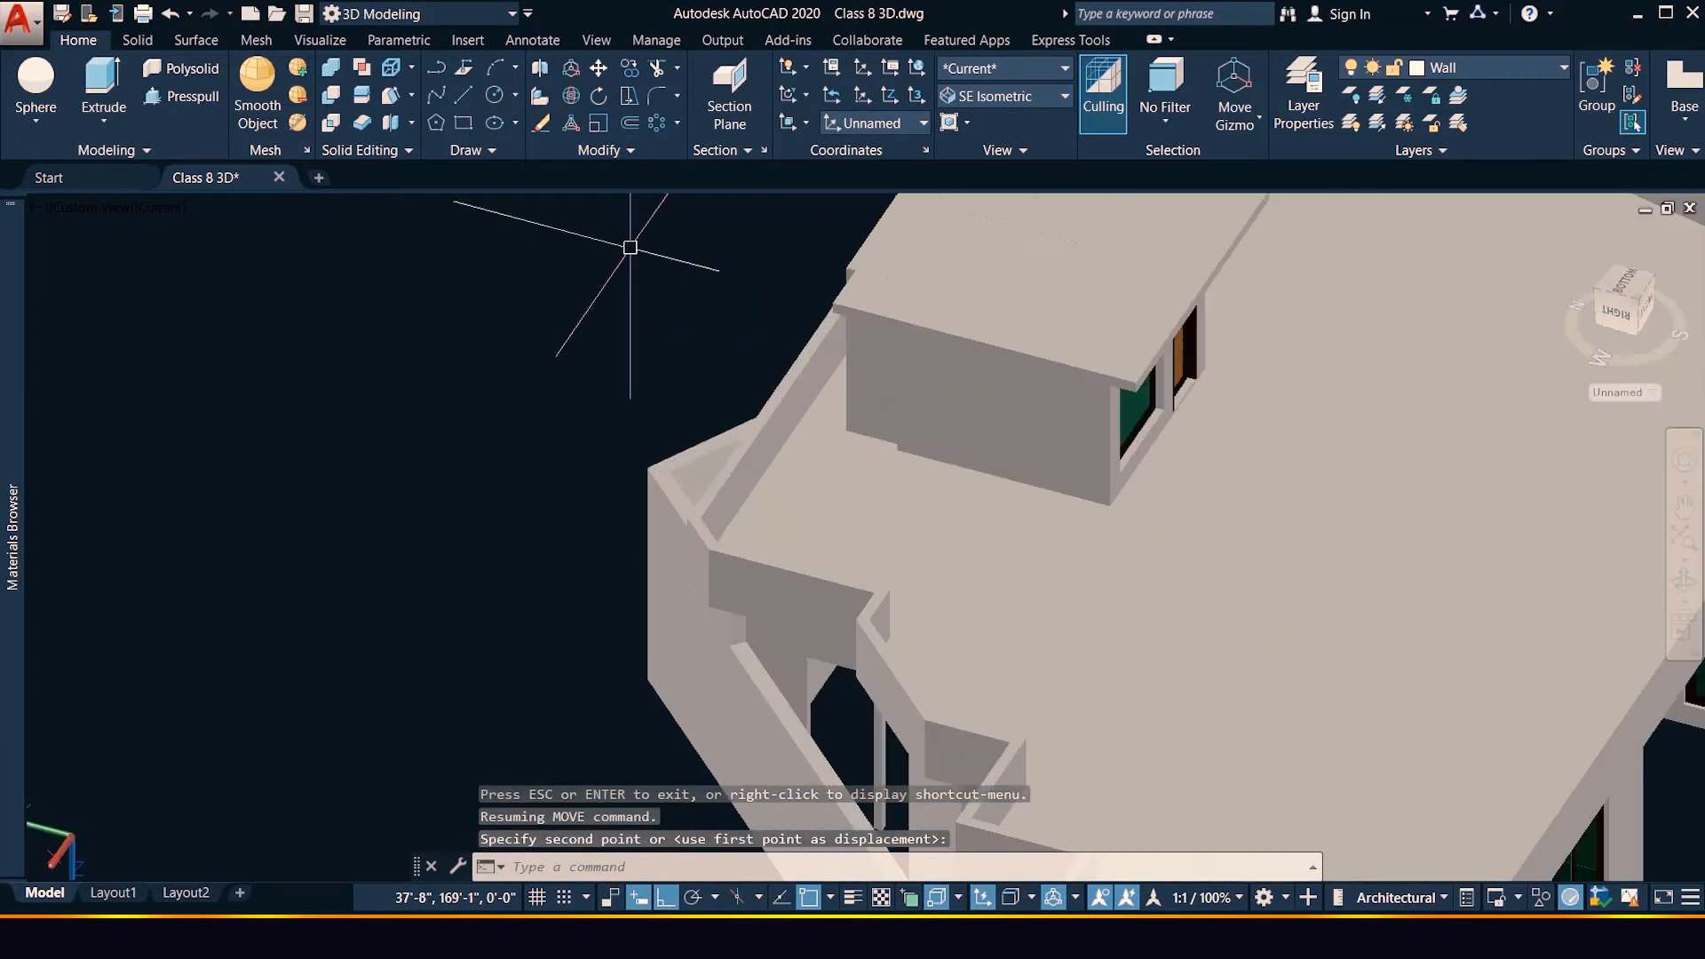
pyautogui.press('Escape')
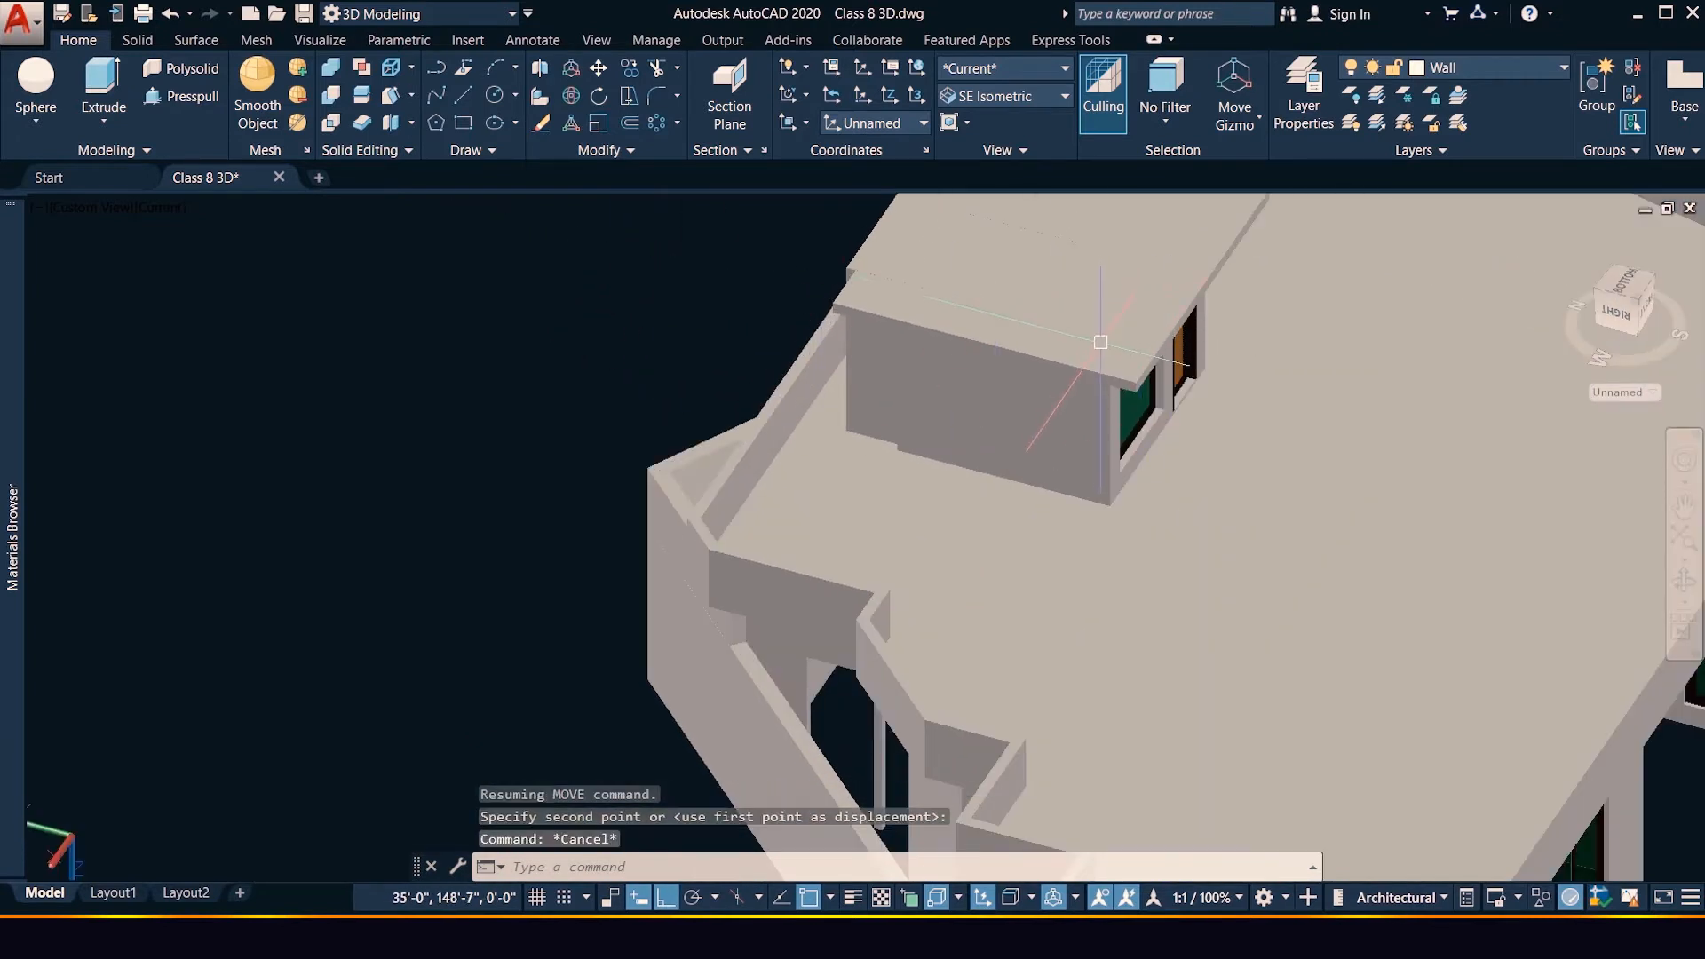
pyautogui.click(1101, 326)
pyautogui.click(1128, 430)
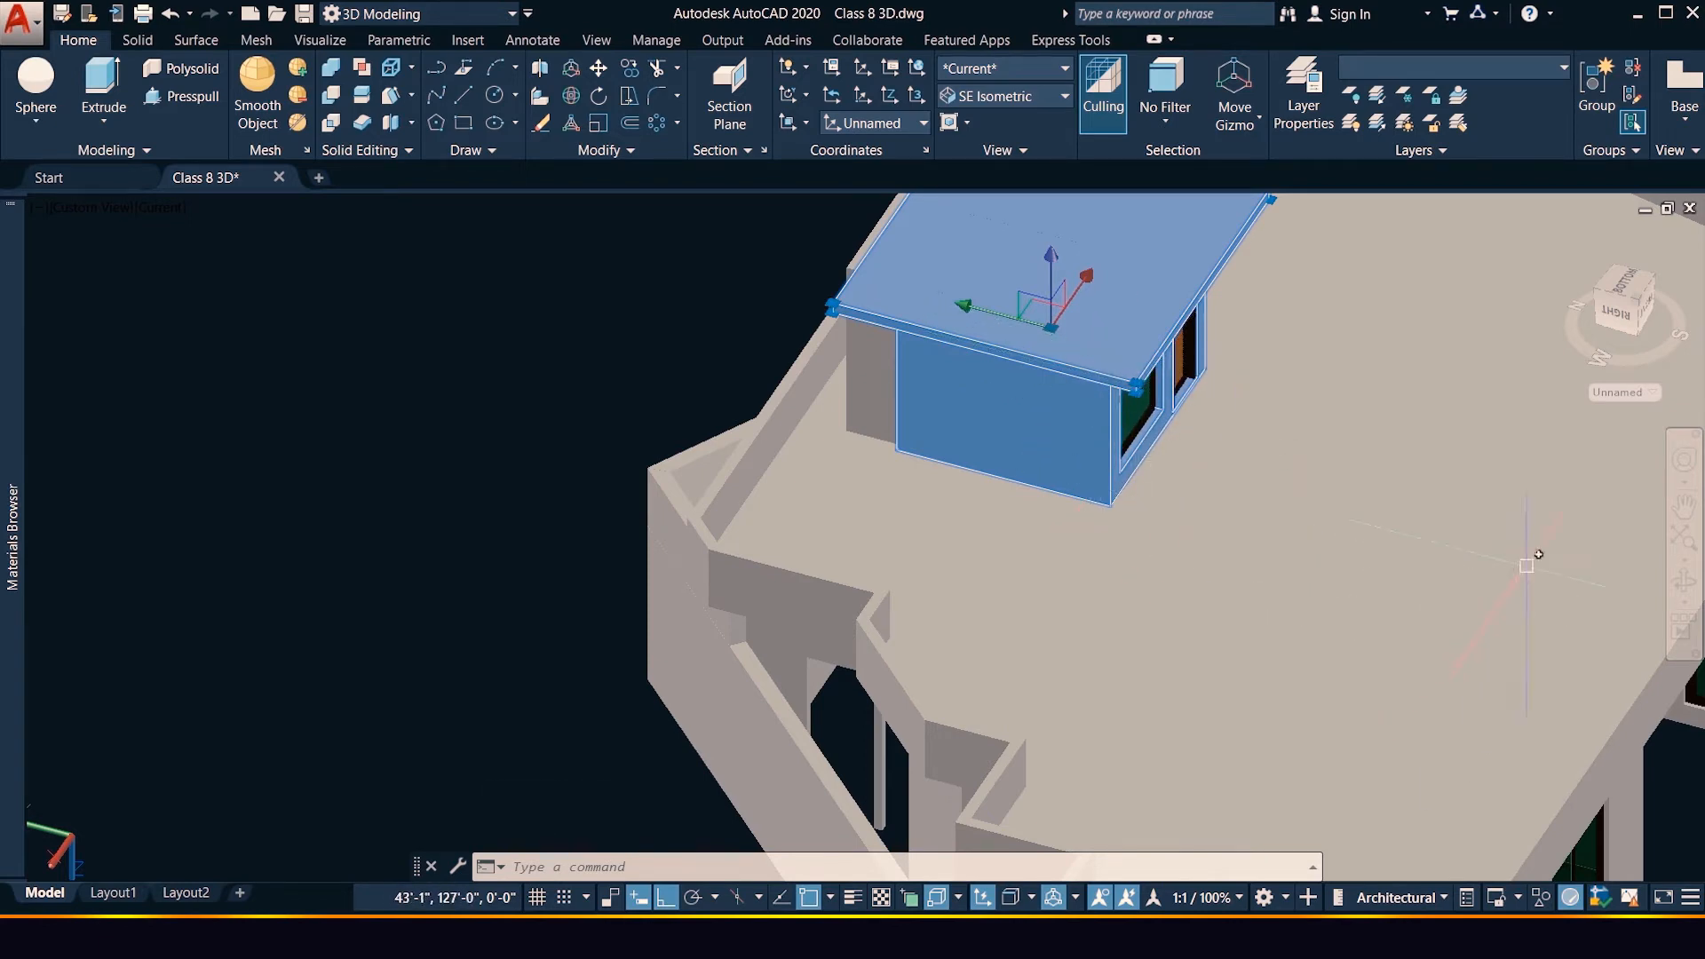
pyautogui.click(1407, 750)
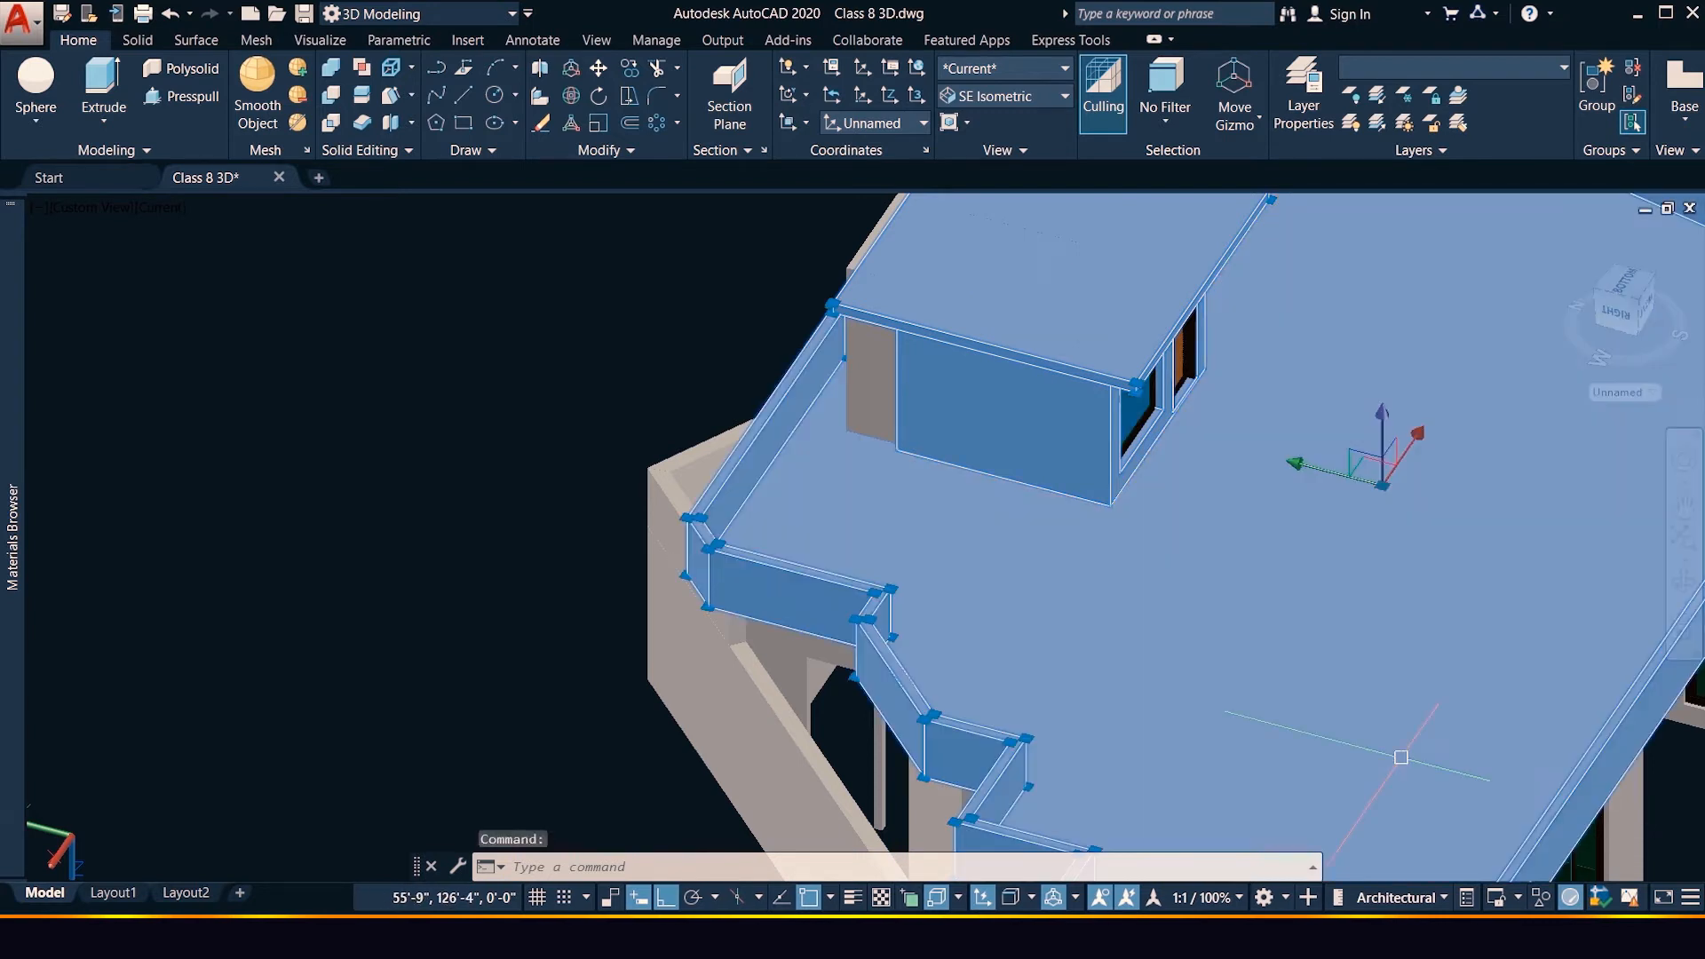
pyautogui.click(1540, 904)
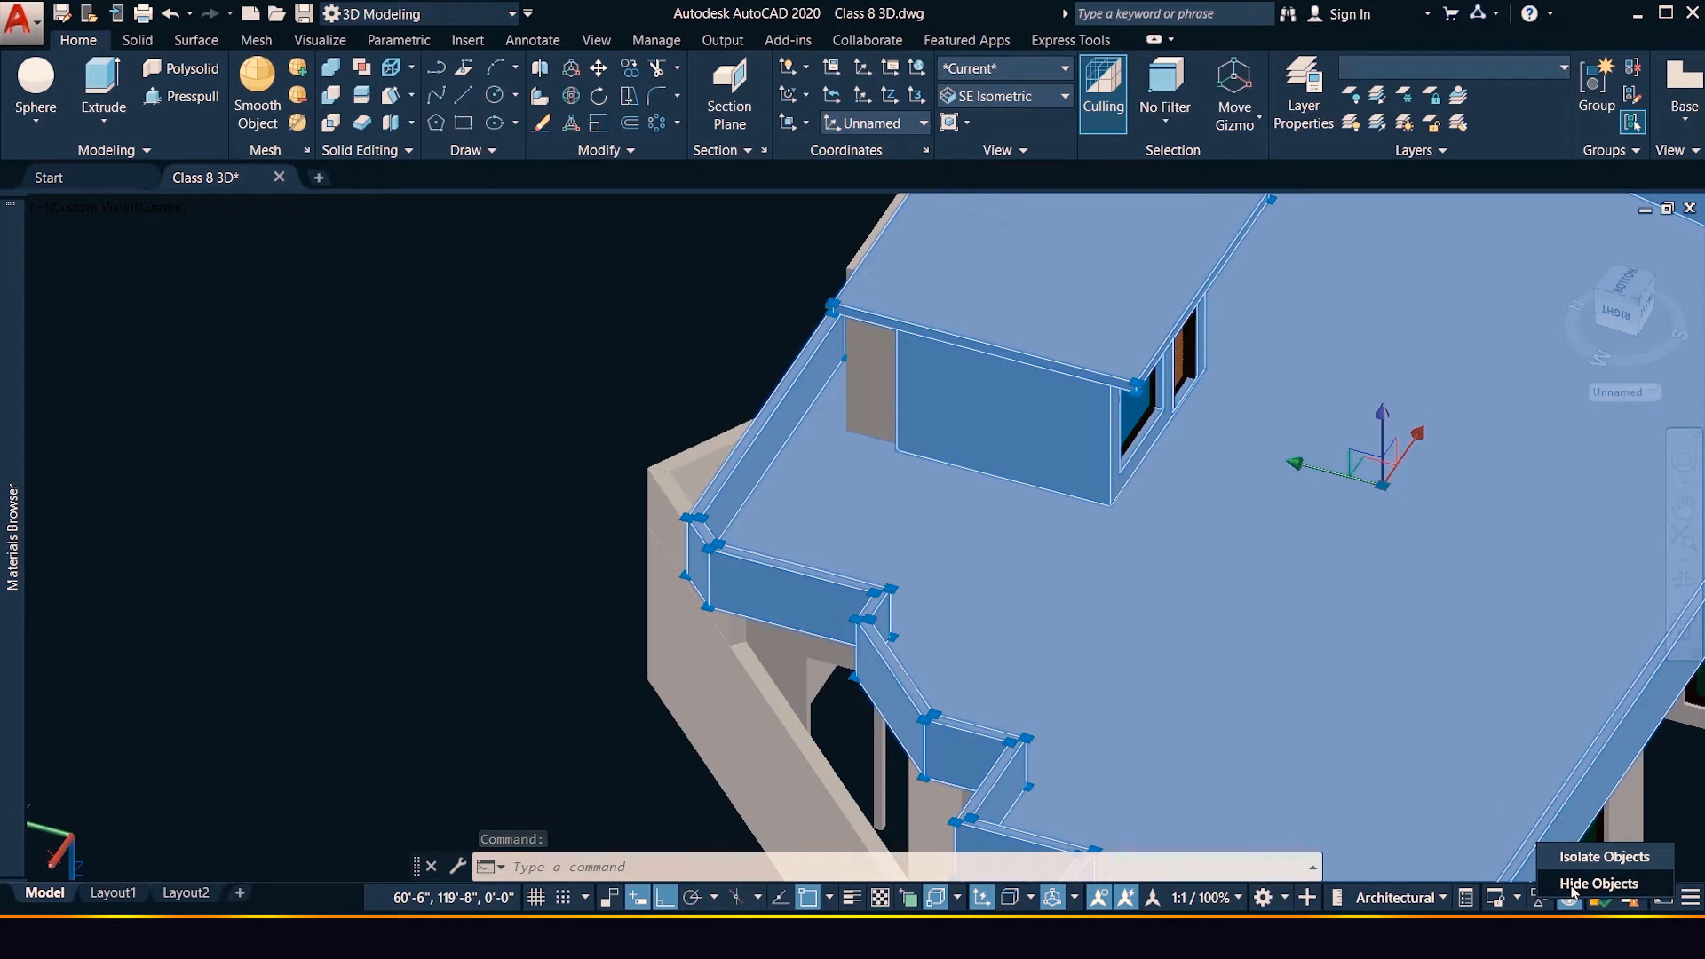
pyautogui.click(1572, 885)
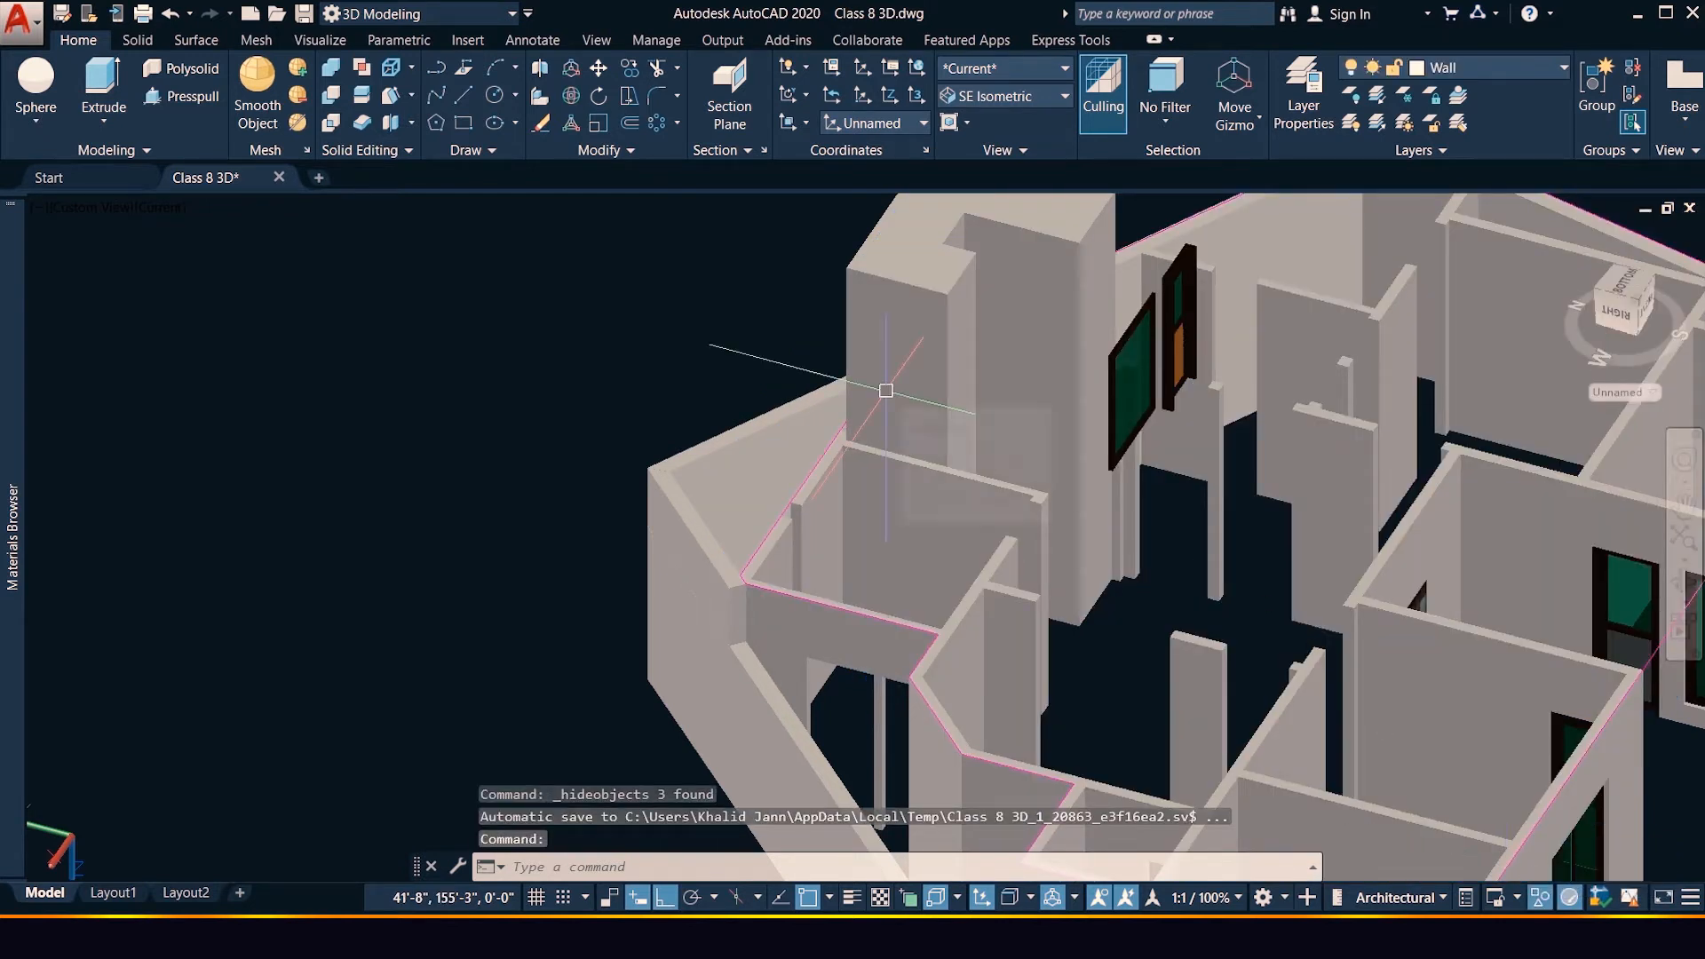
pyautogui.click(1540, 901)
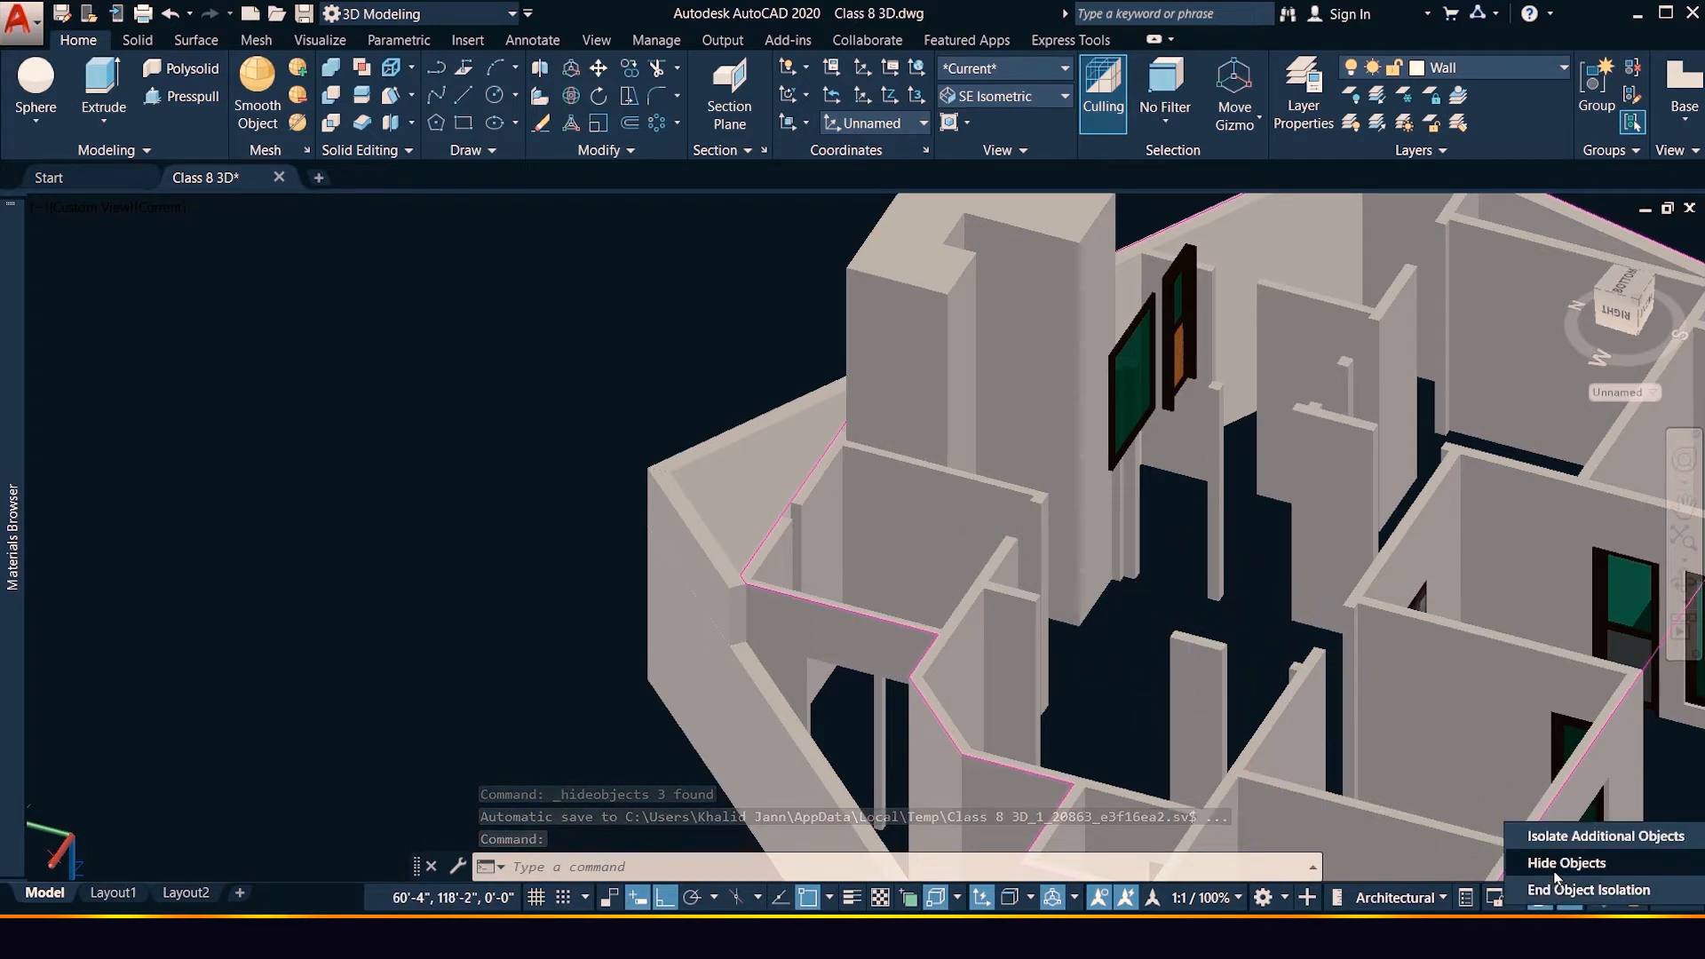
pyautogui.click(1556, 889)
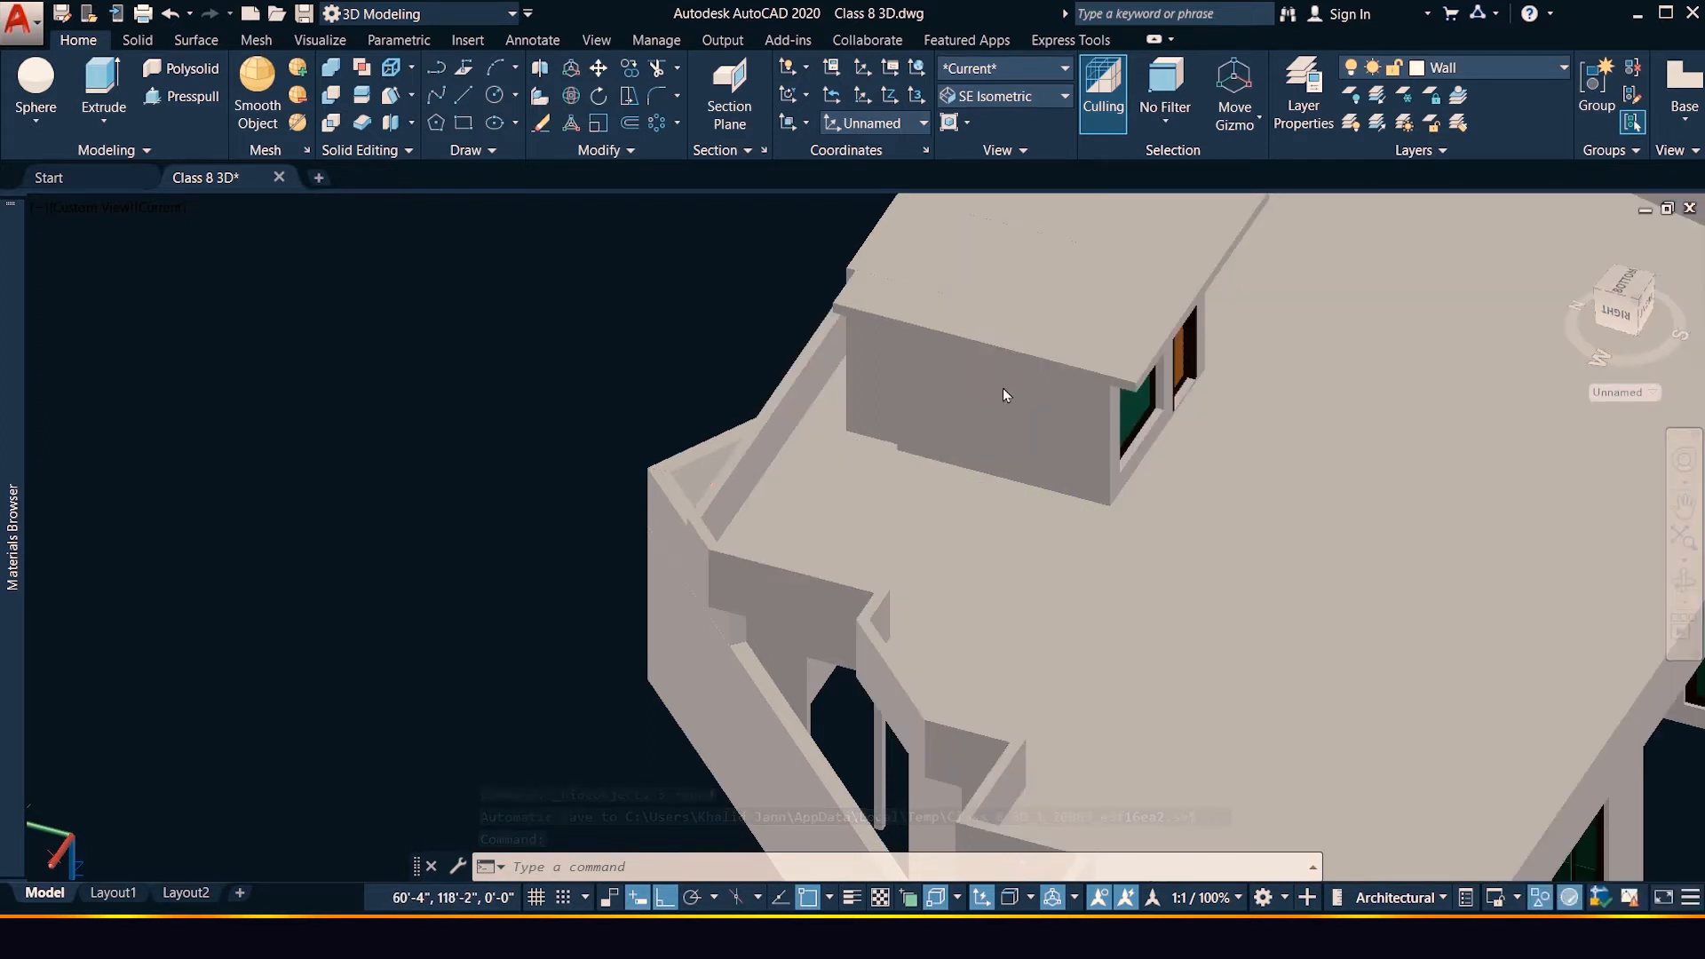
# Hide the walls and roof of the rooftop room to expose the staircase solid on the main roof slab
pyautogui.click(1040, 397)
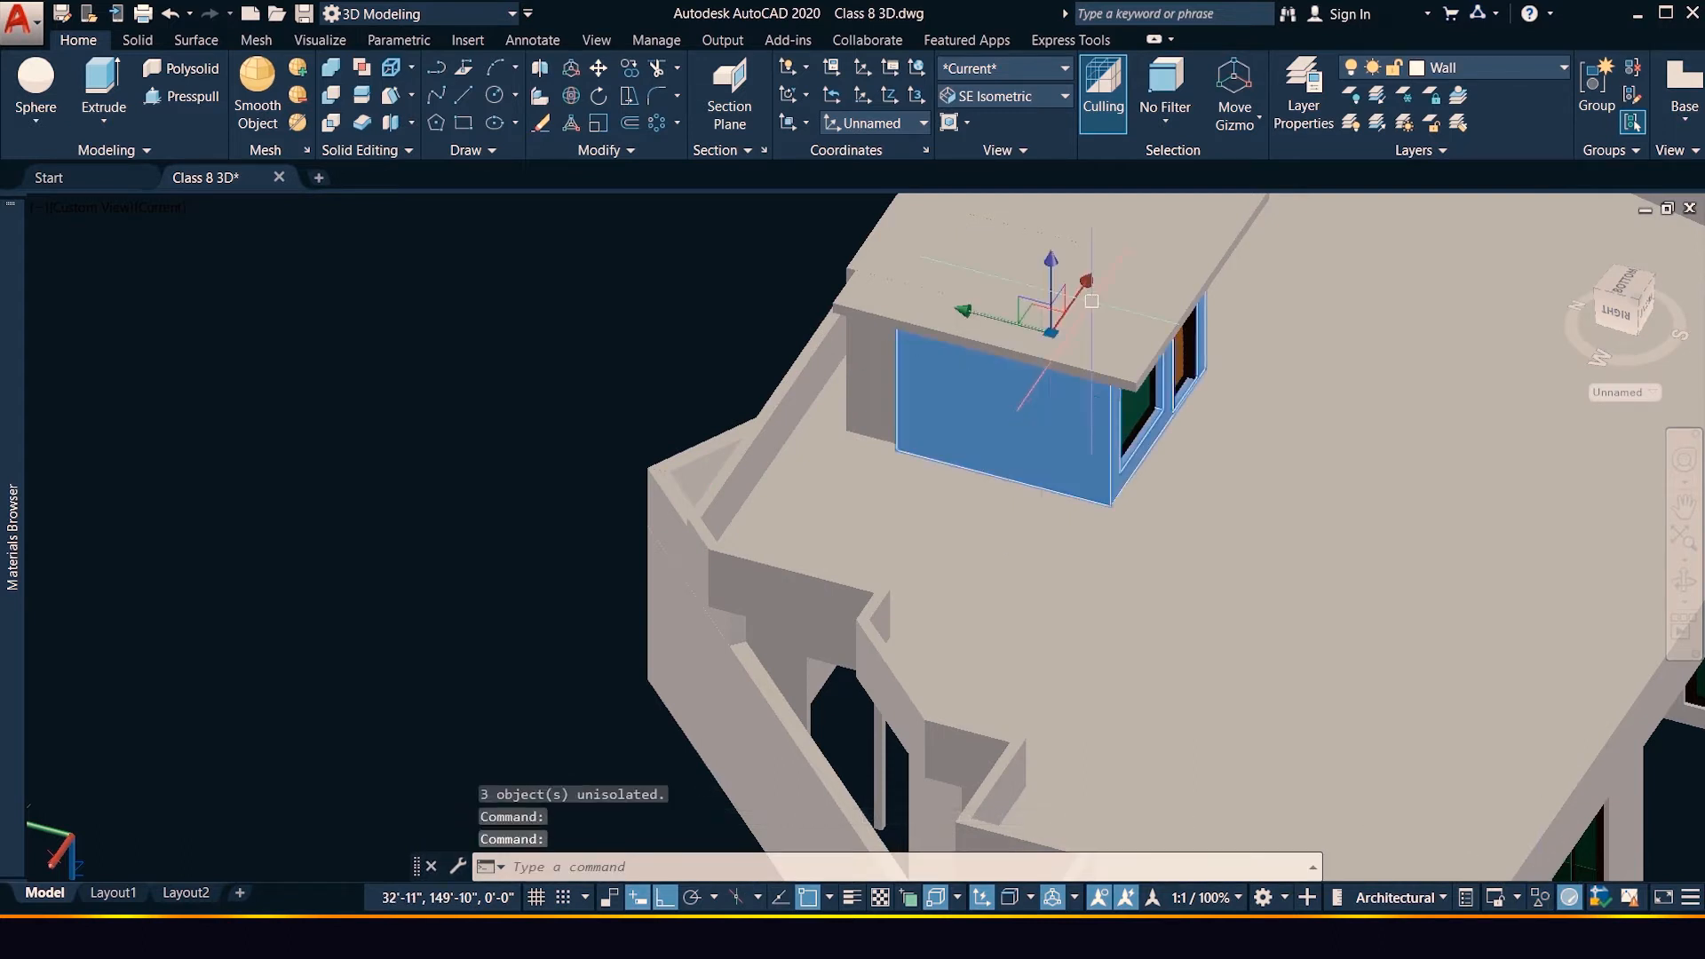
pyautogui.press('Delete')
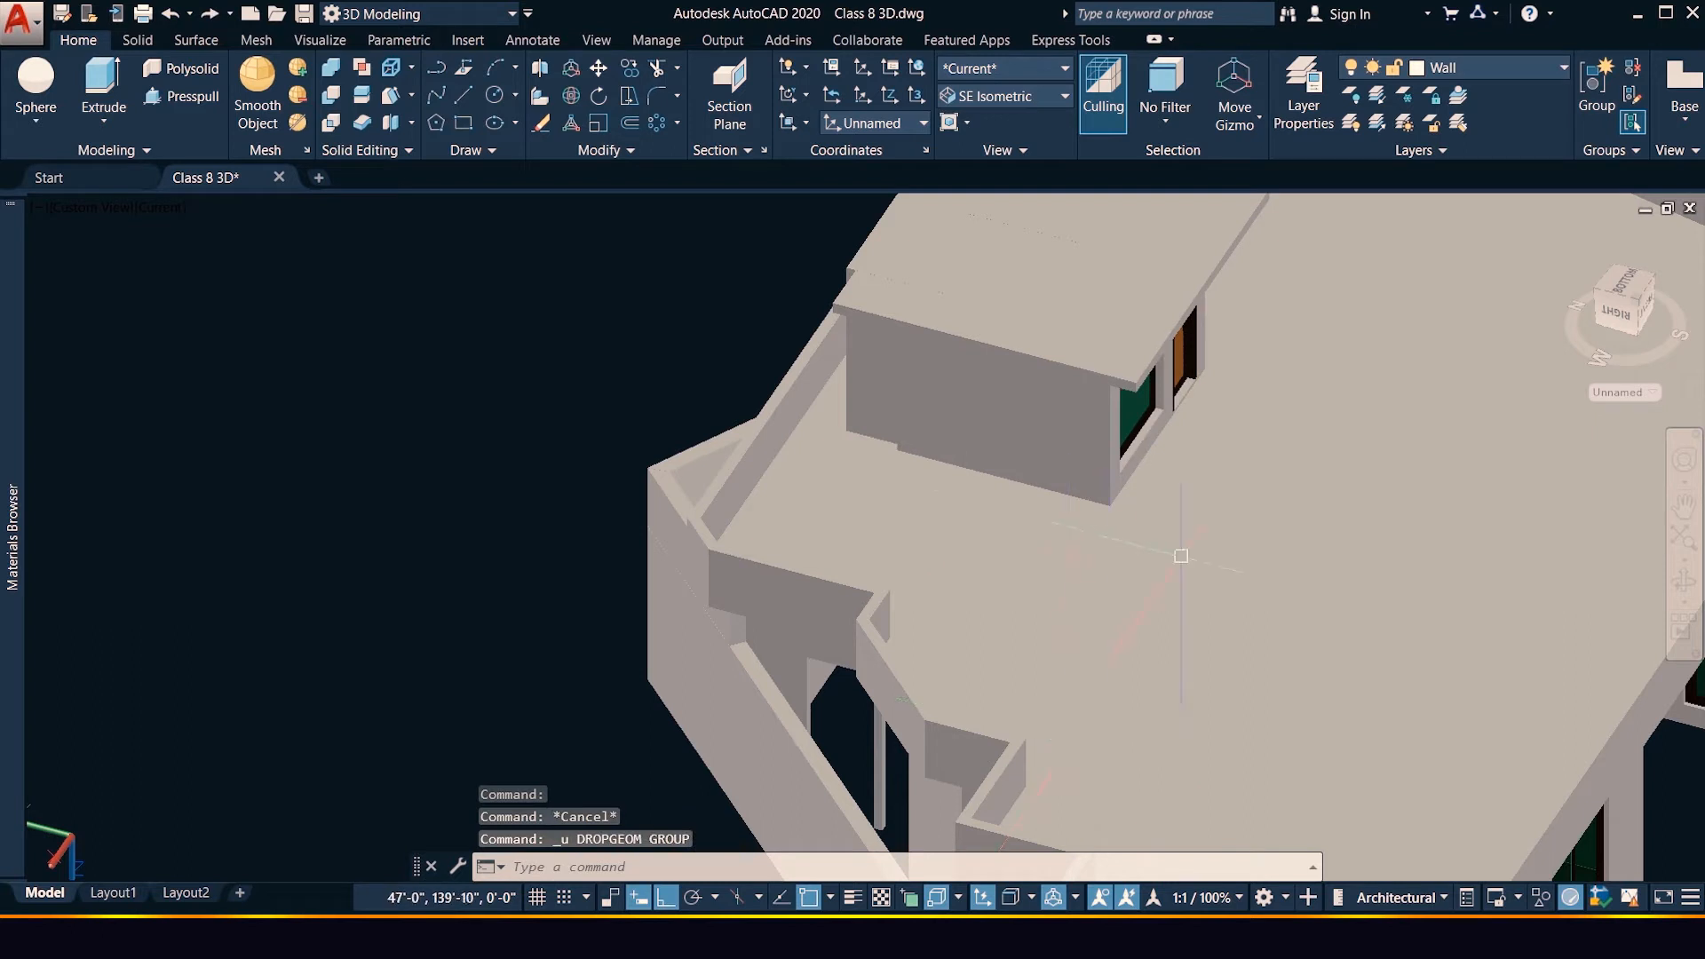
pyautogui.click(1093, 393)
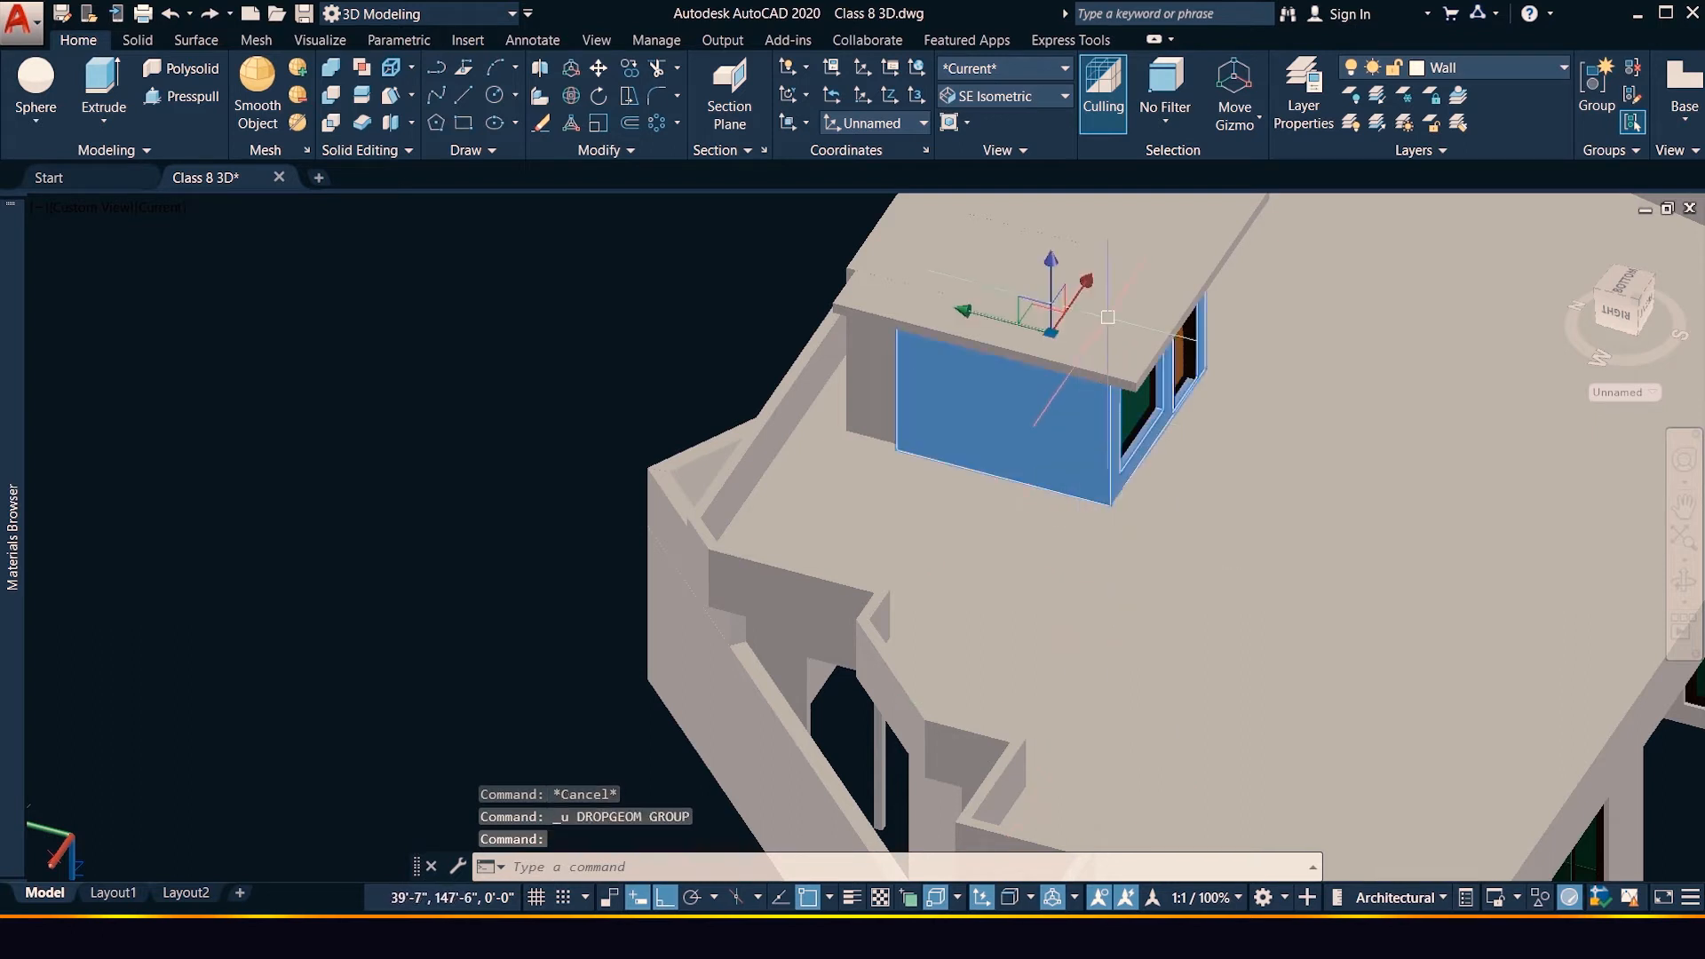
pyautogui.click(1123, 256)
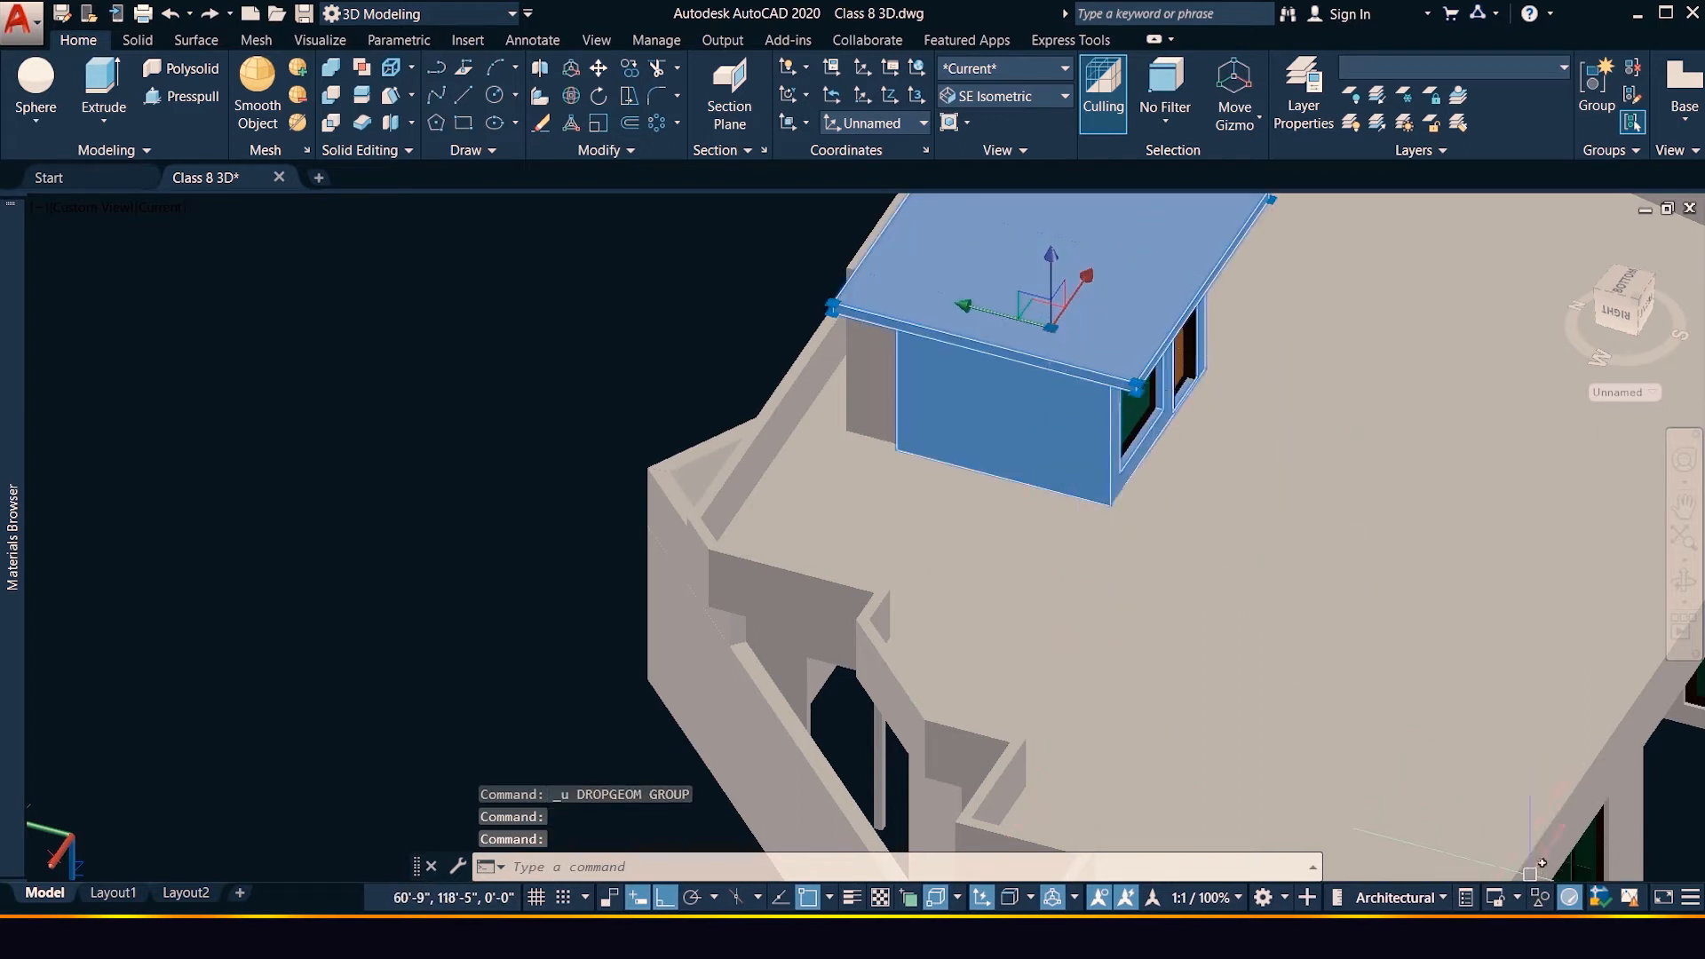
pyautogui.click(1539, 899)
pyautogui.click(1555, 890)
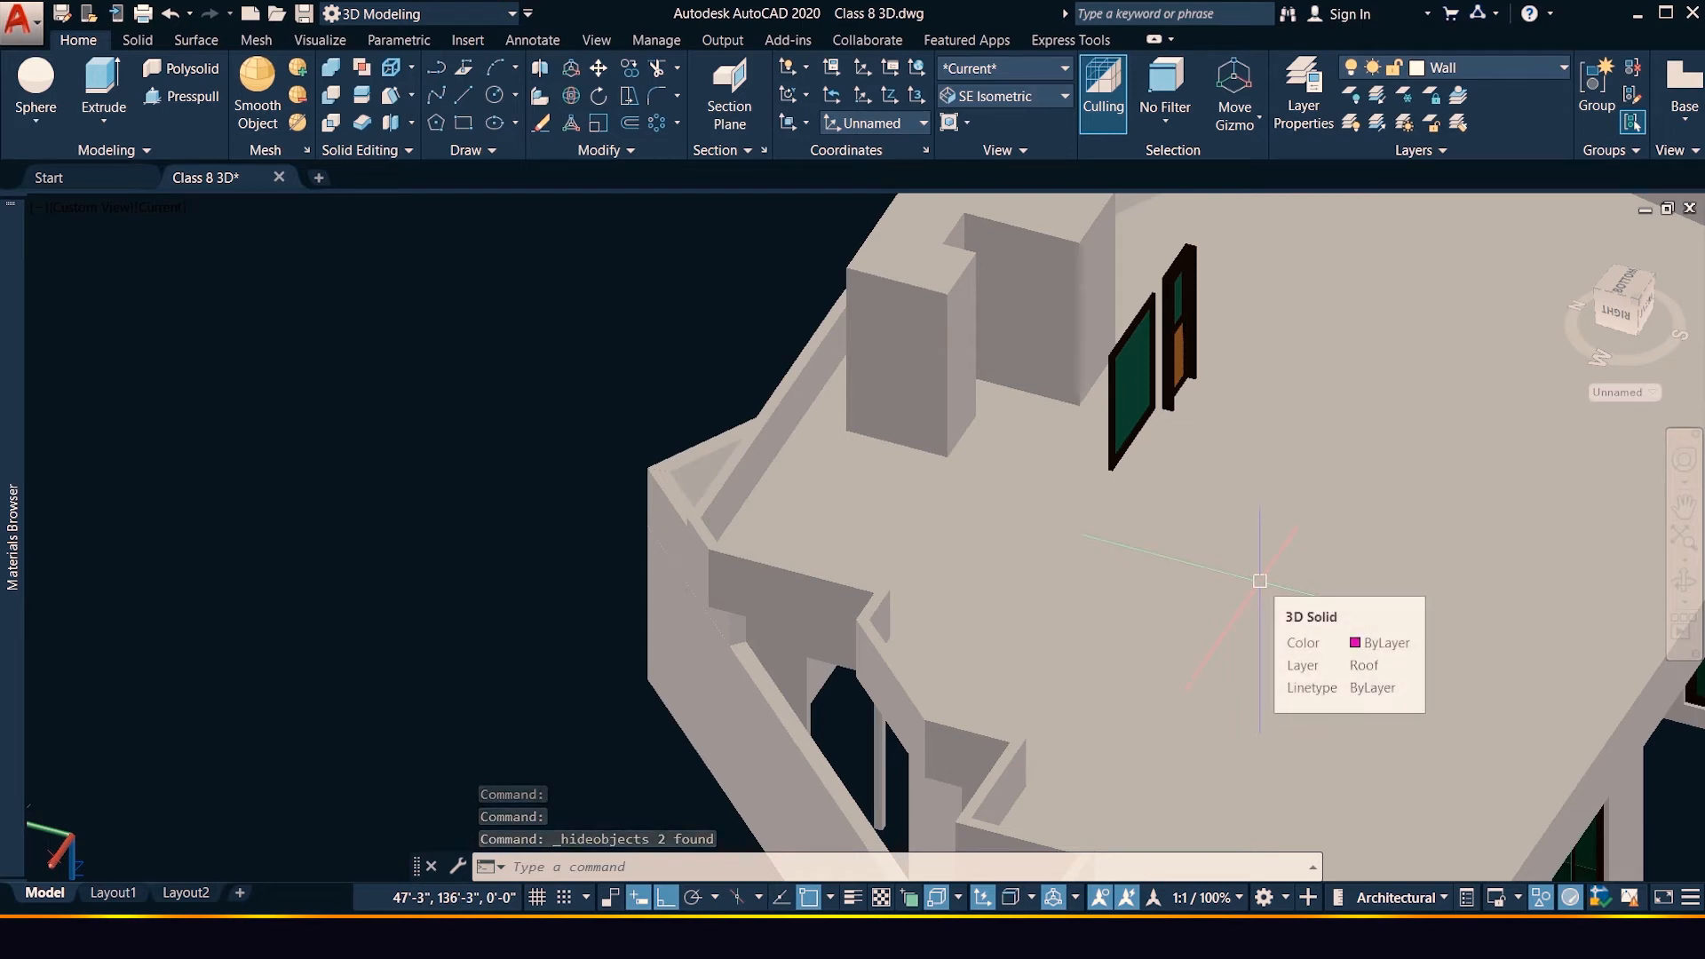
# Subtract the staircase solid from the main roof slab to cut the stairwell opening
pyautogui.click(1268, 595)
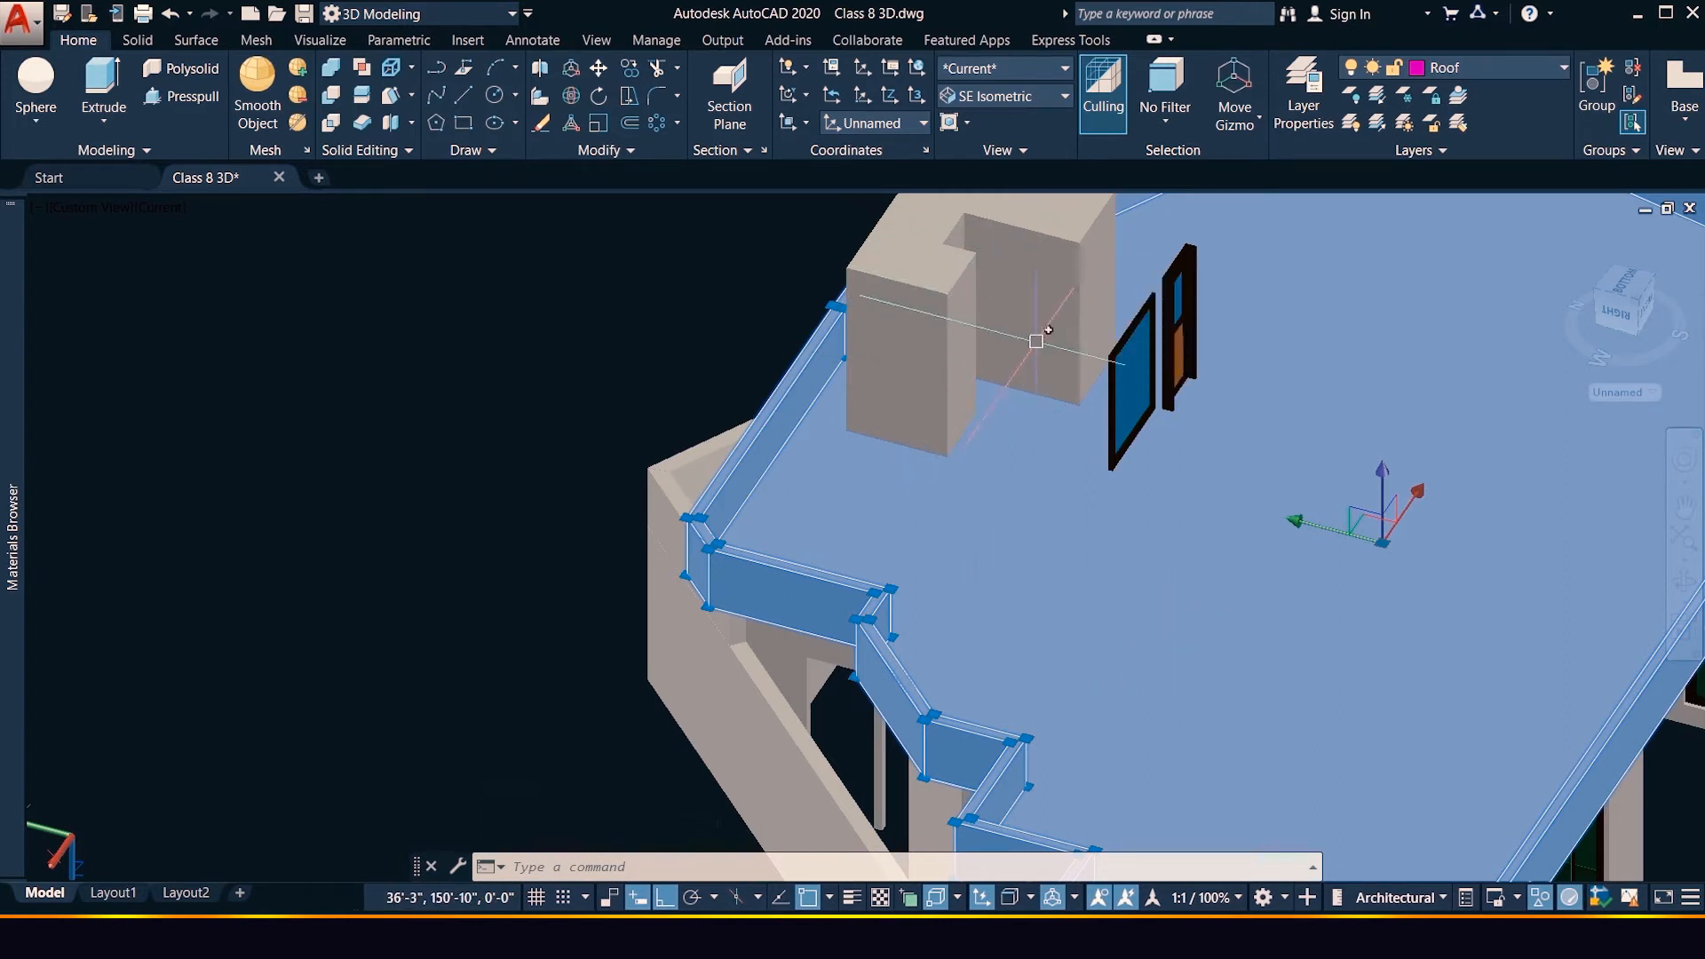
pyautogui.press('Escape')
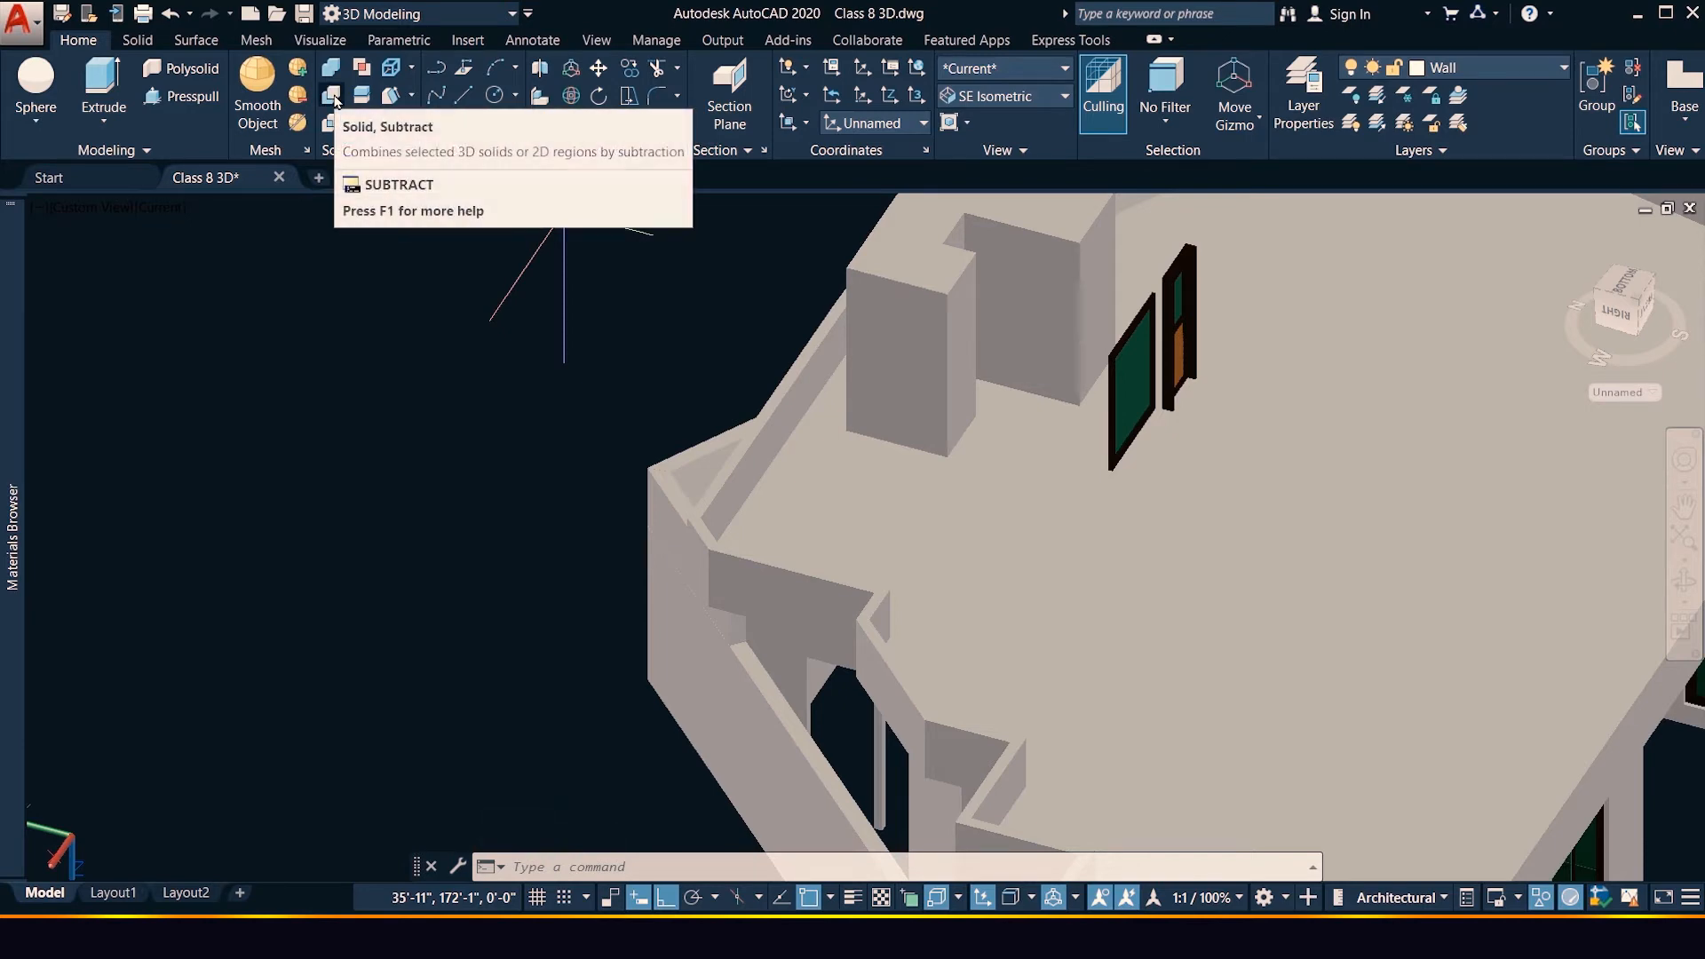
pyautogui.click(331, 95)
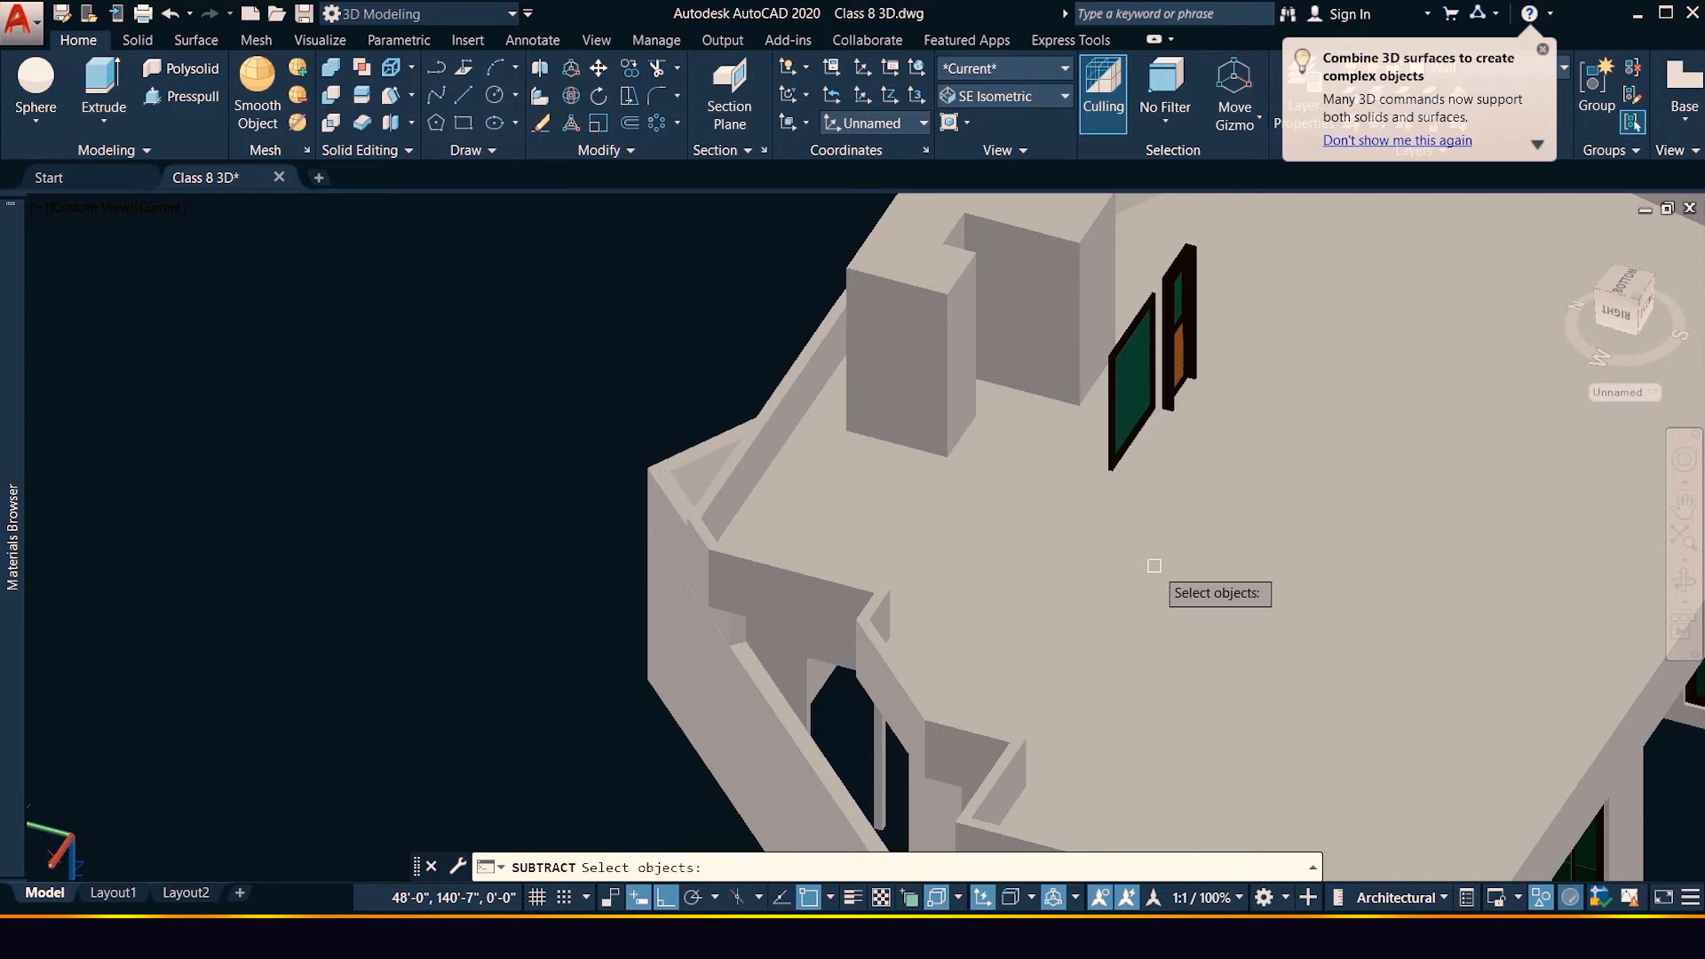
pyautogui.click(1154, 566)
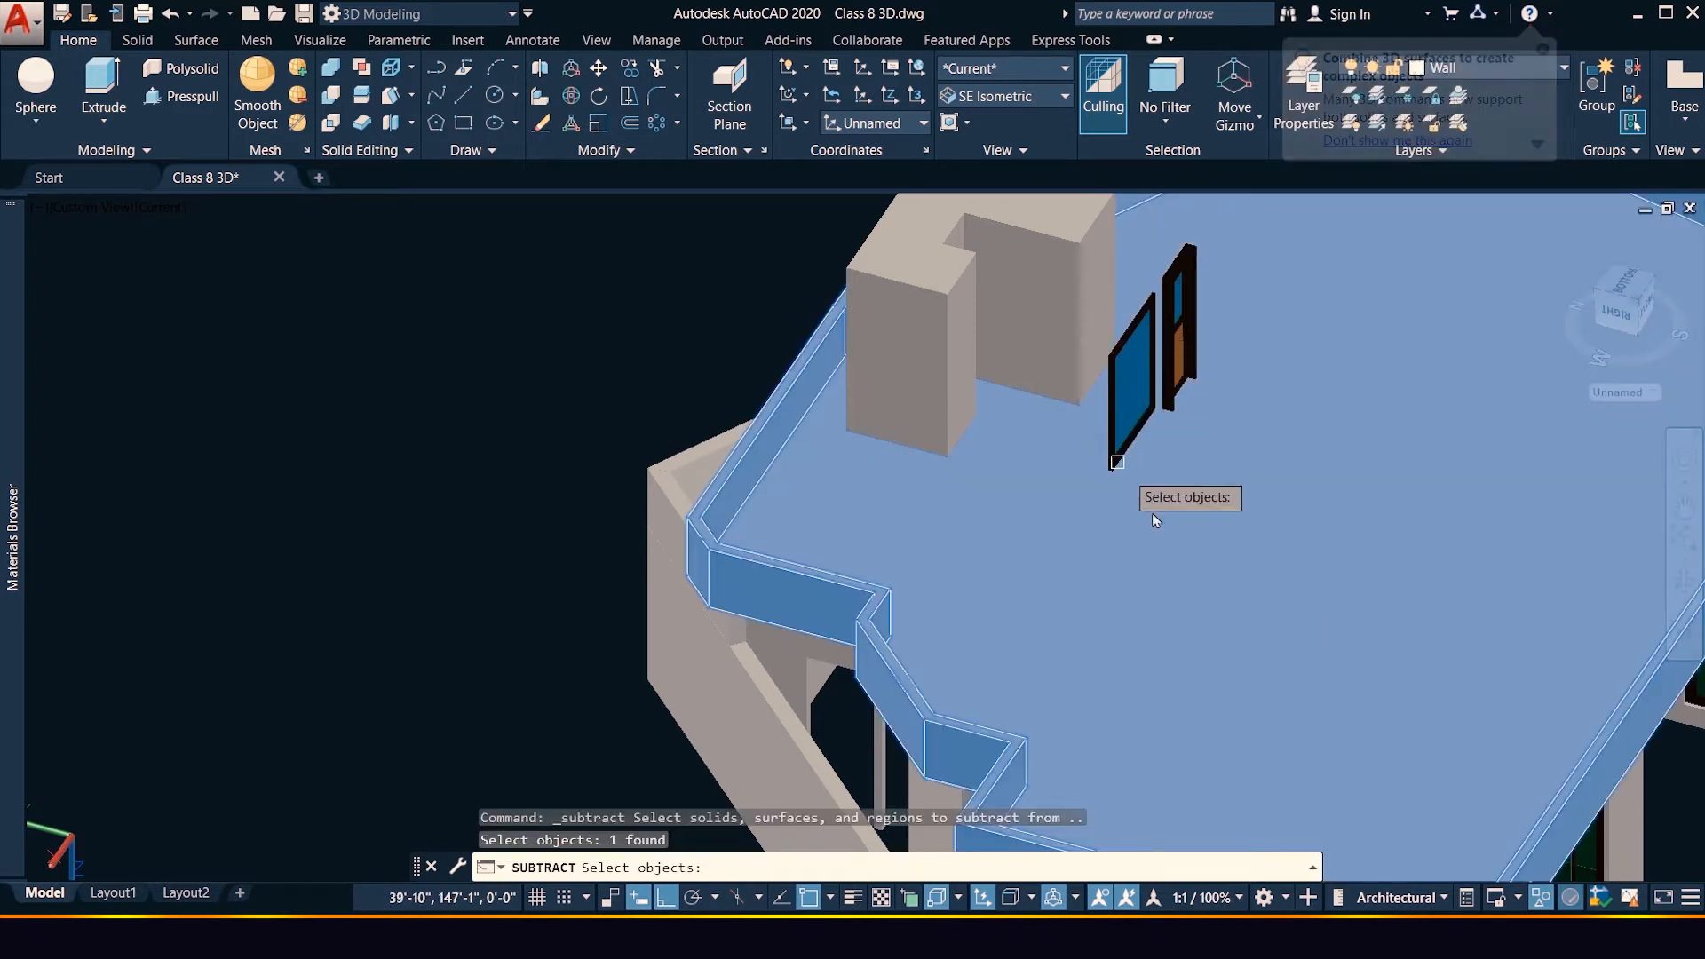
pyautogui.press('Return')
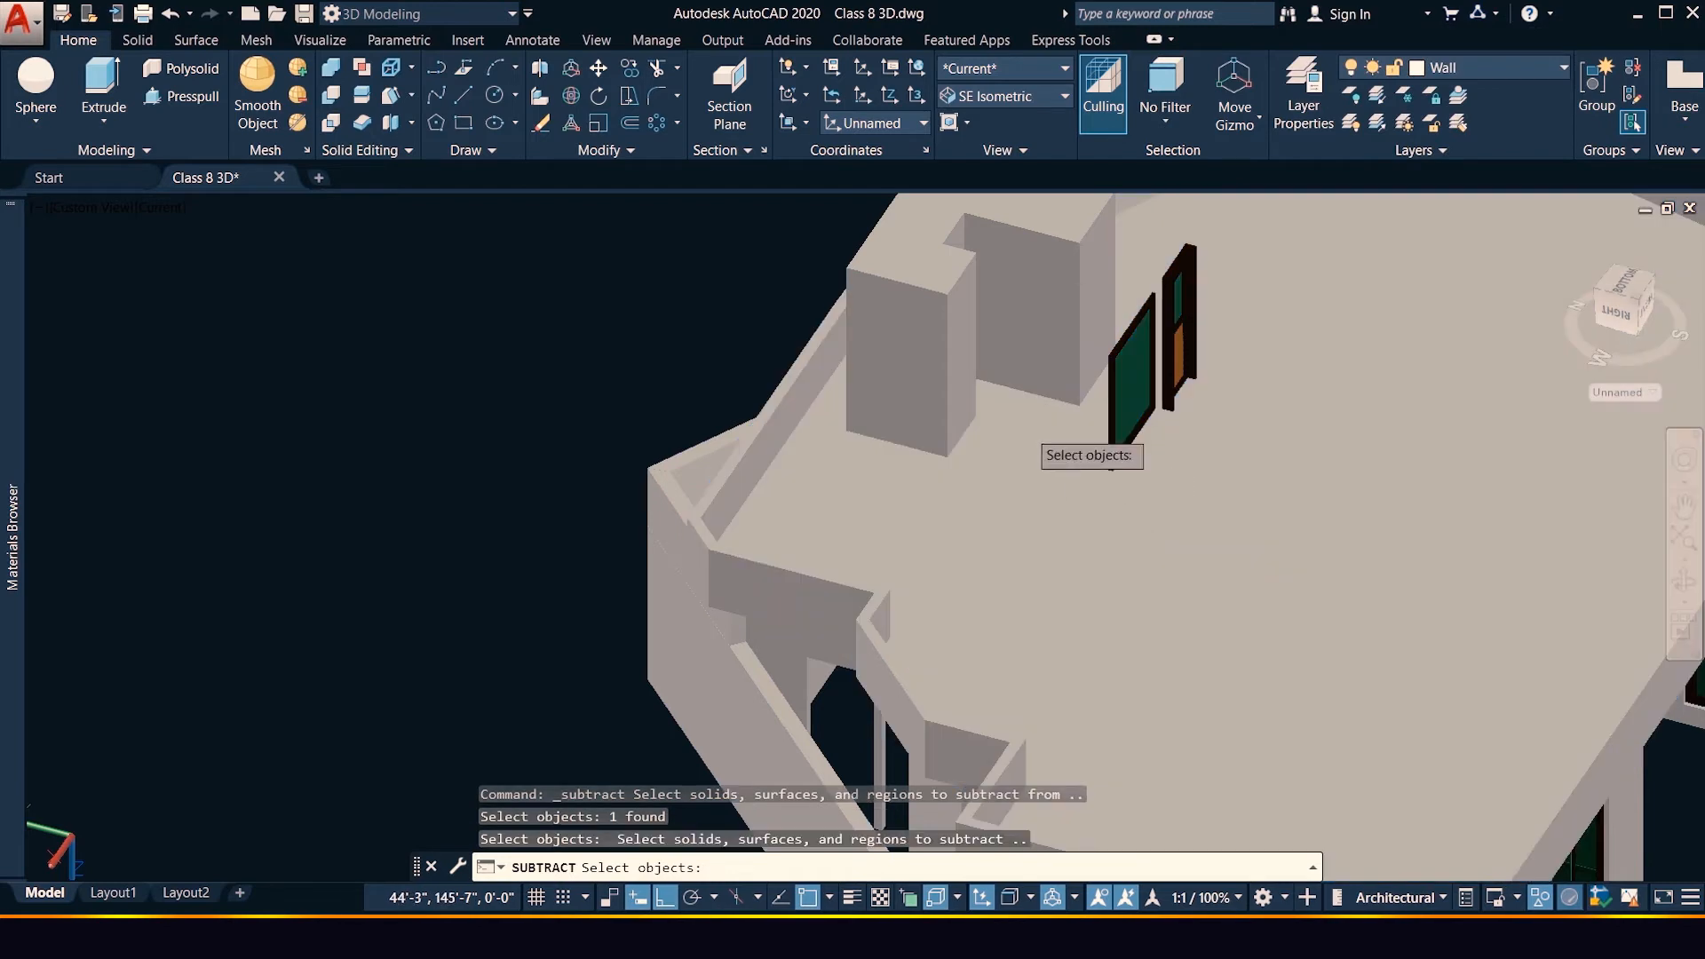
pyautogui.click(925, 352)
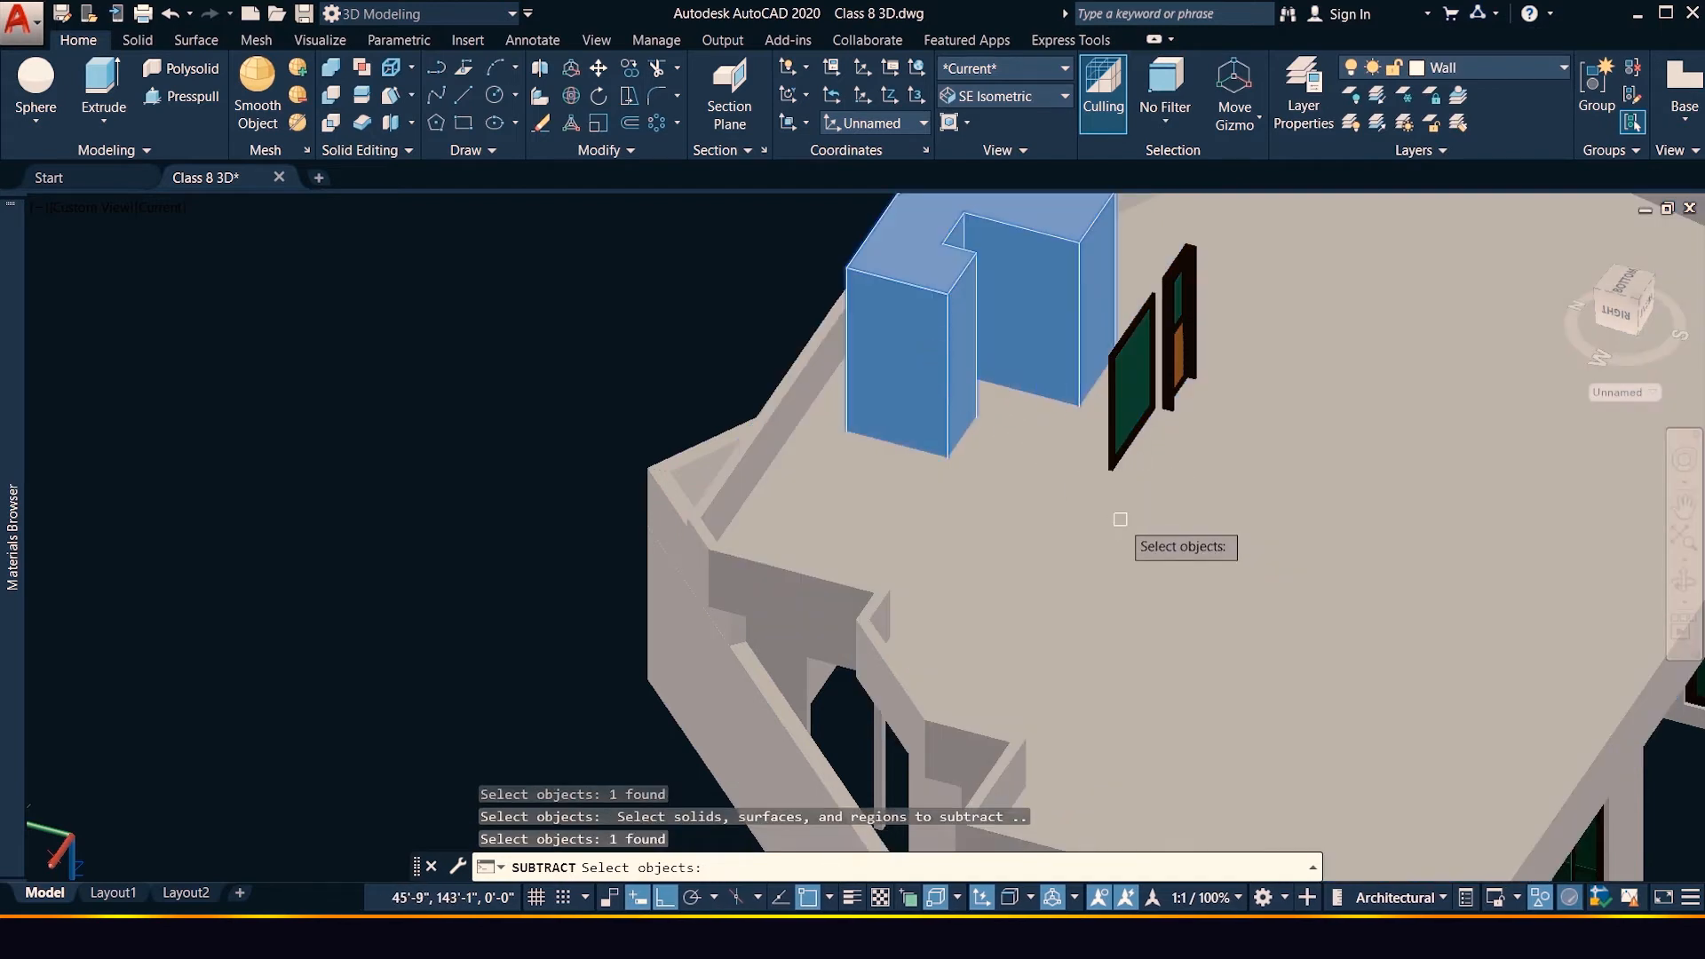
pyautogui.press('Return')
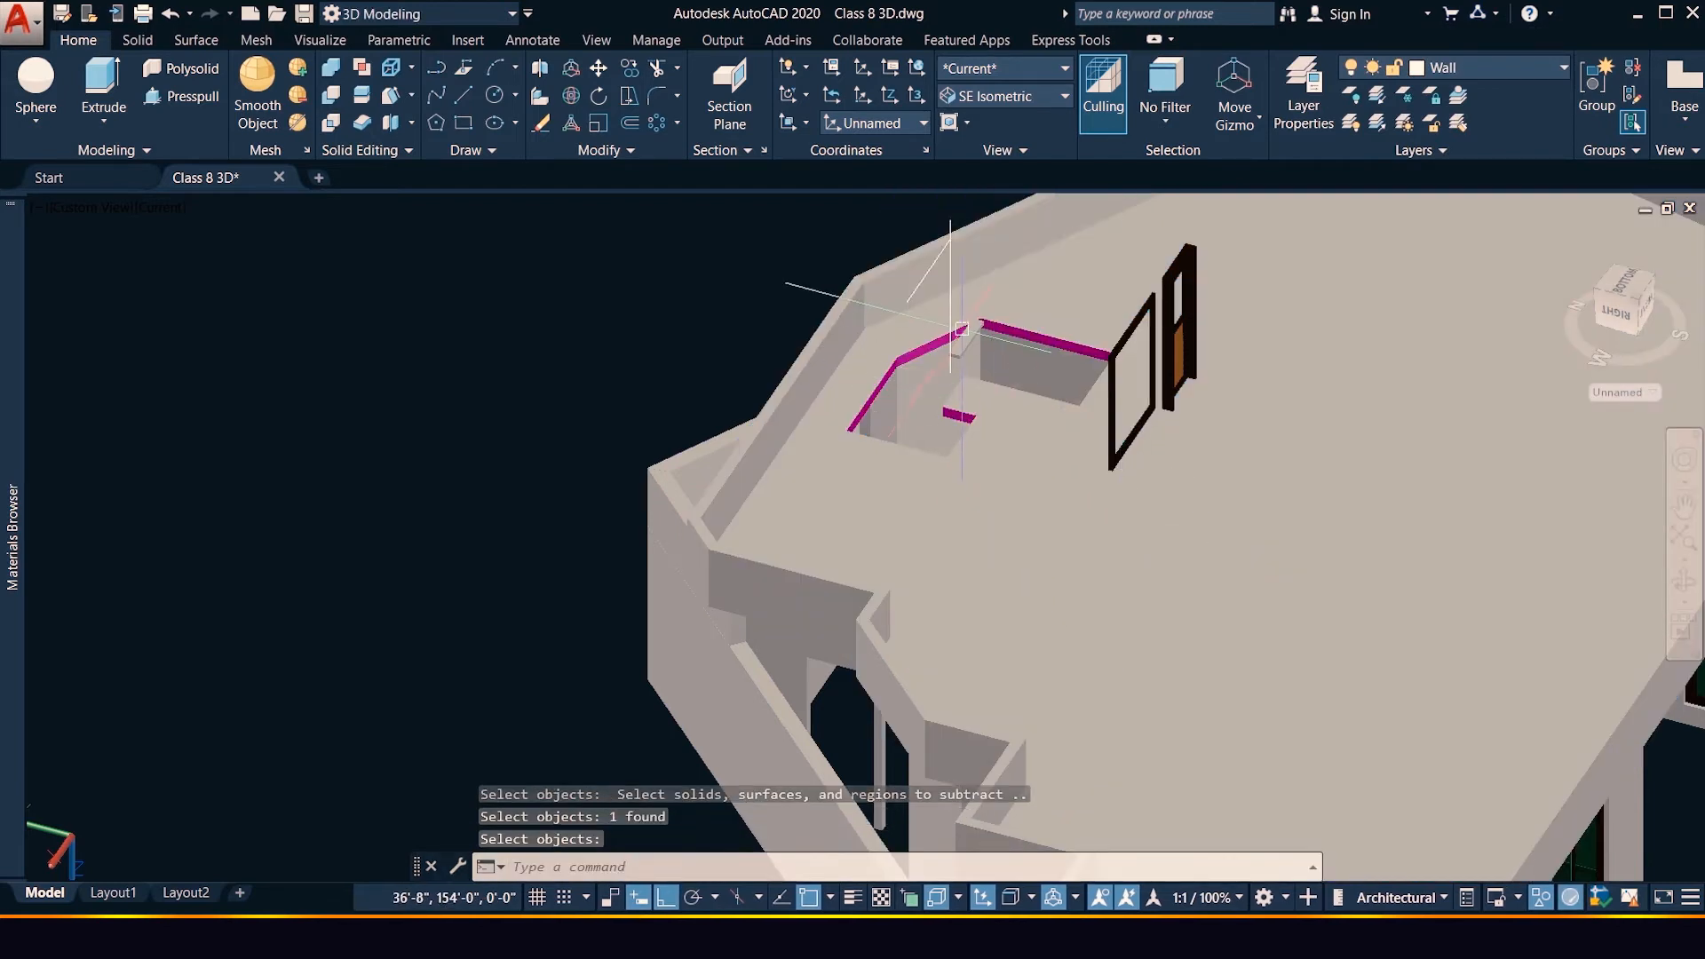
# Erase the loose rectangular roof strip lying across the edge of the stairwell opening
pyautogui.scroll(3, 961, 328)
pyautogui.click(971, 356)
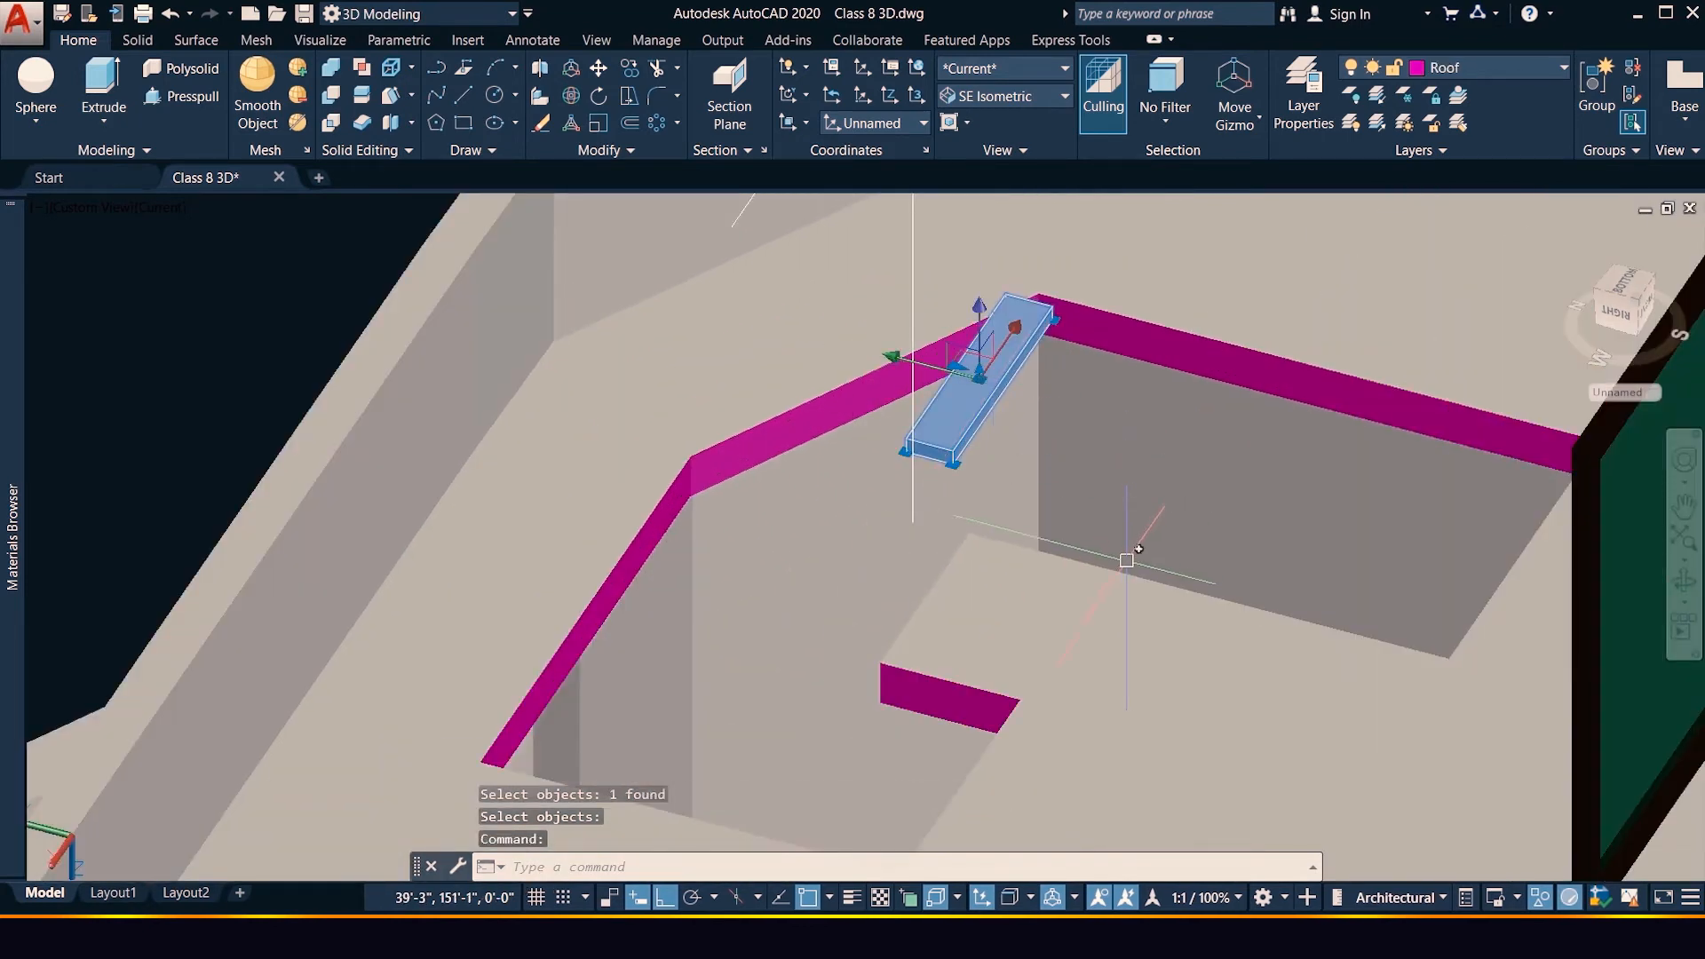
pyautogui.press('Delete')
pyautogui.scroll(-3, 942, 429)
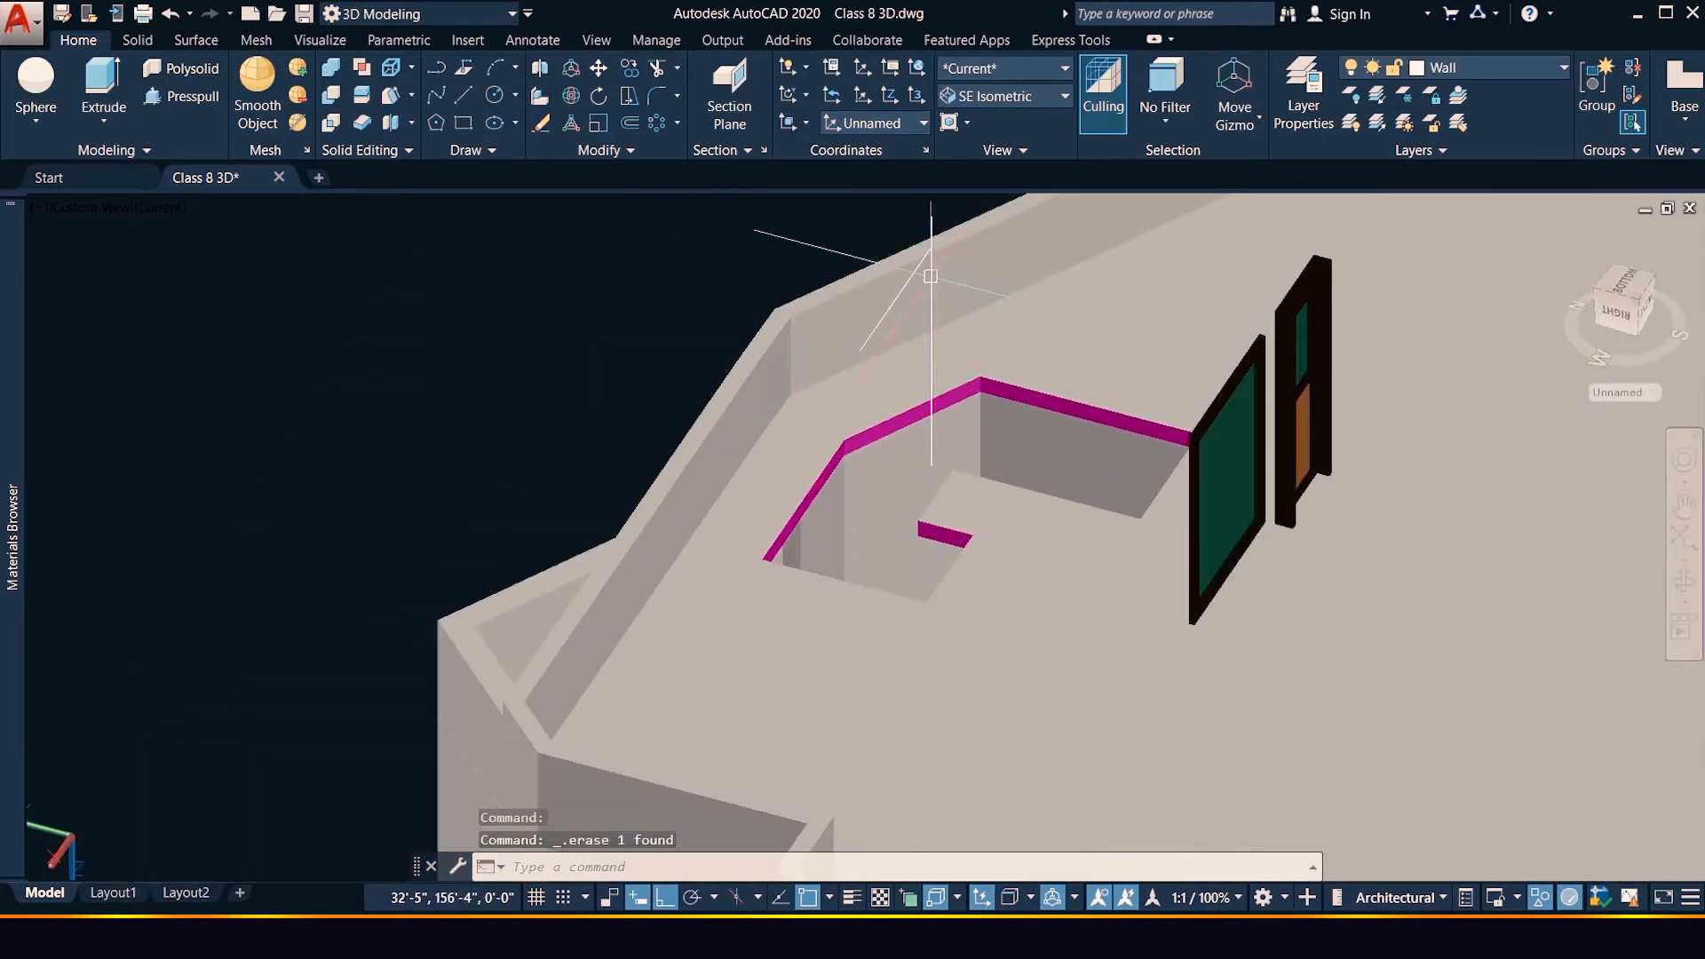
# Erase the stray vertical line and the stray slanted line beside the stairwell opening
pyautogui.click(932, 229)
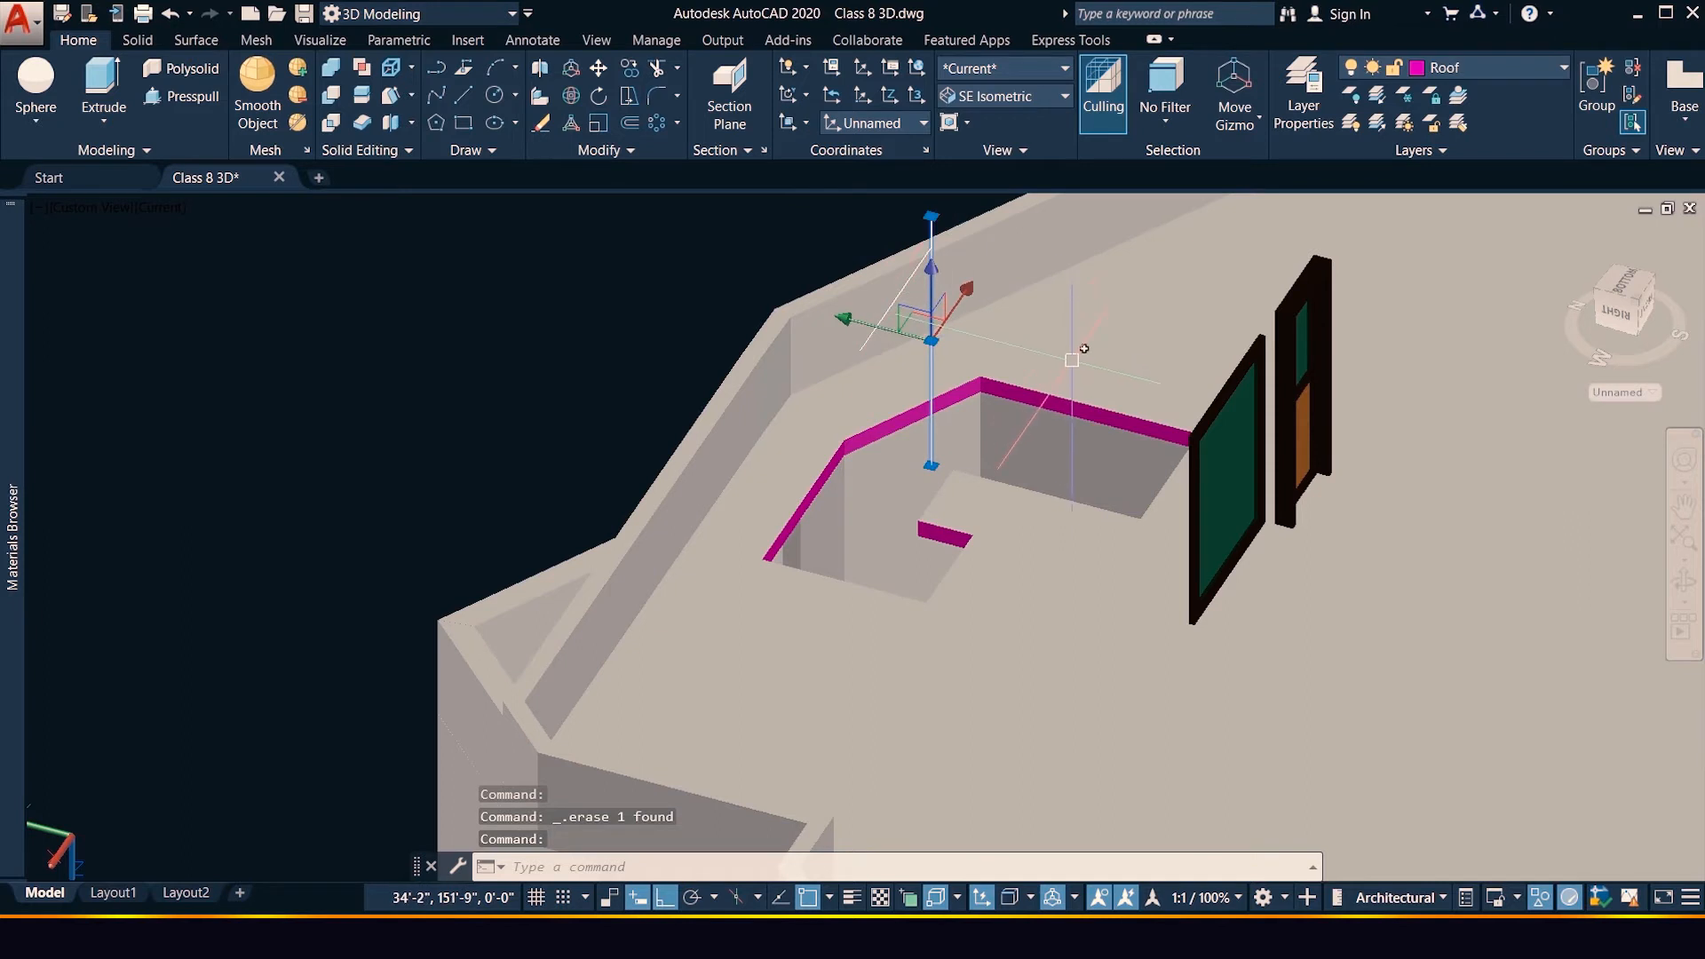
pyautogui.press('Delete')
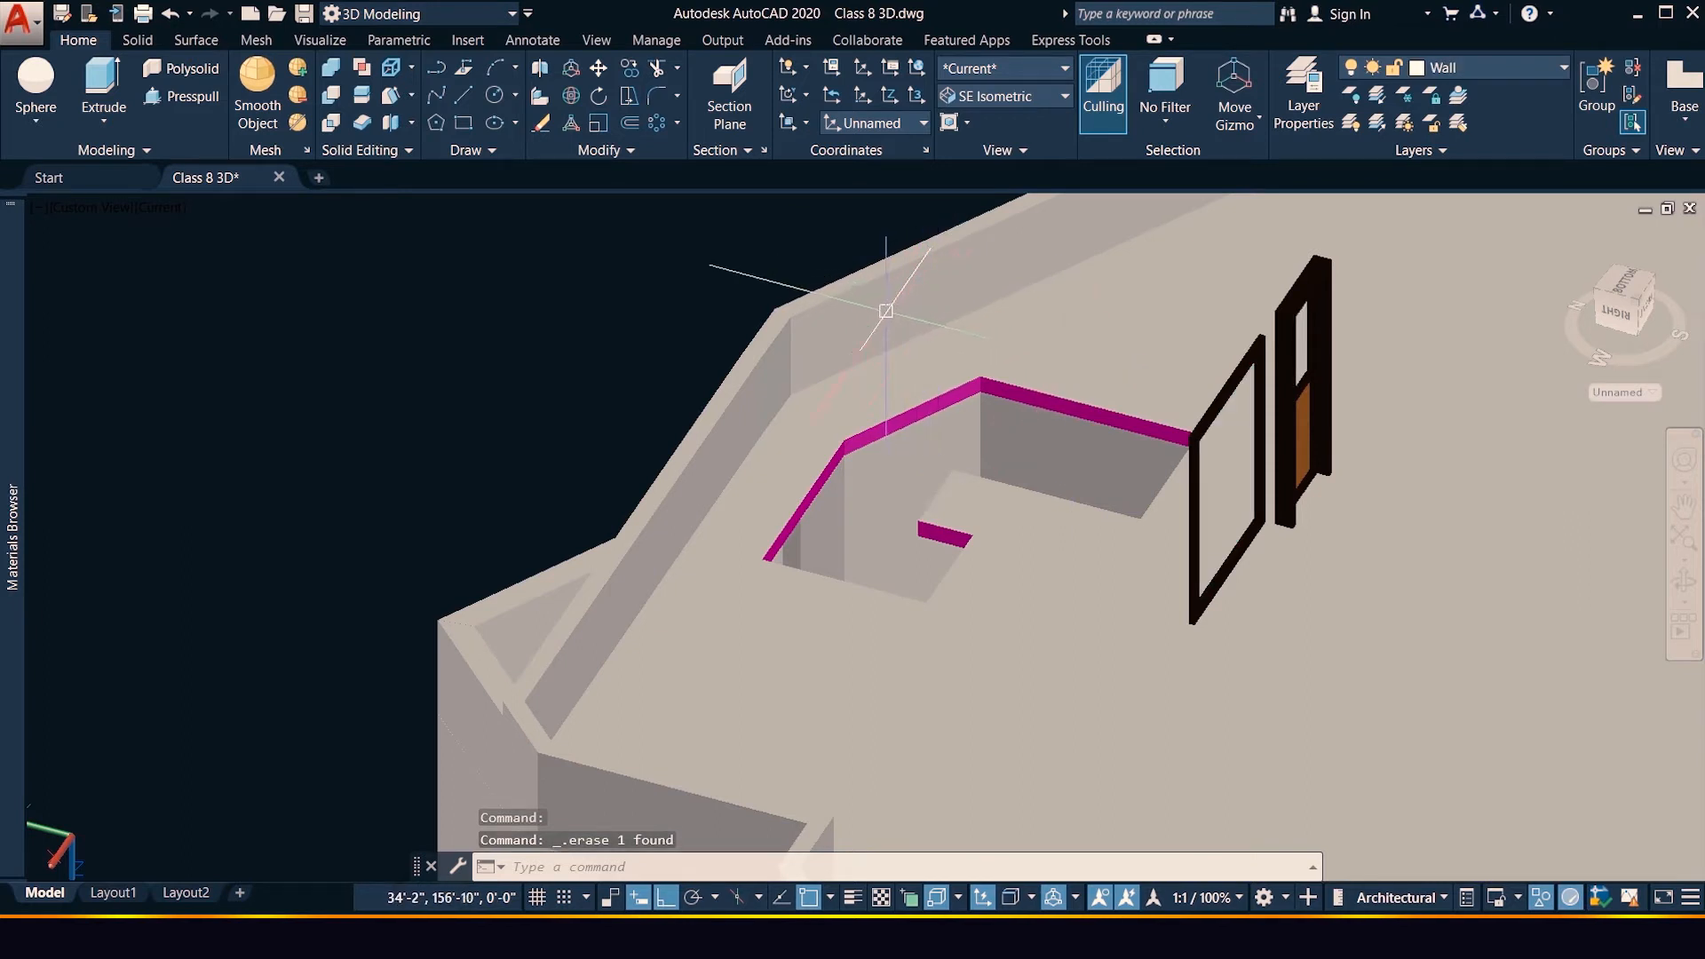
pyautogui.click(886, 311)
pyautogui.press('Delete')
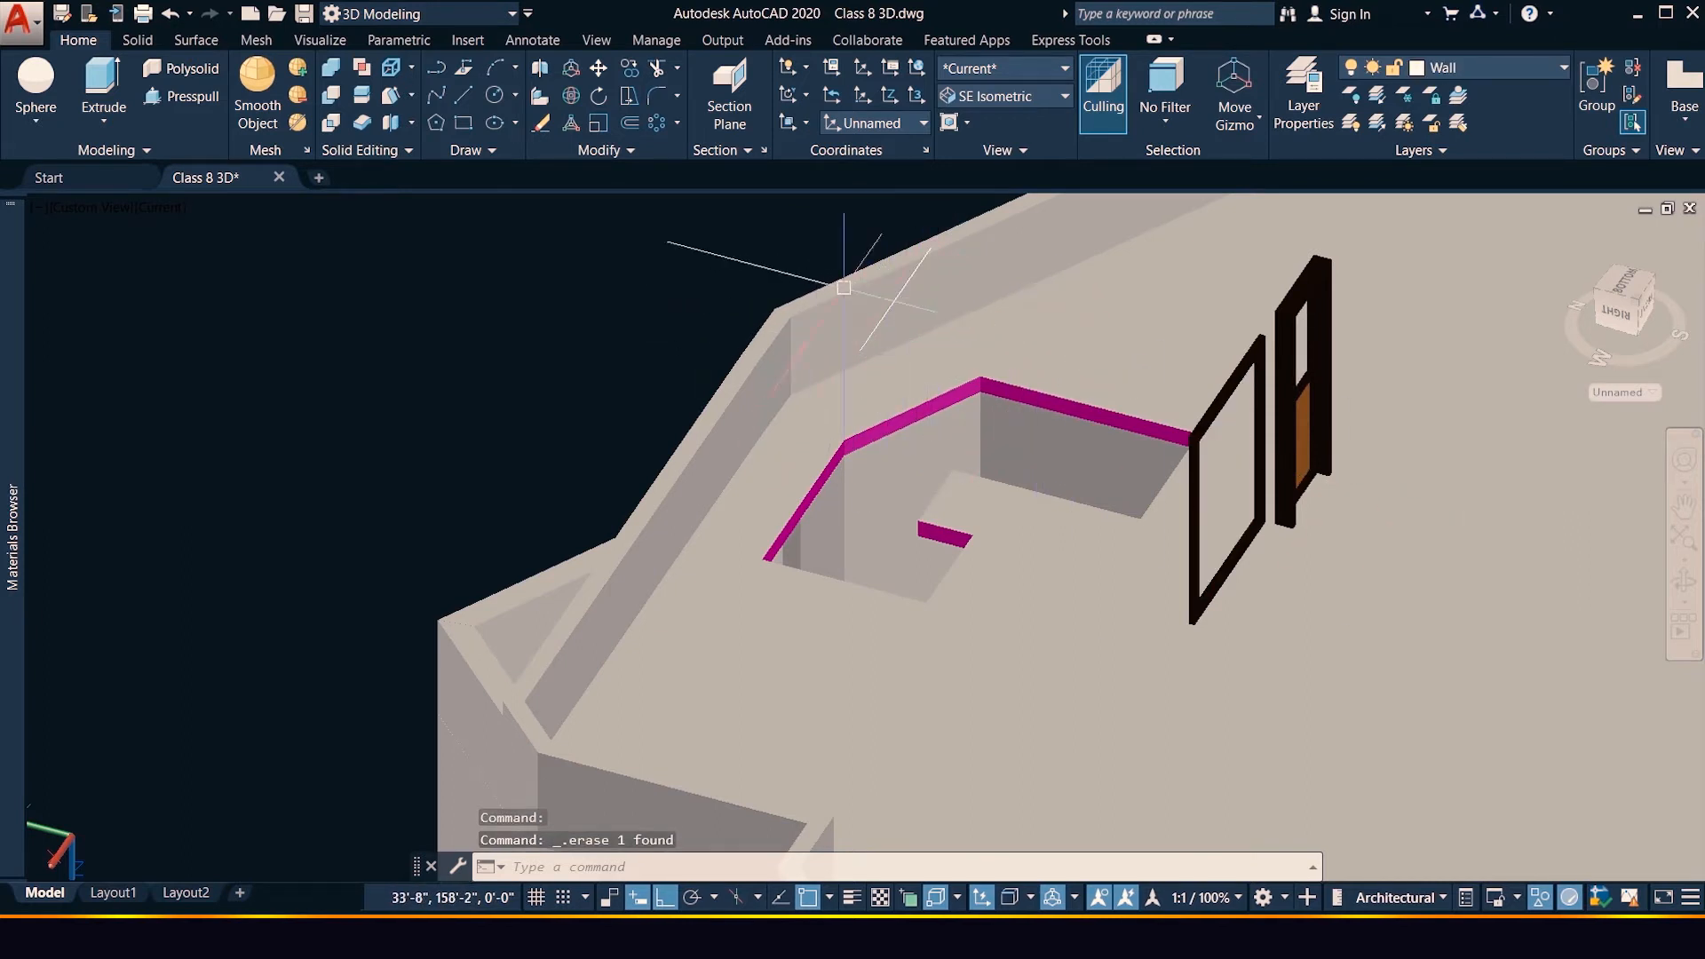
pyautogui.click(888, 299)
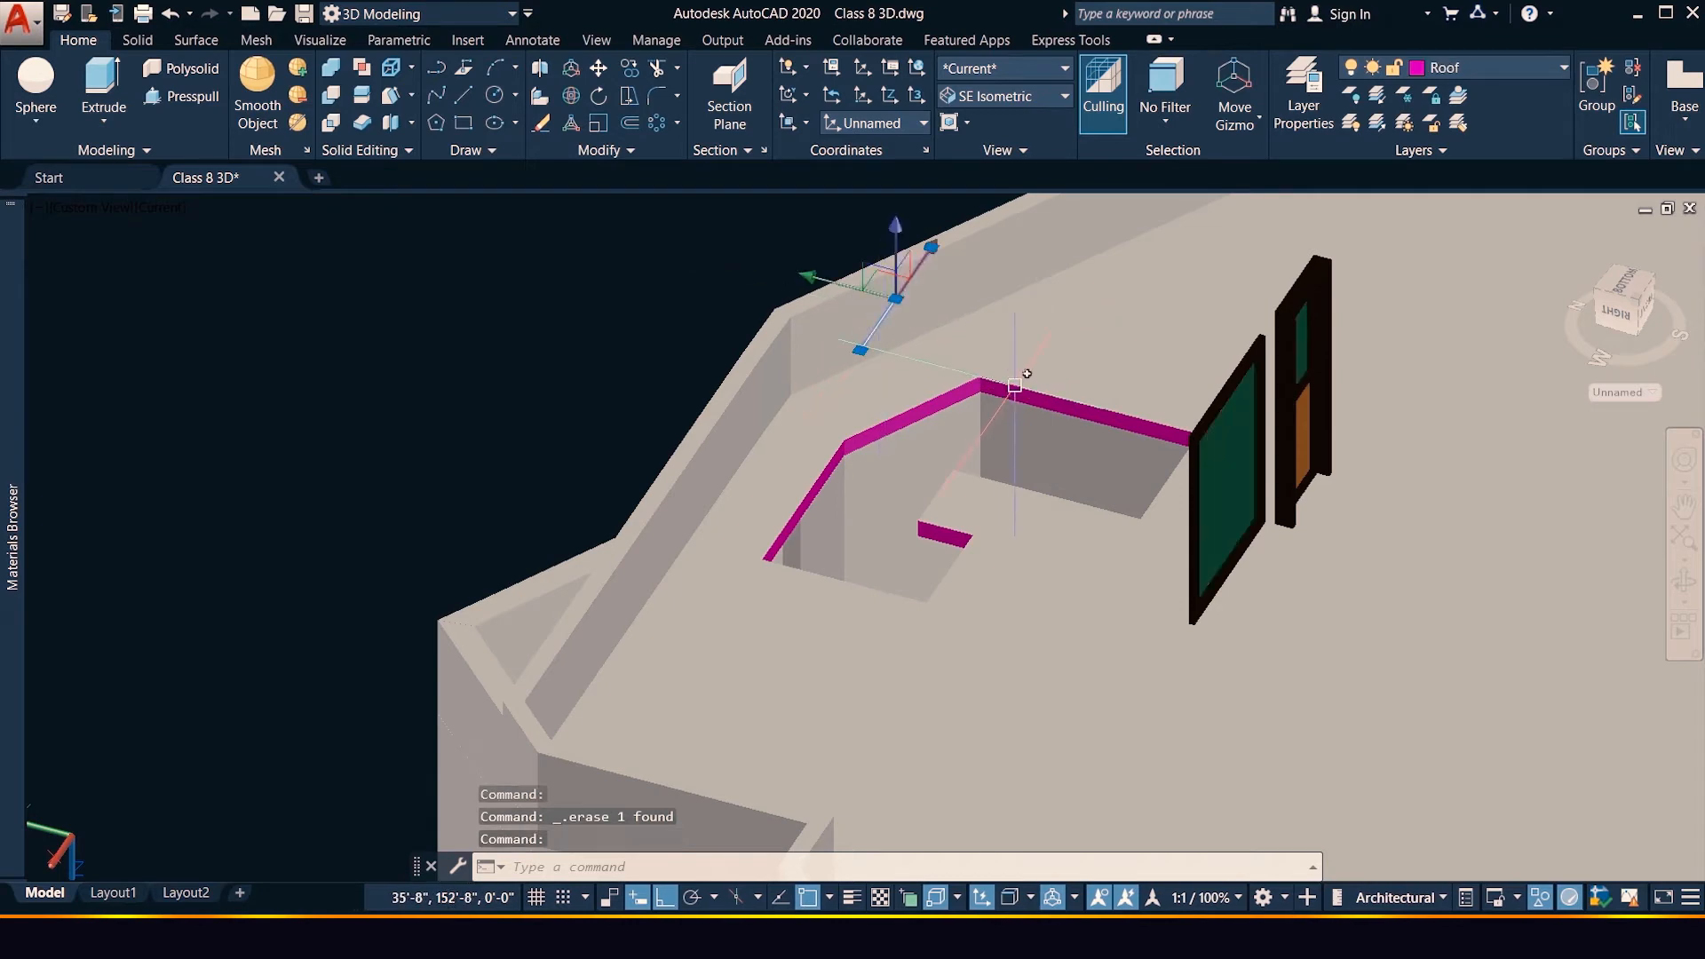
pyautogui.press('Delete')
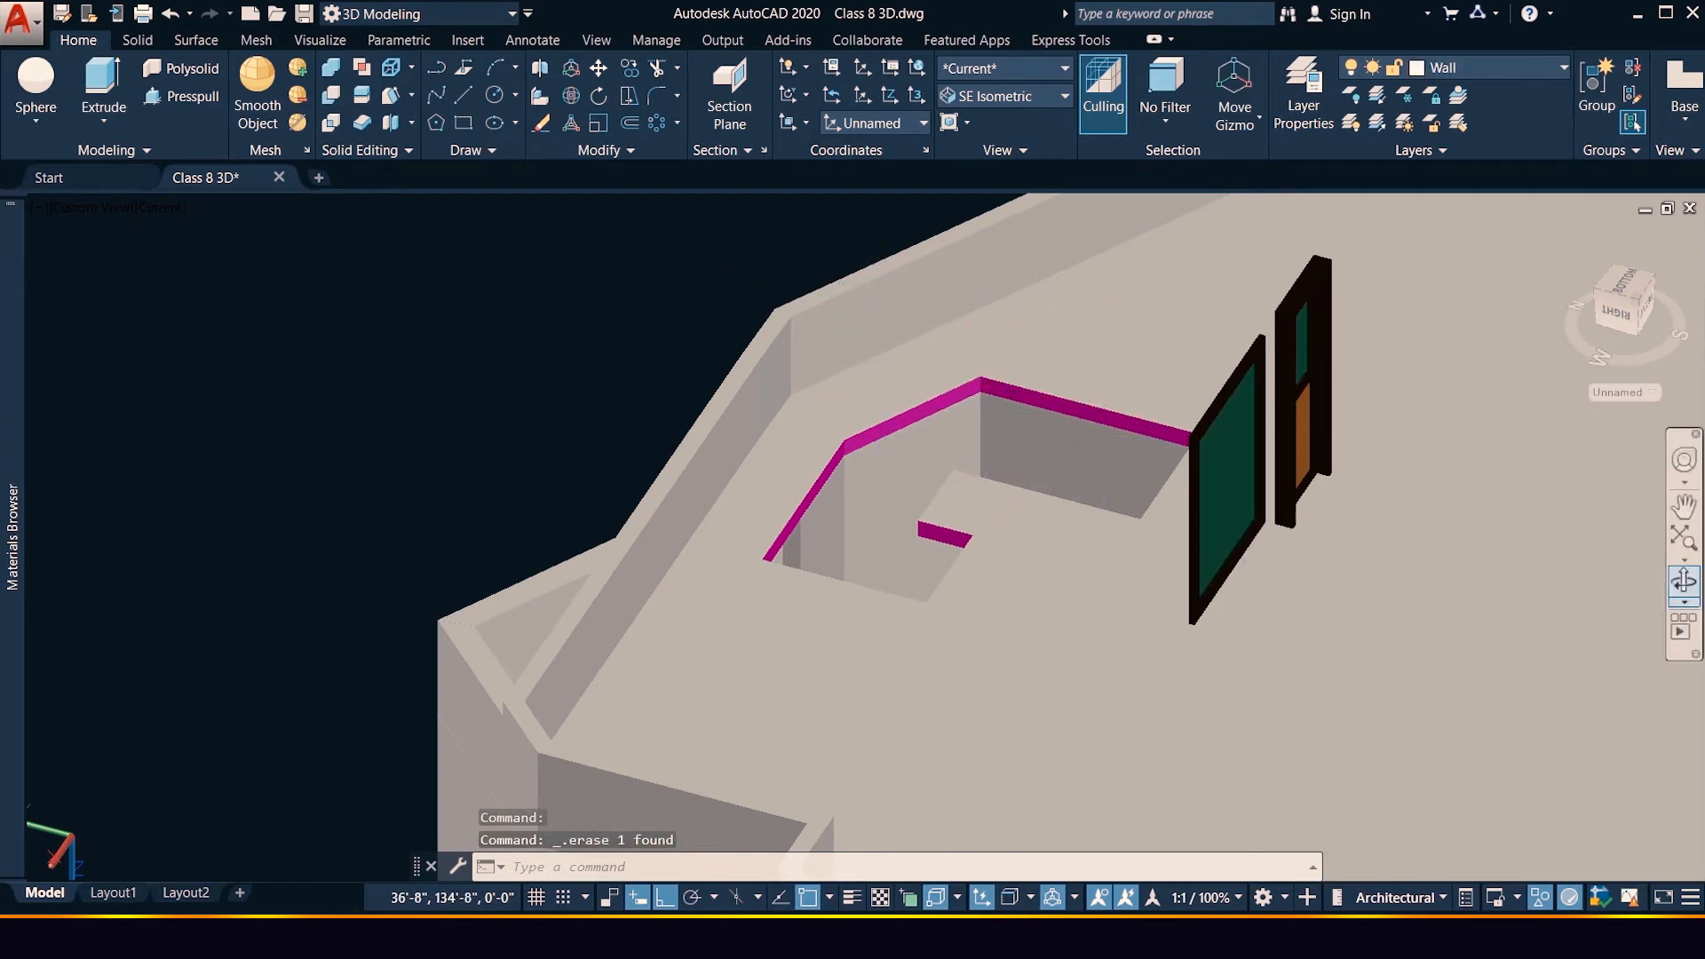
# Examine the stairwell opening in the roof, the finished stair model and the stair lines in the floor plan
pyautogui.click(1684, 581)
pyautogui.moveTo(1030, 592); pyautogui.dragTo(993, 567)
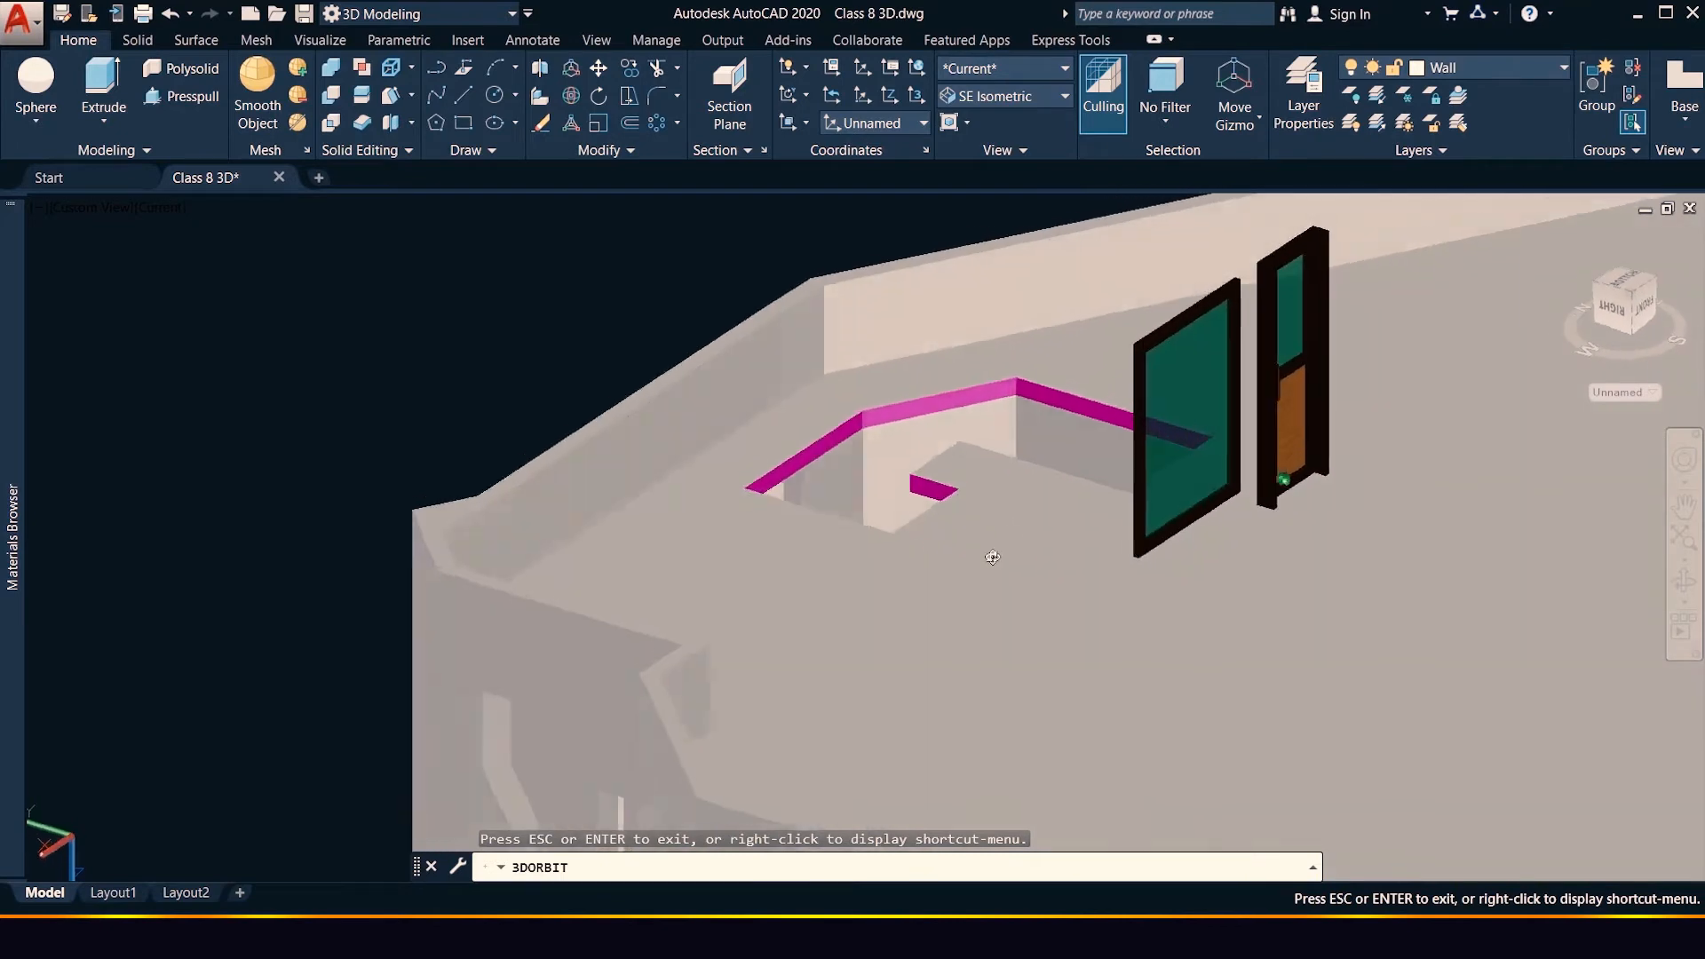
pyautogui.scroll(-6, 993, 563)
pyautogui.scroll(-5, 1071, 493)
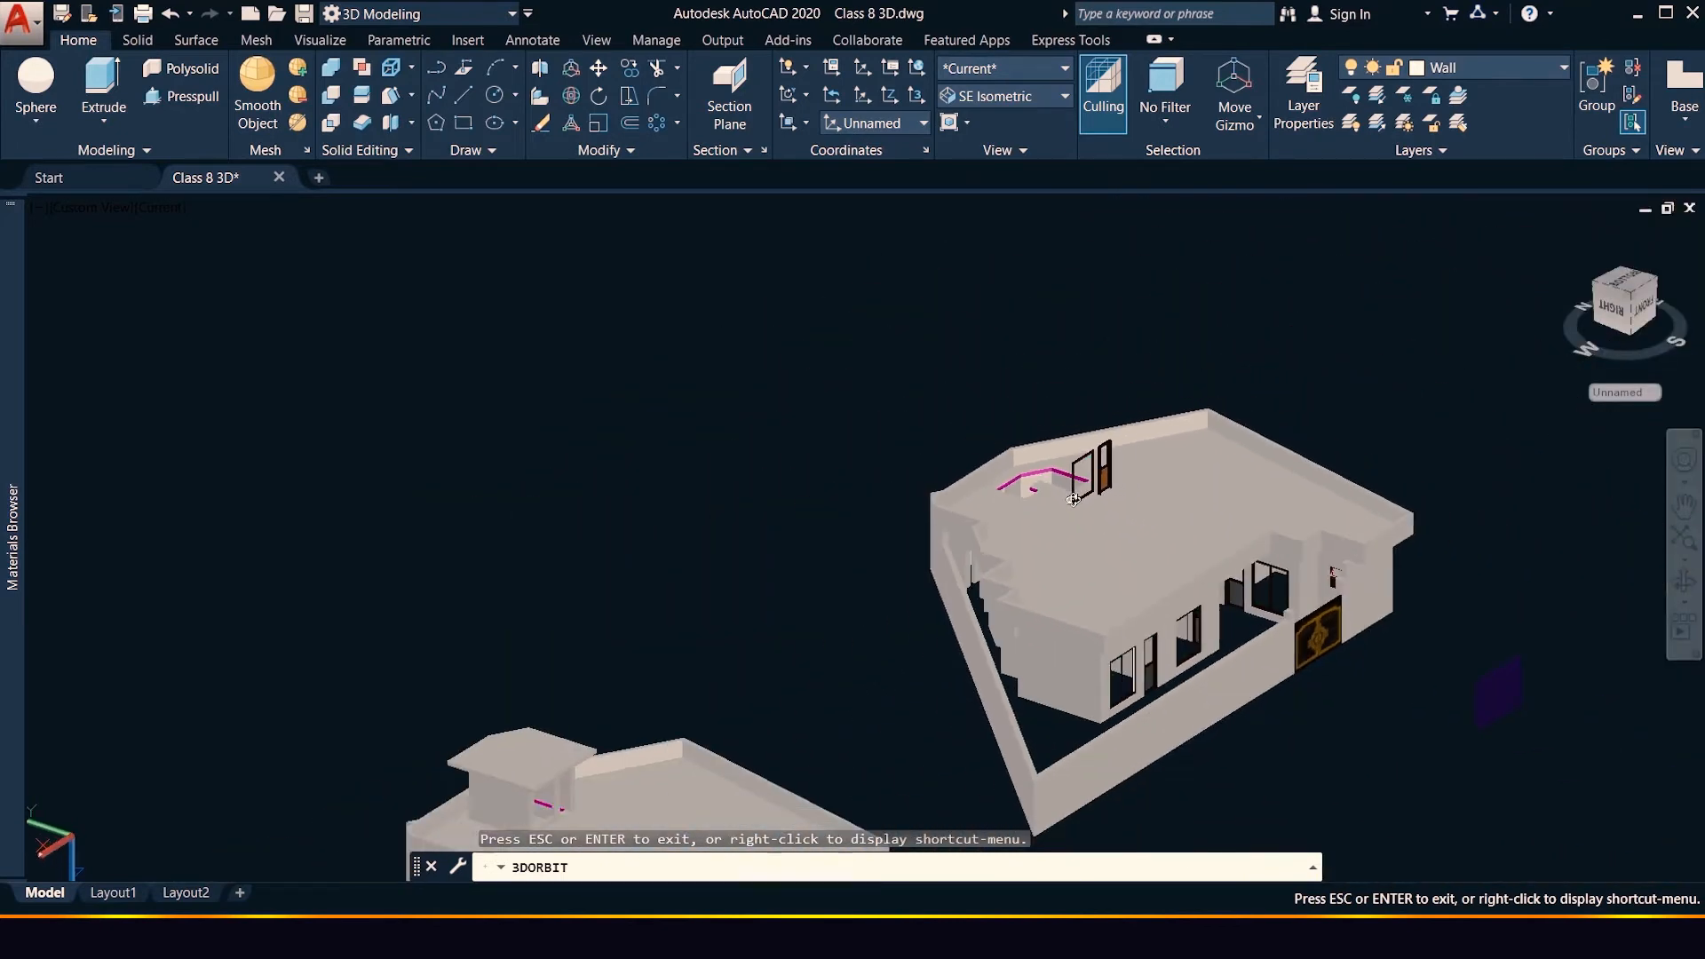
pyautogui.scroll(-2, 1071, 512)
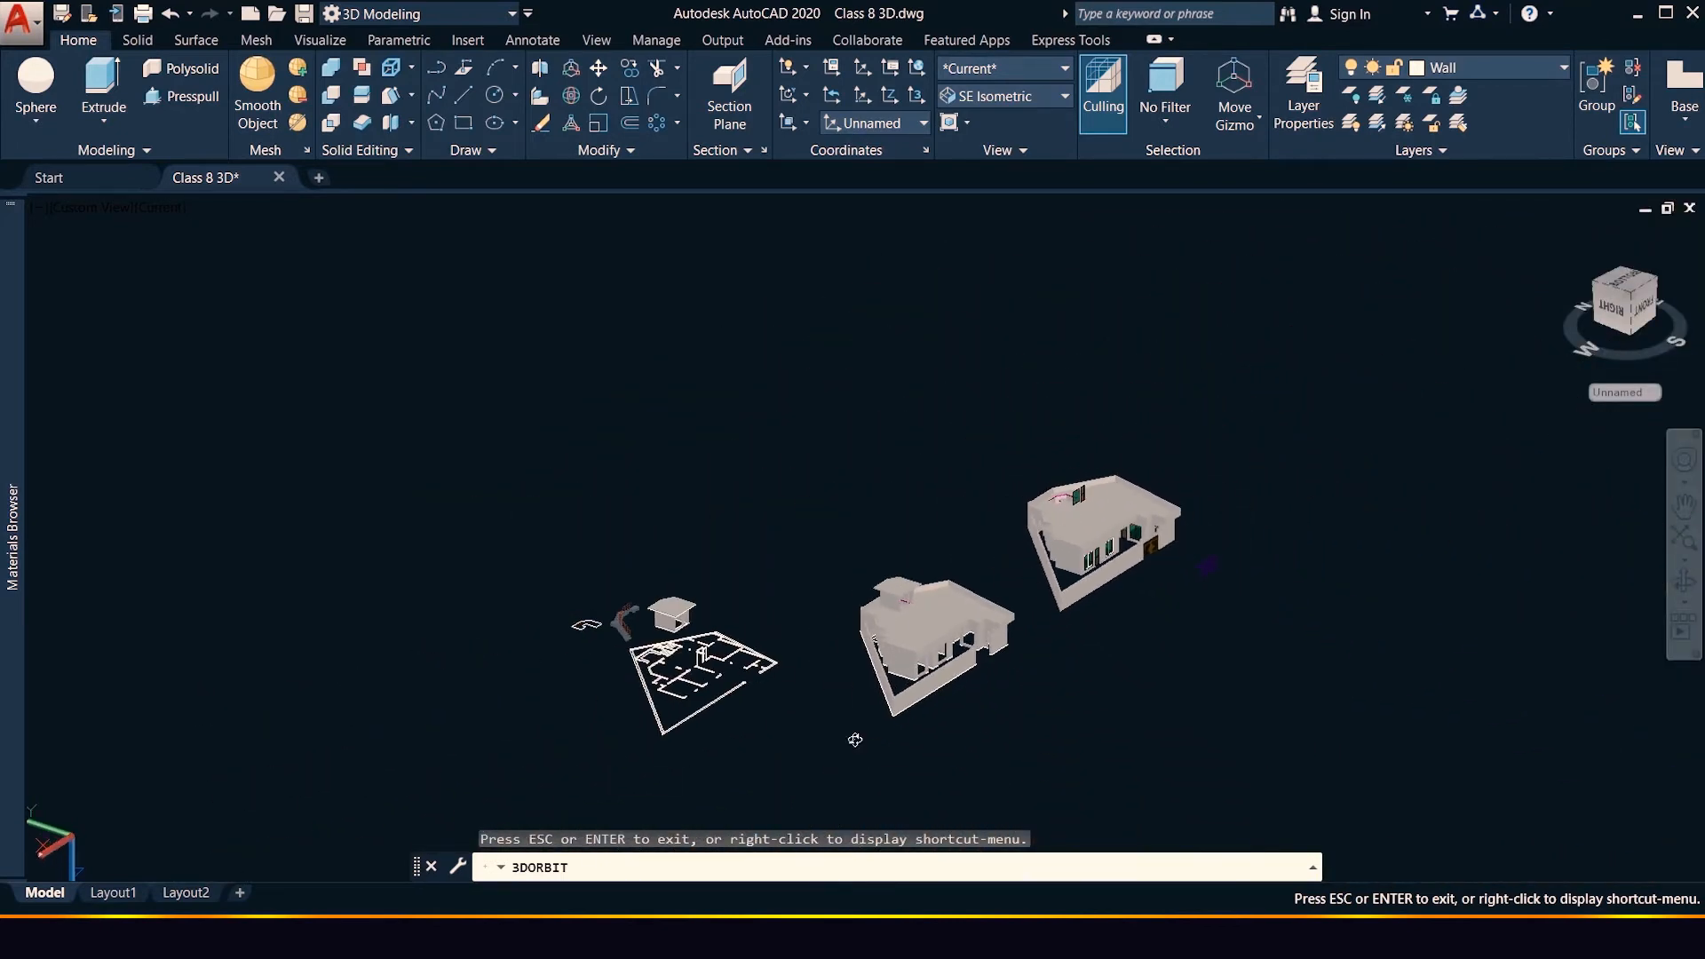
pyautogui.scroll(7, 597, 731)
pyautogui.scroll(8, 571, 593)
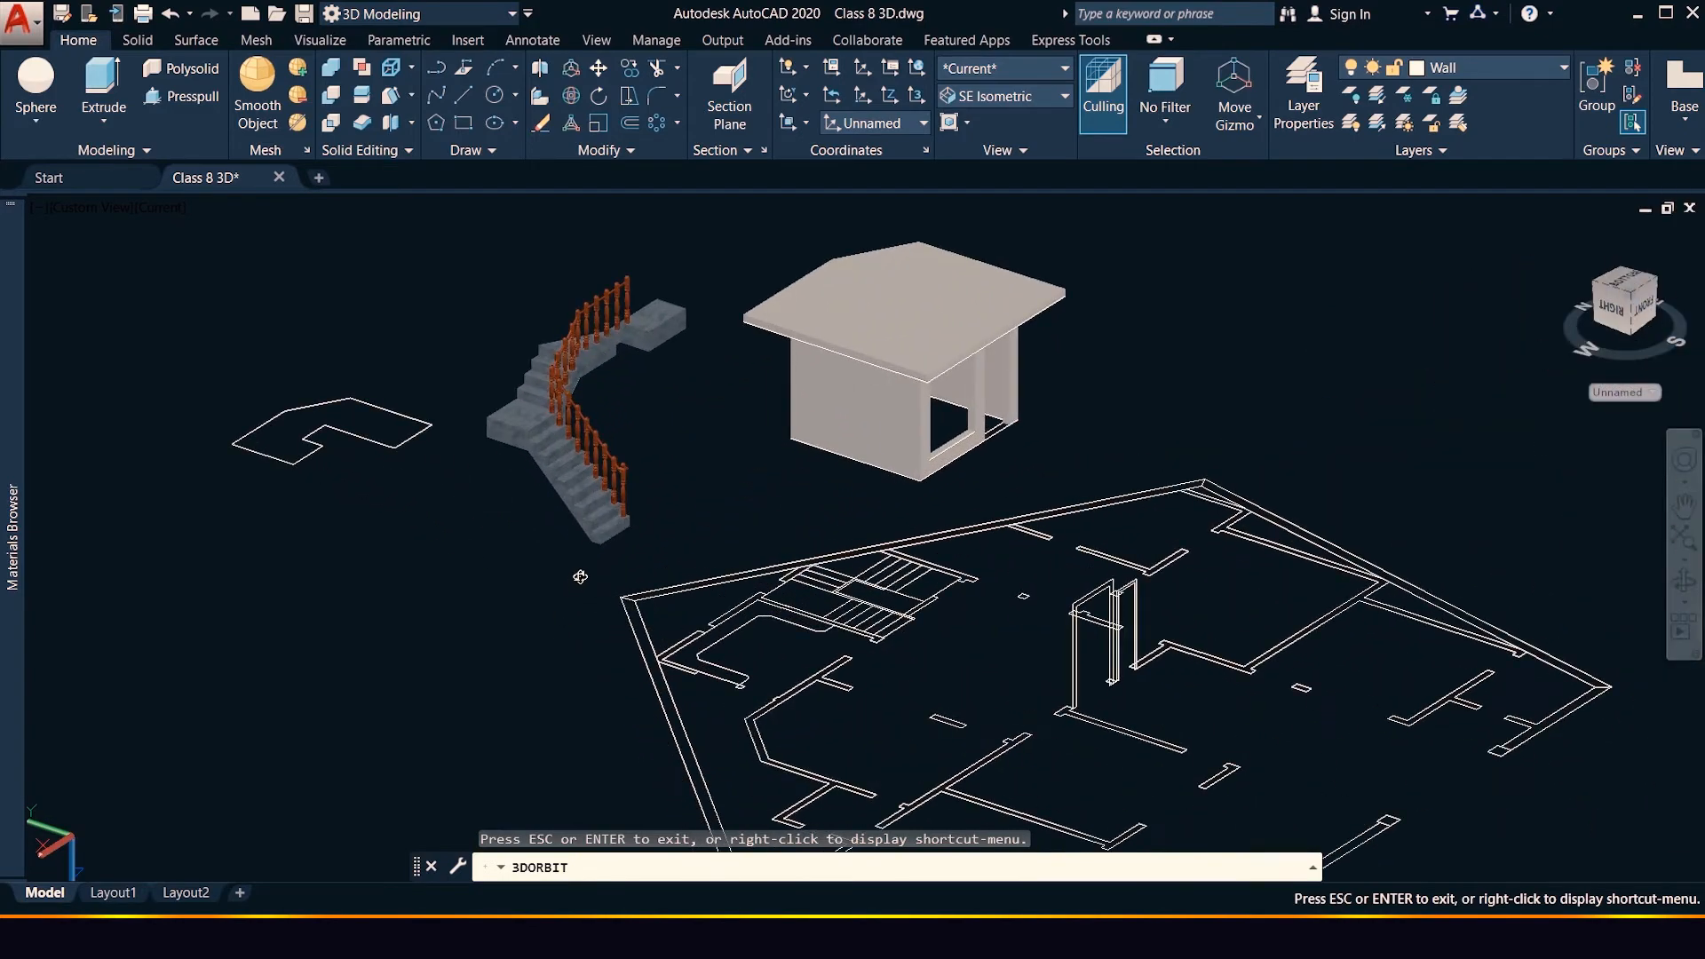
pyautogui.moveTo(558, 353)
pyautogui.mouseDown()
pyautogui.moveTo(533, 550)
pyautogui.moveTo(556, 677)
pyautogui.moveTo(420, 552)
pyautogui.moveTo(568, 497)
pyautogui.moveTo(685, 381)
pyautogui.moveTo(669, 442)
pyautogui.moveTo(621, 311)
pyautogui.moveTo(594, 299)
pyautogui.moveTo(591, 354)
pyautogui.mouseUp()
pyautogui.scroll(-4, 601, 540)
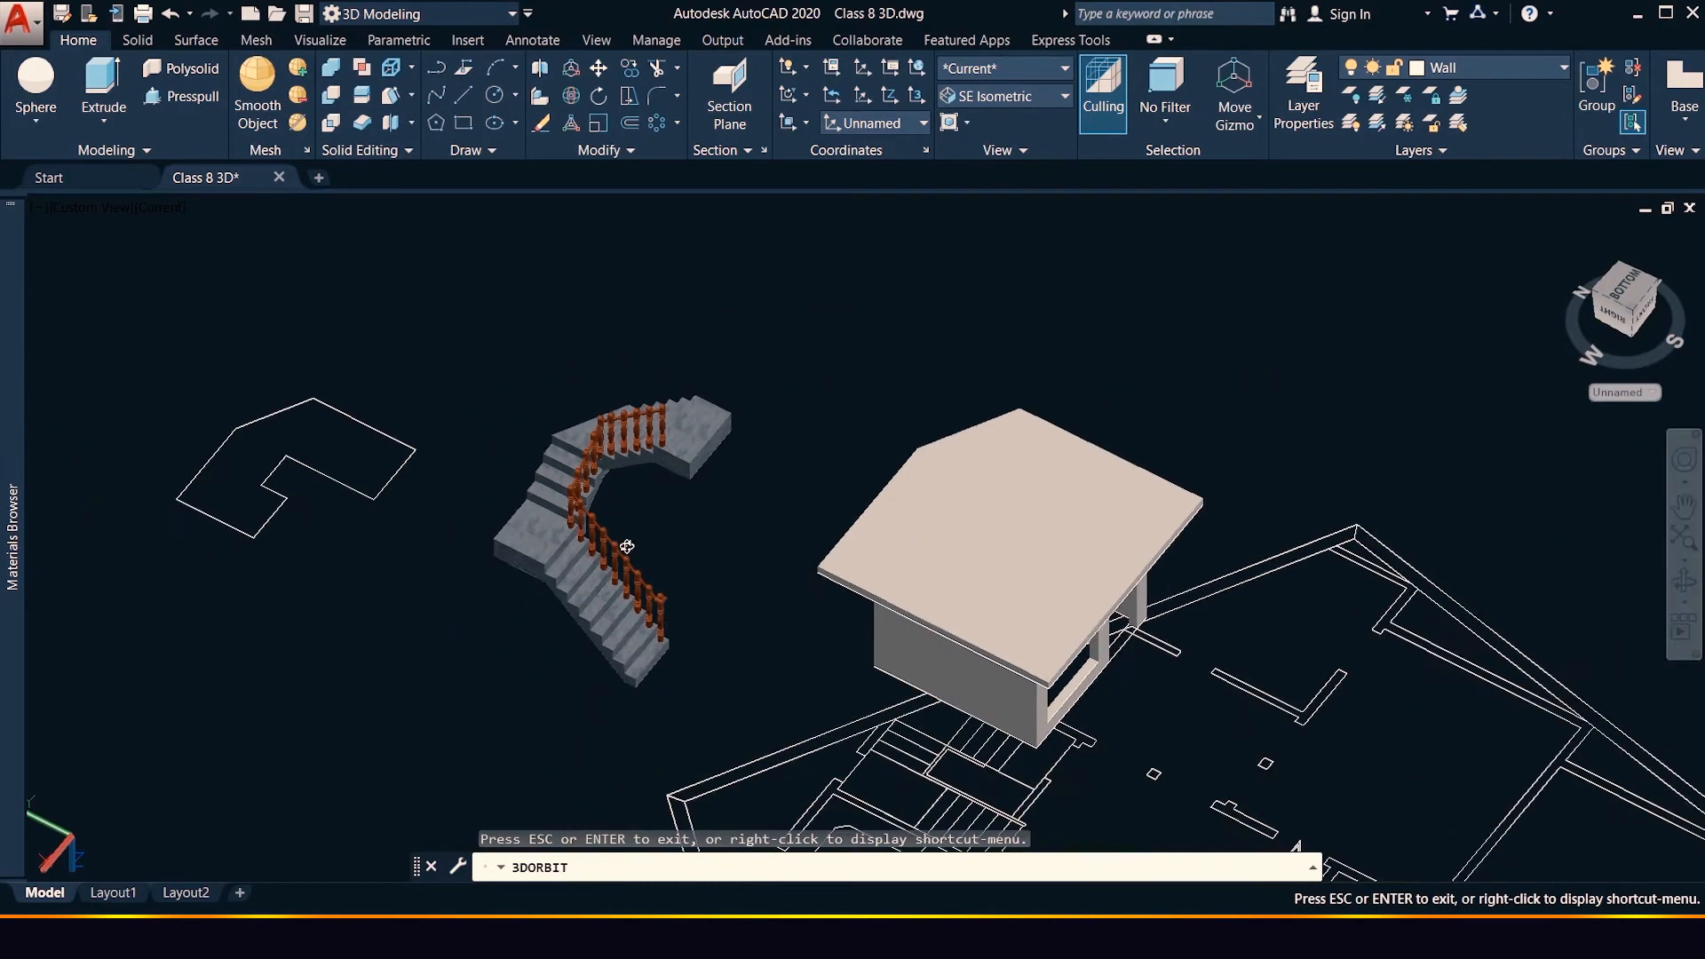
pyautogui.scroll(8, 636, 661)
pyautogui.scroll(-8, 642, 648)
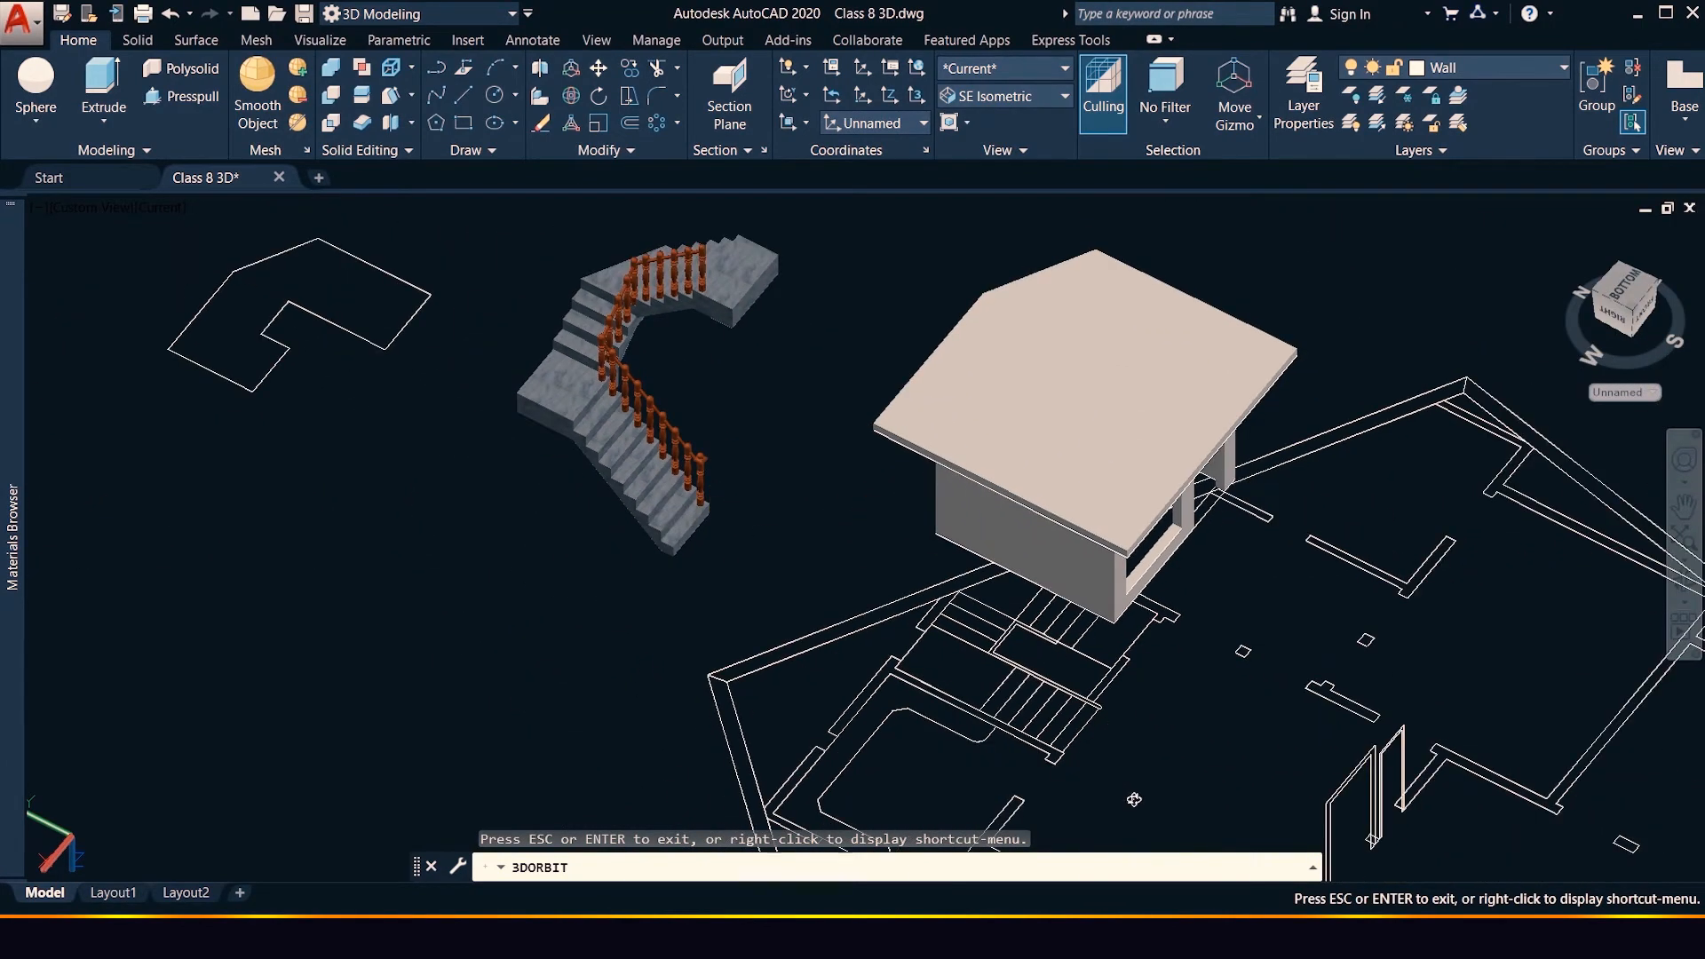
pyautogui.scroll(7, 1146, 587)
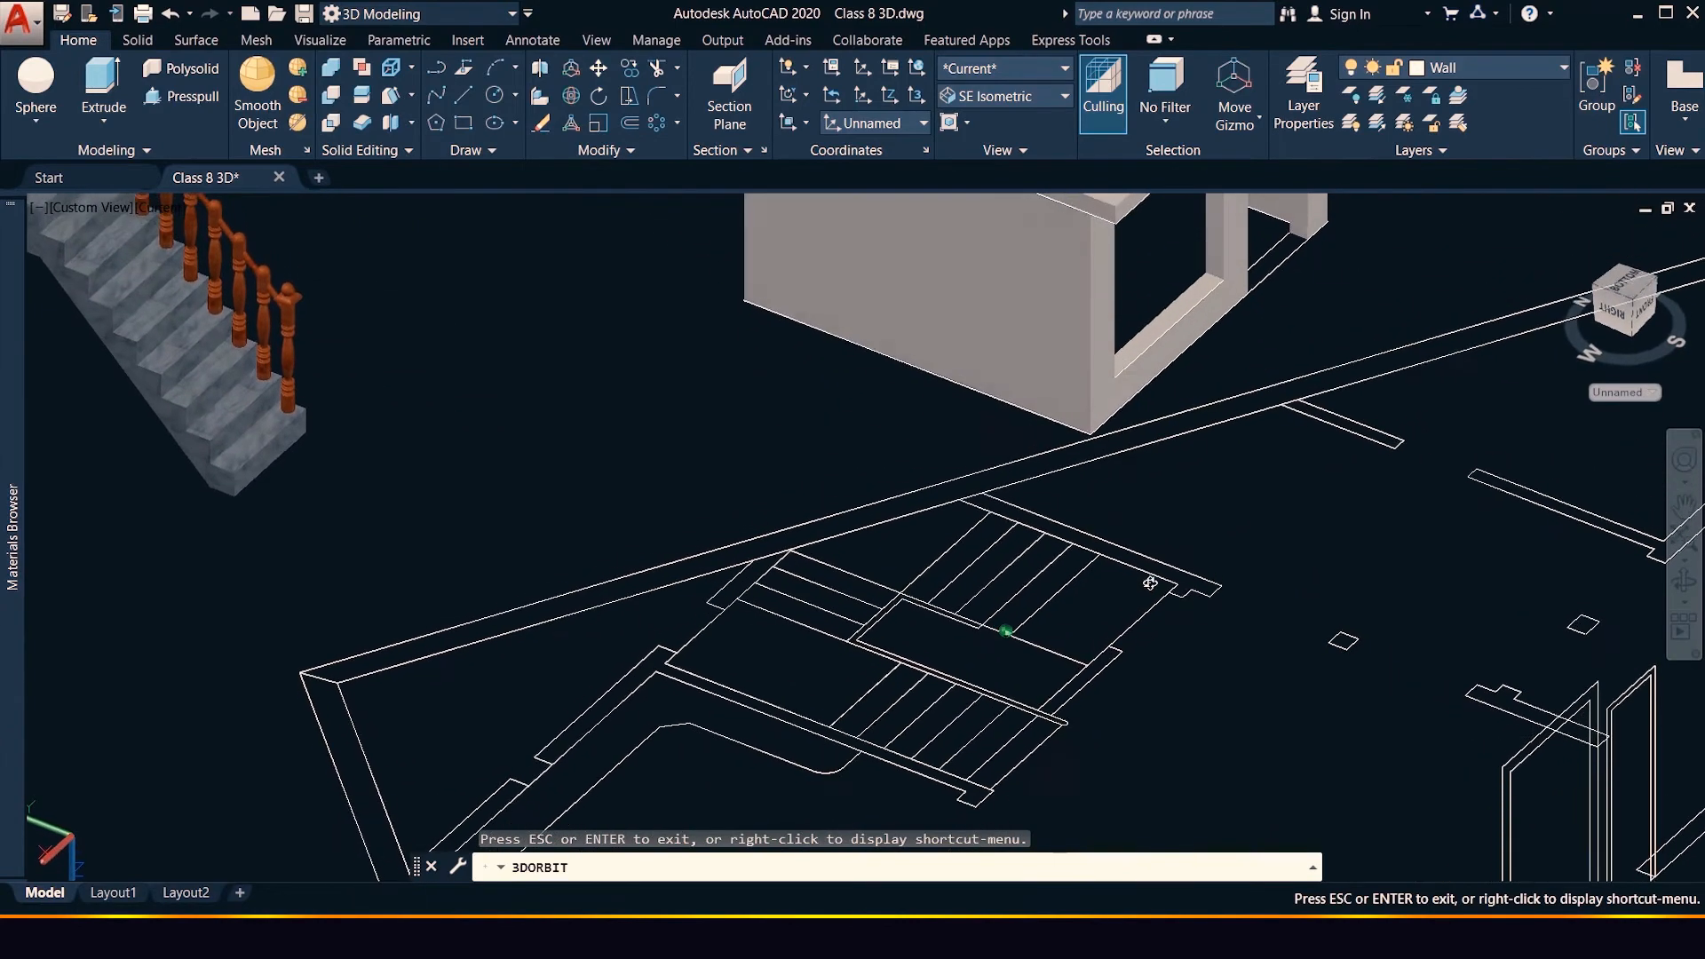
pyautogui.press('Escape')
# Presspull the first tread at the outer end of the floor plan's lower stair flight to a height of 8"
pyautogui.scroll(3, 989, 746)
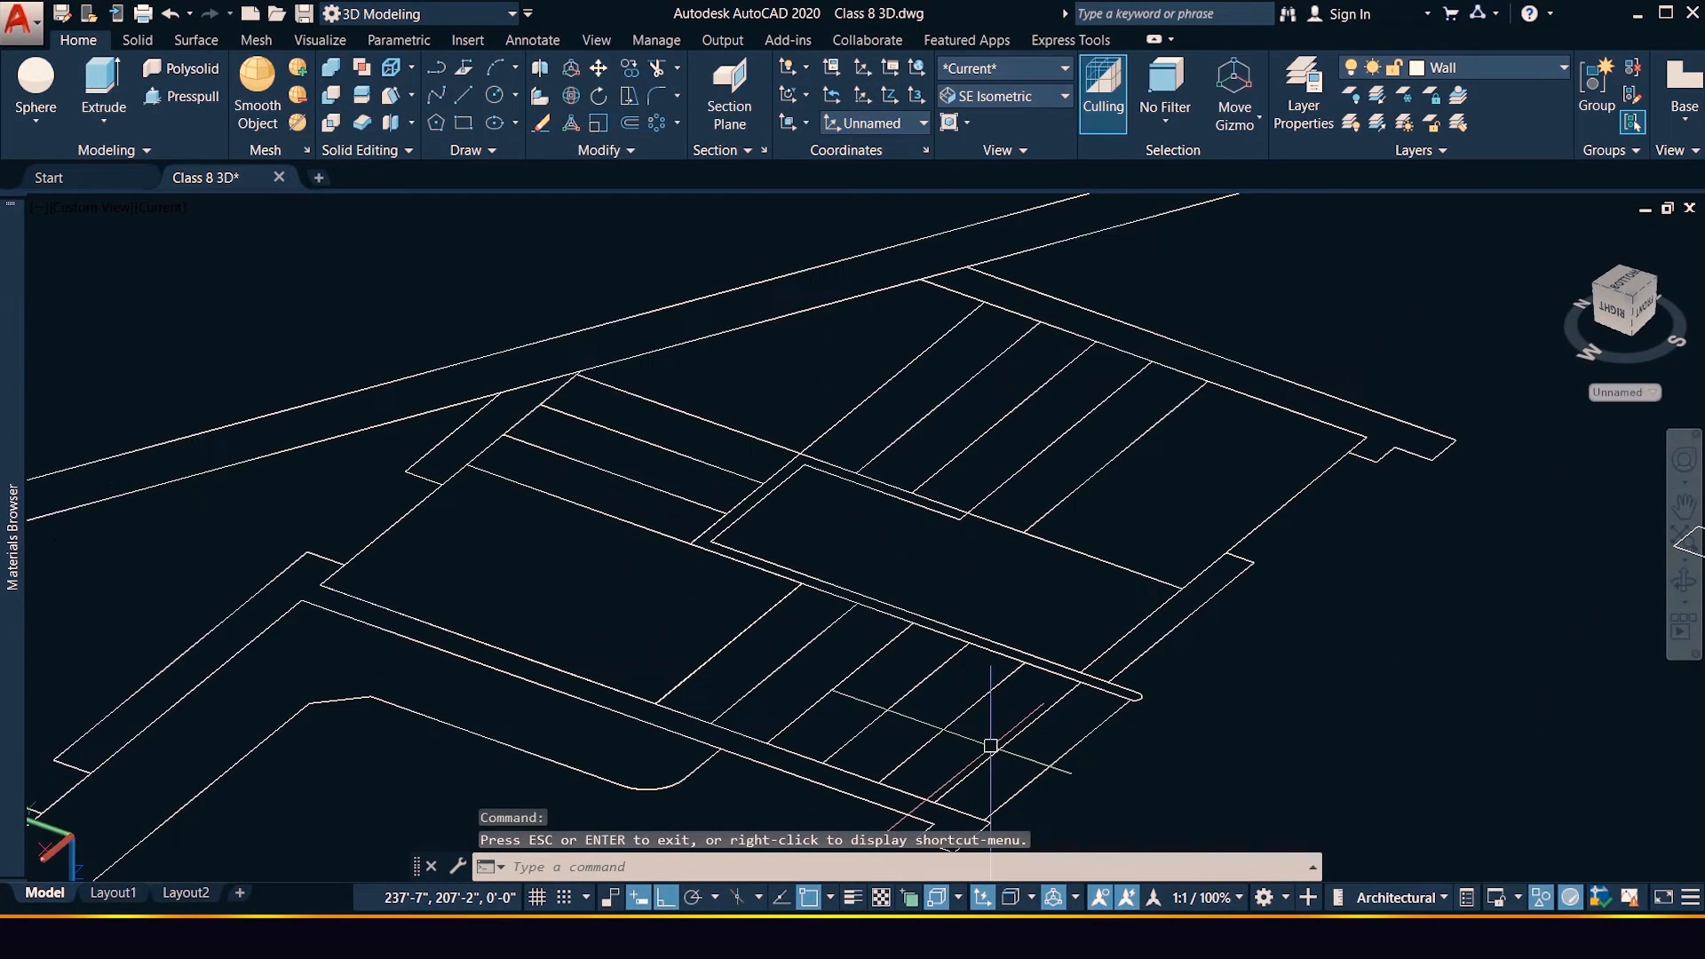
pyautogui.scroll(-5, 990, 745)
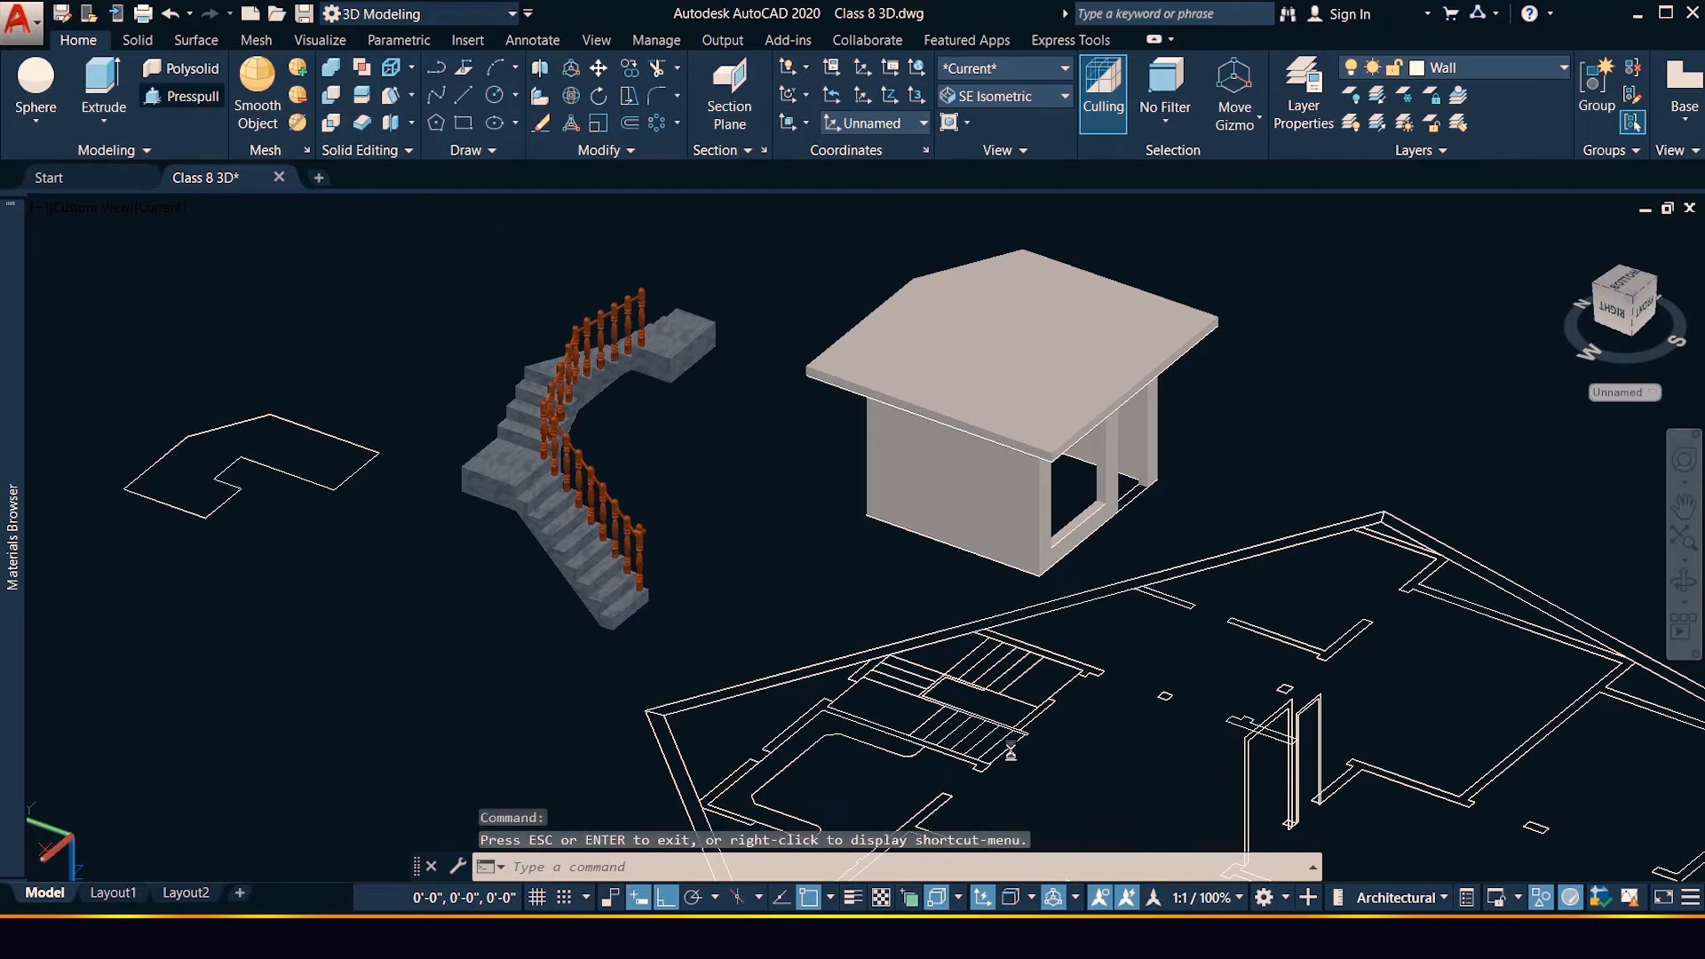
pyautogui.scroll(3, 1010, 752)
pyautogui.scroll(-4, 1004, 649)
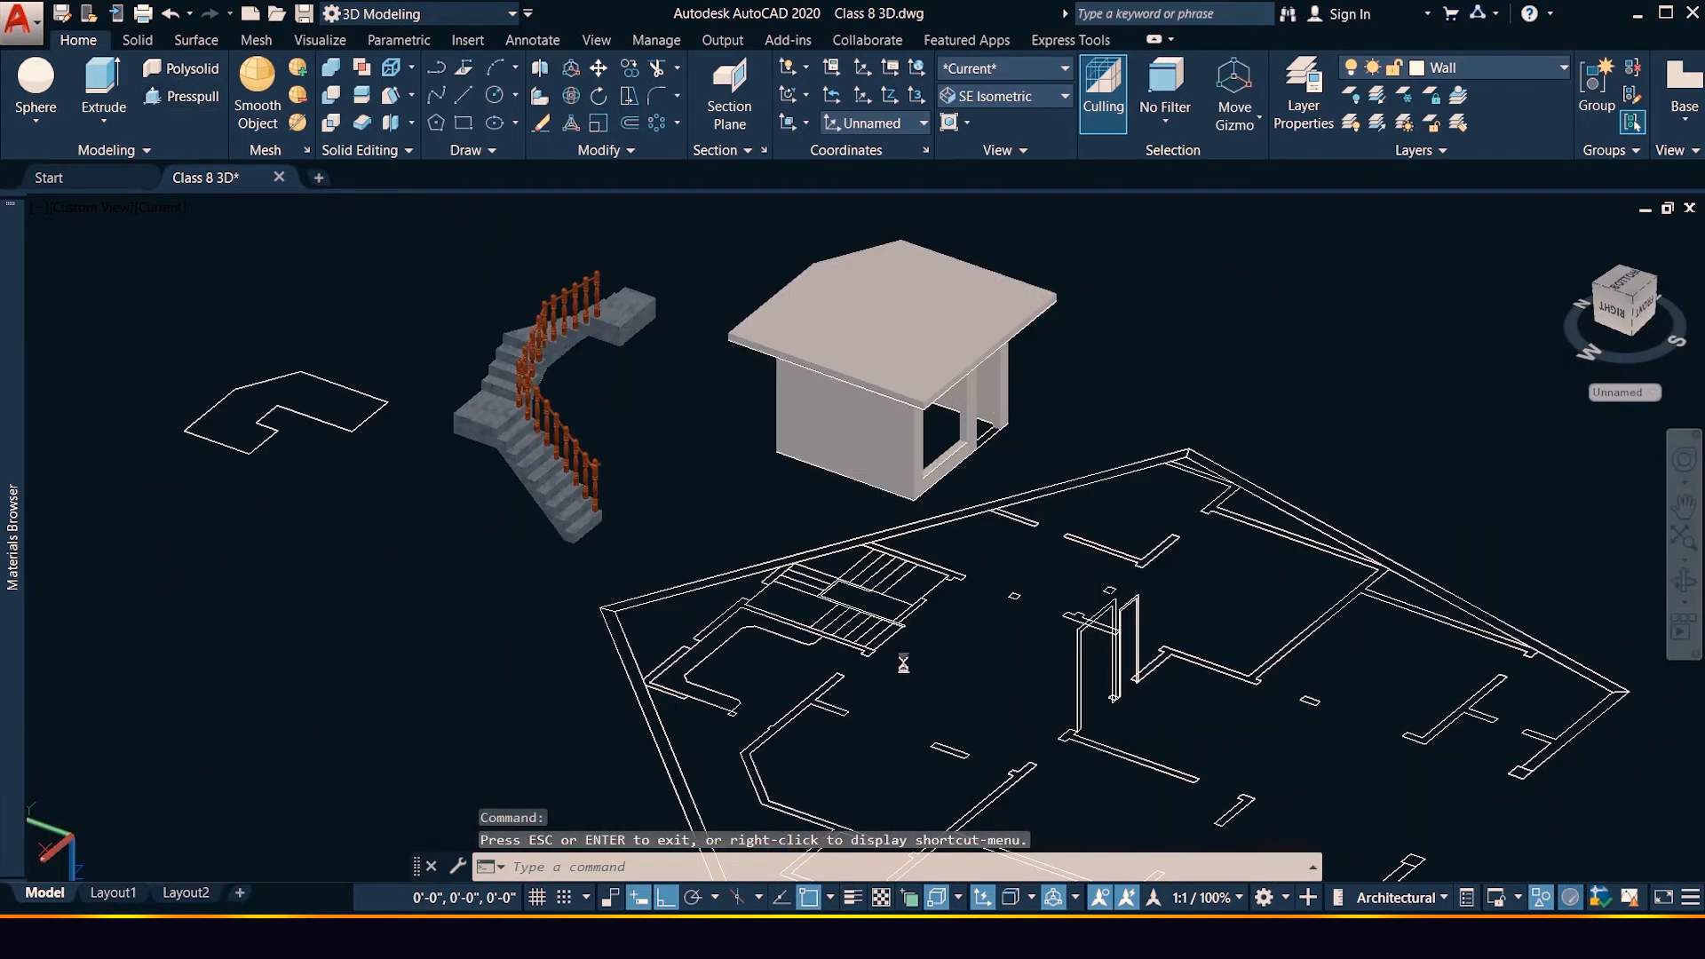
pyautogui.scroll(-3, 921, 661)
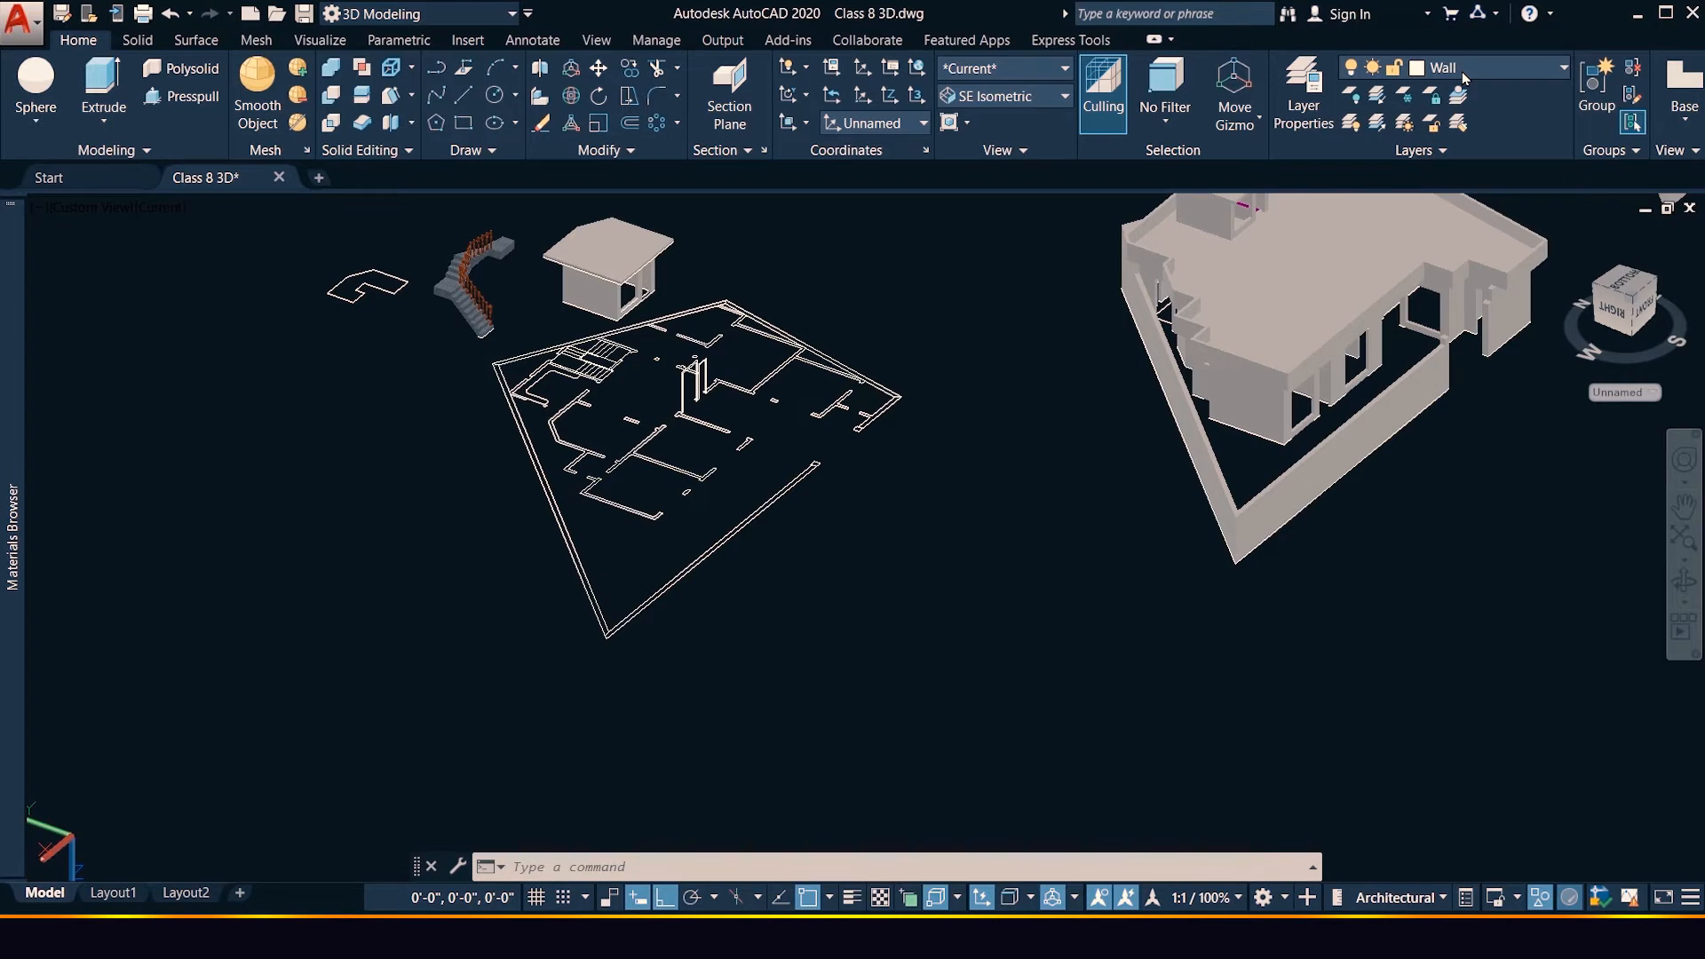
pyautogui.scroll(6, 681, 384)
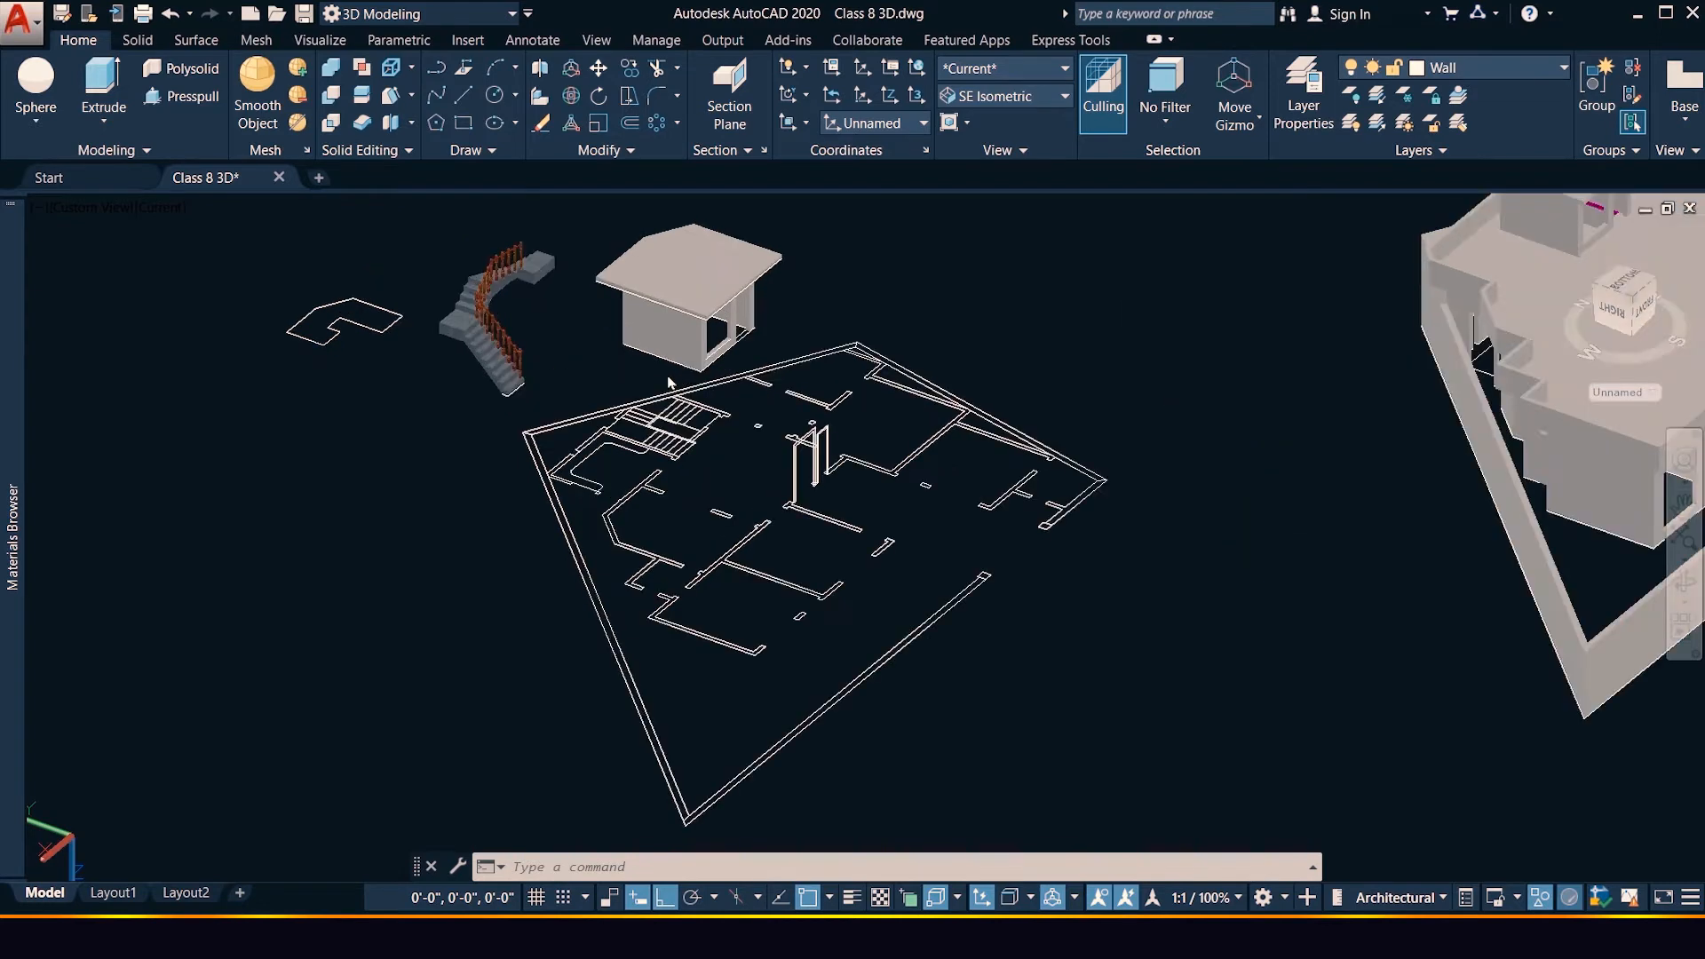
pyautogui.scroll(-3, 1046, 560)
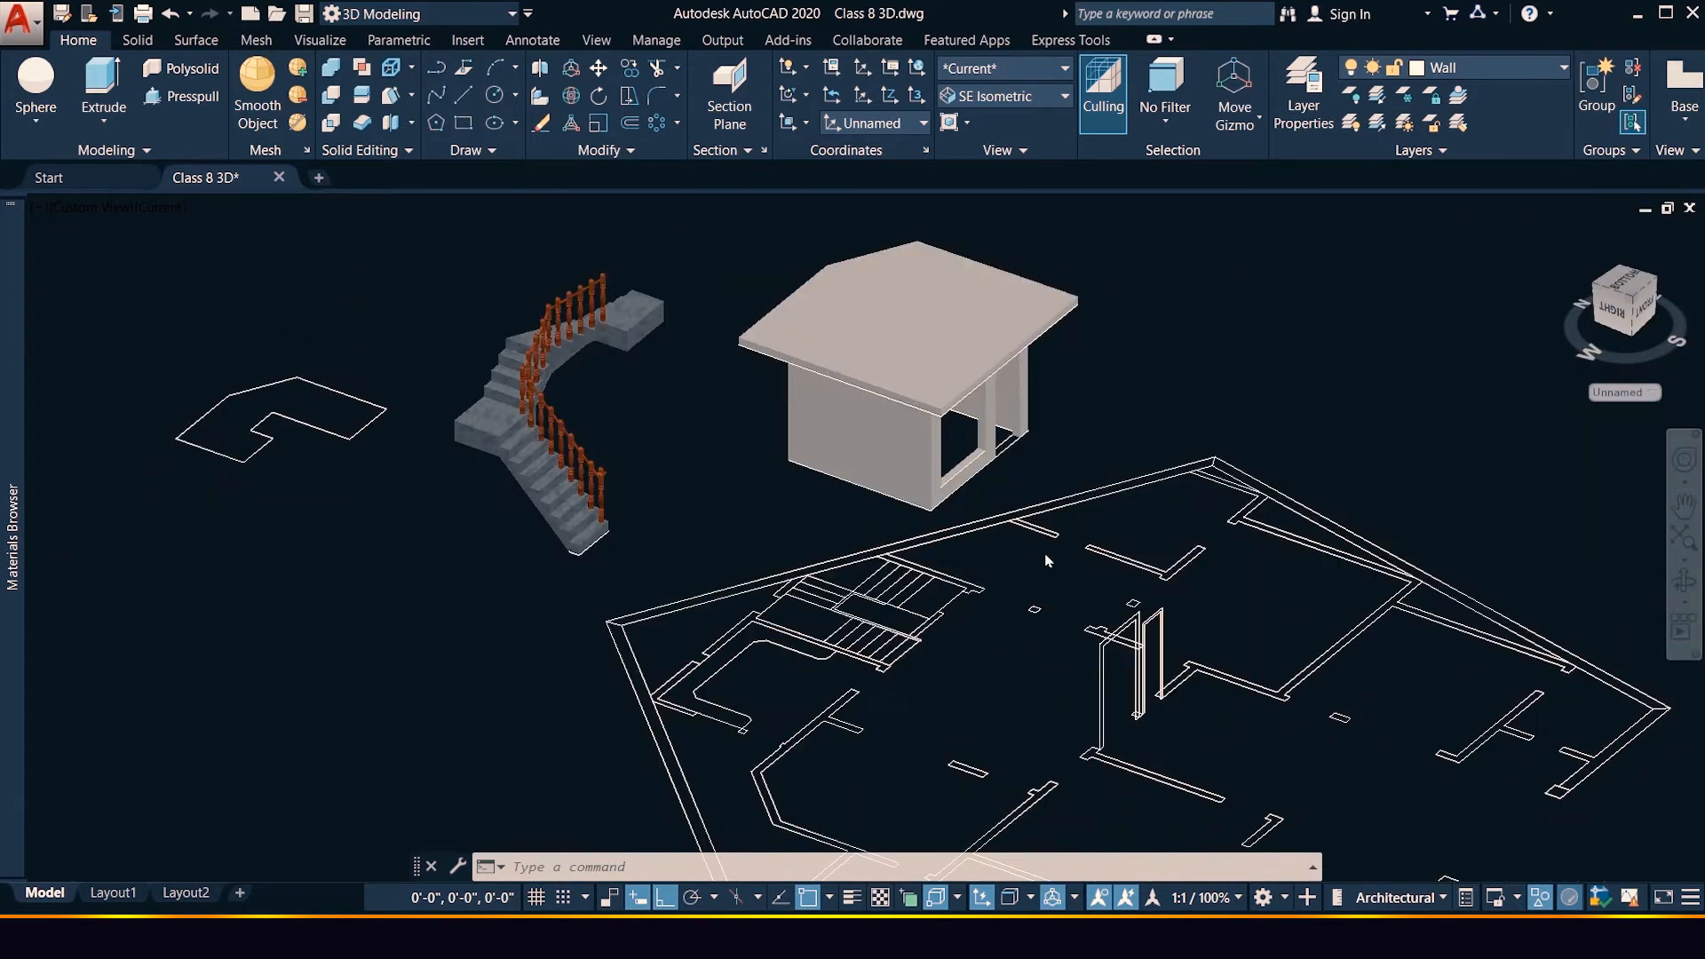
pyautogui.press('Return')
pyautogui.scroll(5, 1035, 649)
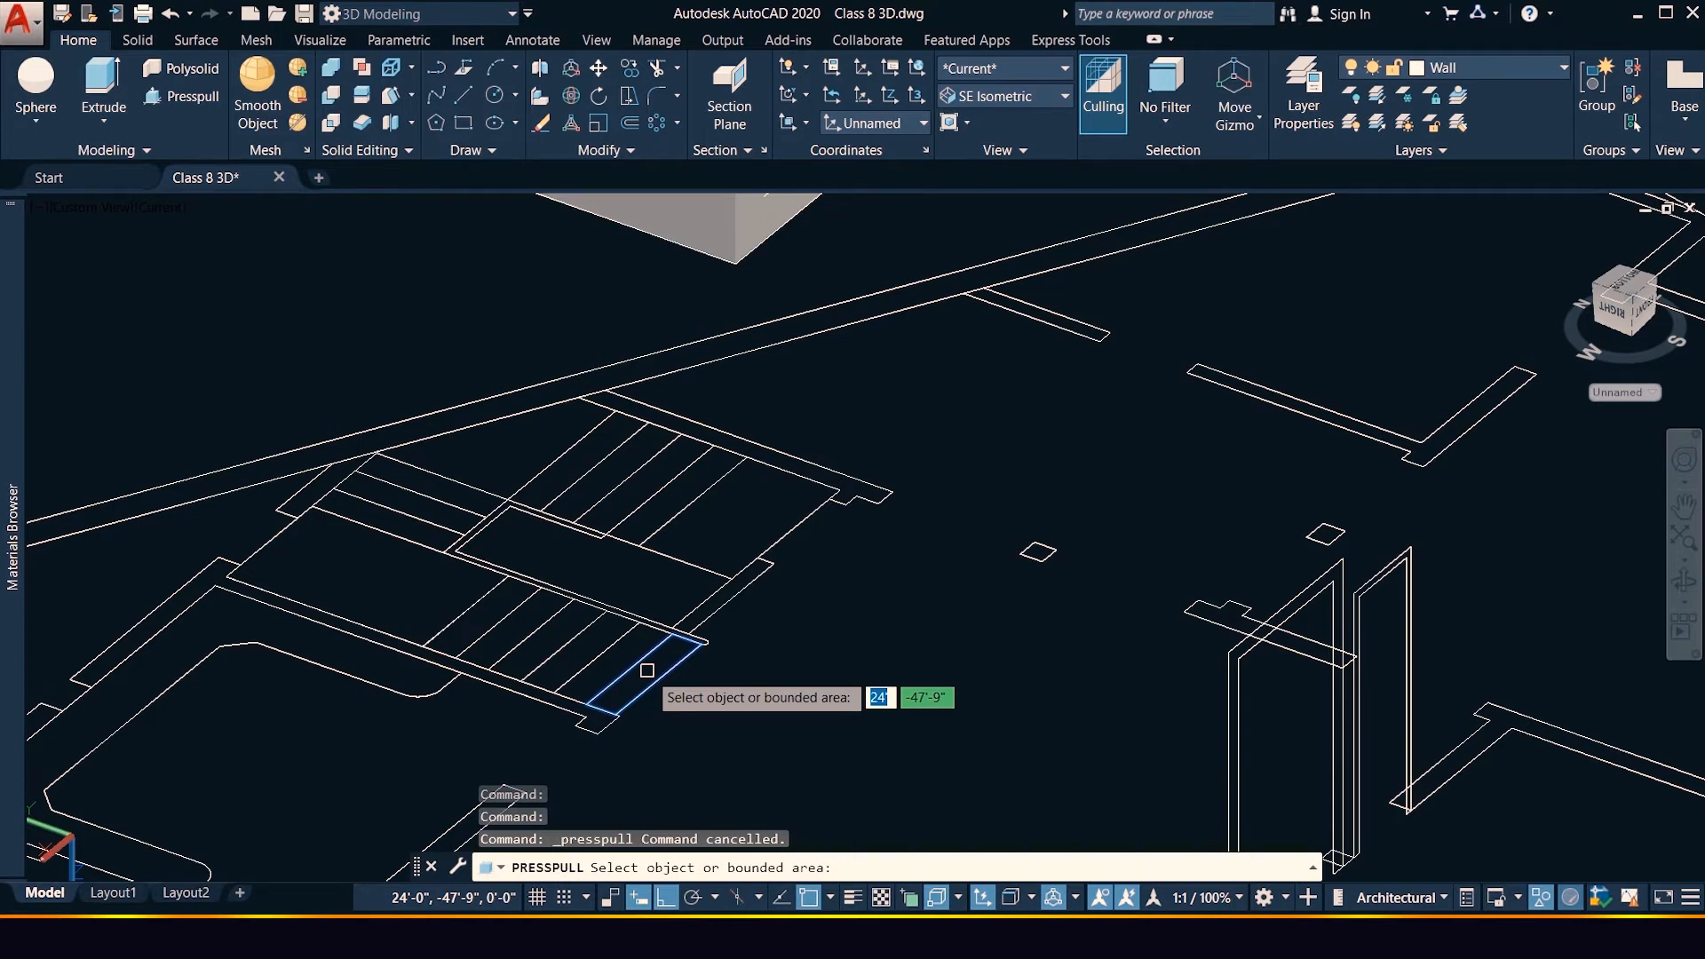
pyautogui.click(648, 670)
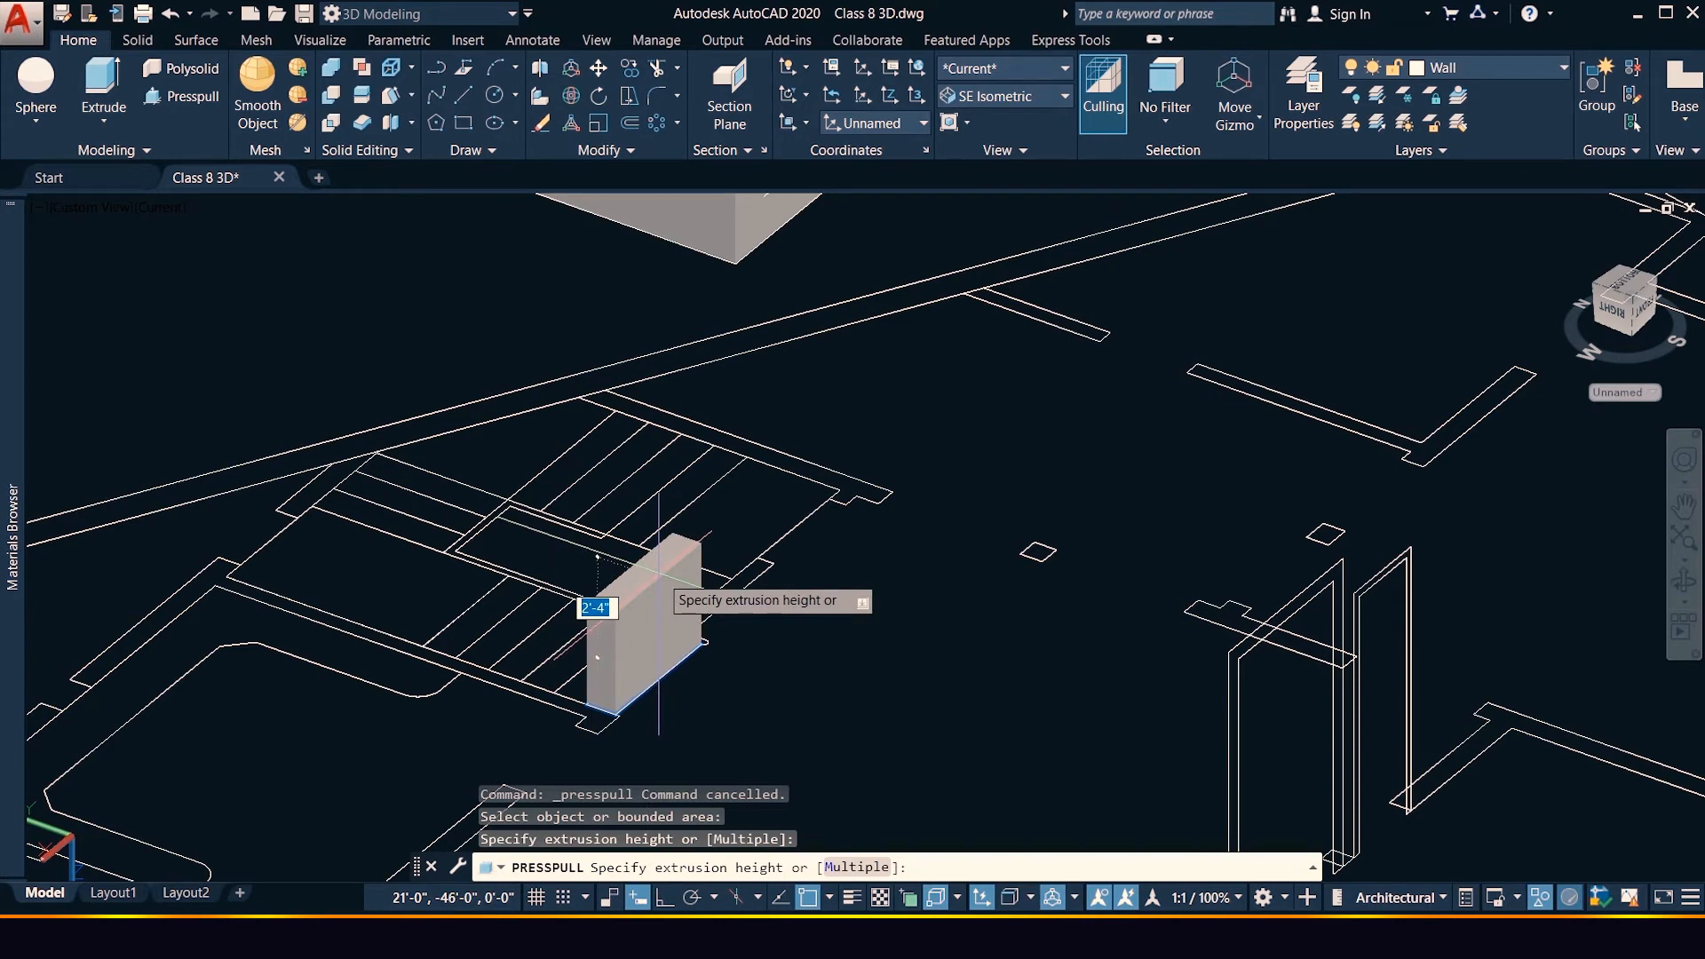
pyautogui.write('8')
pyautogui.press('Return')
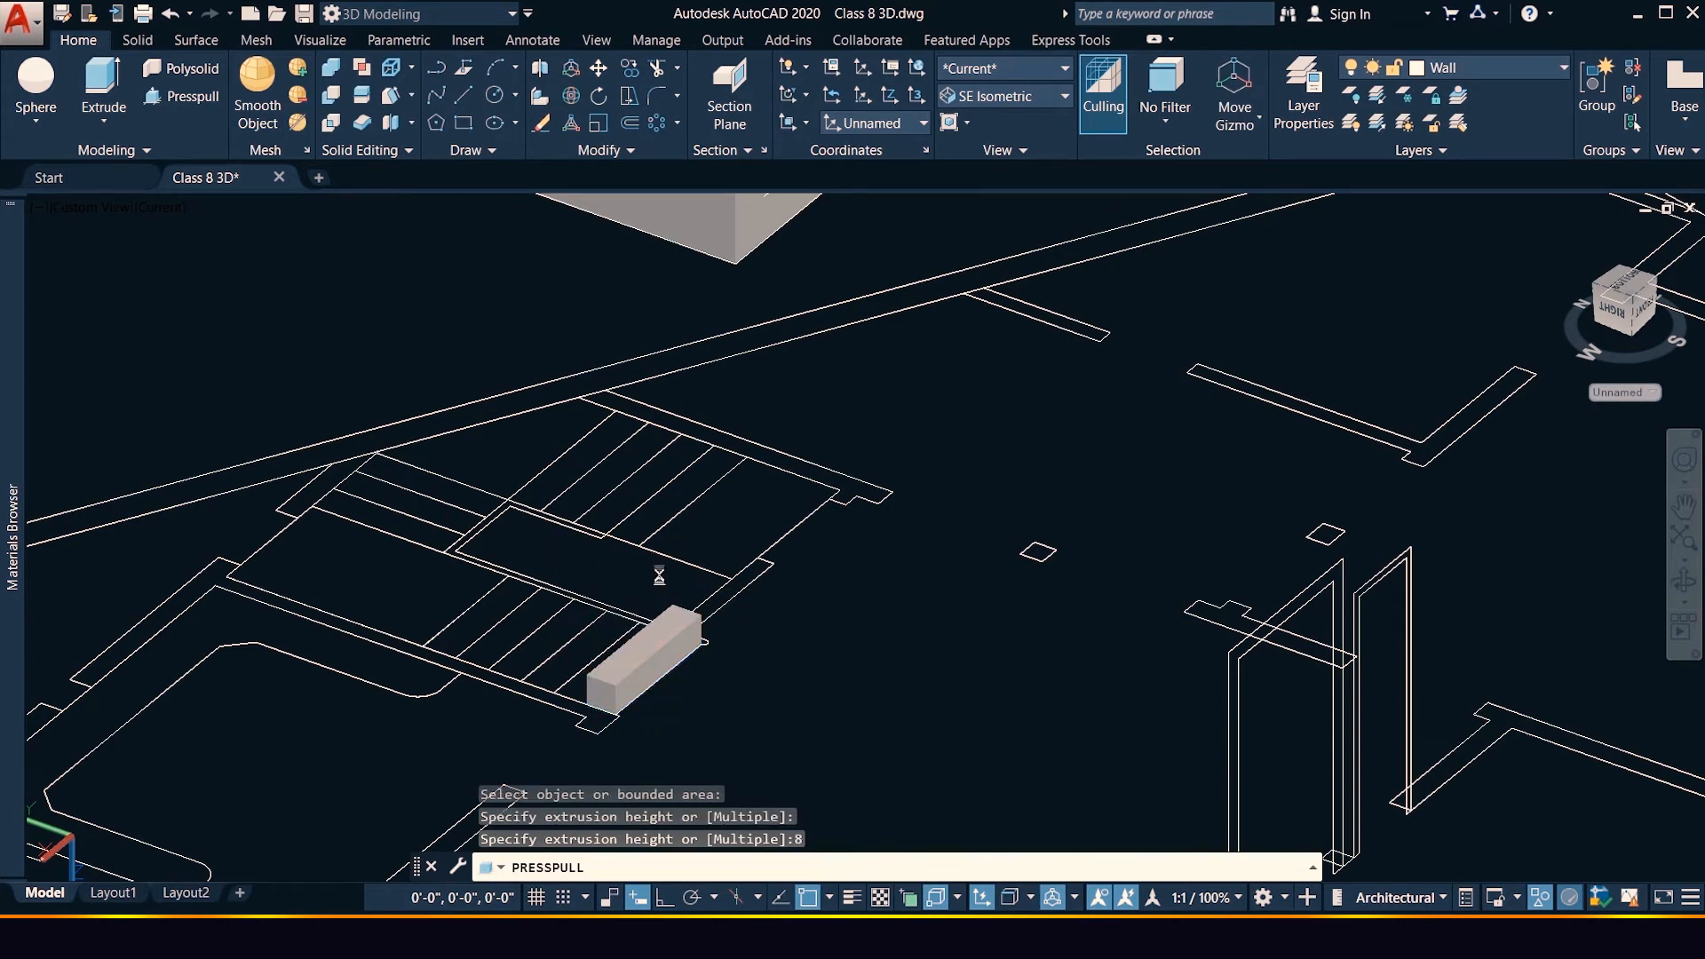
# Examine the first extruded tread from several distances and compare it with the finished stair model and the floor plan's stair lines
pyautogui.press('Return')
pyautogui.scroll(-5, 658, 573)
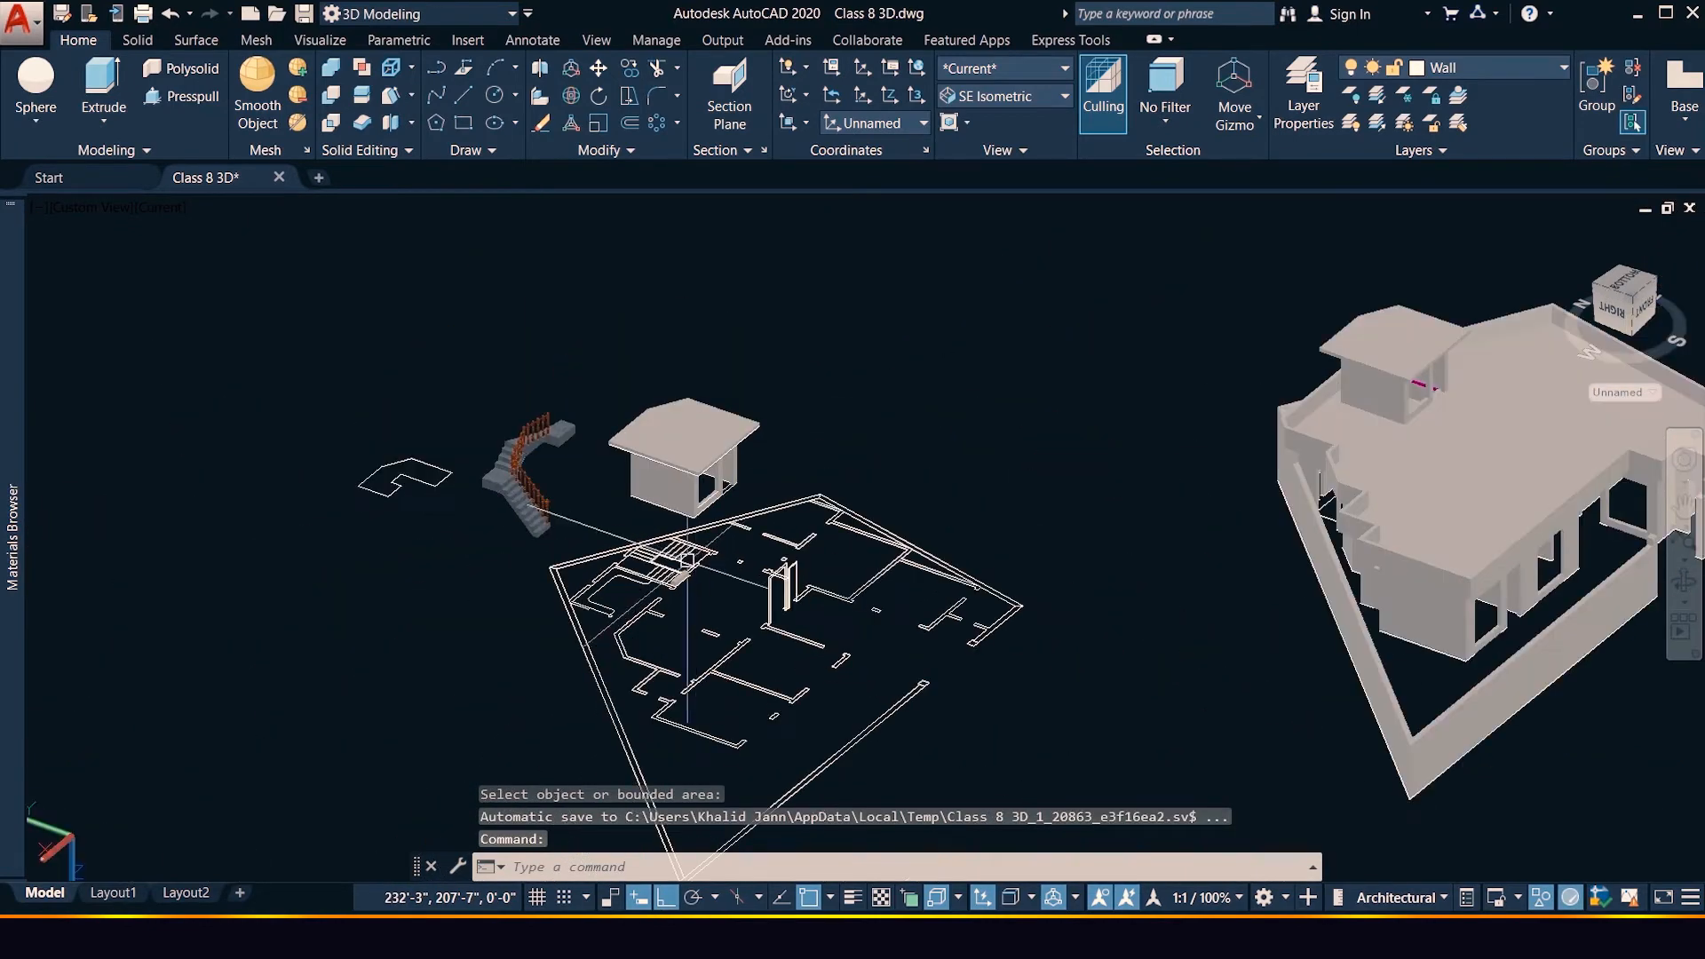
pyautogui.scroll(3, 610, 541)
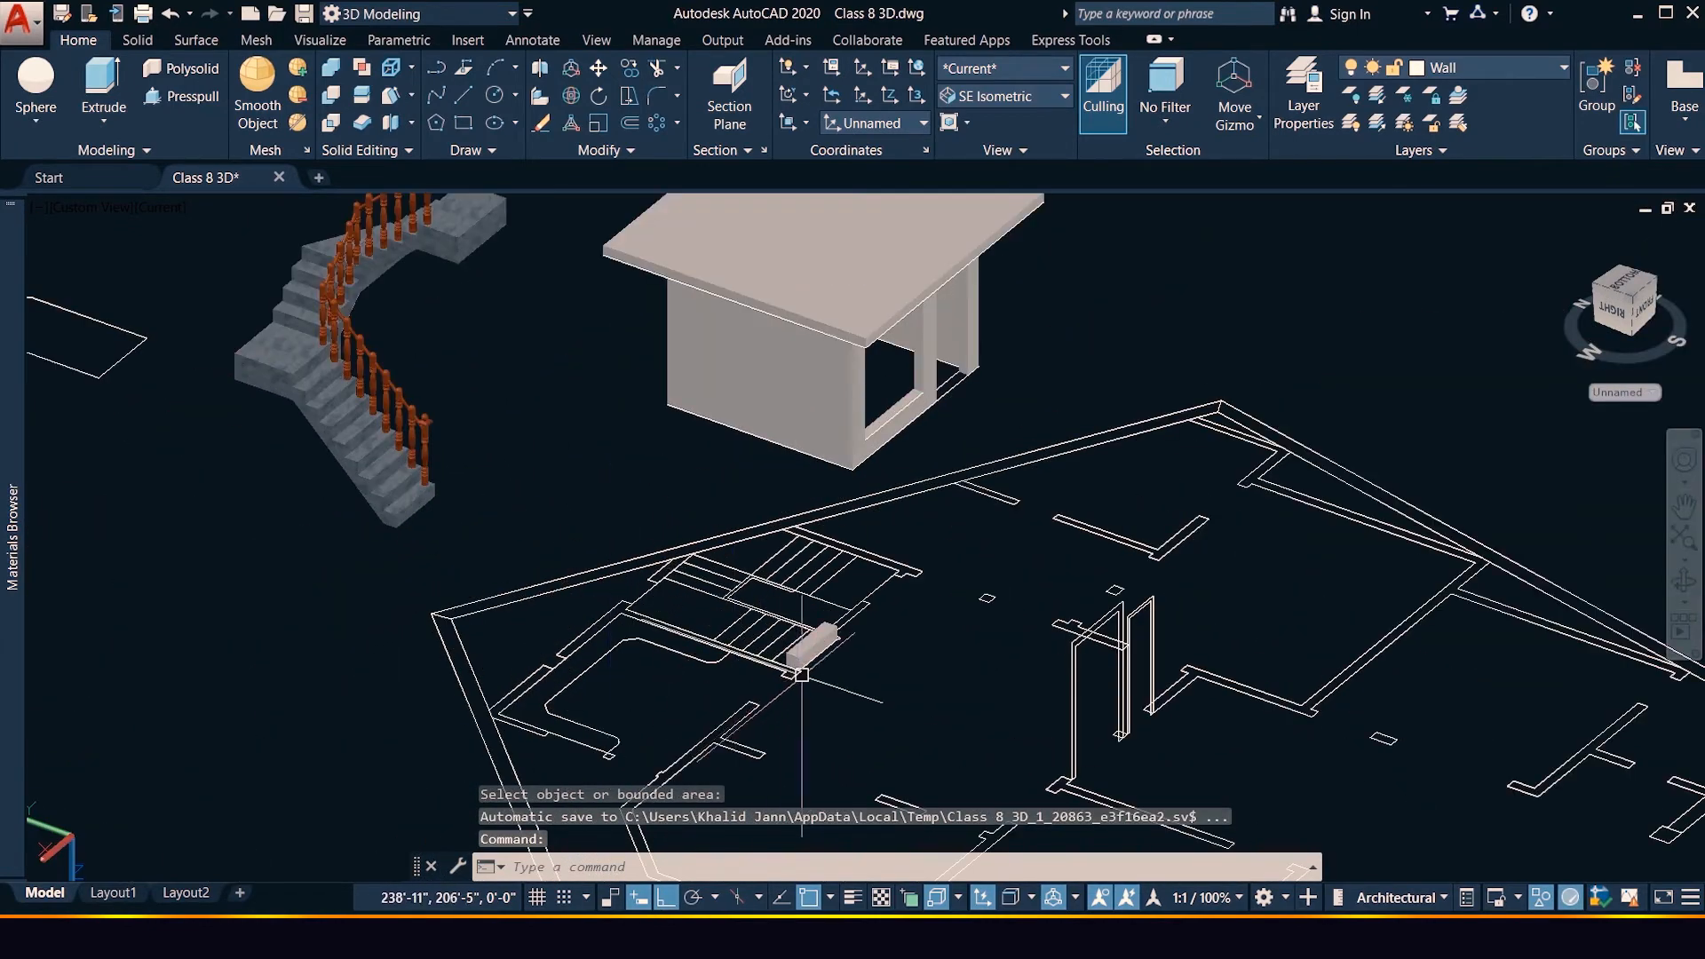
pyautogui.scroll(4, 799, 647)
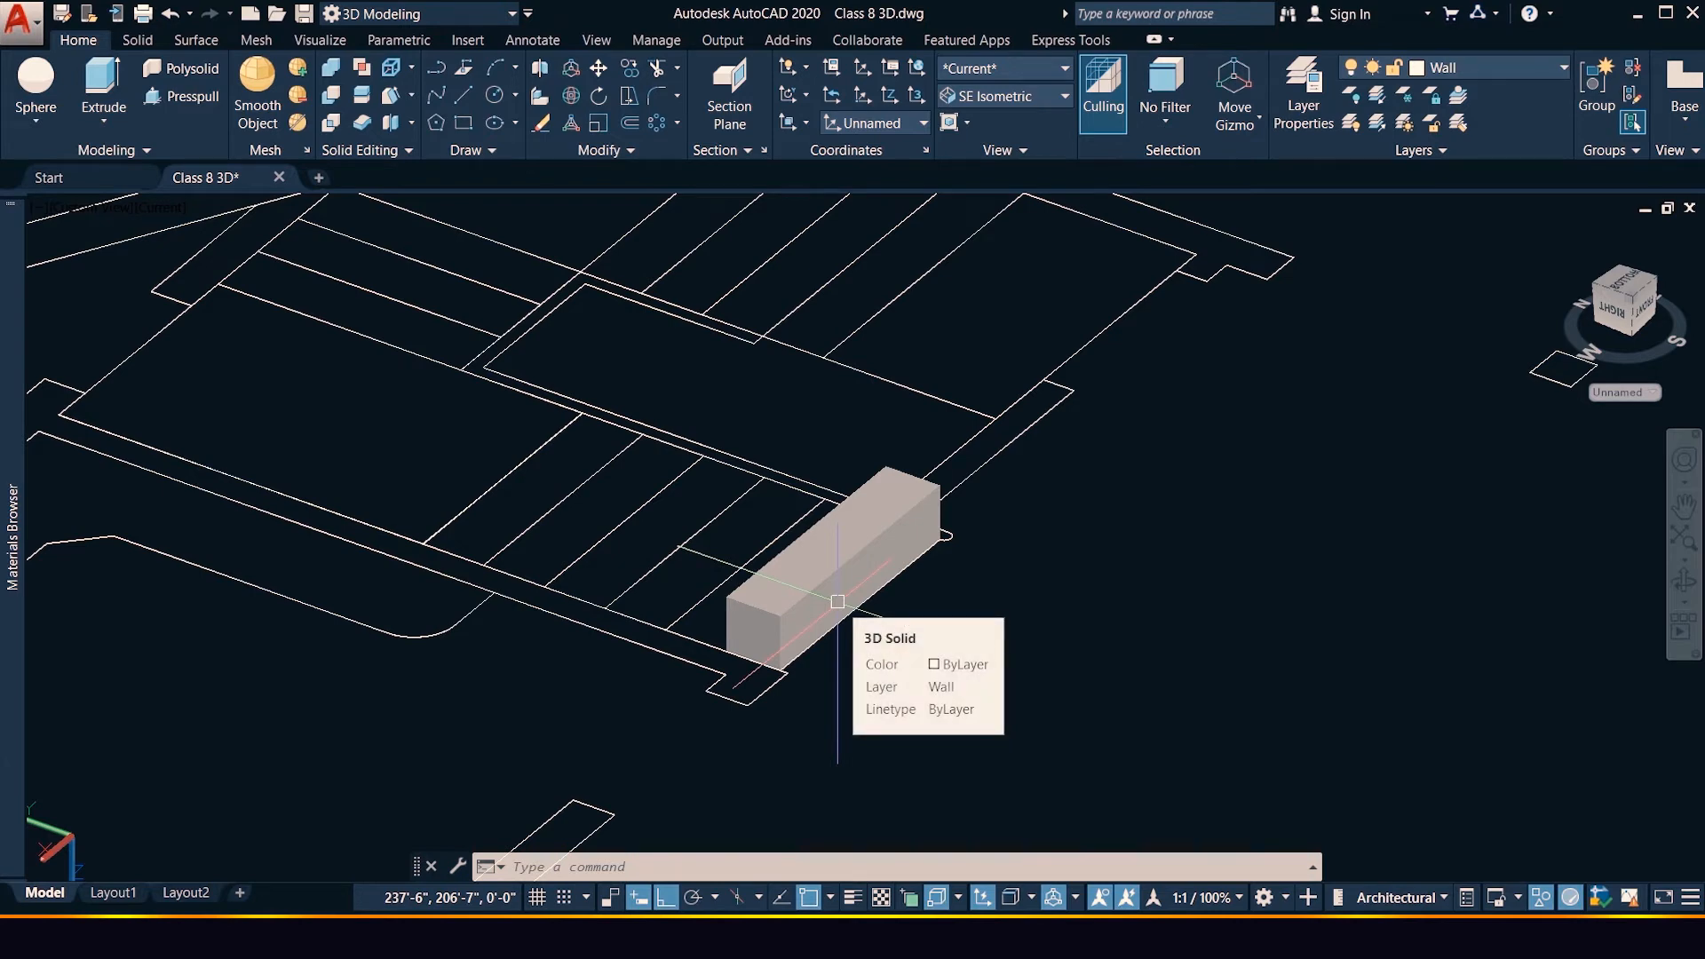
pyautogui.scroll(1, 830, 587)
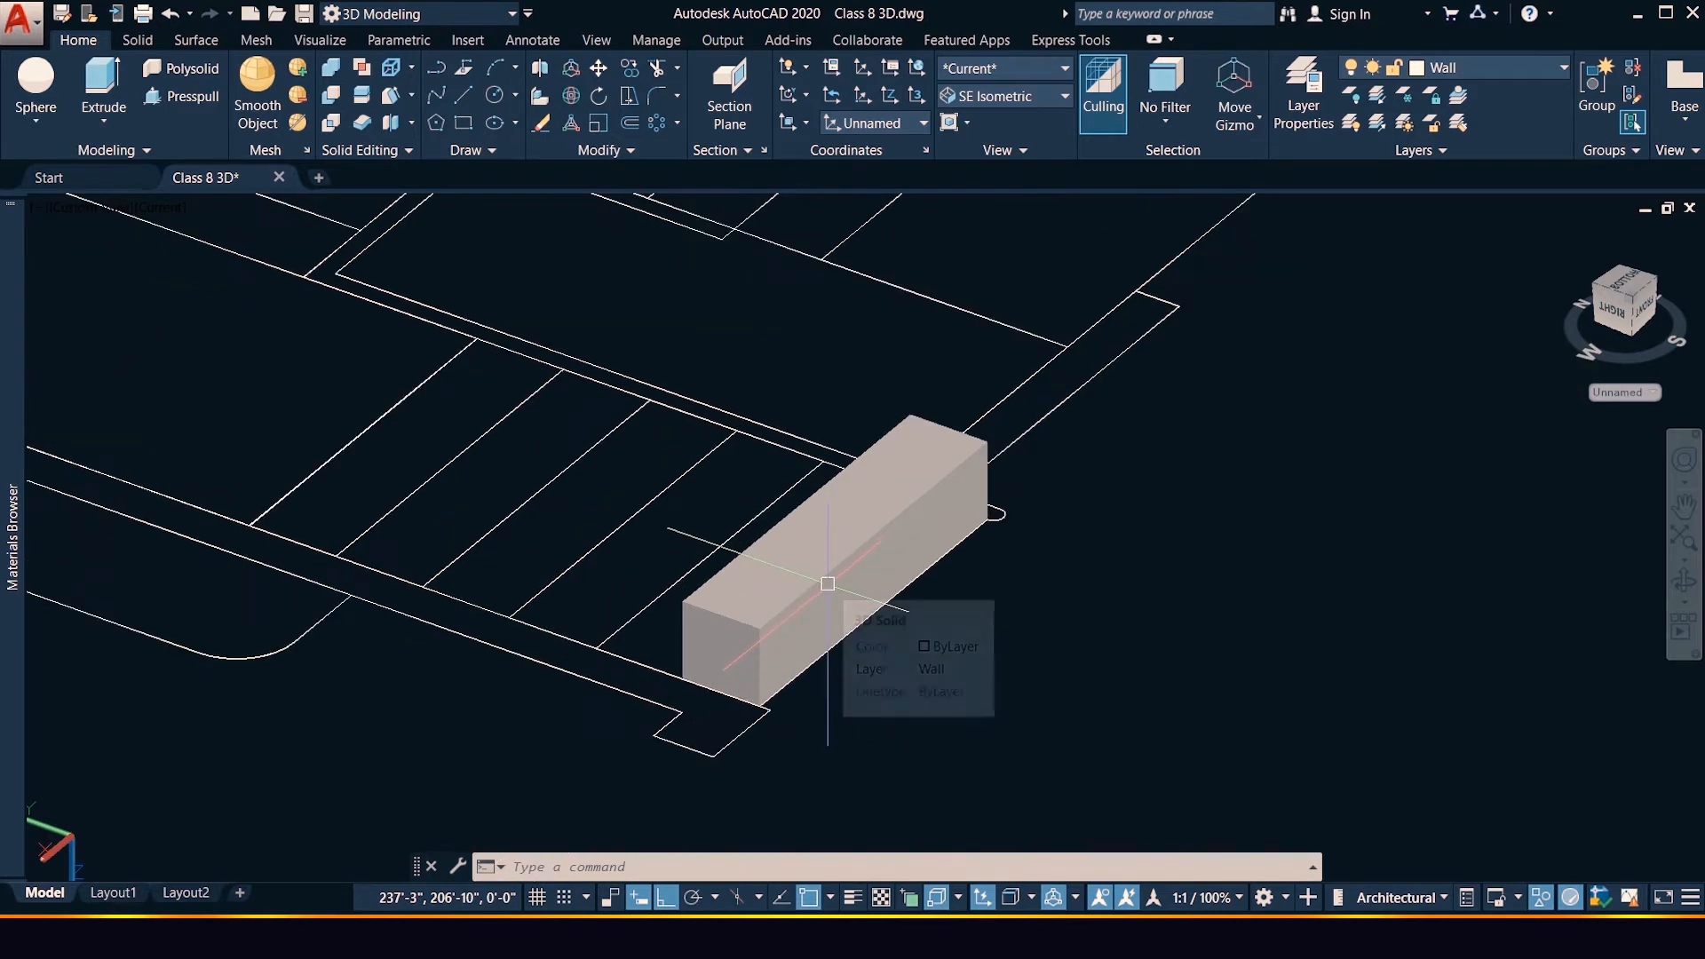
pyautogui.scroll(-2, 827, 584)
pyautogui.scroll(-4, 827, 584)
pyautogui.scroll(3, 828, 584)
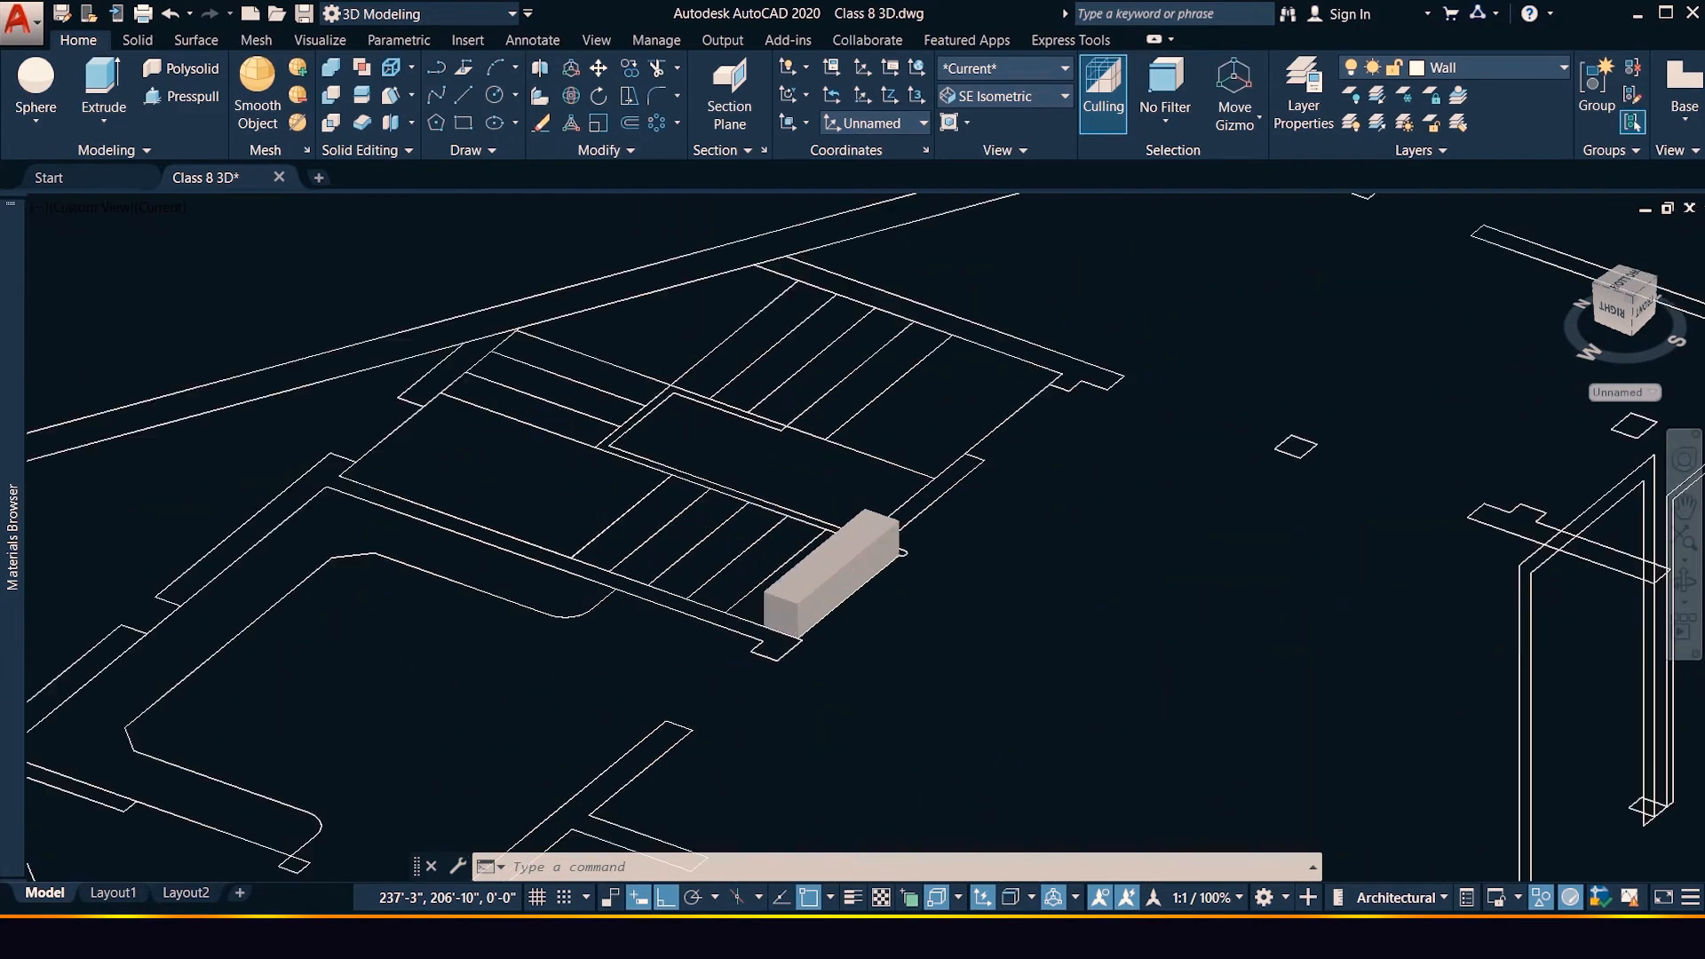
pyautogui.scroll(5, 827, 584)
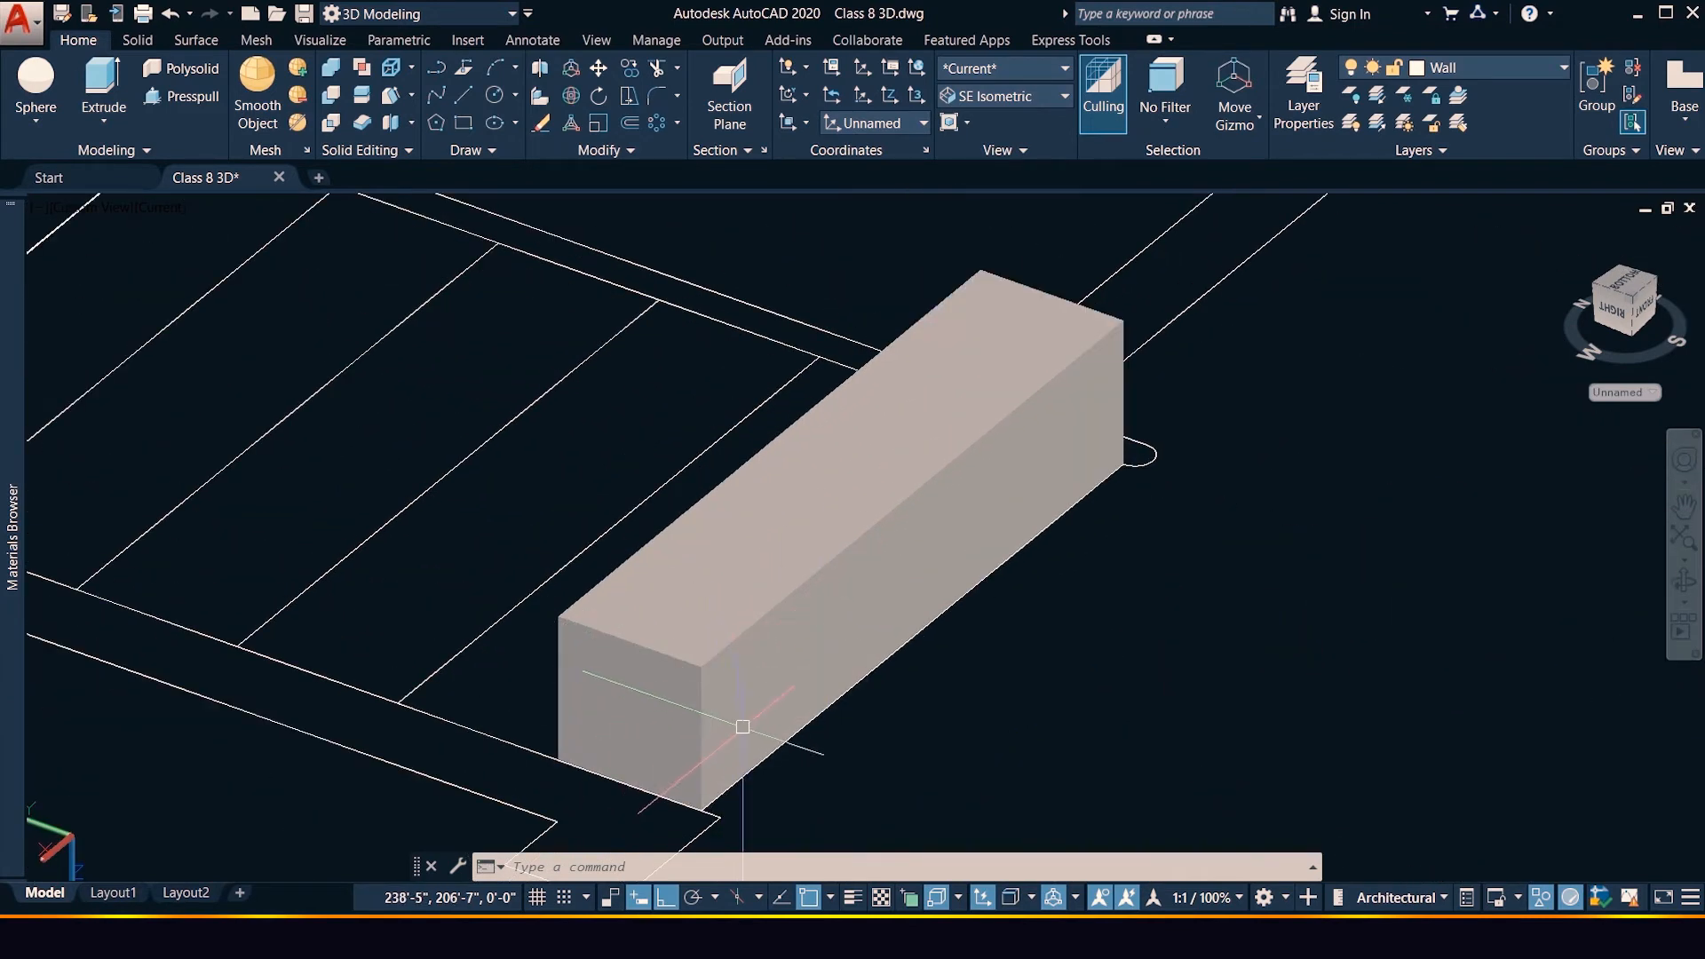
pyautogui.scroll(3, 738, 649)
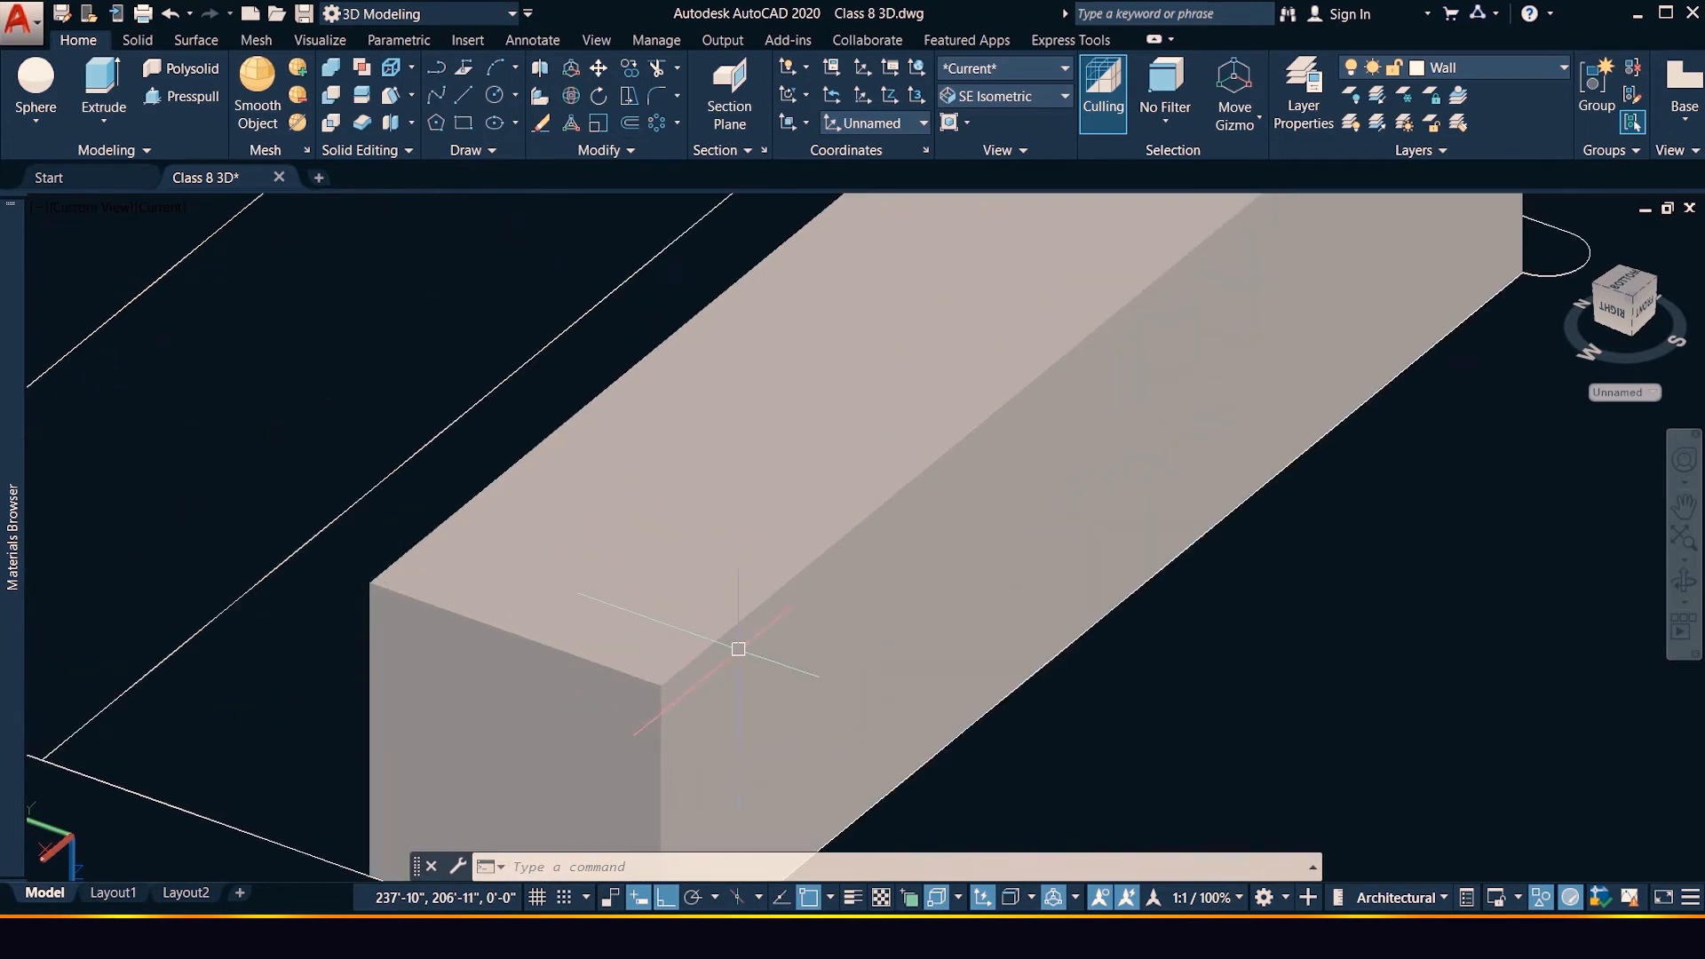
pyautogui.scroll(-5, 737, 649)
pyautogui.scroll(2, 738, 649)
pyautogui.scroll(2, 738, 649)
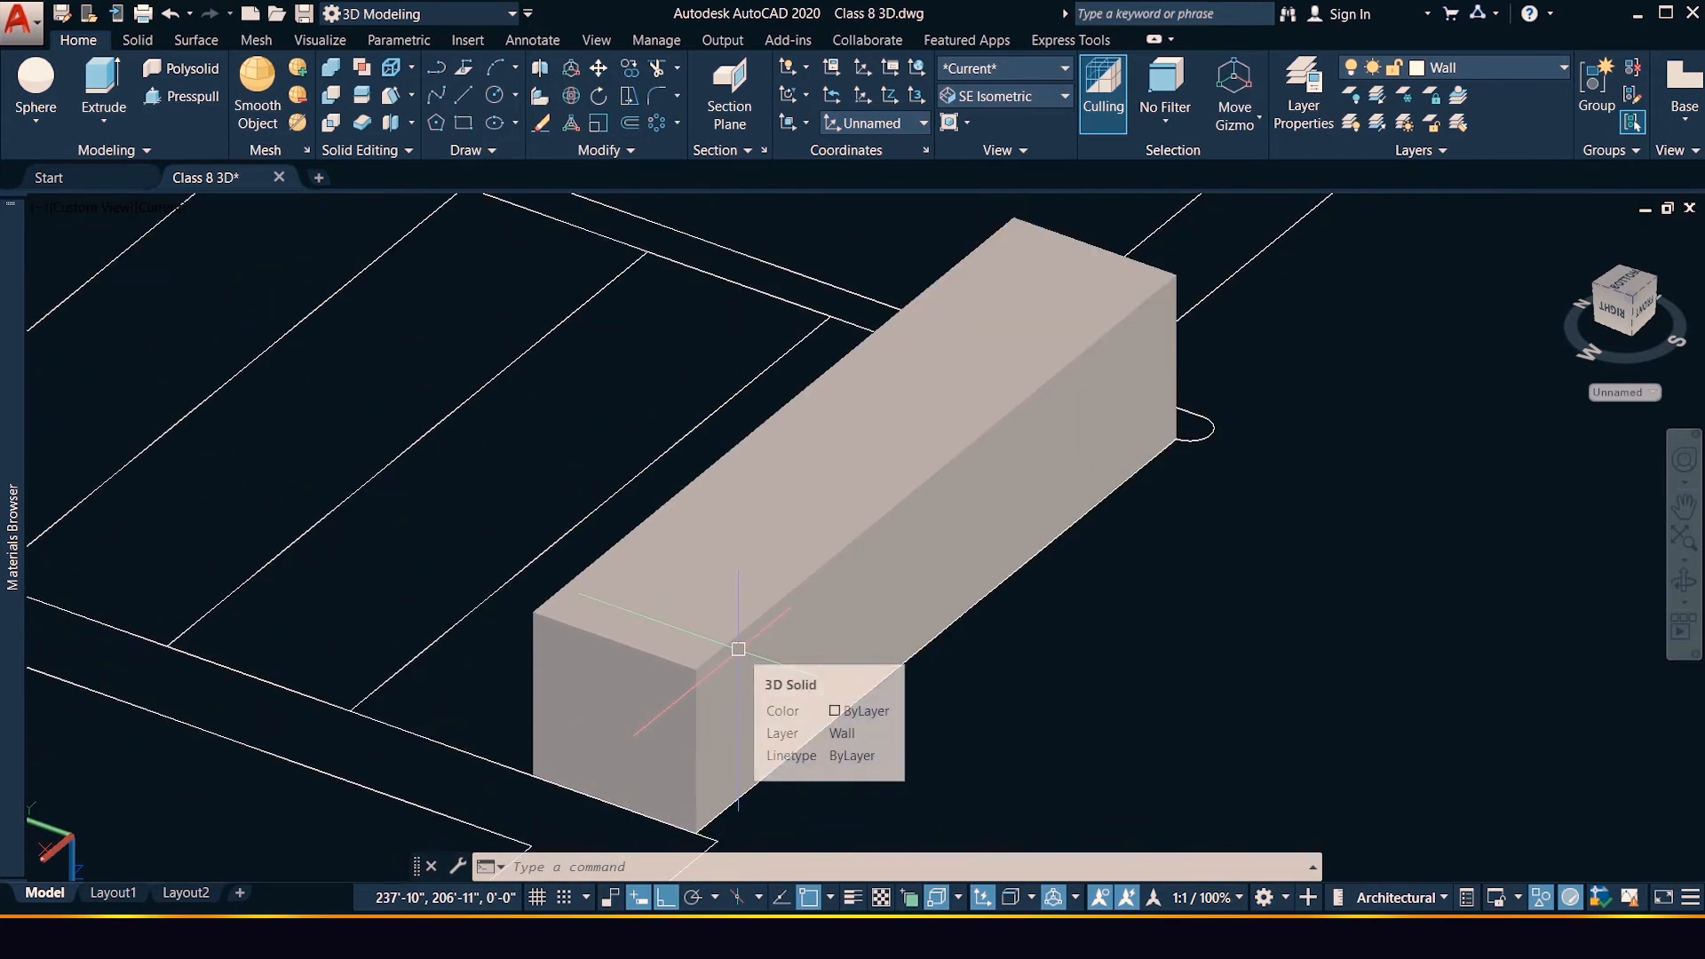
pyautogui.scroll(-4, 737, 649)
pyautogui.scroll(-5, 738, 649)
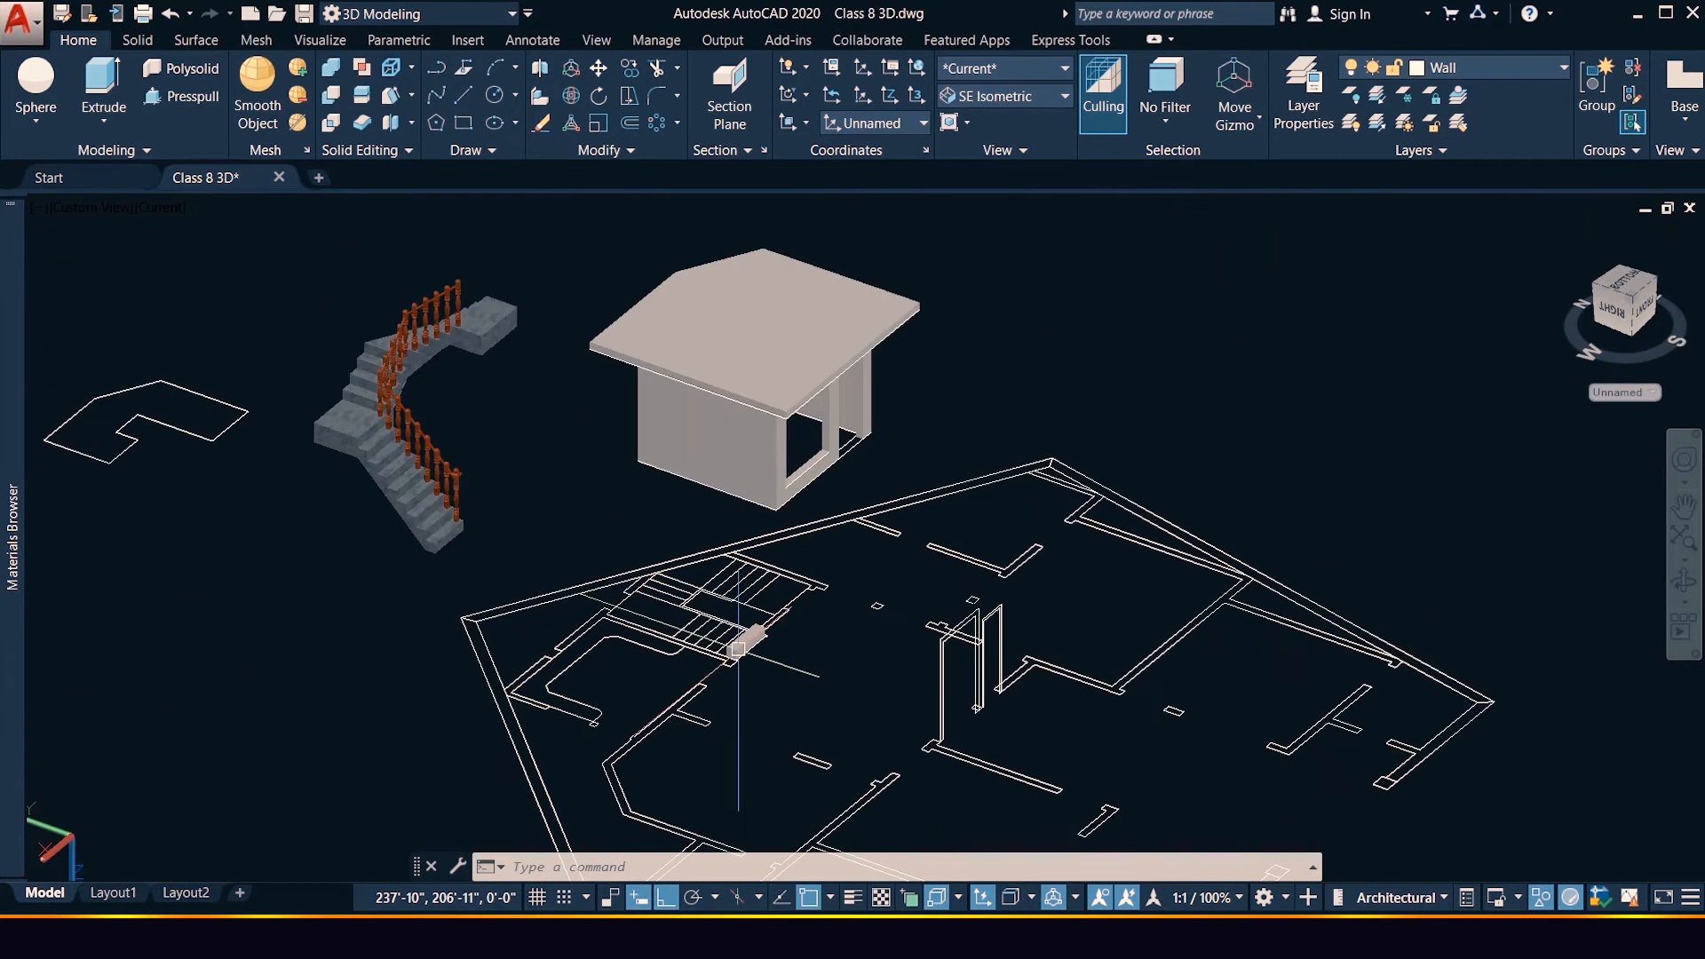
pyautogui.scroll(2, 613, 563)
pyautogui.scroll(3, 675, 517)
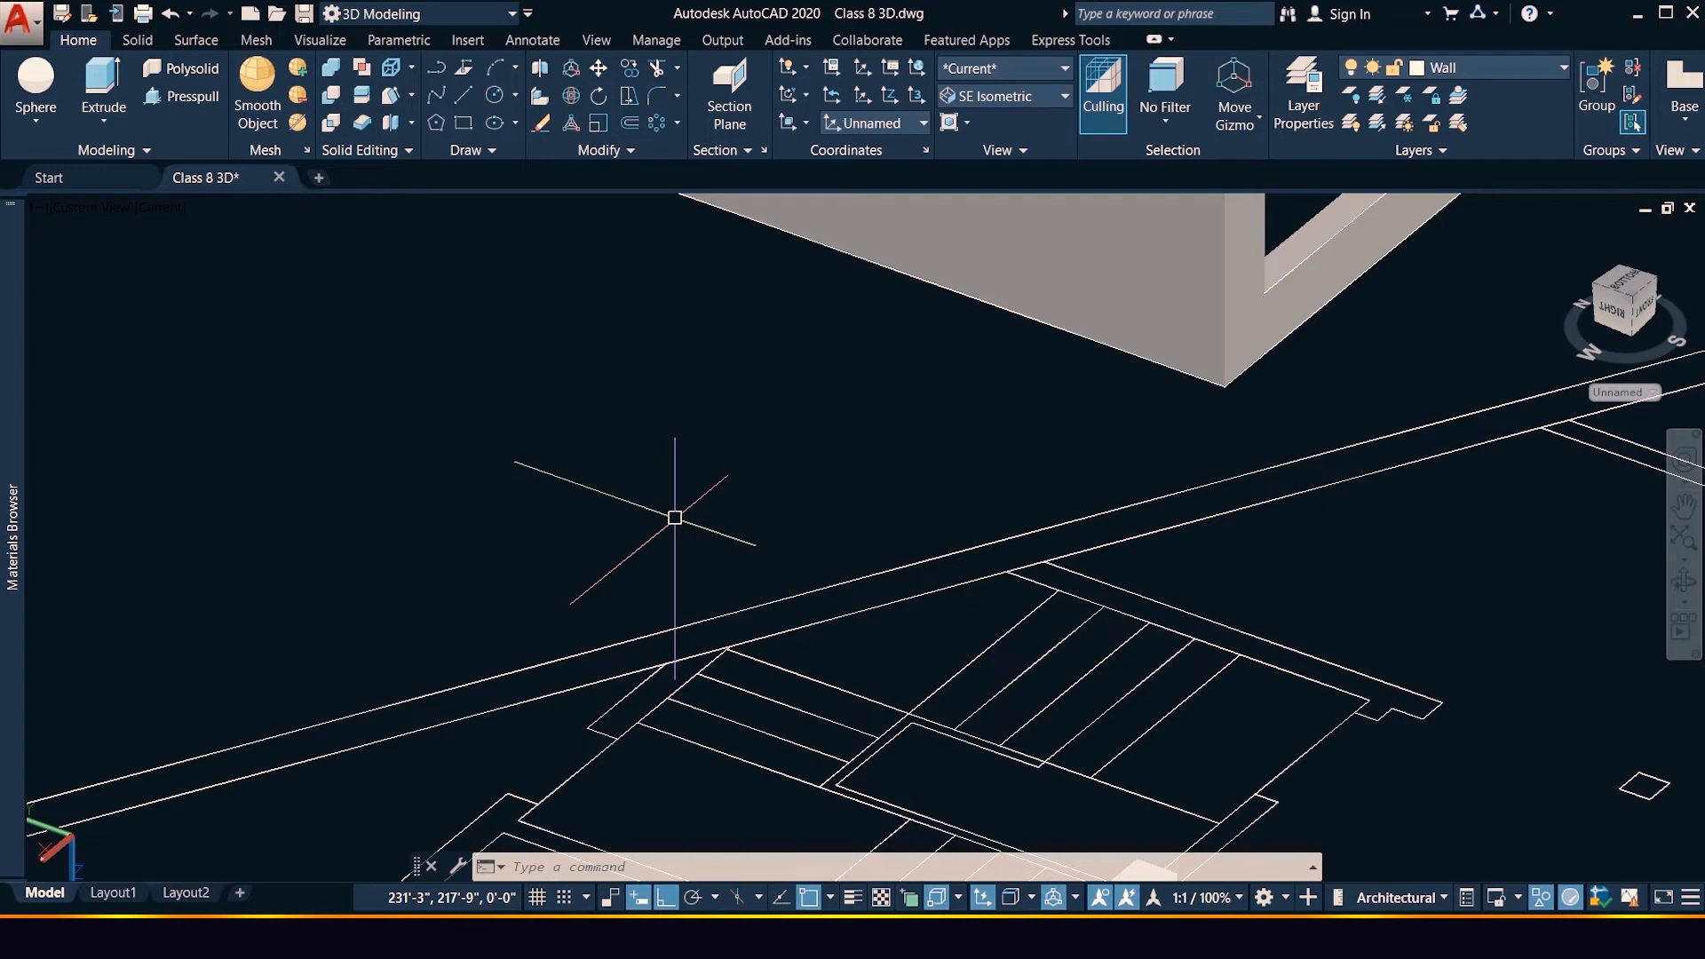
pyautogui.scroll(-5, 675, 515)
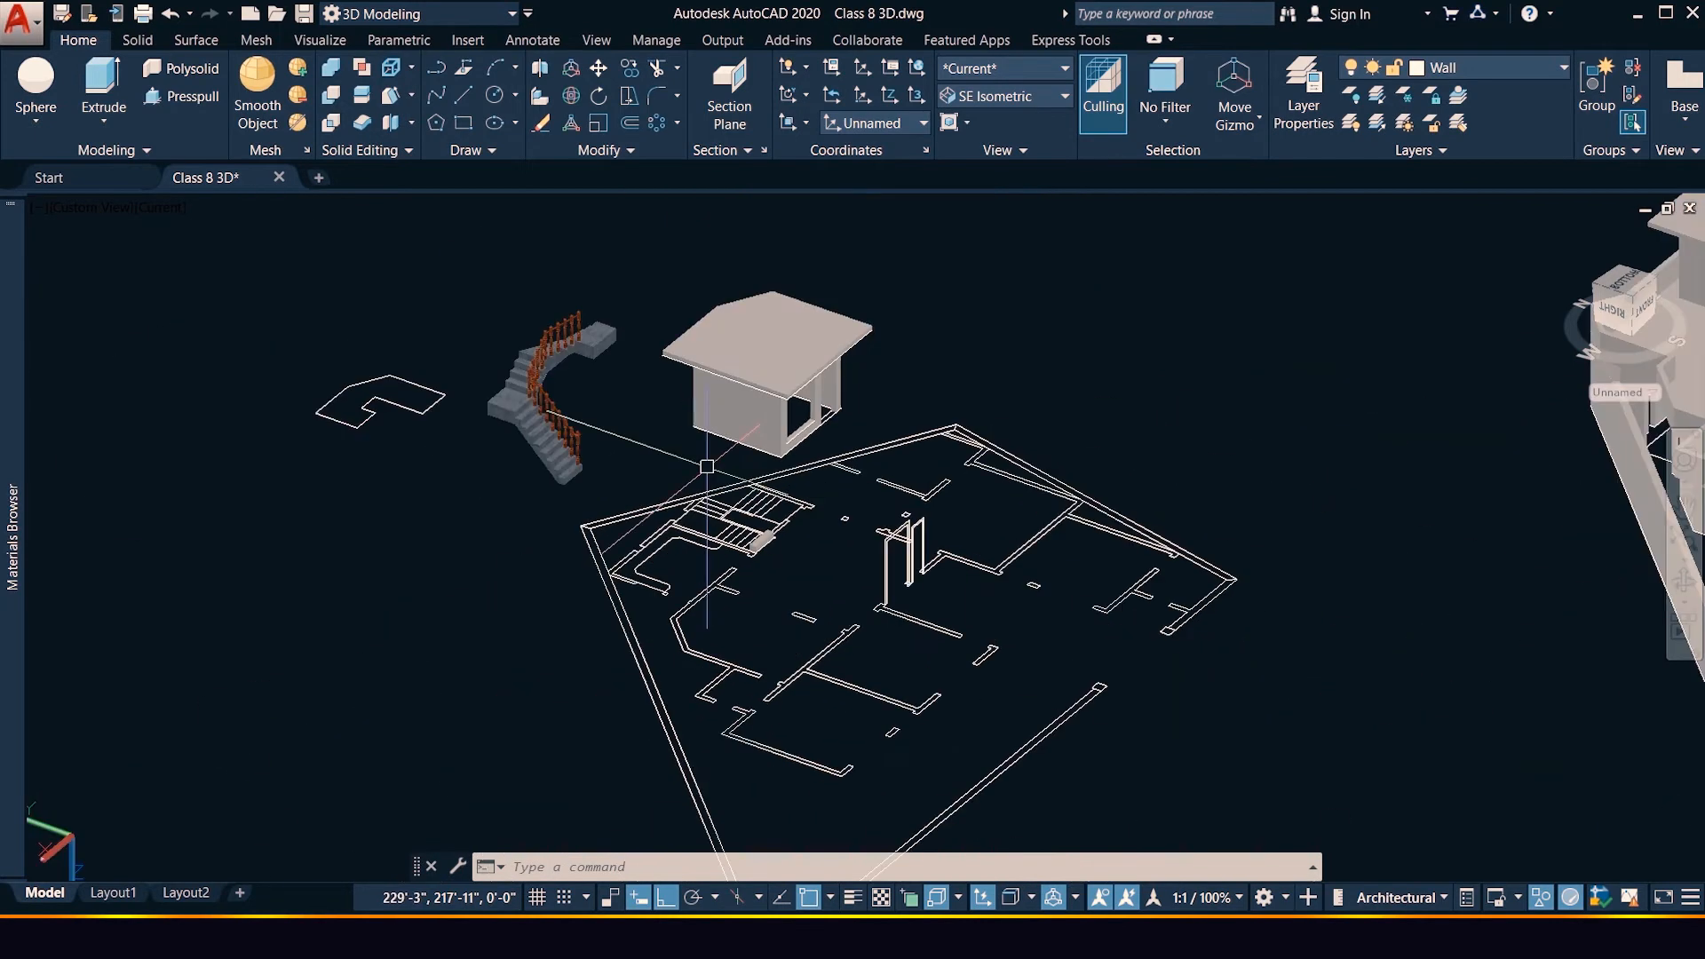
pyautogui.scroll(2, 621, 565)
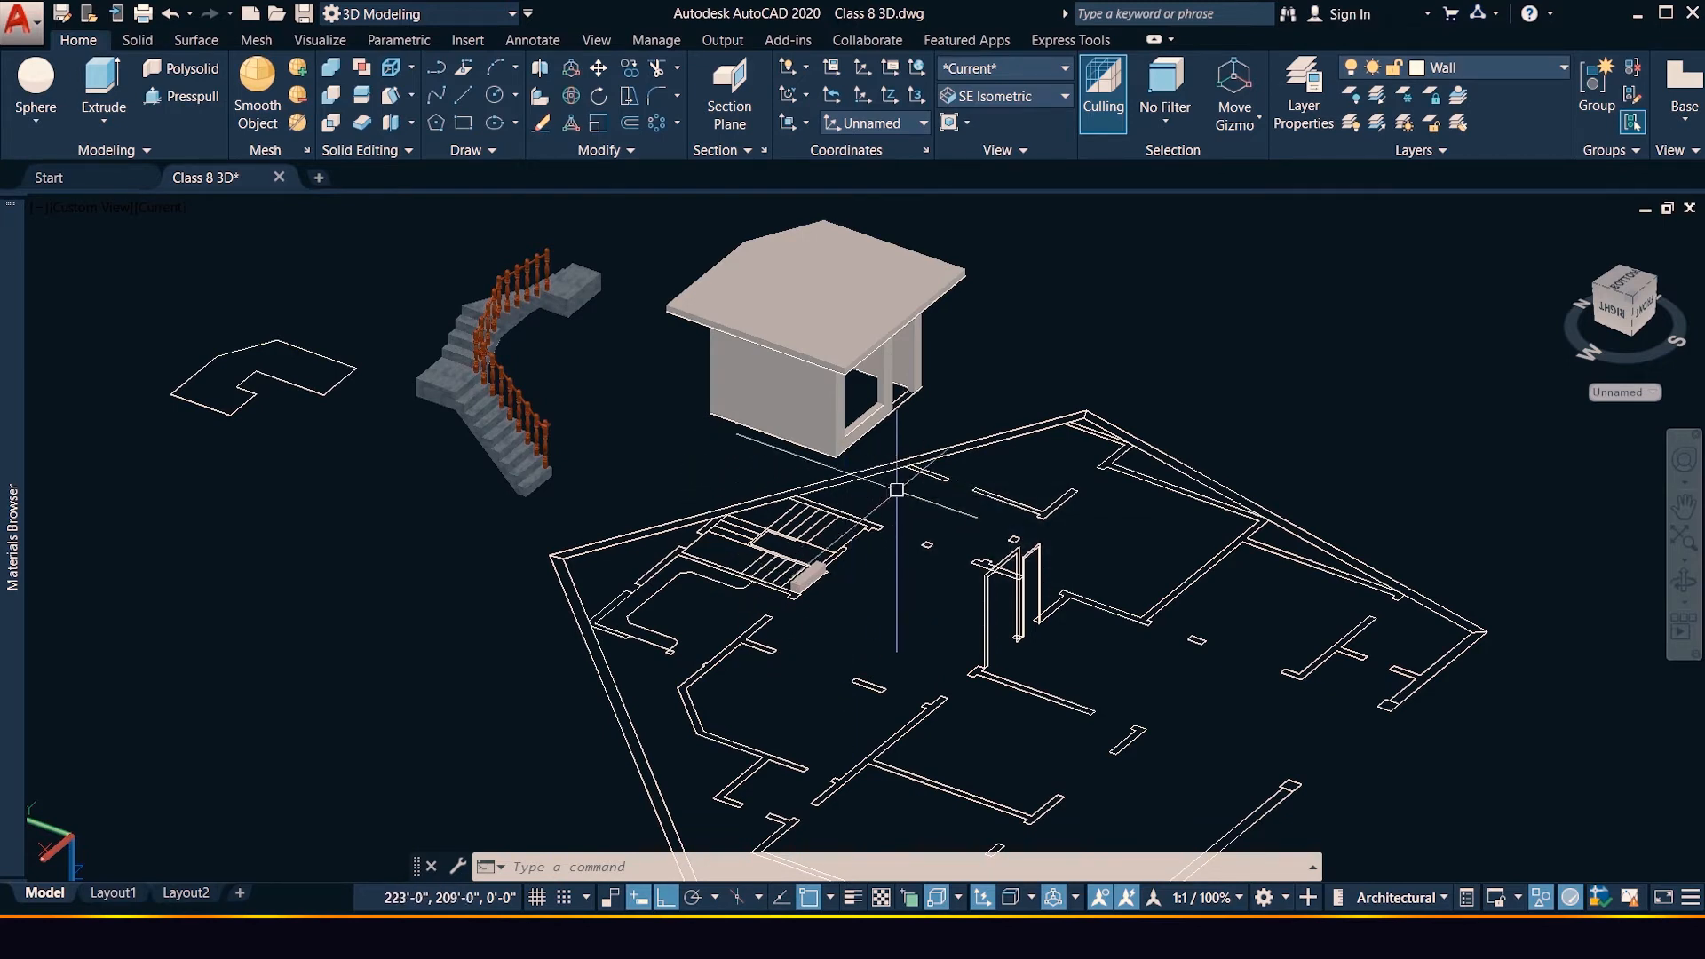
pyautogui.scroll(2, 855, 542)
pyautogui.scroll(-3, 834, 604)
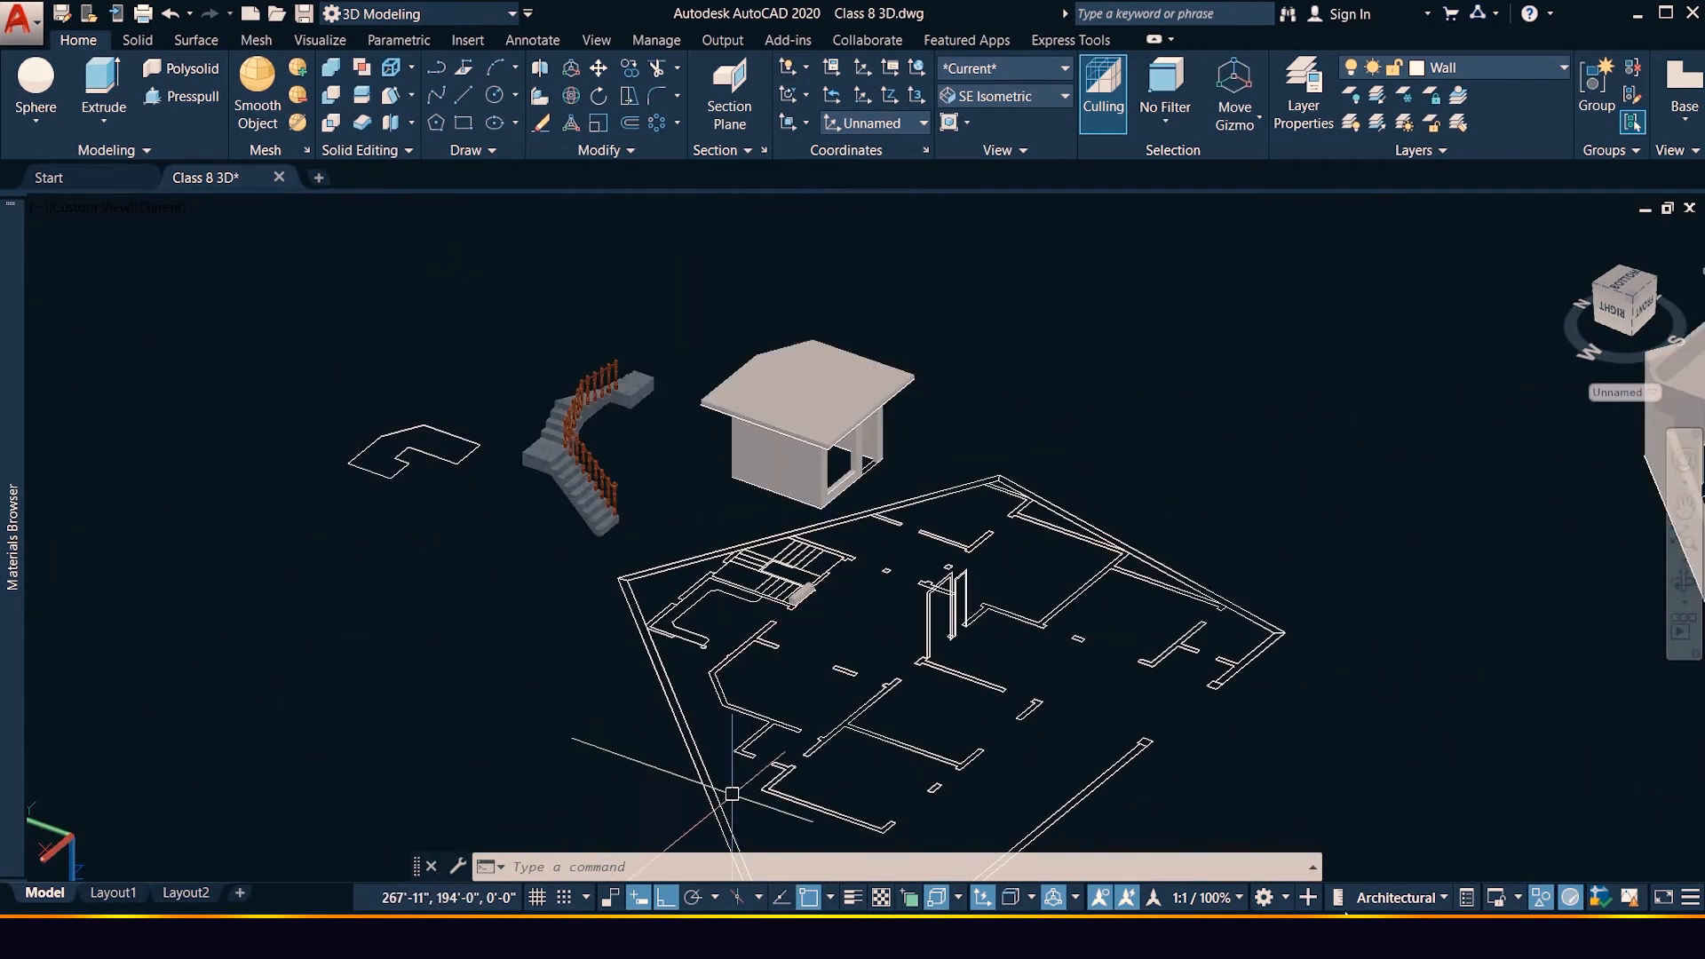
# Switch to Calculator, compute 11.6 × 12 divided by 6, and clear the calculation
pyautogui.click(712, 940)
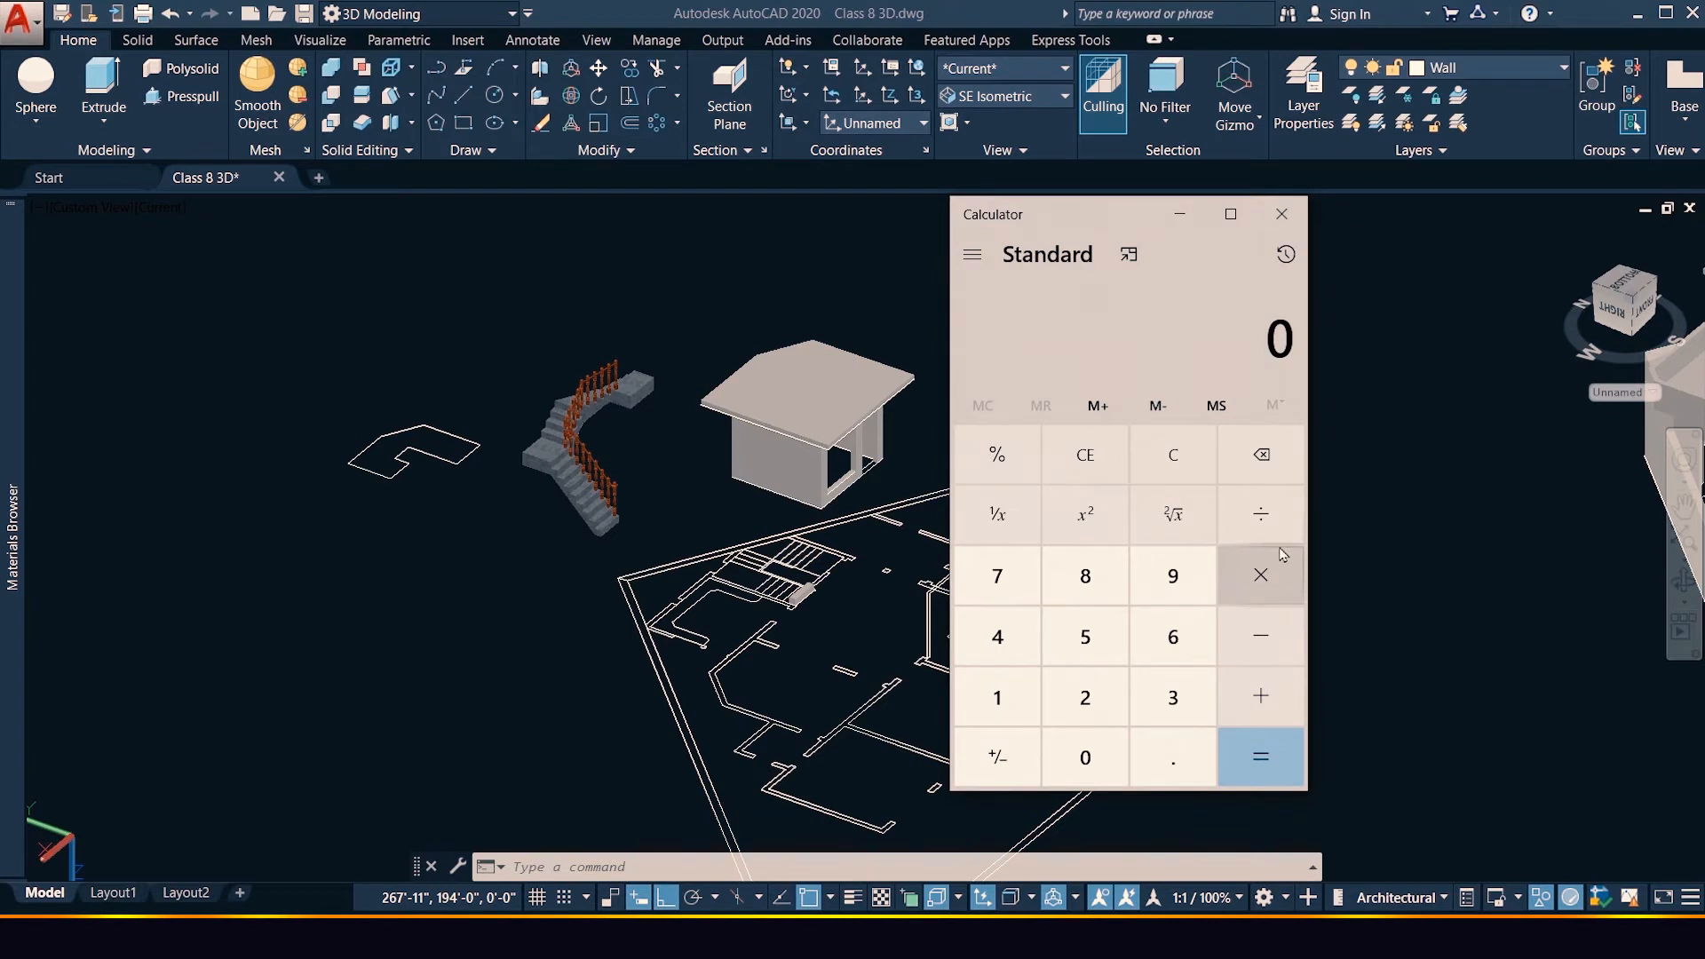
pyautogui.click(1003, 694)
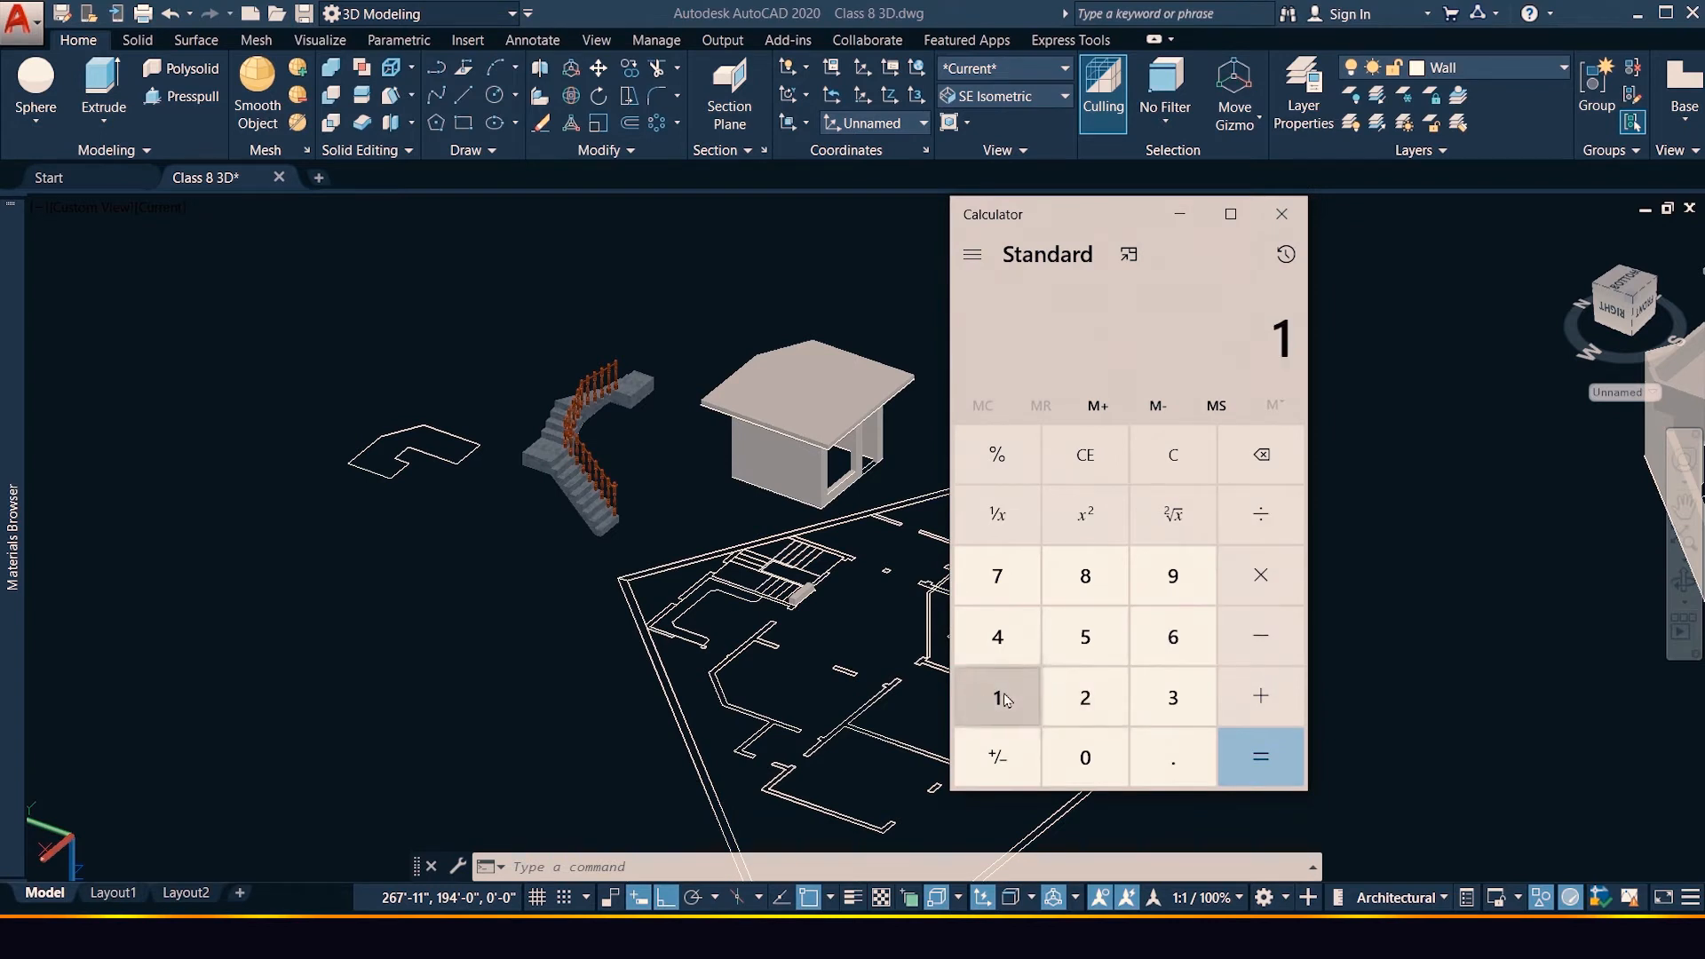
pyautogui.click(1002, 697)
pyautogui.click(1172, 762)
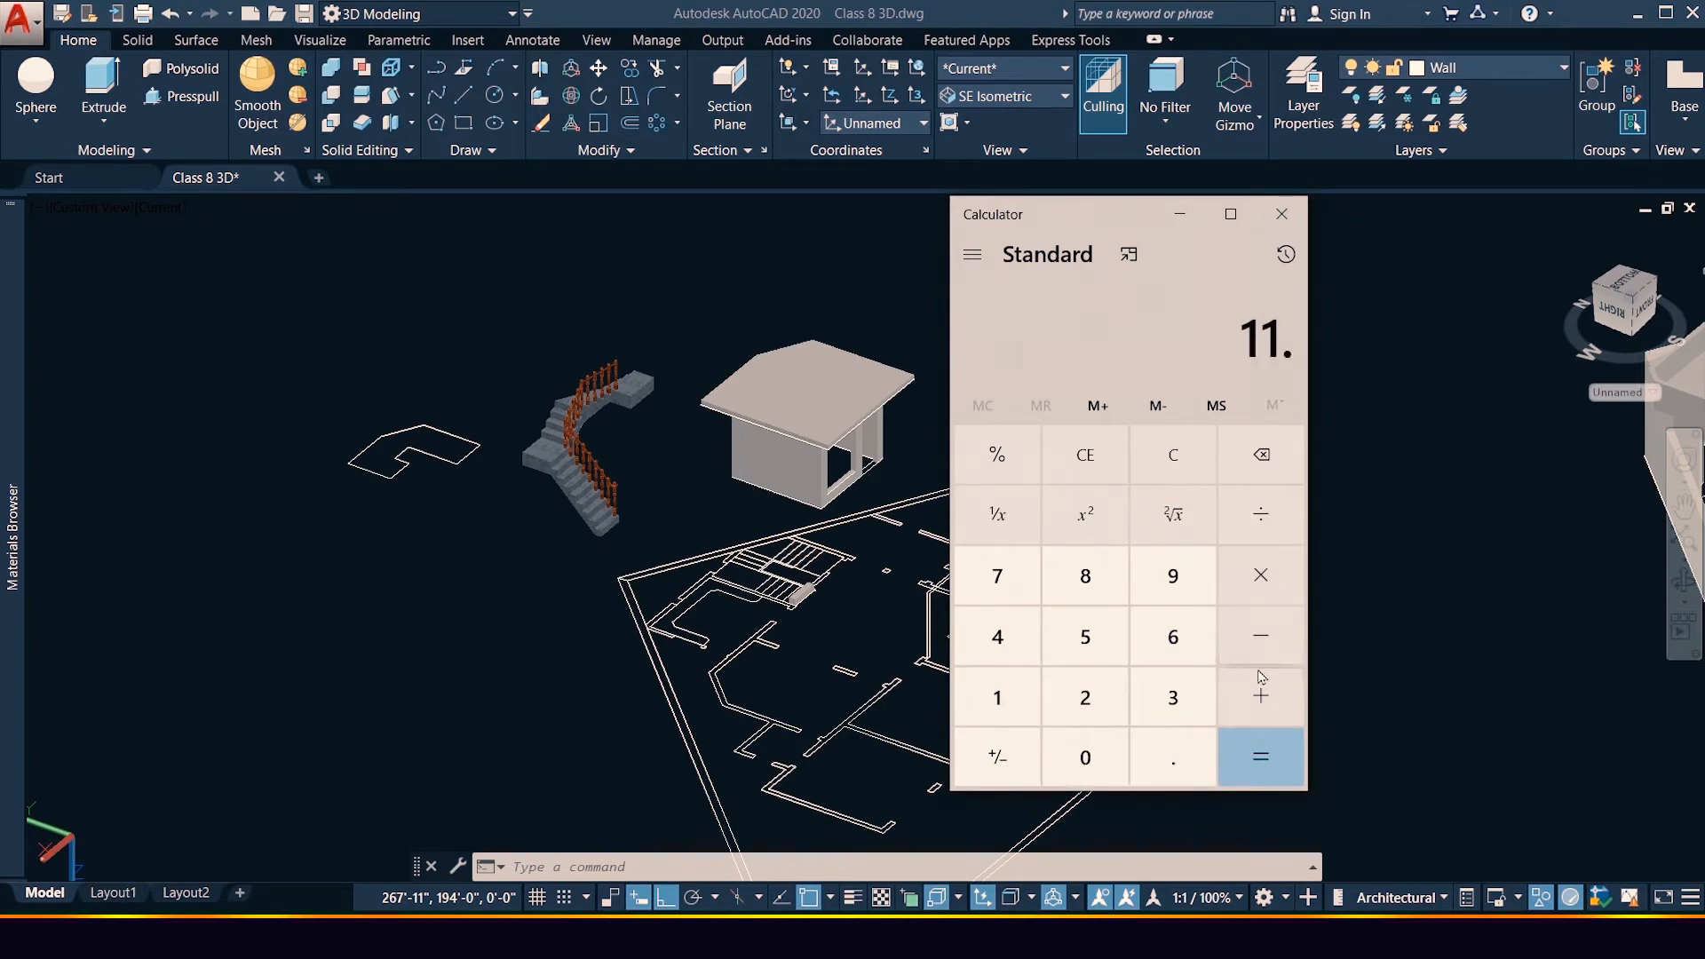
pyautogui.click(1171, 636)
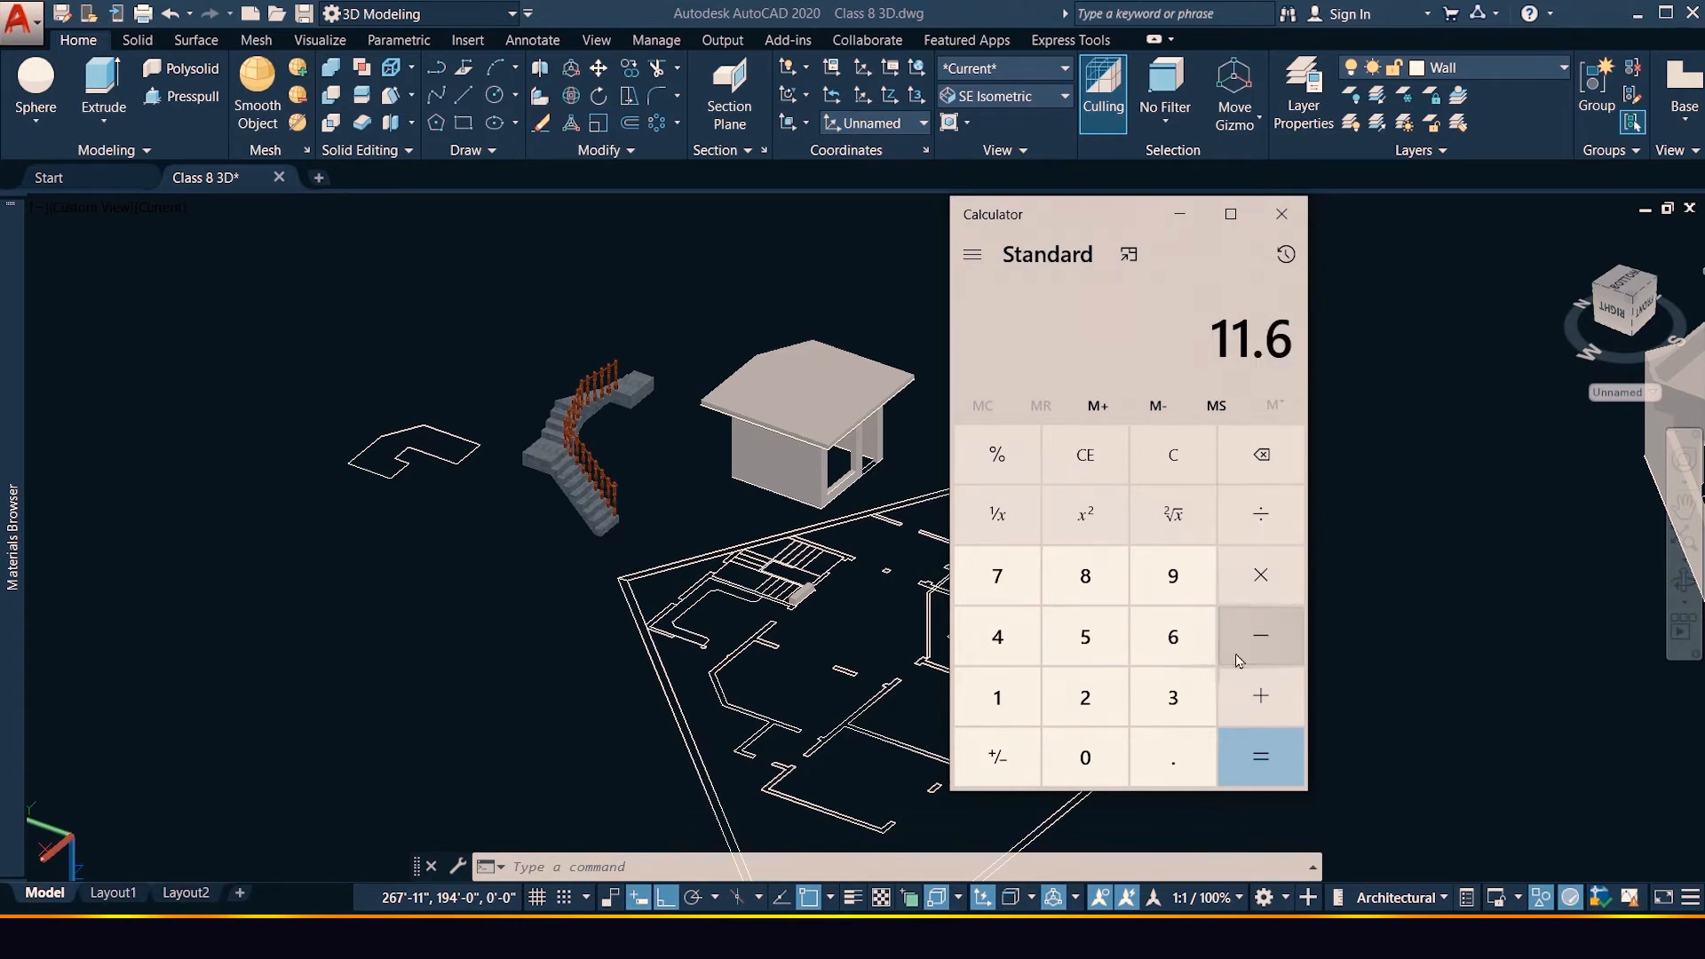
pyautogui.click(1257, 595)
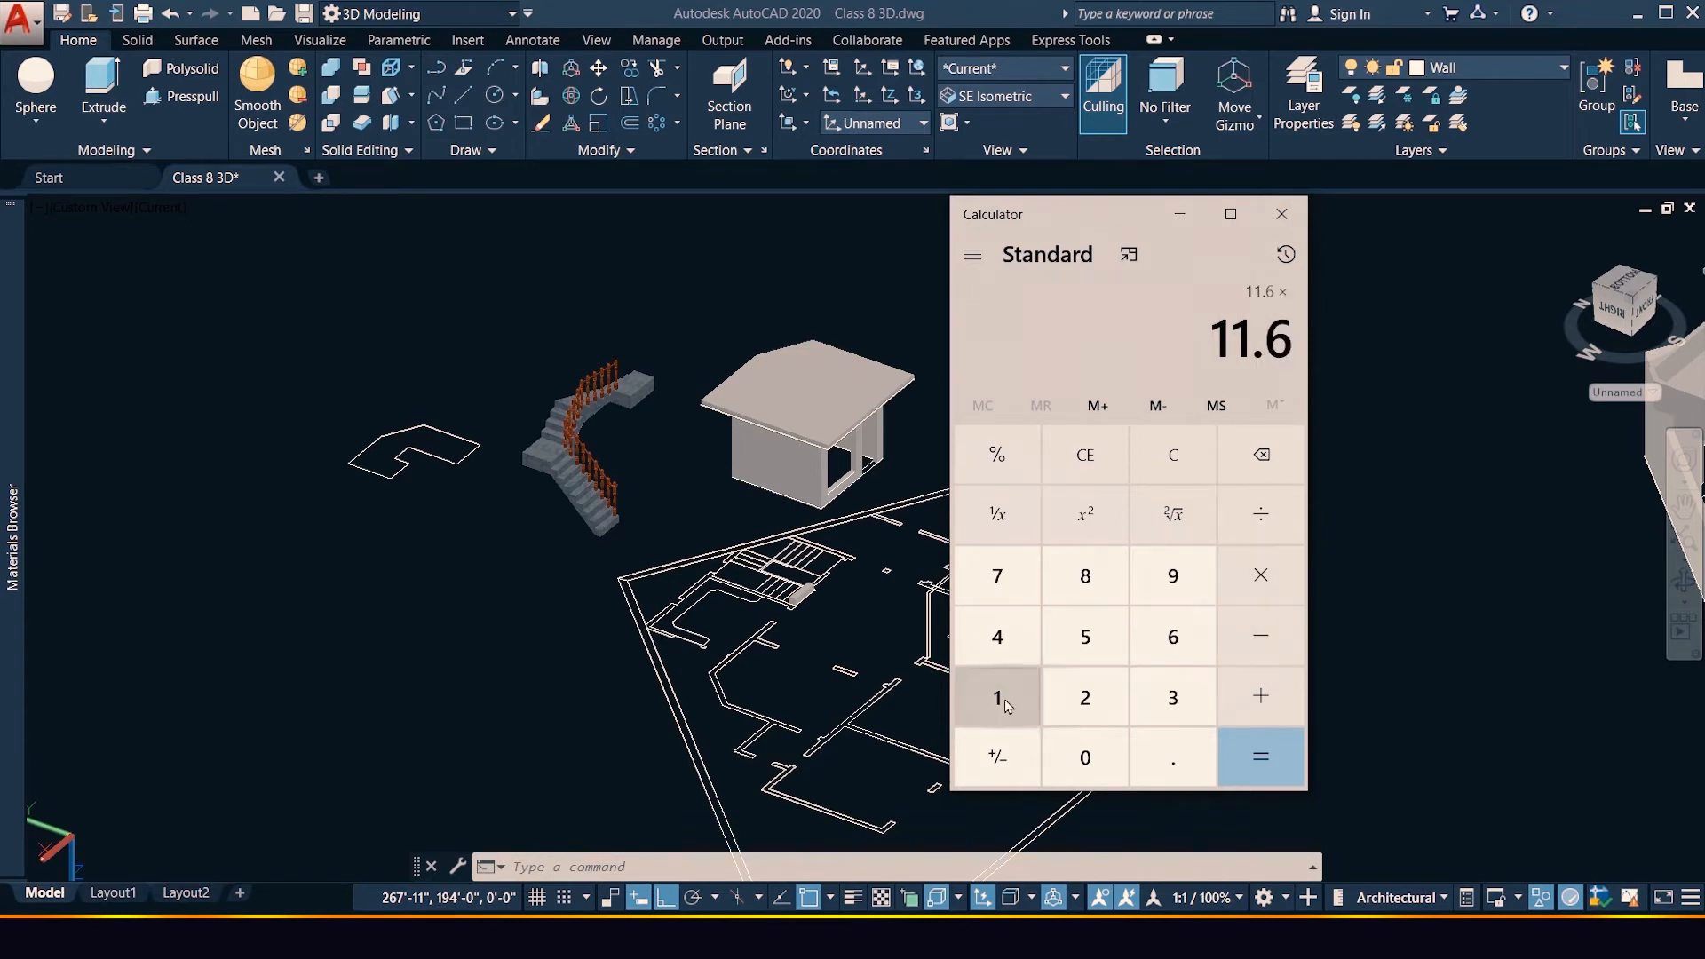
pyautogui.click(1004, 700)
pyautogui.click(1077, 710)
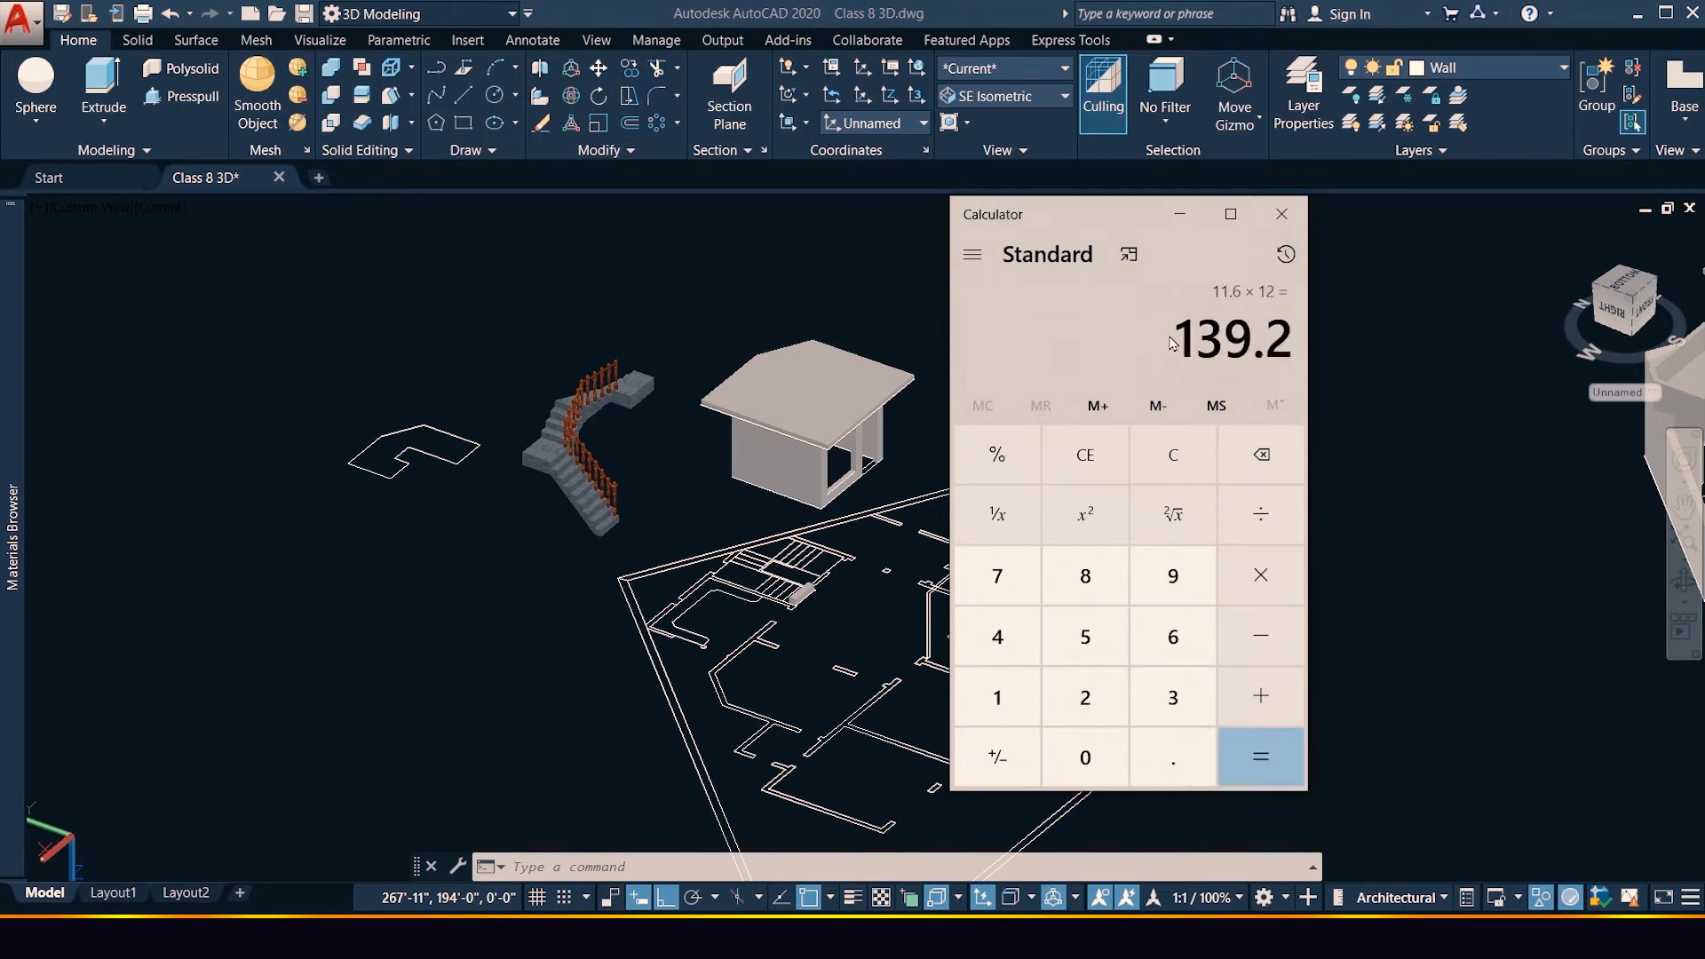
pyautogui.click(1255, 521)
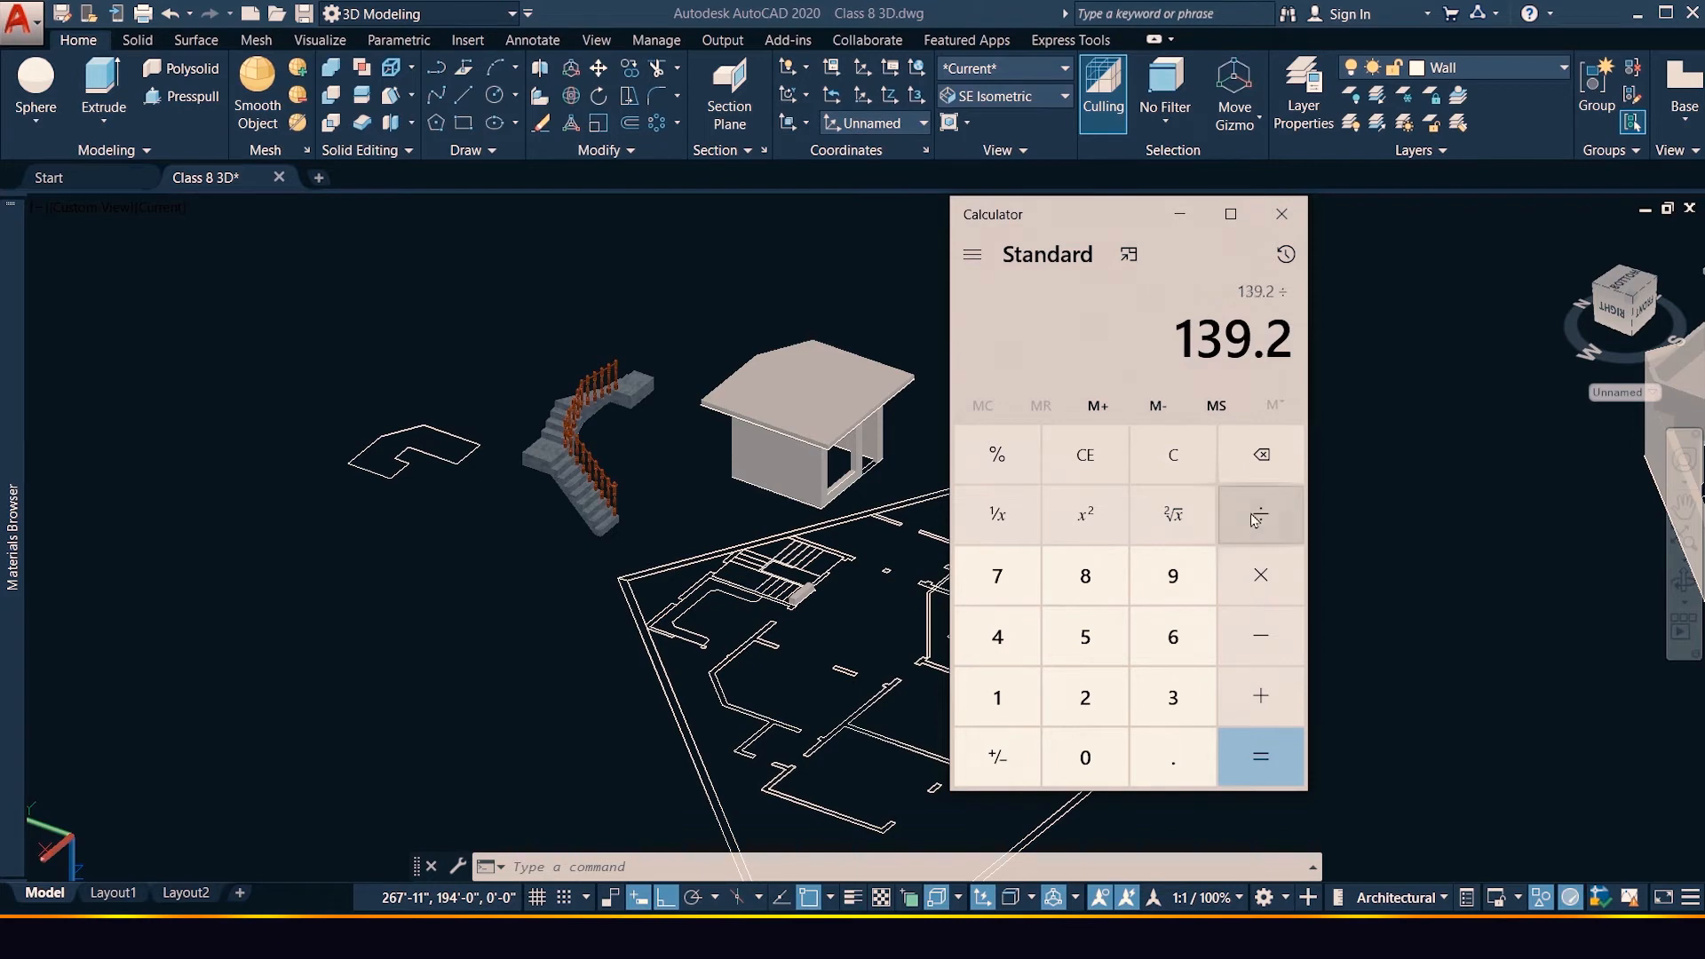
pyautogui.click(1172, 636)
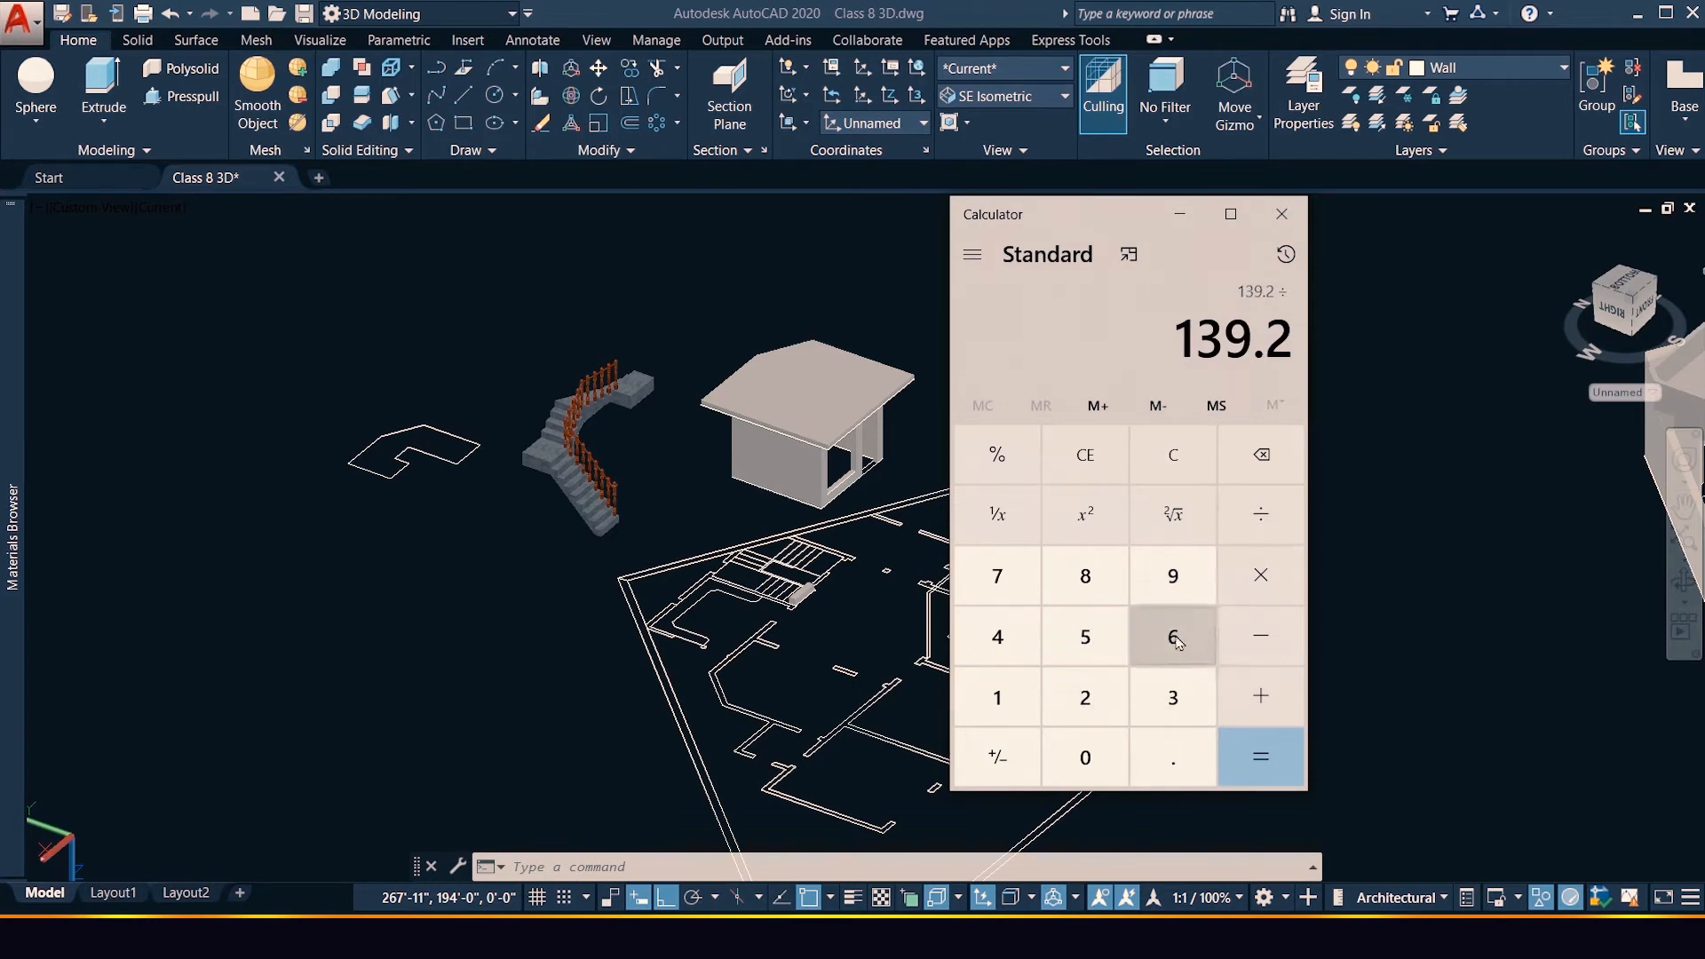
pyautogui.click(1290, 739)
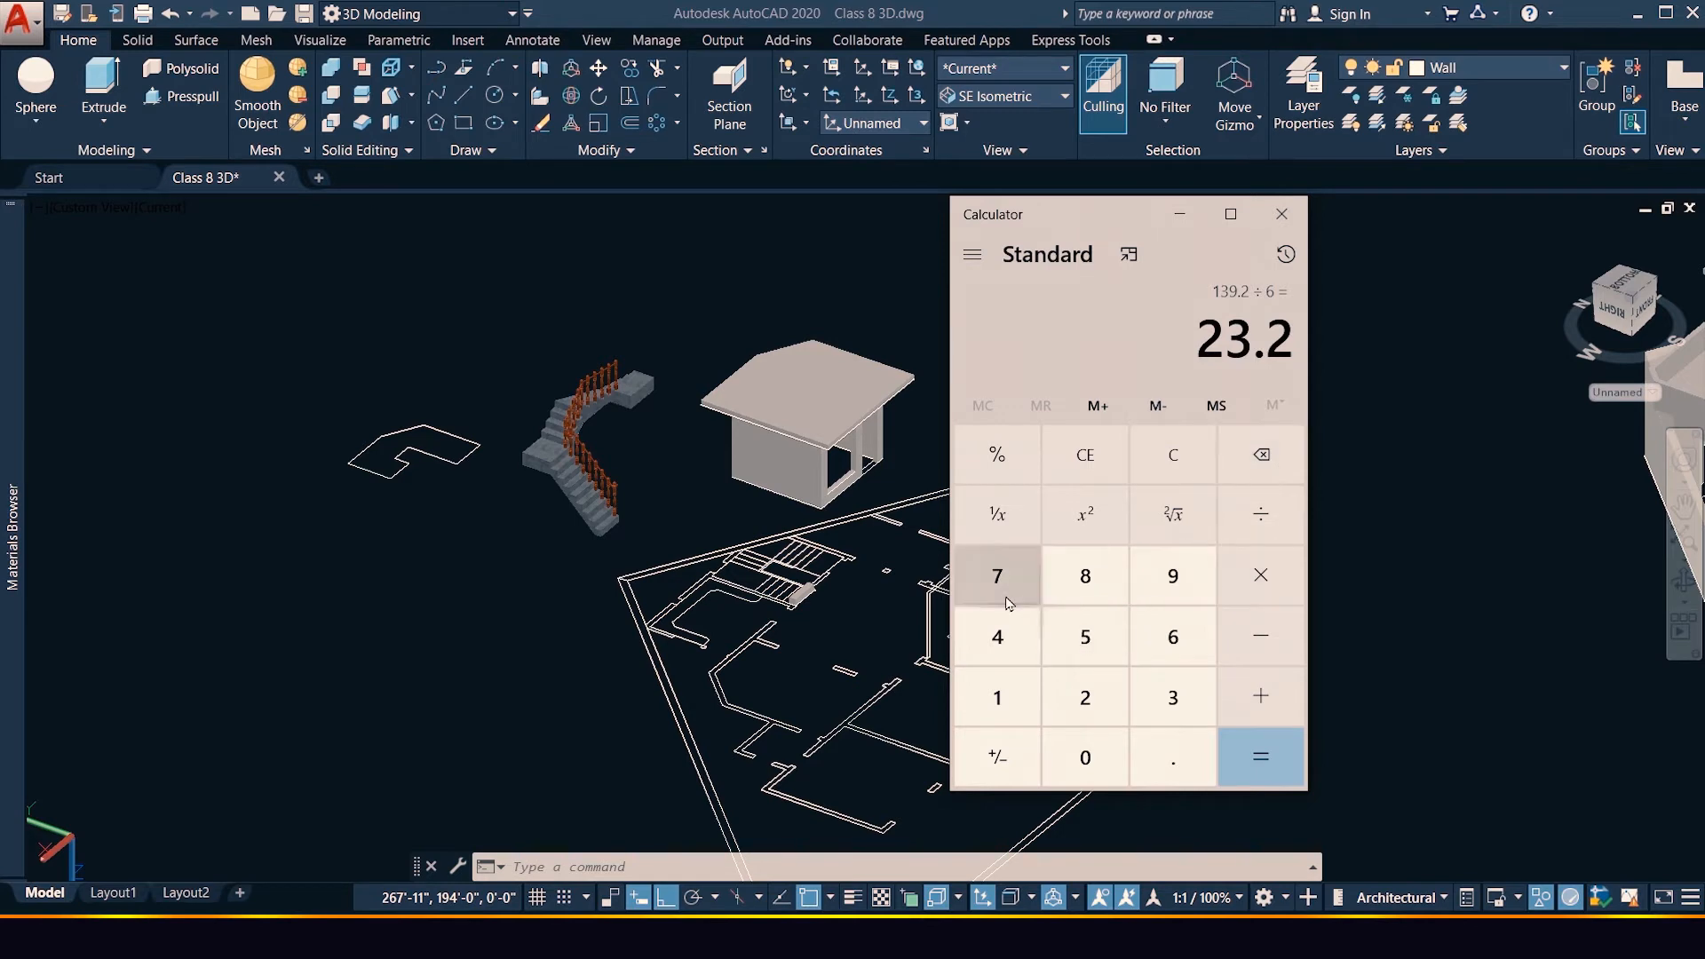
pyautogui.click(1172, 455)
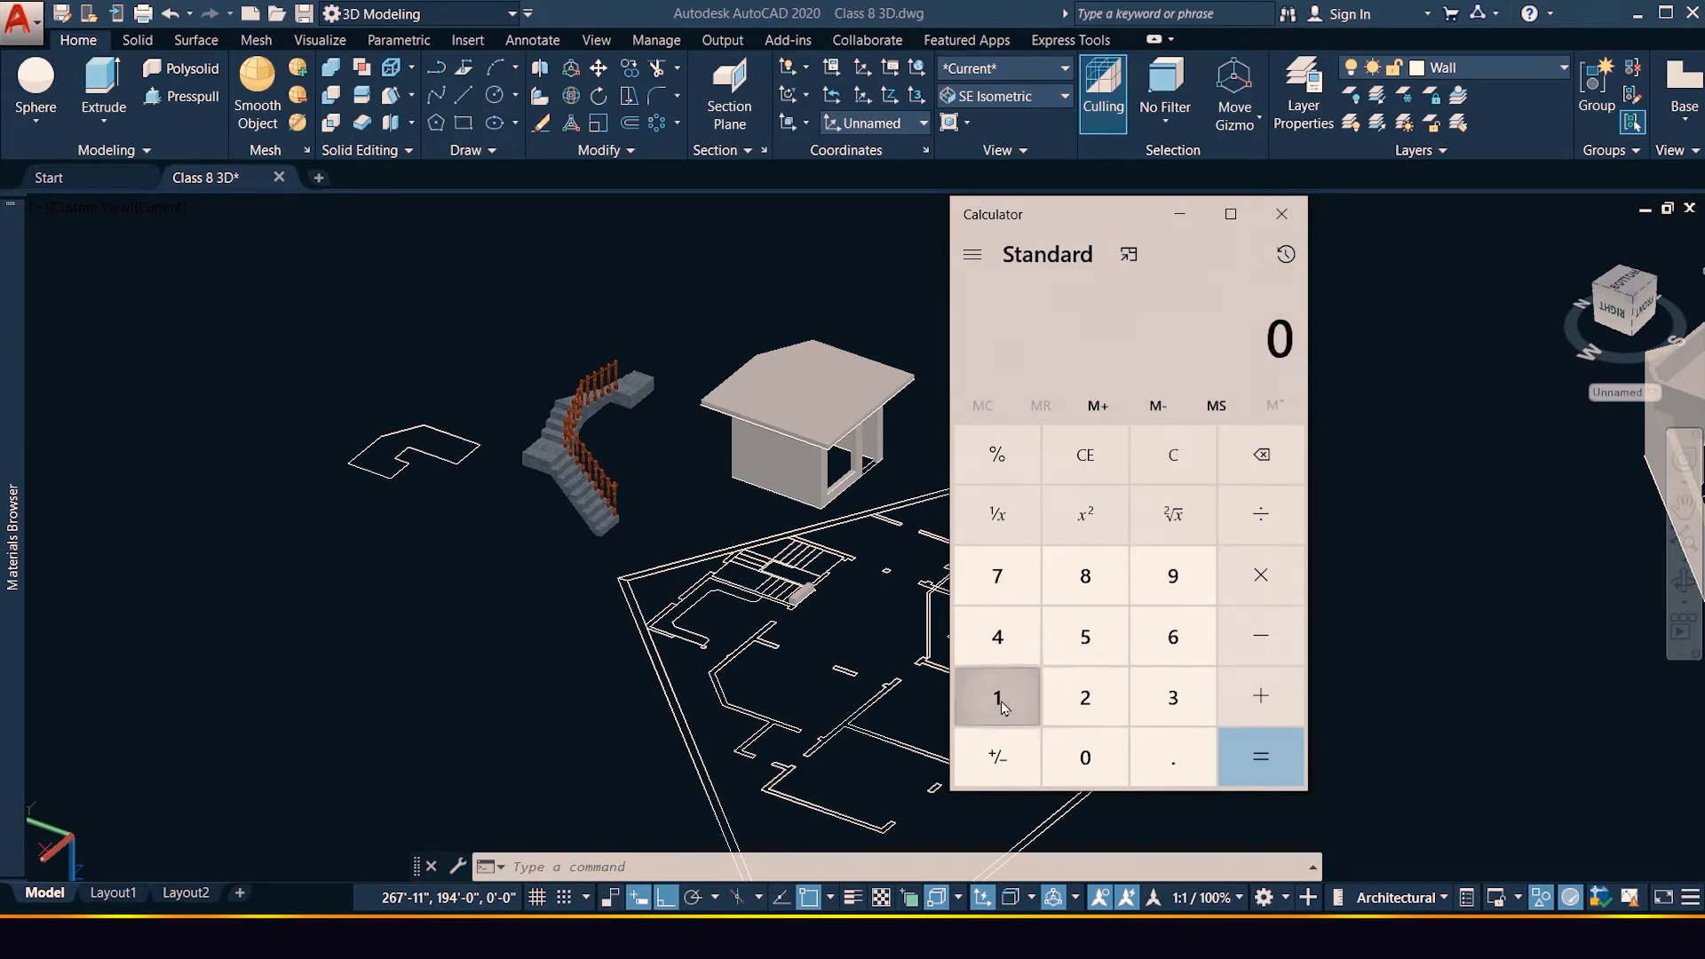
# Compute 11.6 × 12 divided by 8 for the number of risers and close Calculator
pyautogui.click(999, 700)
pyautogui.click(1009, 693)
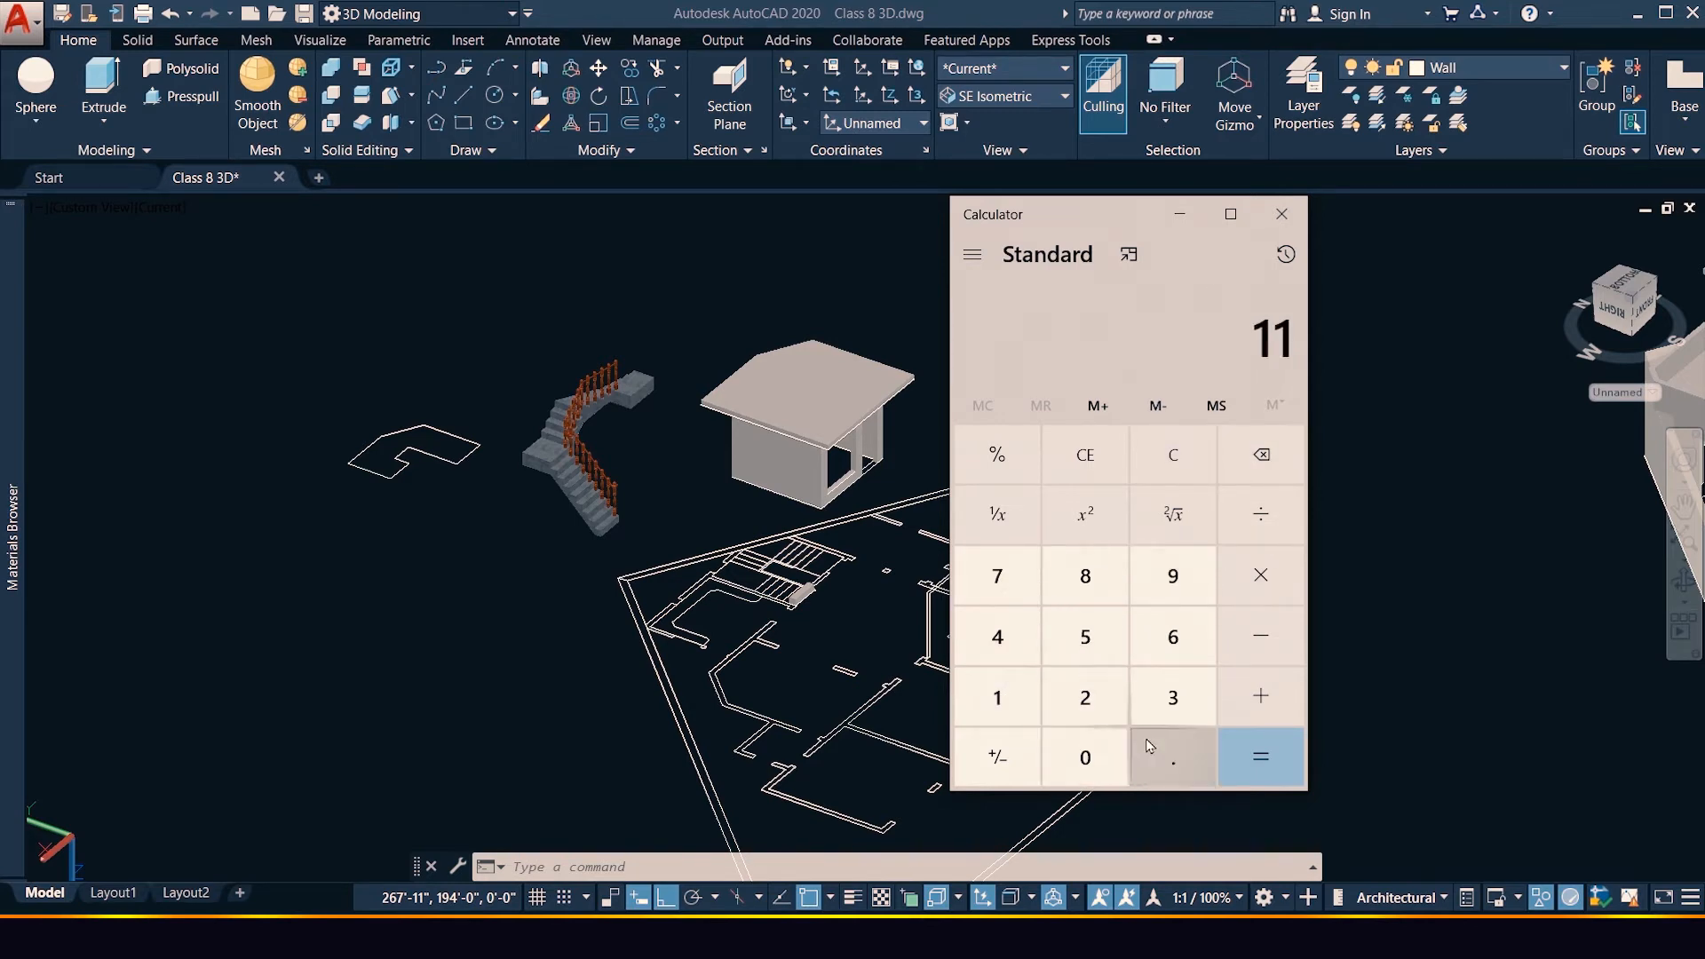
pyautogui.click(1175, 742)
pyautogui.click(1174, 637)
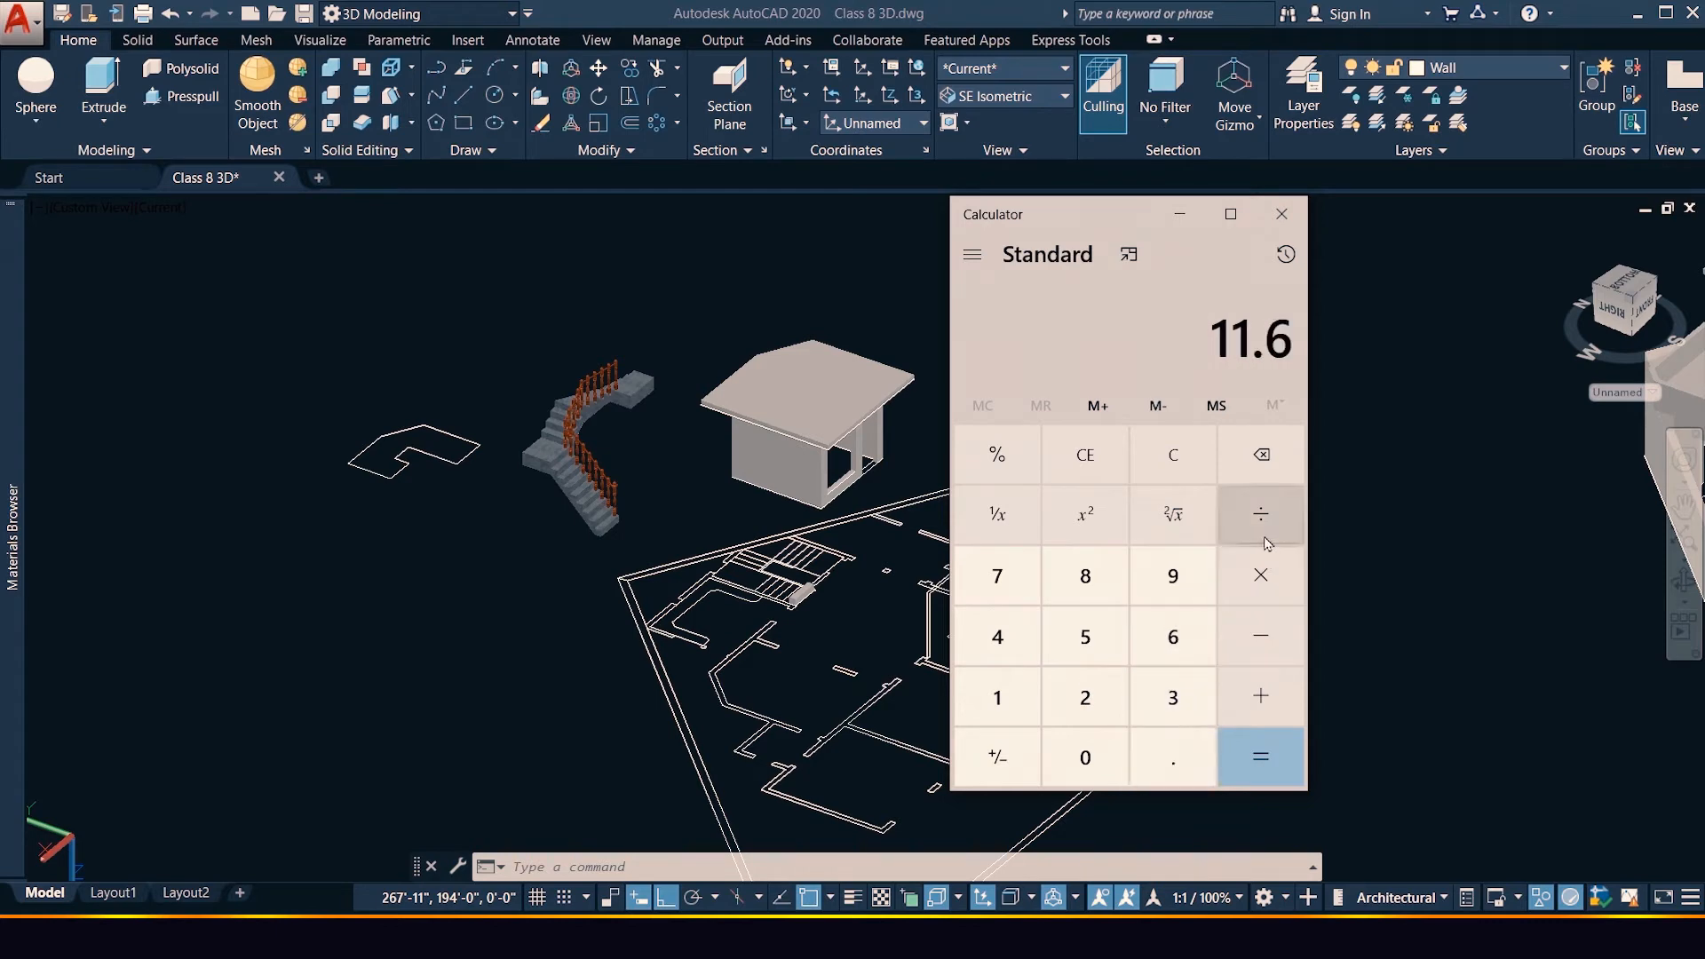
pyautogui.click(1274, 583)
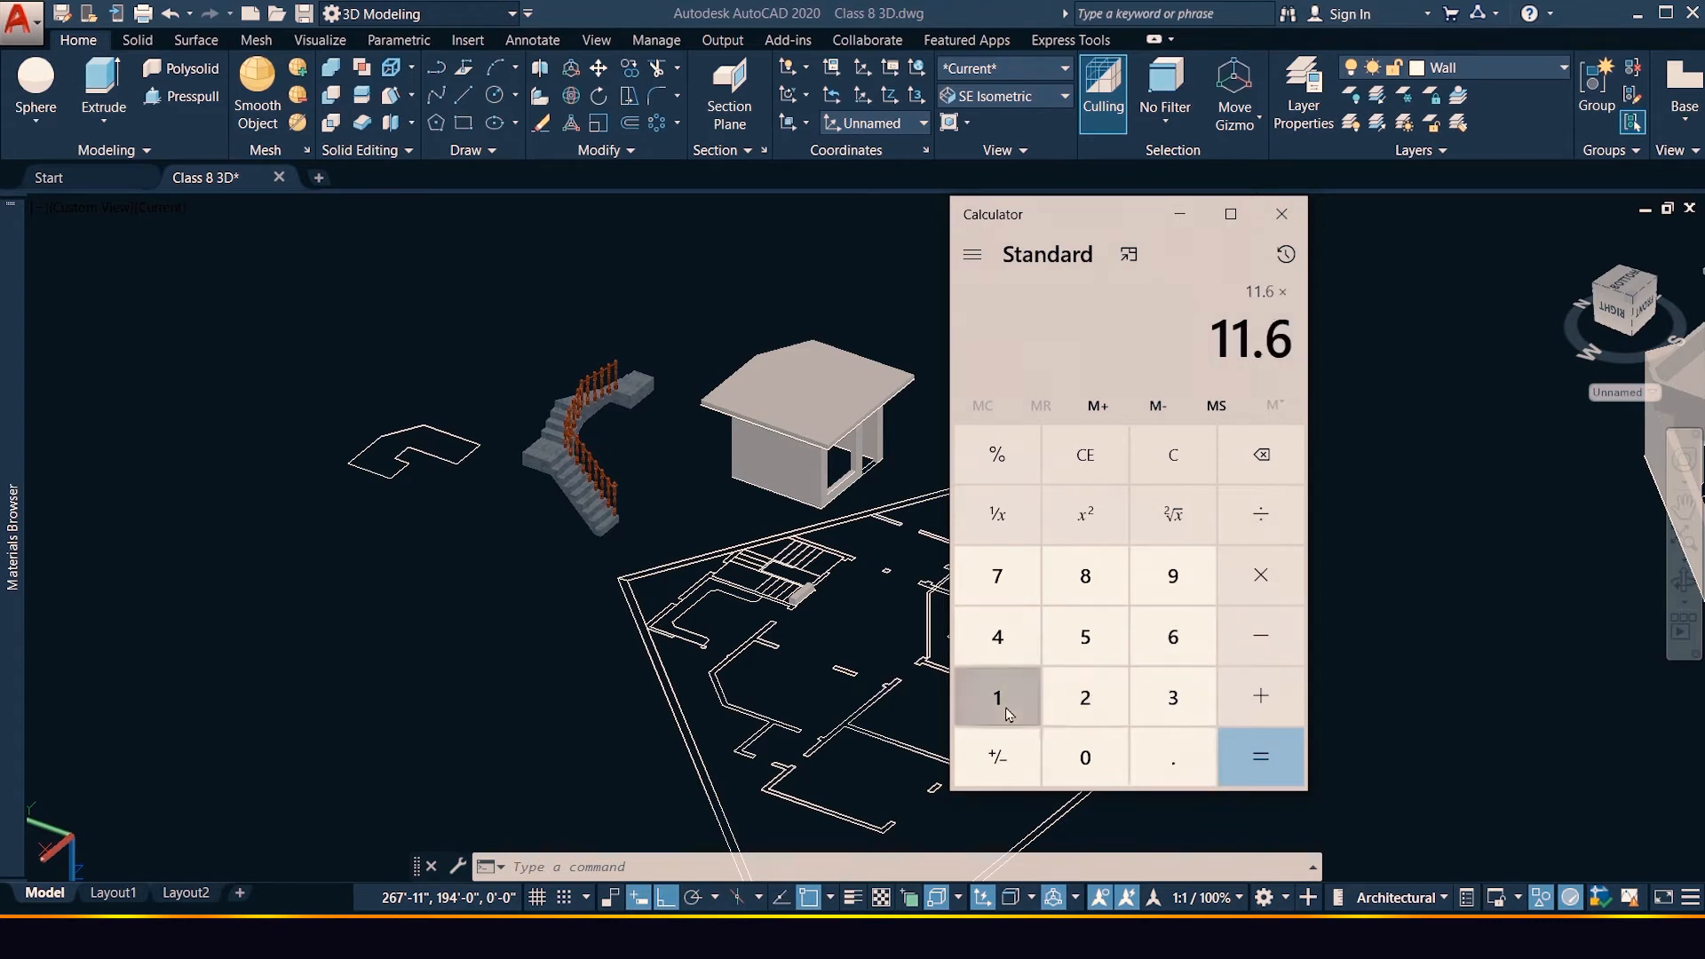
pyautogui.click(1005, 706)
pyautogui.click(1085, 701)
pyautogui.click(1257, 762)
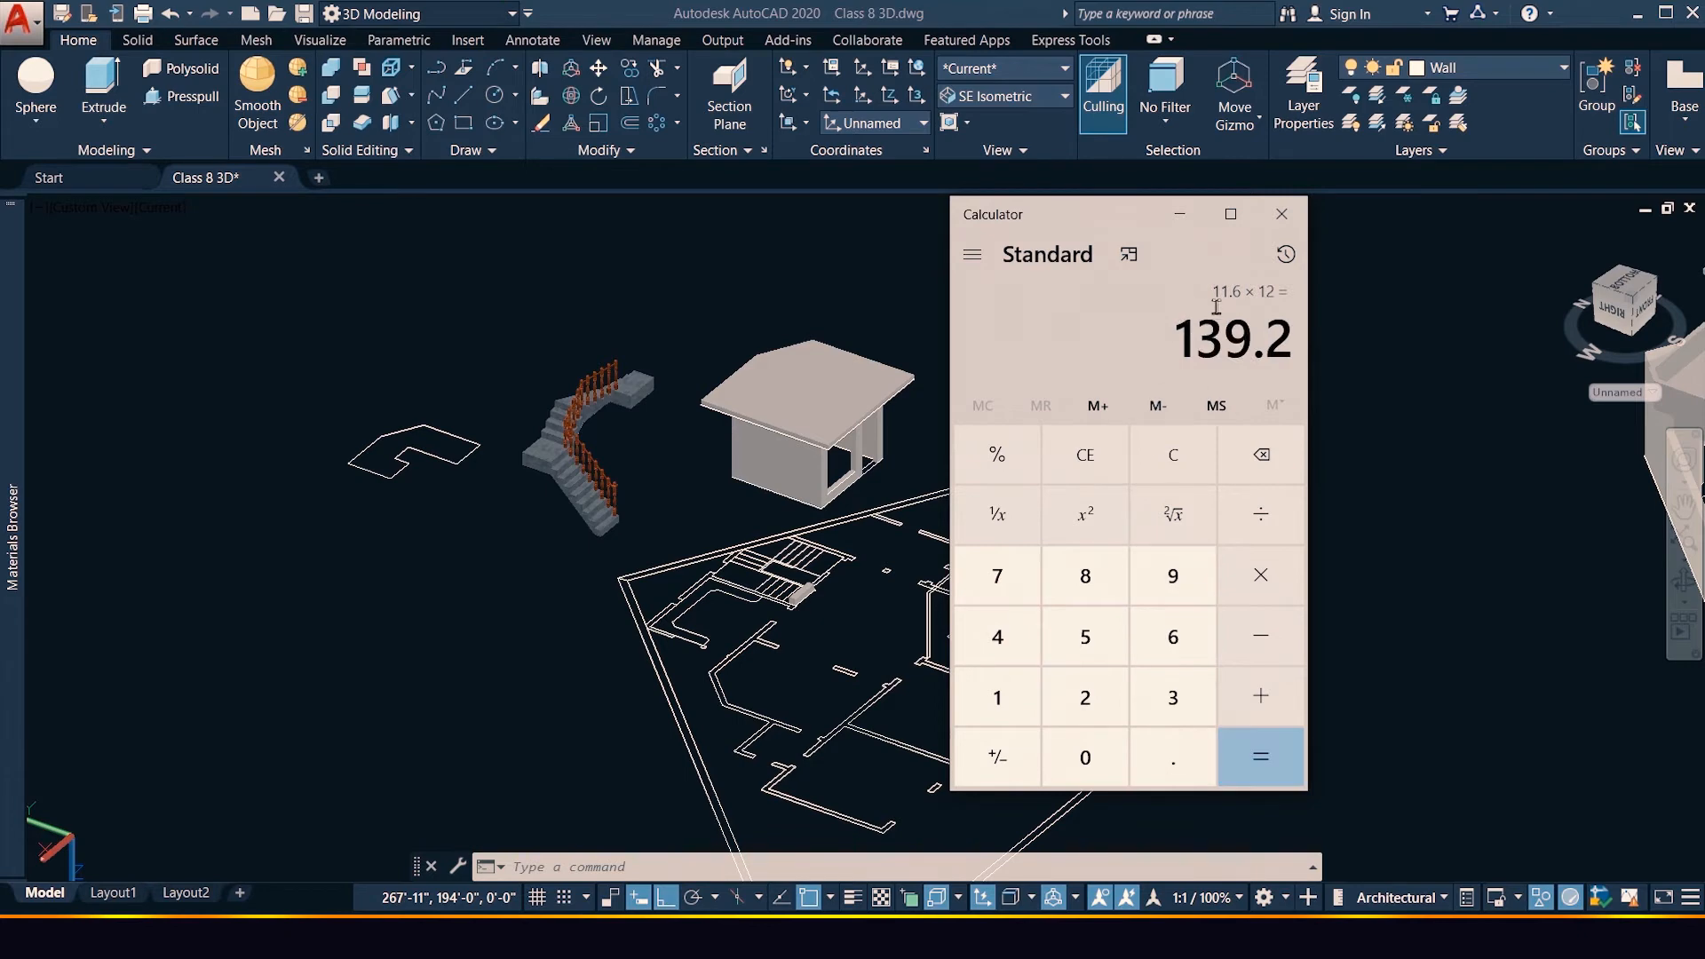
pyautogui.click(1261, 514)
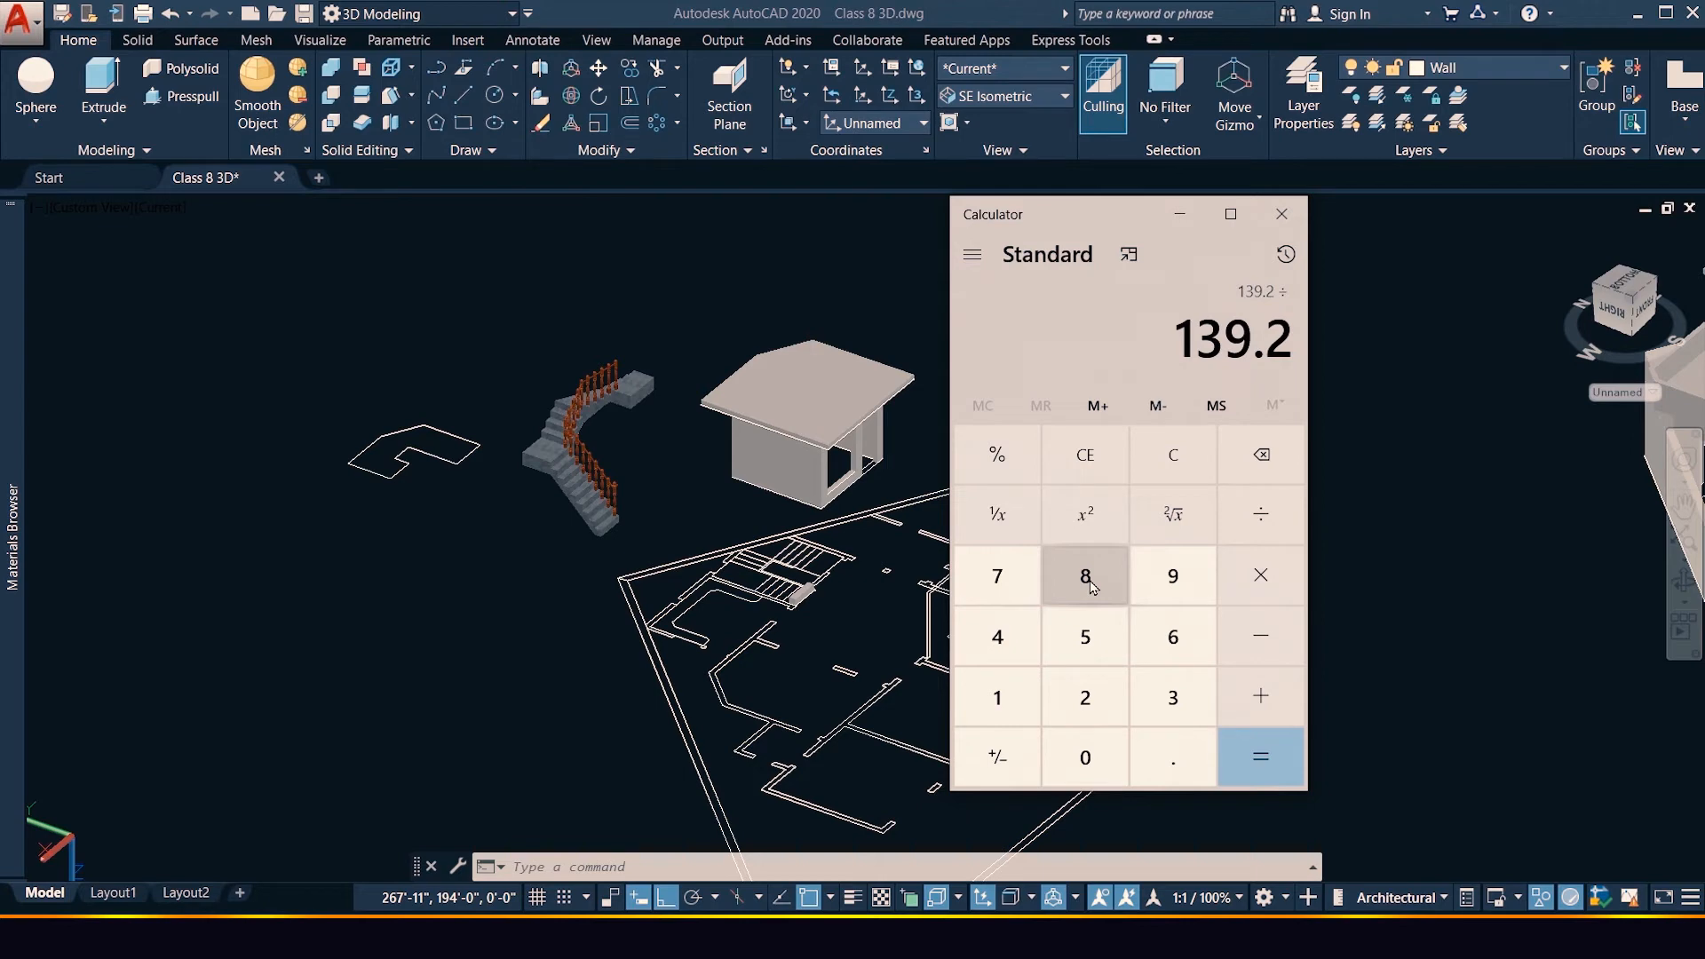
pyautogui.click(1091, 587)
pyautogui.click(1265, 761)
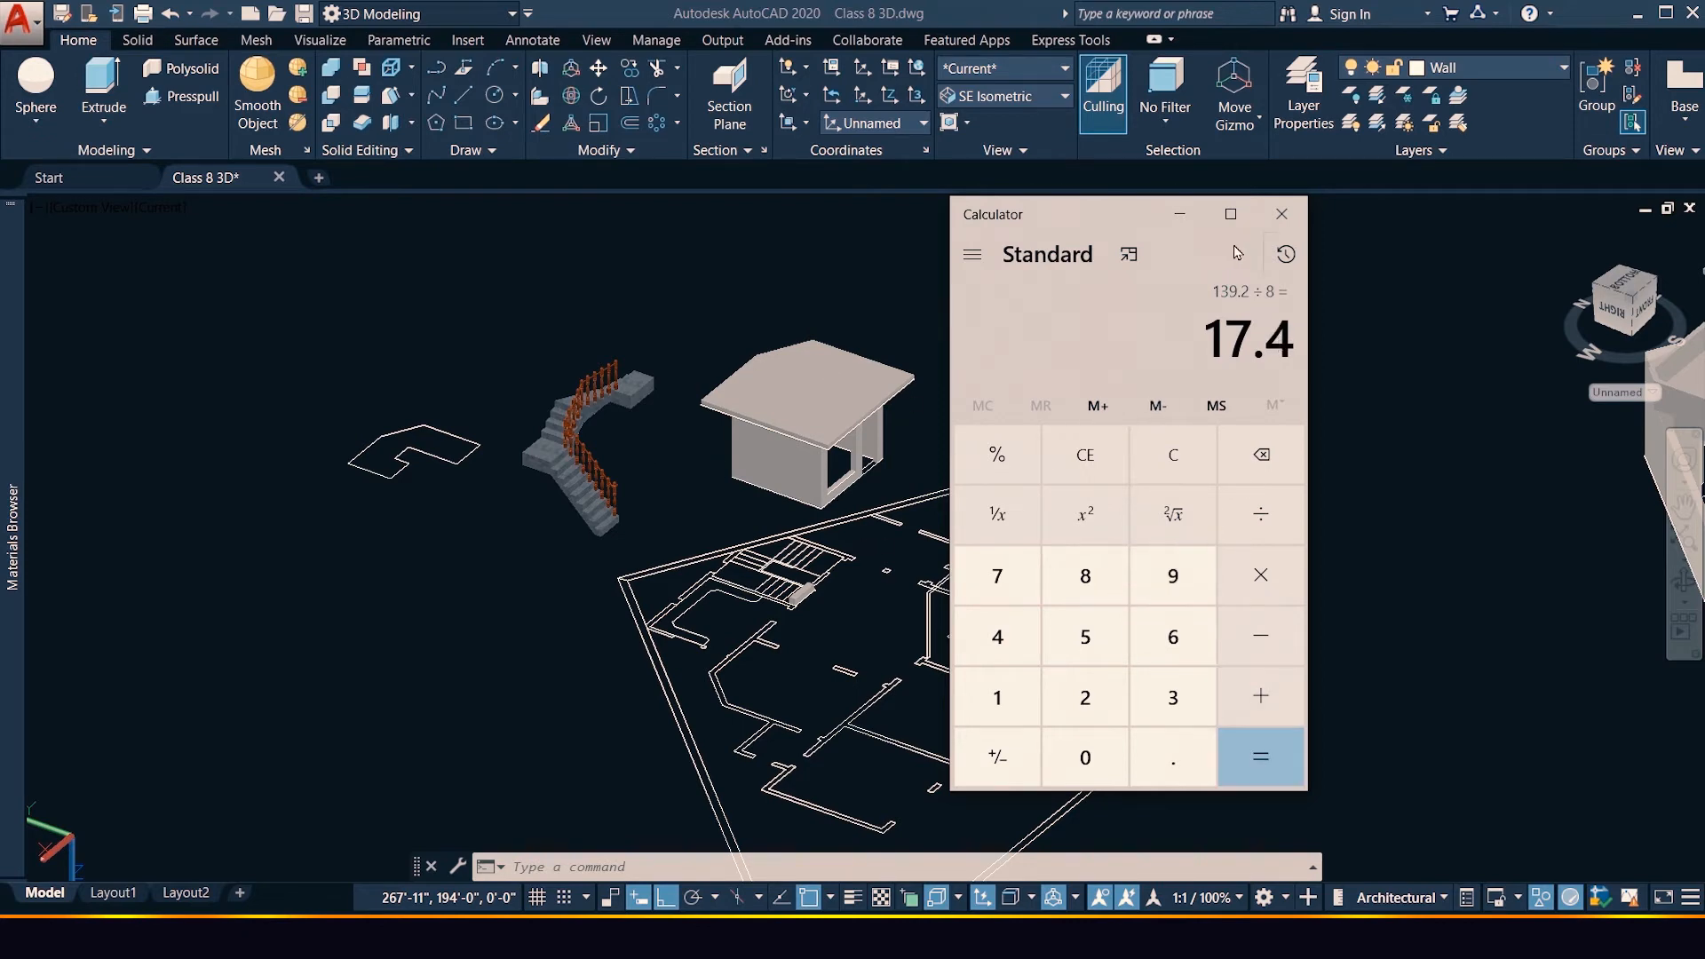
pyautogui.click(1281, 216)
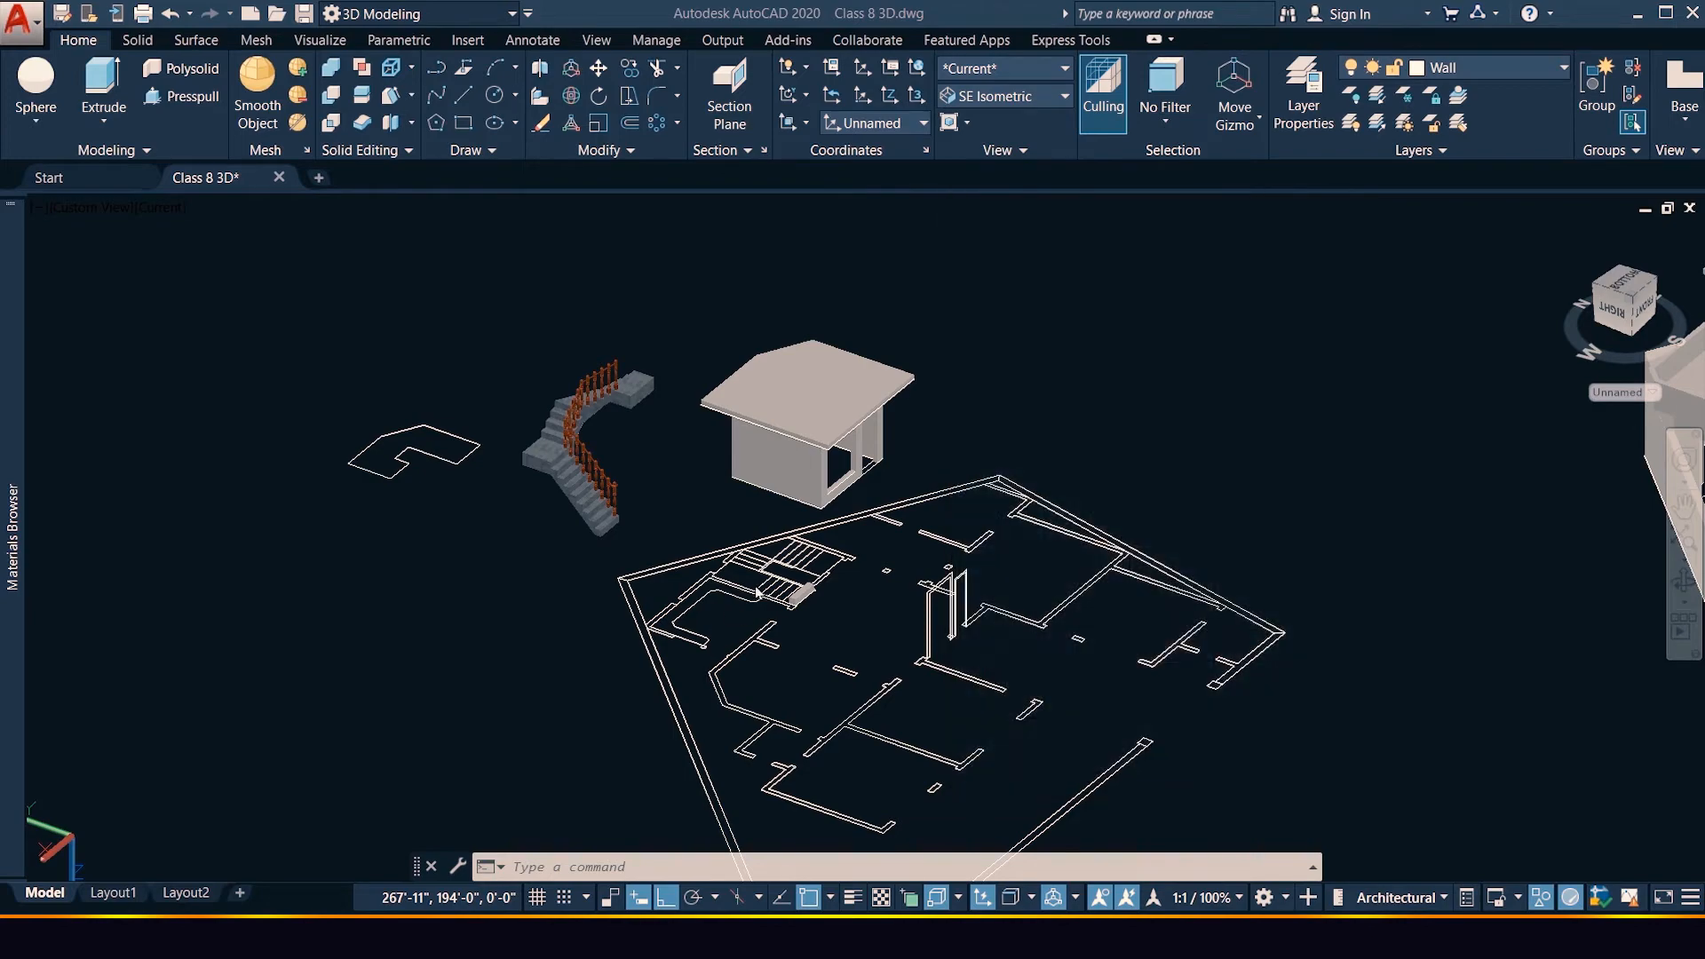
# Set the model view's projection to Parallel
pyautogui.scroll(3, 756, 586)
pyautogui.scroll(2, 914, 297)
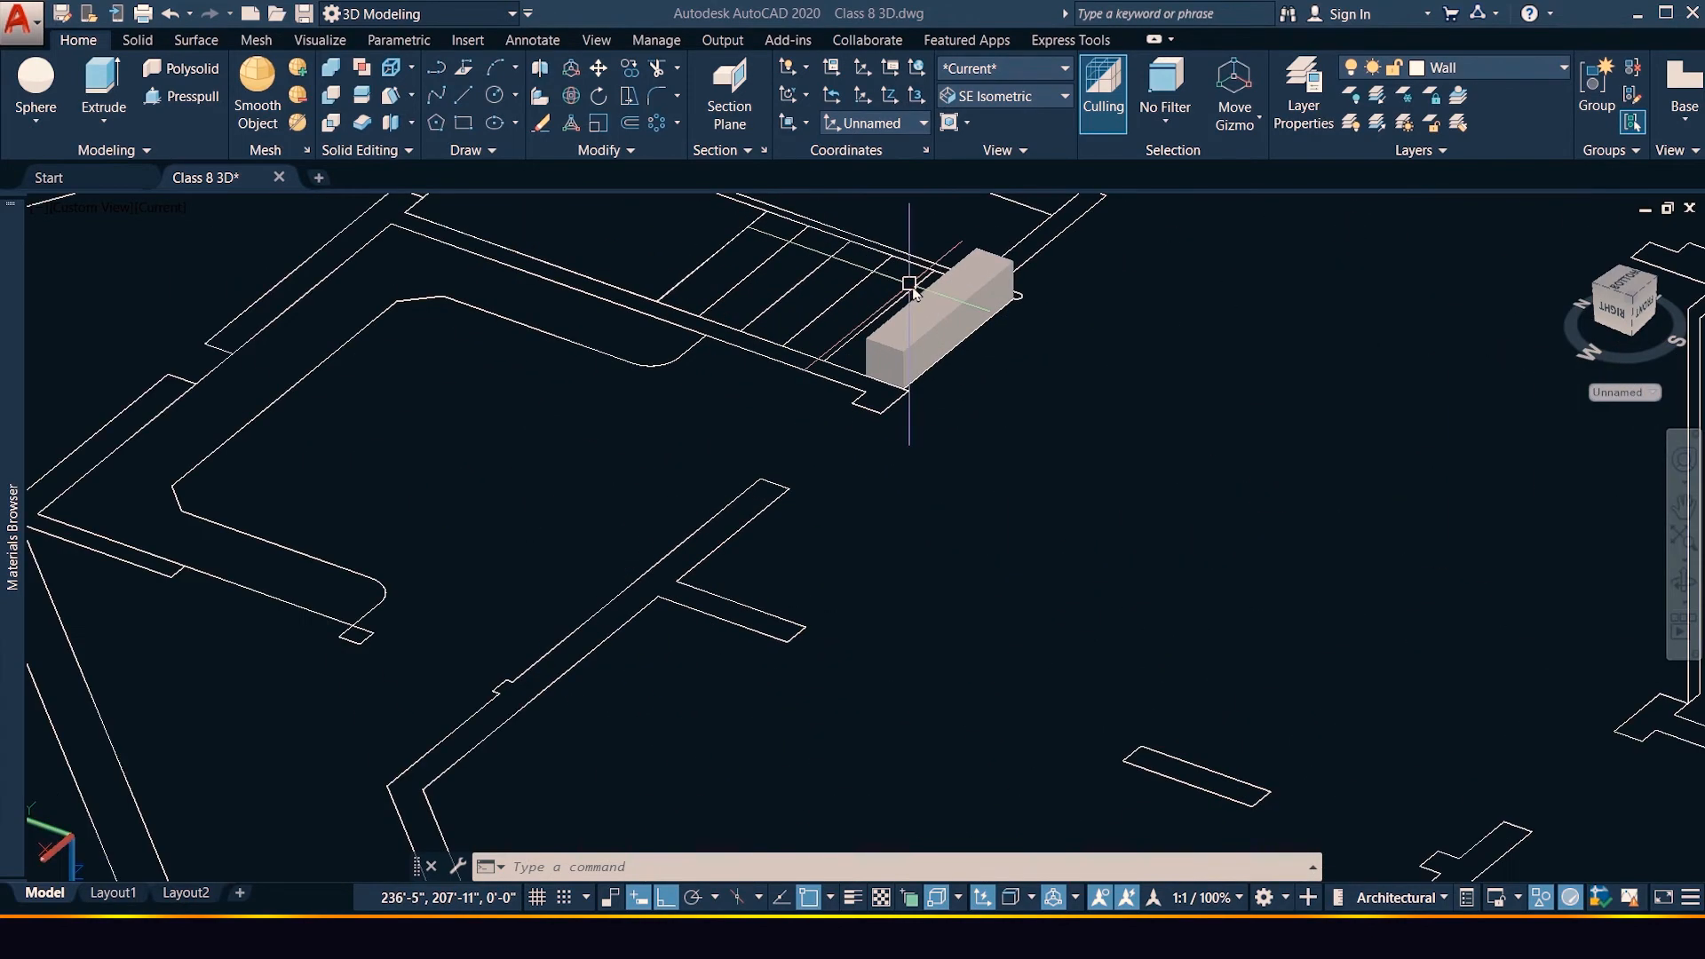
pyautogui.scroll(-6, 915, 297)
pyautogui.scroll(4, 933, 300)
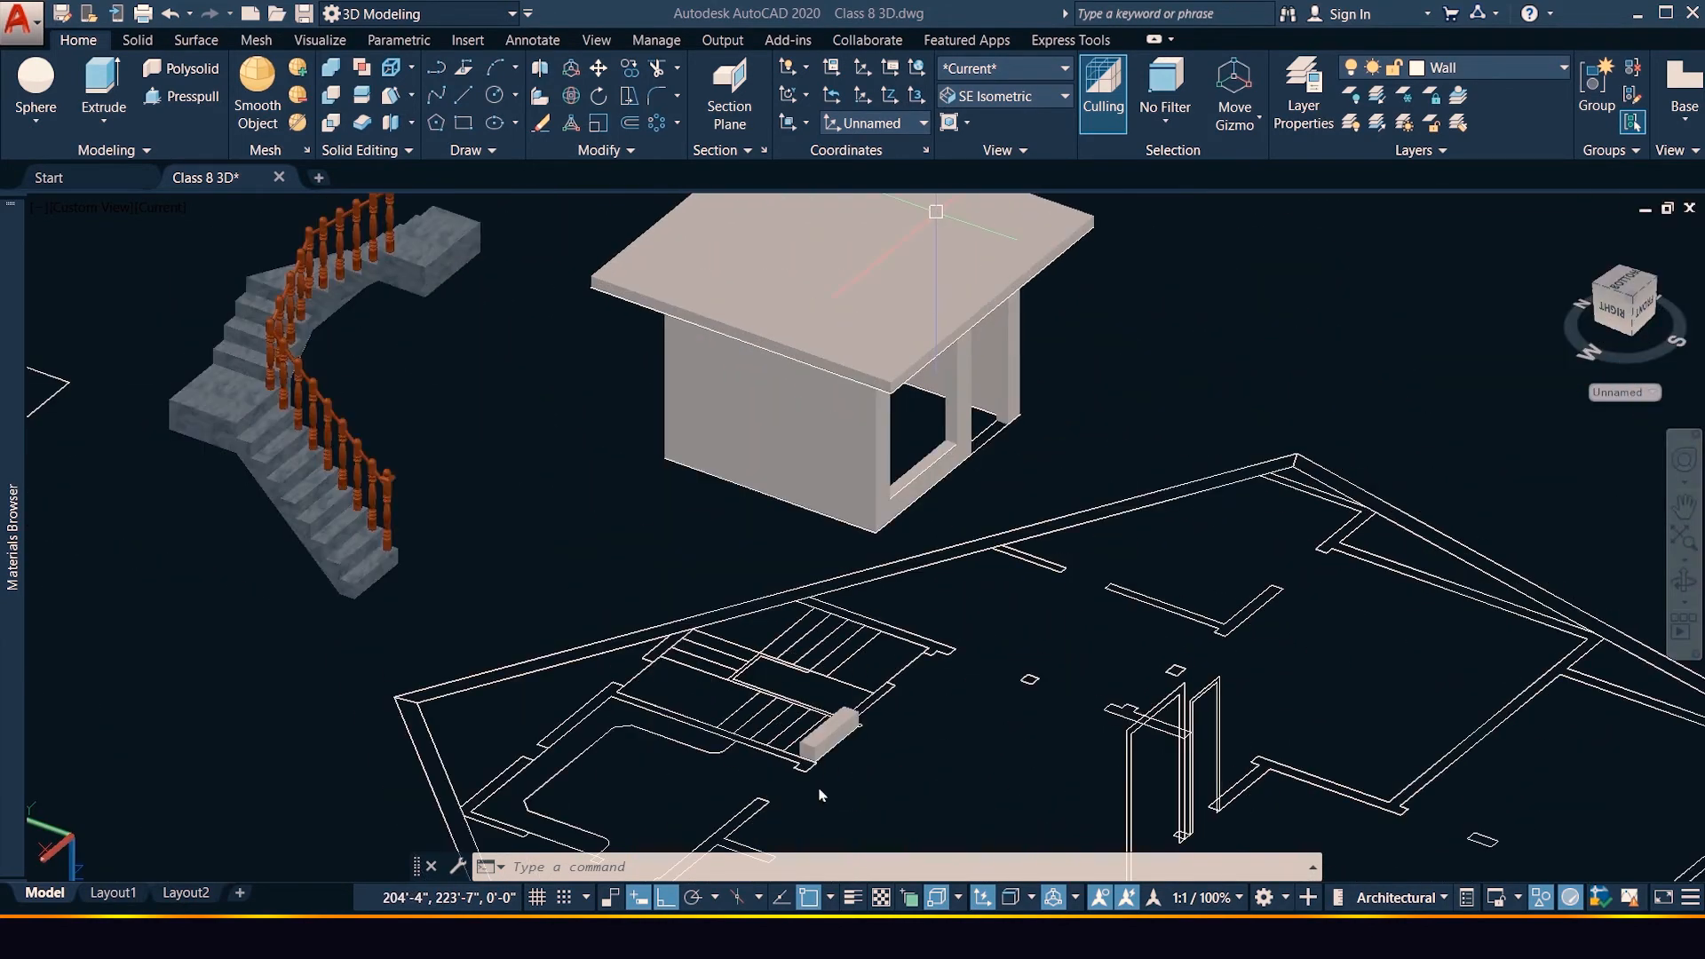
pyautogui.scroll(2, 822, 794)
pyautogui.scroll(-5, 813, 781)
pyautogui.scroll(-2, 854, 775)
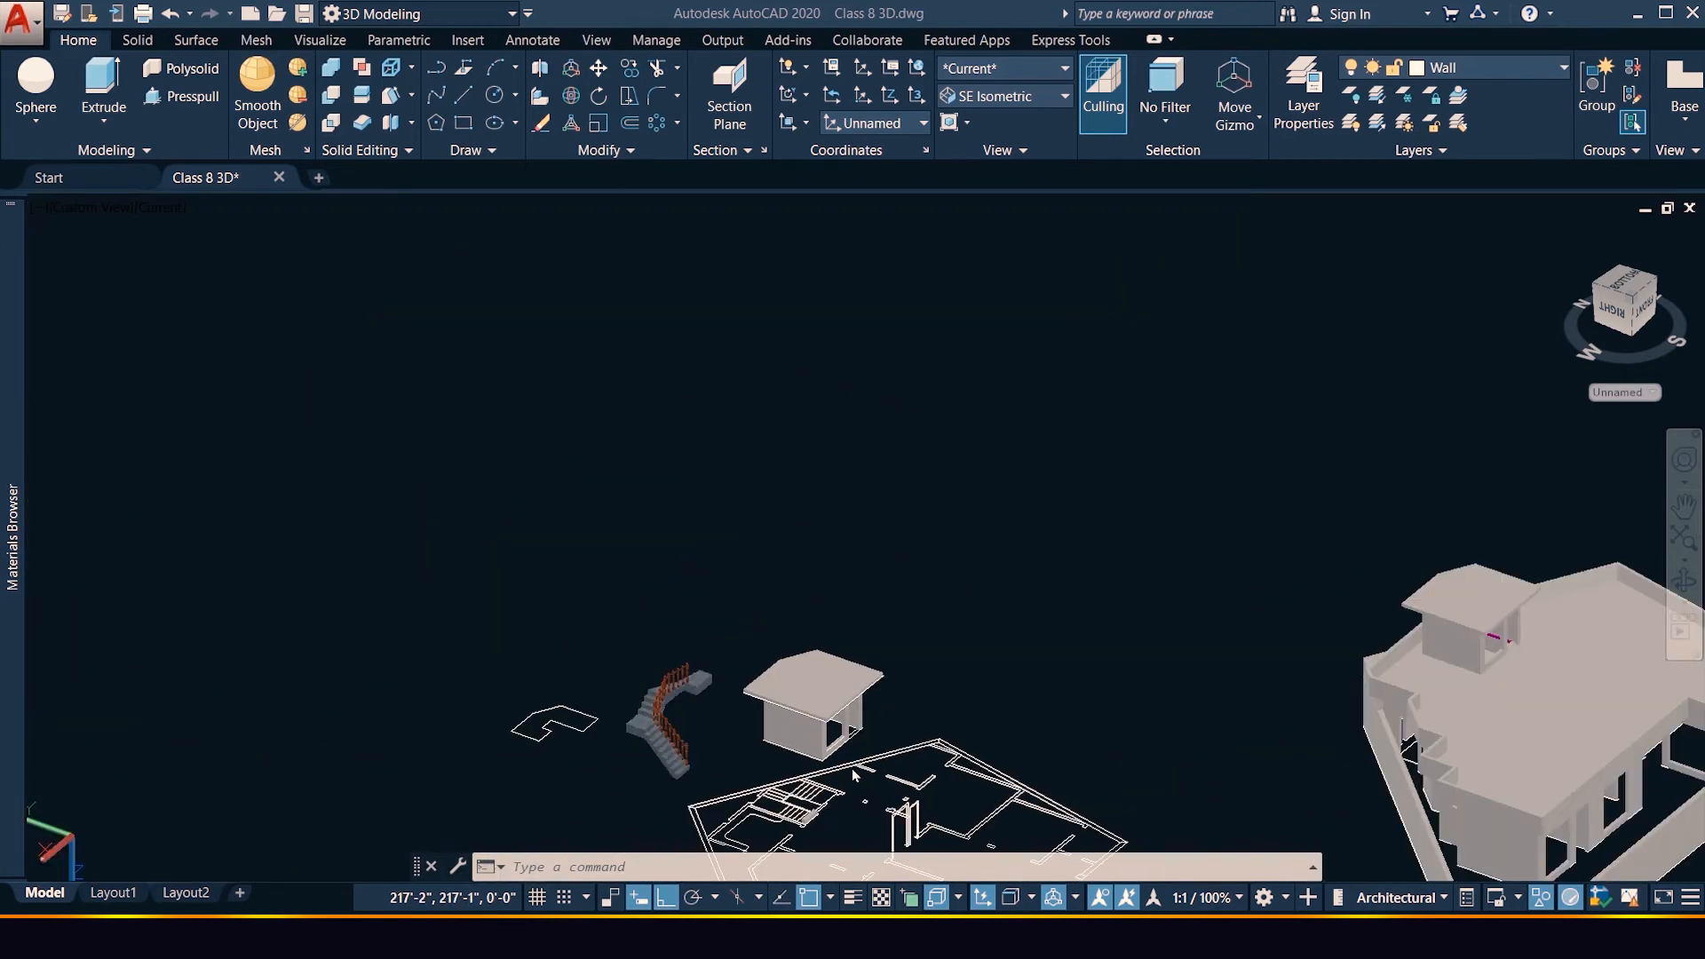
pyautogui.rightClick(1619, 274)
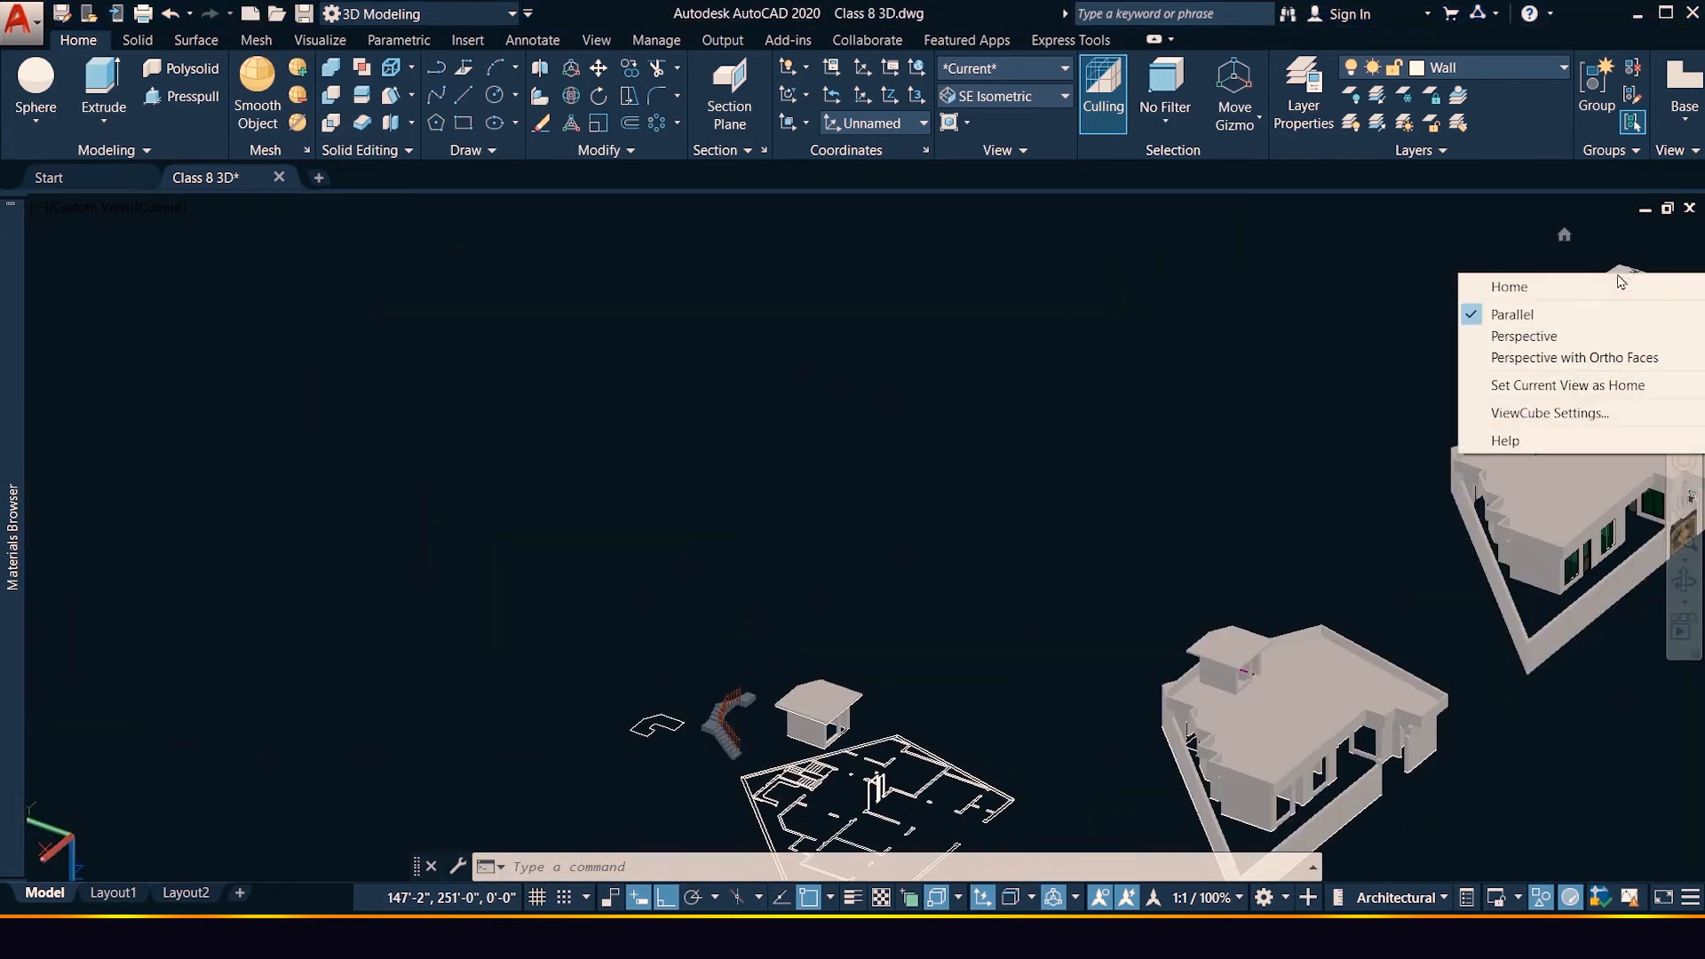
pyautogui.click(1563, 317)
pyautogui.scroll(8, 874, 700)
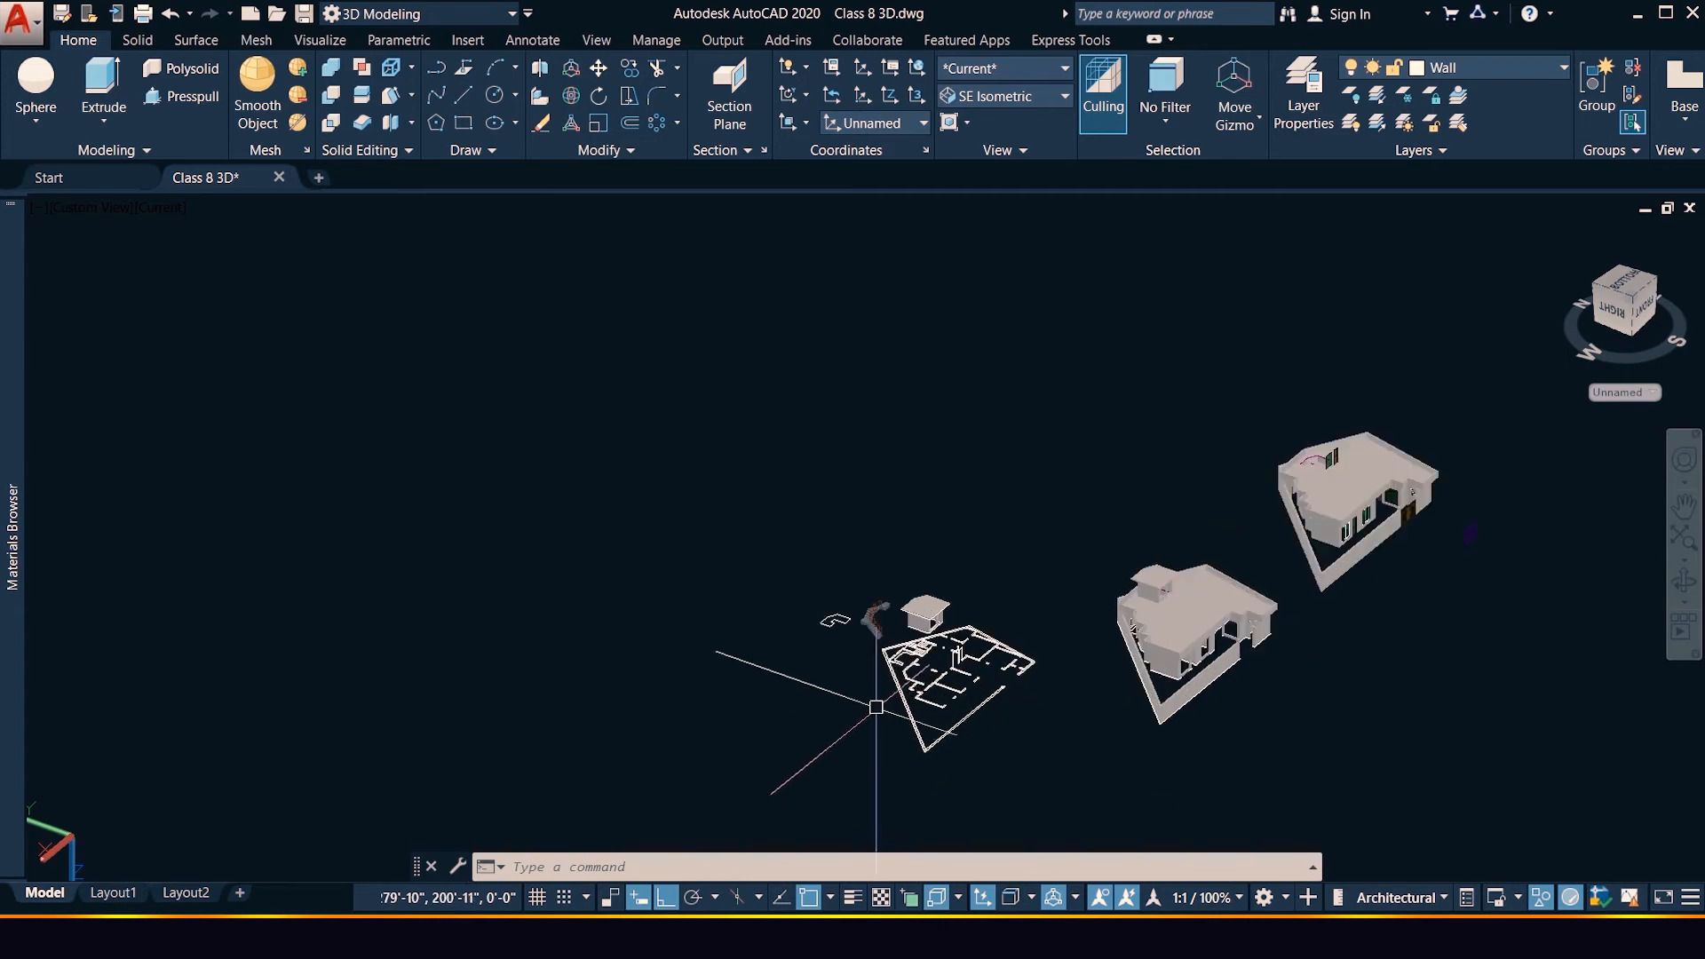
# Copy the first tread repeatedly up the lower flight, seating each copy at the corner of the tread below it
pyautogui.scroll(5, 873, 700)
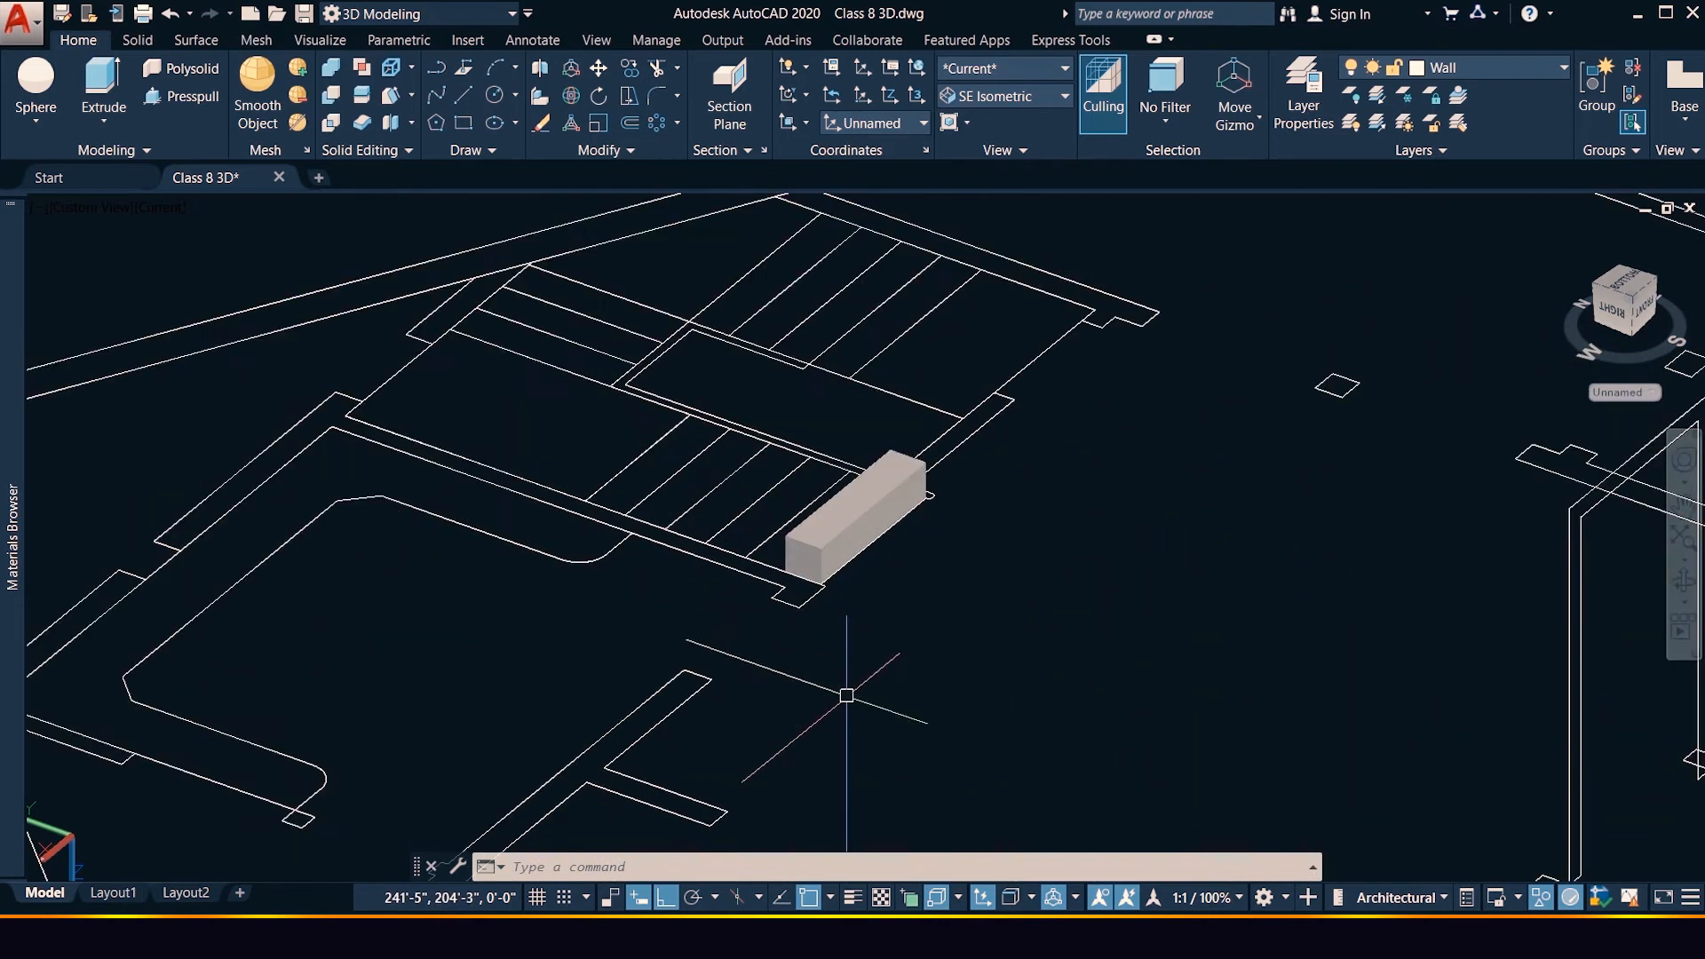
pyautogui.click(866, 524)
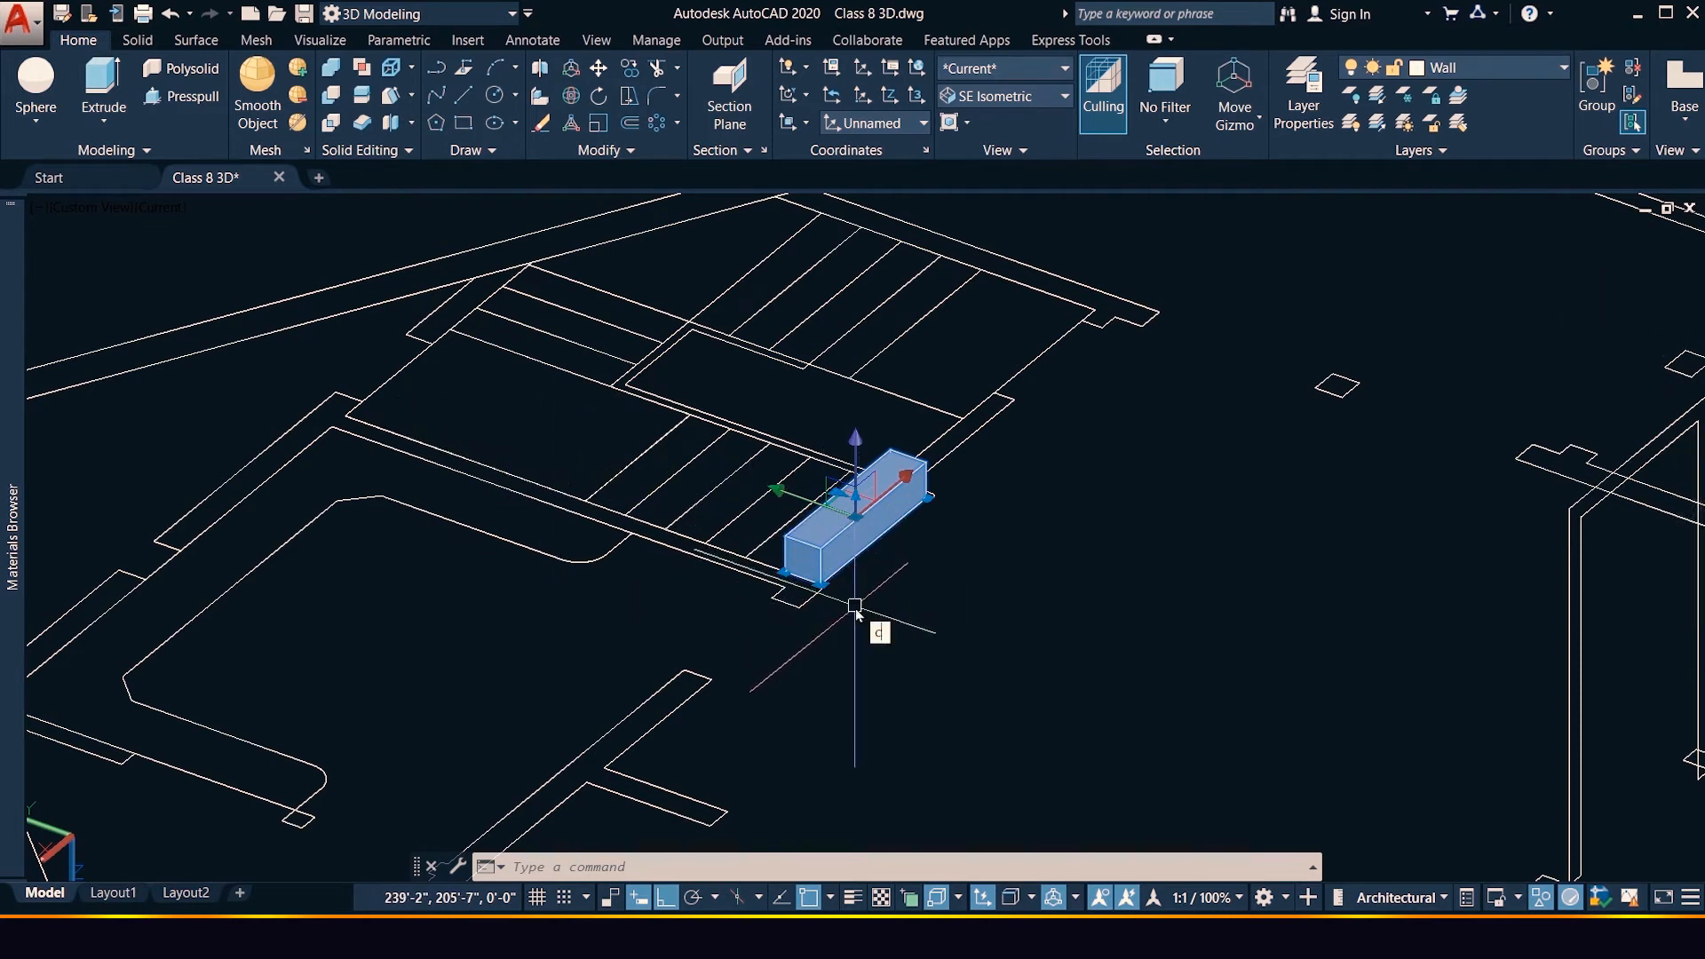
pyautogui.write('co')
pyautogui.press('Return')
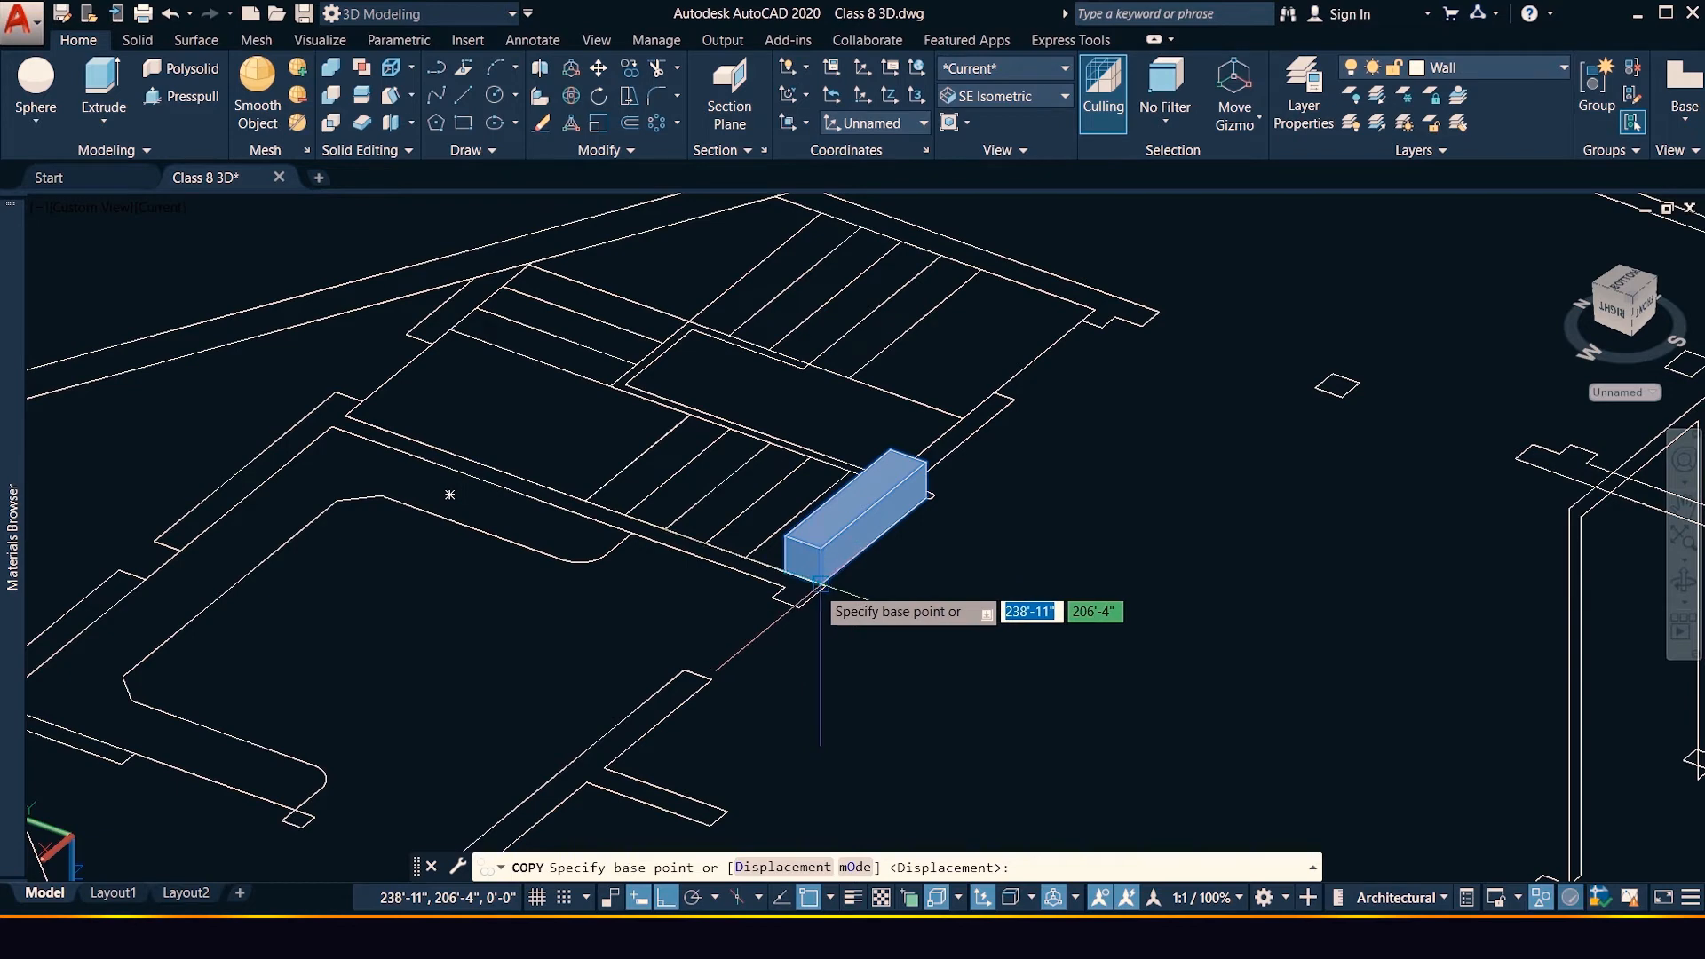
pyautogui.click(815, 583)
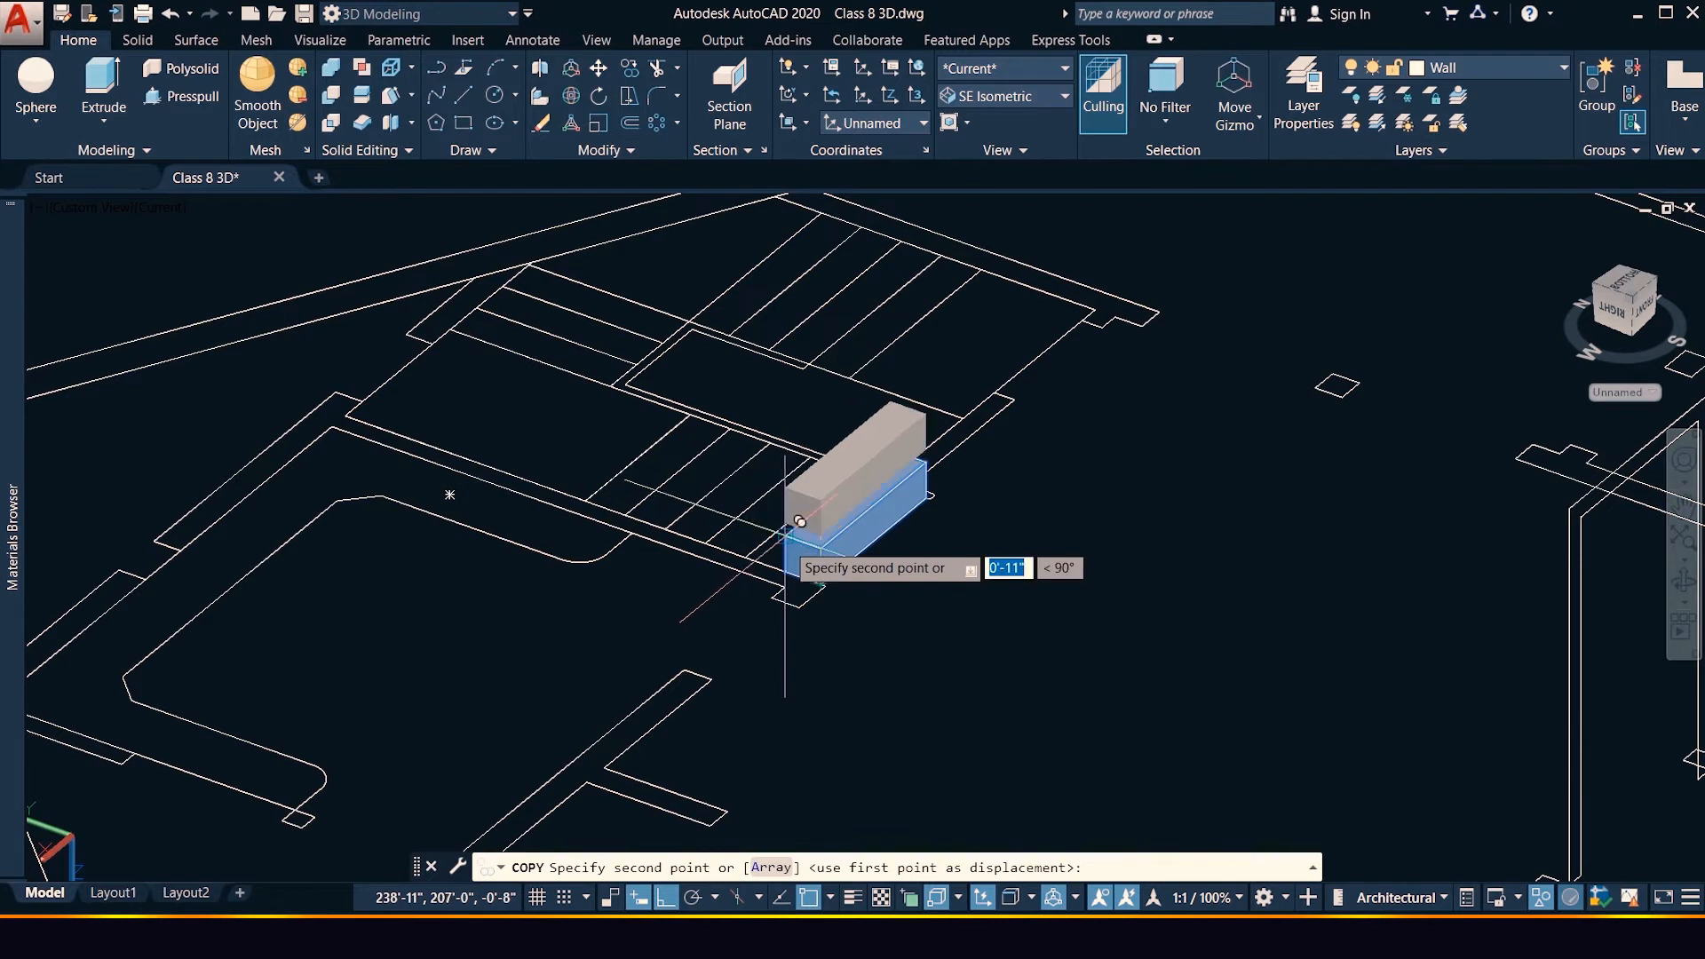
pyautogui.click(774, 526)
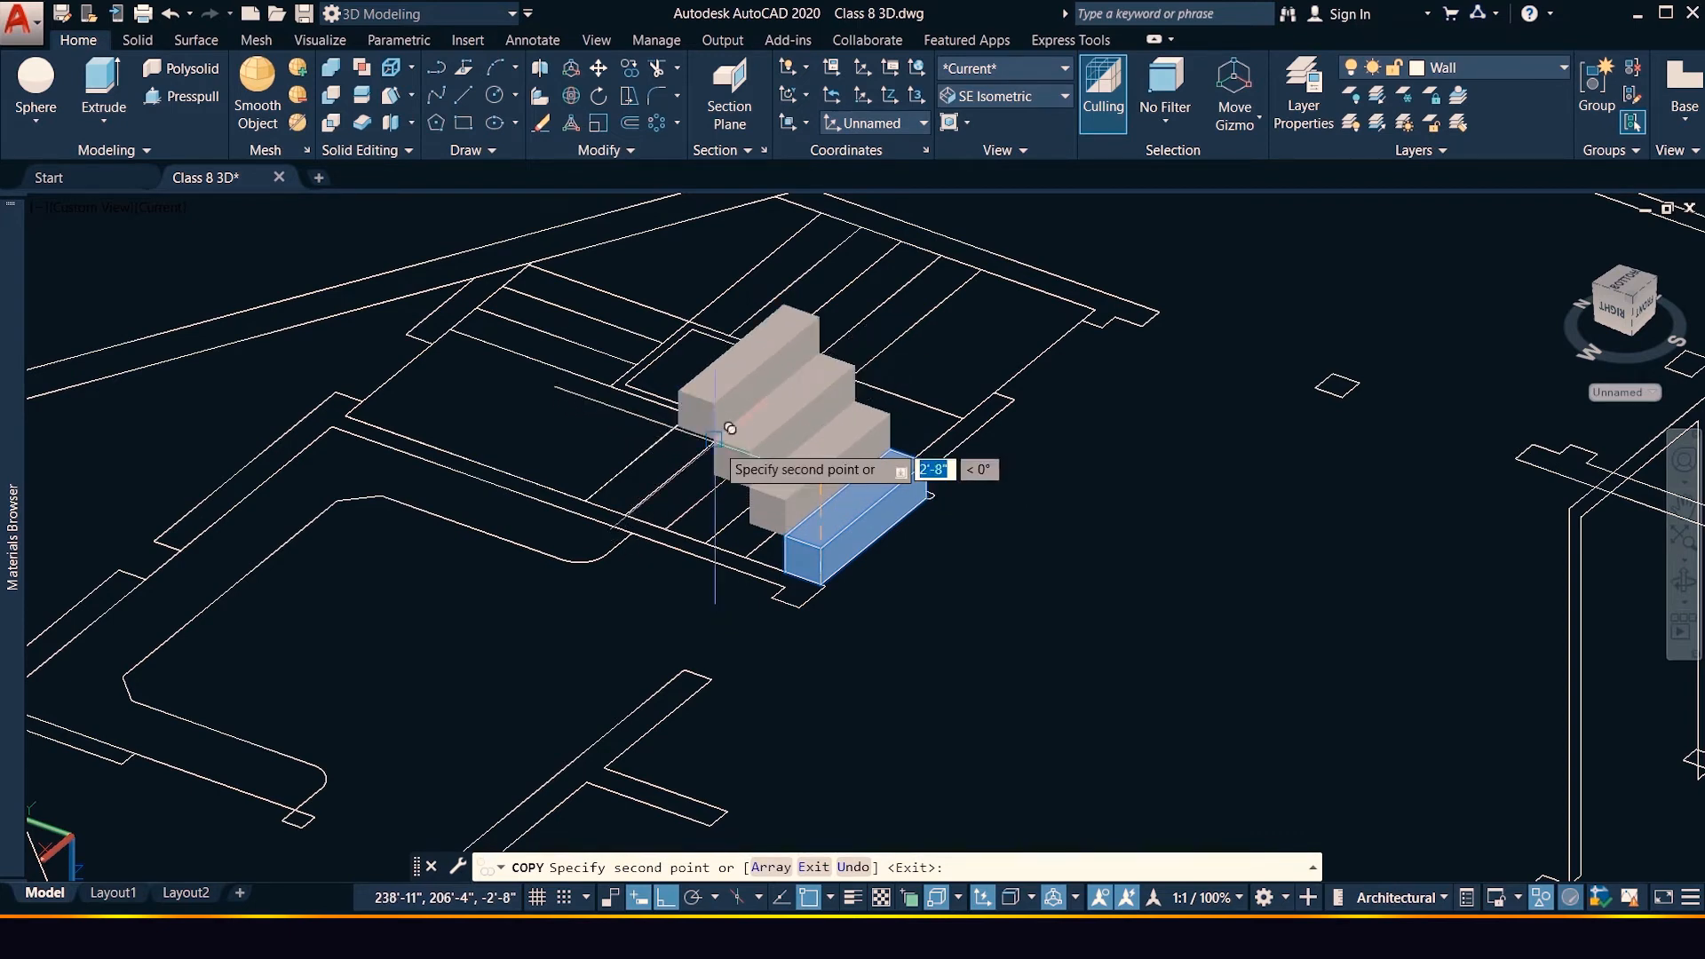
pyautogui.click(714, 438)
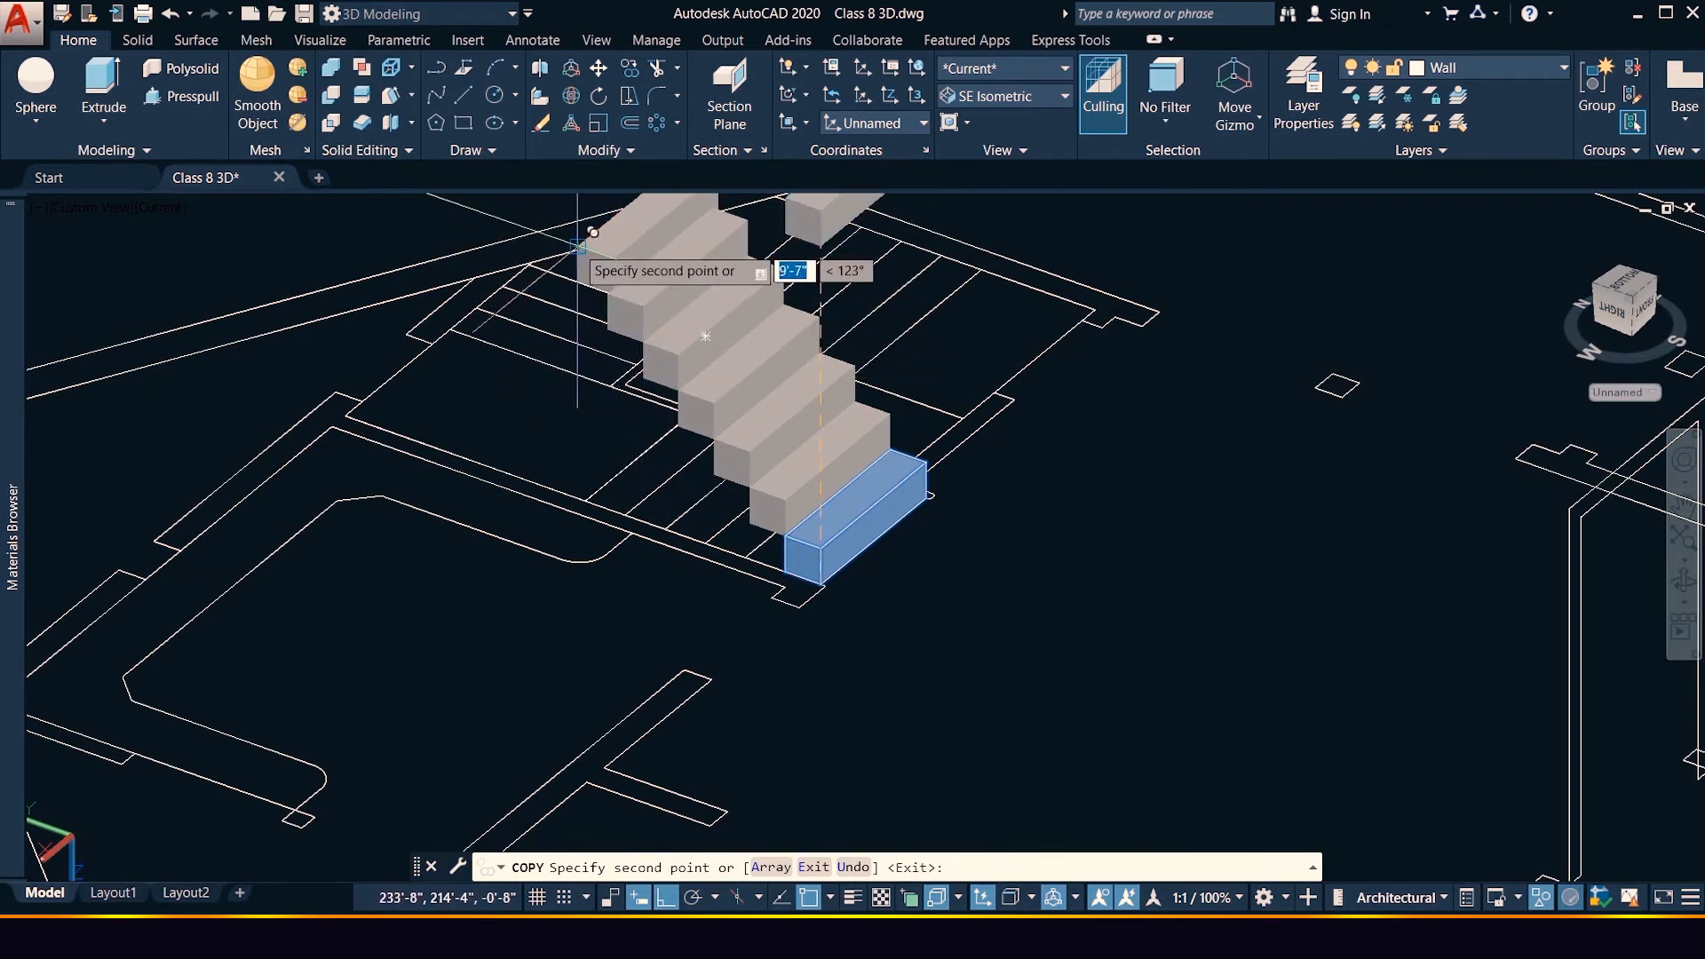
pyautogui.scroll(-4, 660, 428)
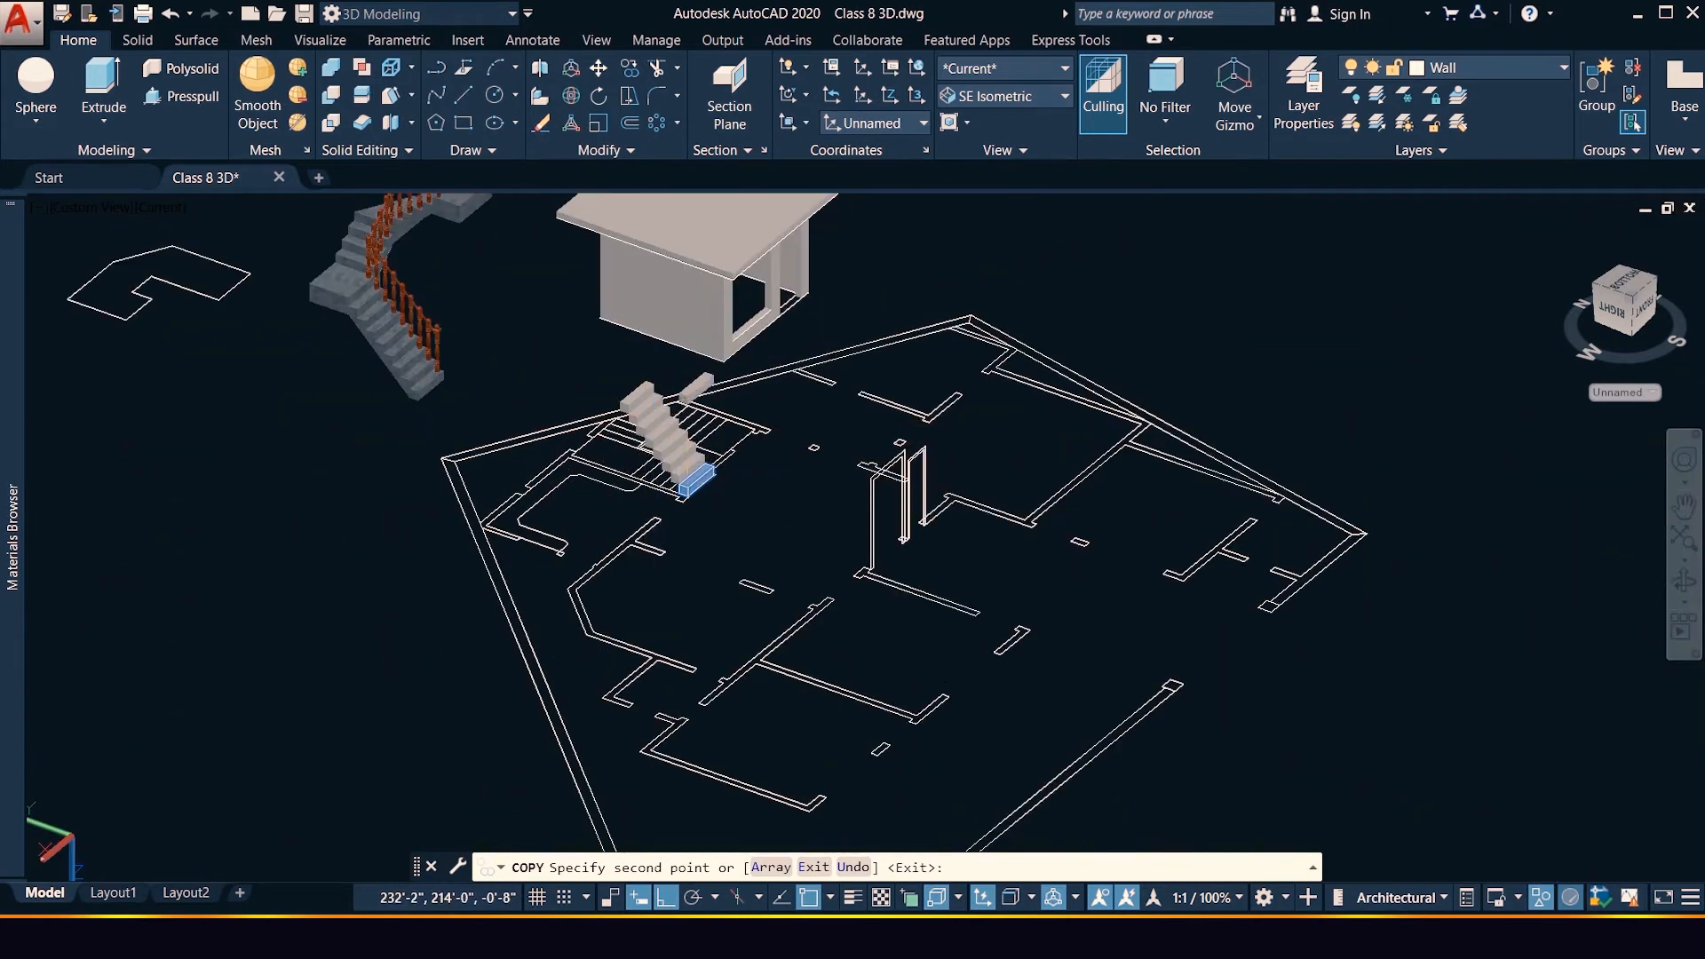
pyautogui.press('Escape')
# Draw a rectangle over the corner landing area beside the lower flight in the floor plan
pyautogui.scroll(4, 569, 455)
pyautogui.scroll(2, 639, 535)
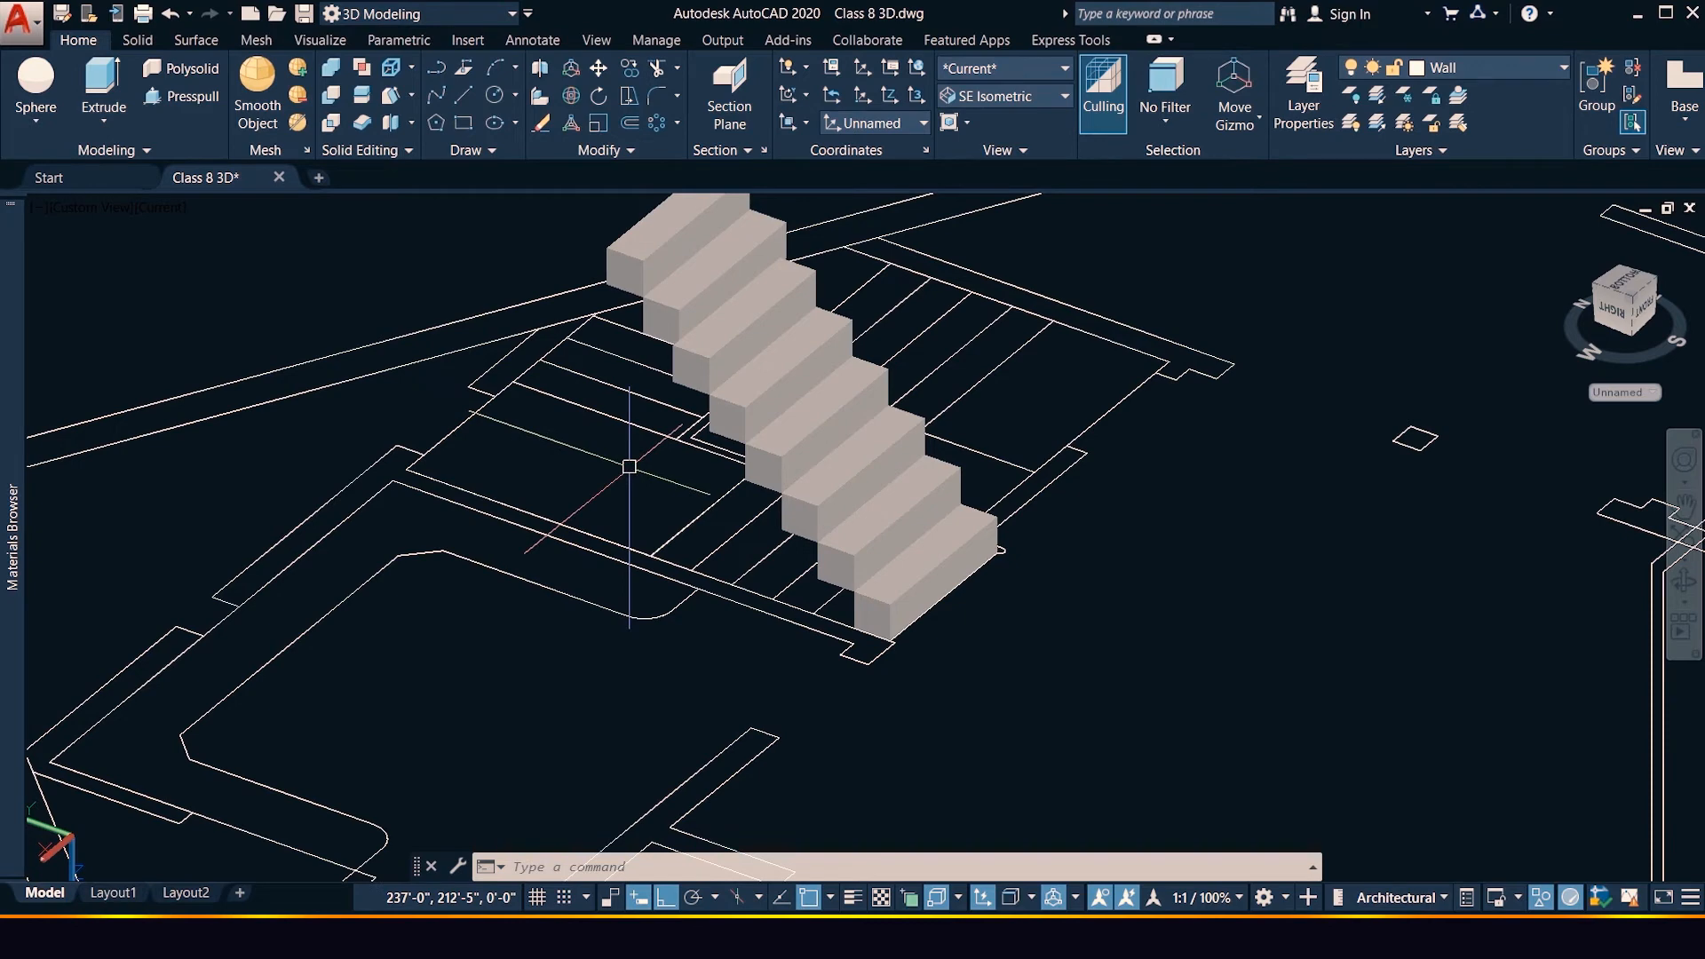
pyautogui.write('rec')
pyautogui.press('Return')
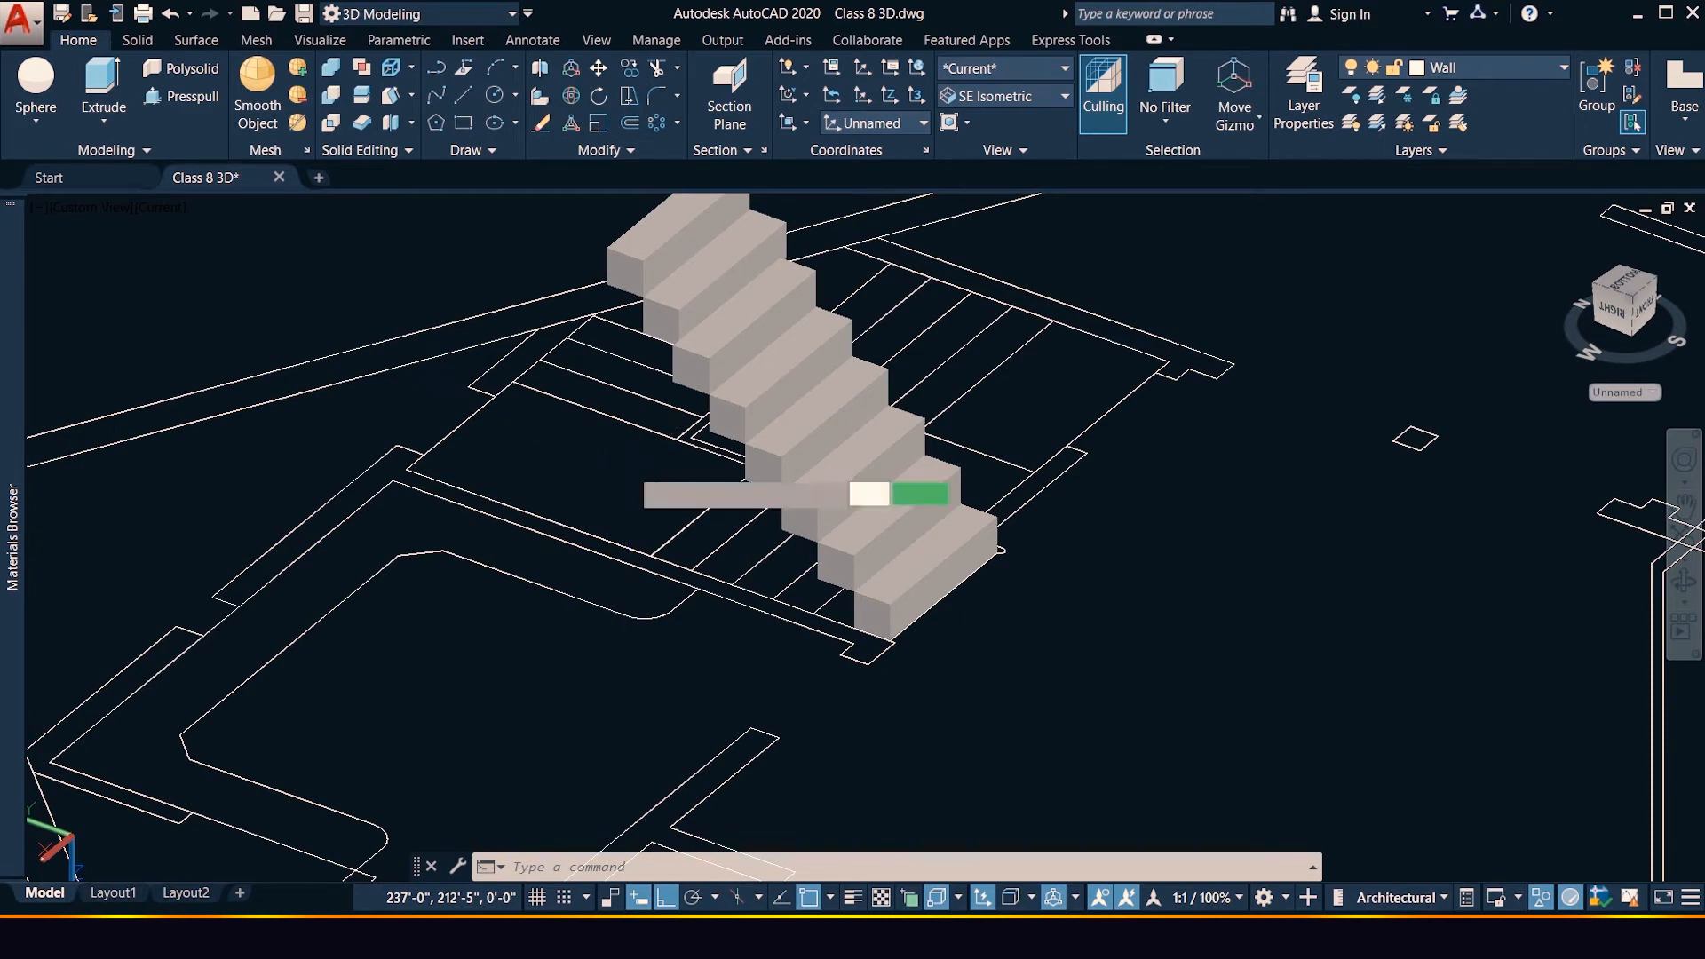
pyautogui.click(677, 437)
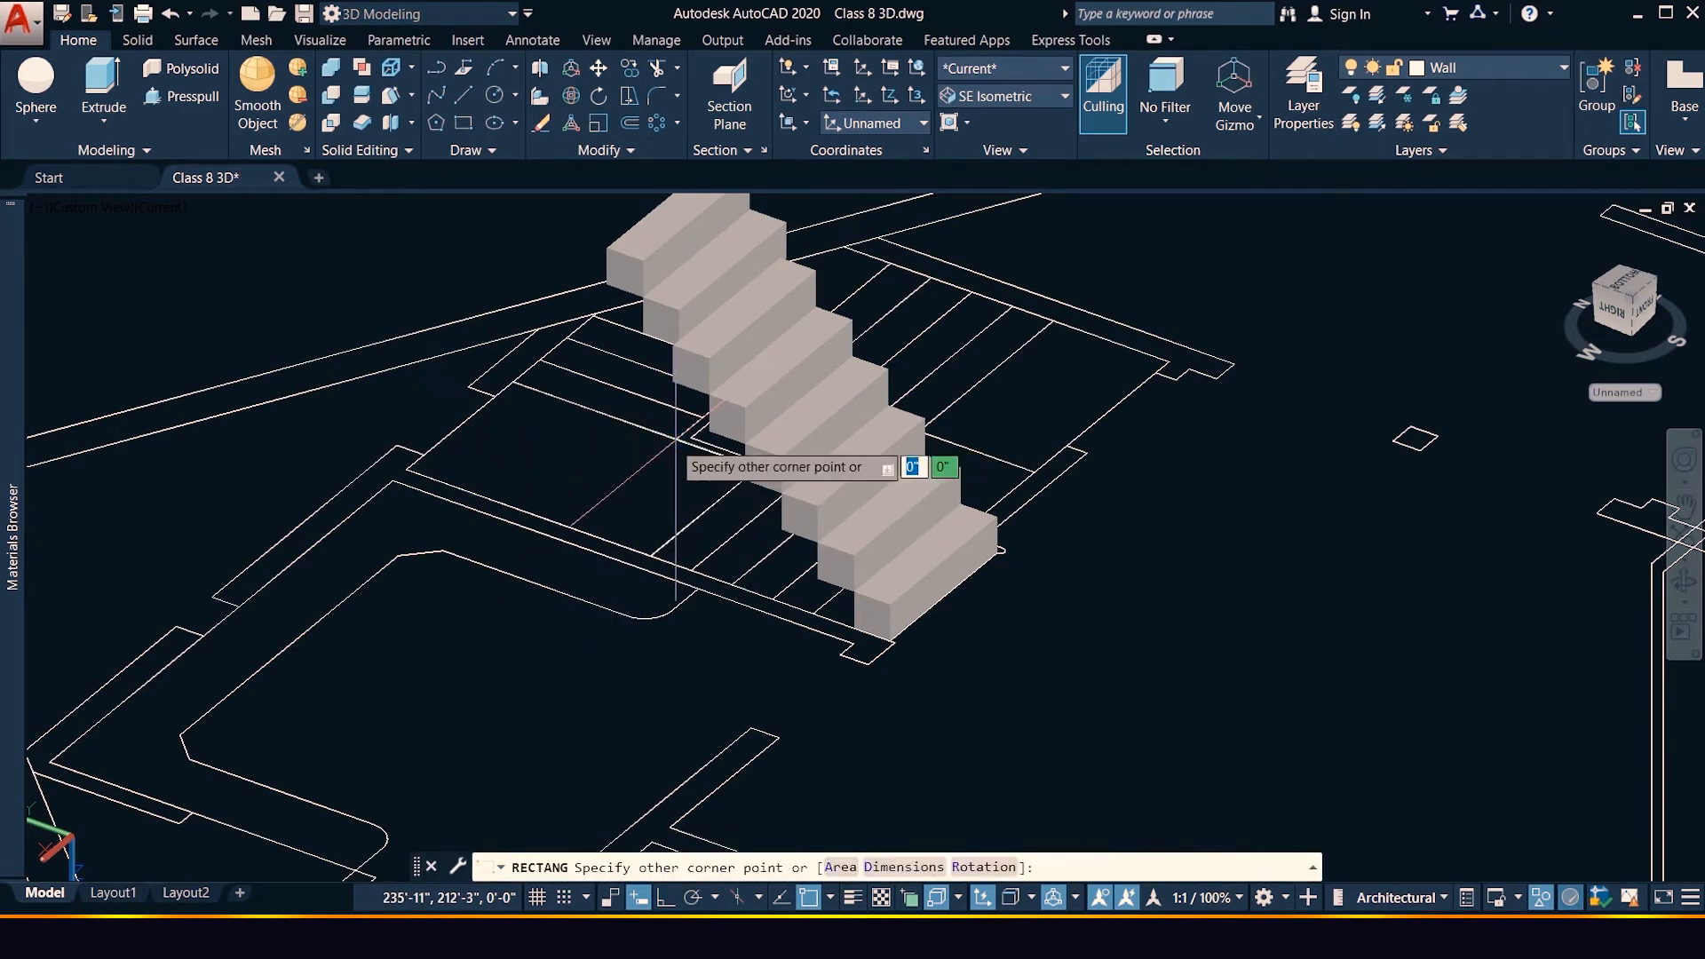
pyautogui.click(405, 468)
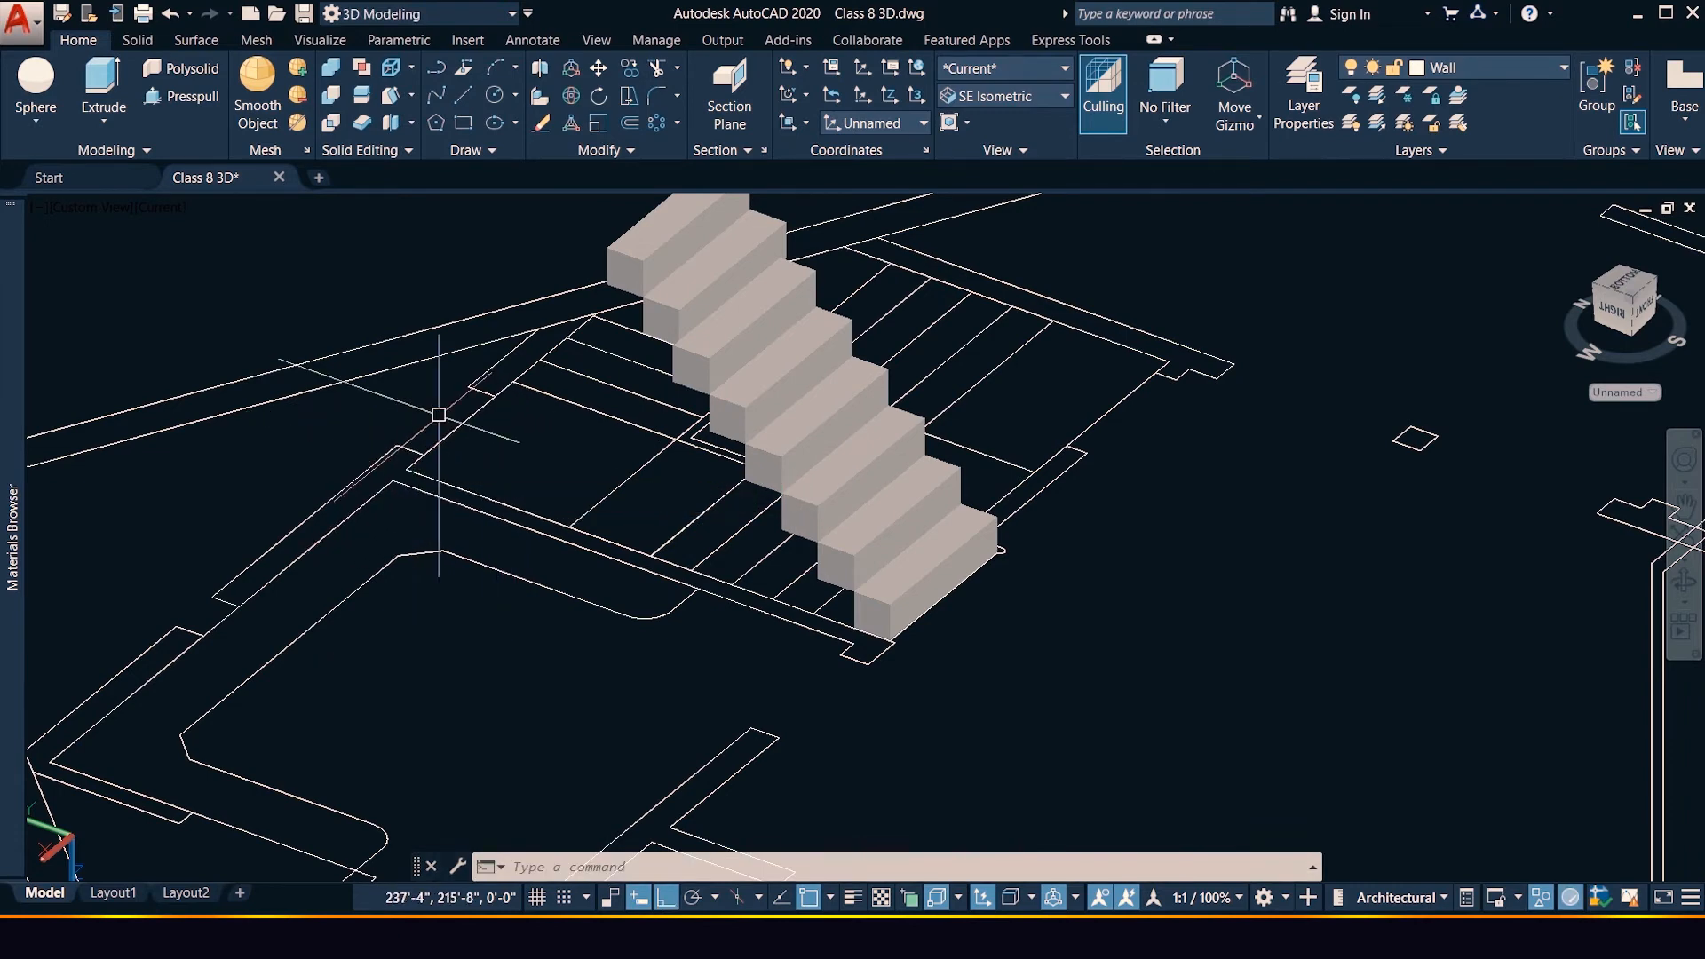
# Extrude the landing rectangle into a slab 8 inches thick
pyautogui.click(104, 89)
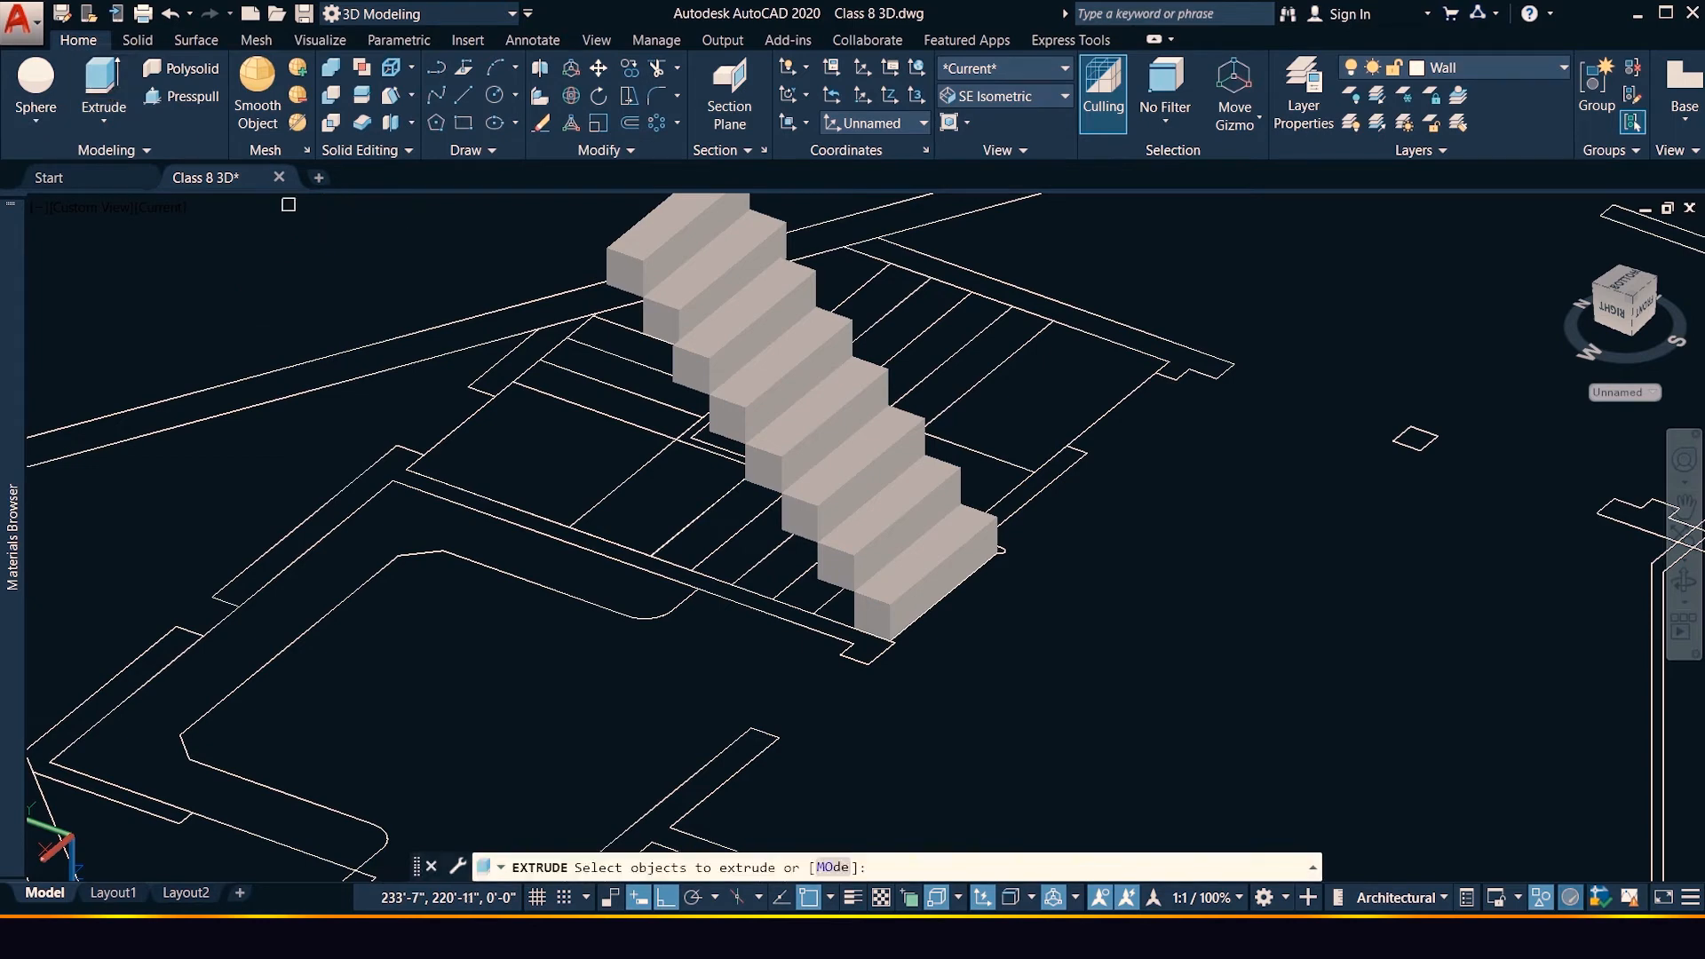
pyautogui.click(599, 501)
pyautogui.press('Return')
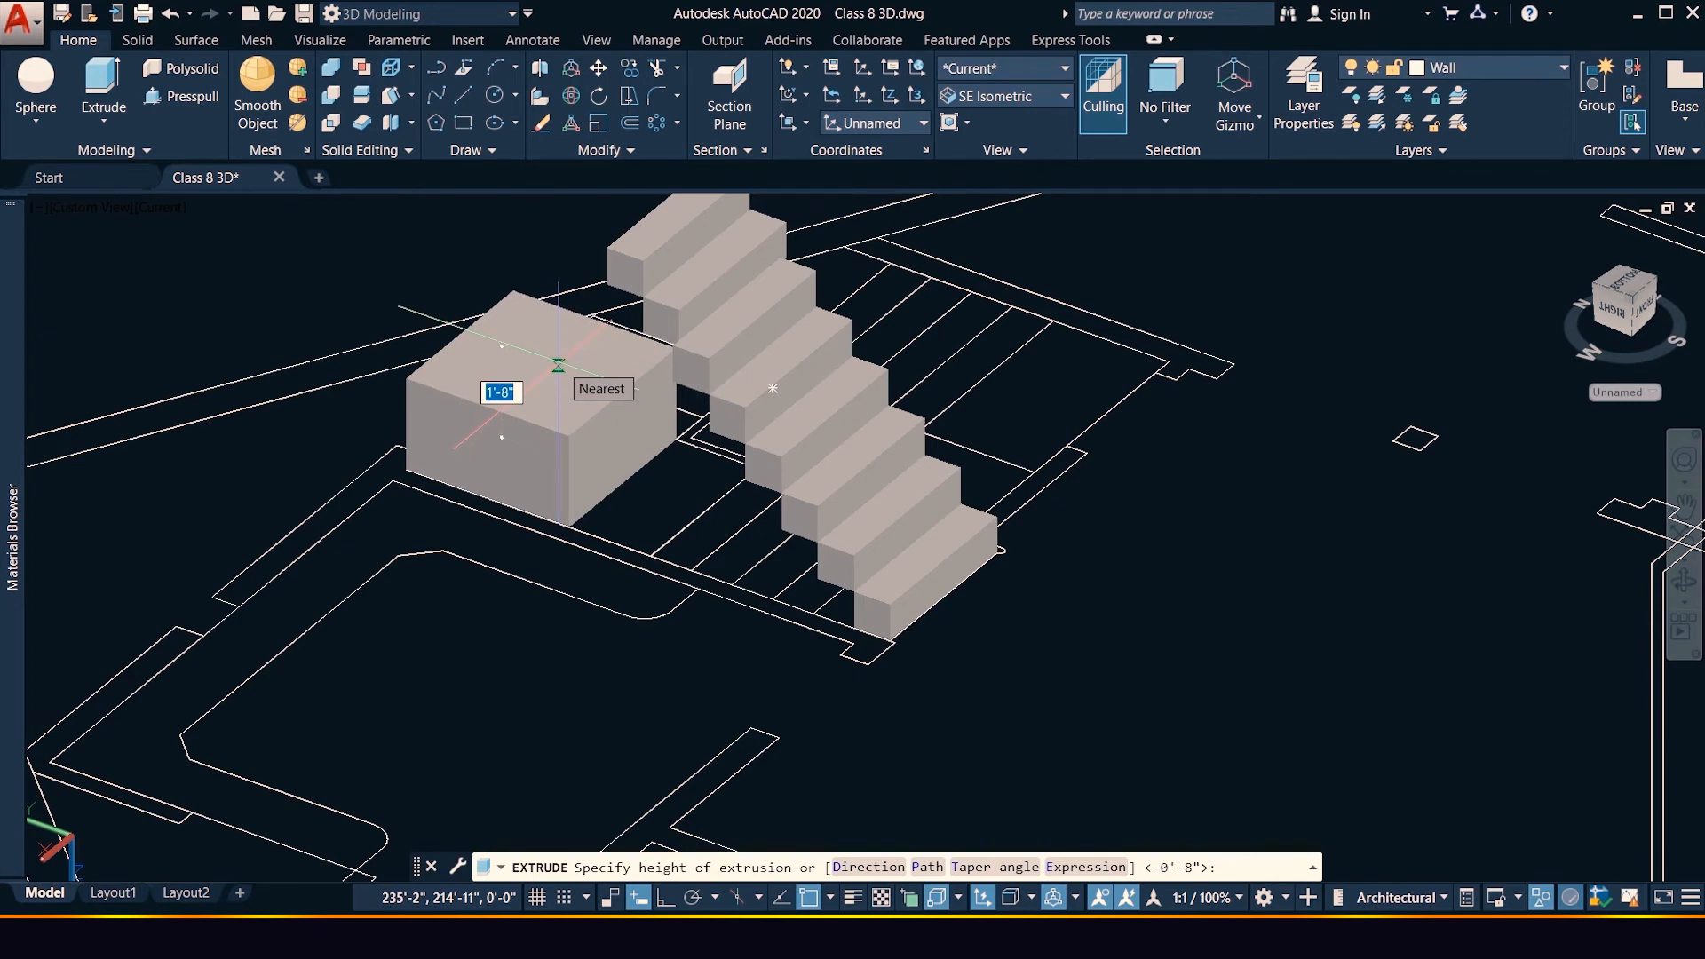
pyautogui.press('Return')
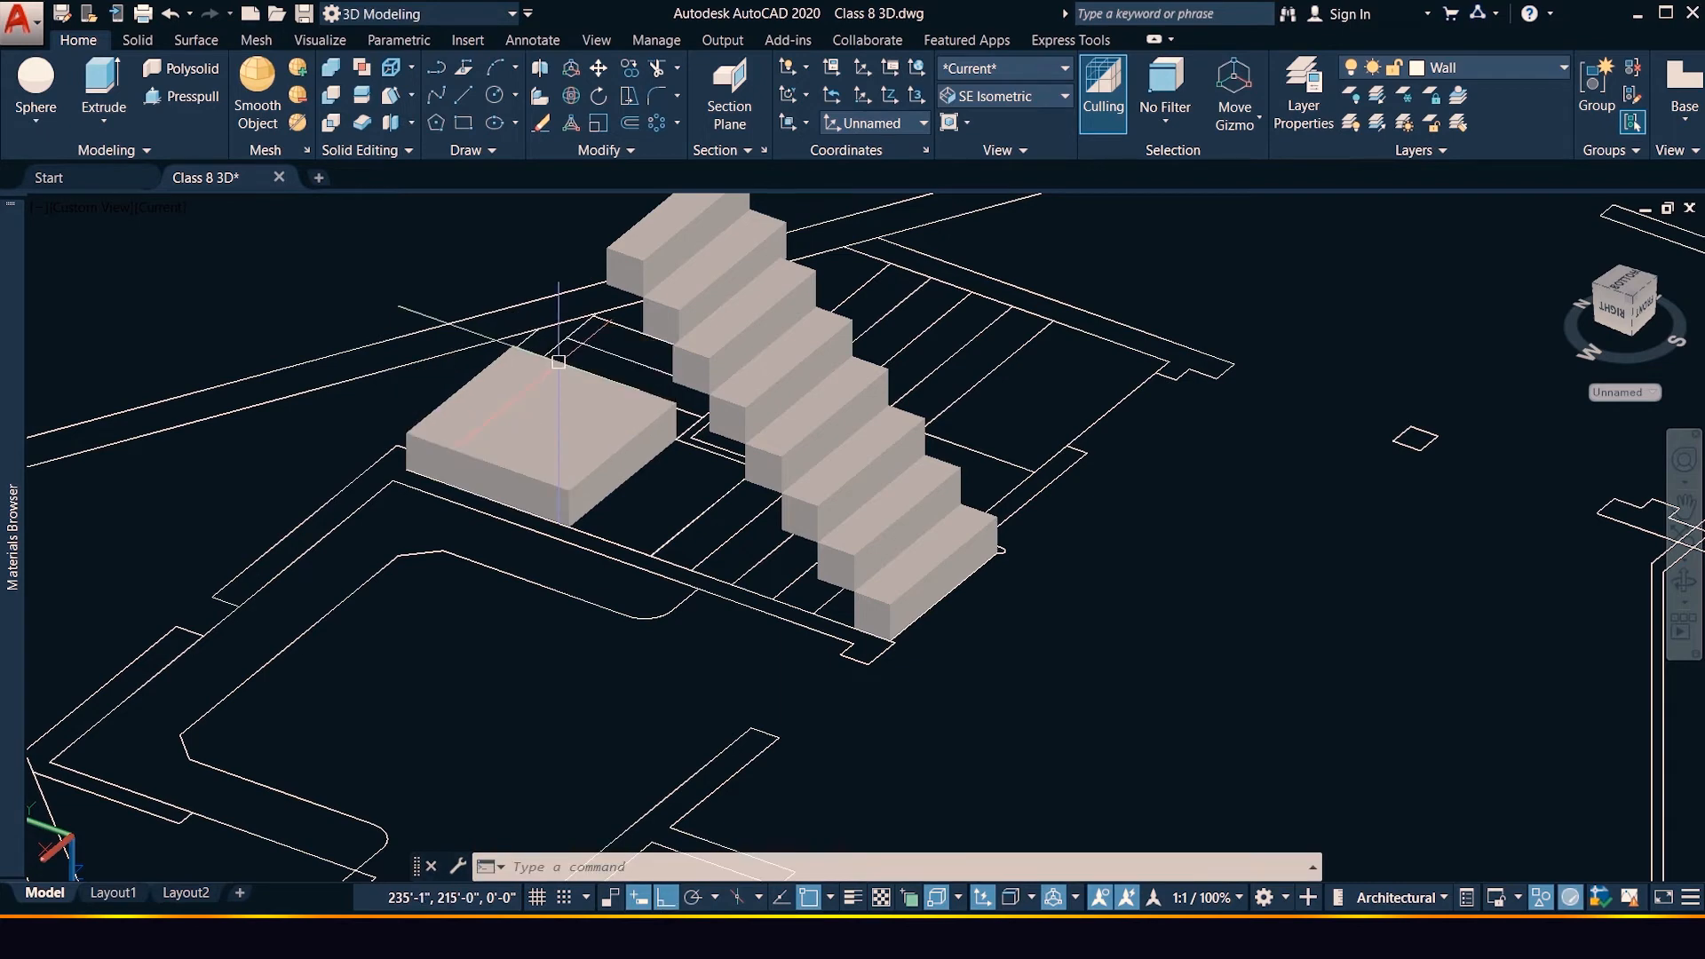
# Move the landing slab by its near lower corner up to the matching corner at the head of the lower flight
pyautogui.scroll(1, 591, 435)
pyautogui.click(587, 512)
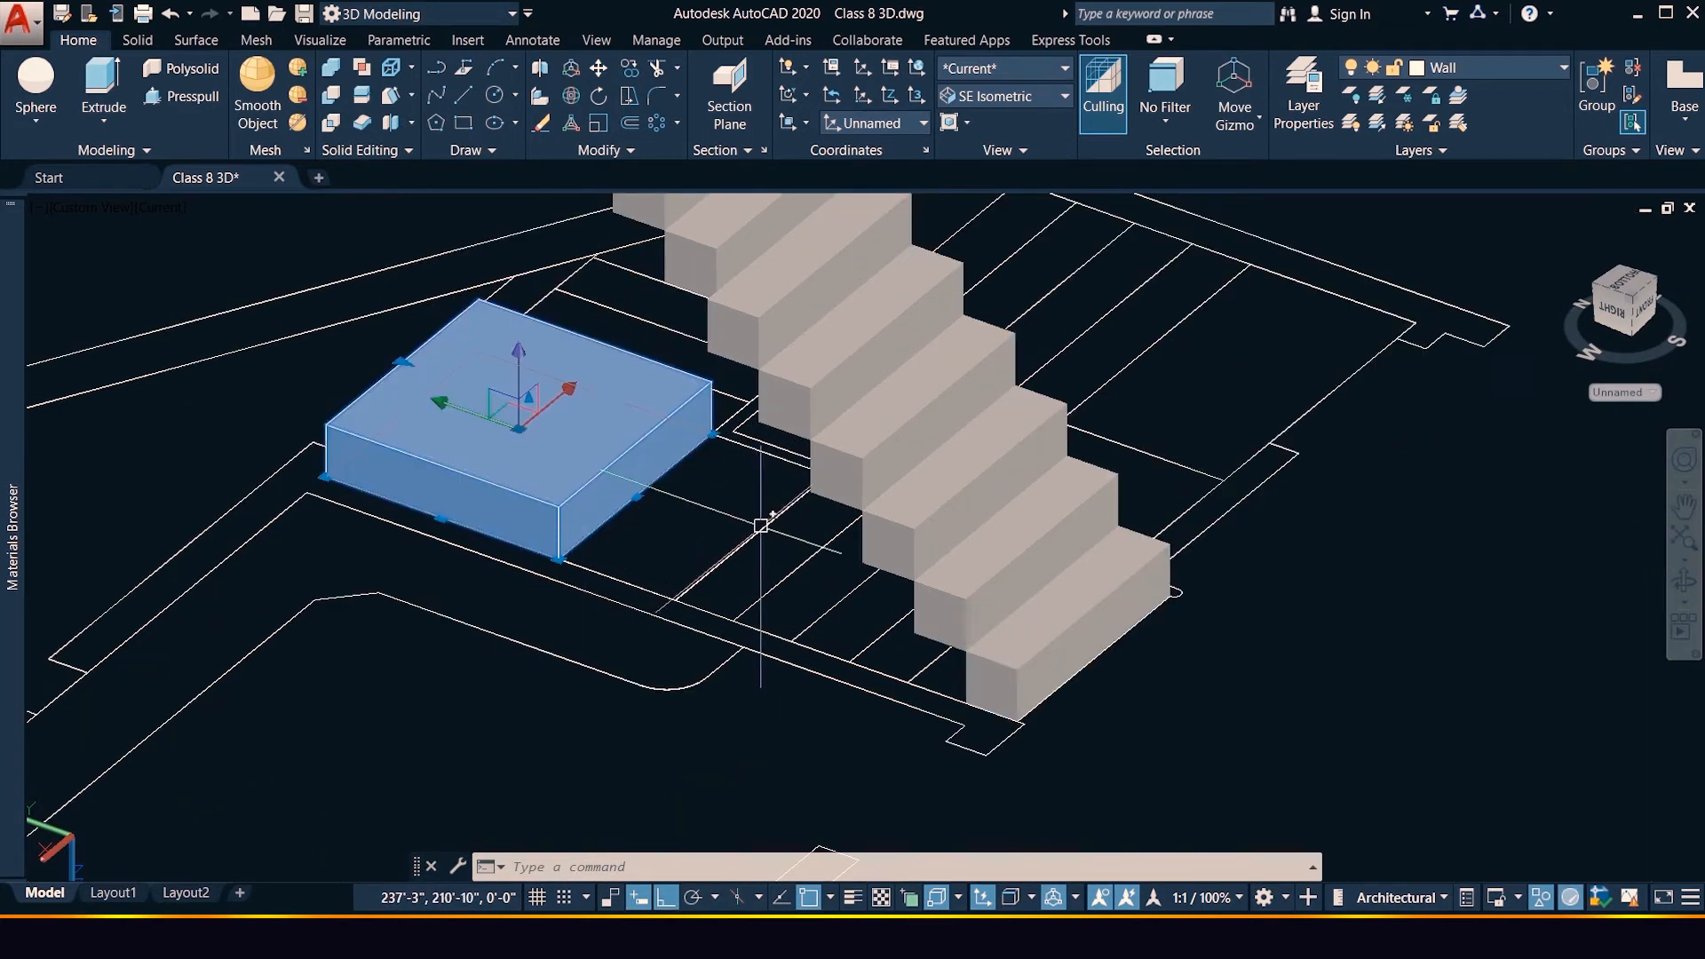
pyautogui.press('Return')
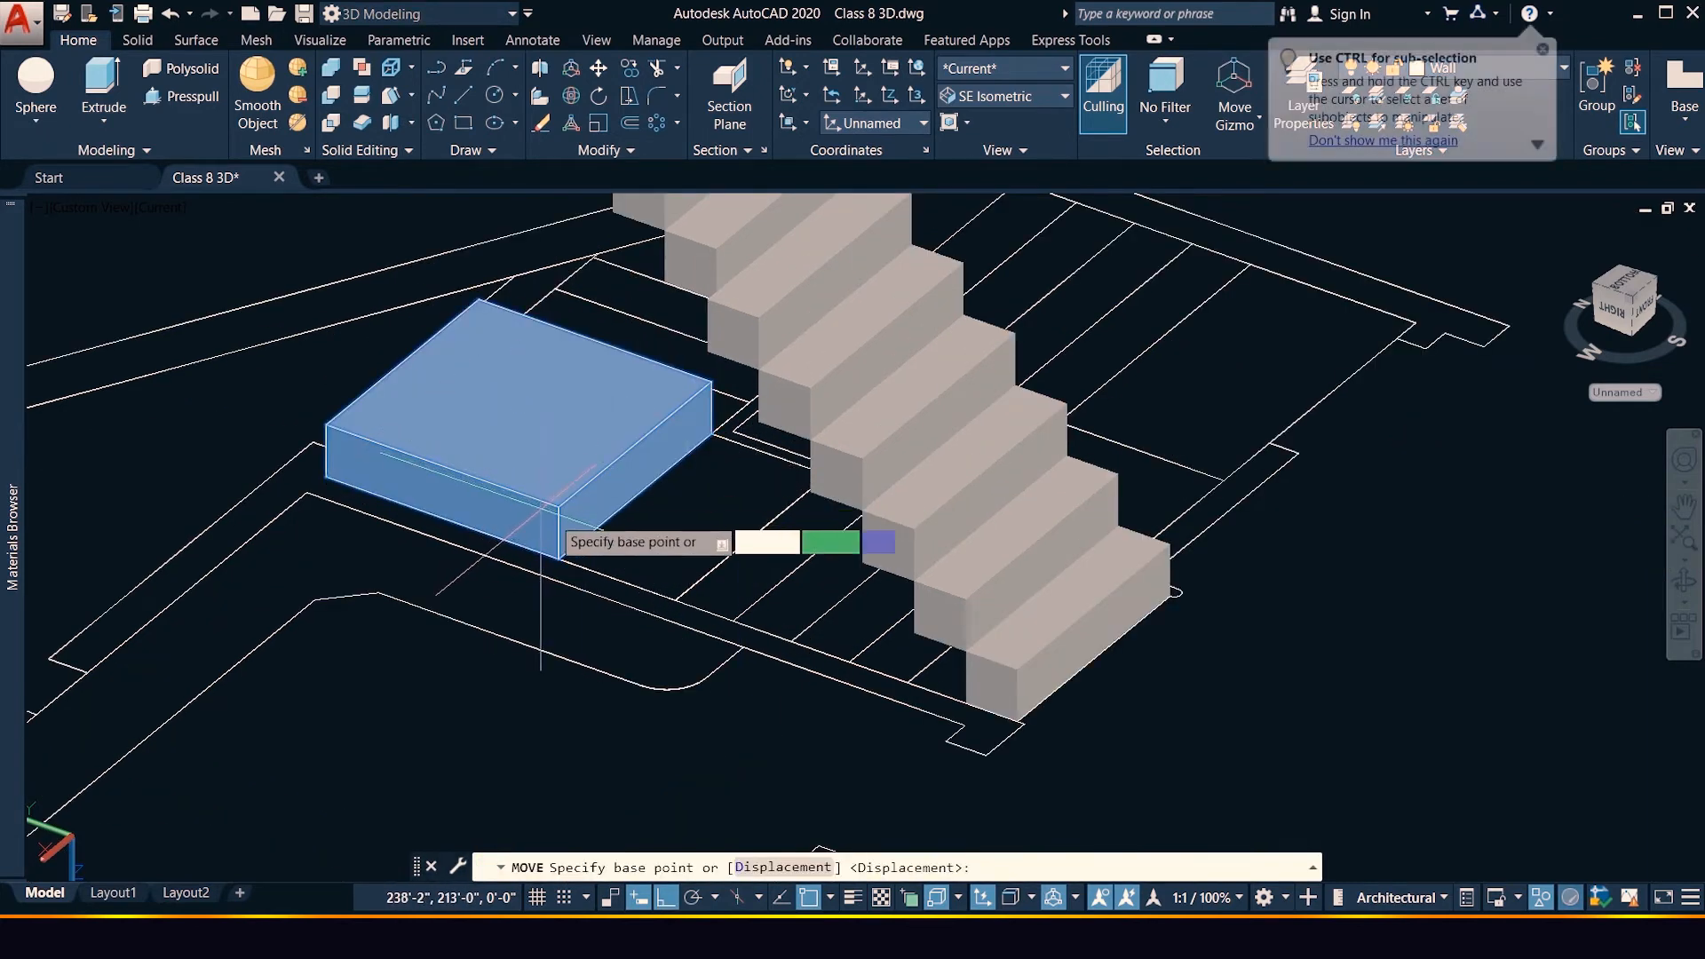
pyautogui.click(559, 558)
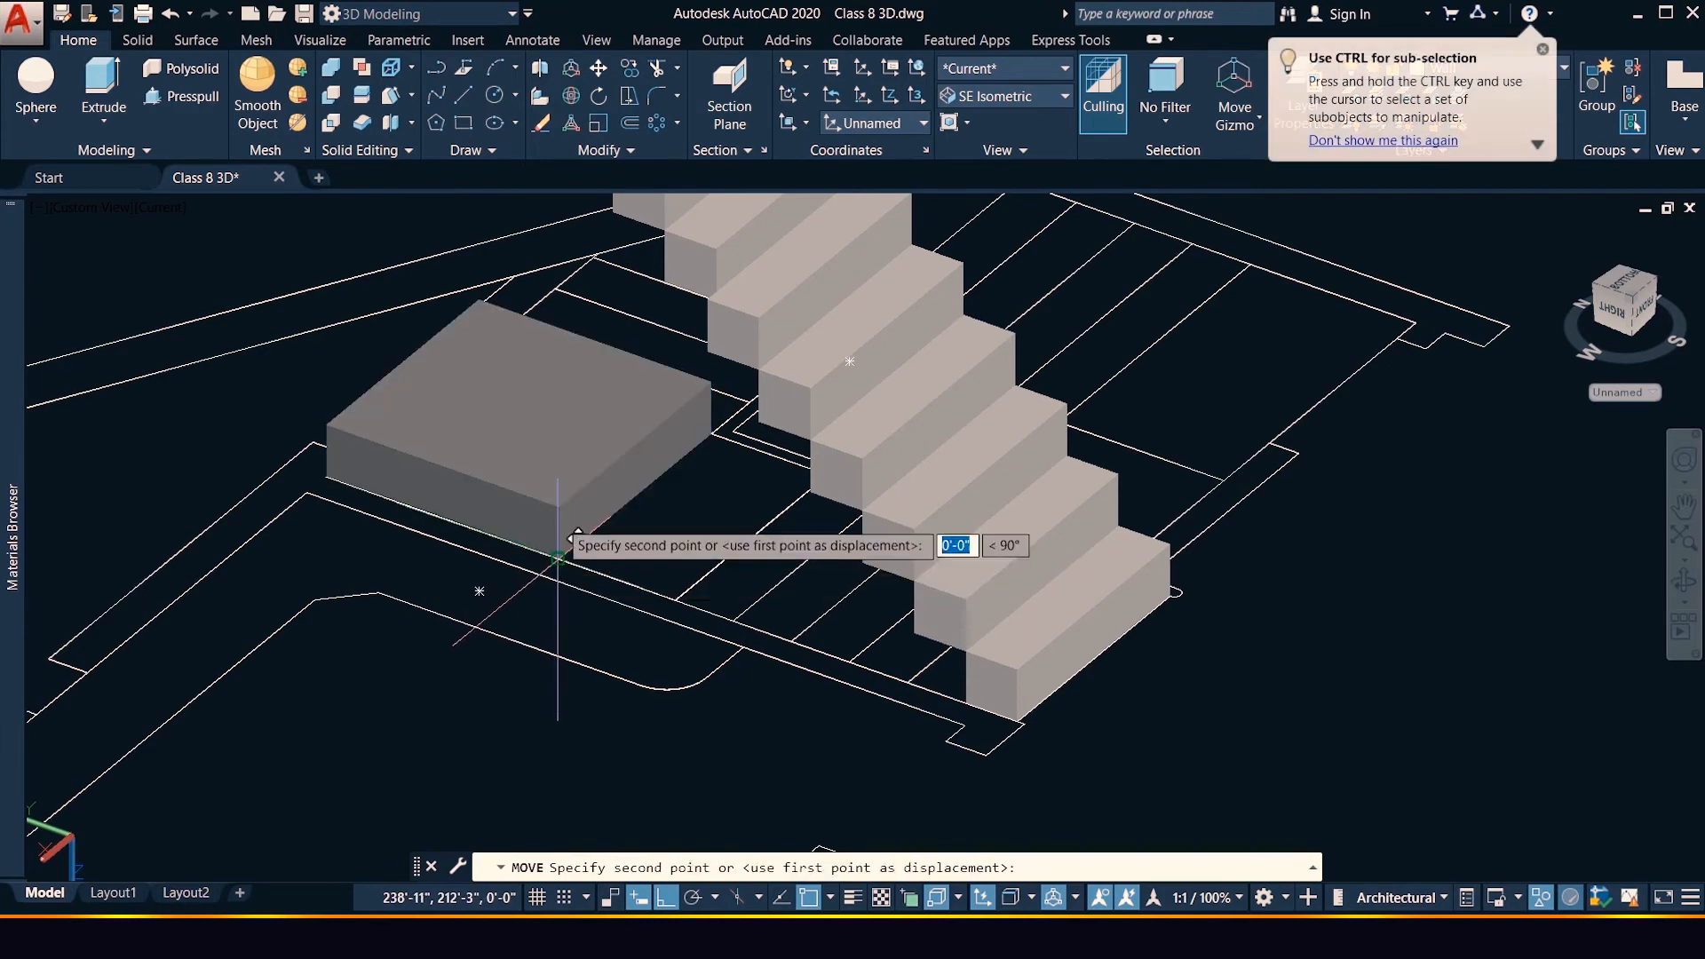
pyautogui.scroll(-3, 561, 479)
pyautogui.scroll(4, 572, 391)
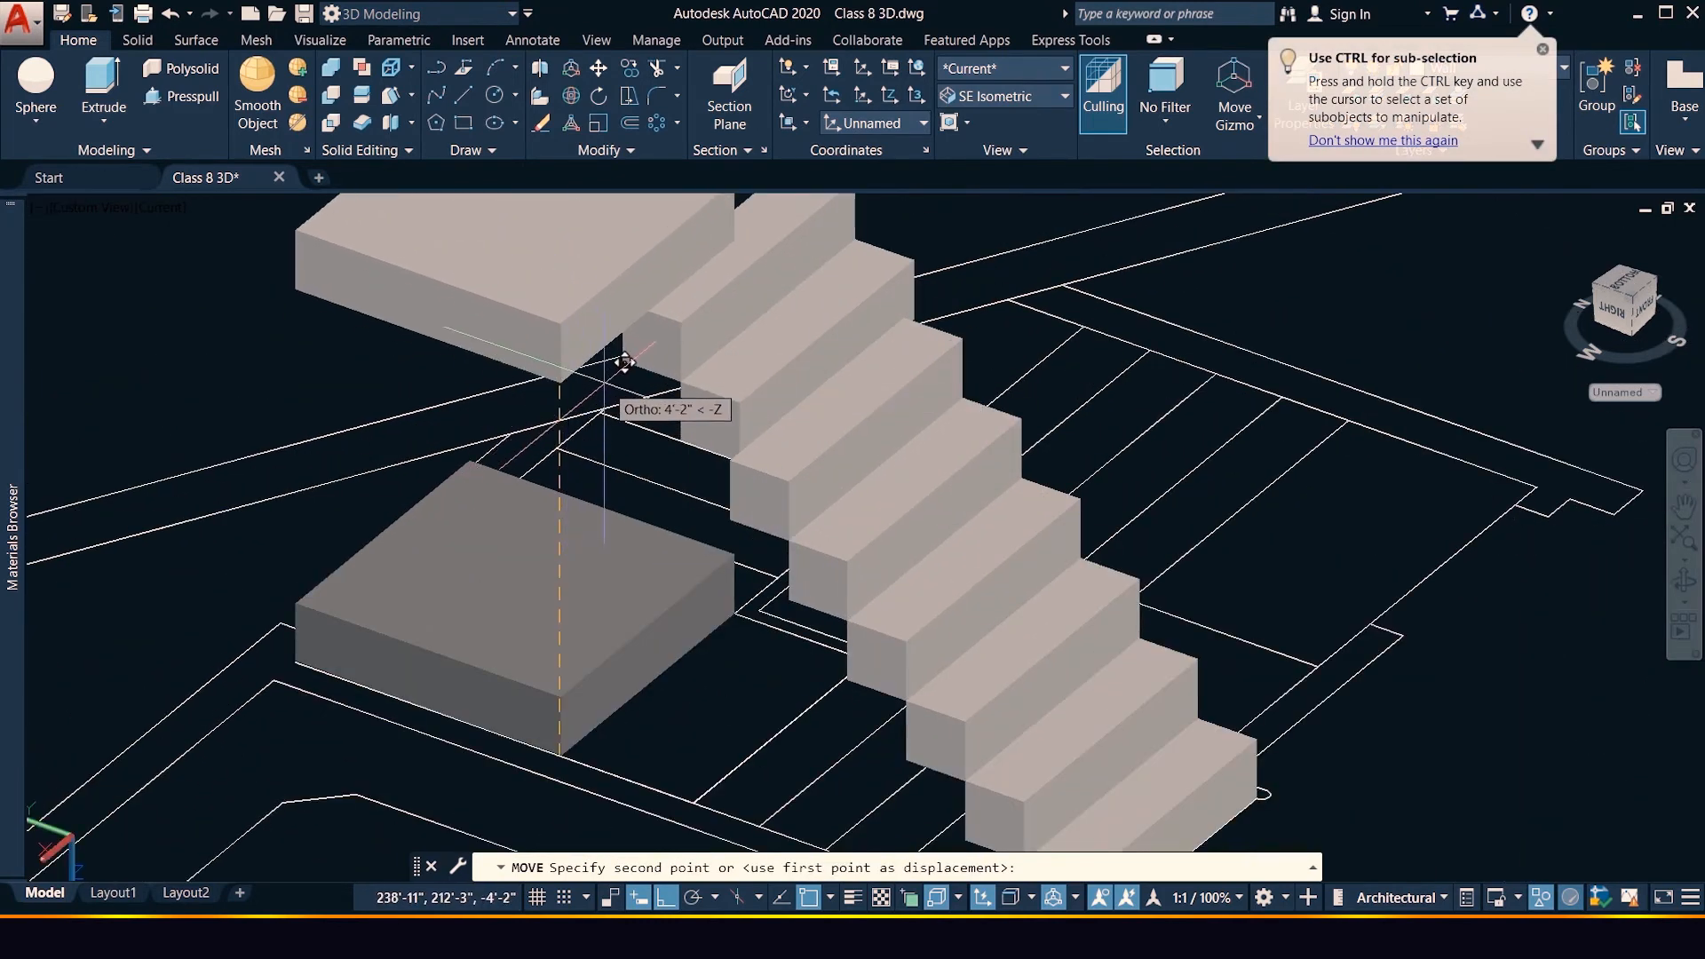
pyautogui.click(622, 359)
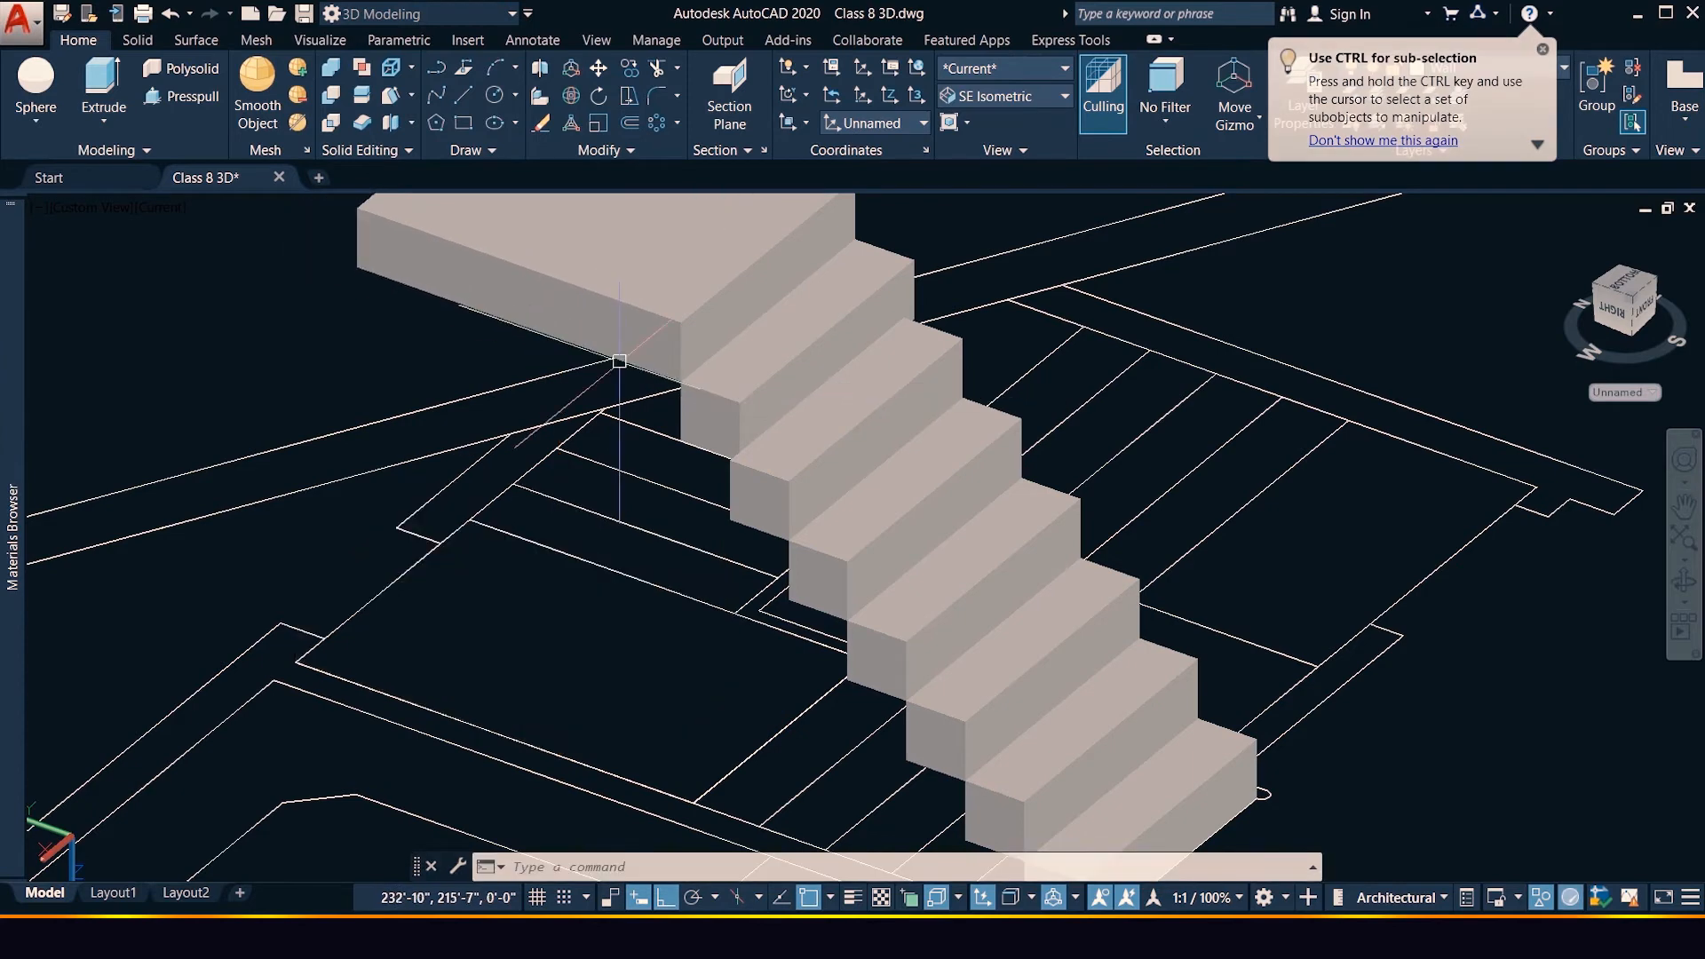
# Press-pull the landing's top face behind the uppermost tread upward by 8 inches
pyautogui.scroll(-3, 640, 462)
pyautogui.scroll(3, 624, 284)
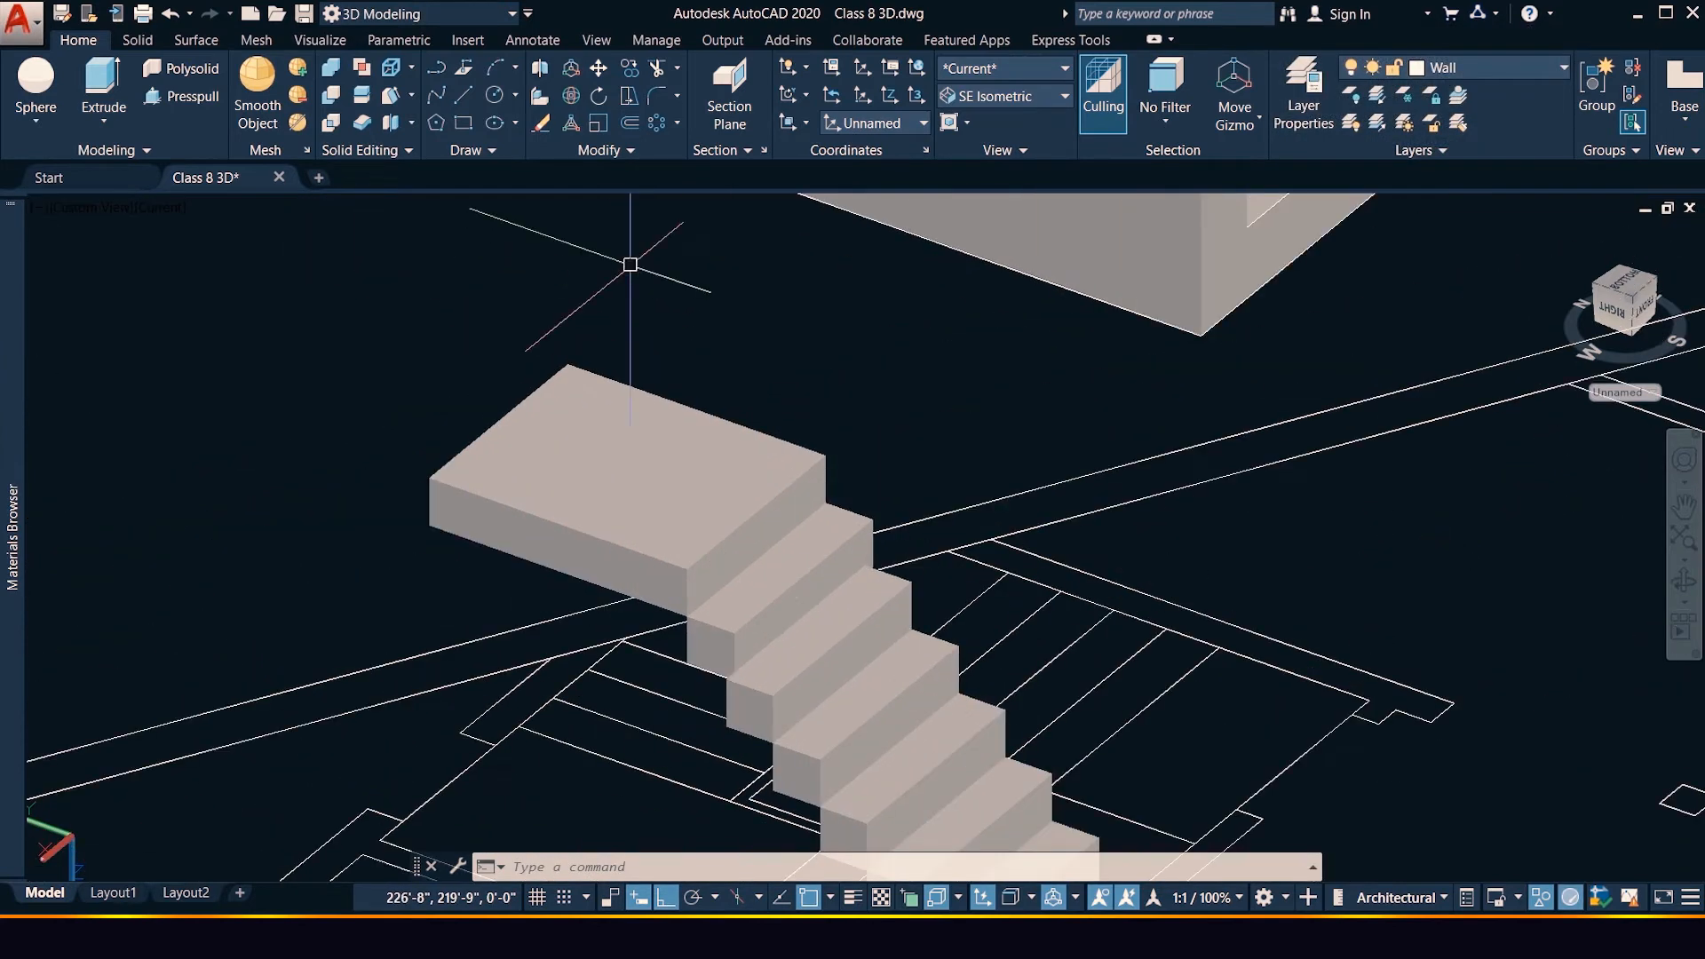
pyautogui.click(181, 97)
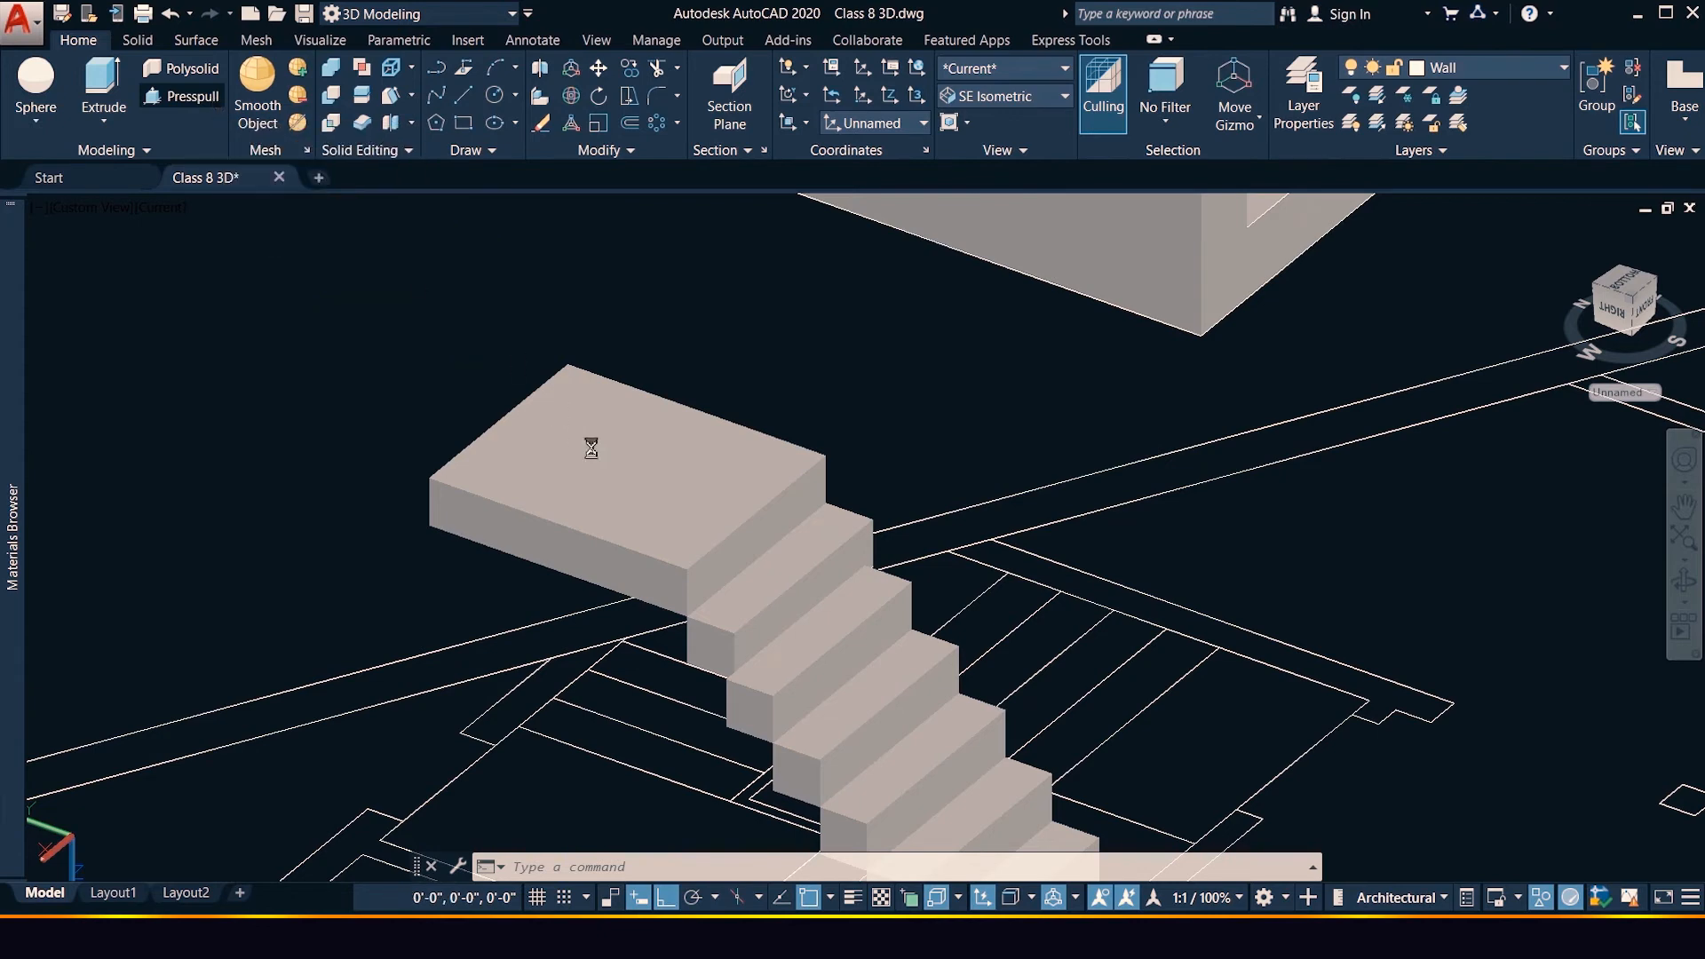
pyautogui.click(613, 493)
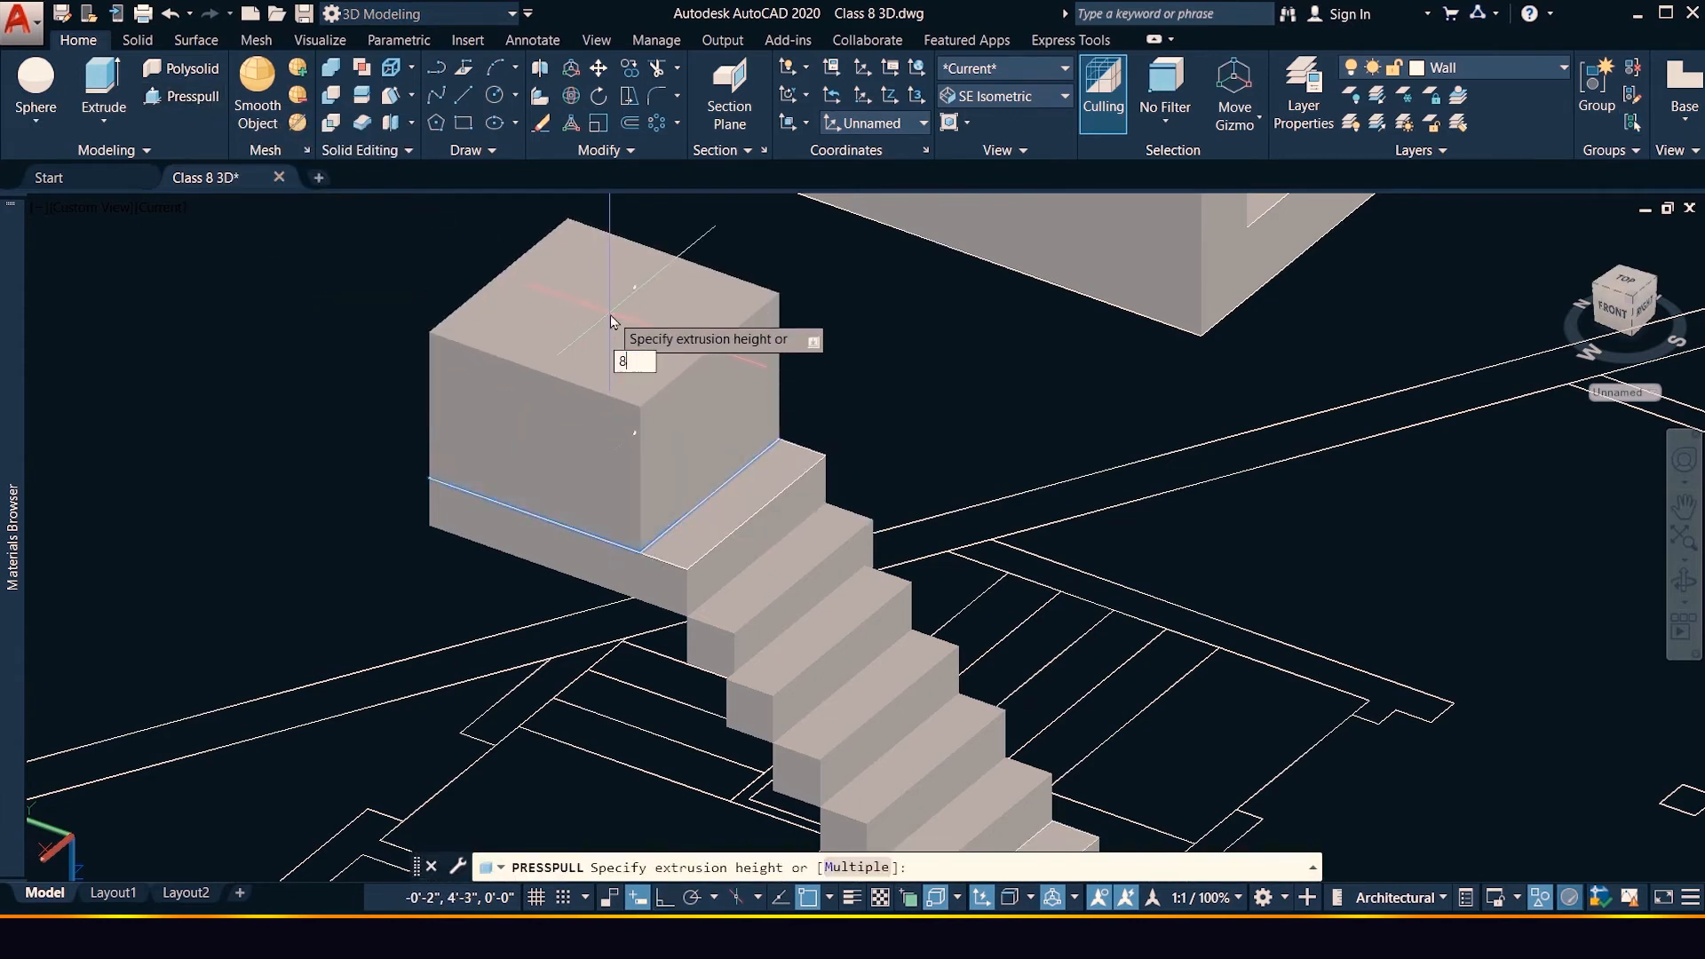
pyautogui.press('Return')
pyautogui.press('Return')
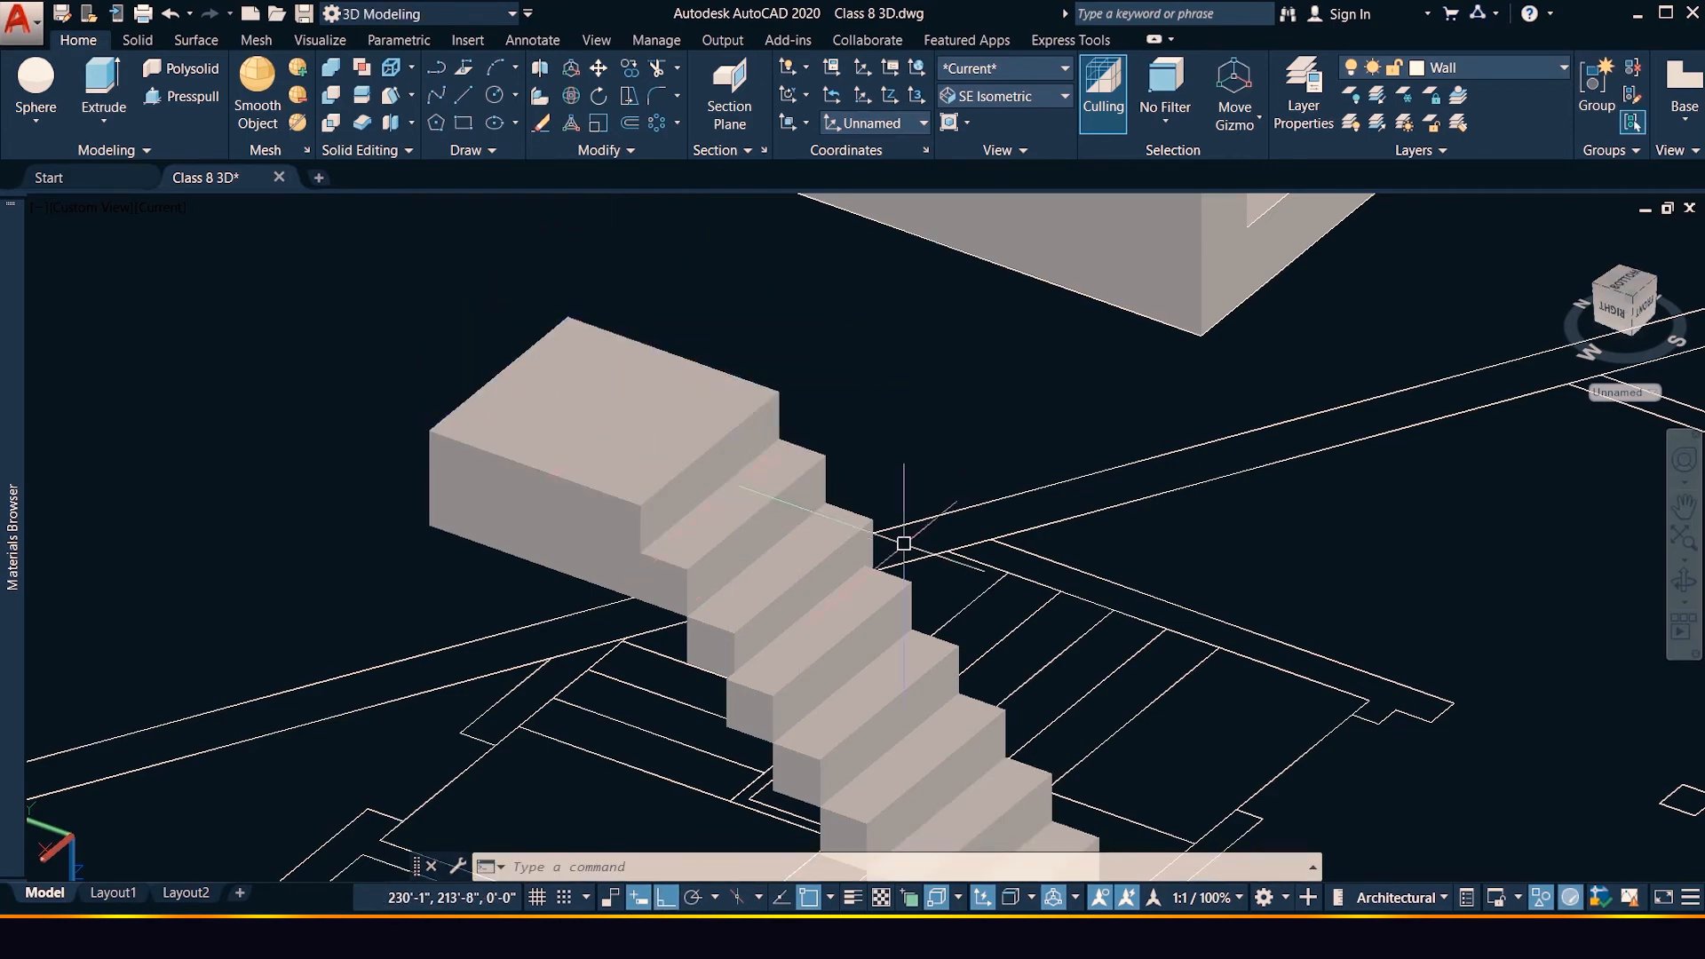
# Move the landing block together with the detached uppermost treads so they join the head of the lower flight
pyautogui.scroll(-4, 1359, 439)
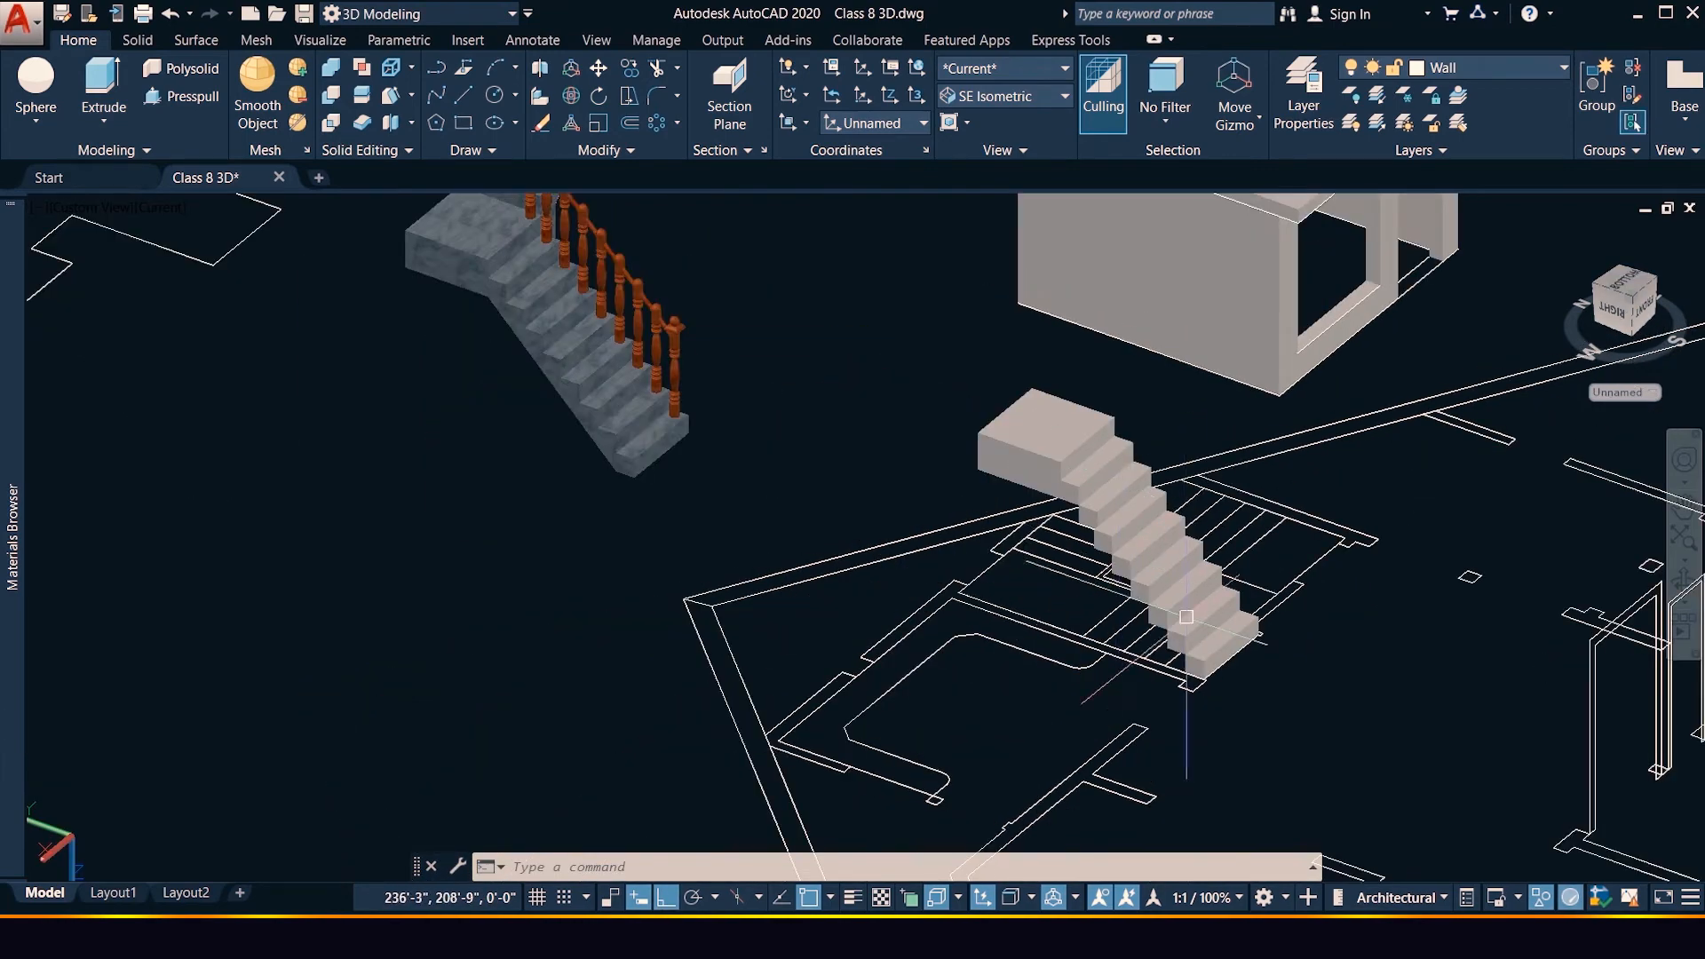
pyautogui.click(1684, 585)
pyautogui.moveTo(1145, 675); pyautogui.dragTo(1186, 619)
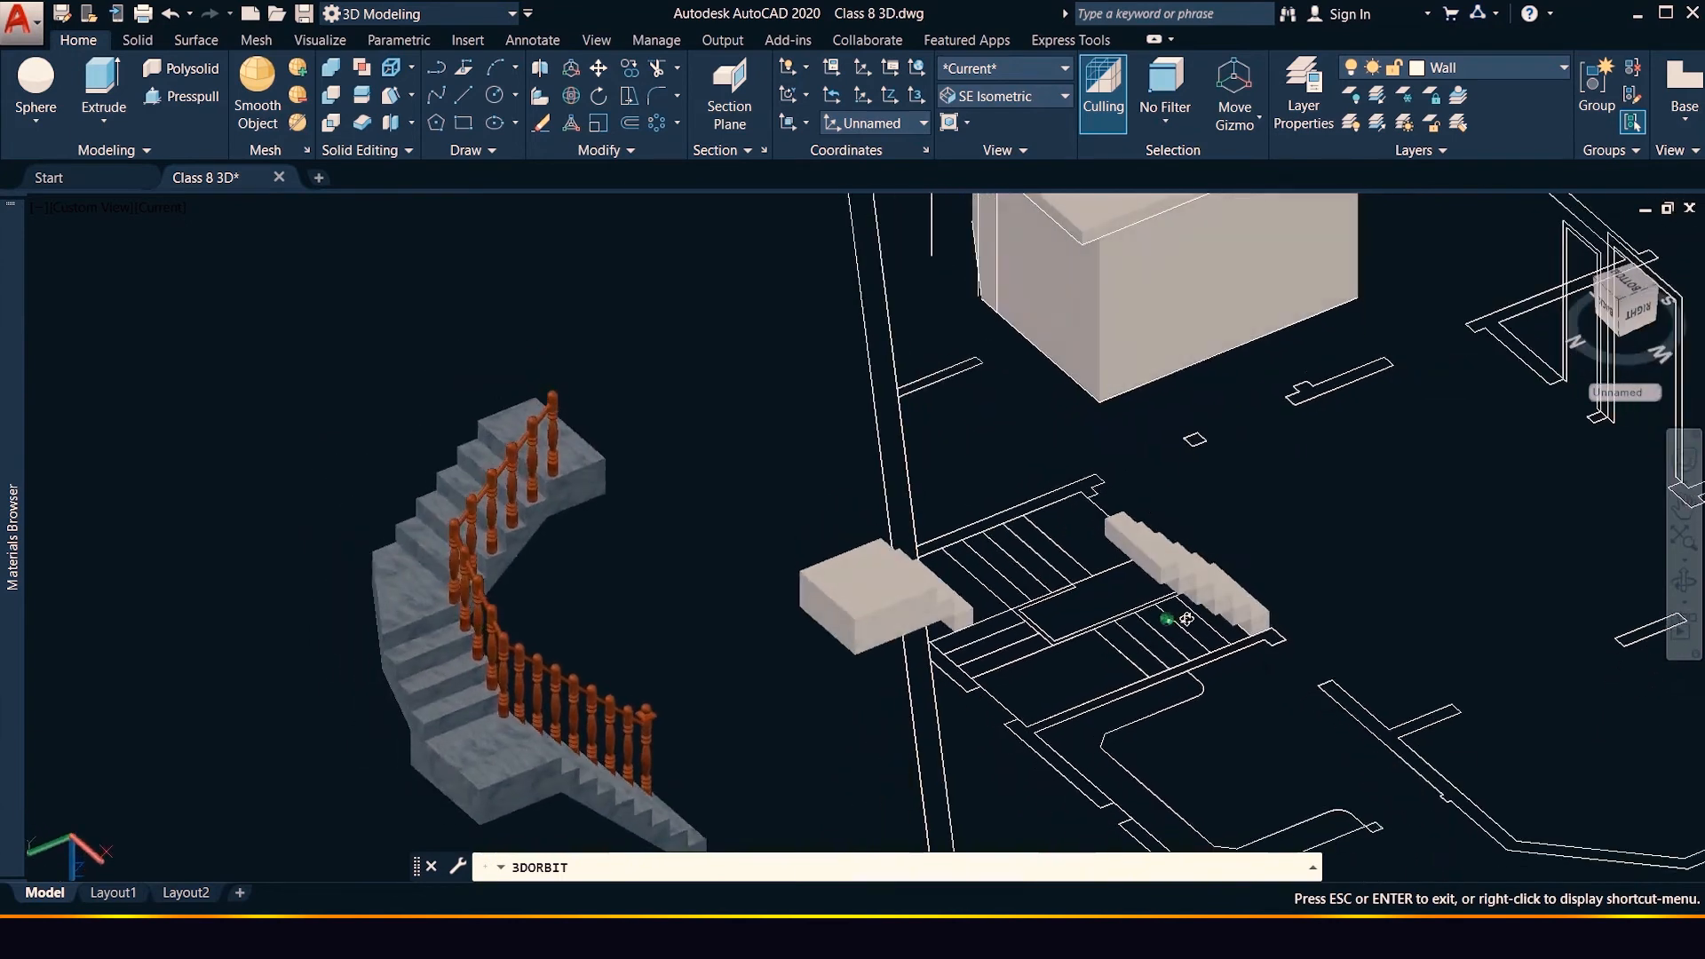
pyautogui.keyDown('shift'); pyautogui.moveTo(1186, 618); pyautogui.dragTo(1096, 637, button='middle'); pyautogui.keyUp('shift')
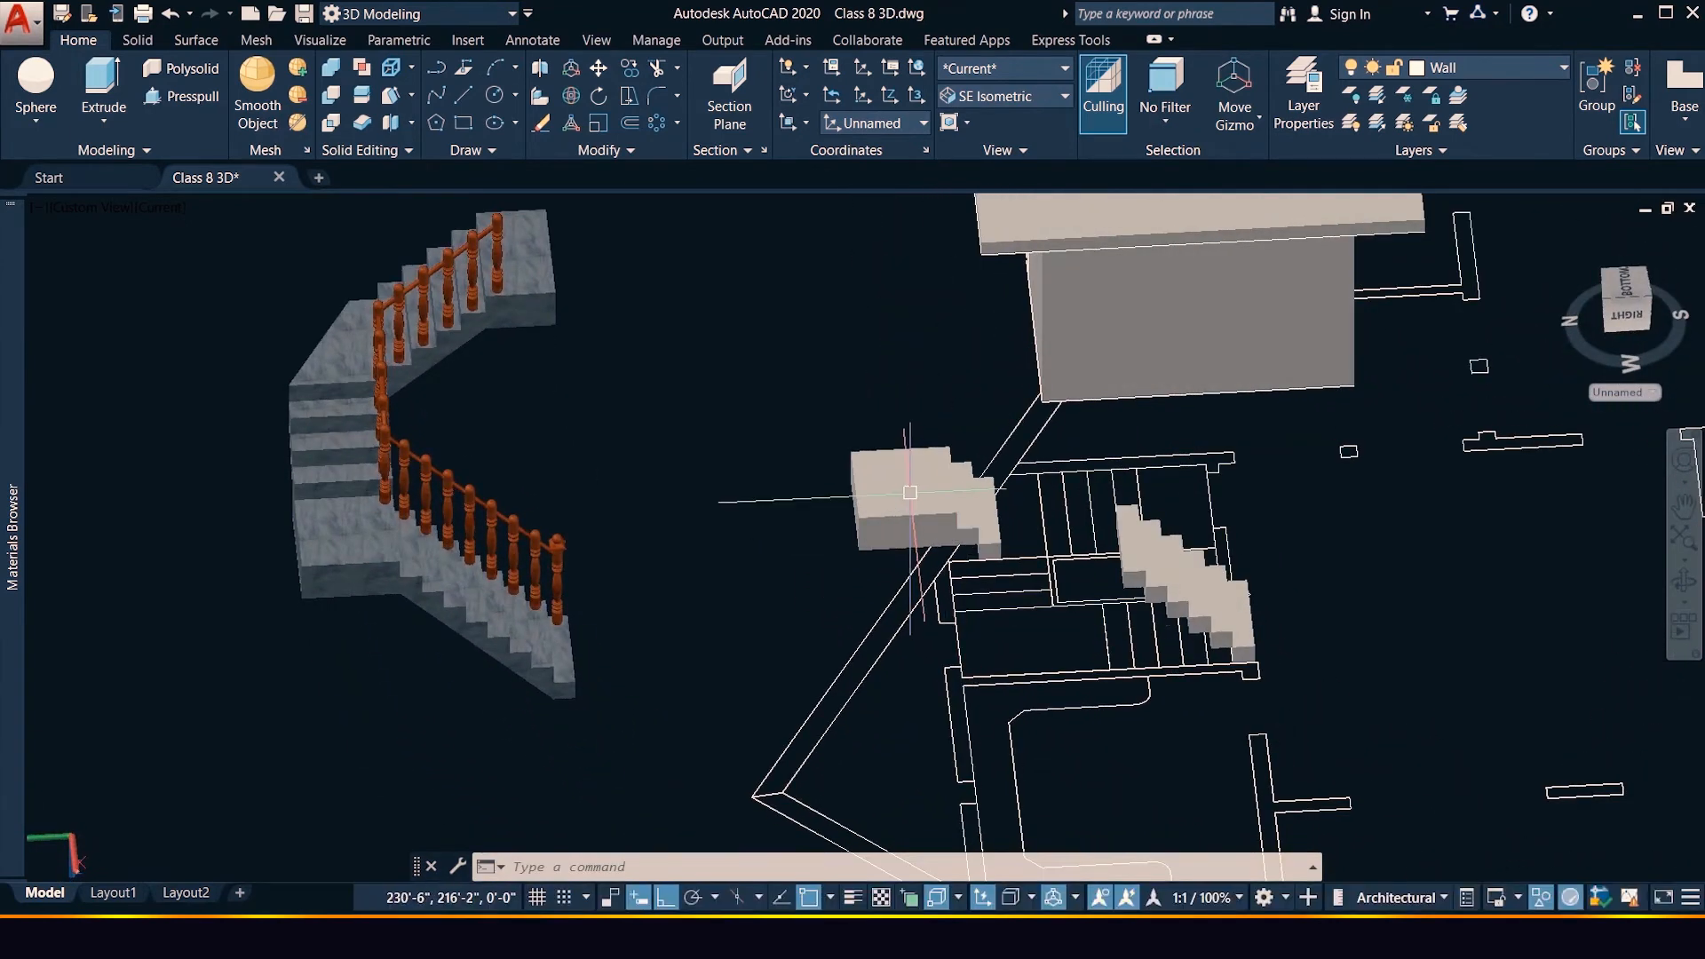
pyautogui.click(939, 485)
pyautogui.click(973, 520)
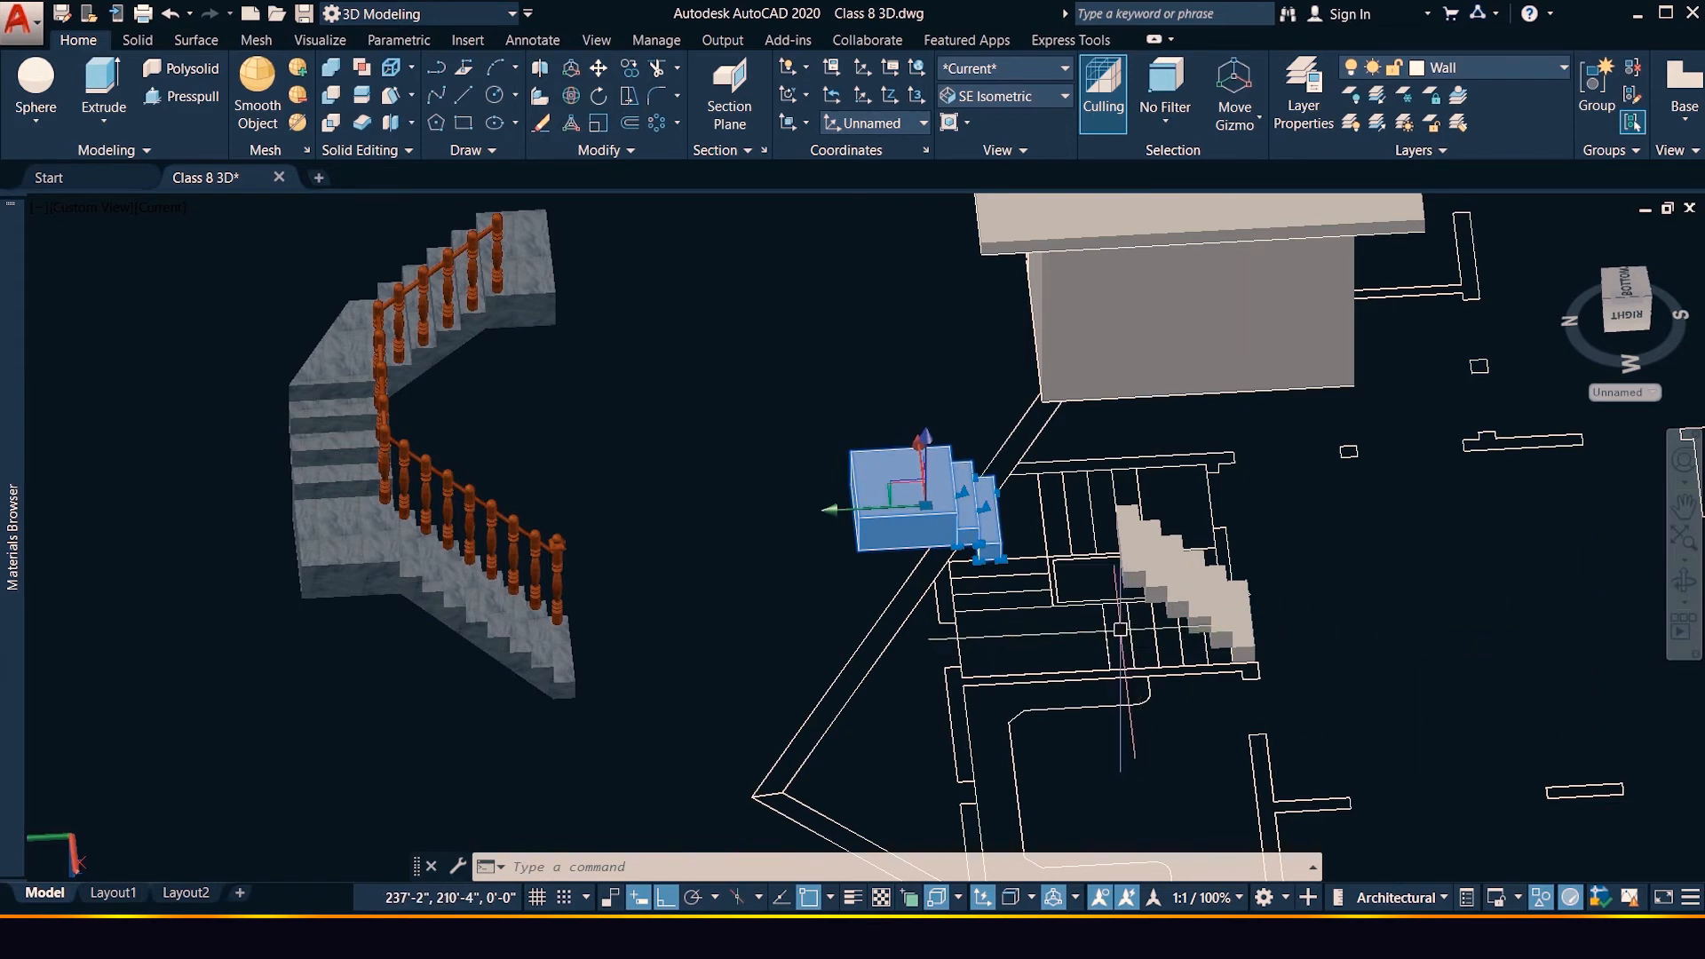
pyautogui.press('Return')
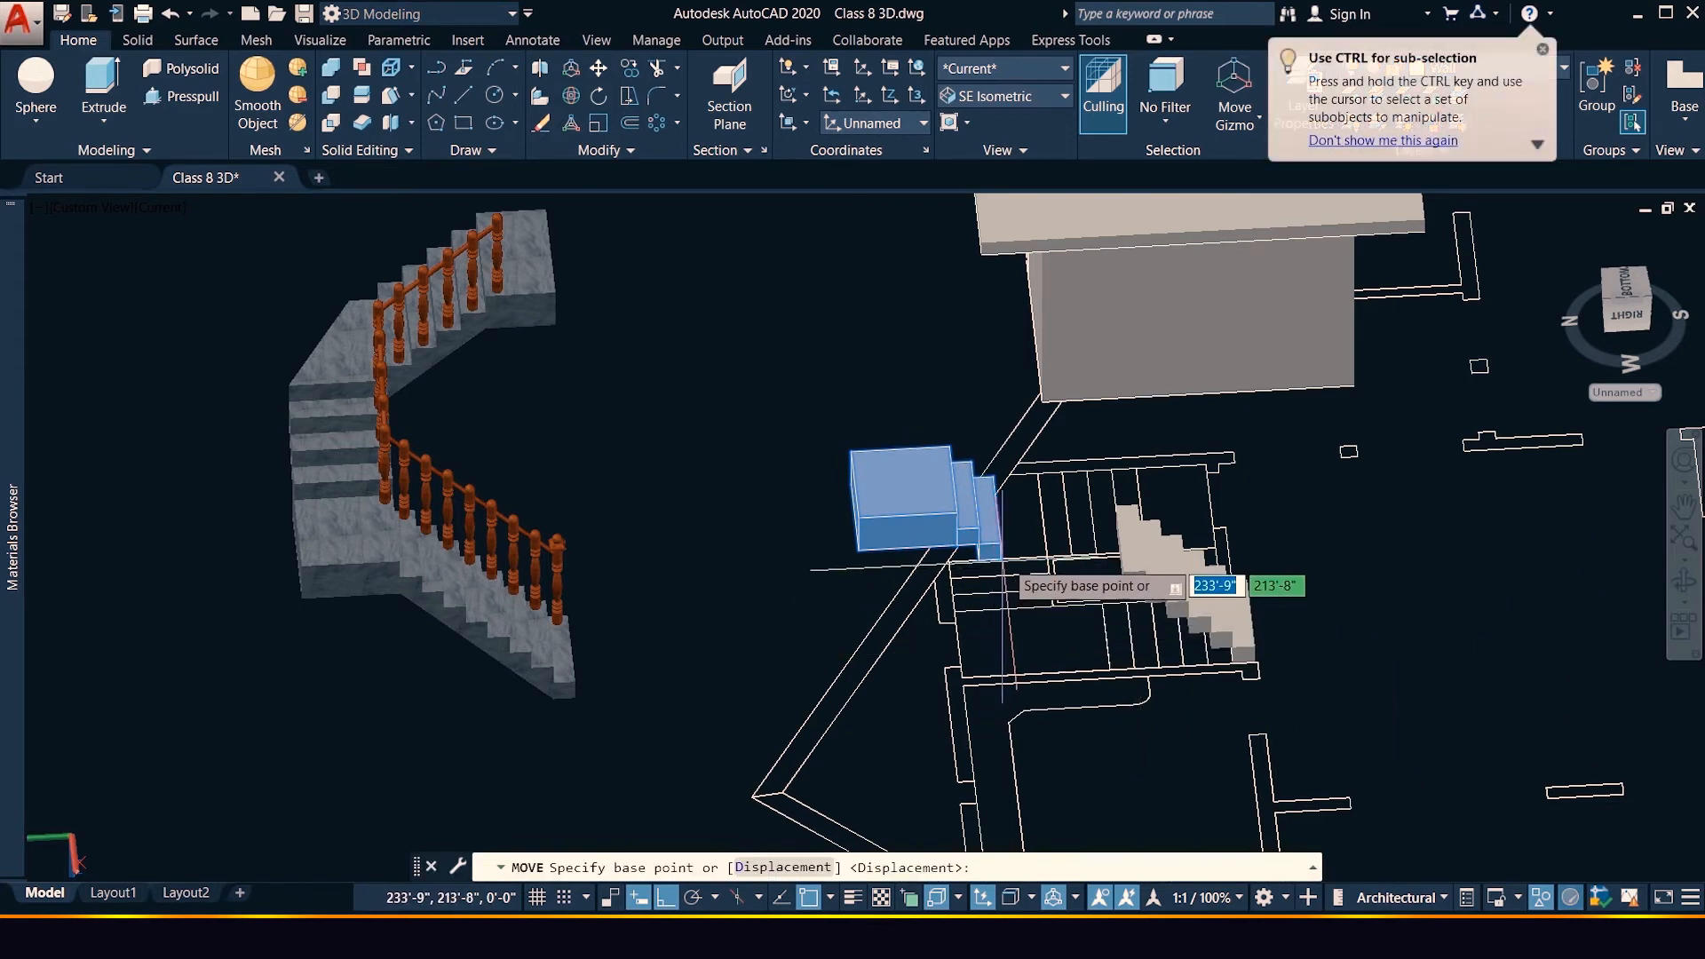
pyautogui.click(1000, 559)
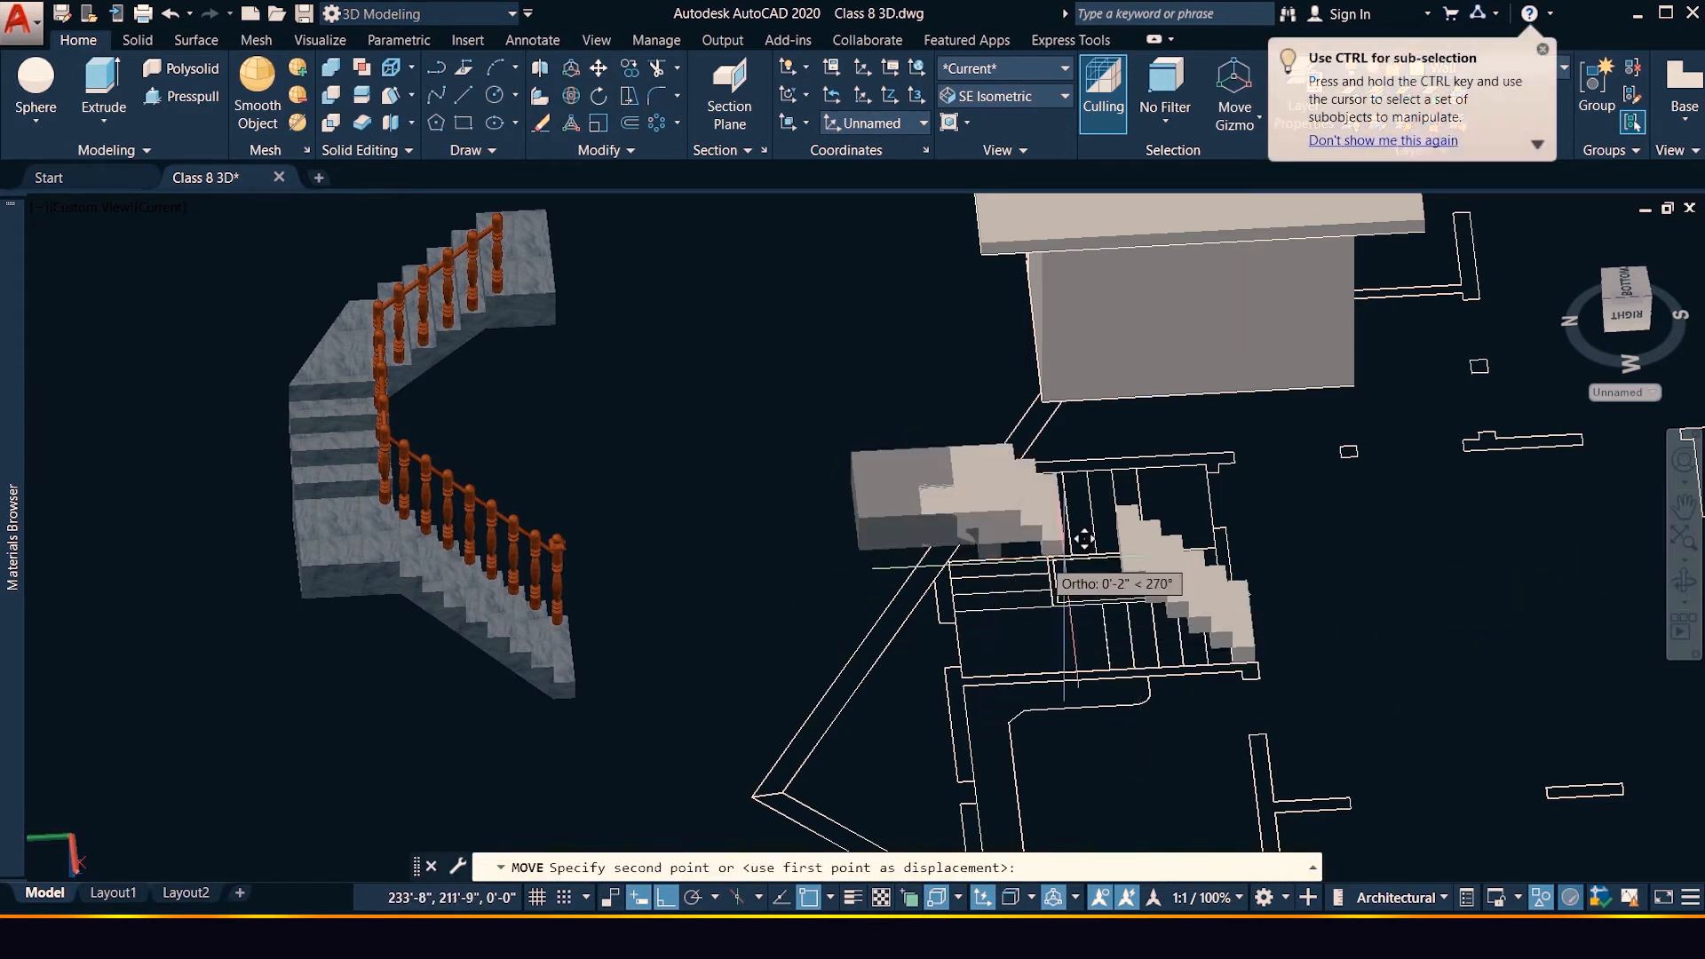
pyautogui.click(1135, 558)
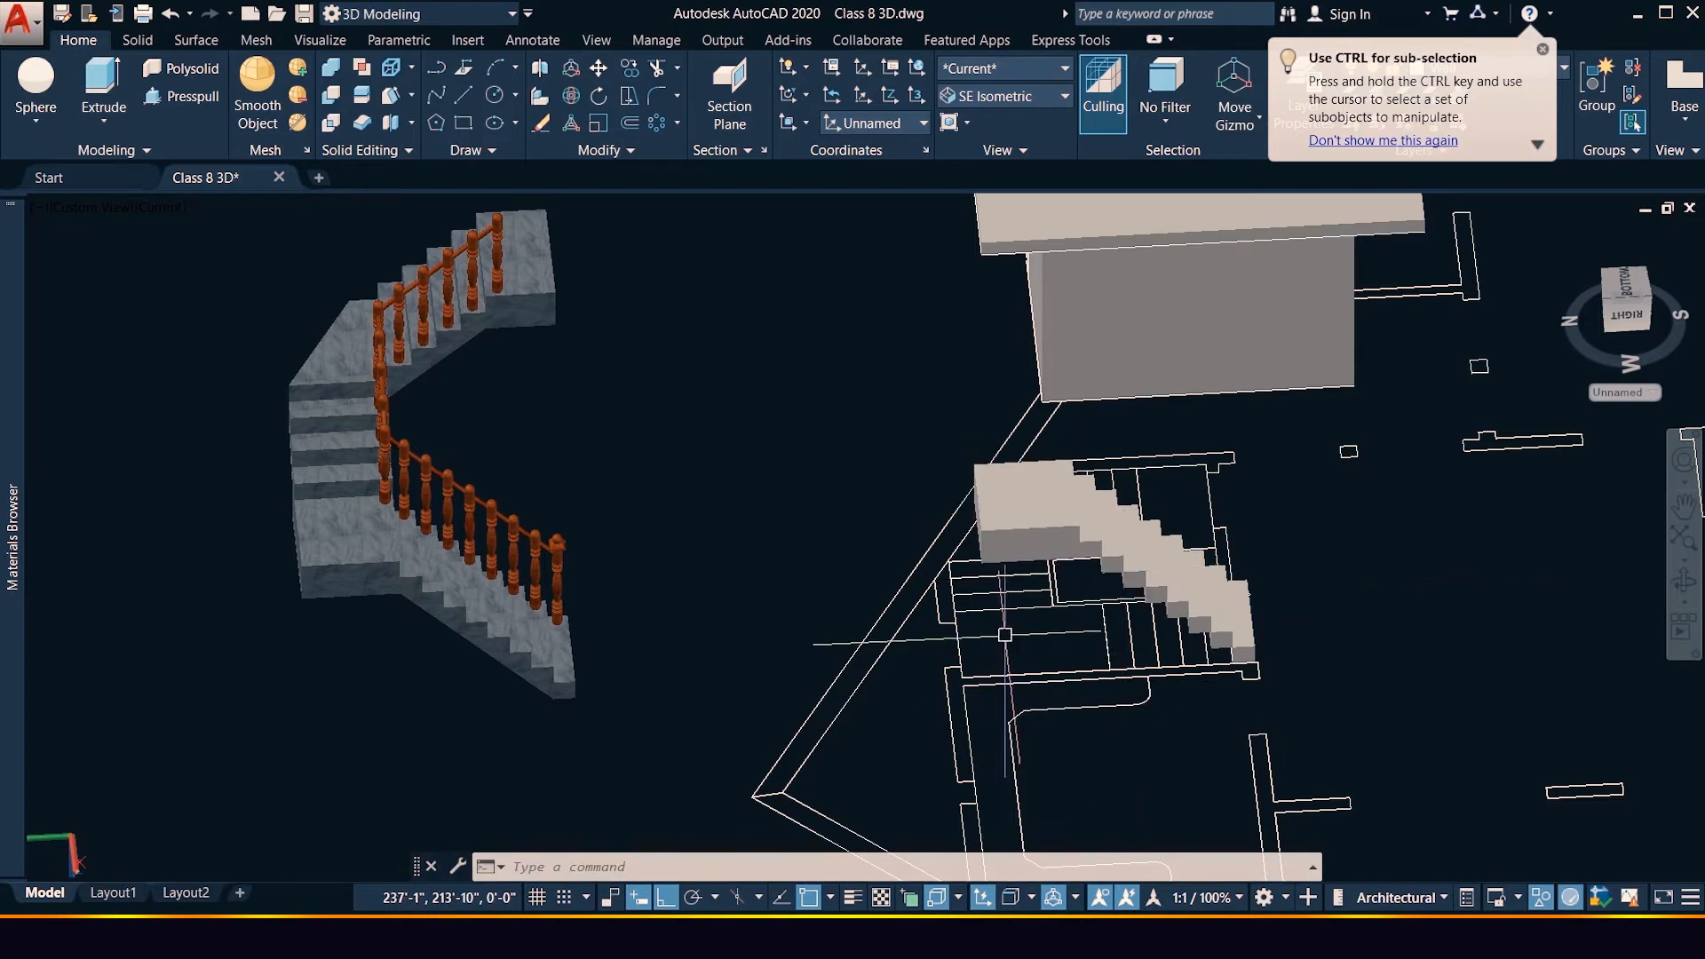
# Press-pull the first tread rectangle of the second flight in the floor plan into a block 8 inches high
pyautogui.click(1684, 581)
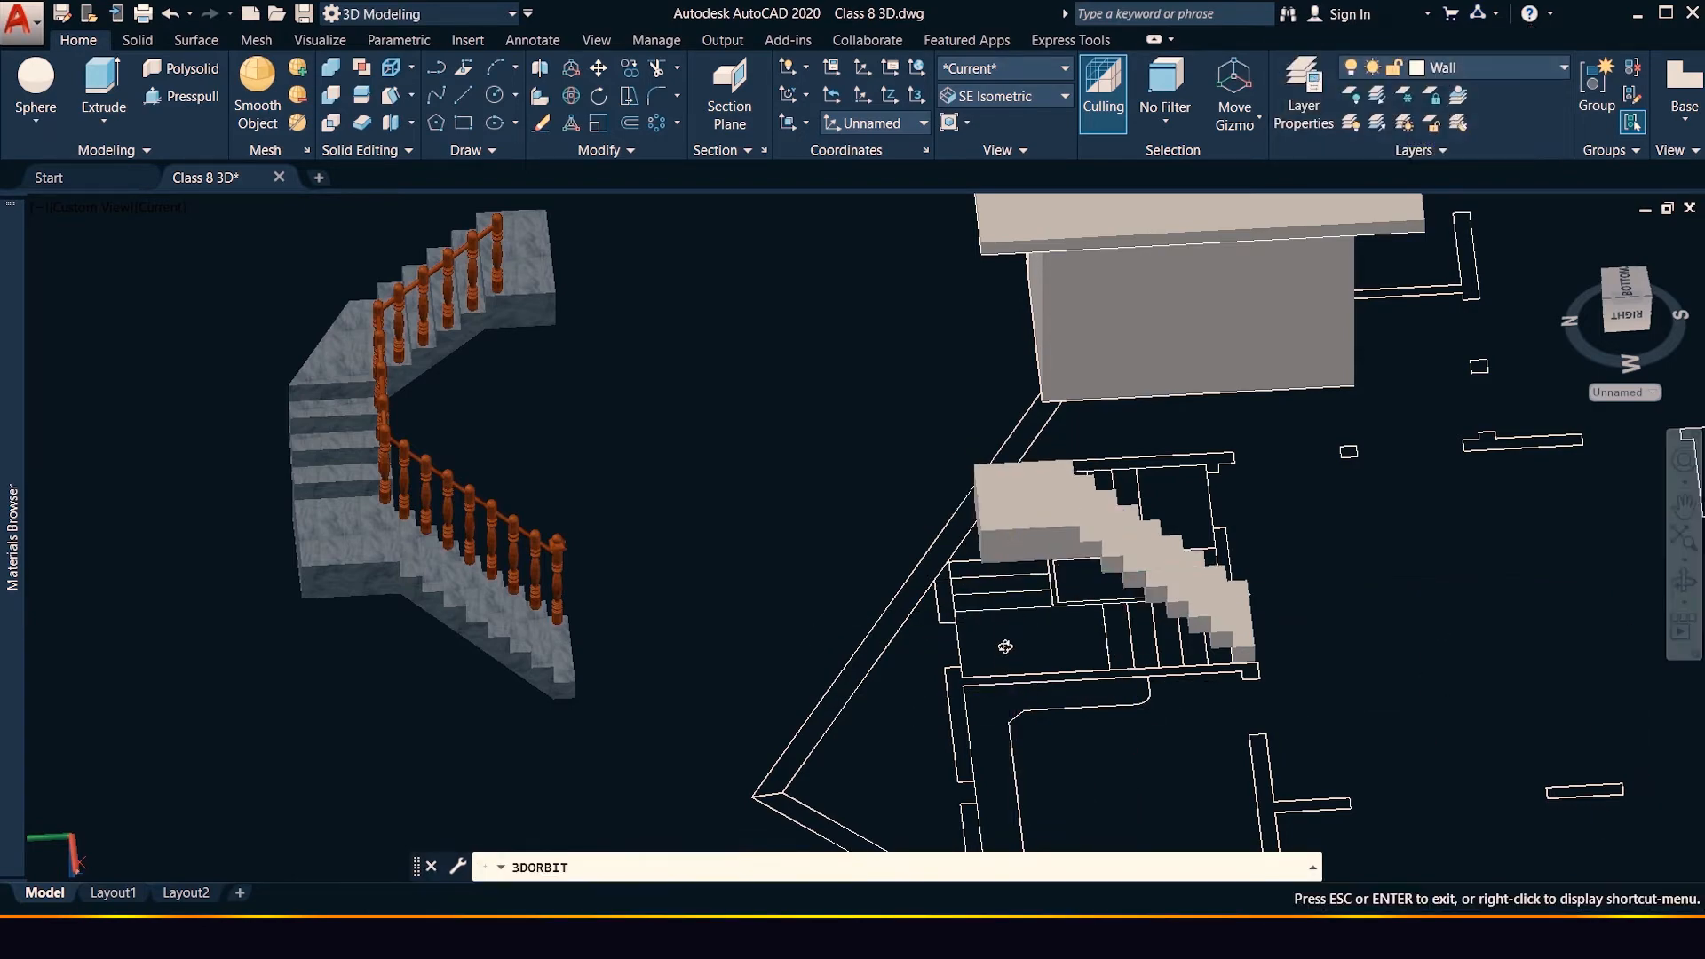
pyautogui.moveTo(1004, 645); pyautogui.dragTo(1193, 627)
pyautogui.scroll(4, 1126, 684)
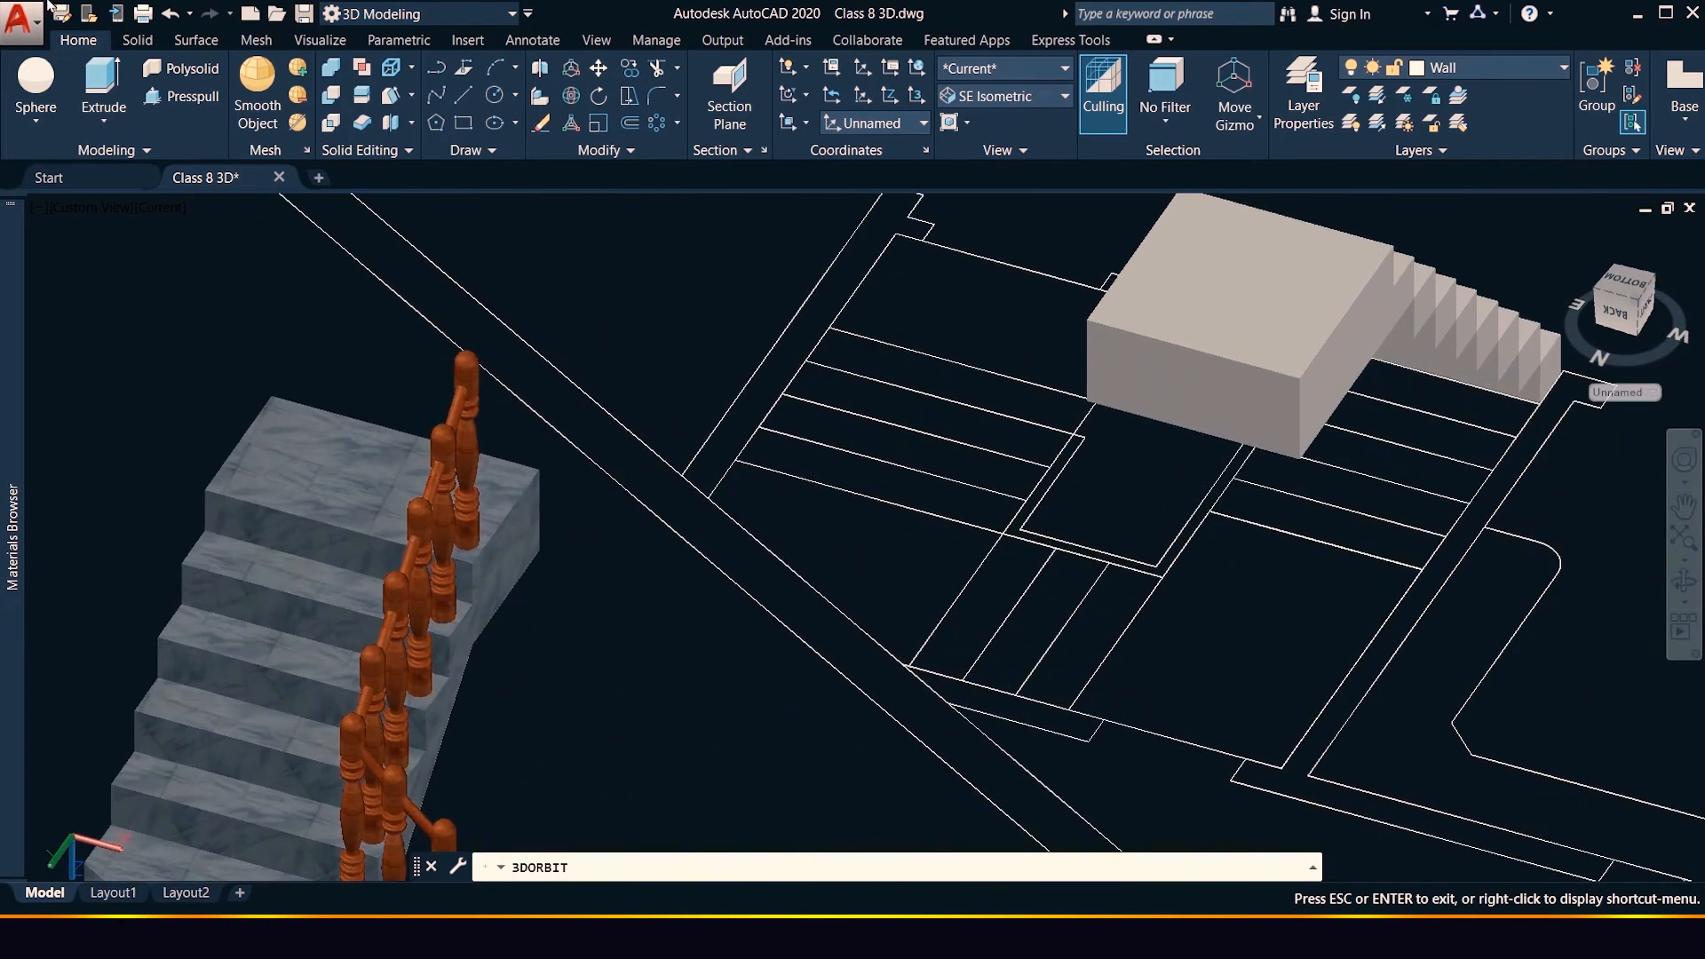
pyautogui.press('Escape')
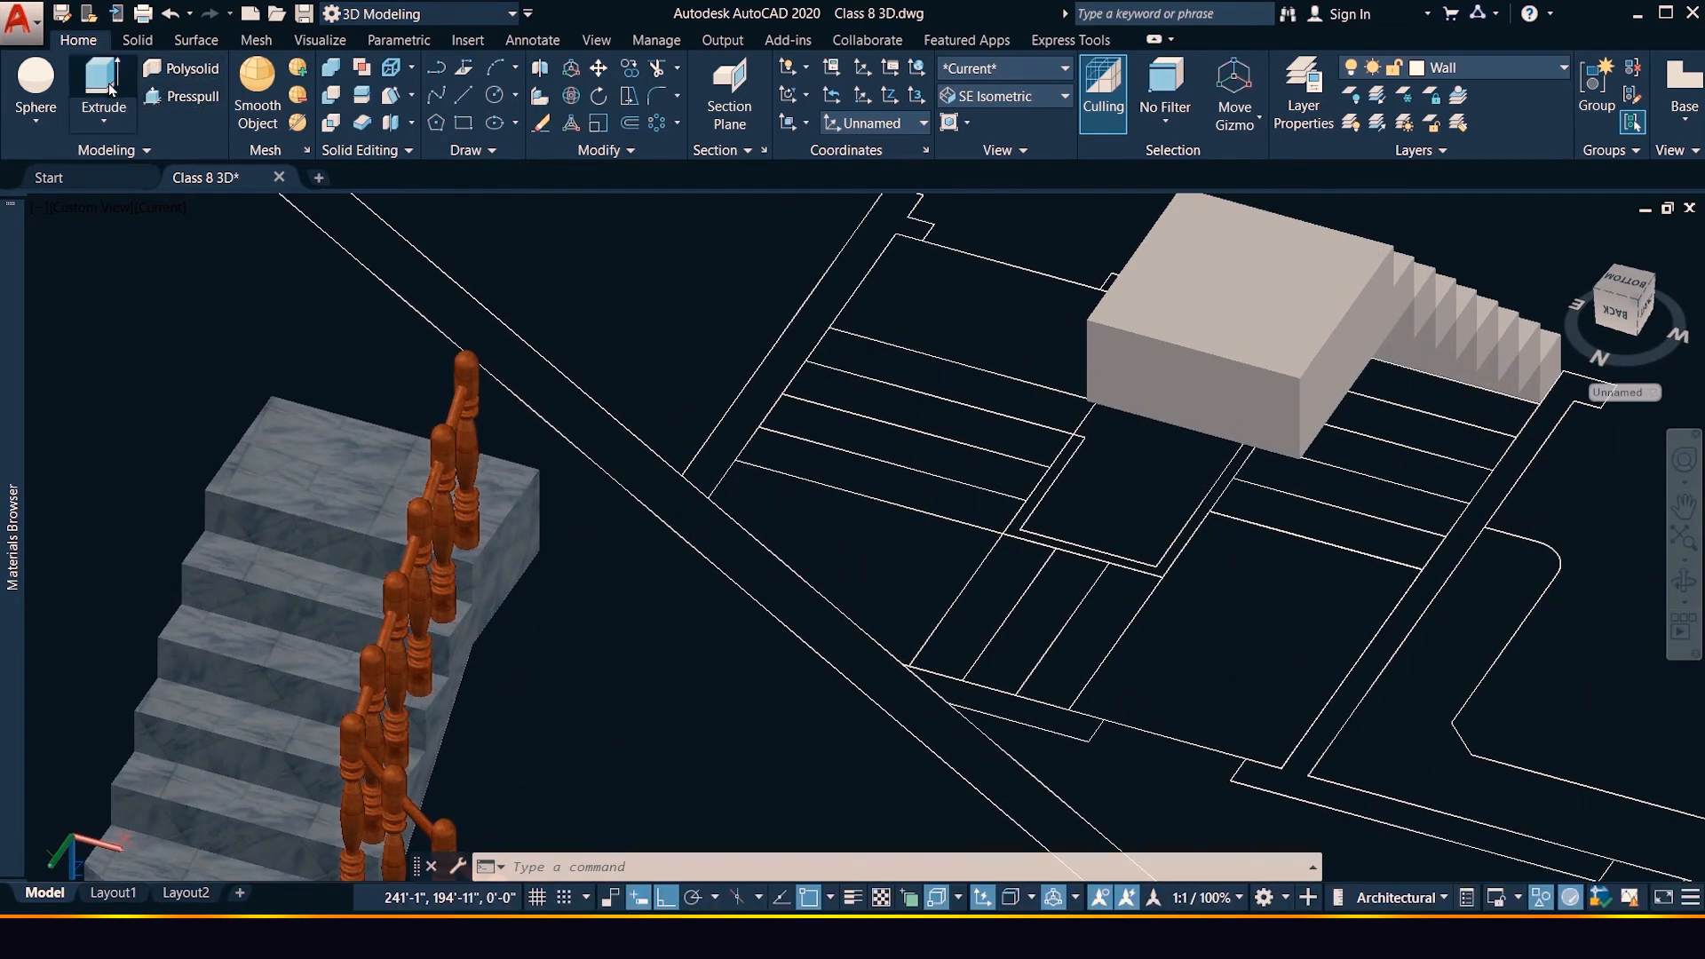
pyautogui.click(108, 85)
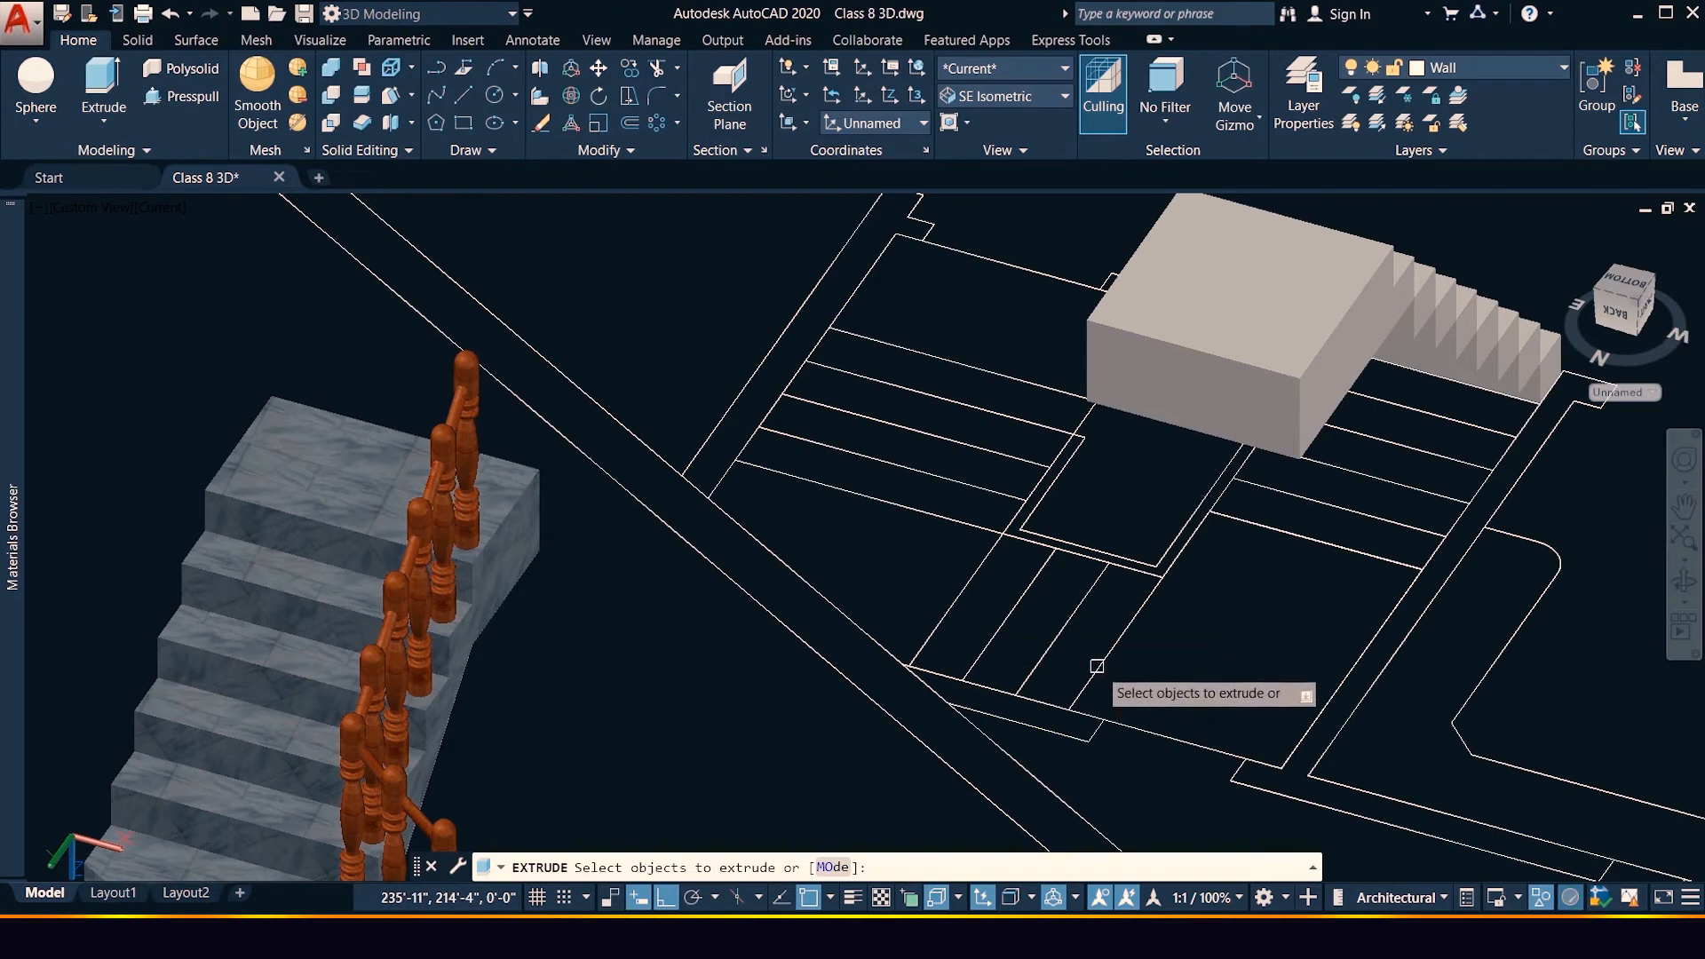
pyautogui.press('Escape')
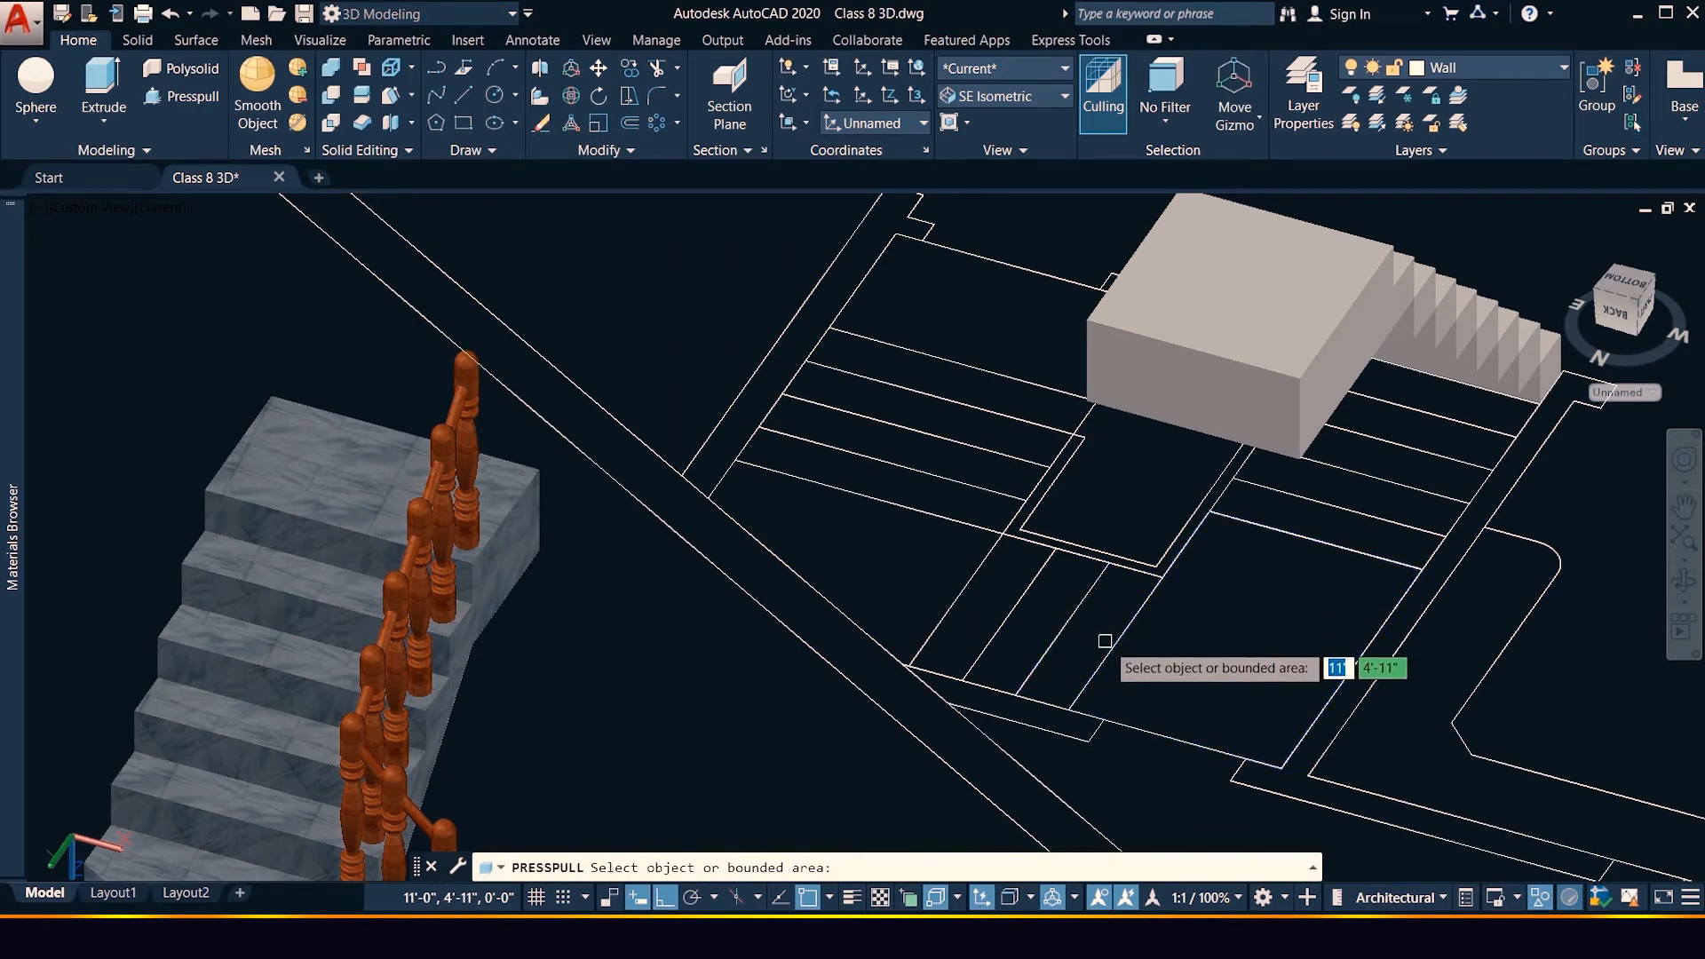
pyautogui.scroll(2, 1104, 640)
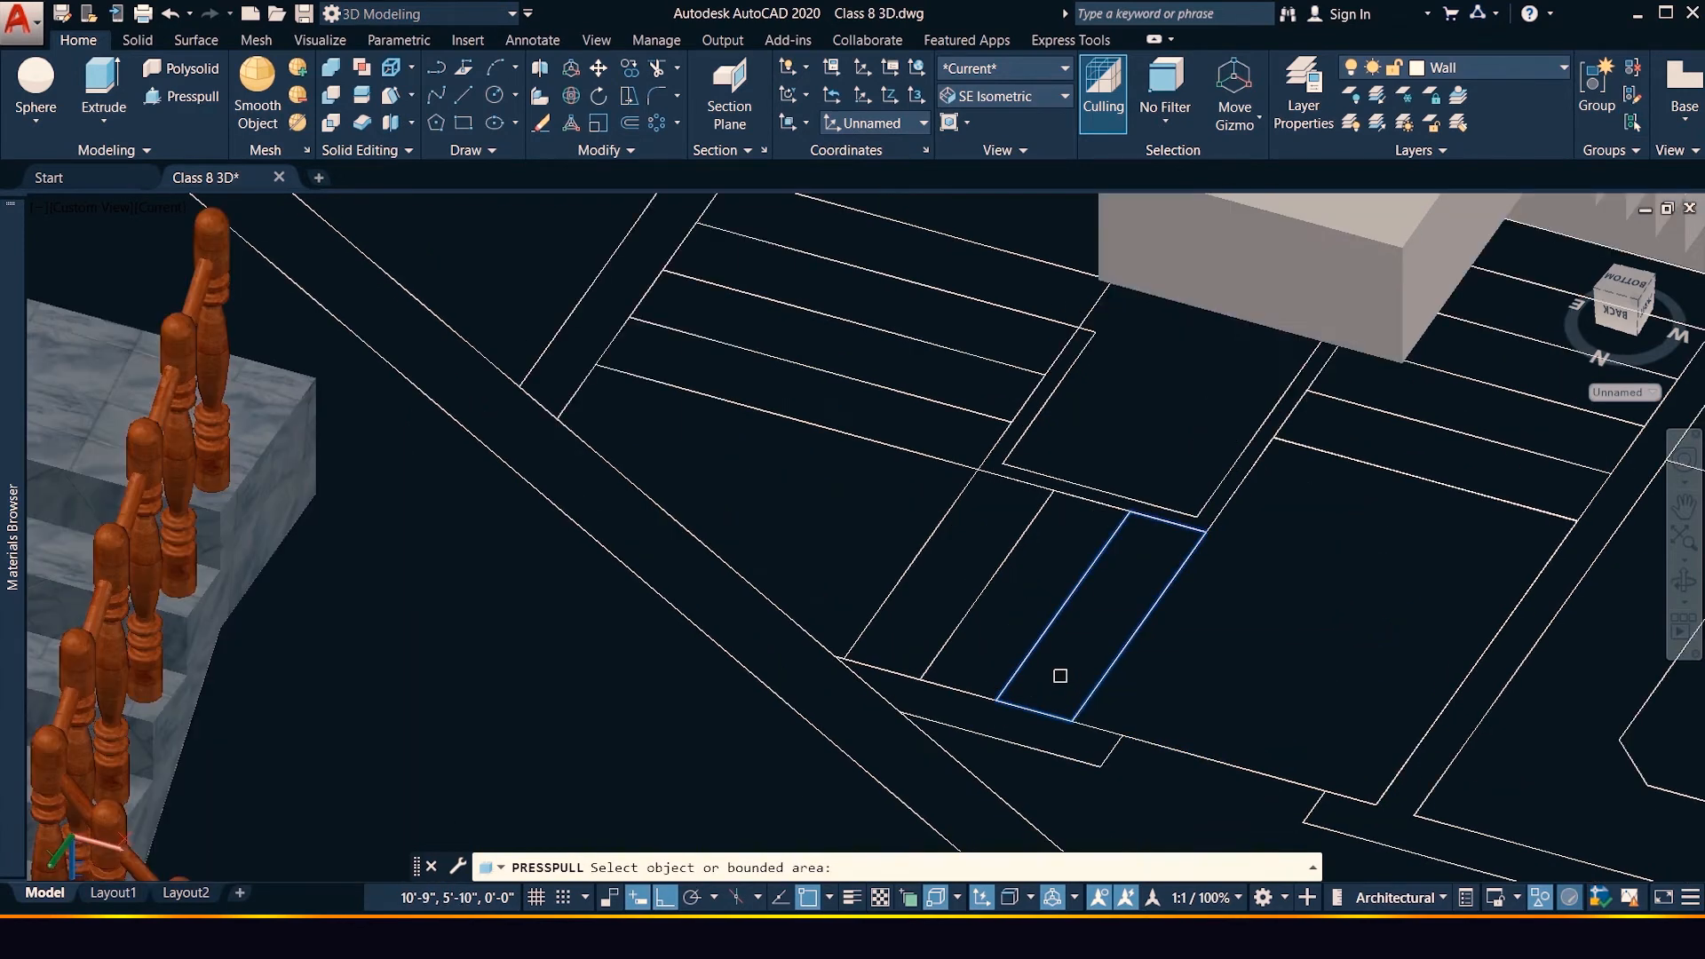
pyautogui.click(1057, 678)
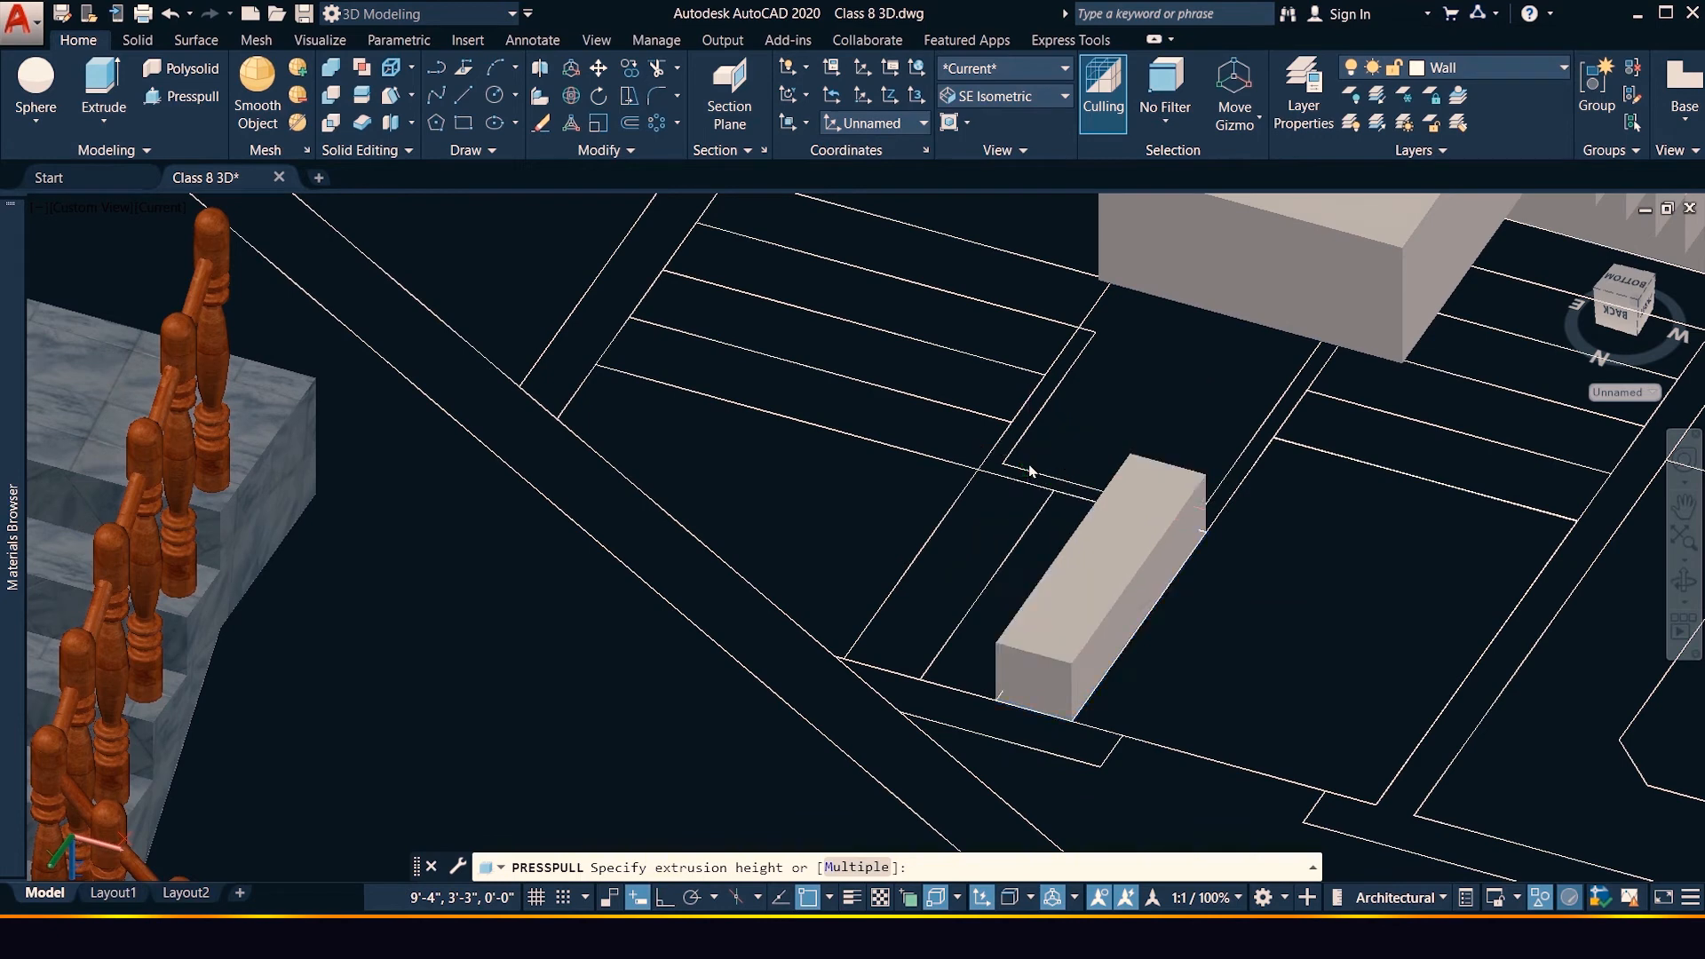
pyautogui.press('Escape')
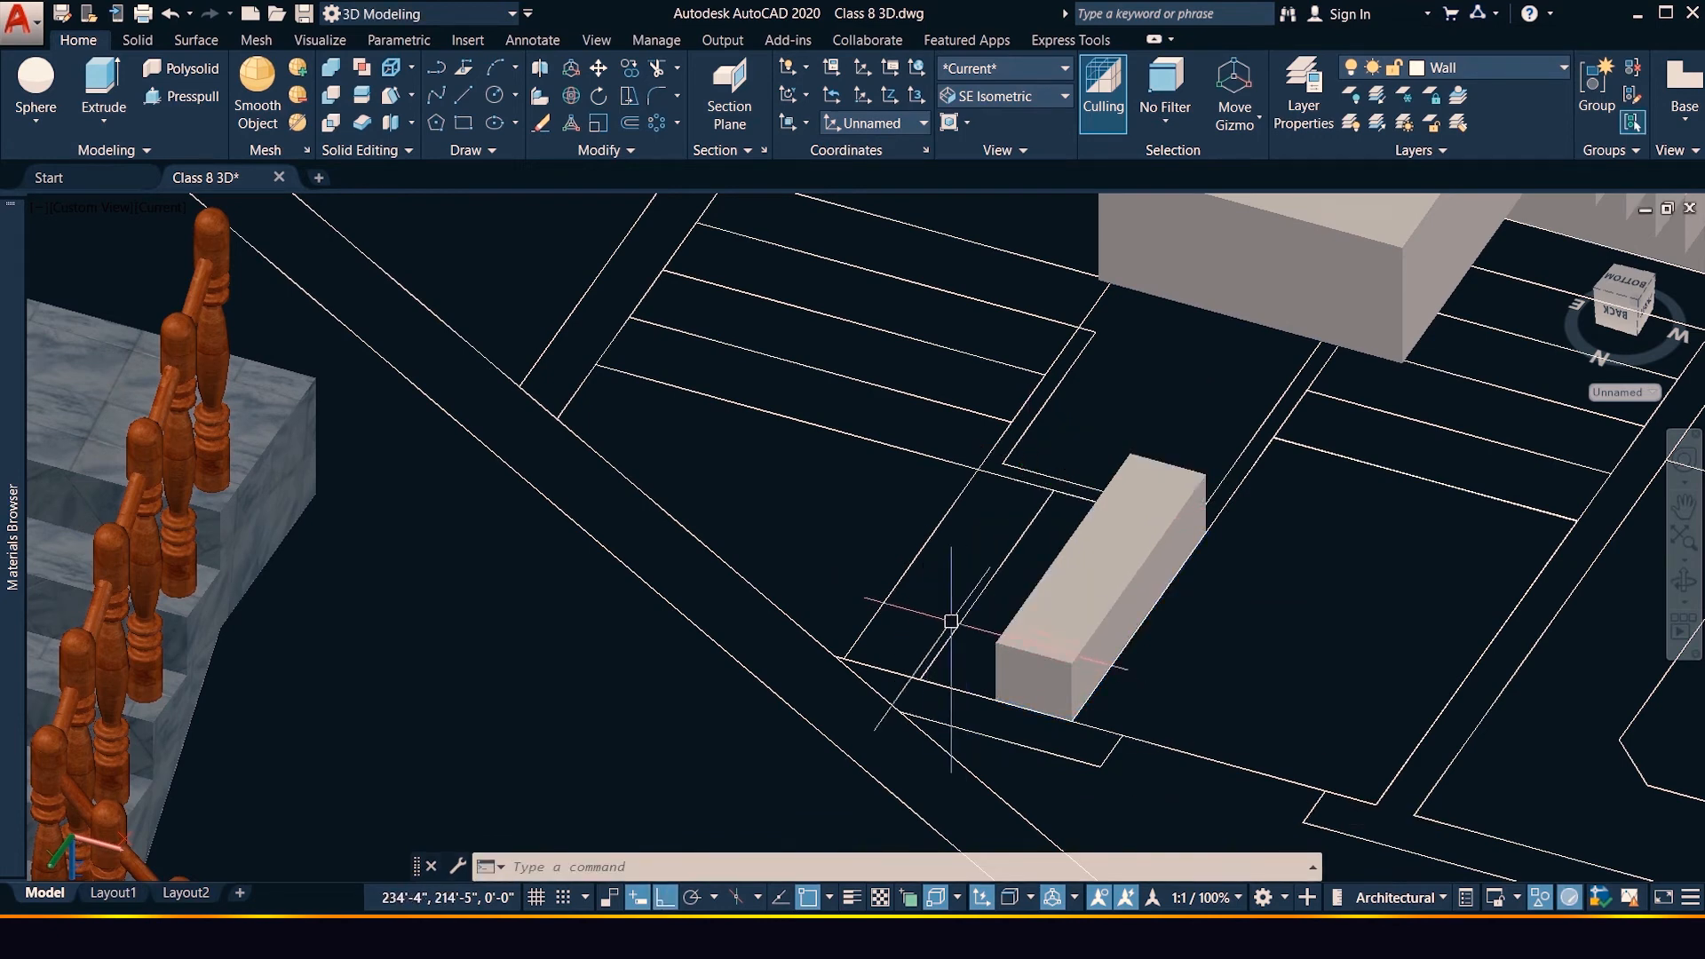
# Copy the tread block twice, each copy one tread further along and one riser higher, to form a three-step flight
pyautogui.click(1036, 659)
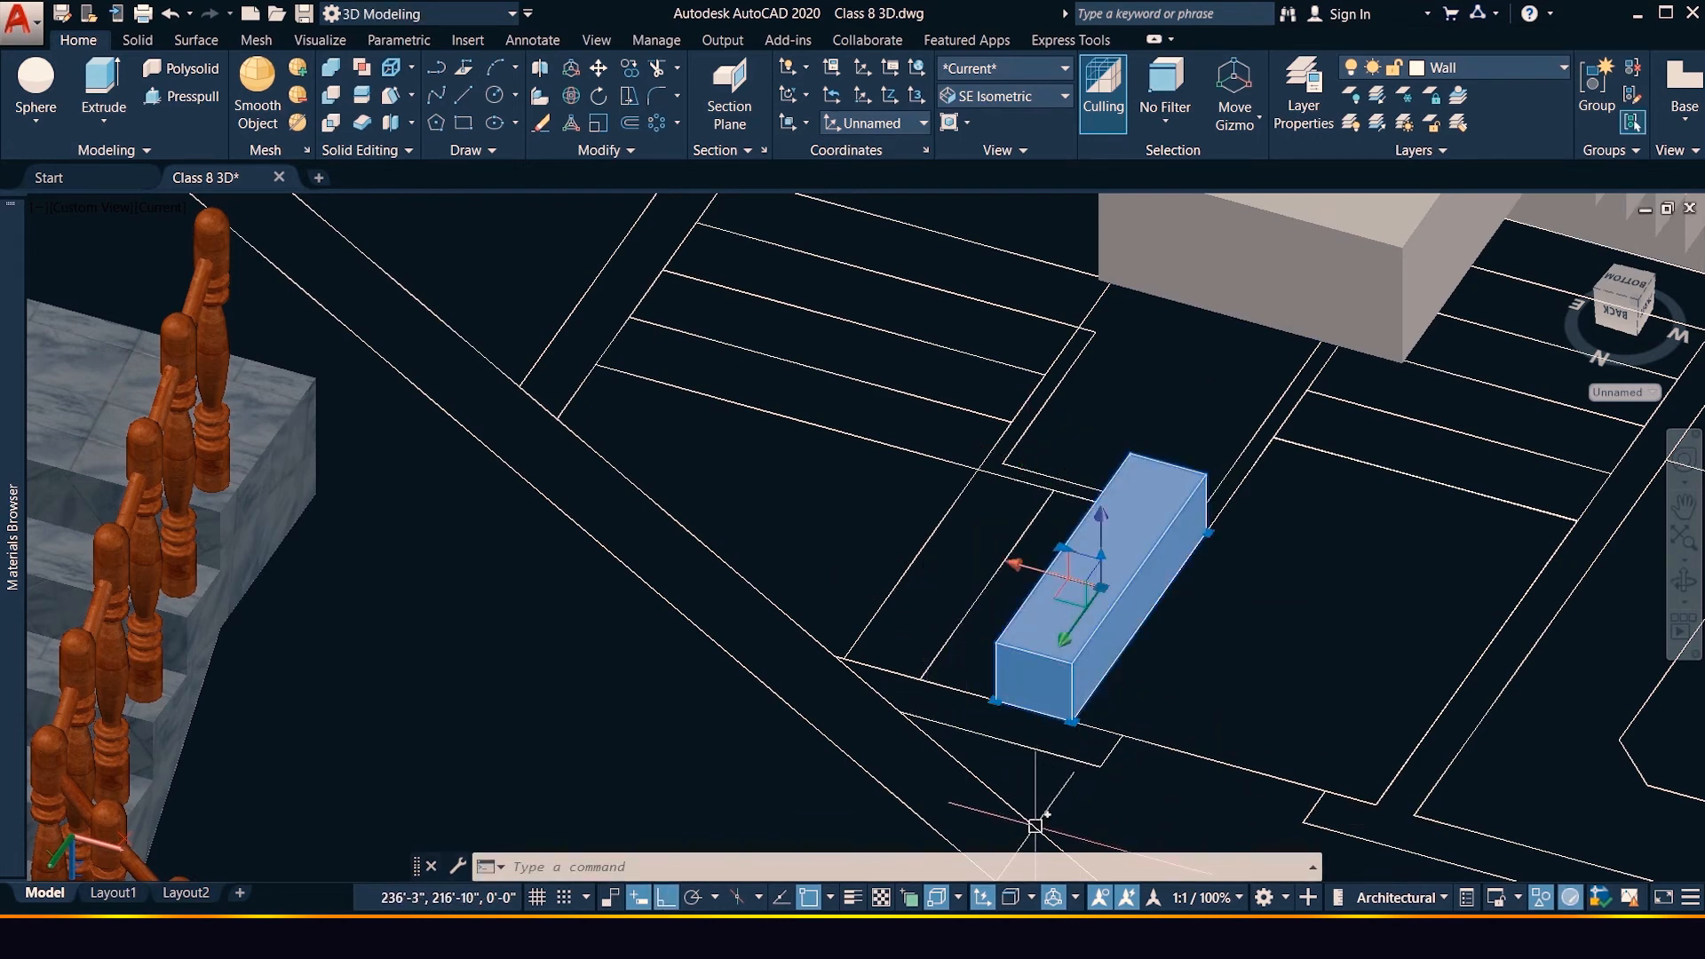
pyautogui.press('Return')
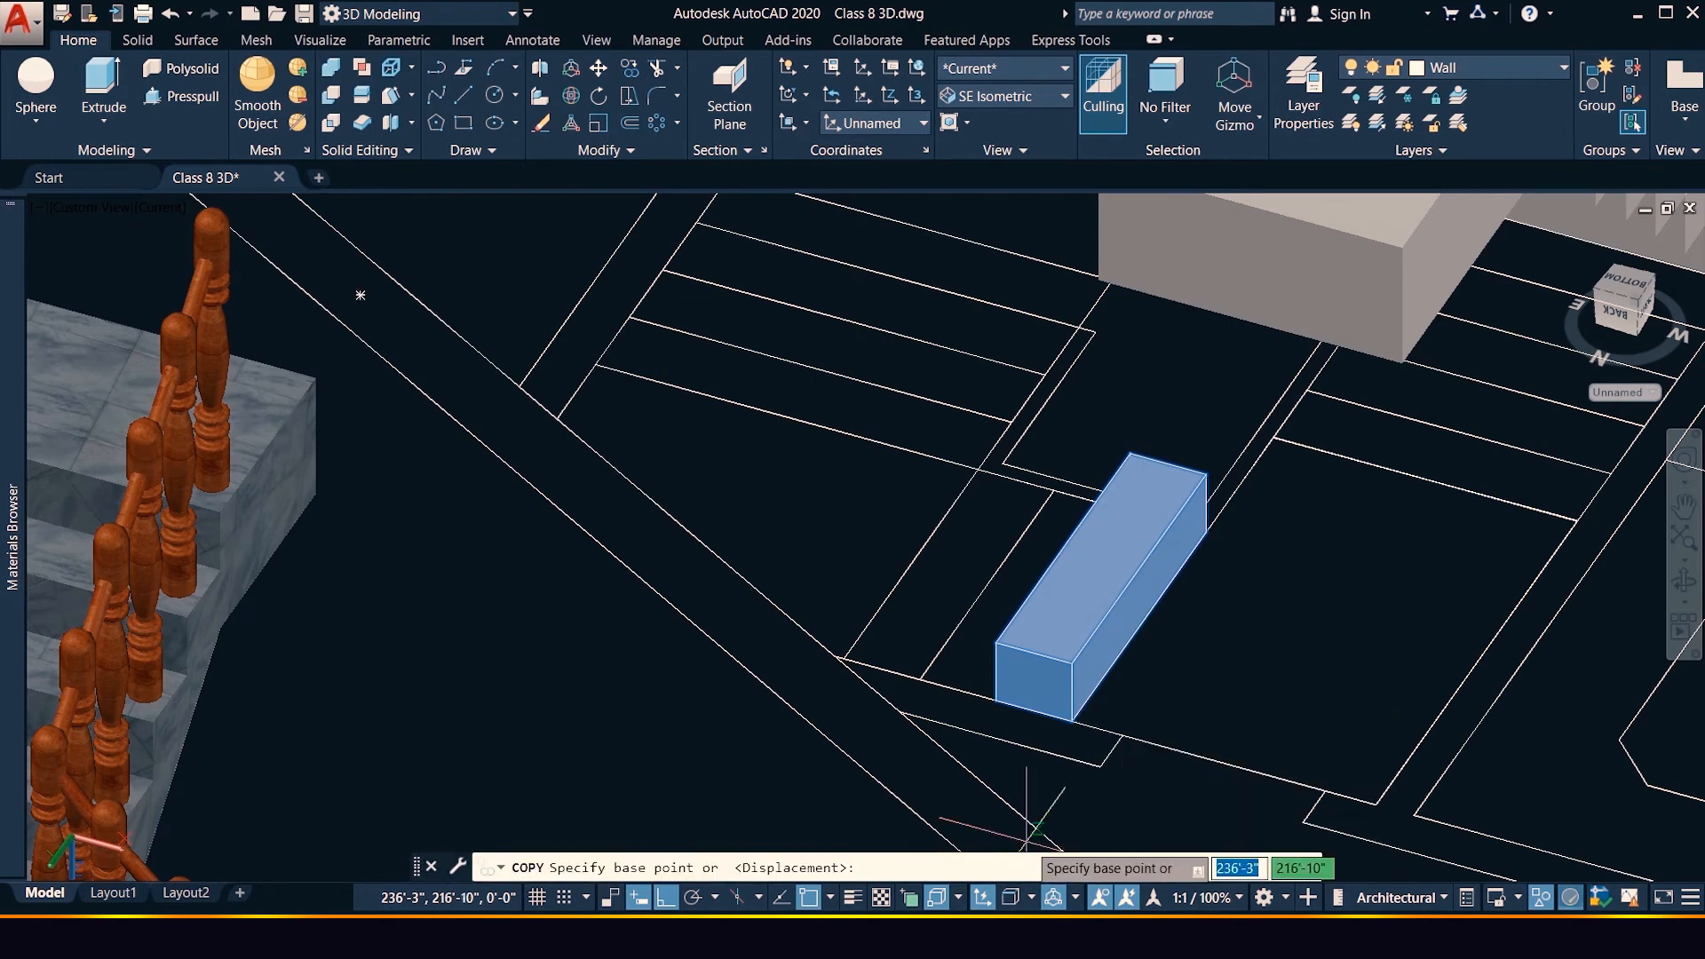
pyautogui.click(1070, 719)
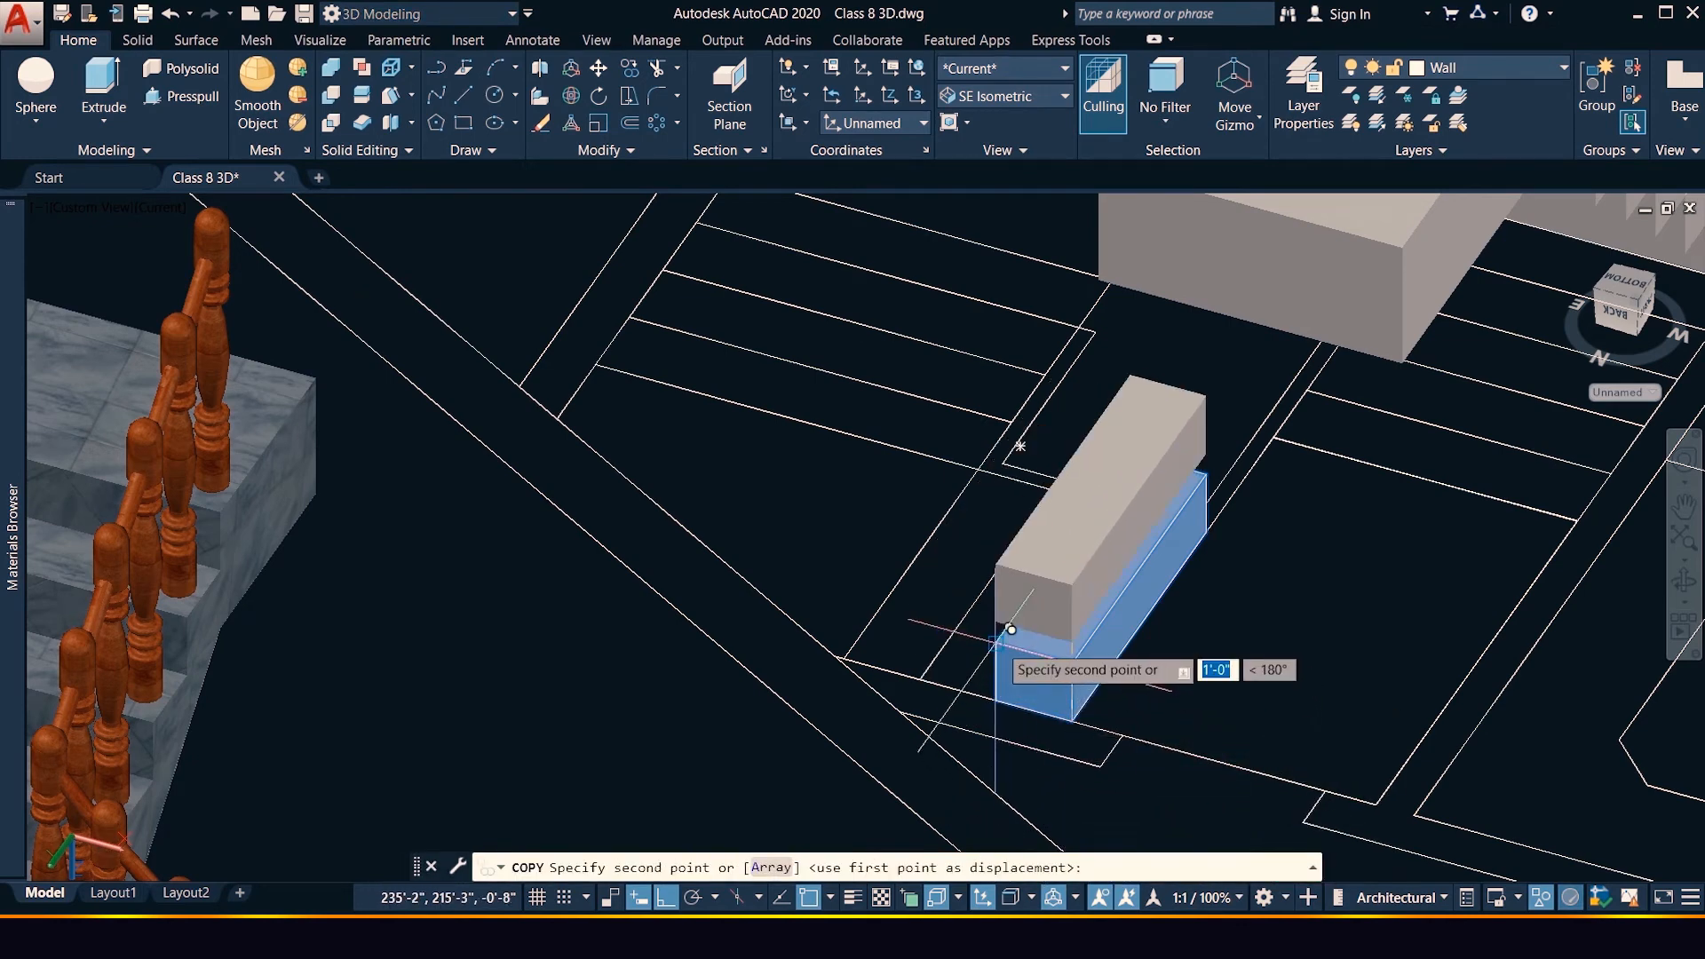
pyautogui.click(1010, 628)
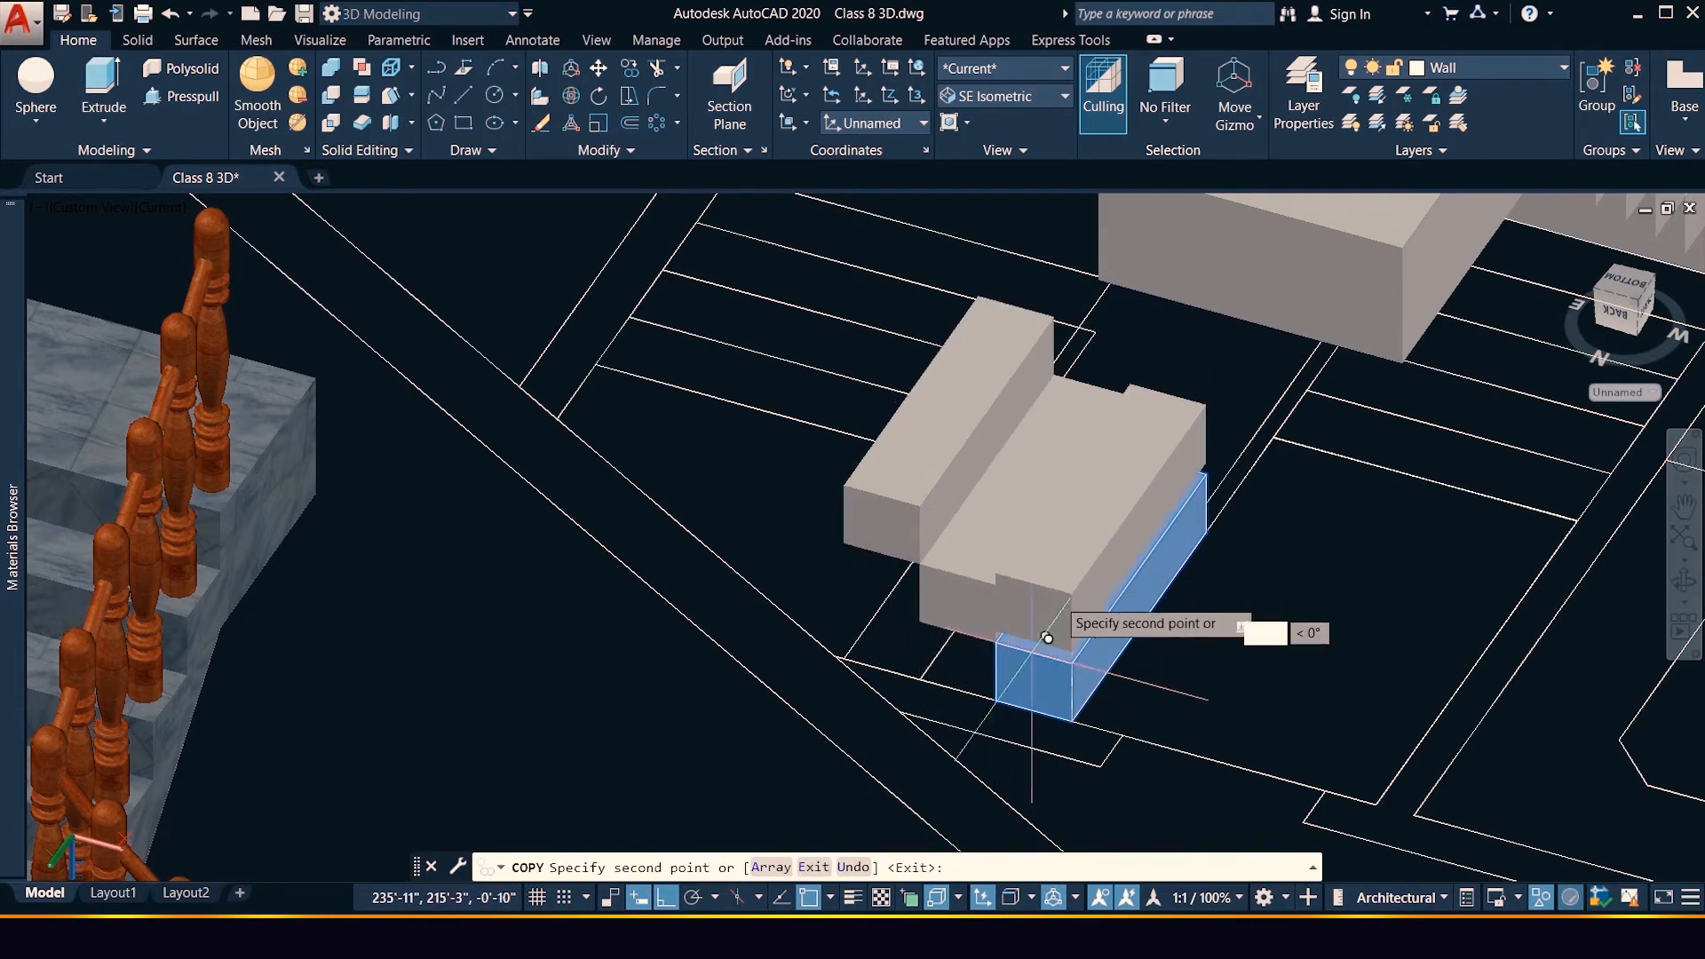
pyautogui.press('Return')
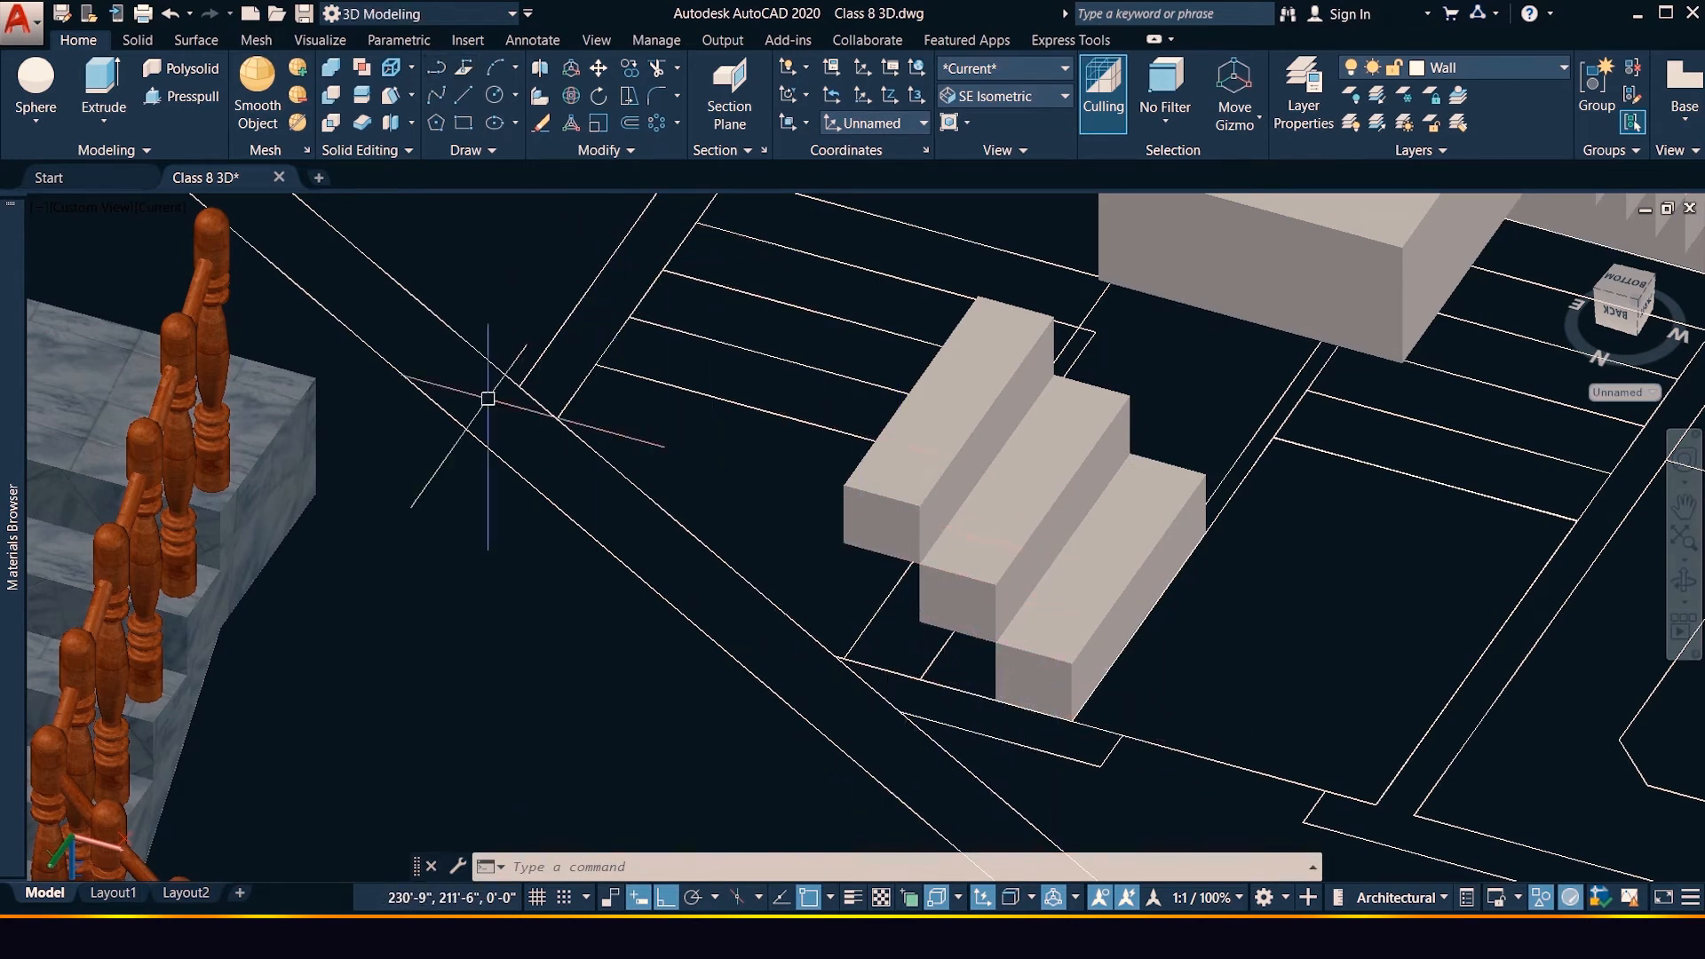
# Draw a closed polyline on the side of the three-step flight, outlining the sloped underside between the lowest and highest steps
pyautogui.scroll(-6, 326, 612)
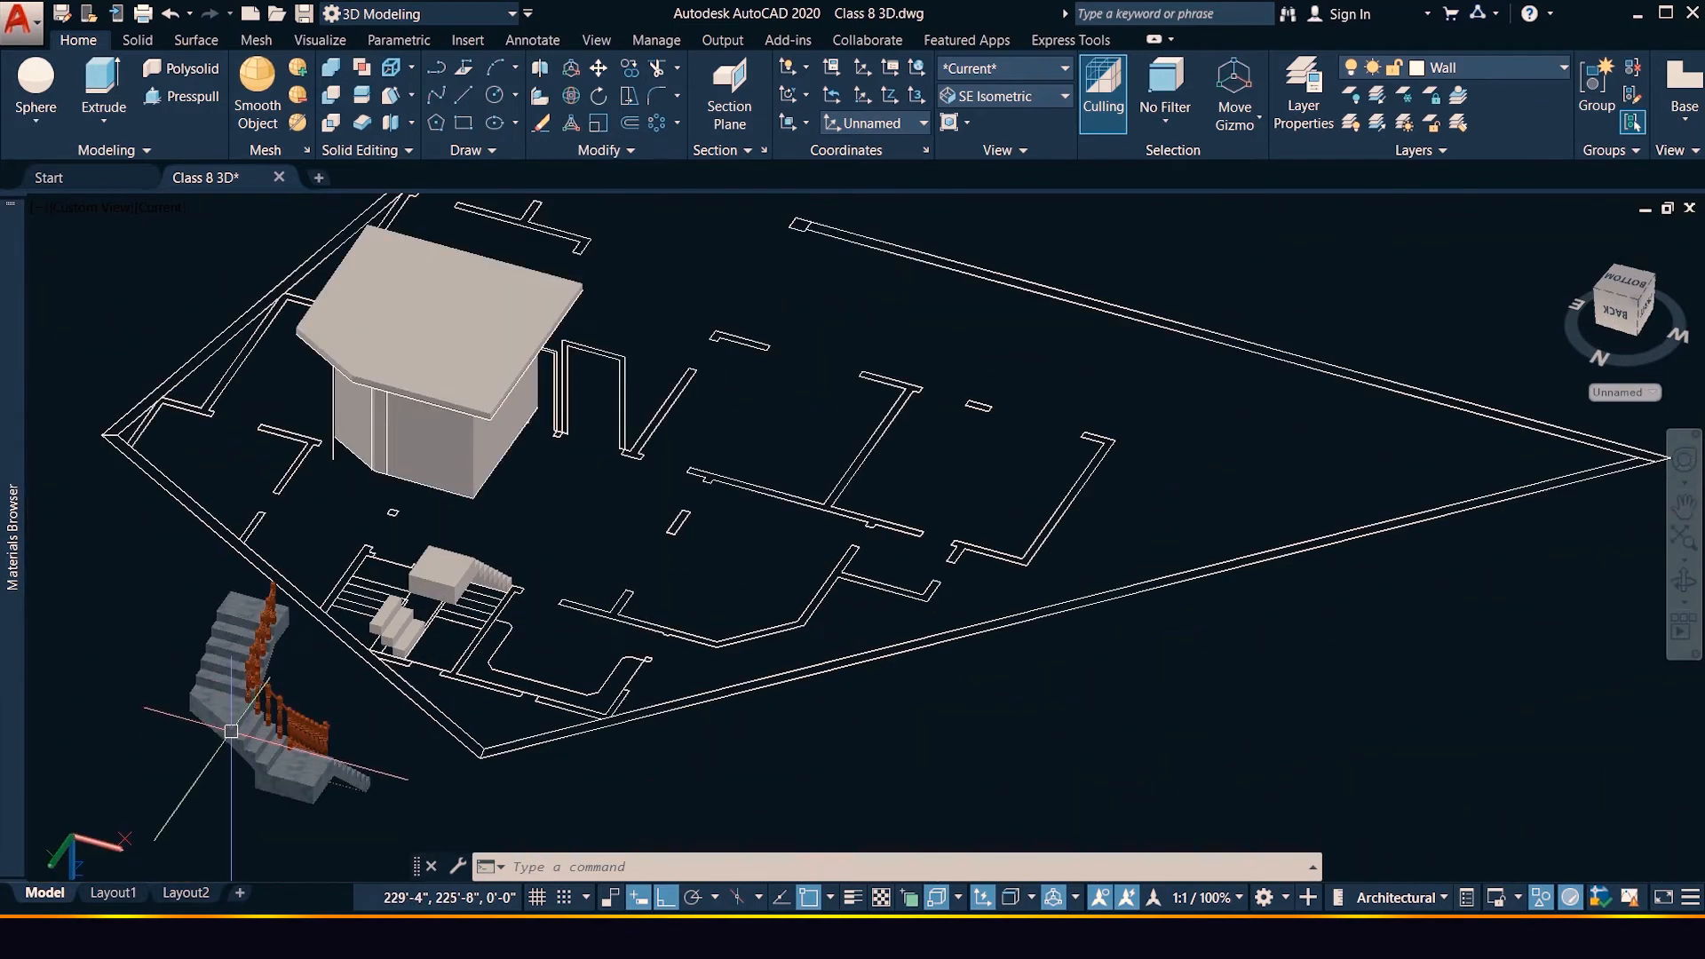
pyautogui.scroll(10, 373, 710)
pyautogui.scroll(3, 313, 683)
pyautogui.scroll(-12, 417, 591)
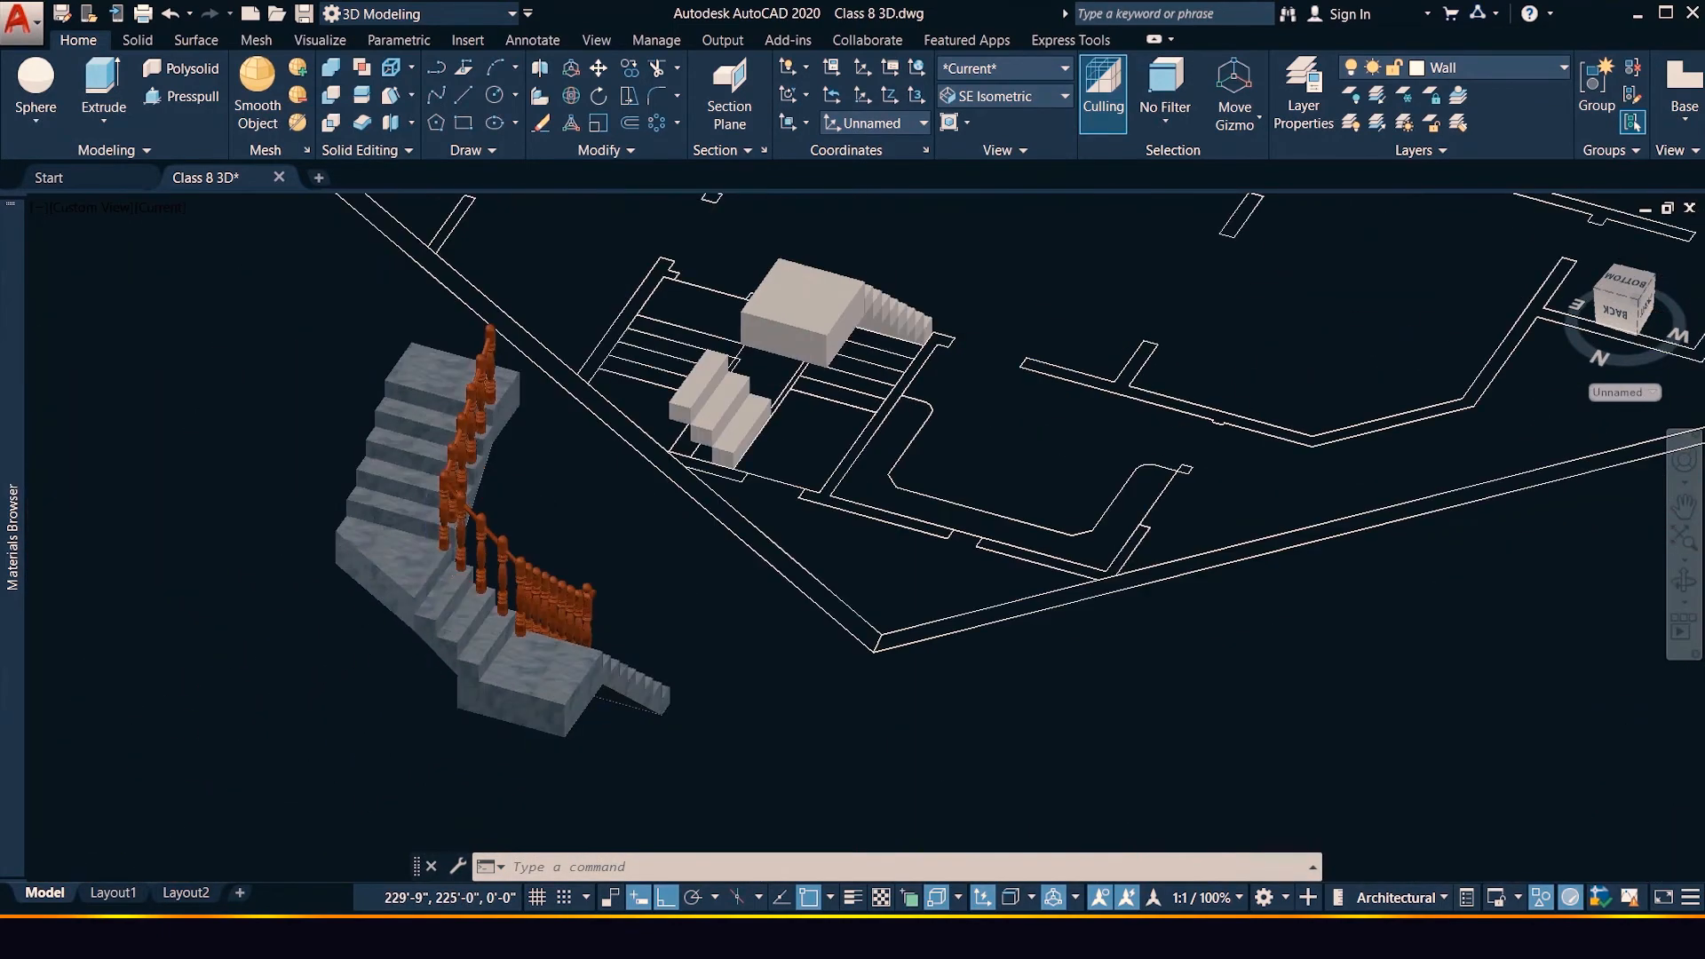
pyautogui.scroll(3, 626, 435)
pyautogui.scroll(3, 568, 449)
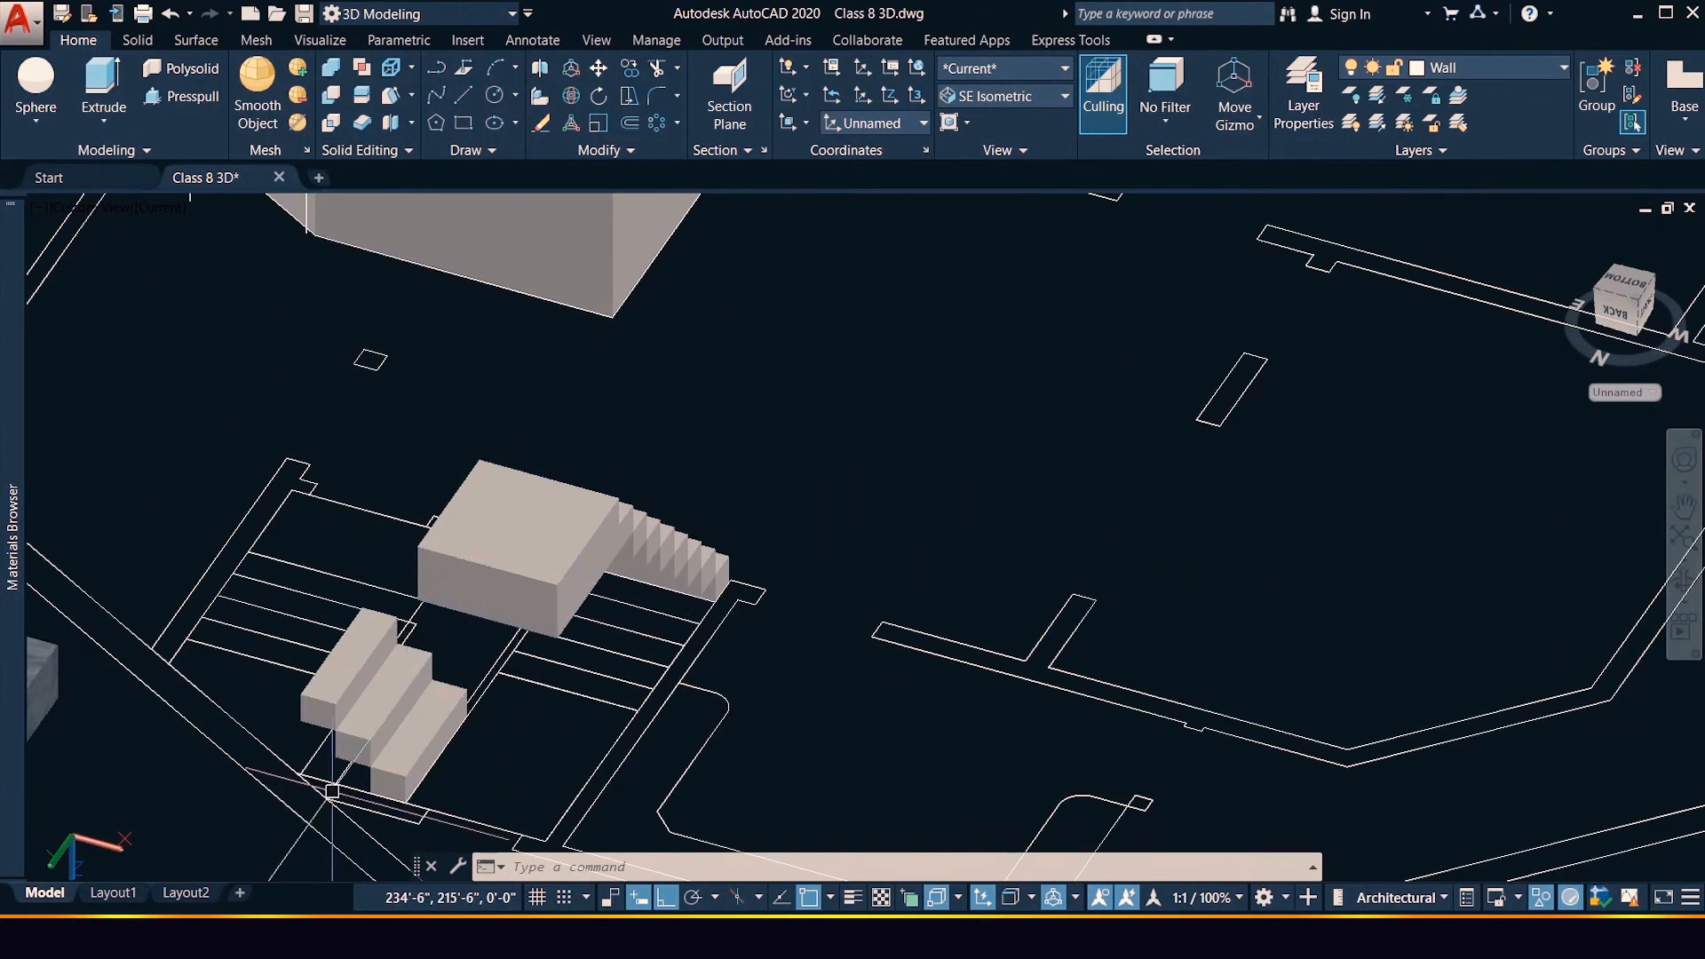
pyautogui.scroll(4, 332, 790)
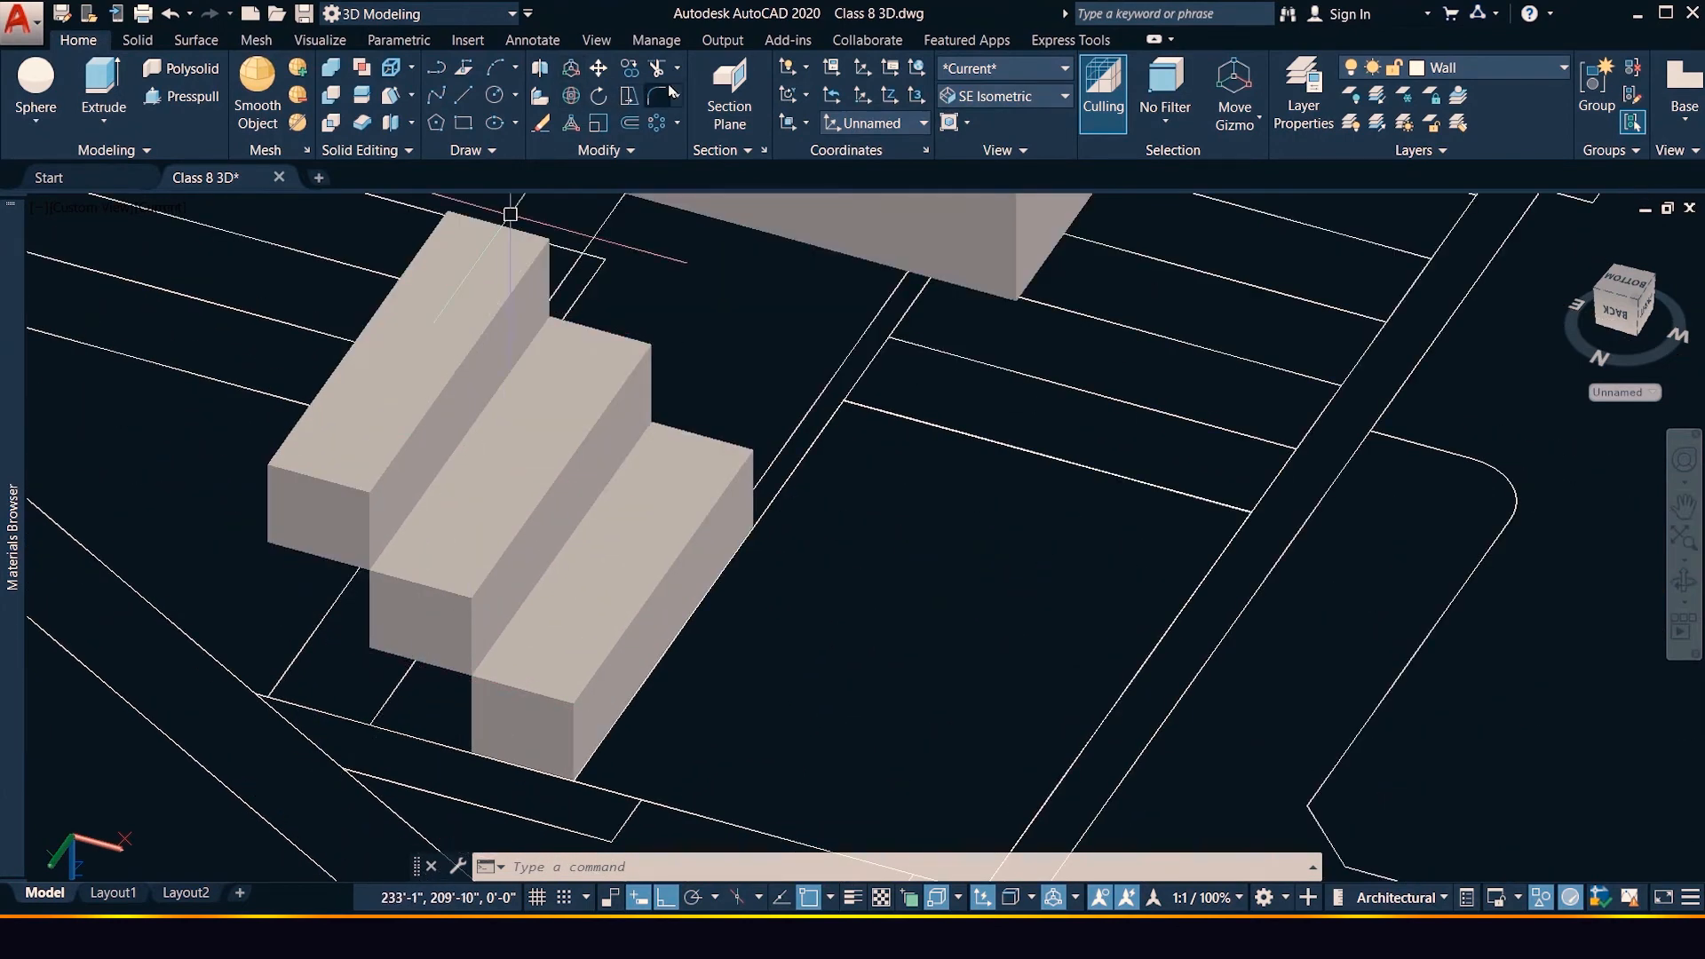
pyautogui.click(434, 71)
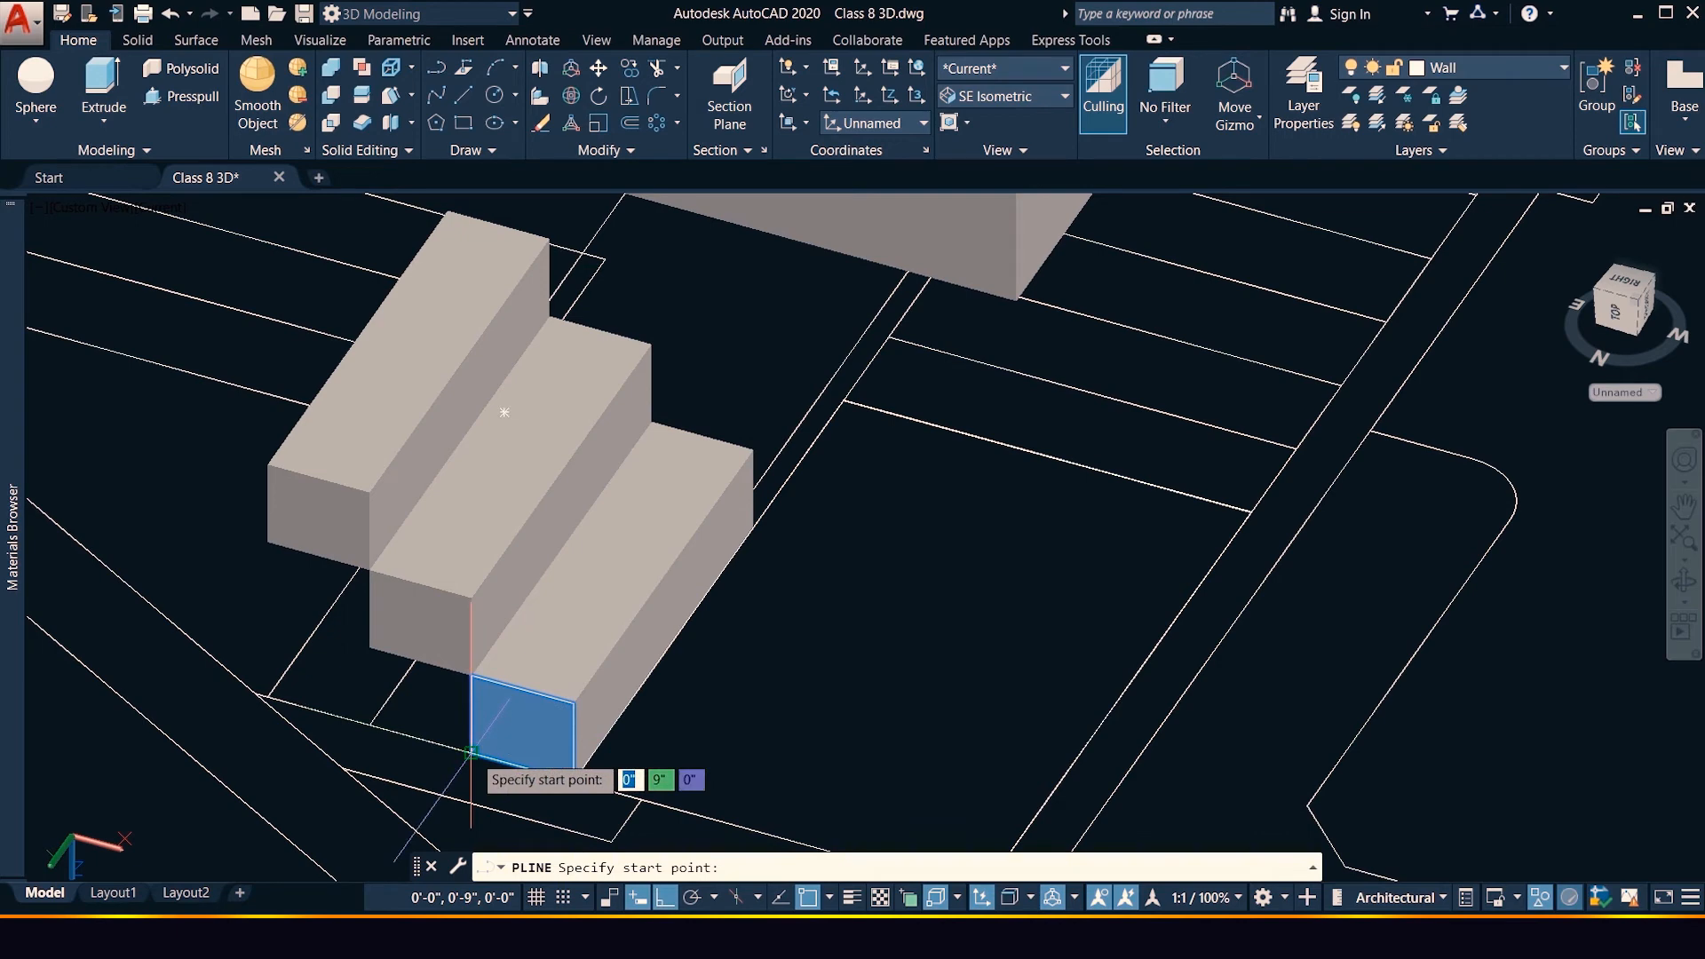
pyautogui.click(470, 753)
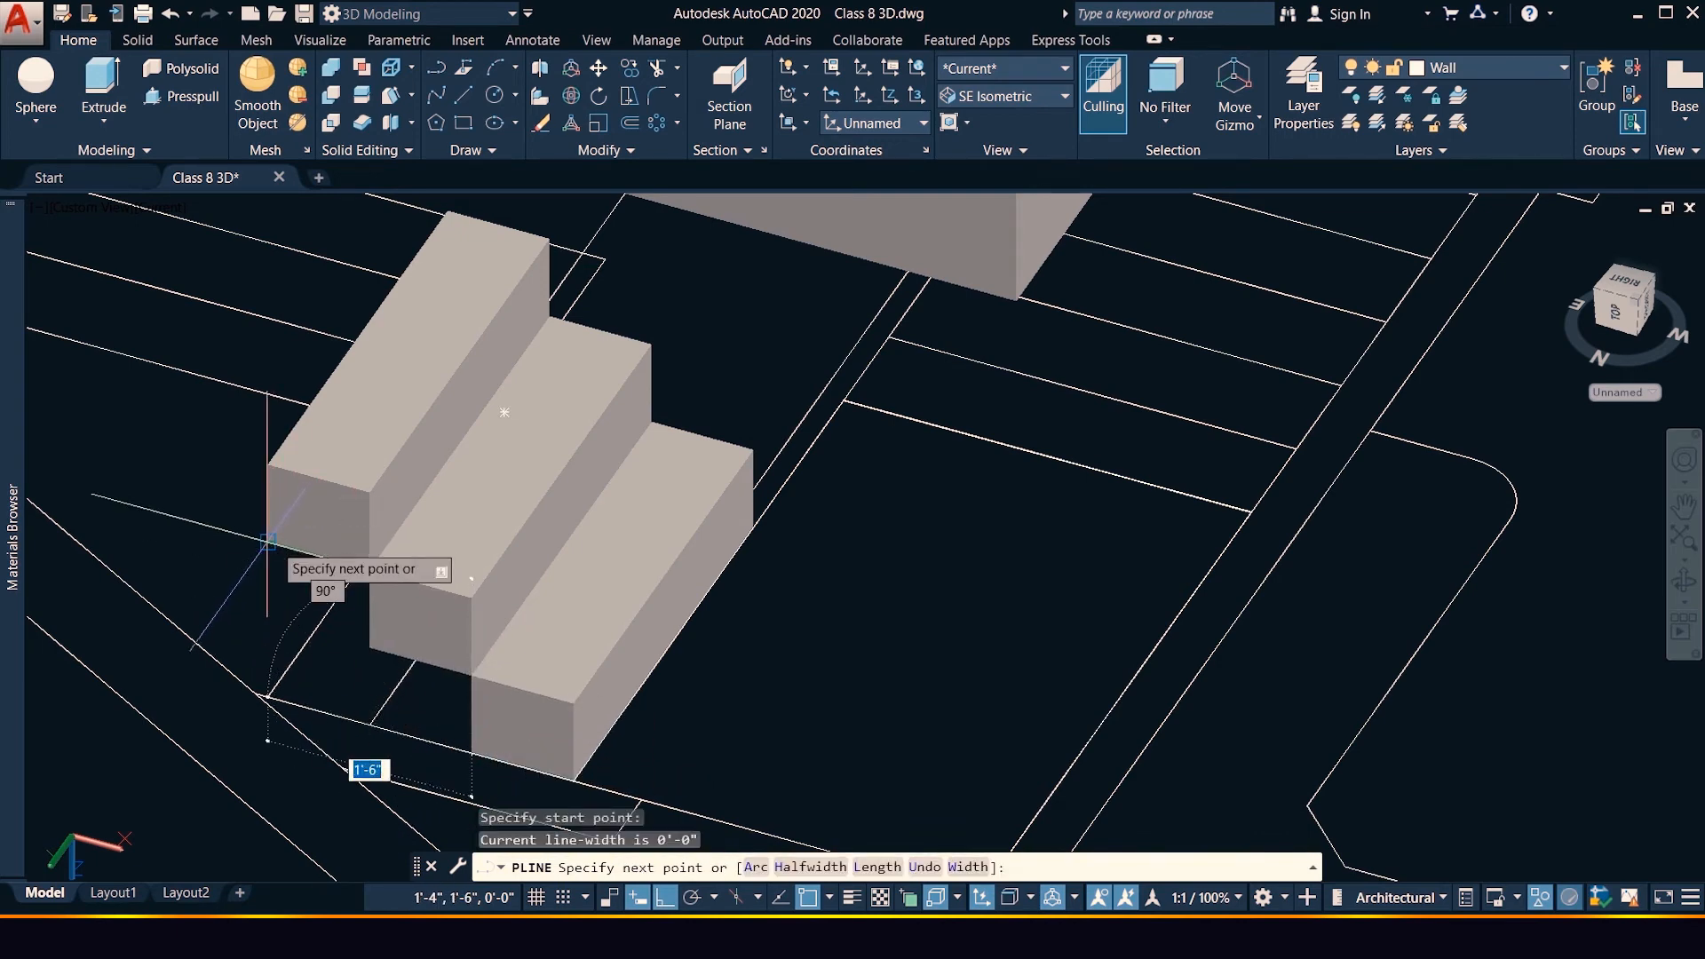
pyautogui.click(267, 540)
pyautogui.click(369, 568)
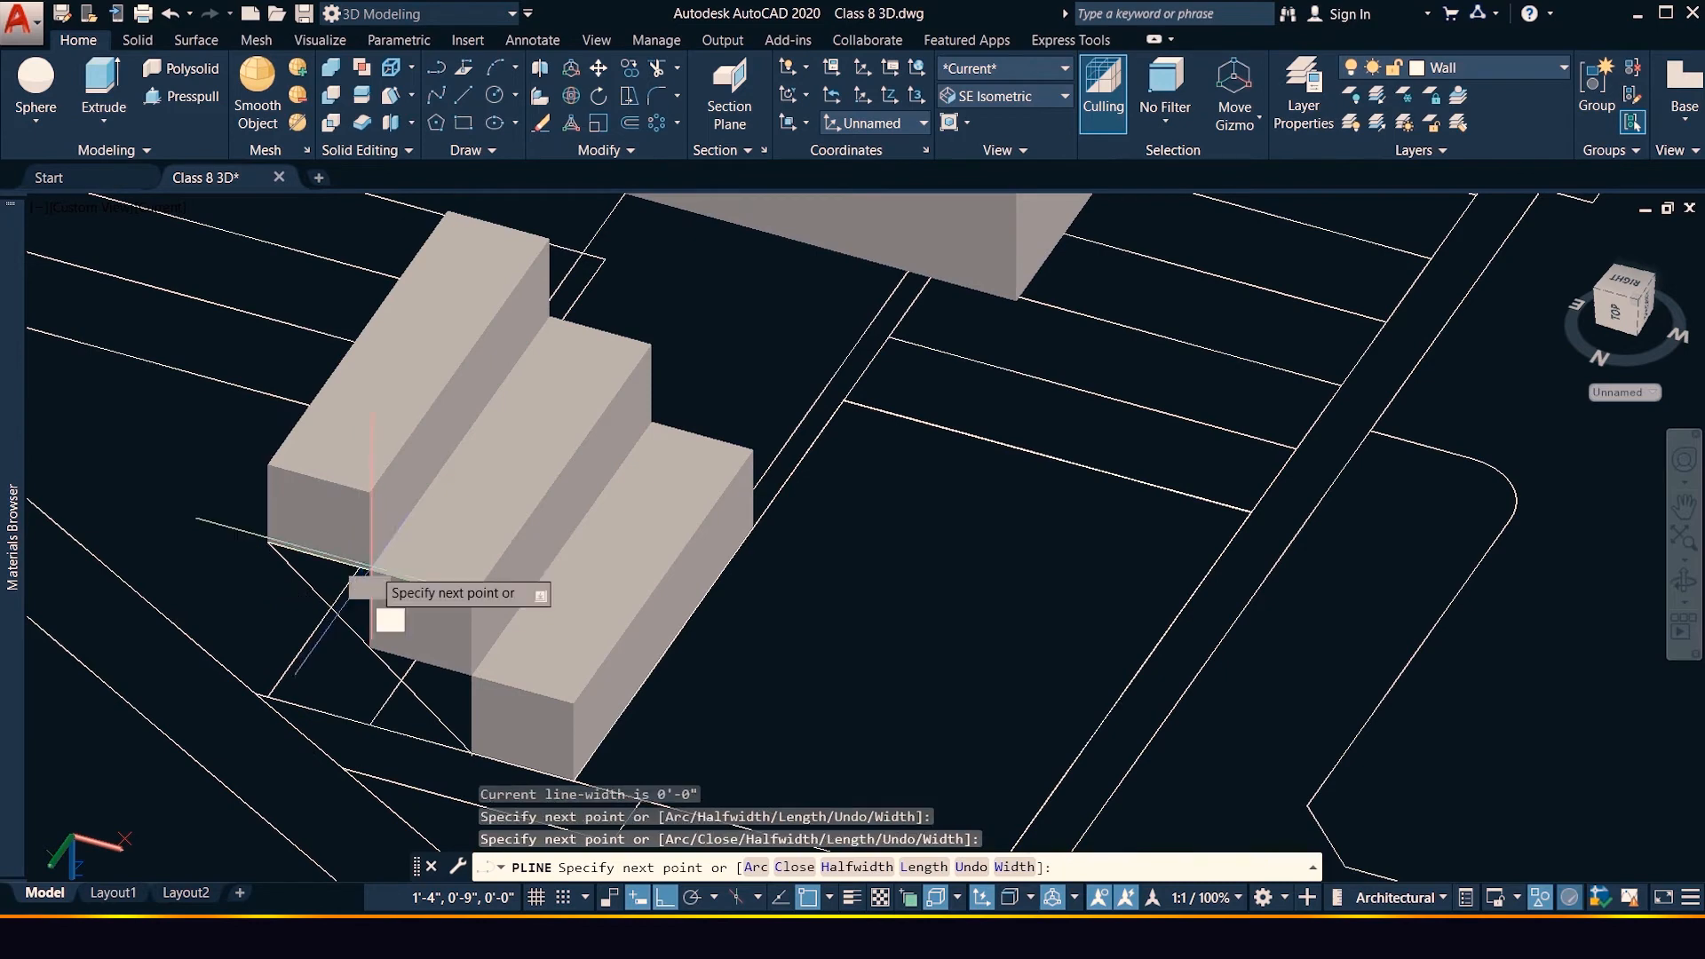
pyautogui.click(472, 675)
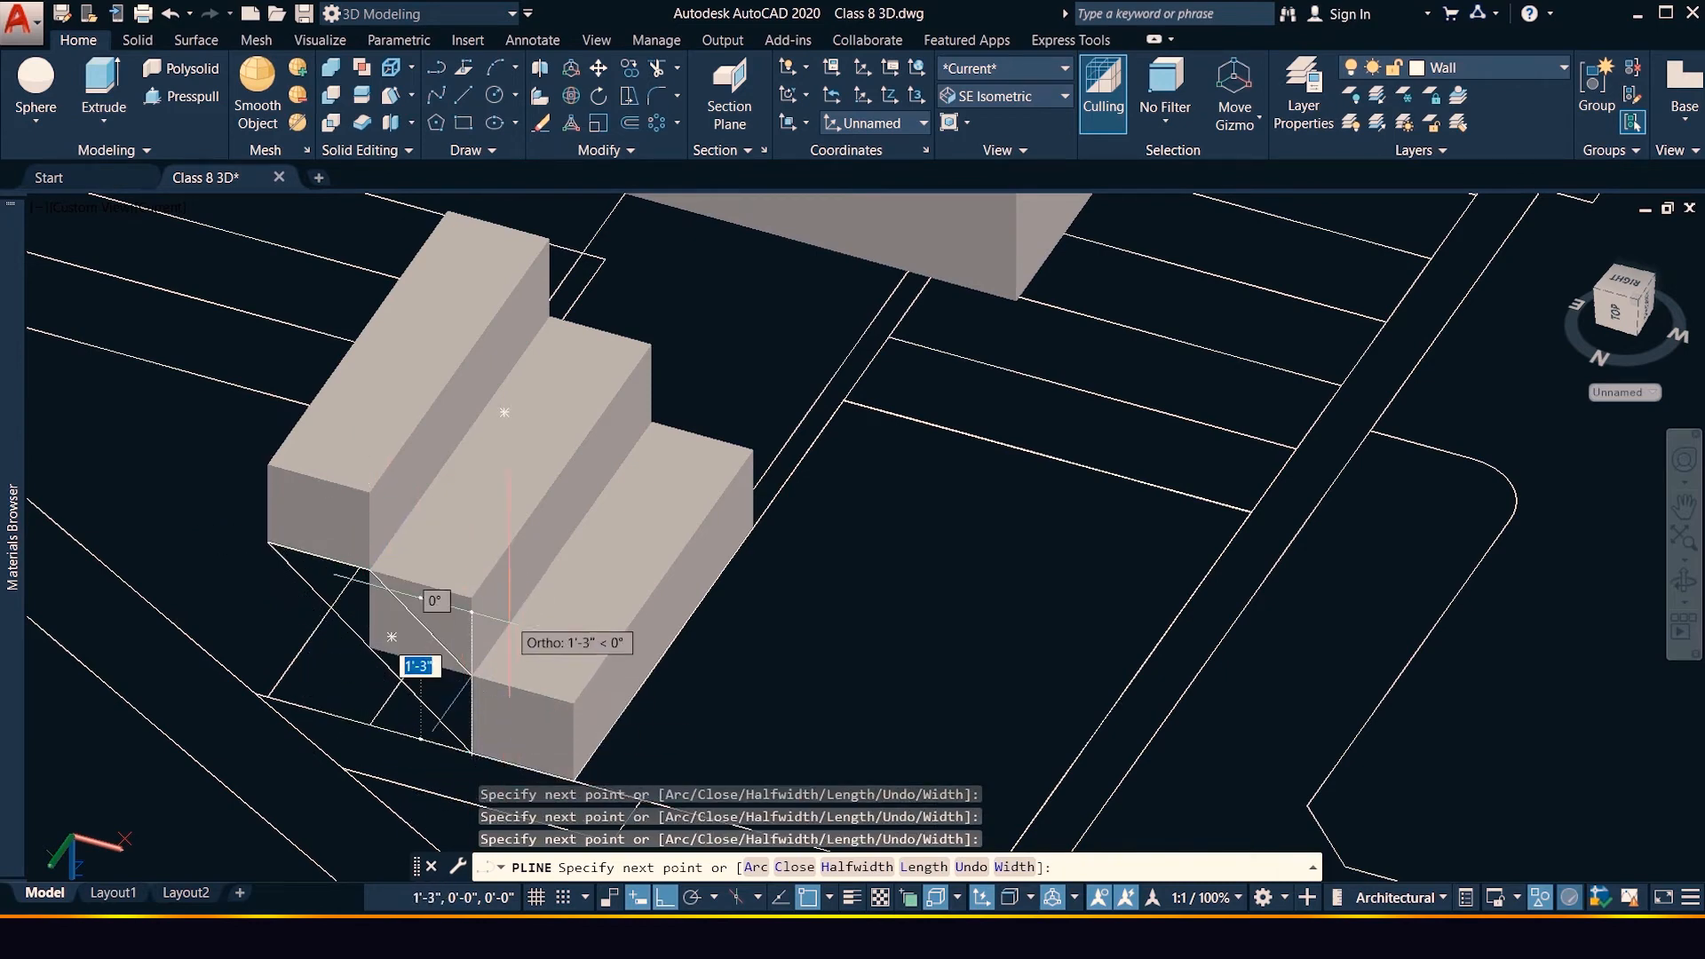
pyautogui.press('Escape')
# Try to extrude the sloped underside profile 36 inches along the width of the three steps
pyautogui.click(100, 91)
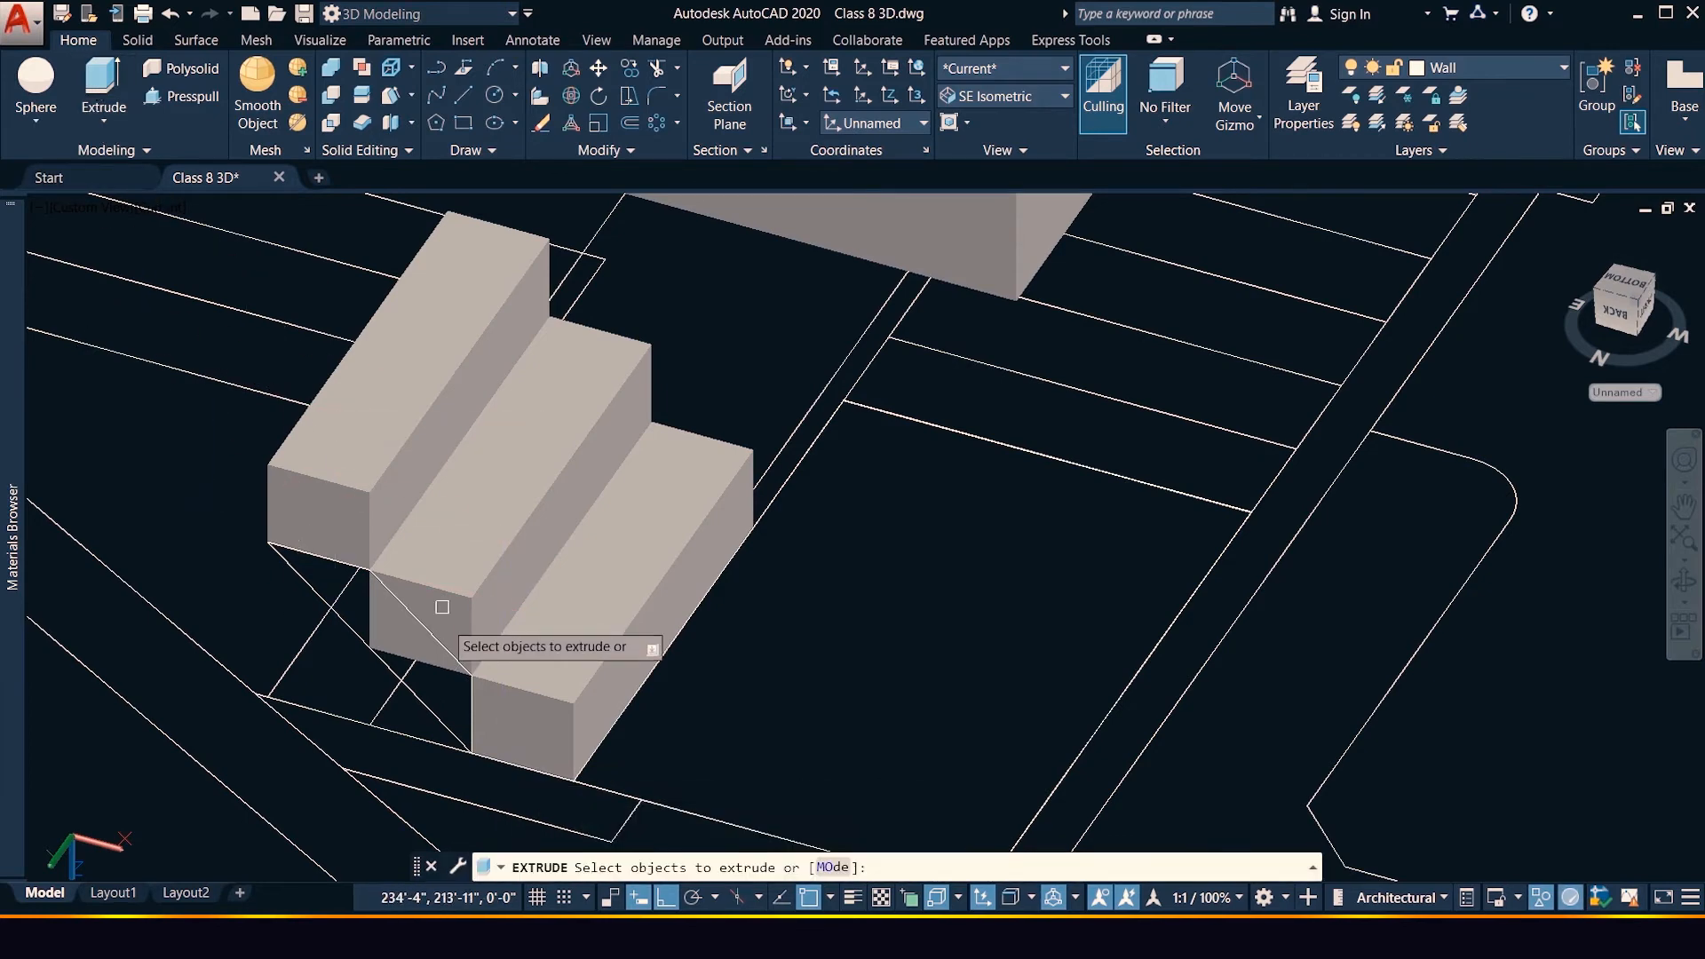
pyautogui.click(445, 716)
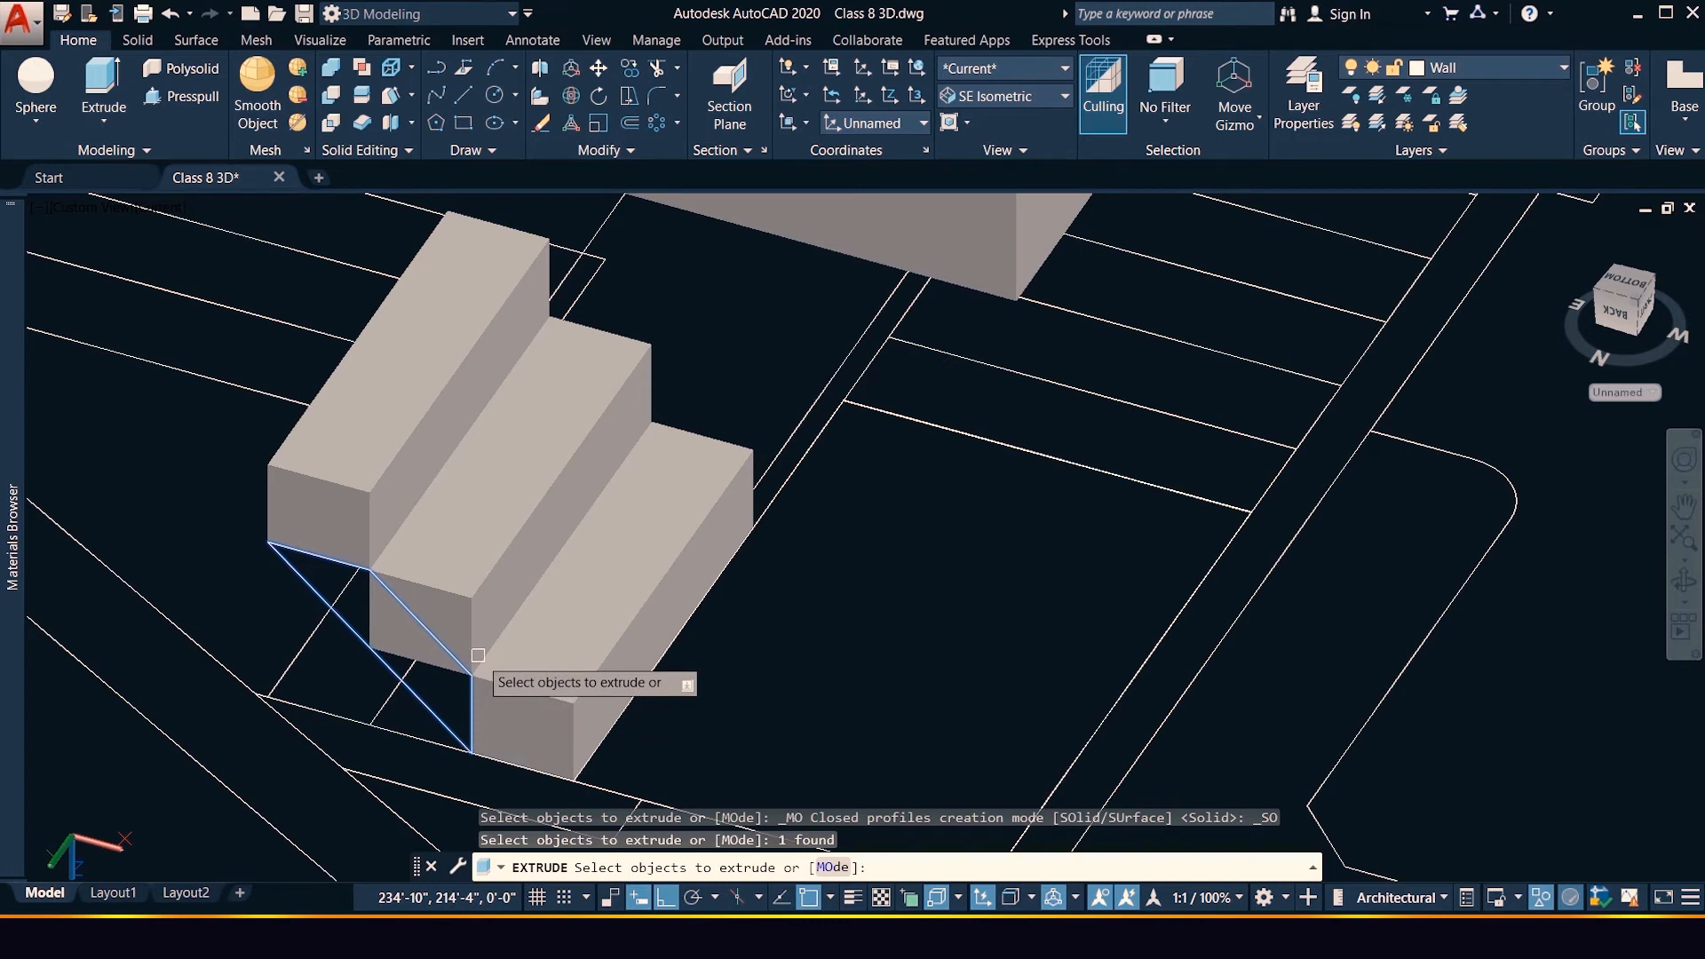
pyautogui.press('Return')
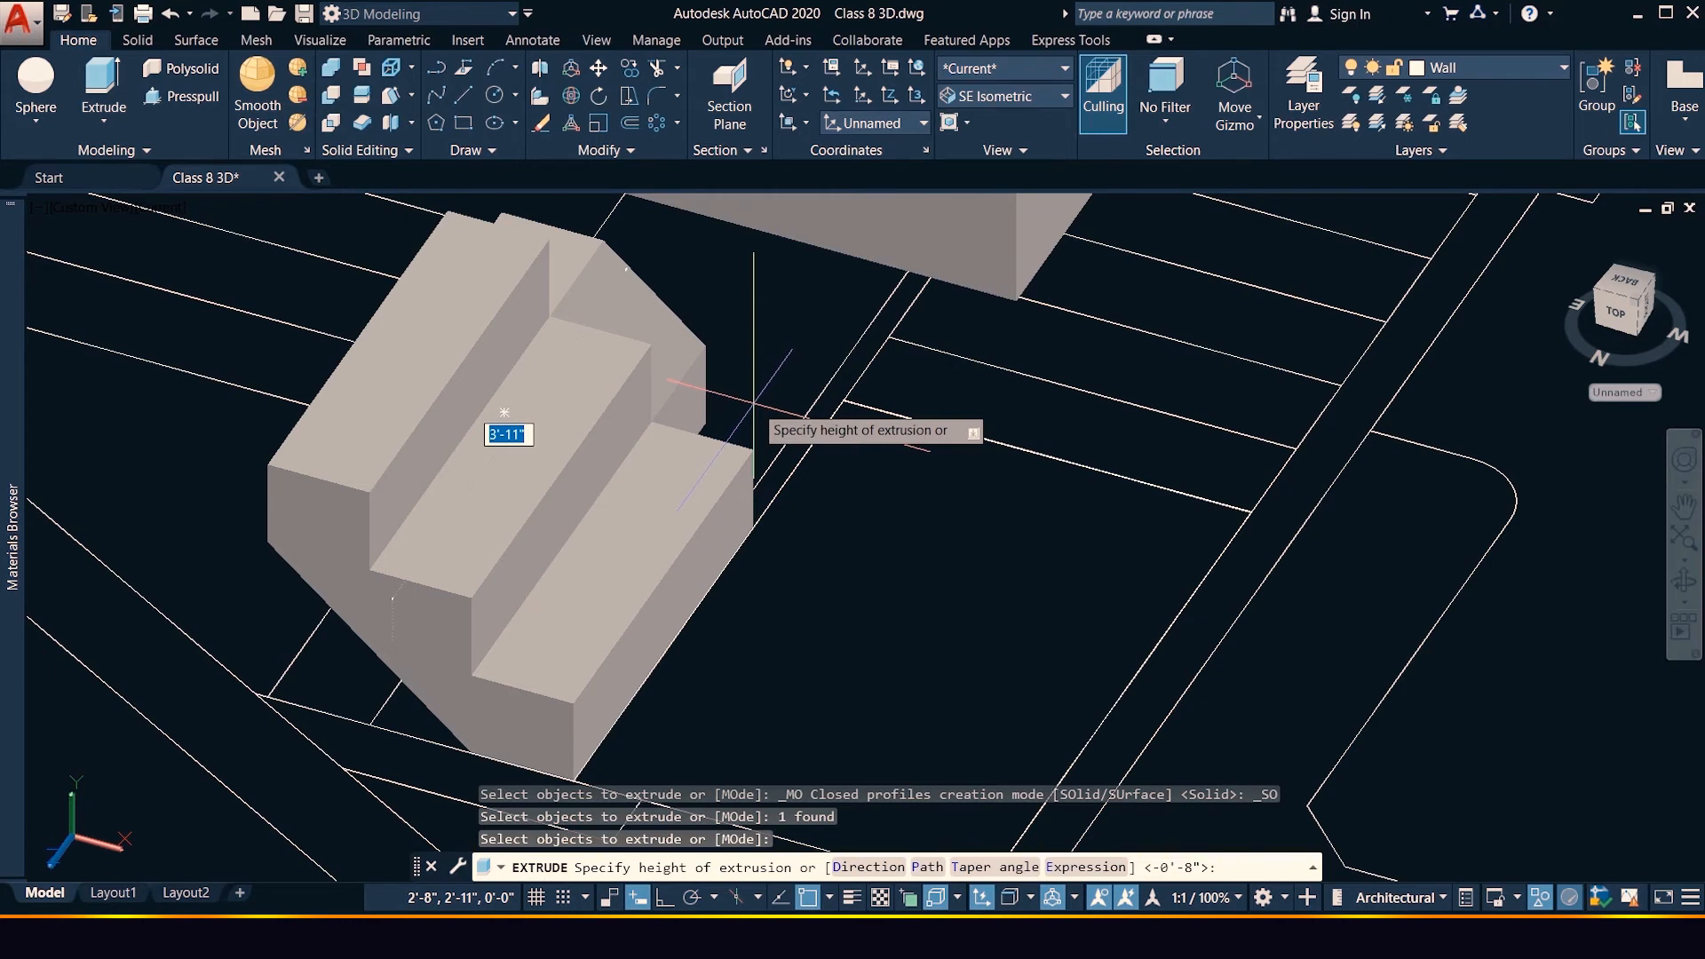
pyautogui.write('36')
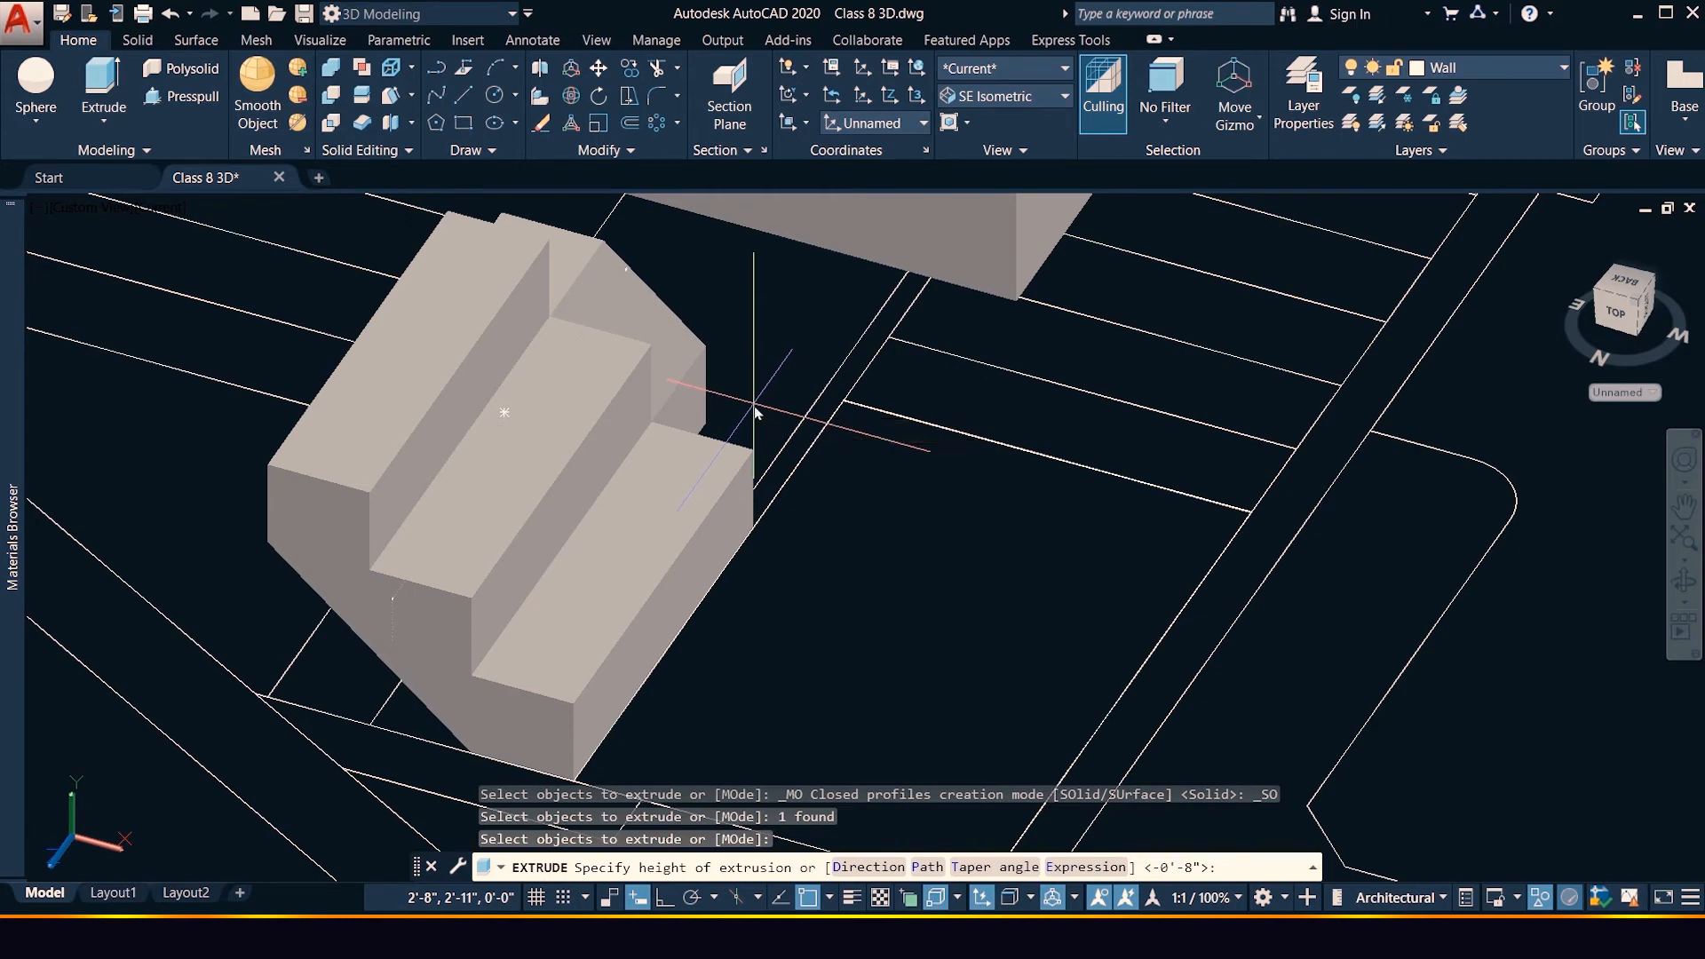
pyautogui.press('Return')
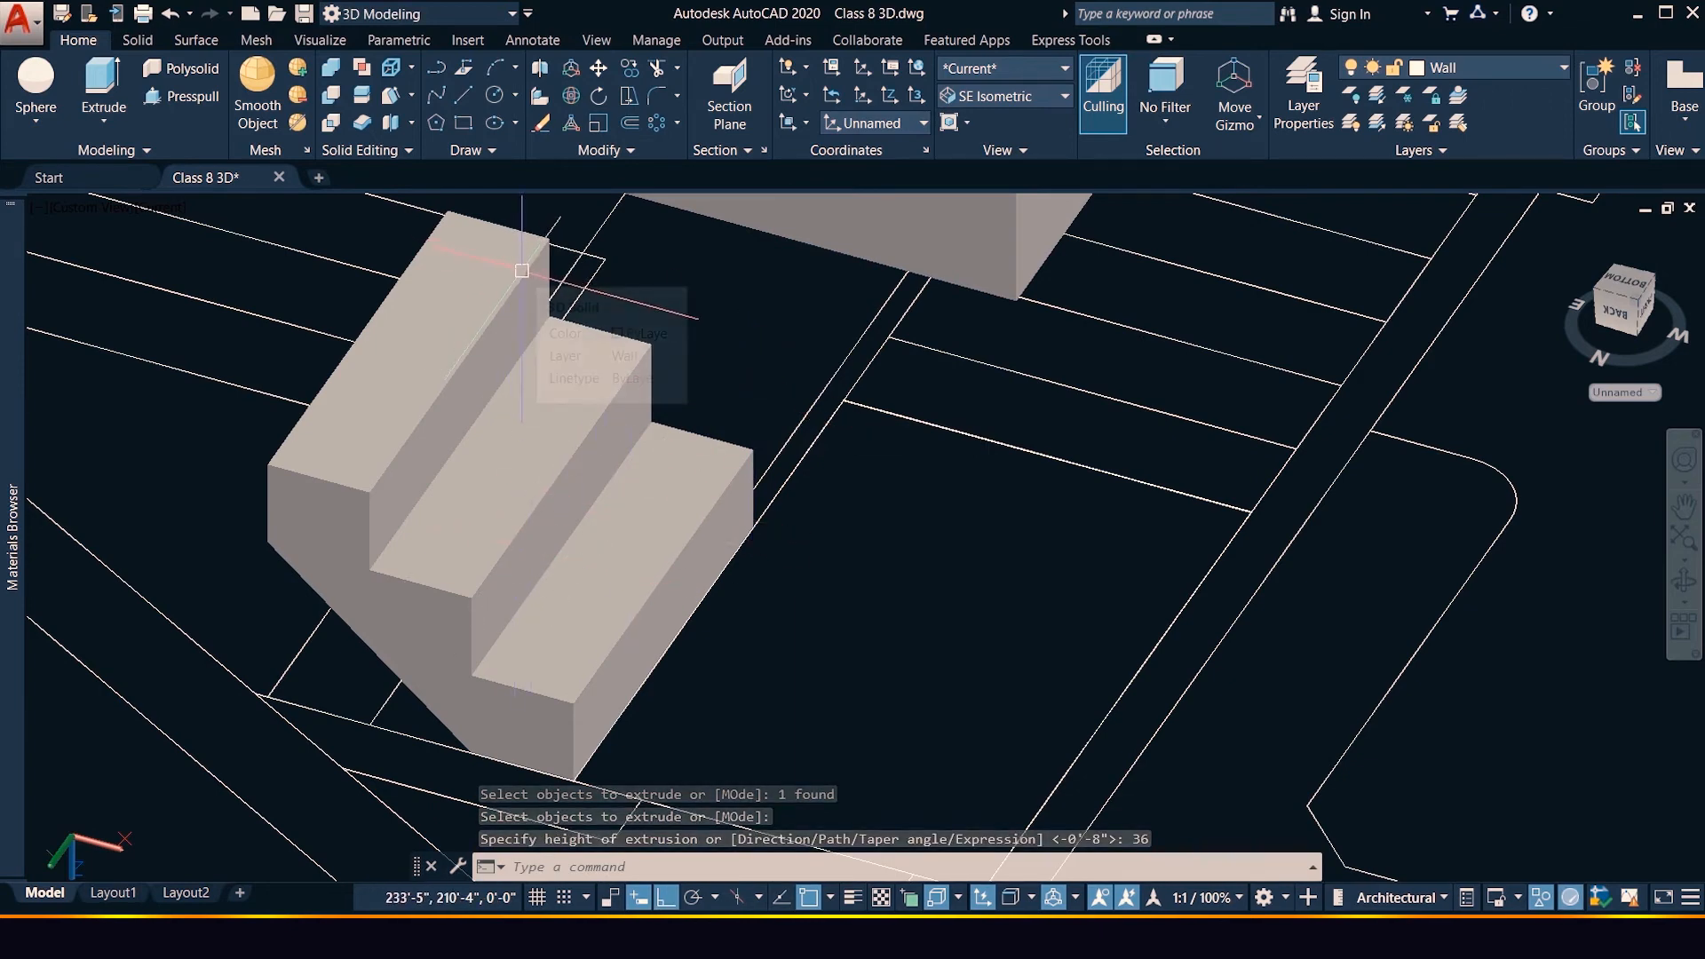
pyautogui.hotkey('ctrl', 'z')
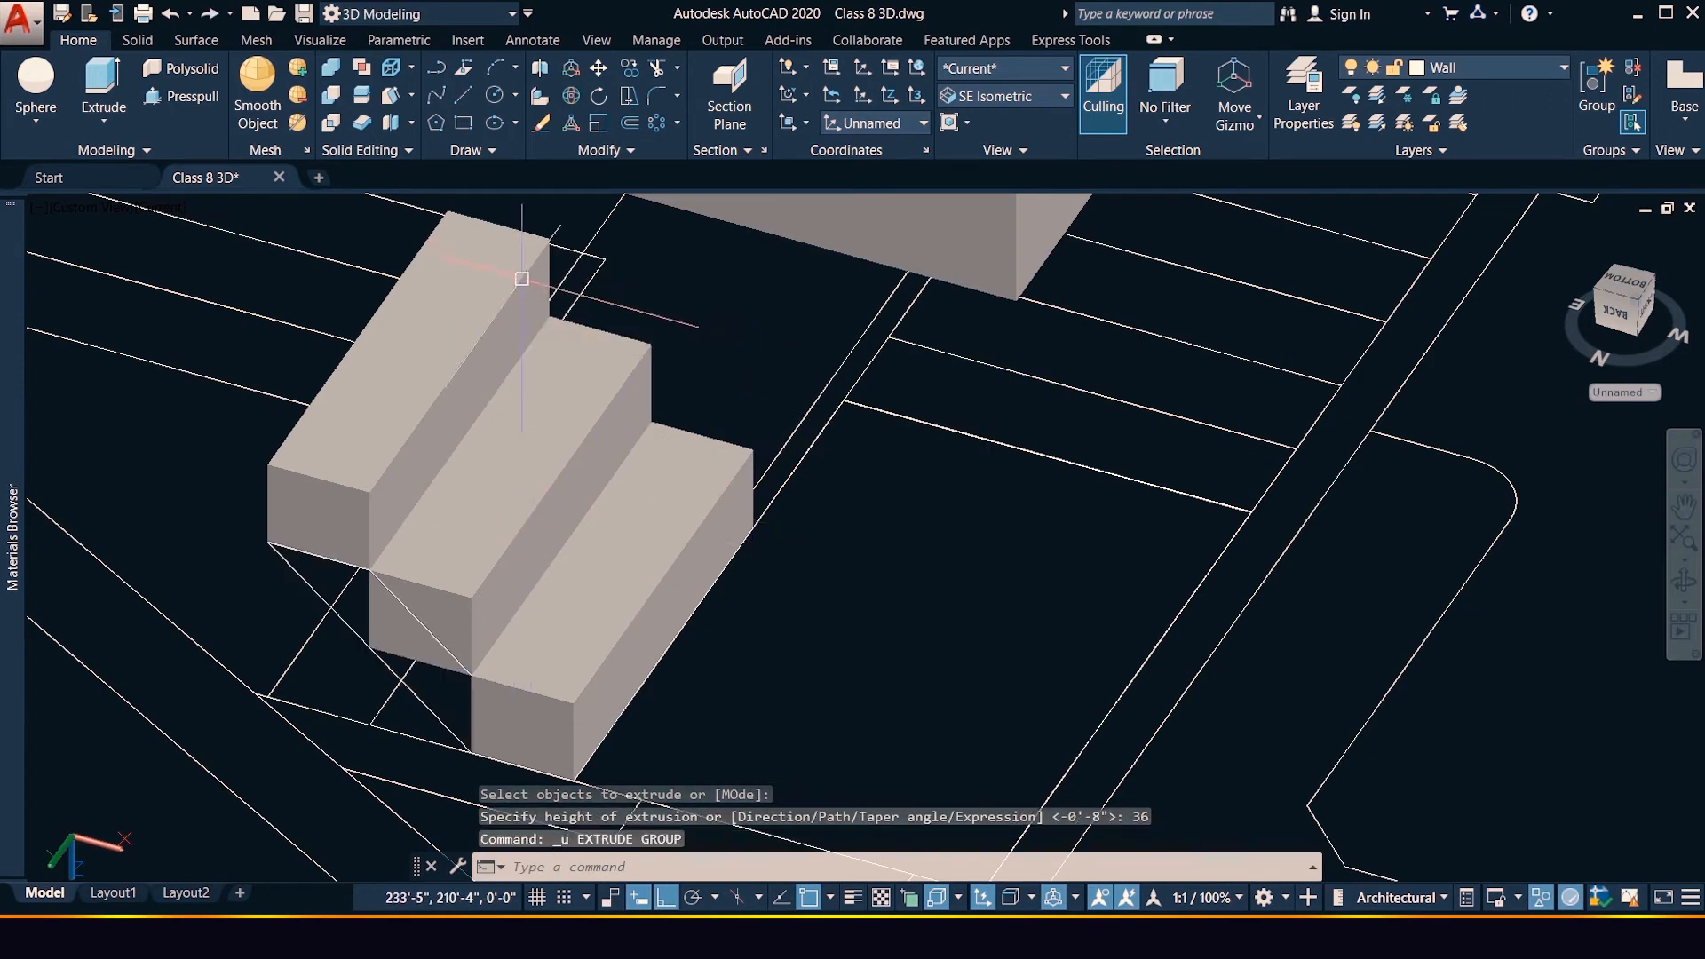
# Extrude the sloped underside profile across the full width of the three steps, up to the far corner of the middle step
pyautogui.click(104, 80)
pyautogui.click(438, 707)
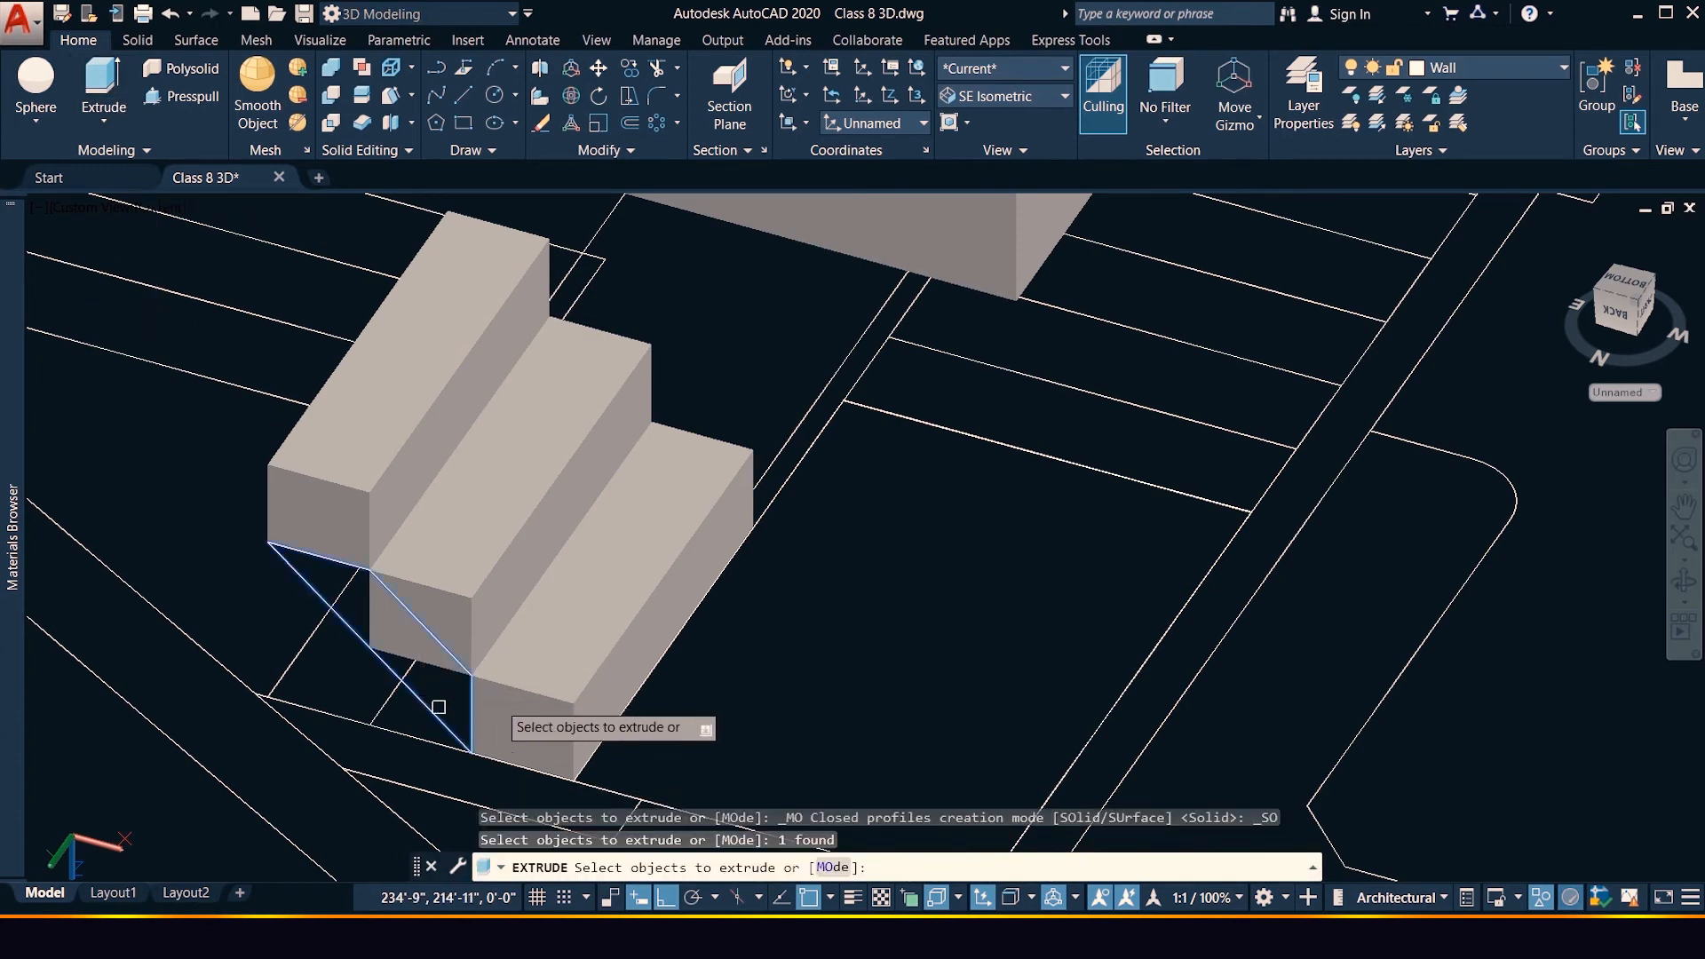
pyautogui.press('Return')
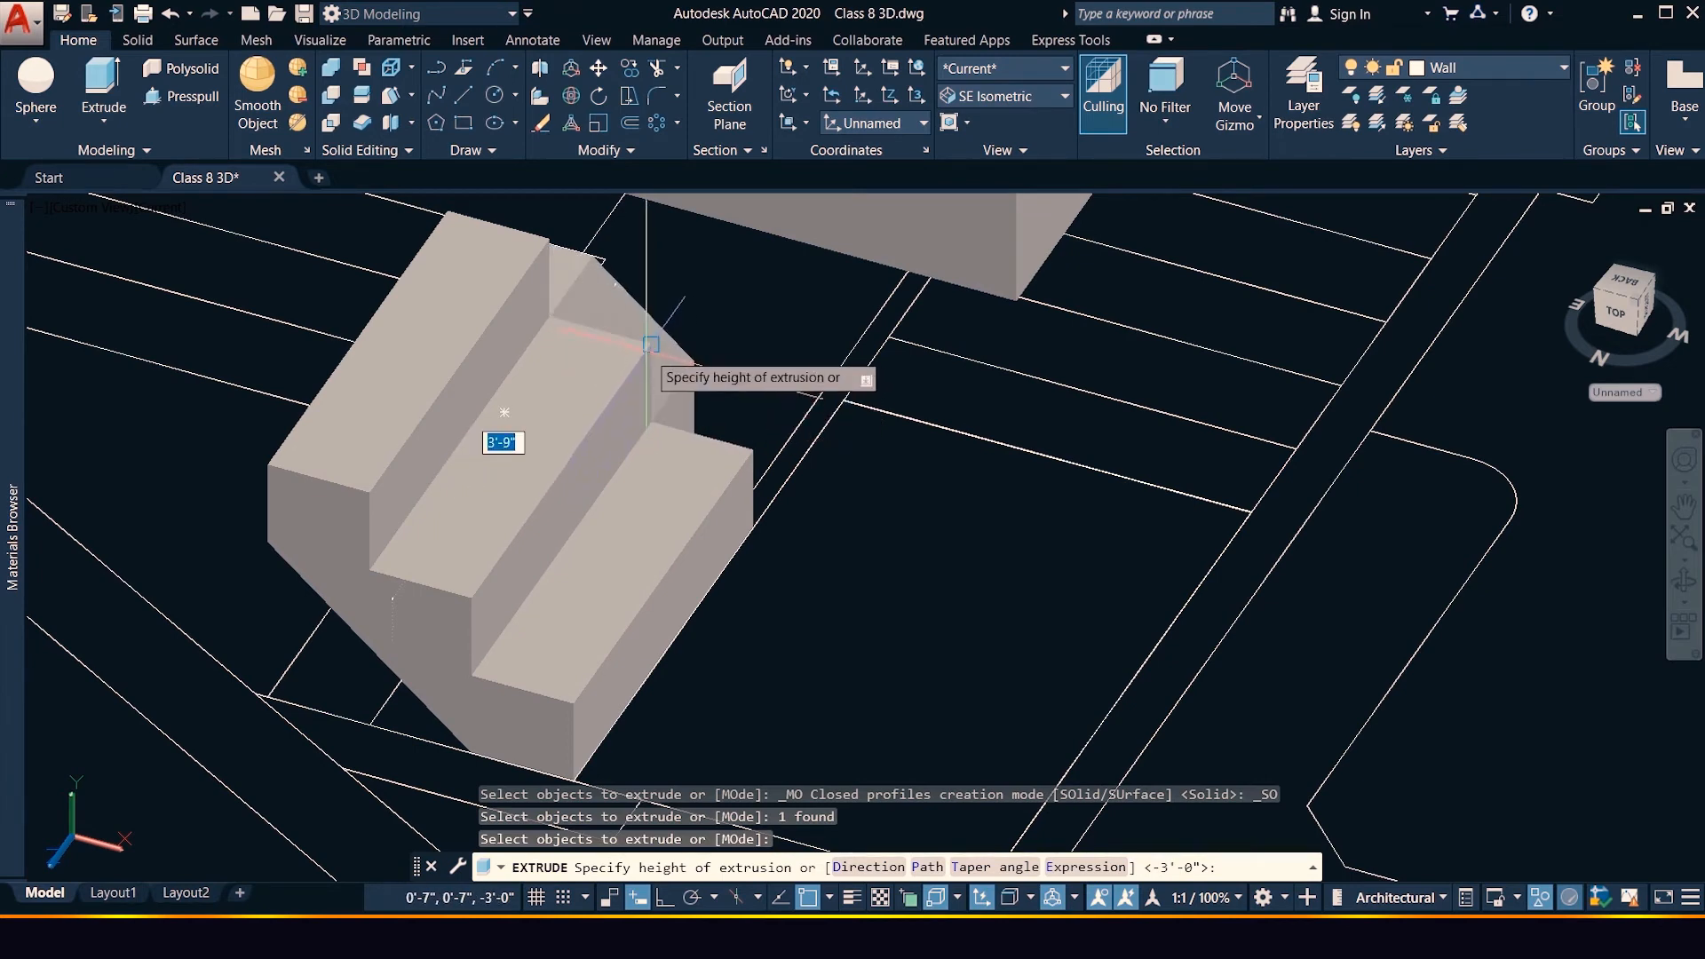
pyautogui.click(650, 344)
pyautogui.scroll(-5, 673, 413)
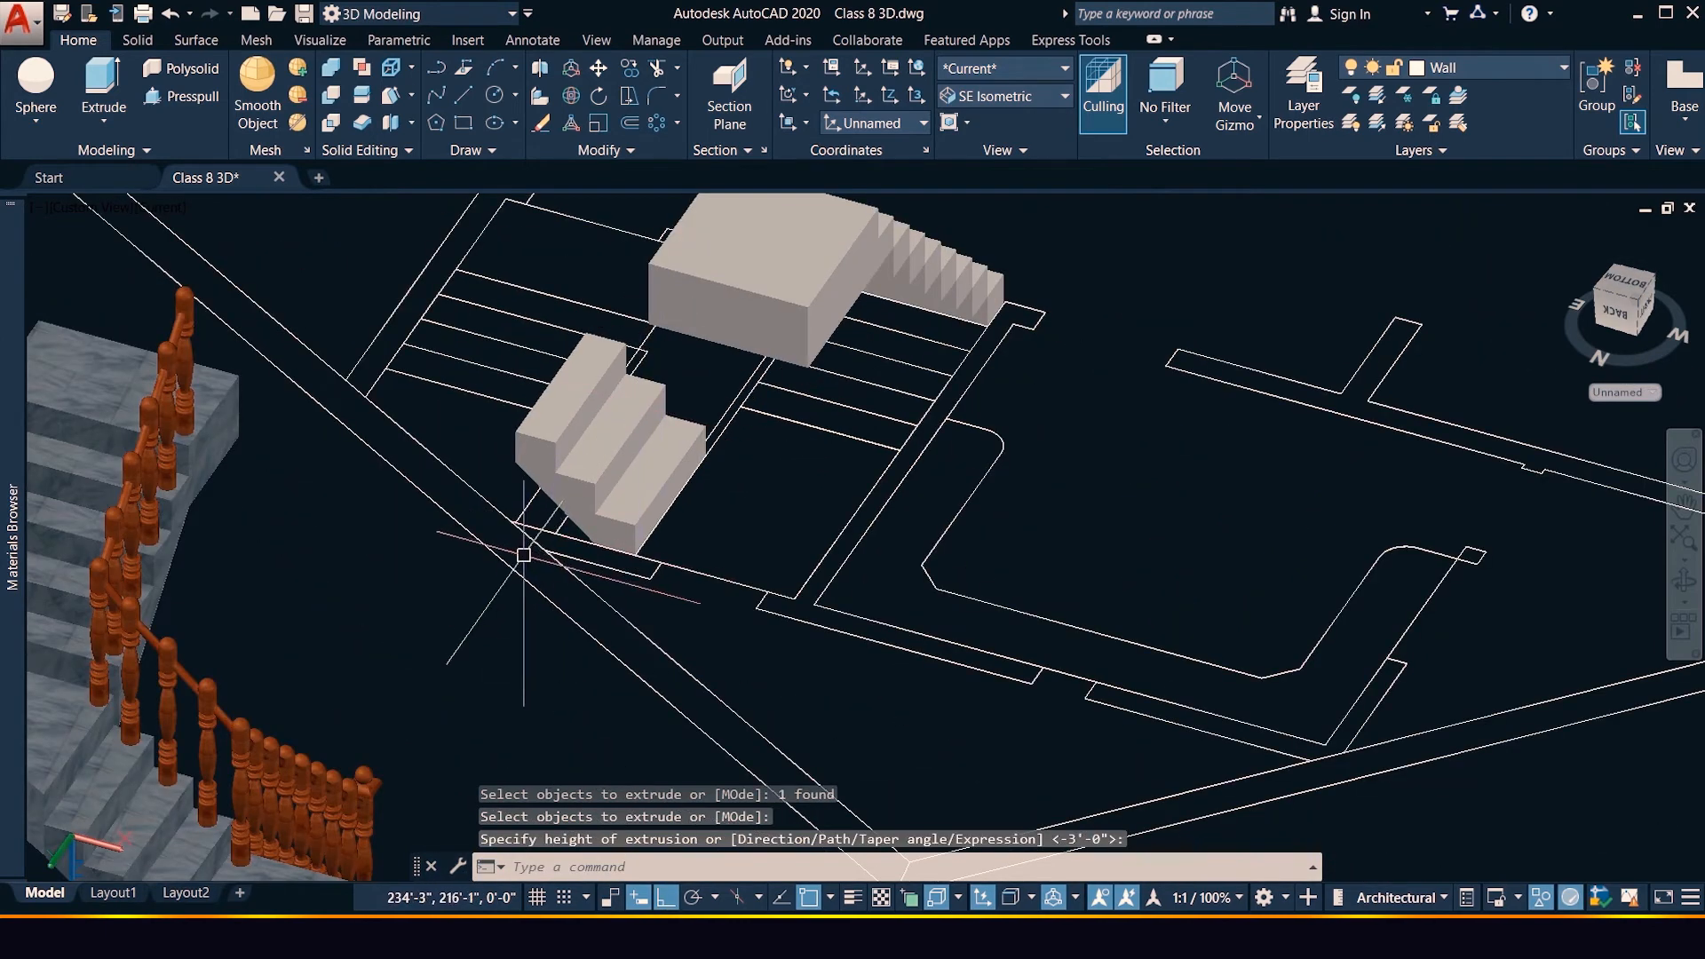
pyautogui.press('Escape')
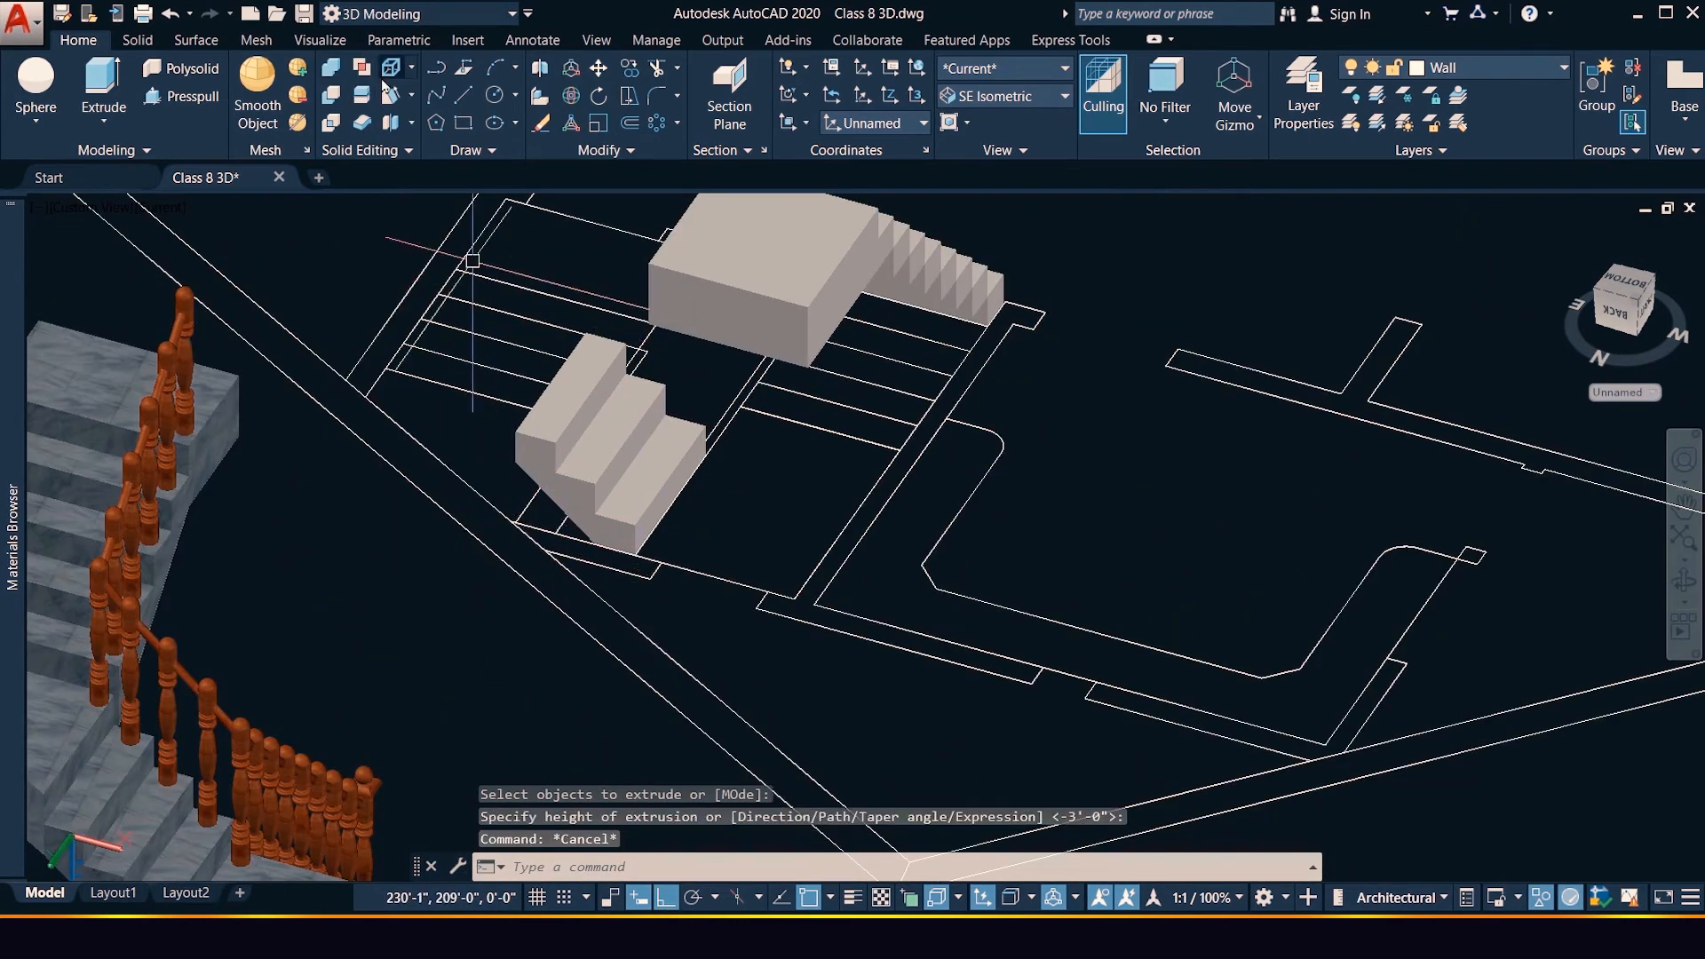
# Union the sloped underside solid with the three step blocks into a single flight
pyautogui.click(334, 71)
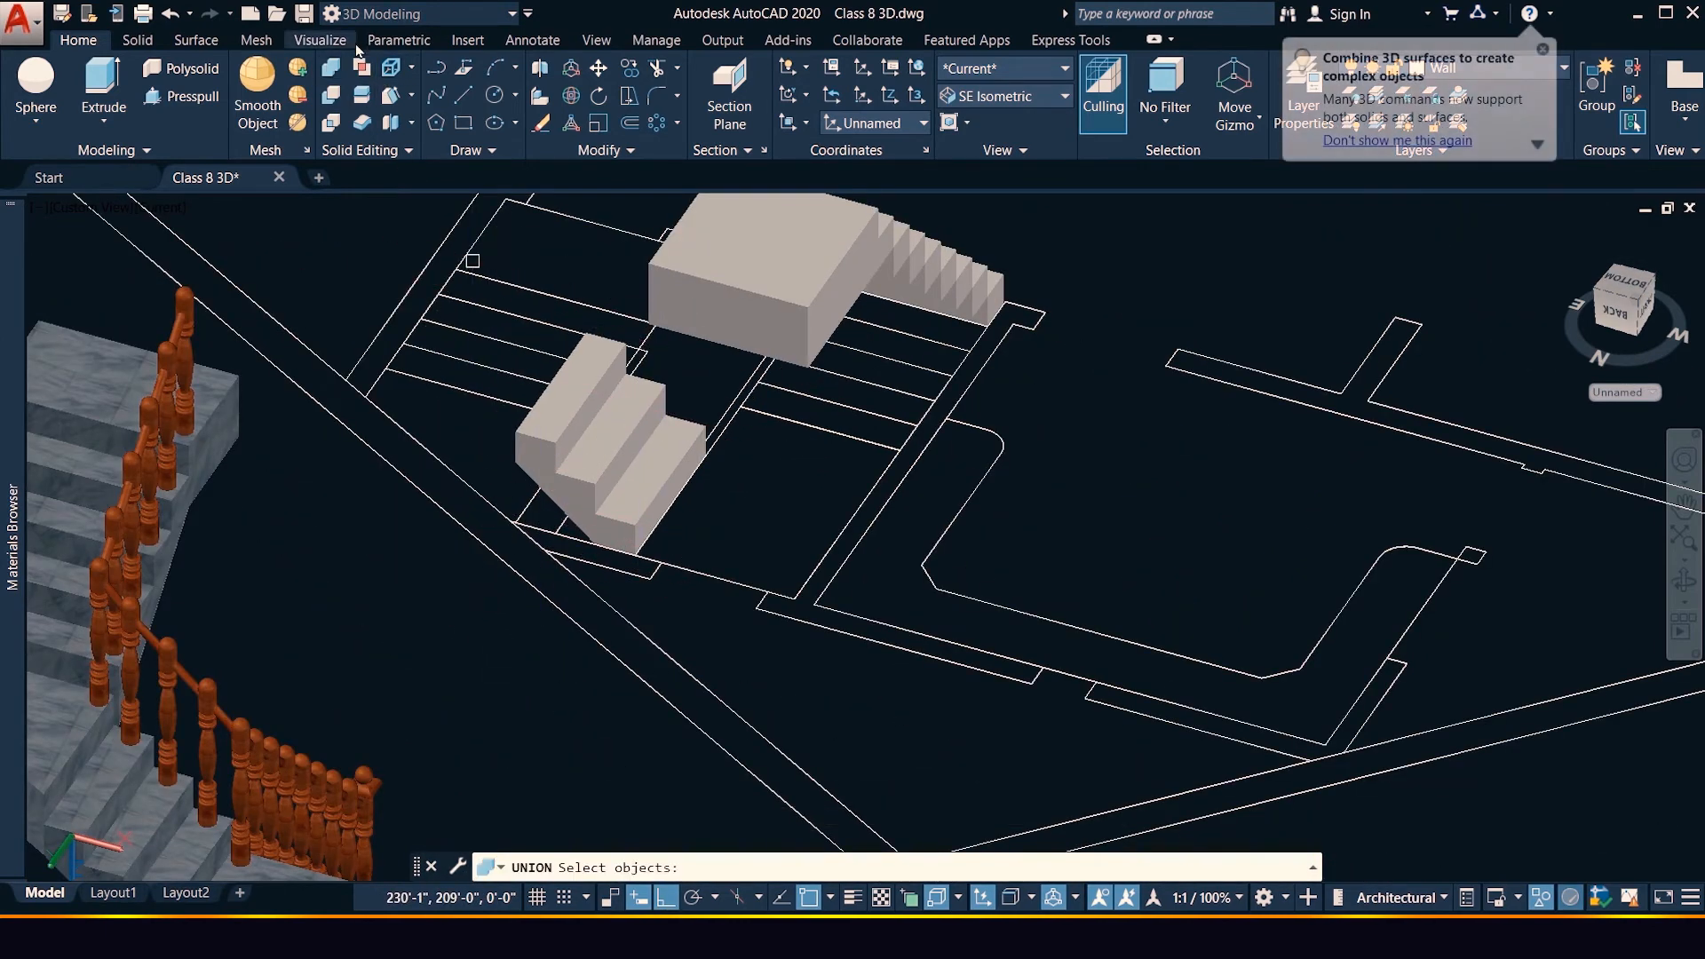
pyautogui.scroll(3, 578, 513)
pyautogui.click(565, 517)
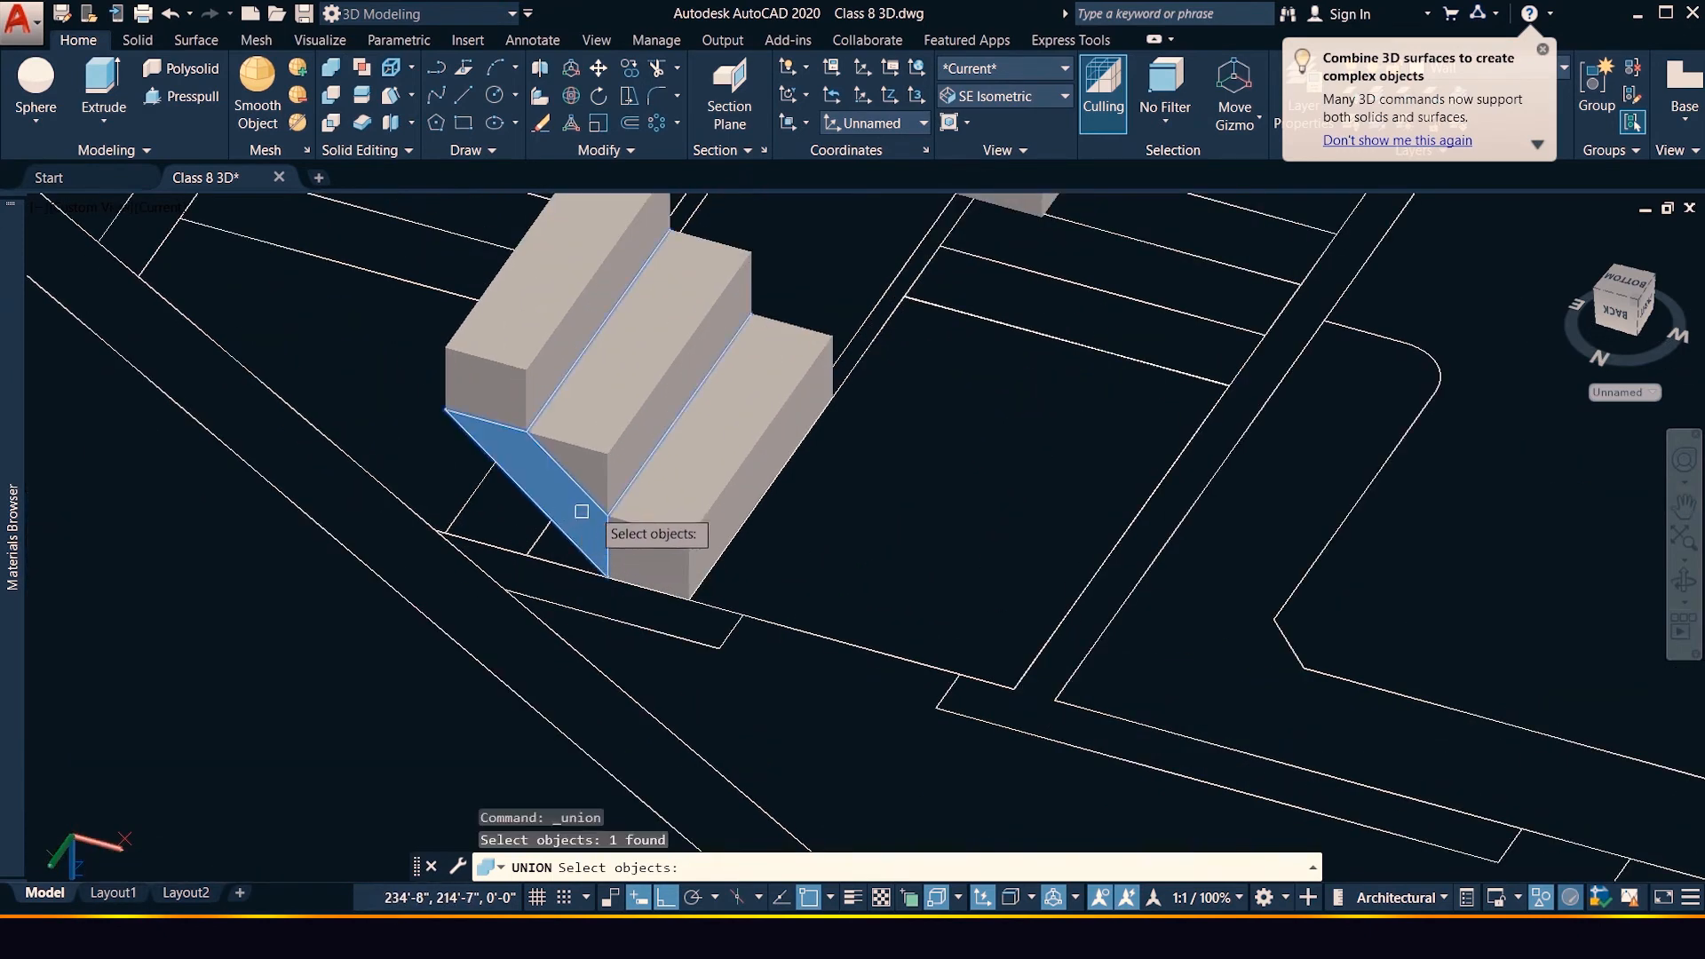
pyautogui.click(626, 497)
pyautogui.click(609, 459)
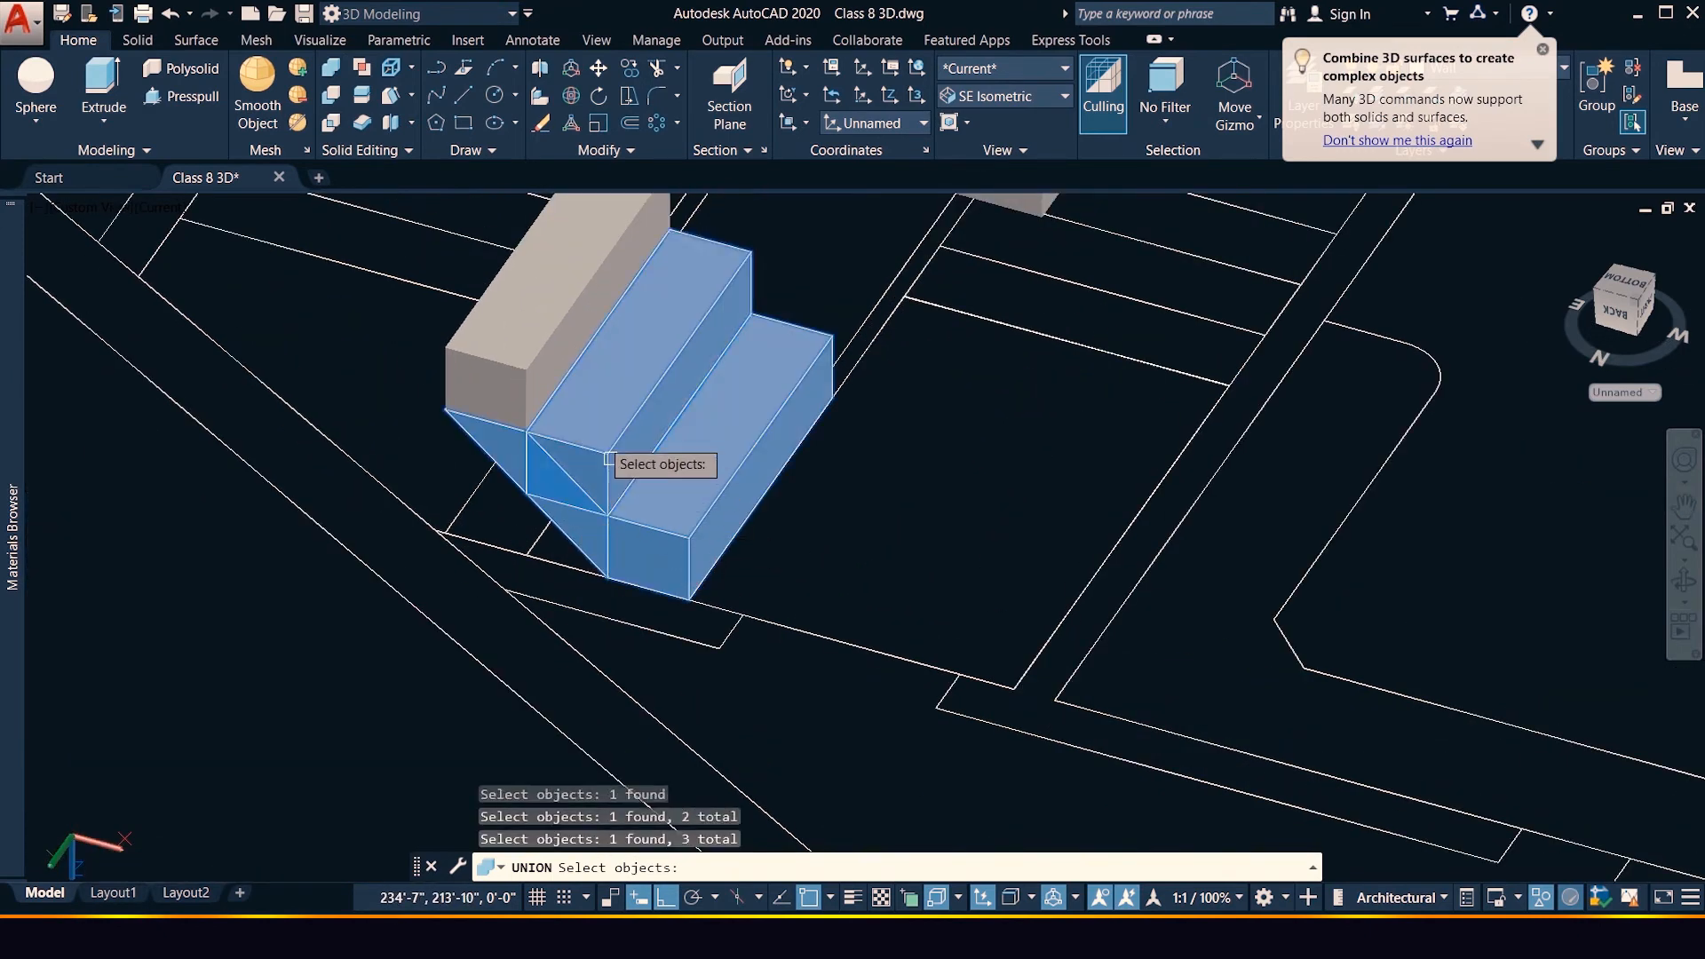
pyautogui.click(562, 373)
pyautogui.press('Return')
pyautogui.scroll(-5, 651, 349)
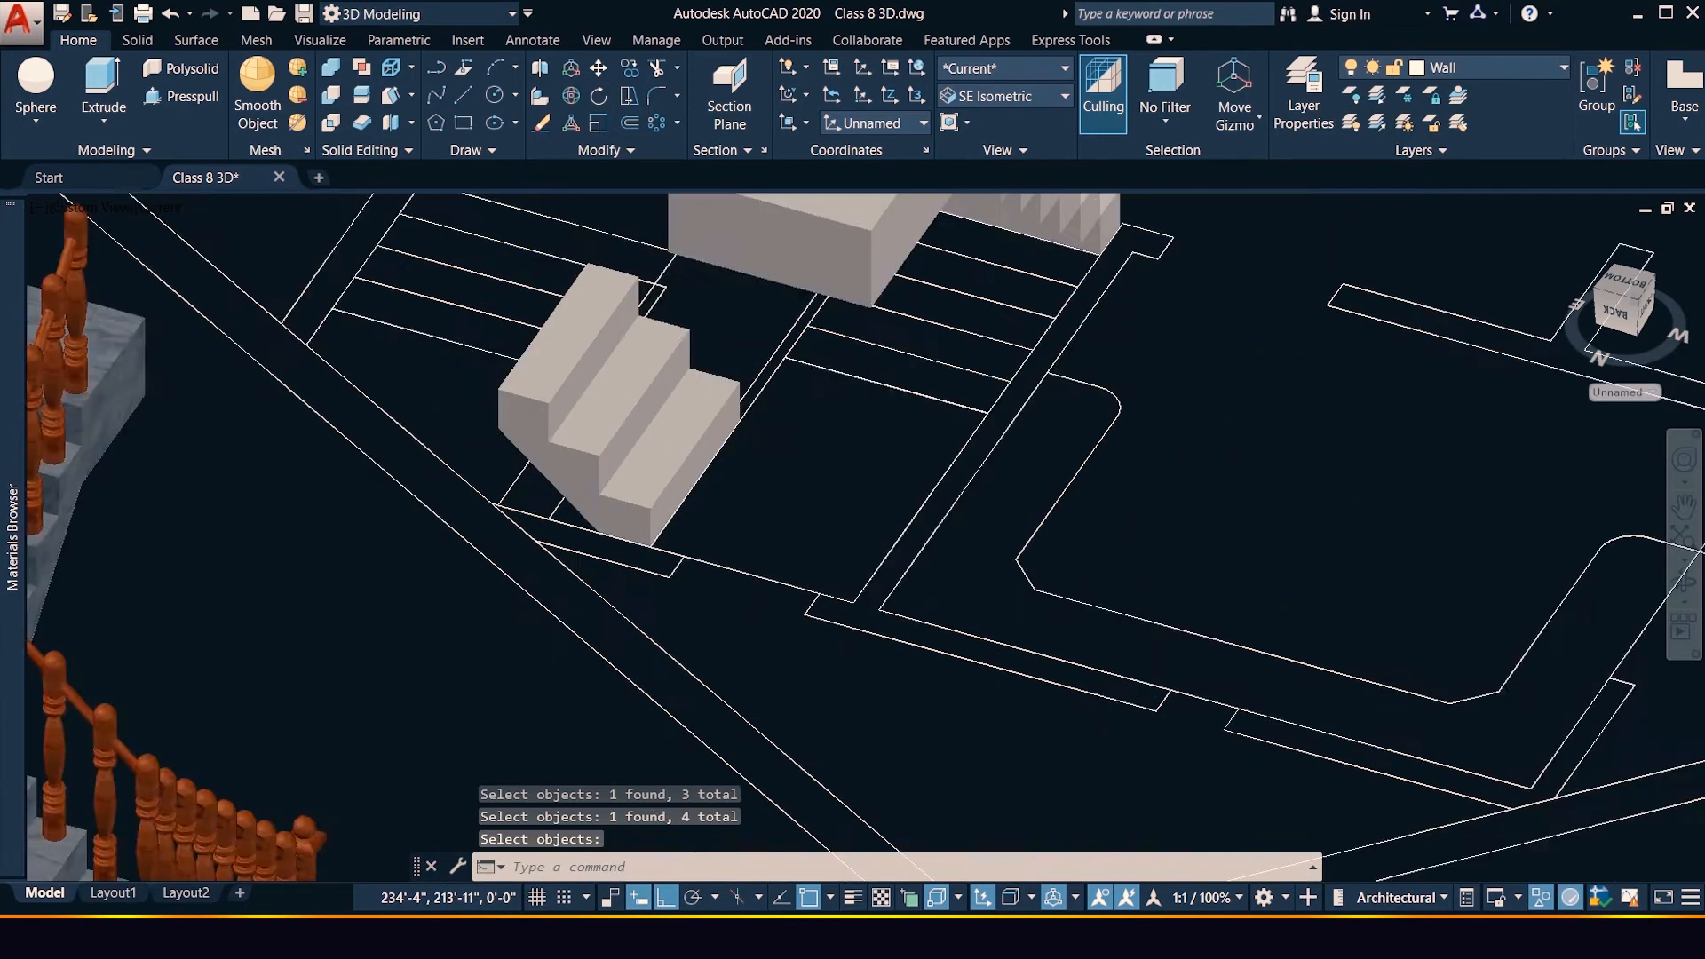
# Move the three-step flight from its lower outer corner up onto the matching corner at the top of the landing
pyautogui.click(635, 453)
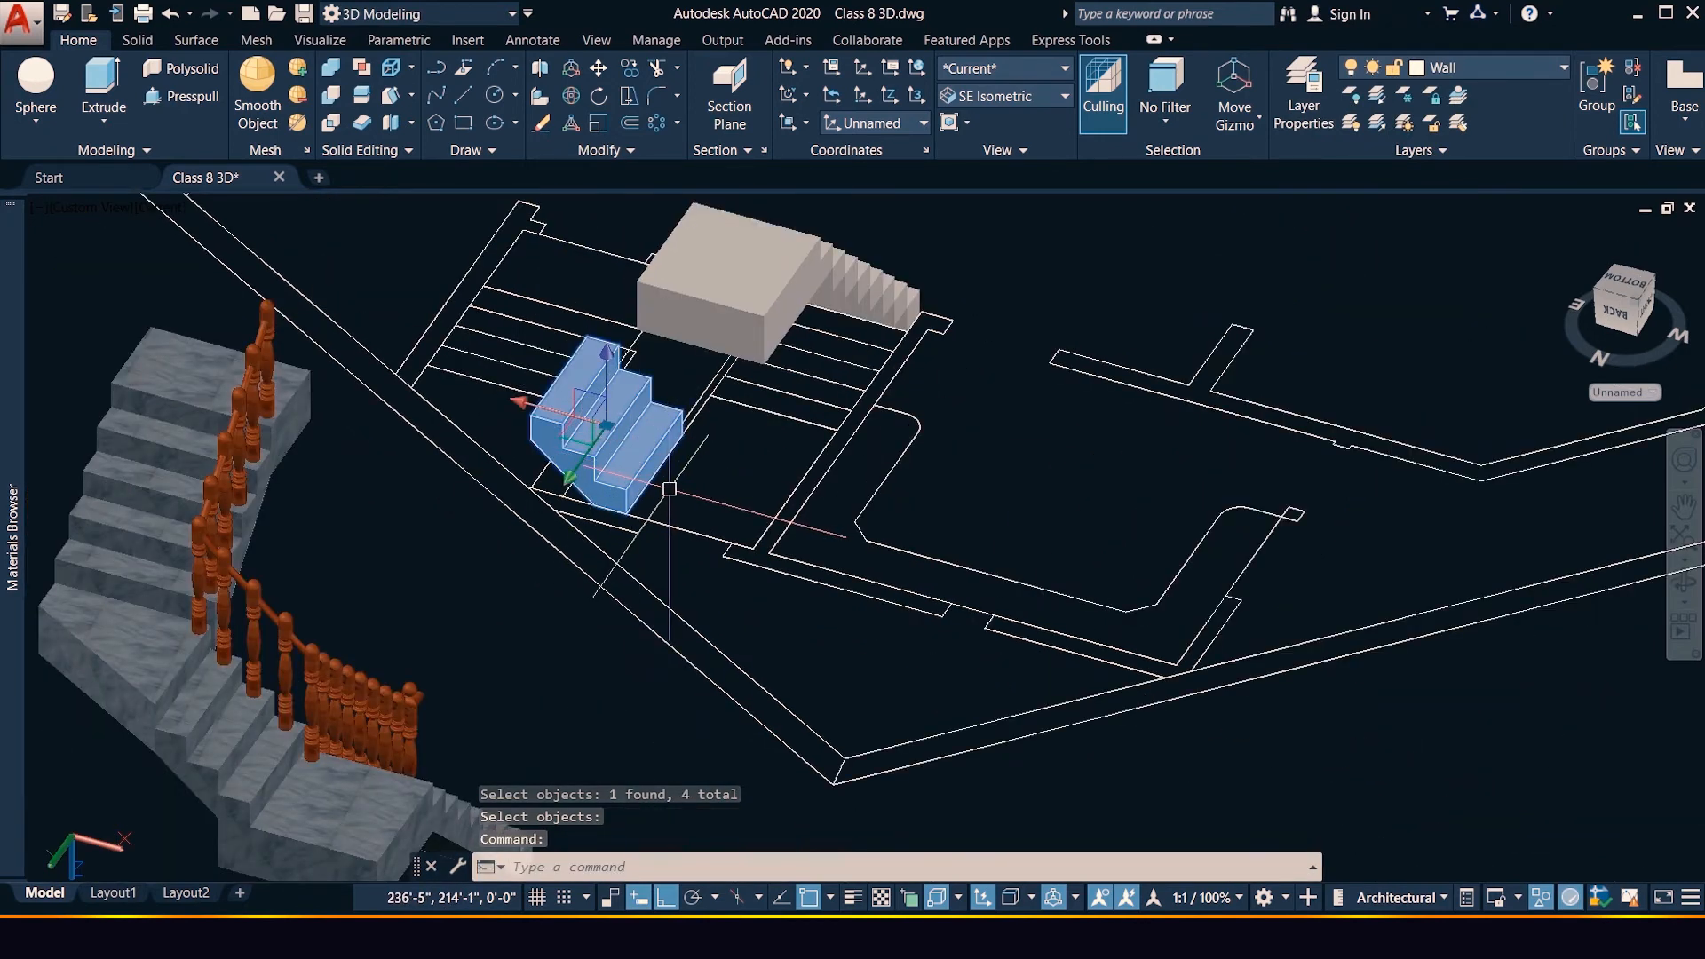
pyautogui.write('m')
pyautogui.press('Return')
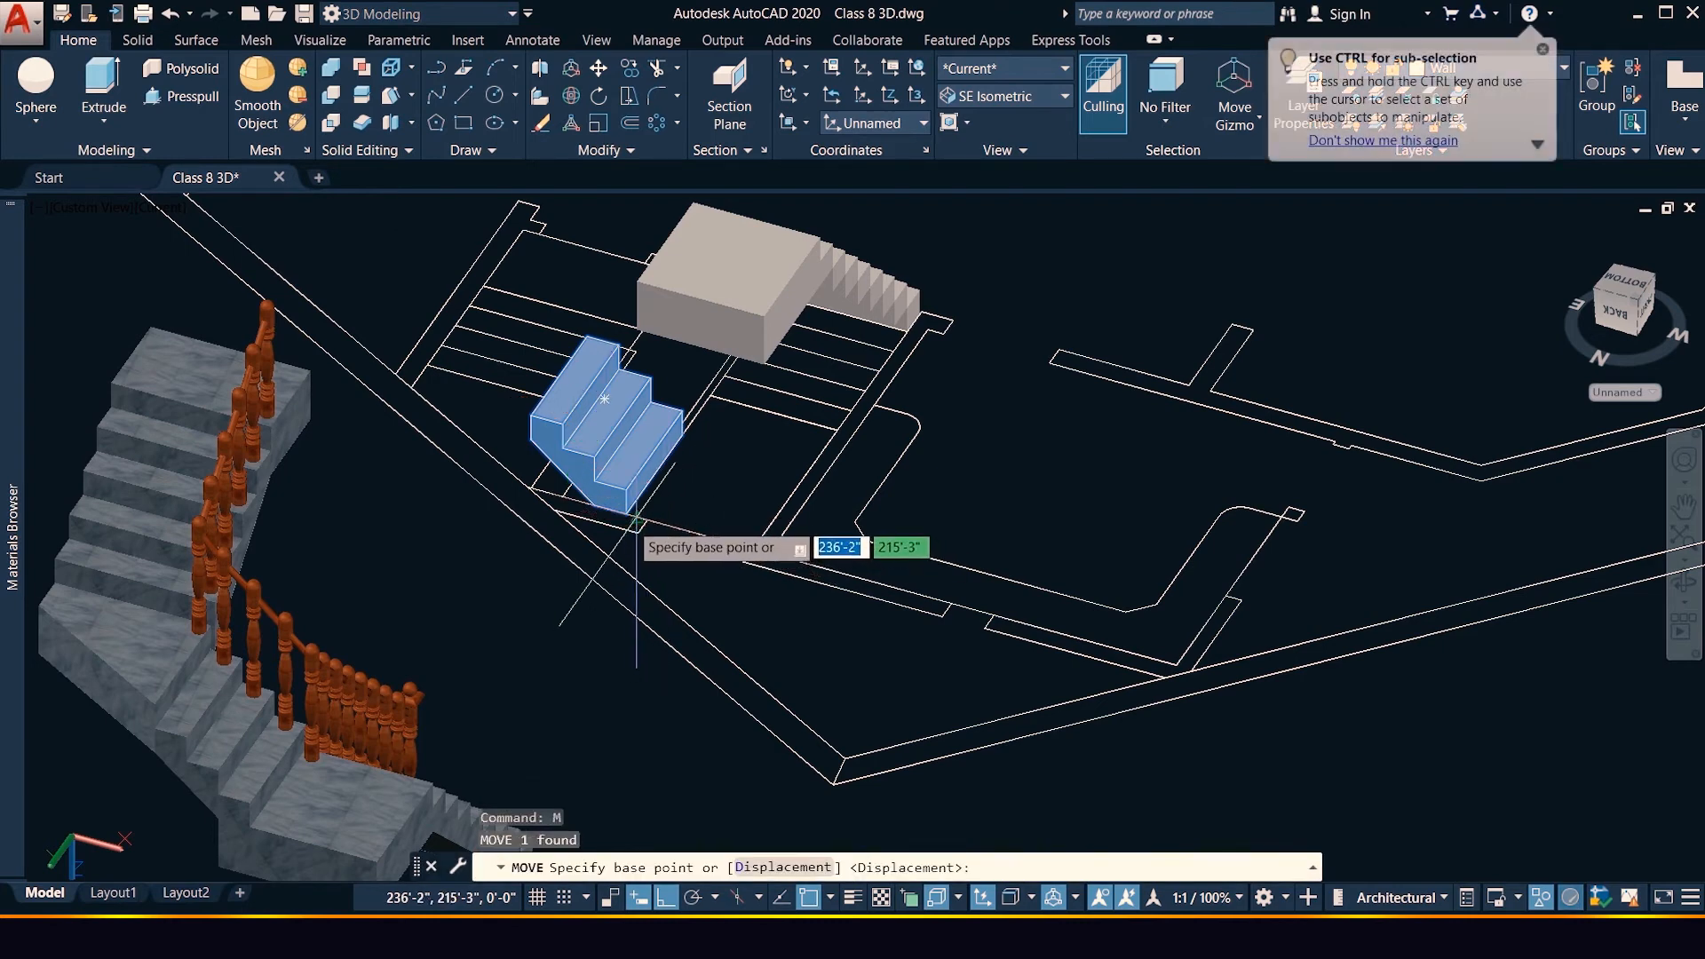
pyautogui.click(629, 513)
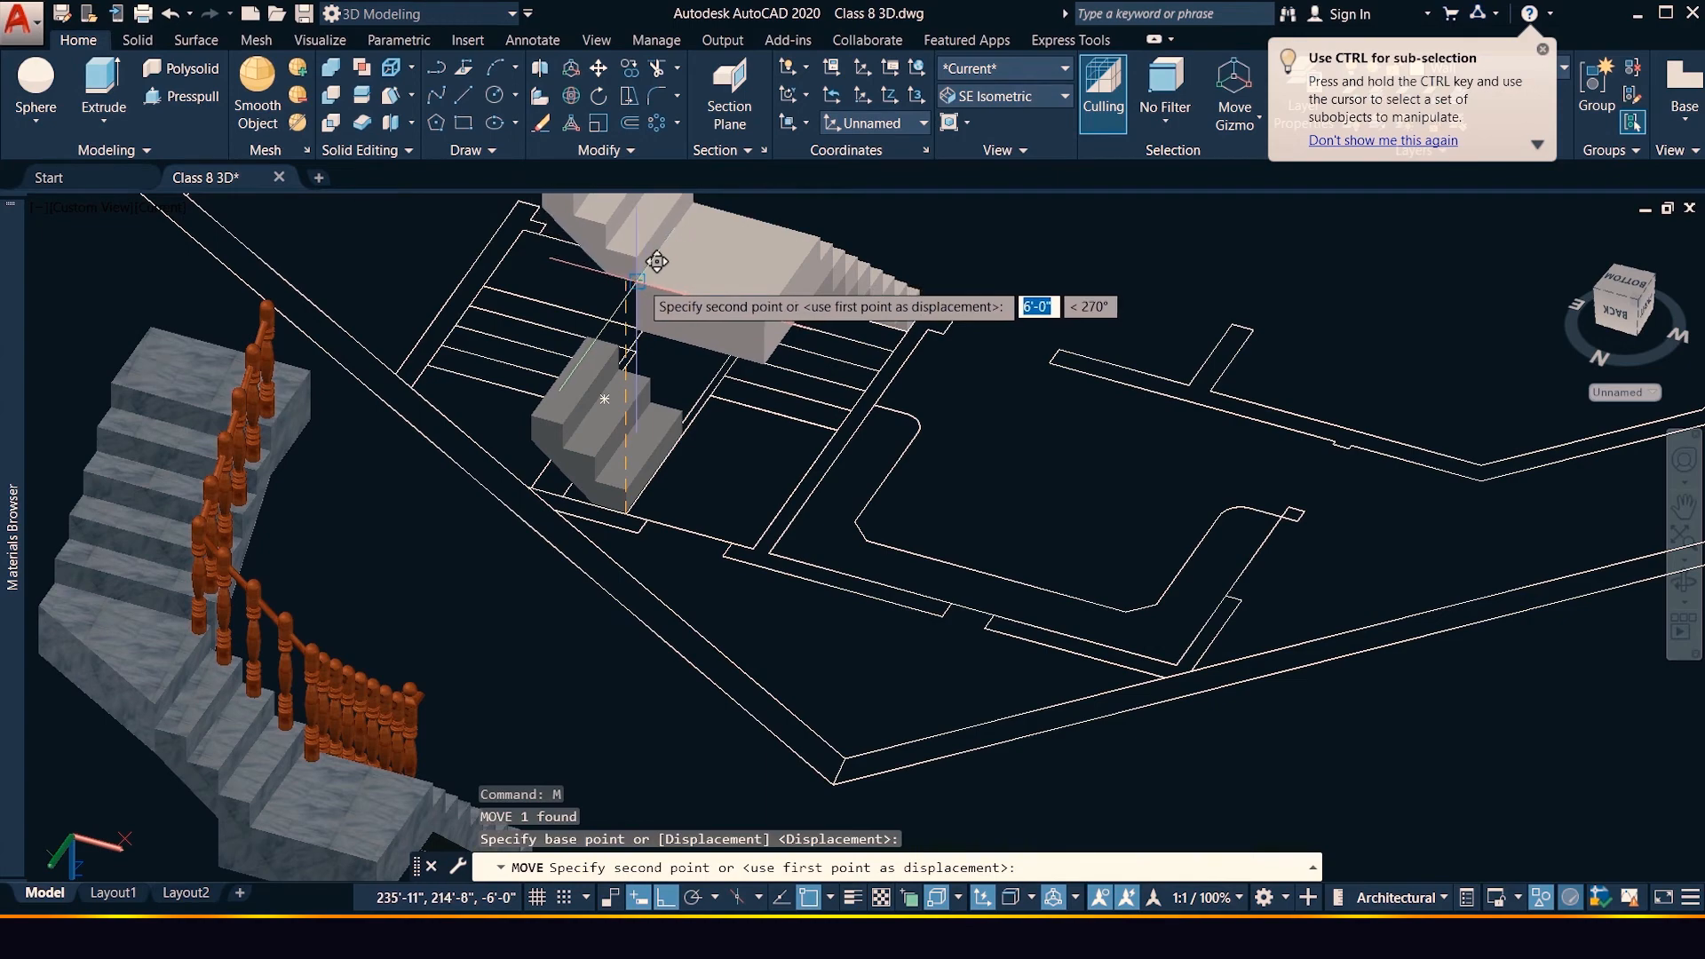
pyautogui.click(657, 261)
pyautogui.scroll(-3, 736, 275)
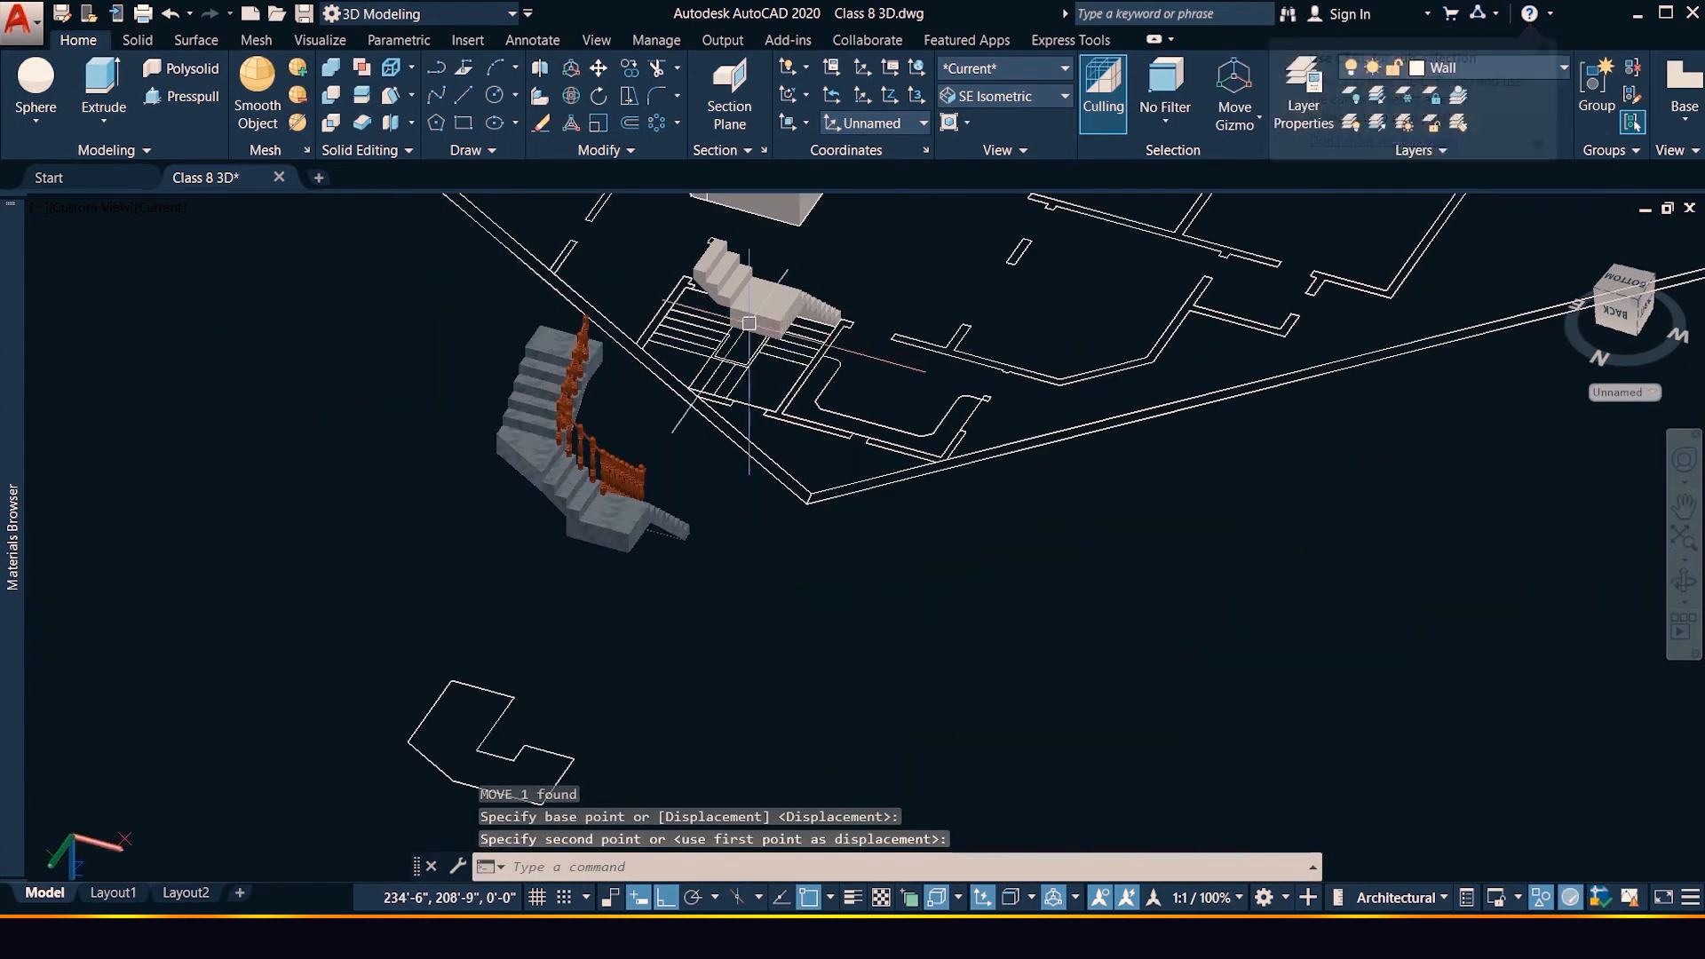
# Draw a triangular polyline on the side face, filling the gap between the flight's sloped underside and the landing edge
pyautogui.scroll(3, 755, 285)
pyautogui.scroll(2, 712, 316)
pyautogui.scroll(-1, 712, 316)
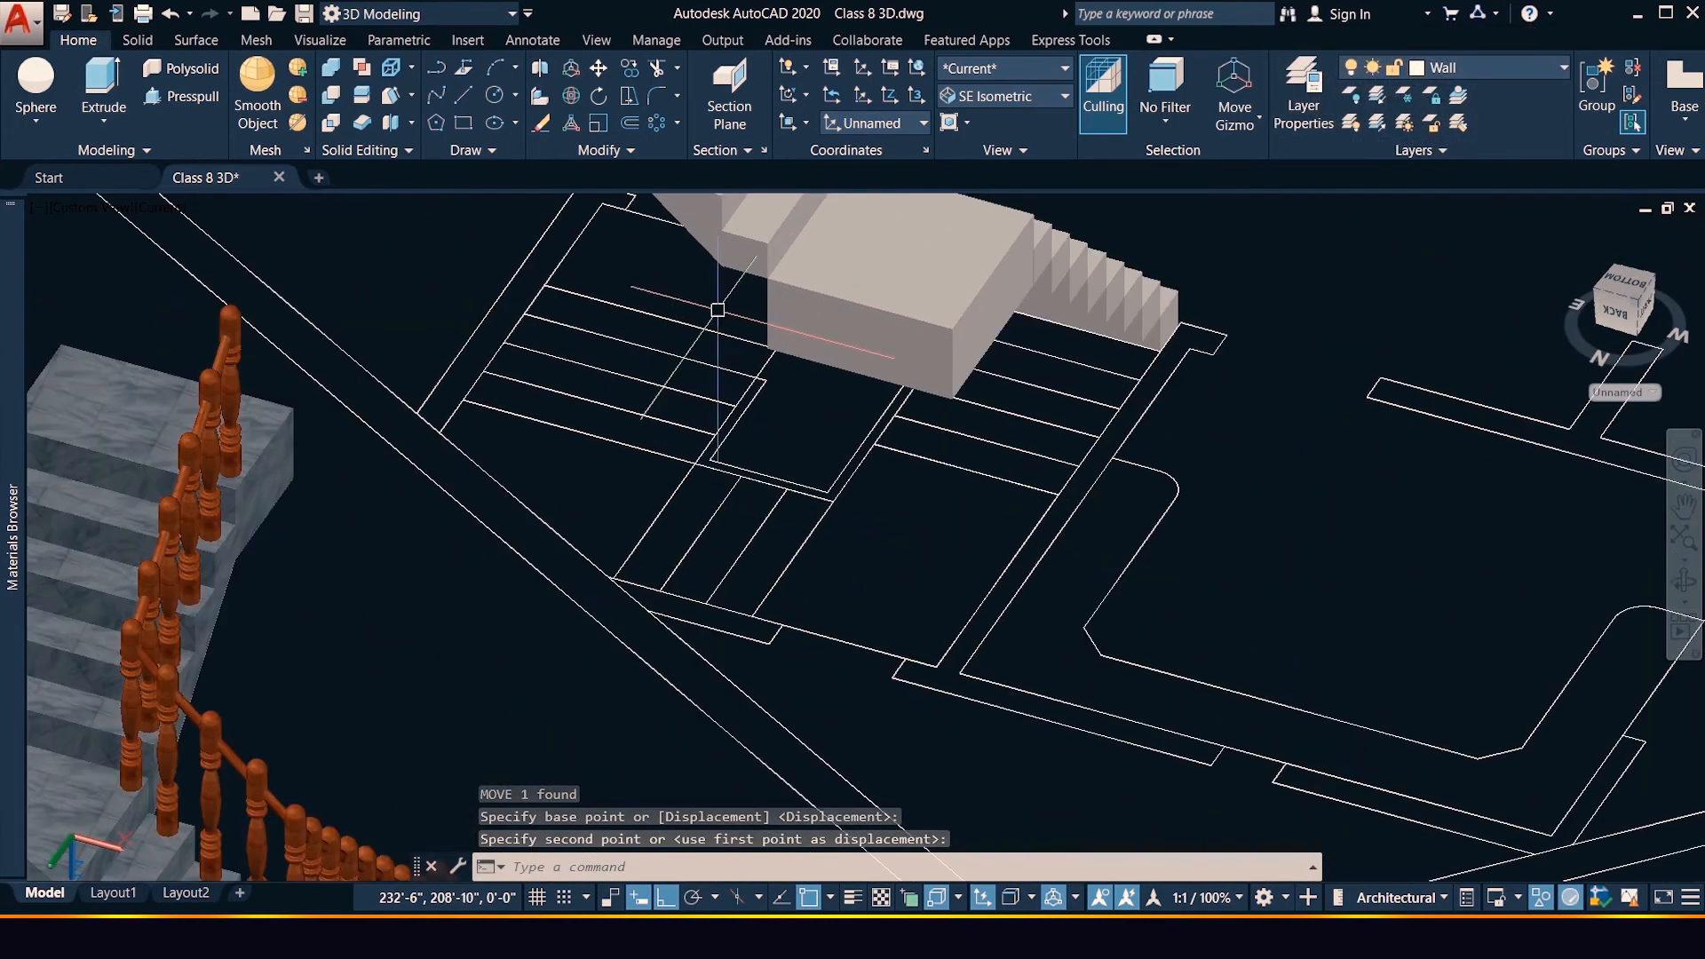
pyautogui.scroll(2, 732, 260)
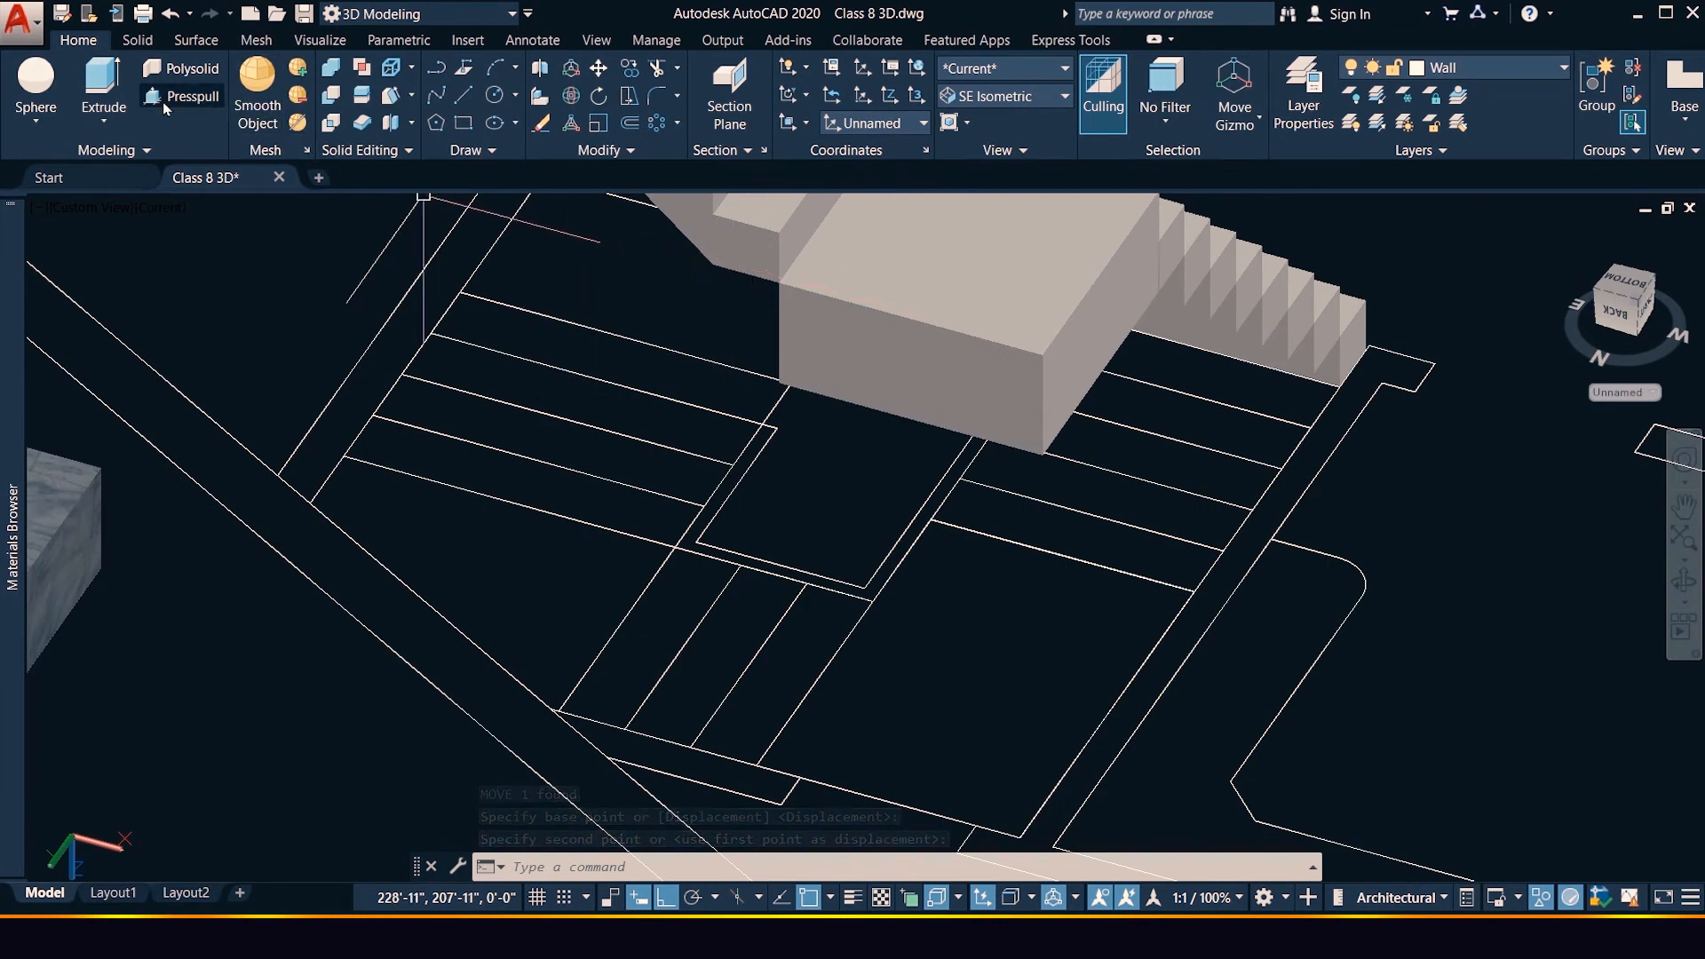
pyautogui.click(436, 68)
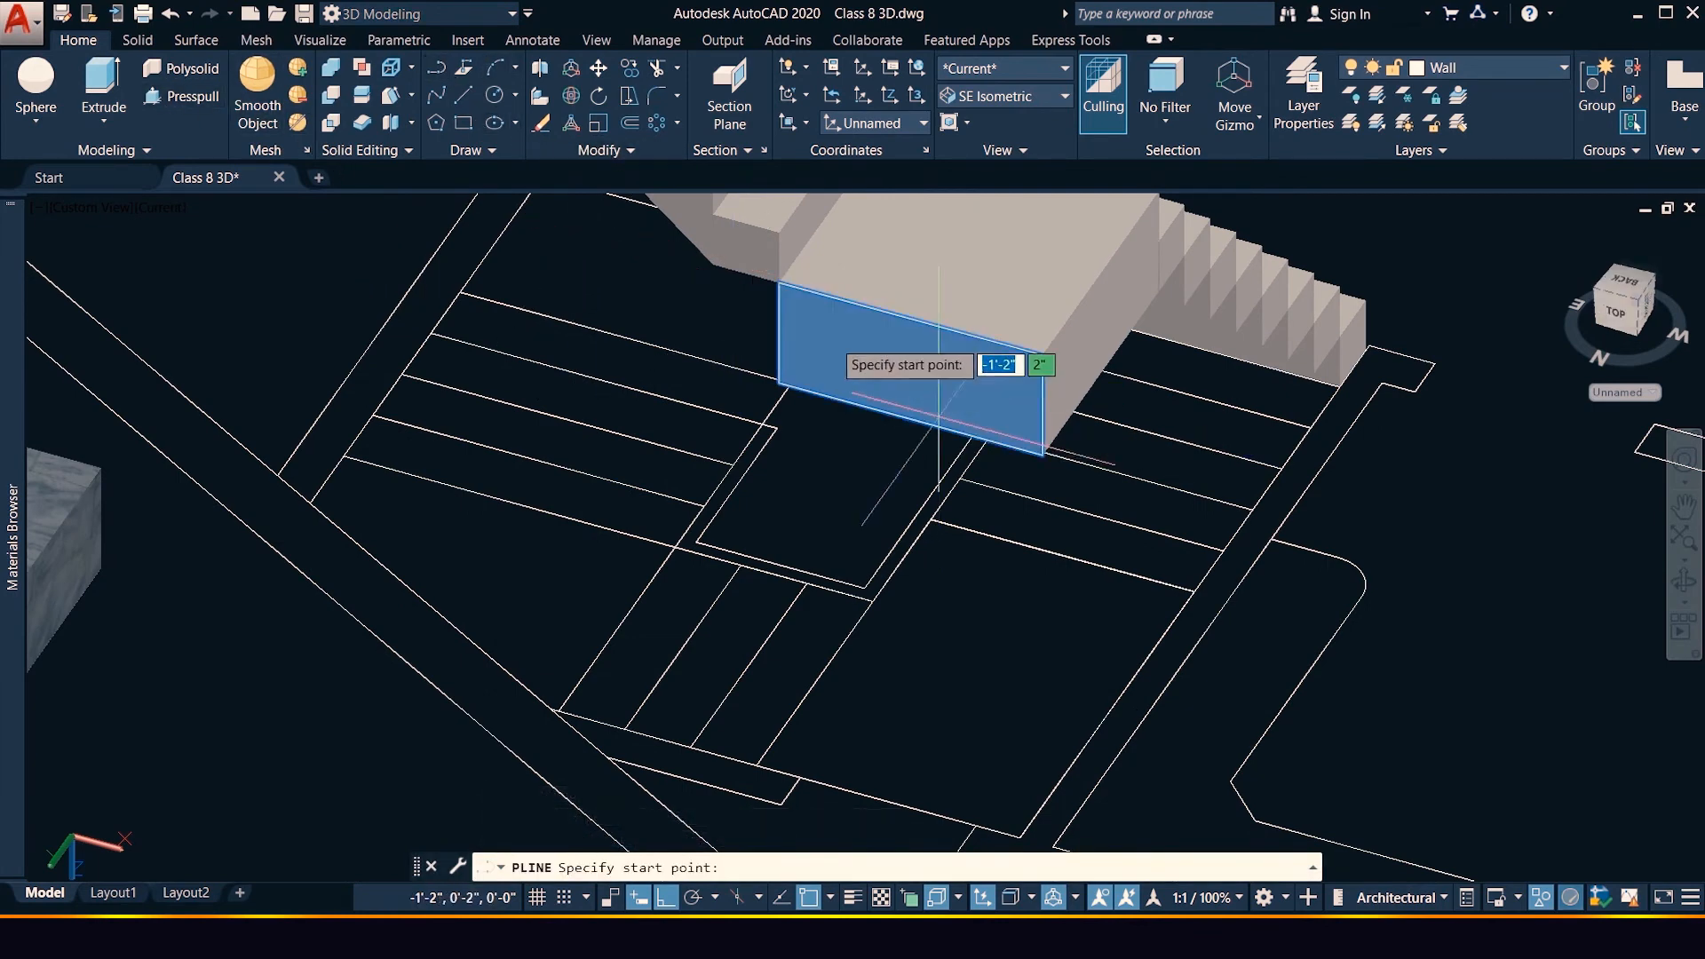
pyautogui.click(779, 283)
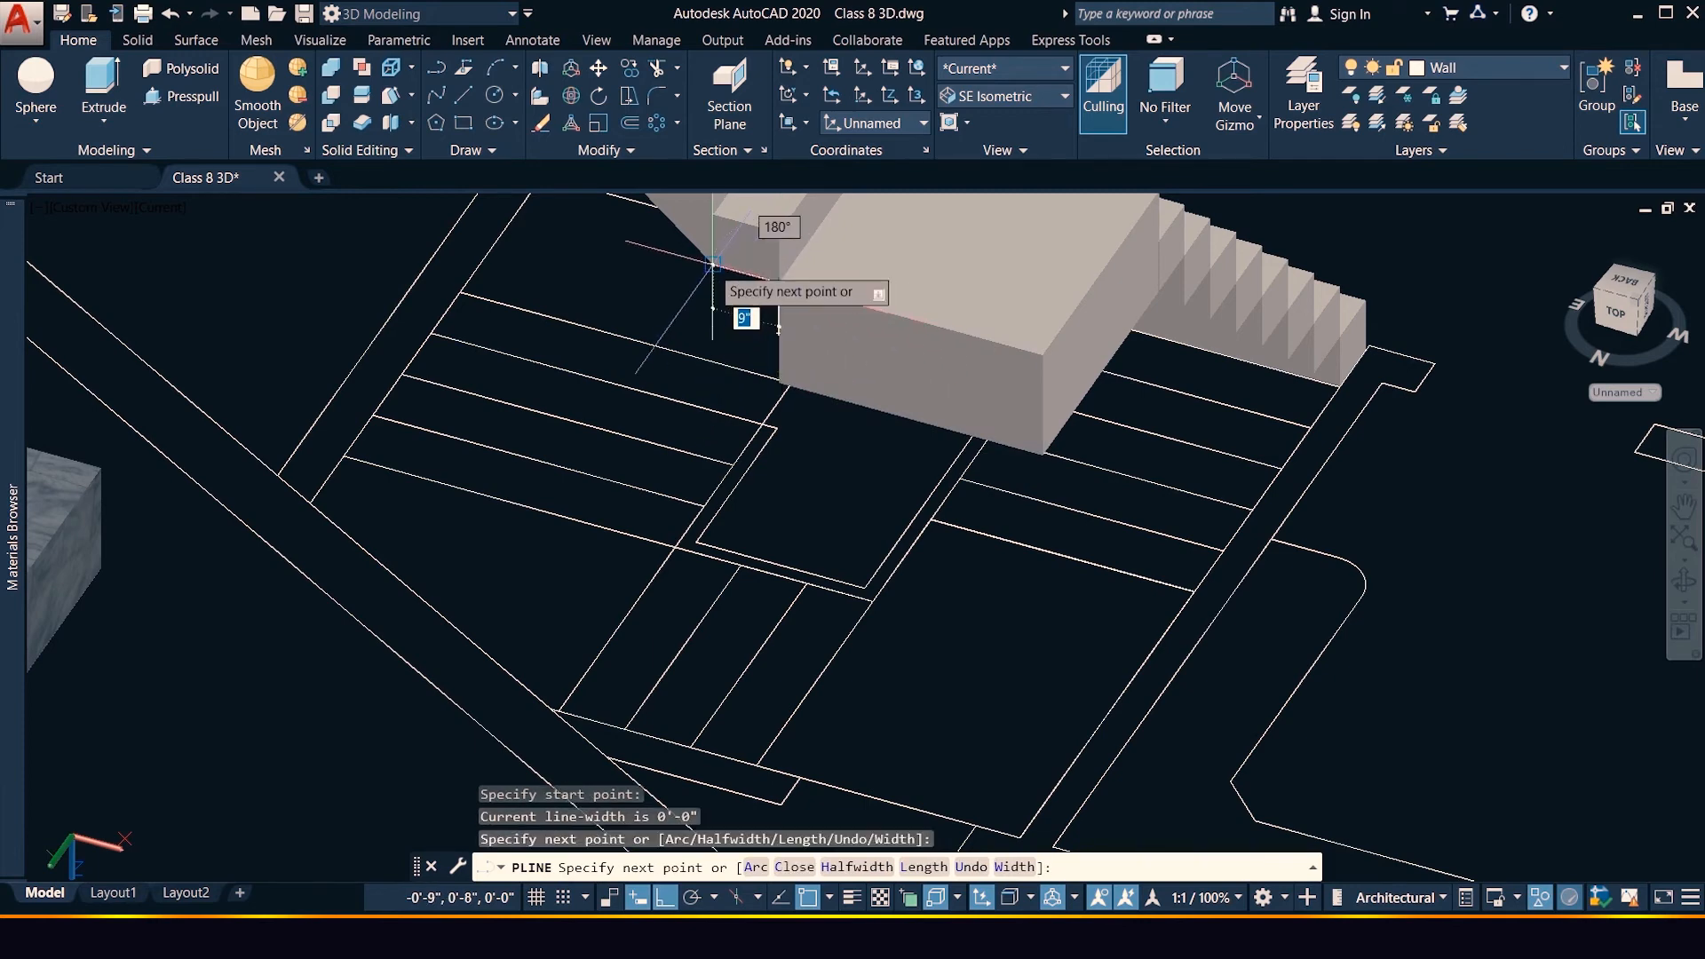
pyautogui.click(714, 263)
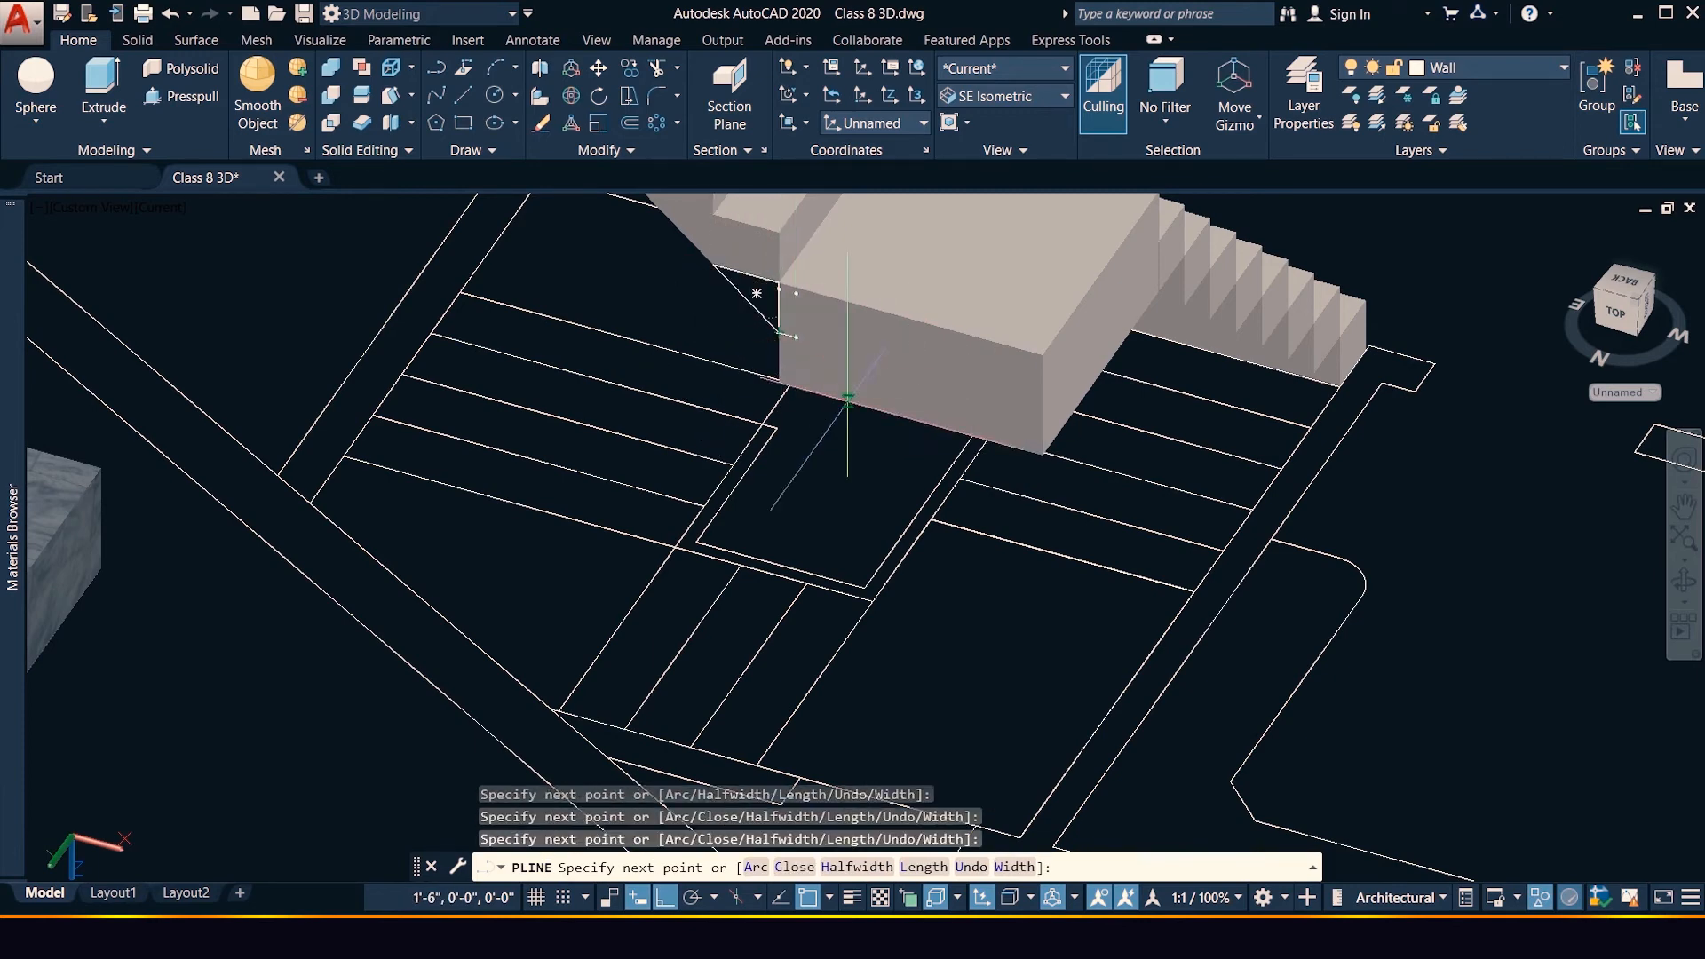
pyautogui.press('Escape')
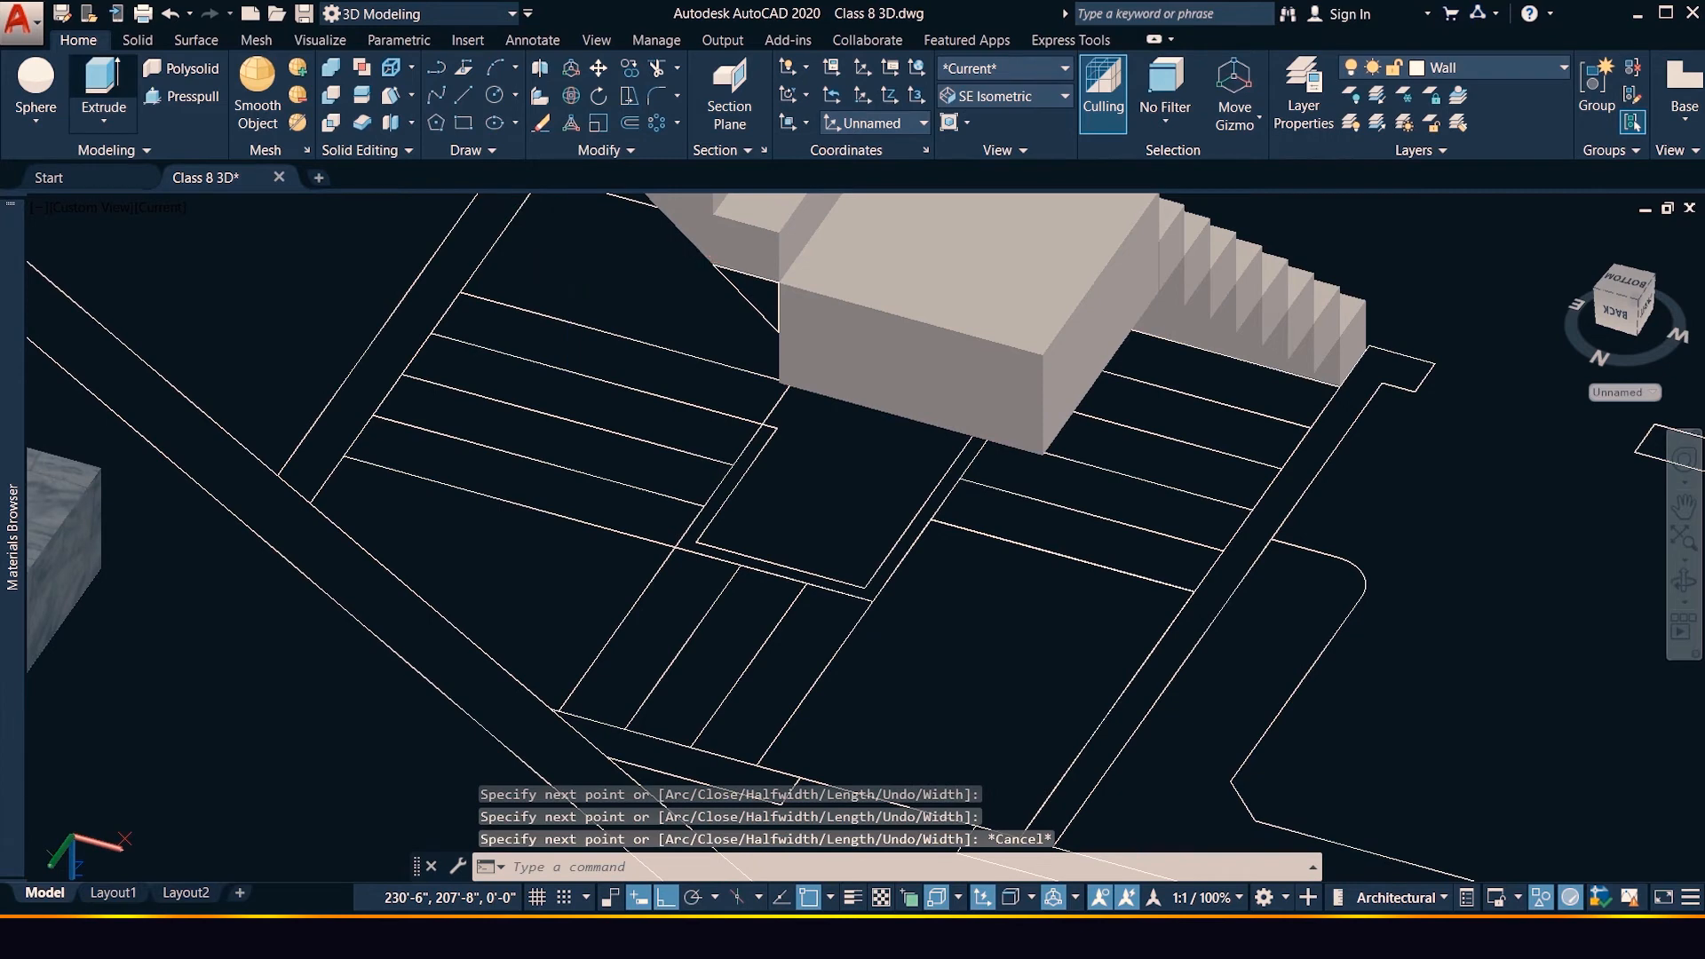
# Extrude the triangular gap profile 36 inches across the width of the flight
pyautogui.write('ext')
pyautogui.press('Return')
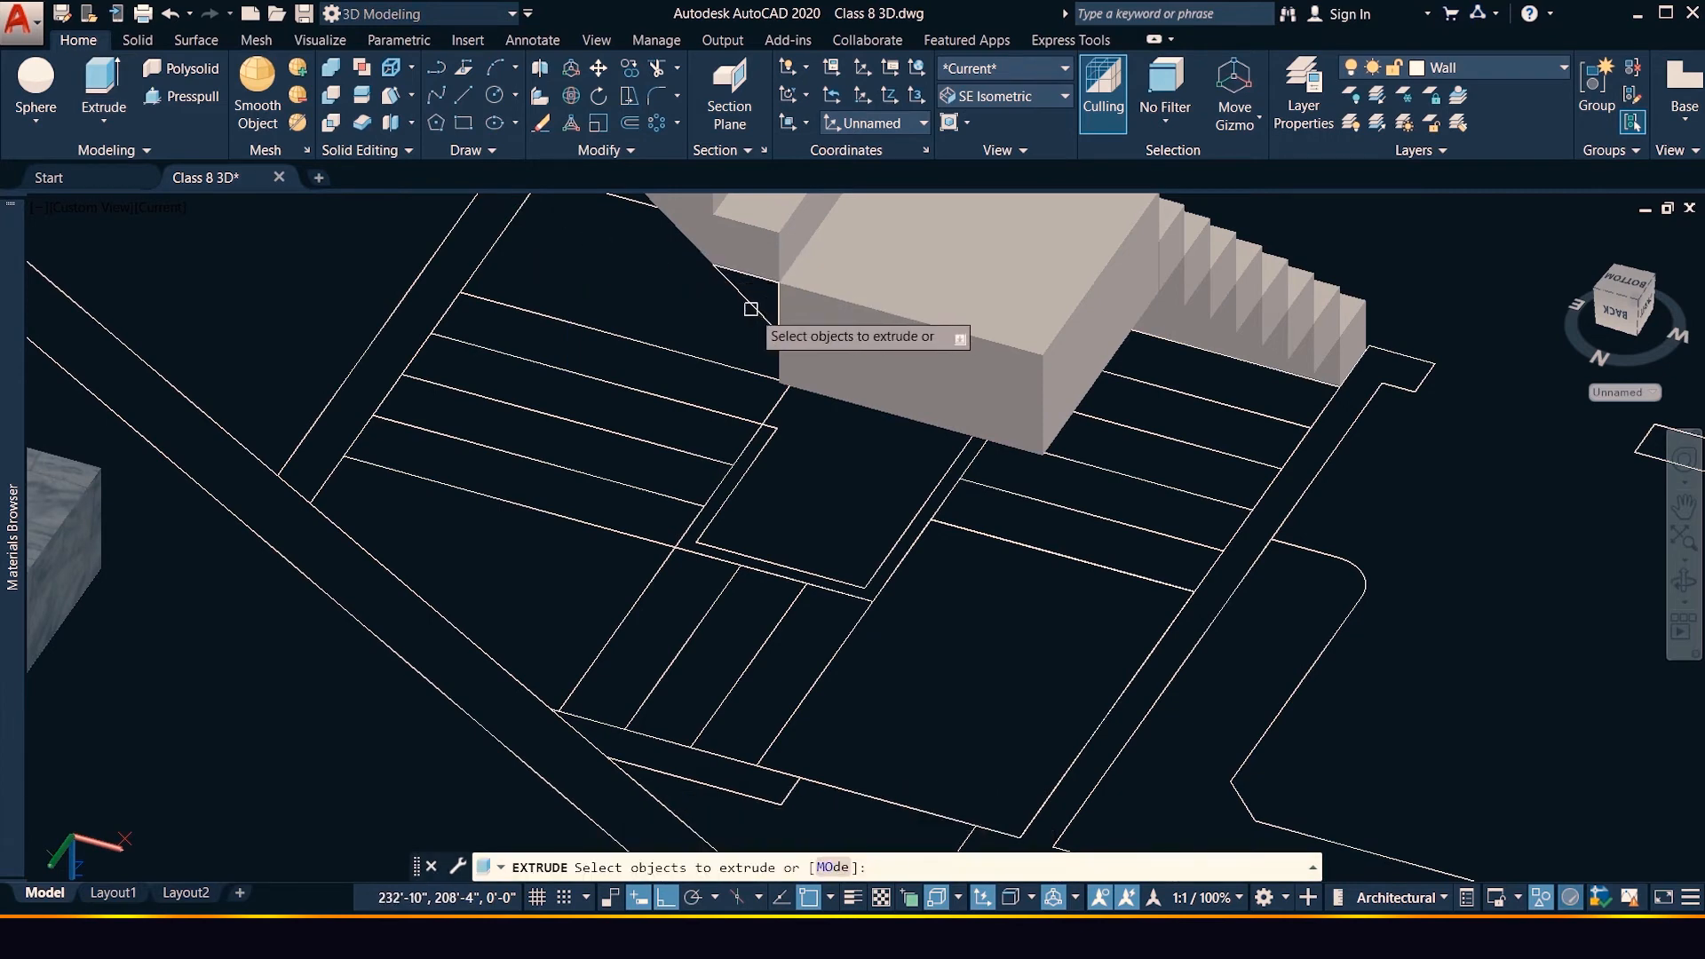
pyautogui.click(751, 309)
pyautogui.press('Return')
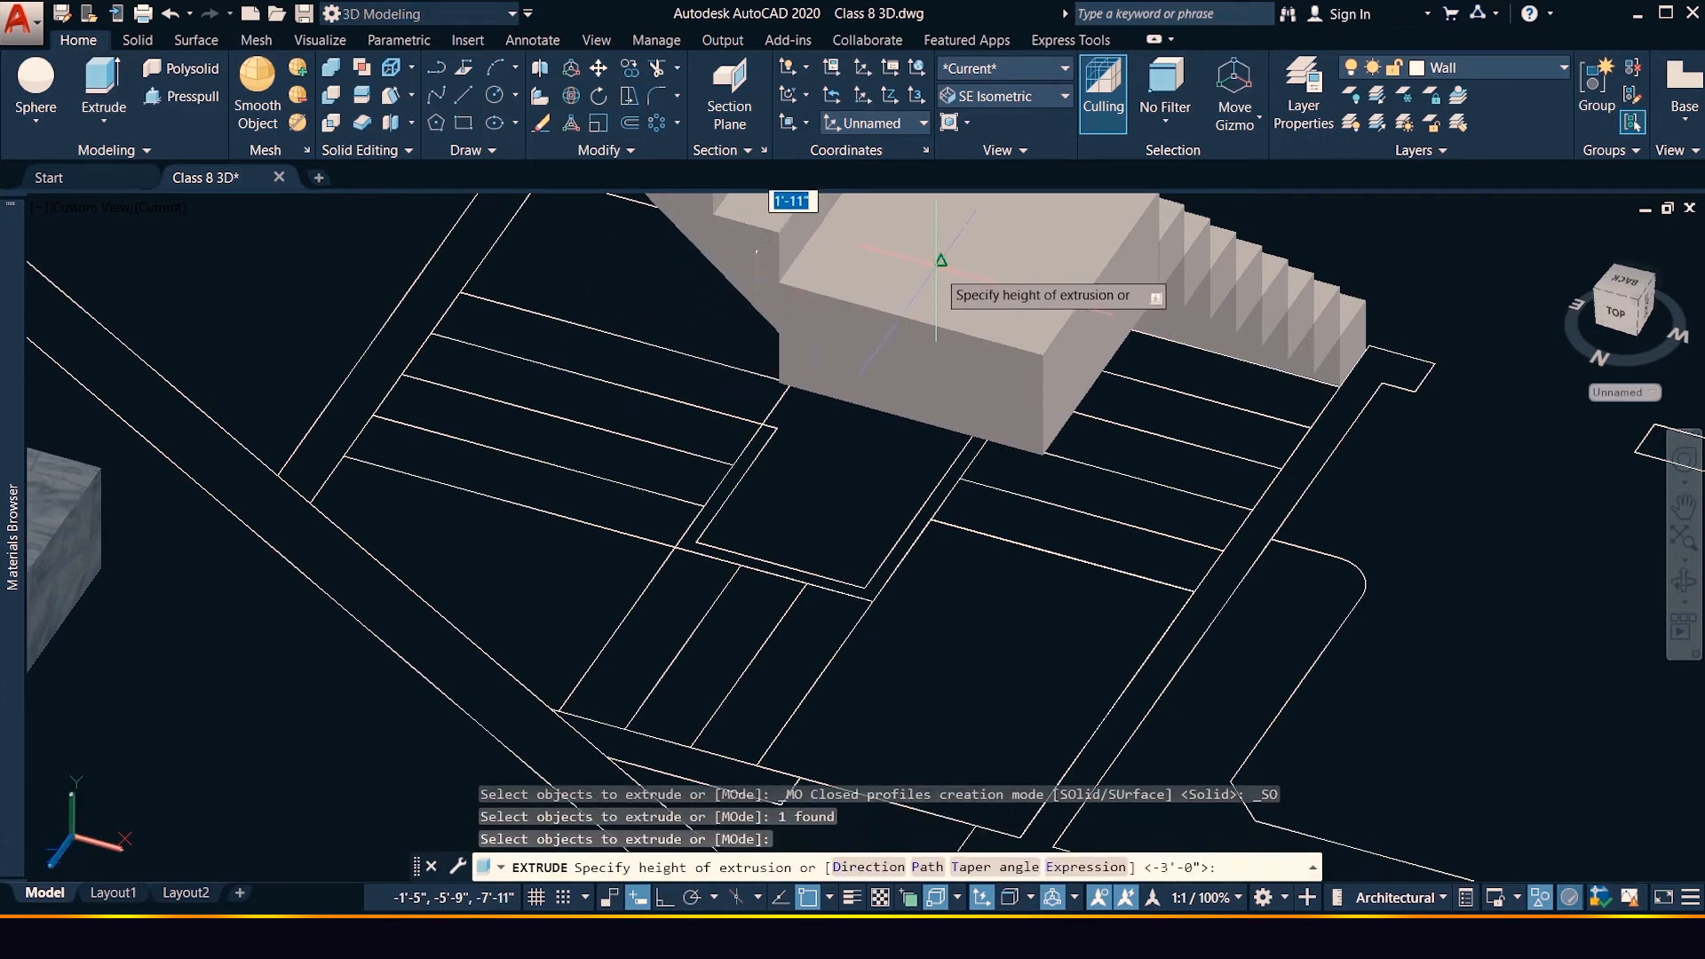
pyautogui.write('36')
pyautogui.press('Return')
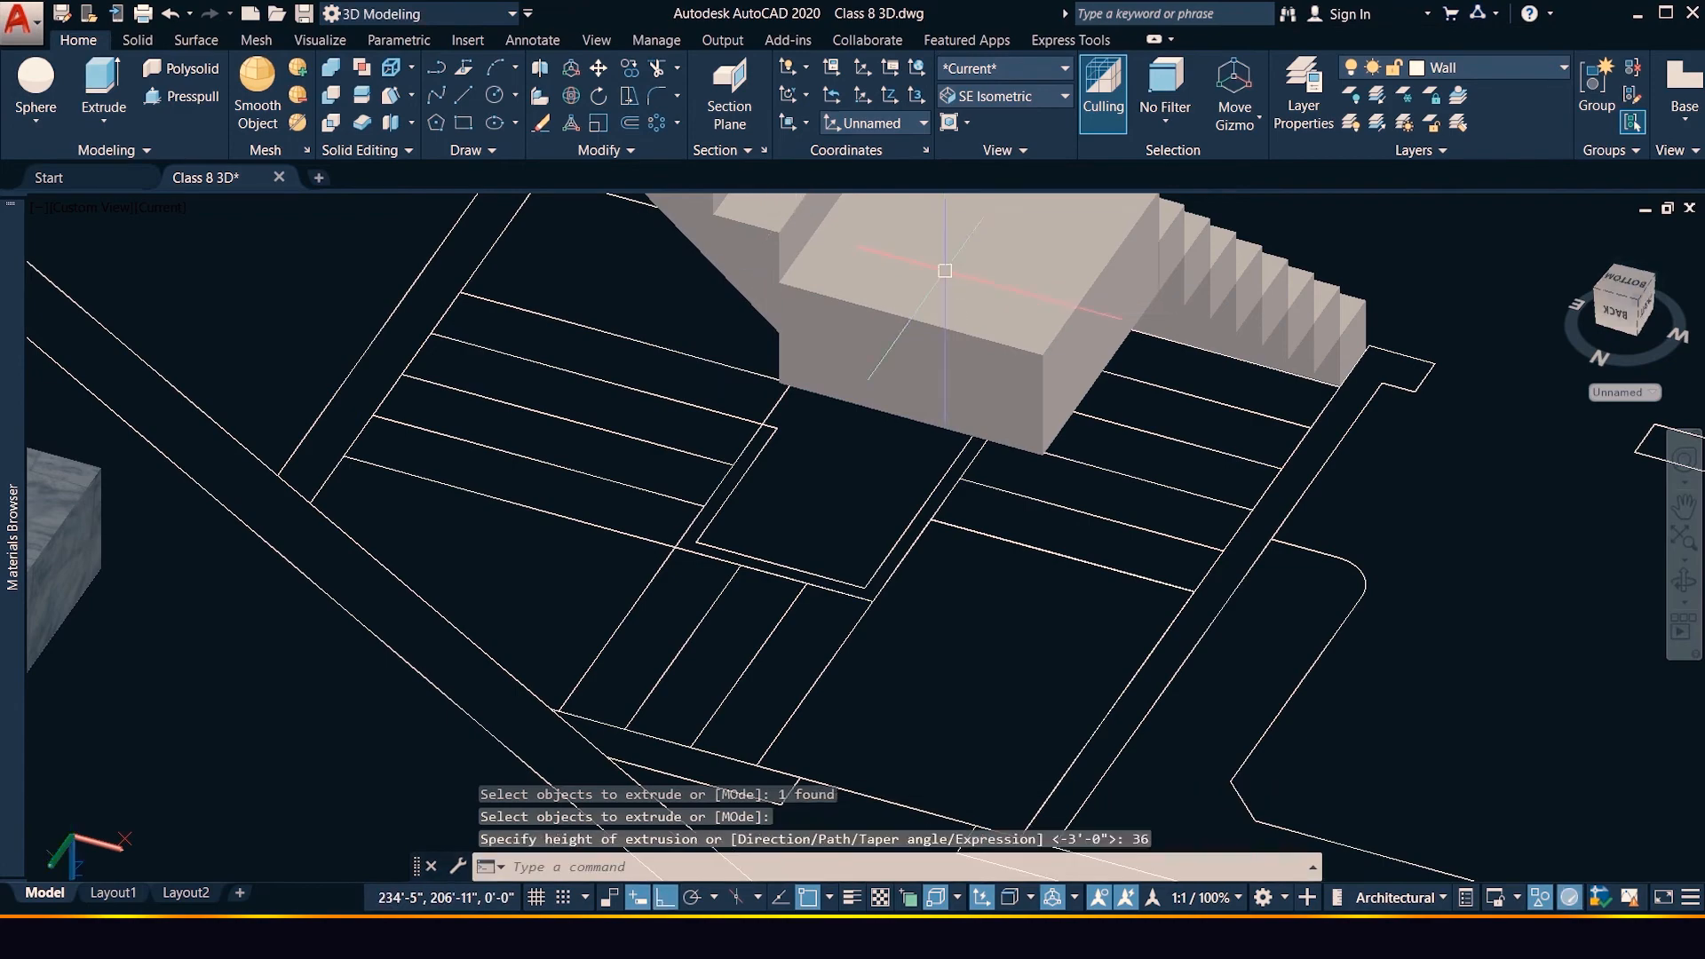
# Examine the new landing and upper flight against the house and the finished railed staircase from several viewpoints
pyautogui.keyDown('shift'); pyautogui.moveTo(946, 280); pyautogui.dragTo(956, 271, button='middle'); pyautogui.keyUp('shift')
pyautogui.scroll(-2, 954, 267)
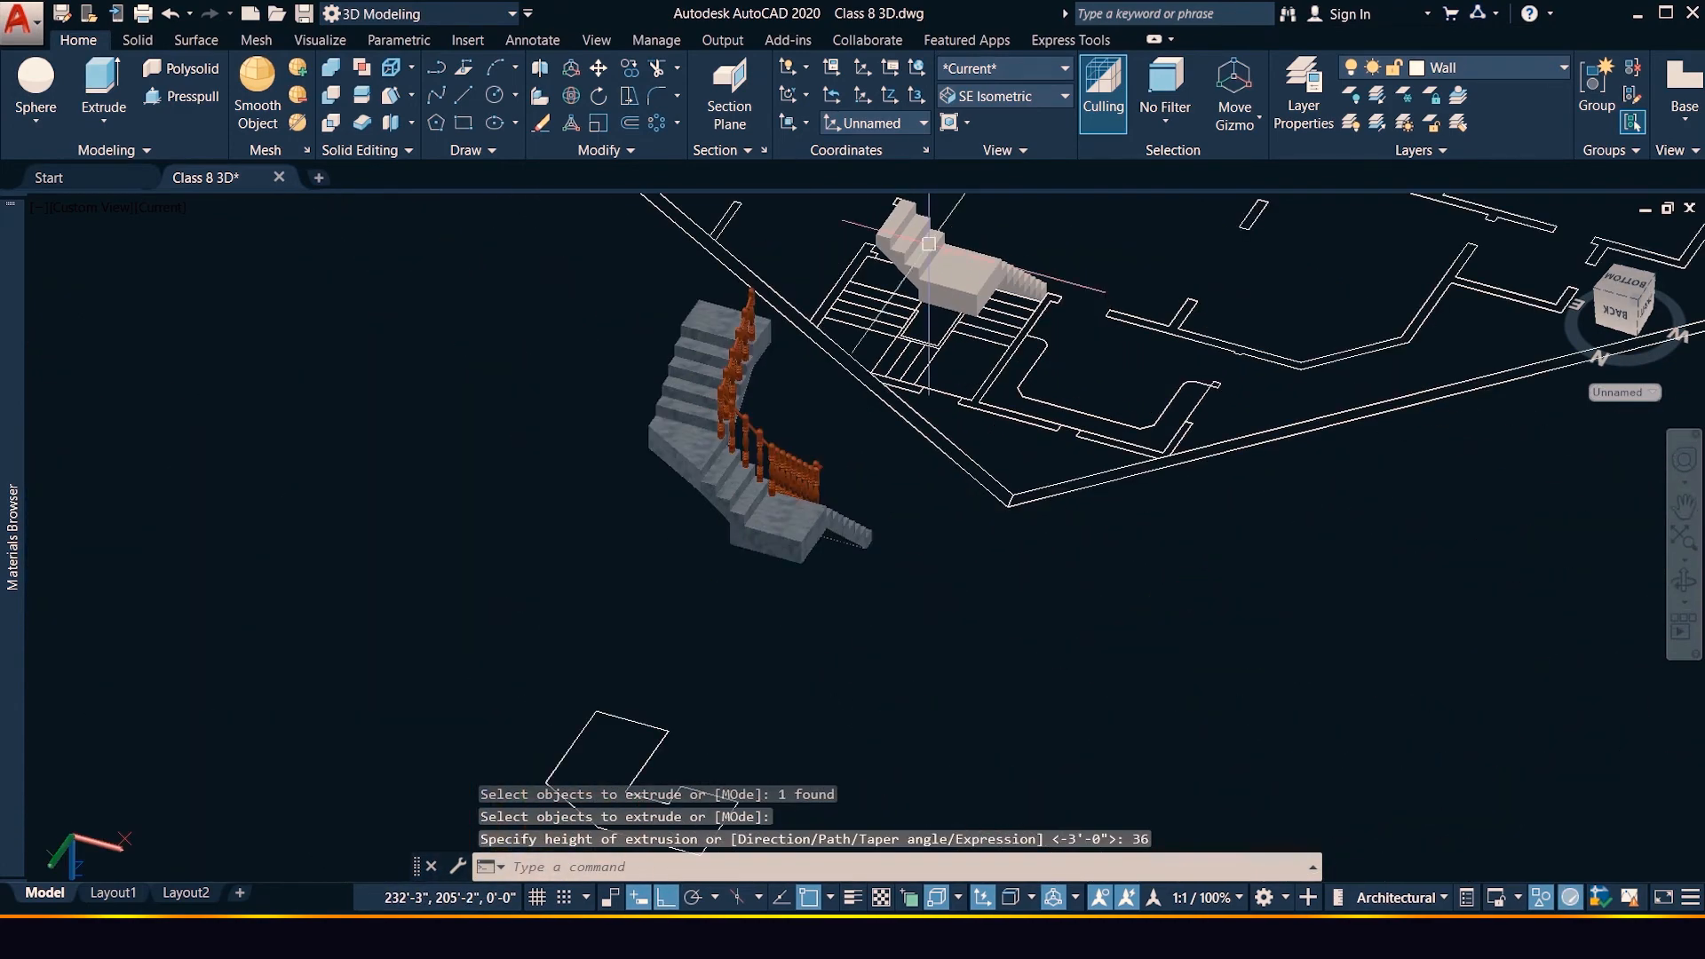
pyautogui.scroll(2, 942, 229)
pyautogui.scroll(-3, 891, 400)
pyautogui.scroll(2, 950, 231)
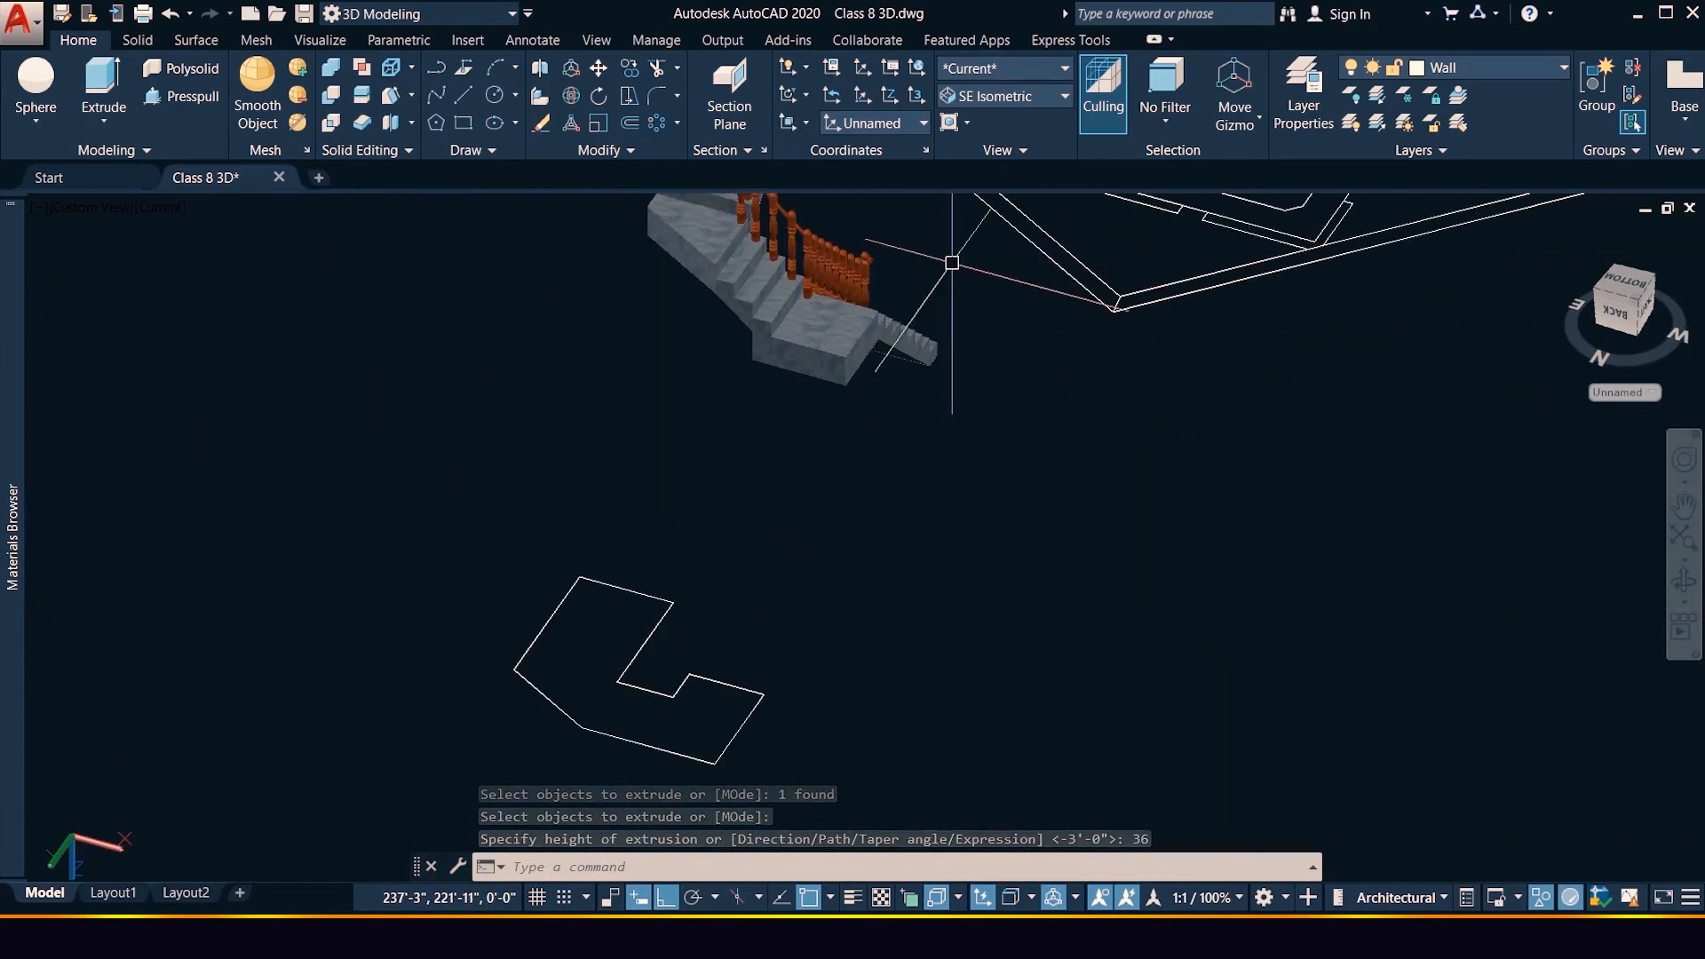
pyautogui.scroll(-4, 971, 419)
pyautogui.scroll(5, 998, 366)
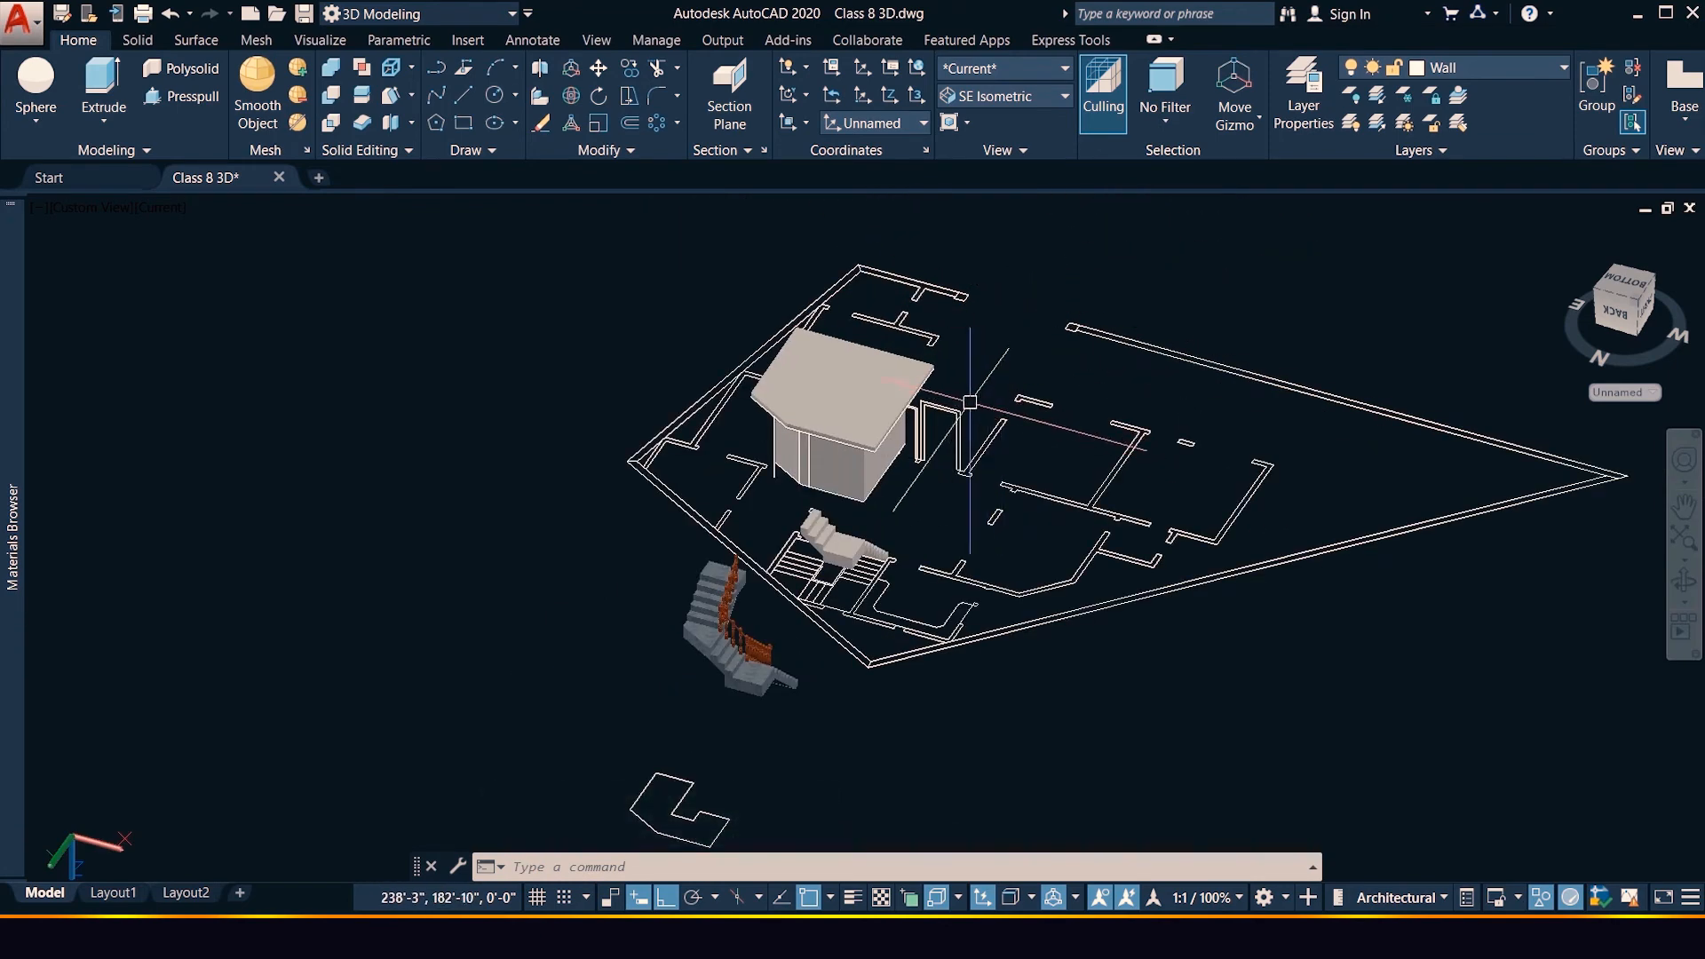
pyautogui.scroll(3, 852, 532)
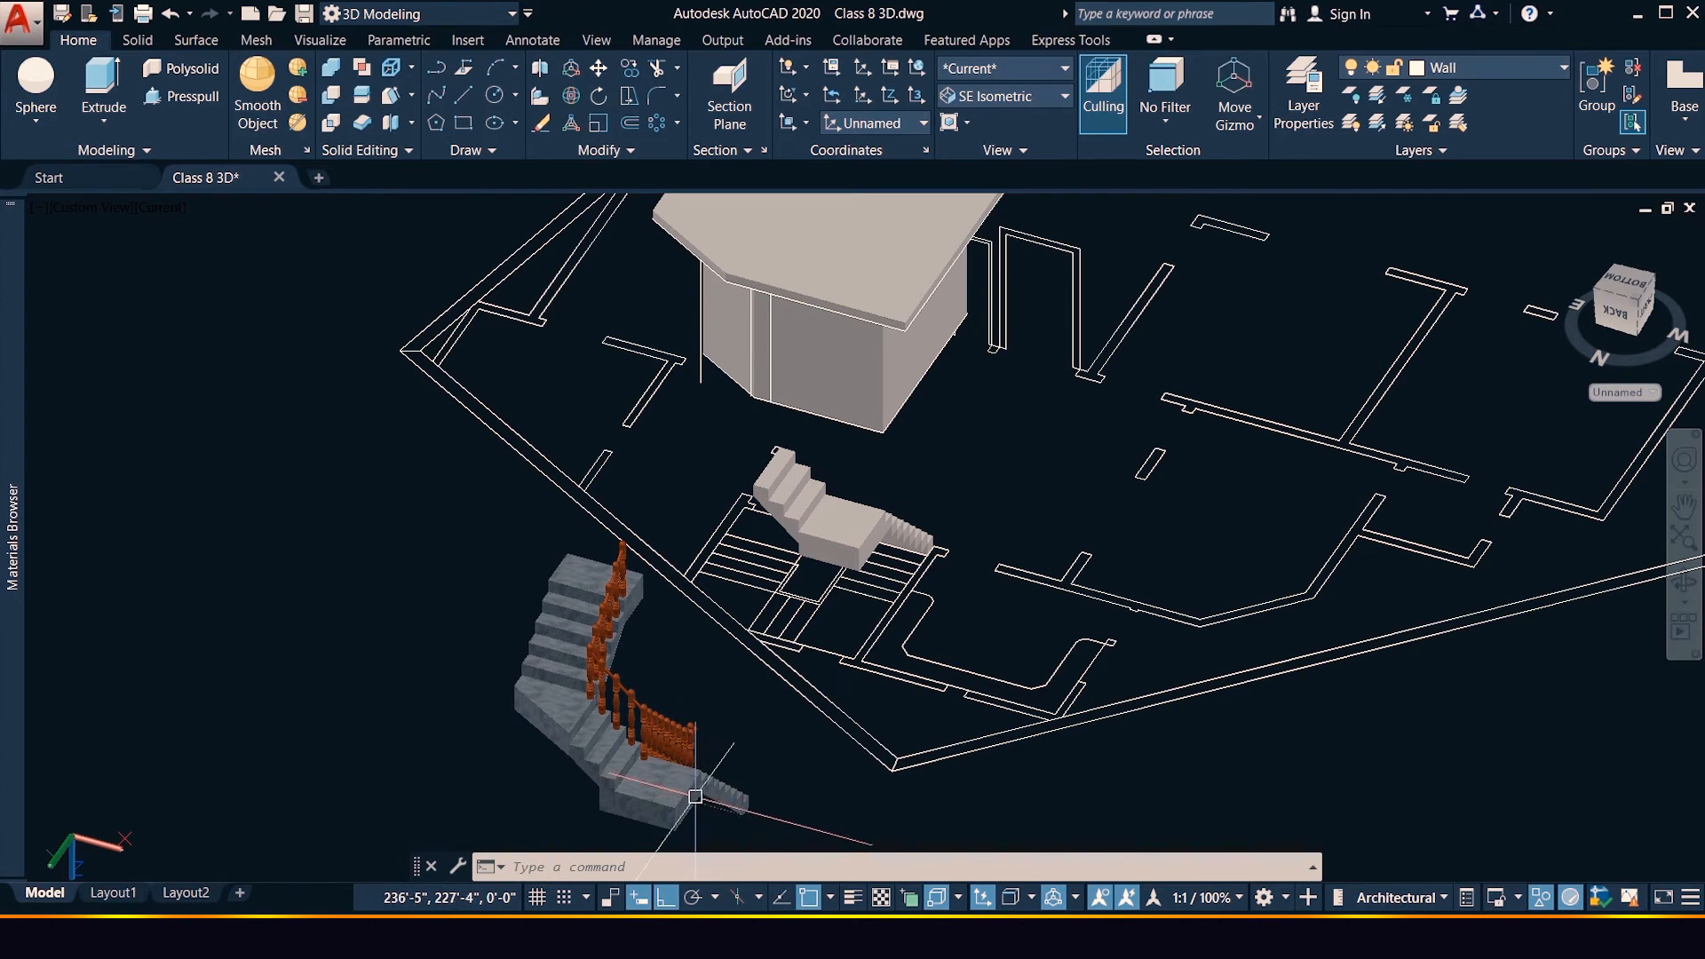
pyautogui.scroll(-2, 695, 797)
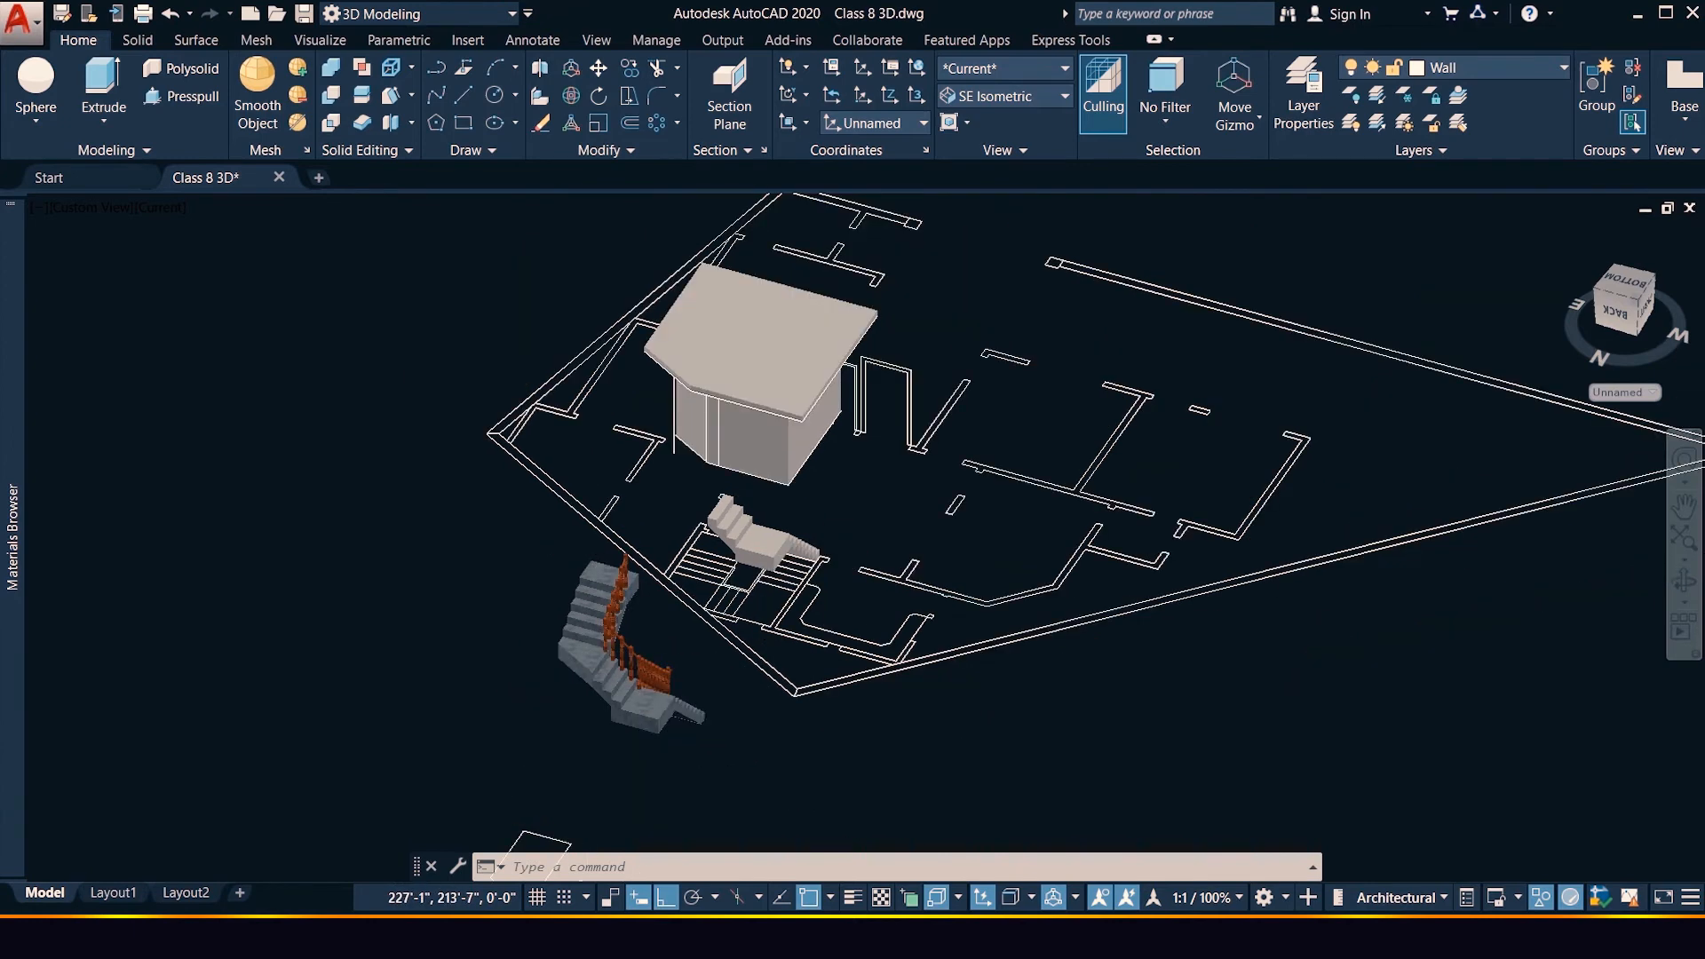
pyautogui.click(1686, 590)
pyautogui.moveTo(590, 719); pyautogui.dragTo(589, 677)
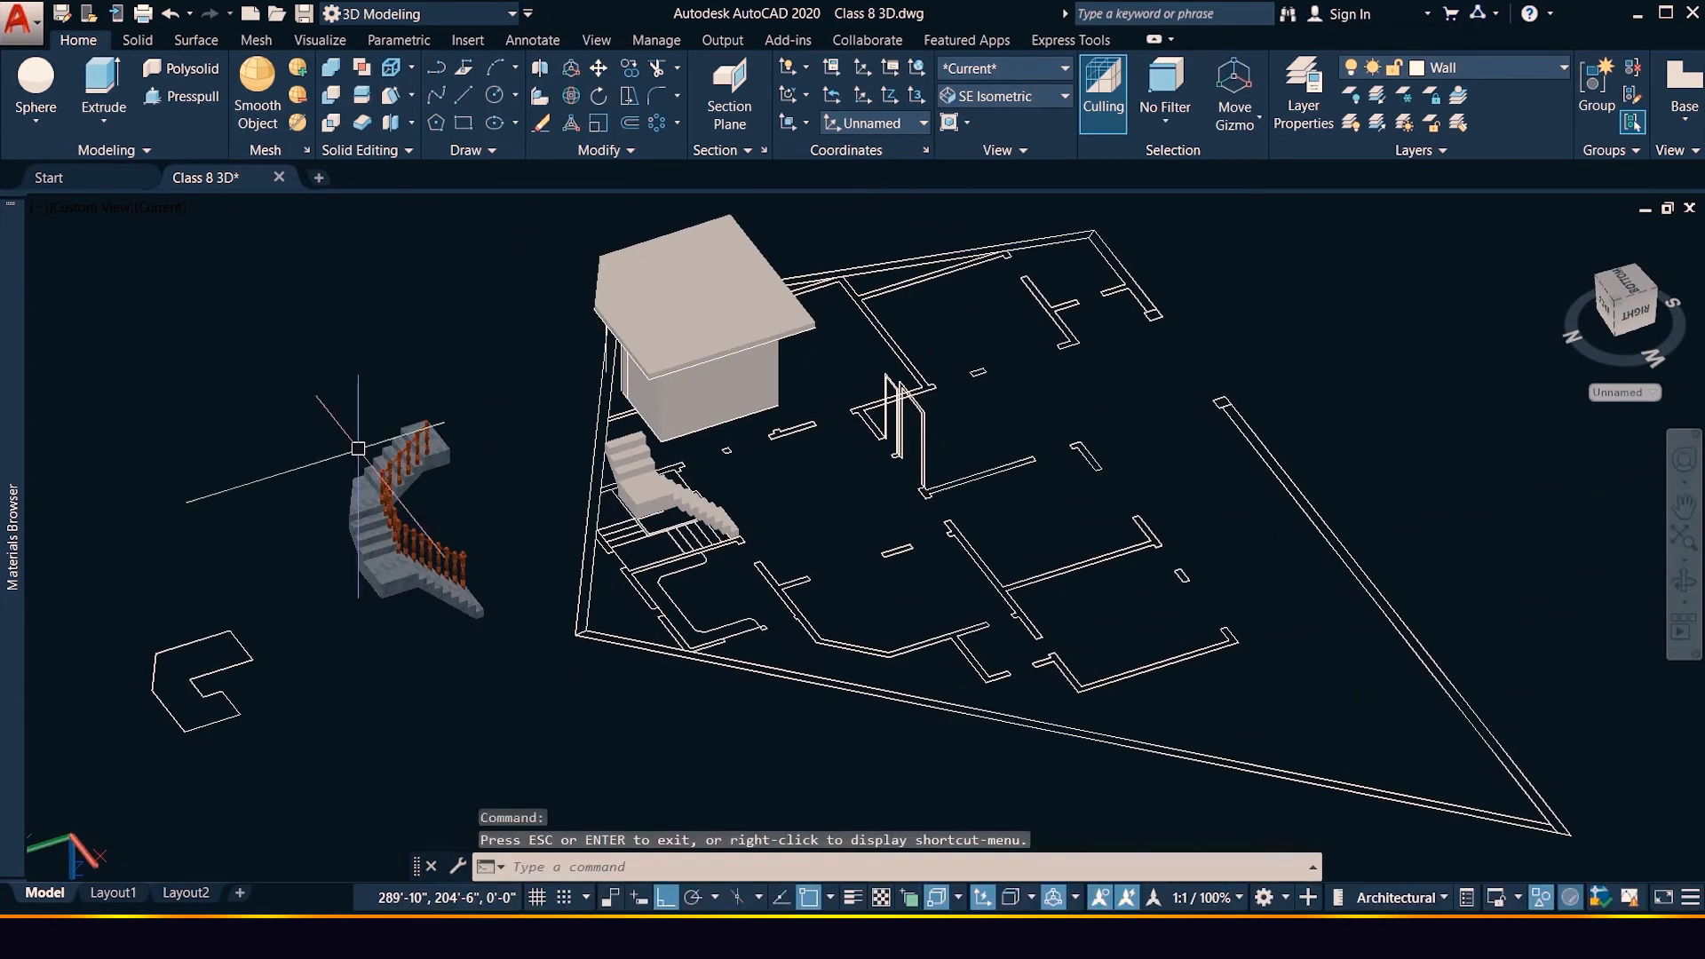
# Try to erase the railed staircase beside the house together with two steps of the new lower flight
pyautogui.click(300, 352)
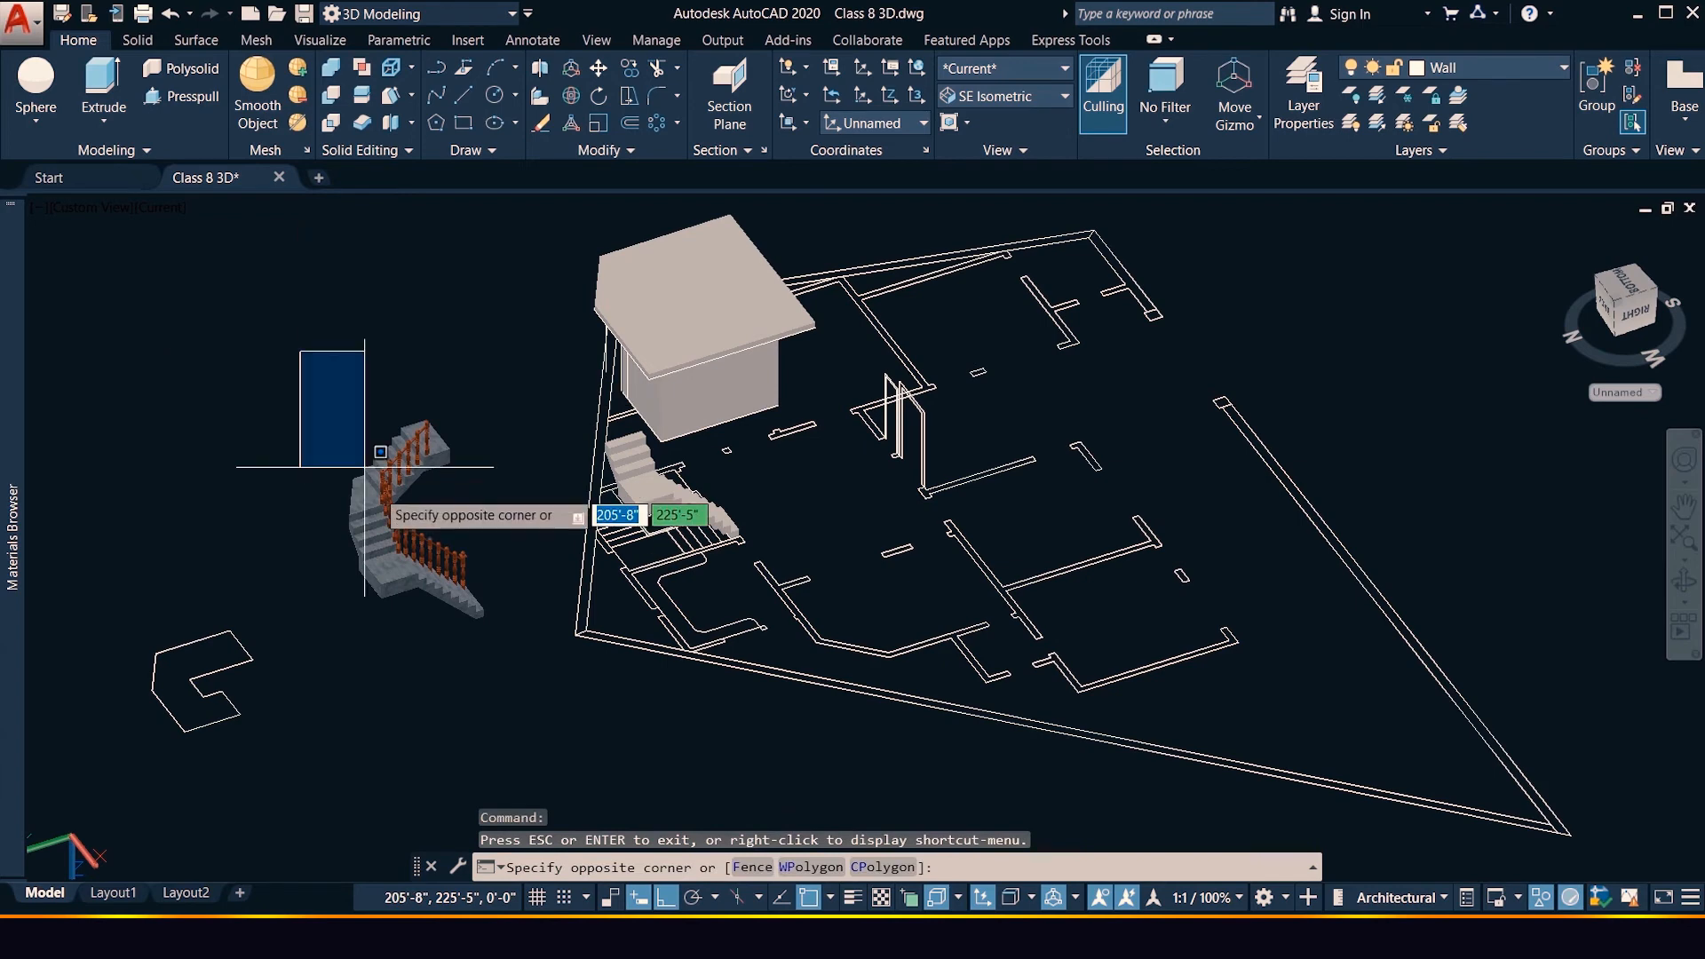
pyautogui.click(510, 672)
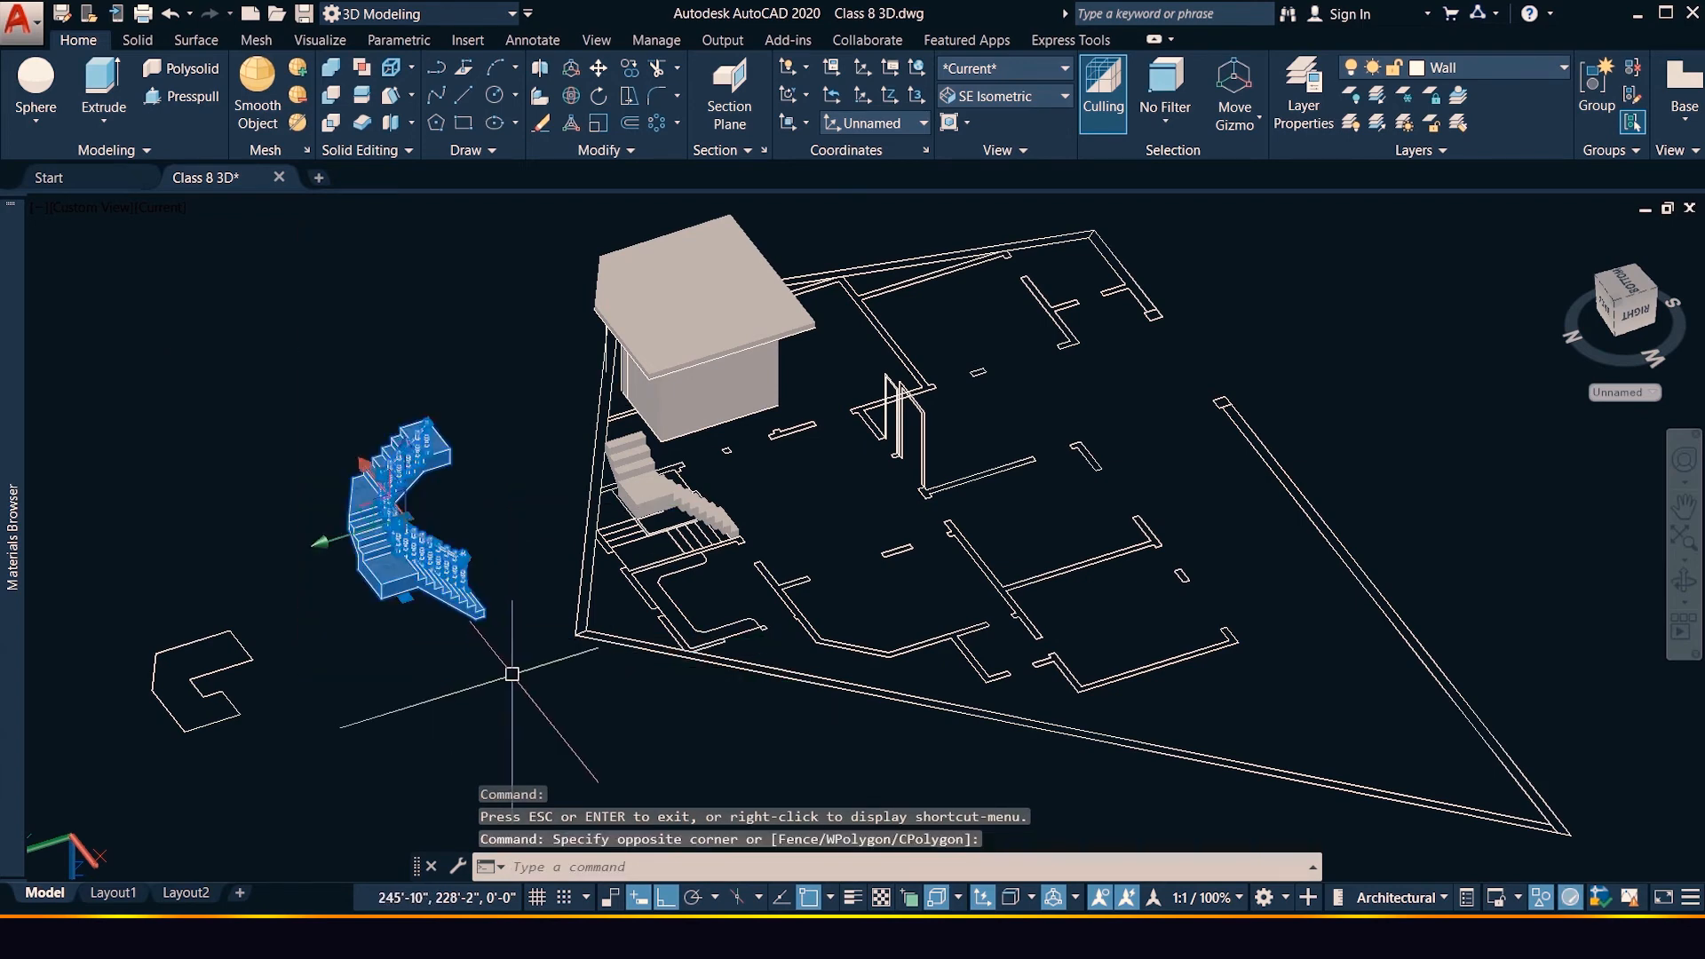
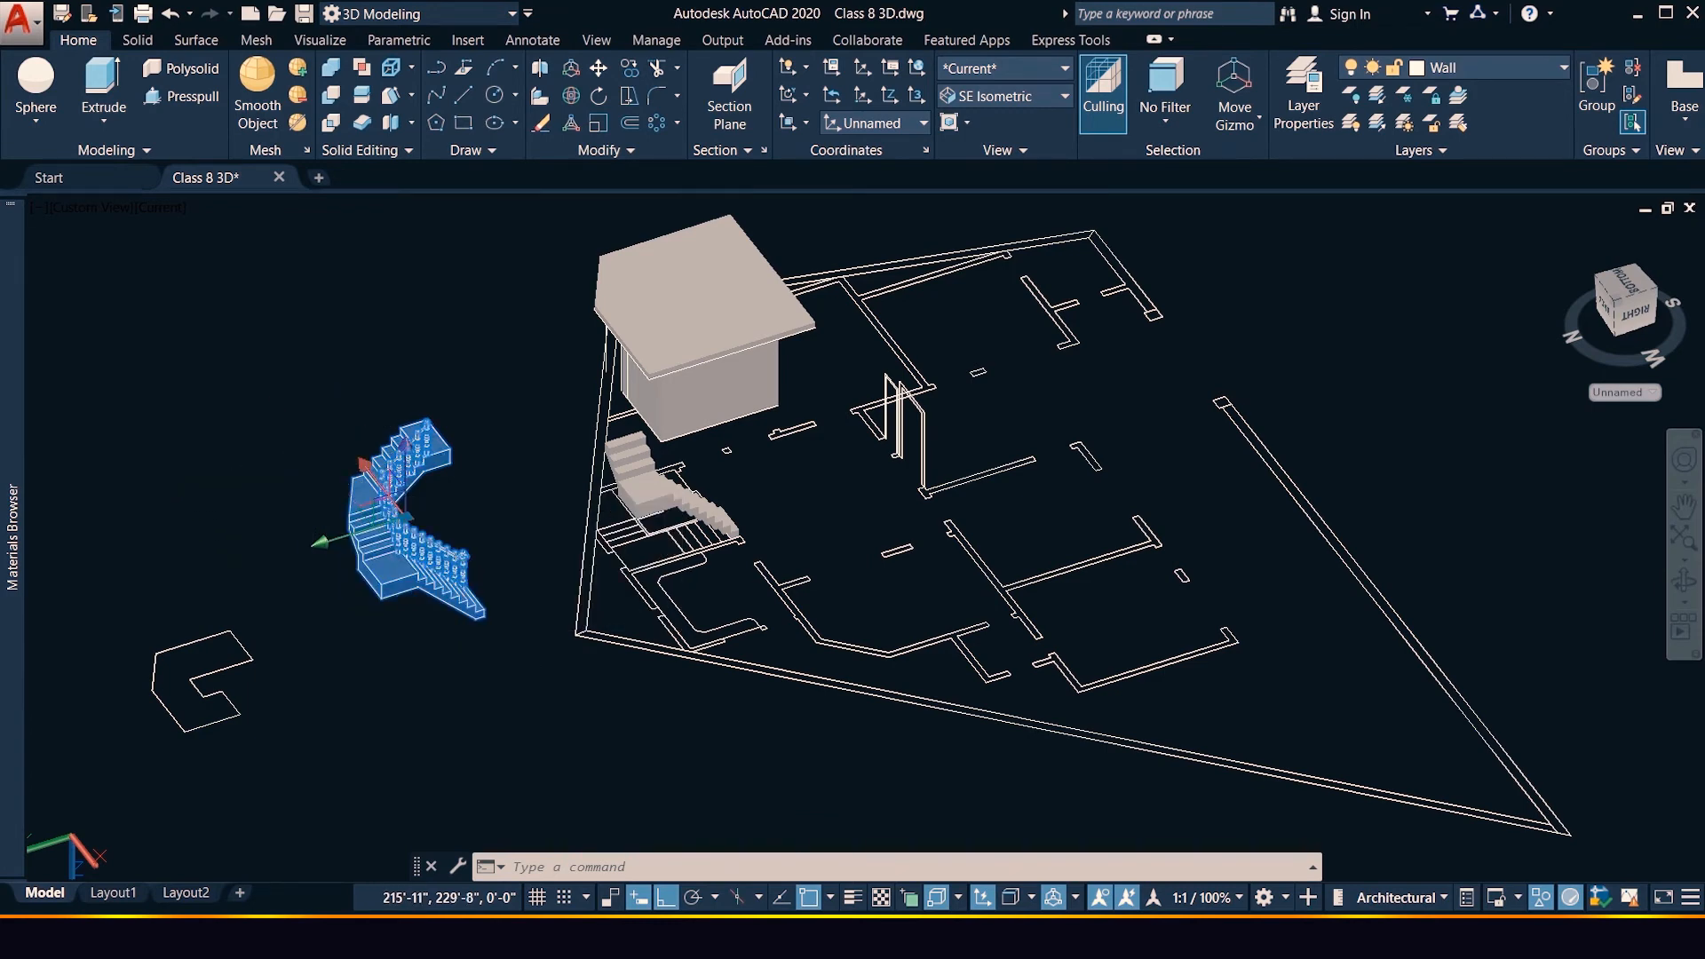
pyautogui.click(444, 551)
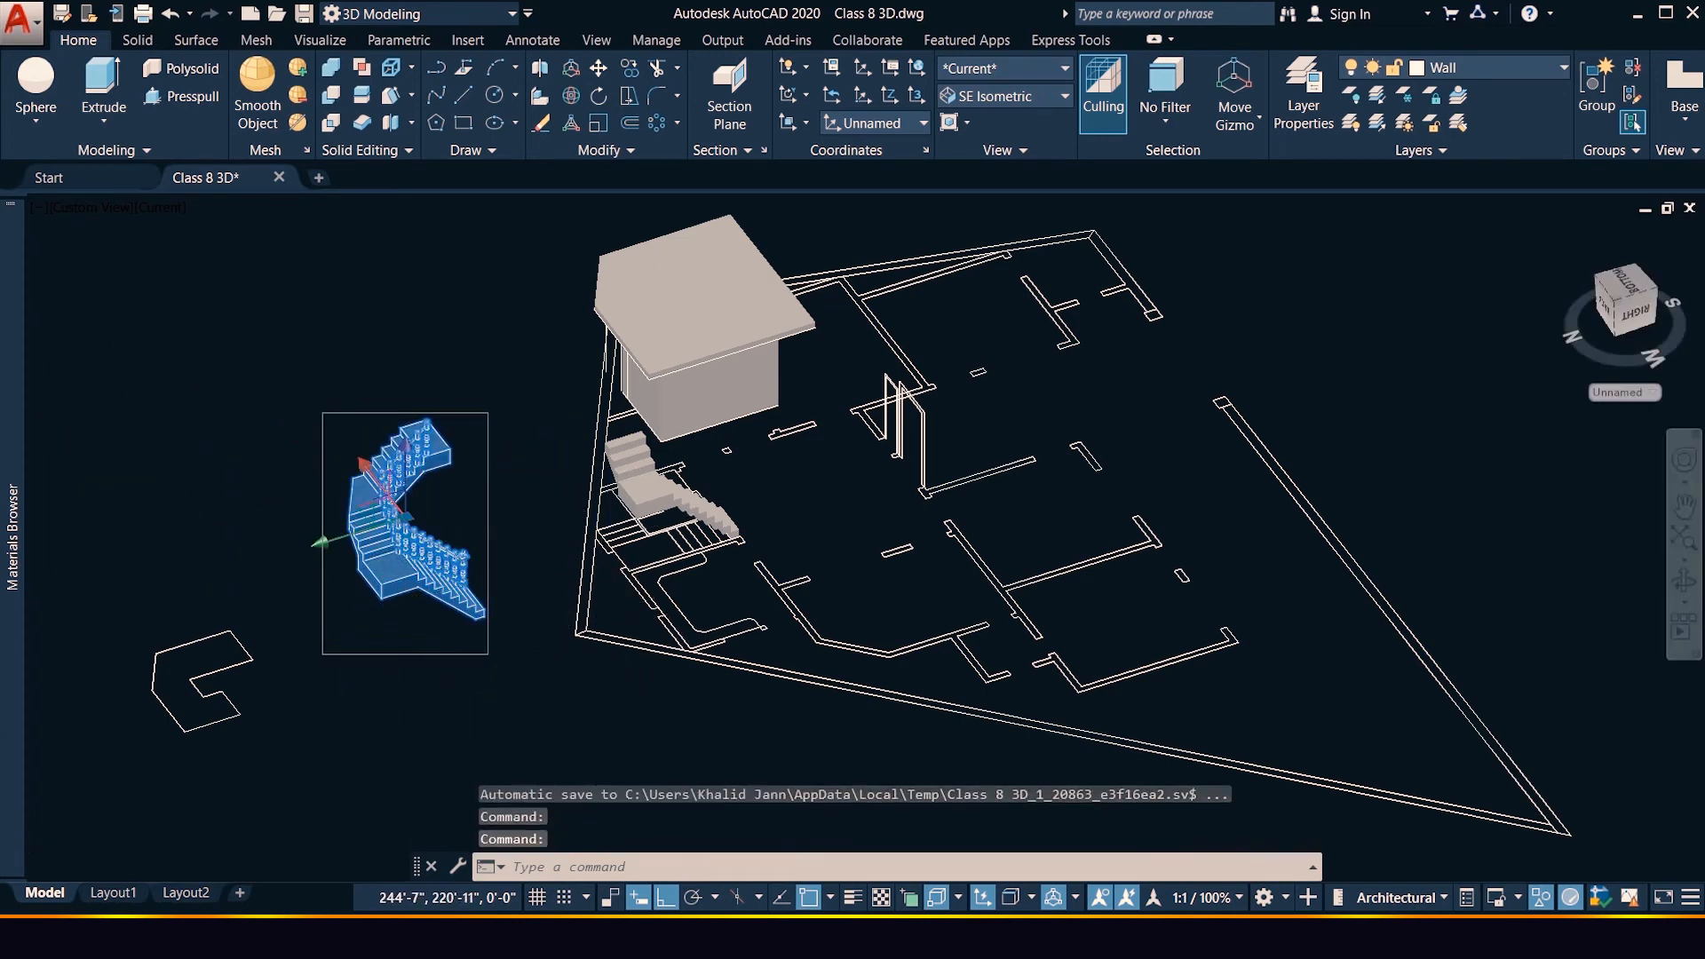
pyautogui.scroll(2, 577, 634)
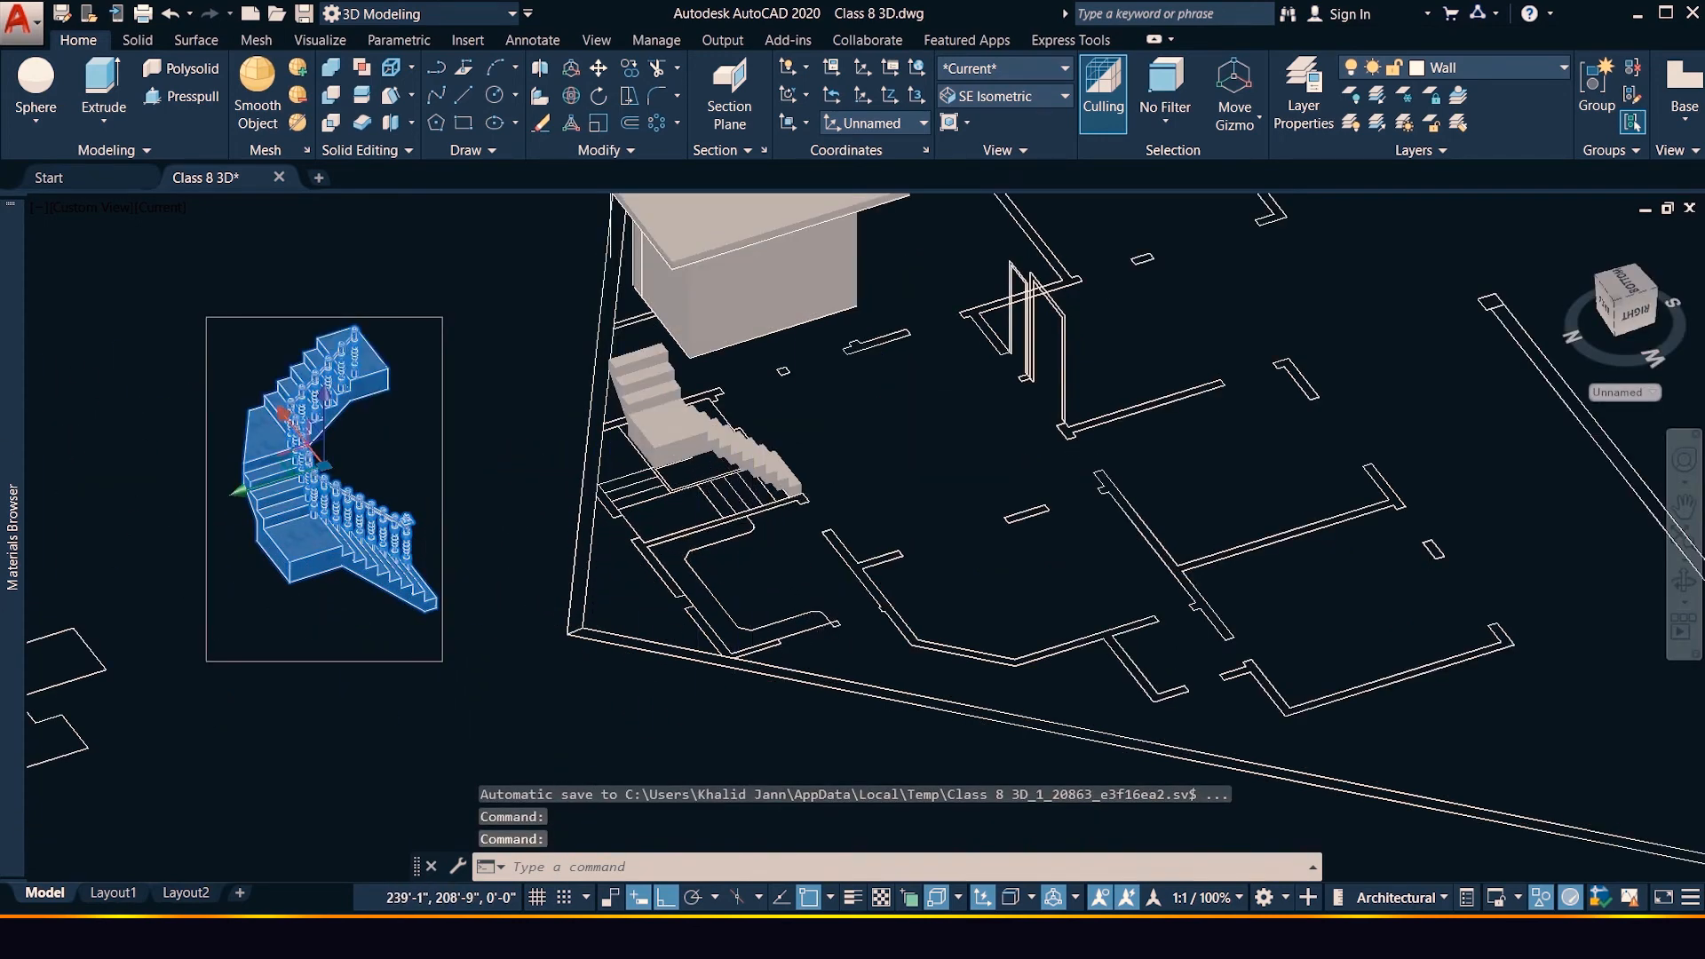
pyautogui.scroll(3, 719, 426)
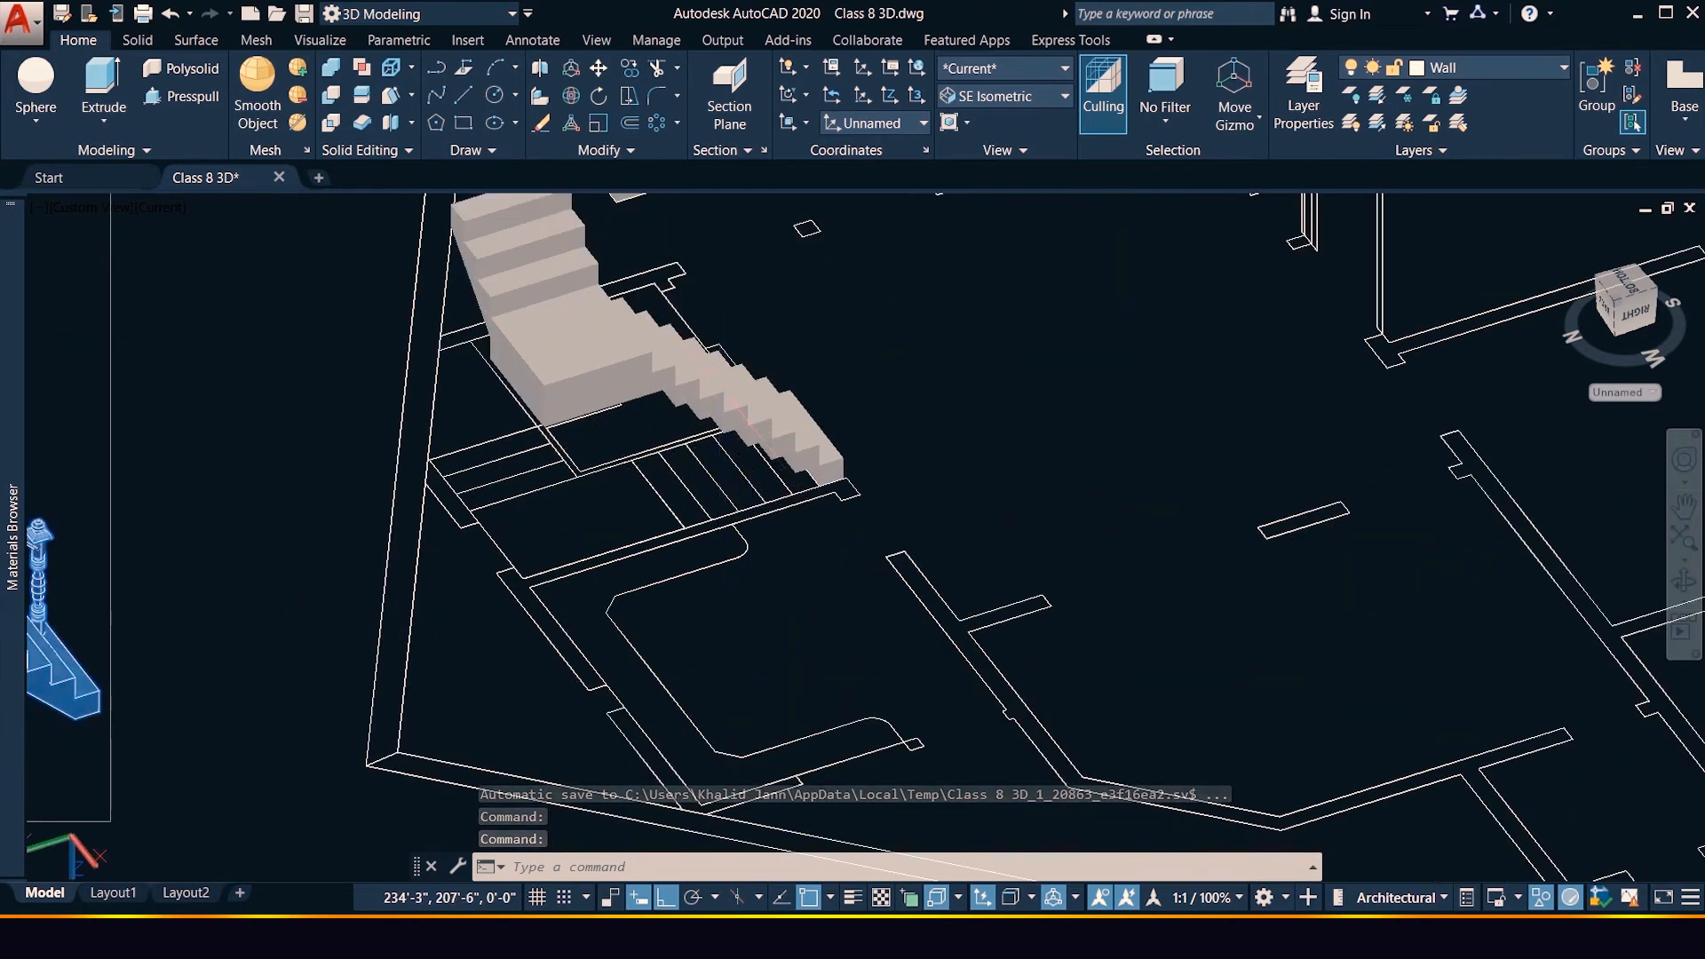
pyautogui.click(715, 416)
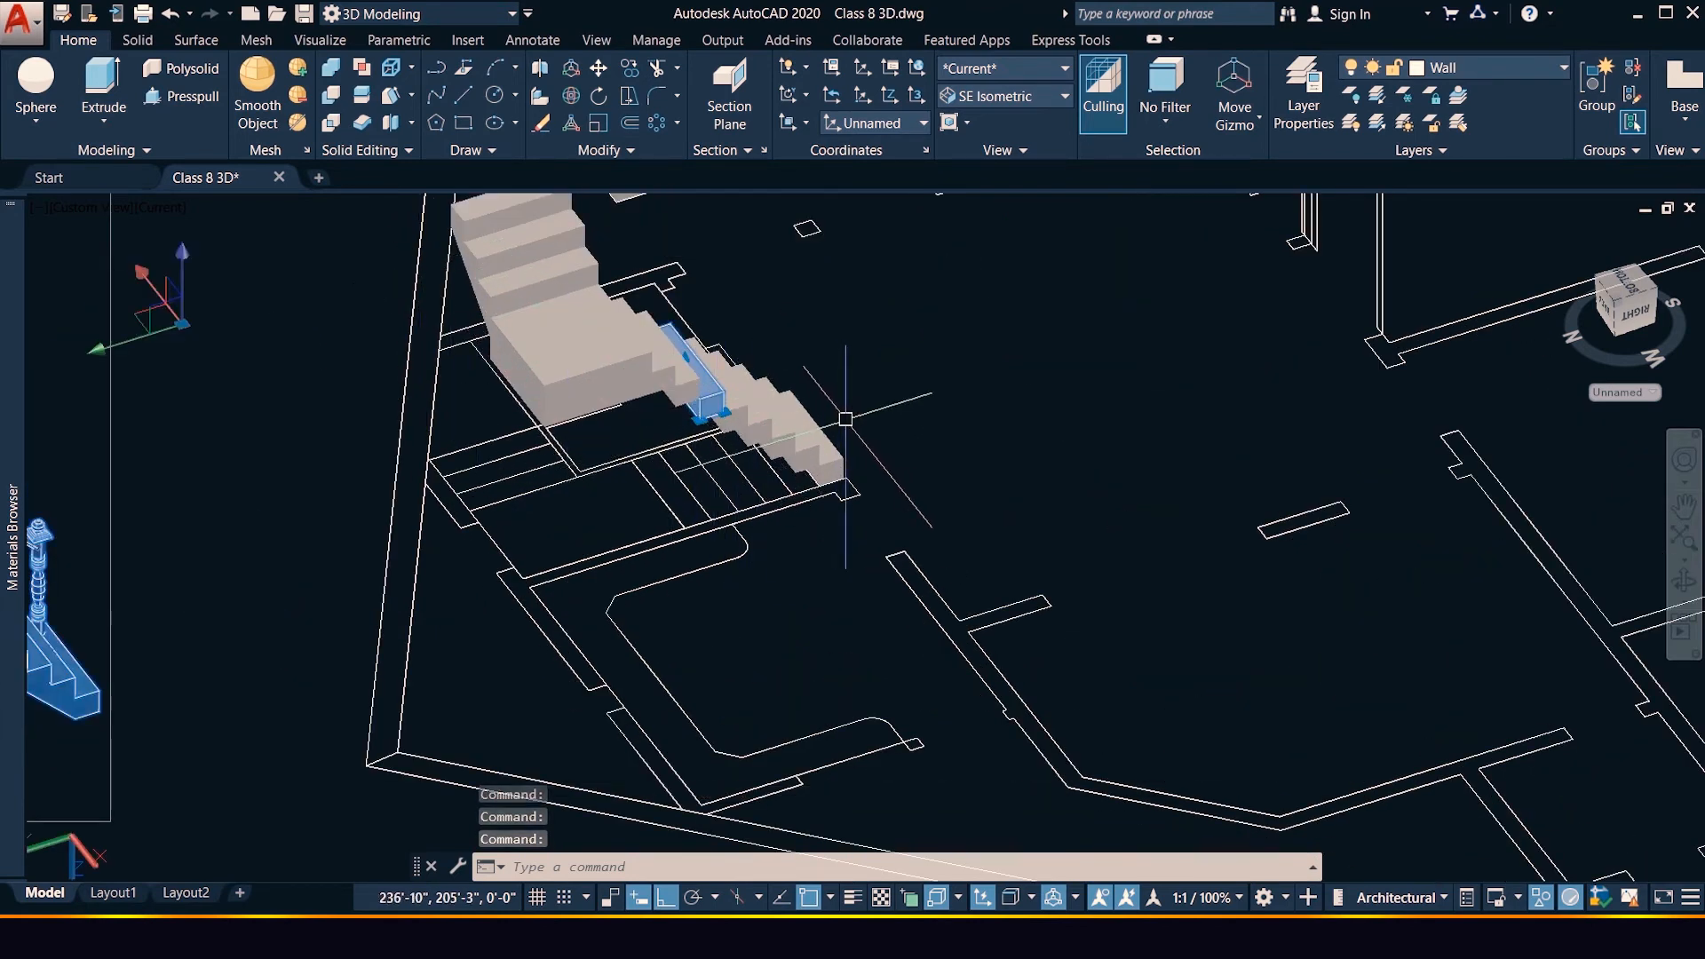
pyautogui.click(823, 453)
pyautogui.press('Delete')
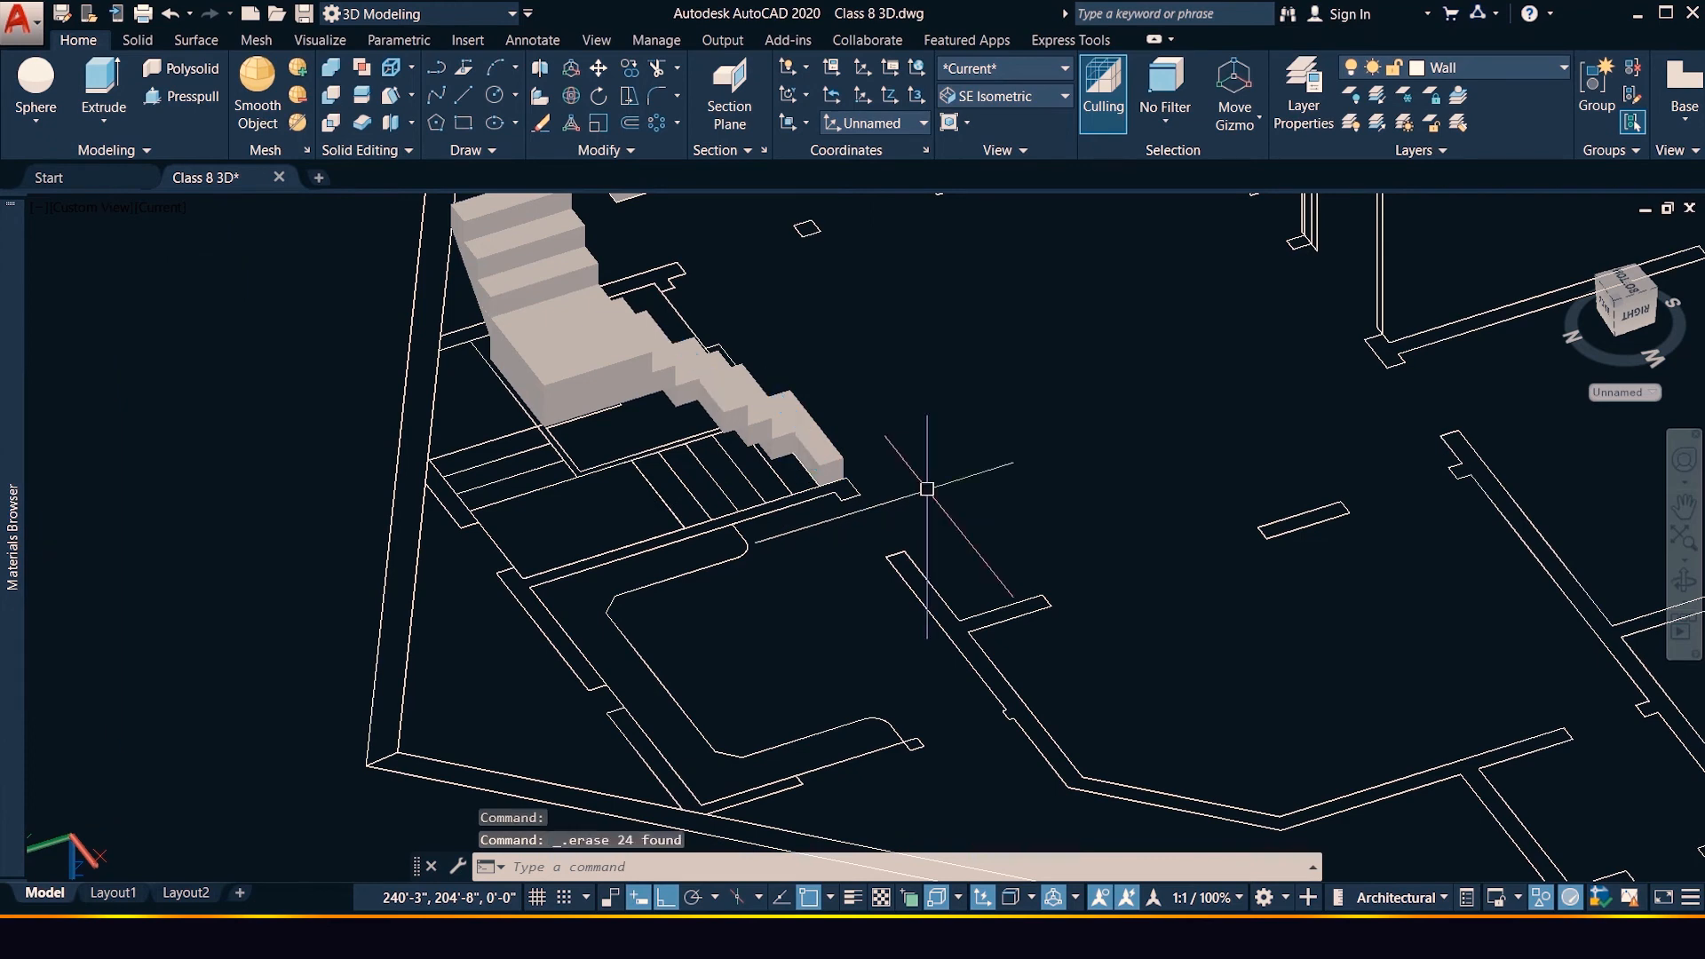
# Undo the erasure of the railed staircase and the lower-flight steps, and clear the selection
pyautogui.click(827, 458)
pyautogui.press('Escape')
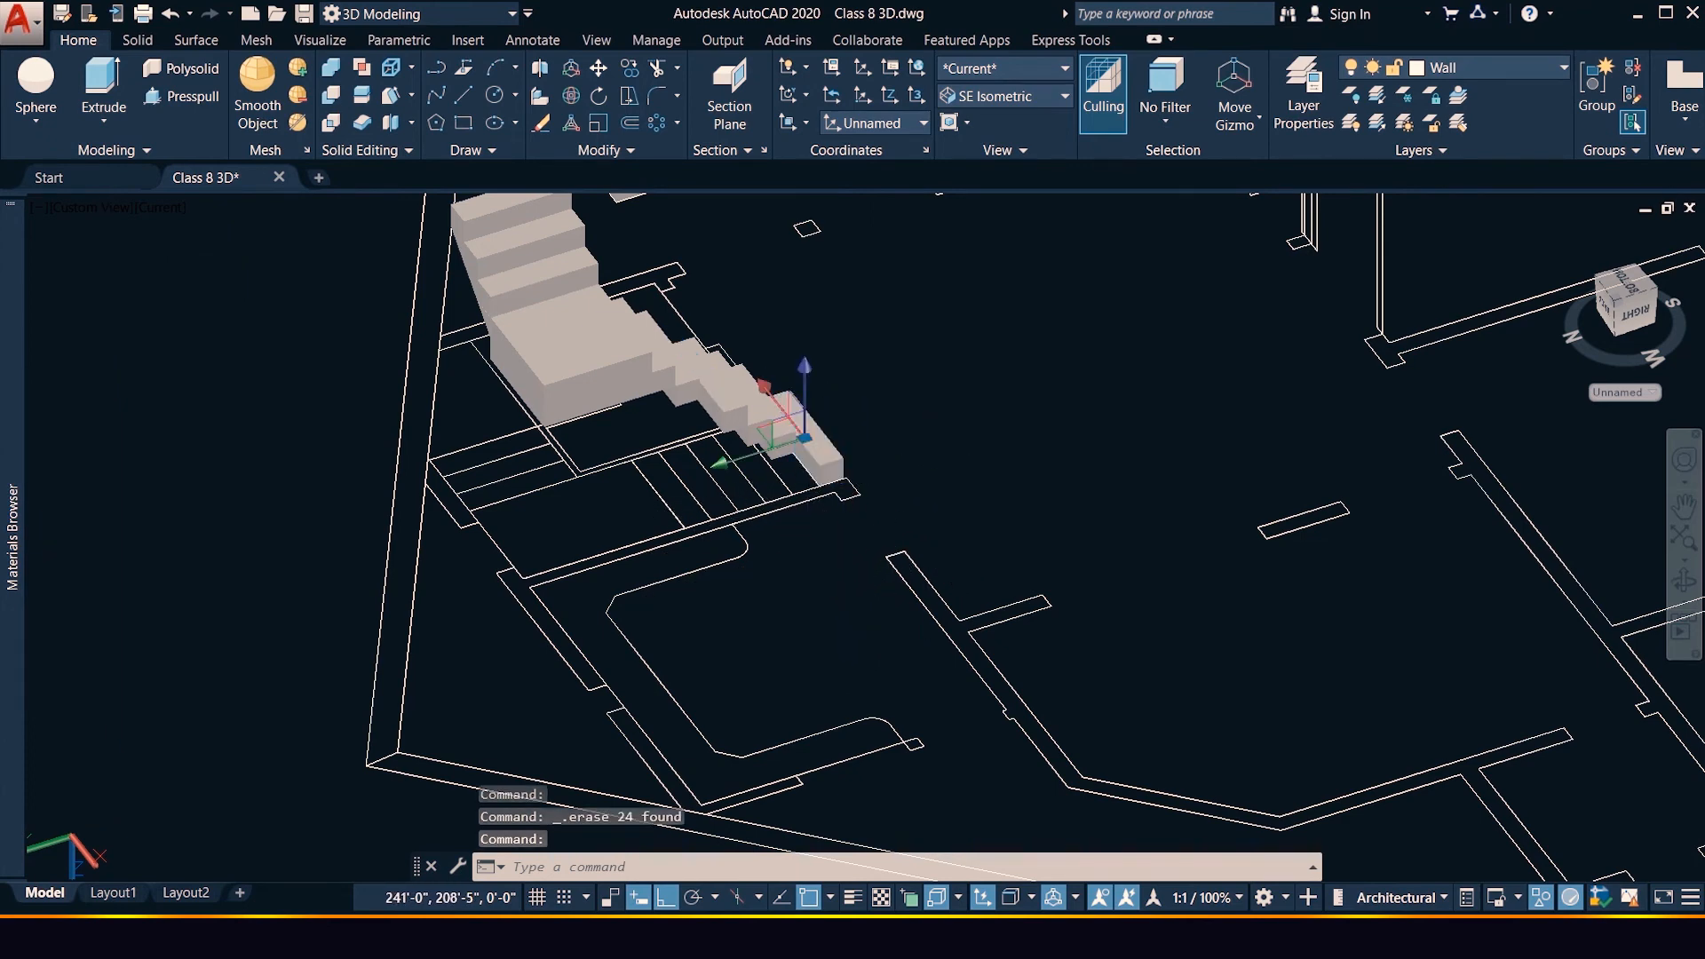
pyautogui.scroll(-4, 771, 583)
pyautogui.hotkey('ctrl', 'z')
pyautogui.hotkey('ctrl', 'z')
pyautogui.hotkey('ctrl', 'z')
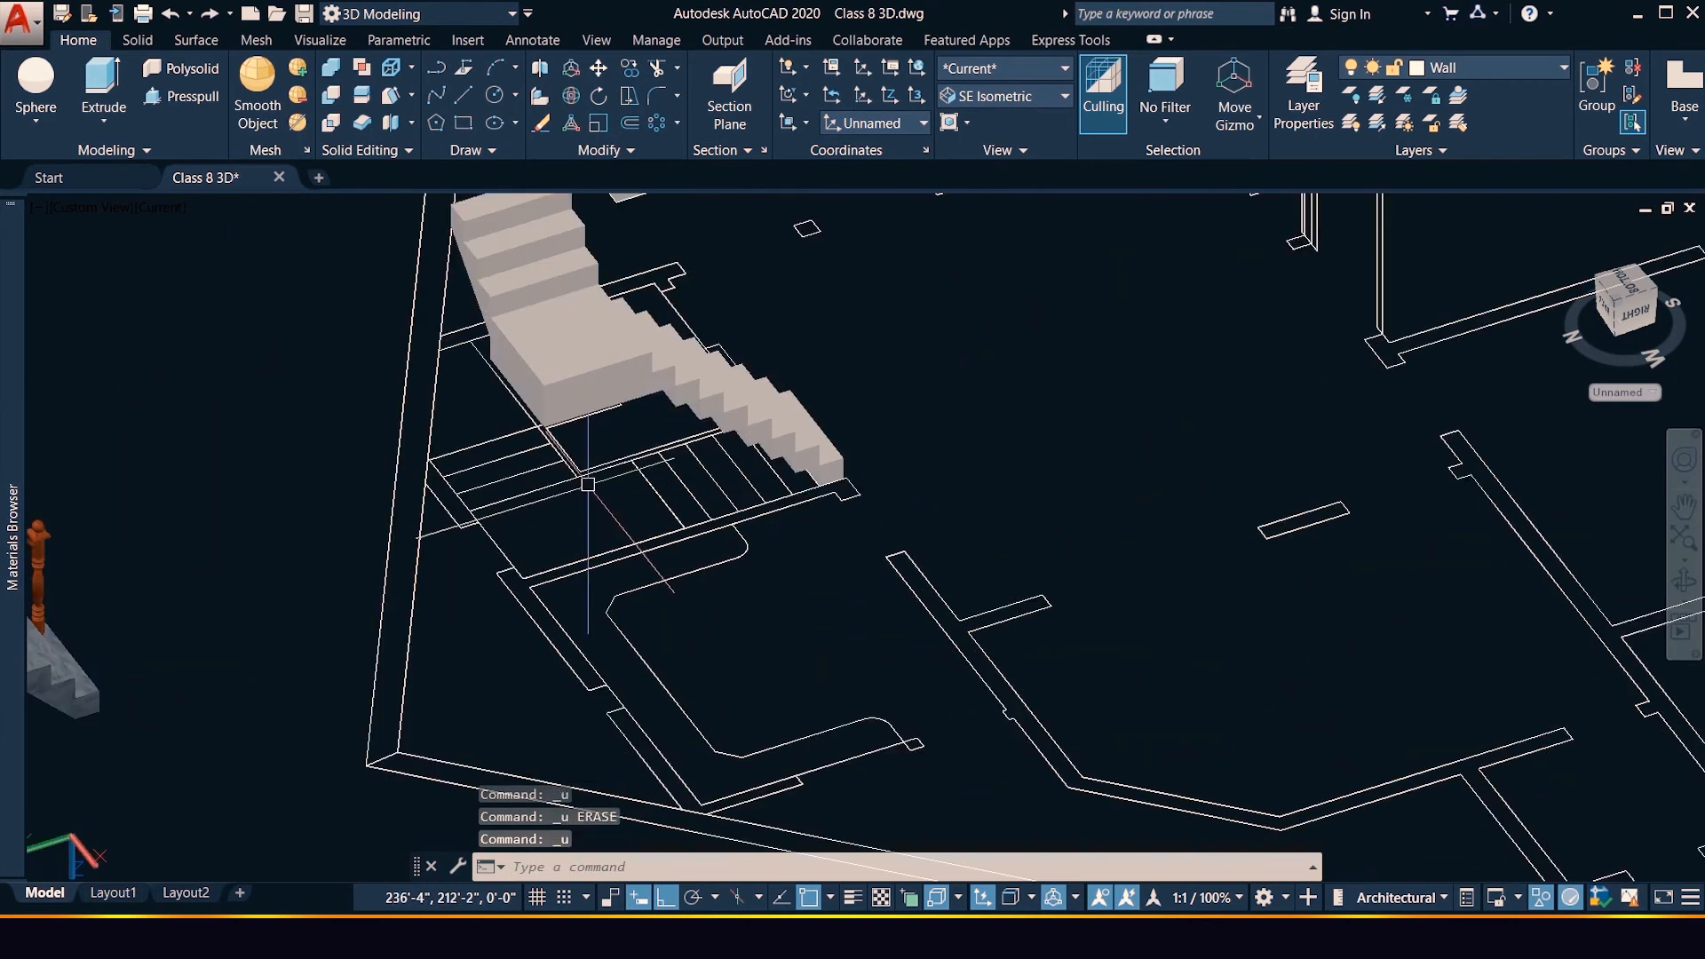
pyautogui.press('Escape')
# Erase the corner landing block and the adjoining highest step of the lower flight
pyautogui.click(561, 372)
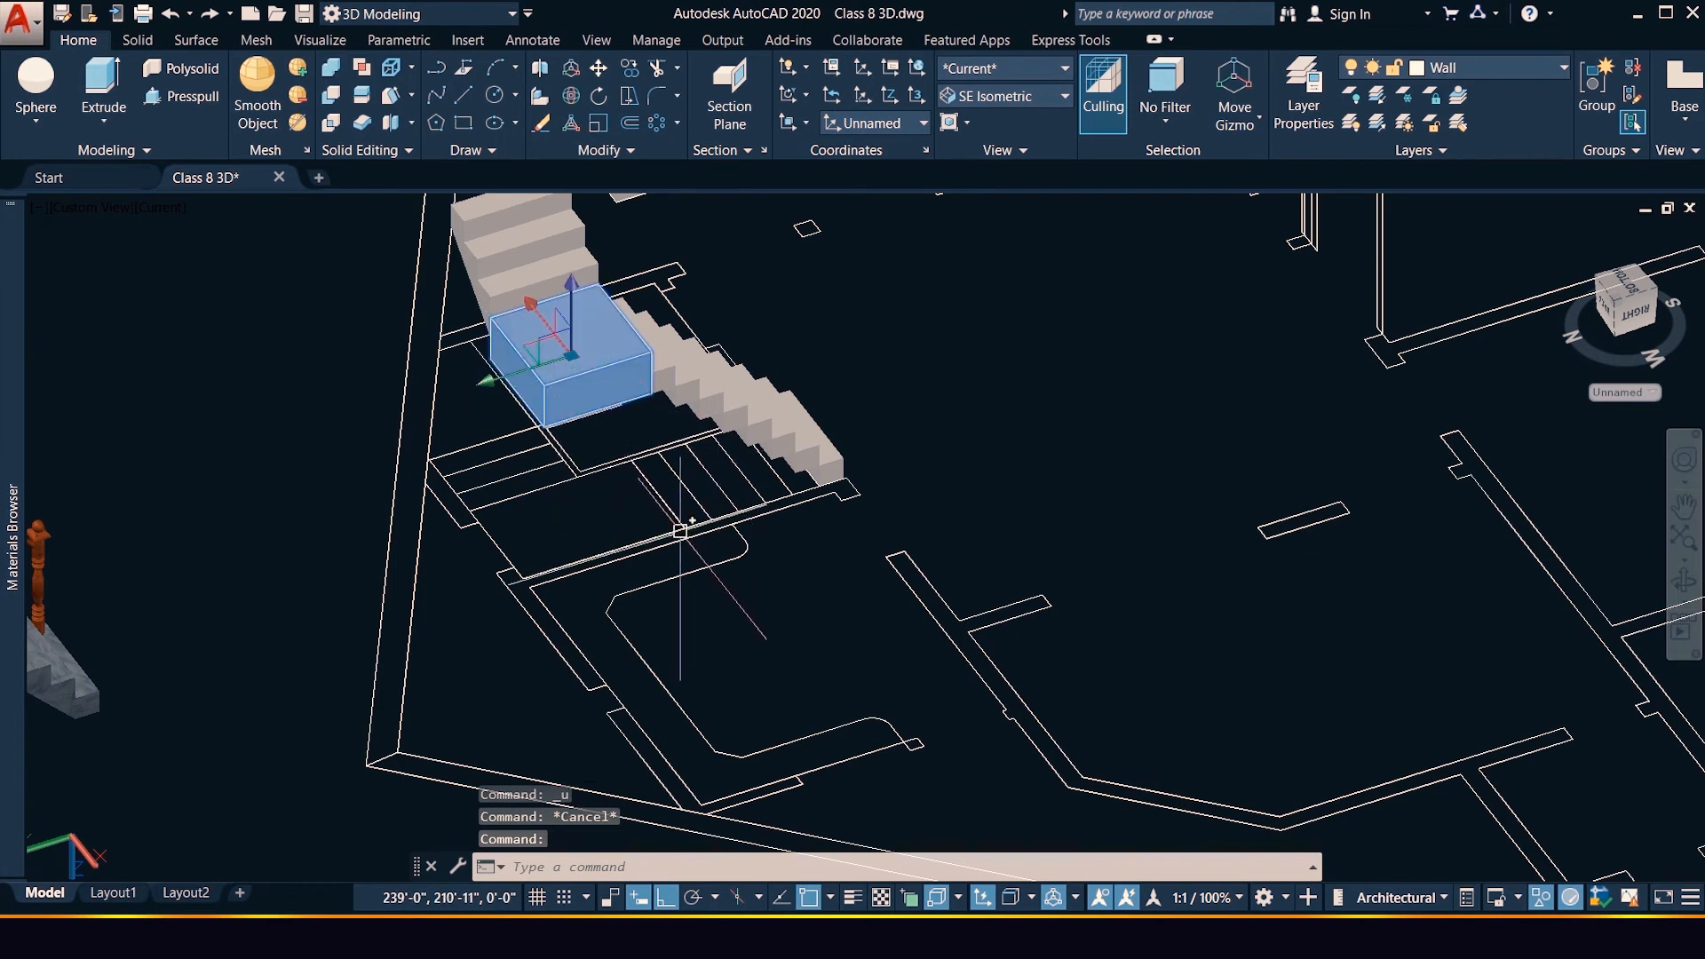
pyautogui.press('Delete')
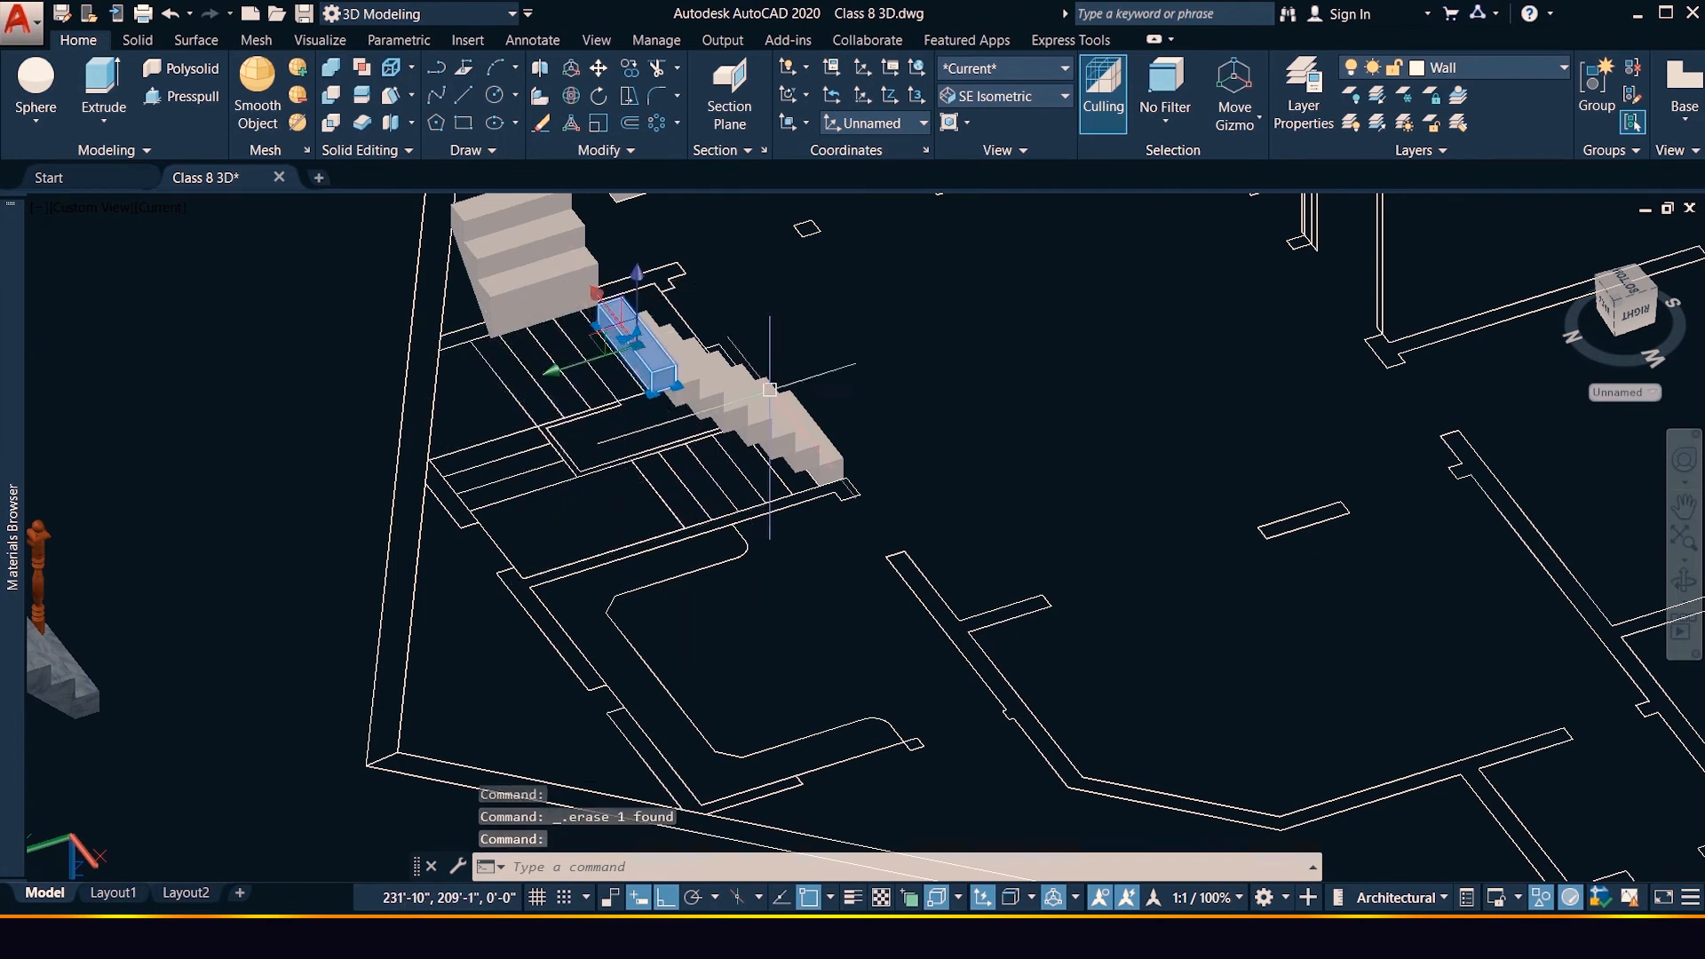
pyautogui.click(674, 366)
pyautogui.press('Delete')
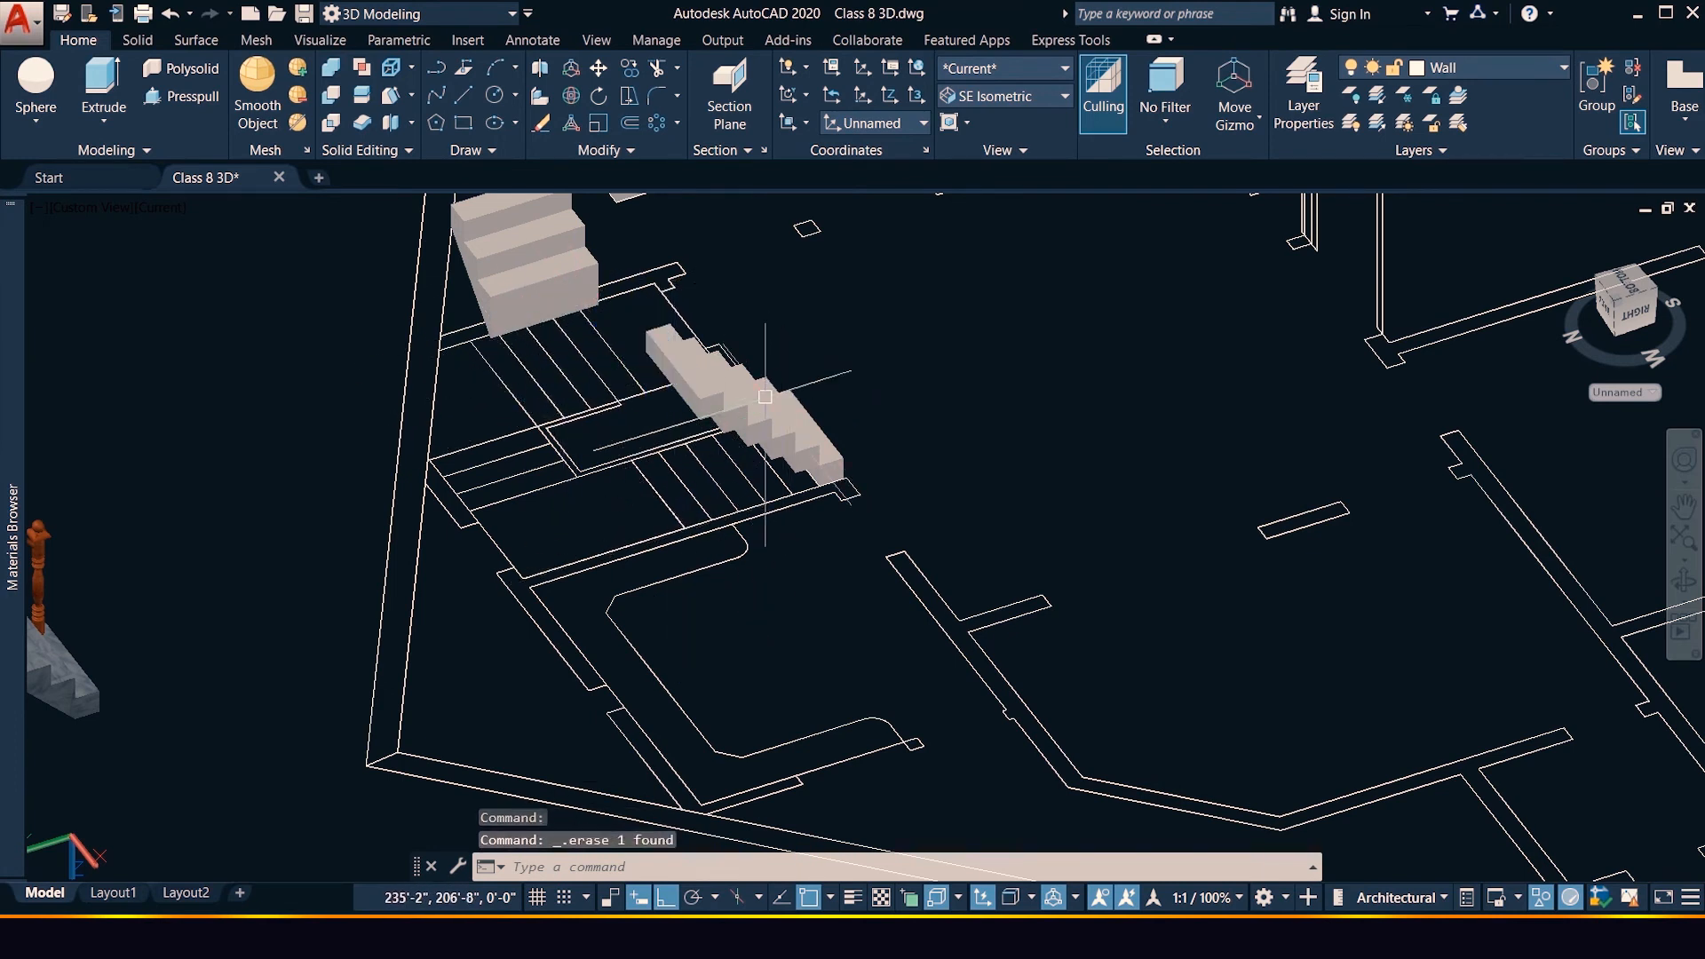
# Erase all the remaining step blocks of the new lower flight on the floor plan, down to the lowest one
pyautogui.click(707, 377)
pyautogui.press('Delete')
pyautogui.click(710, 372)
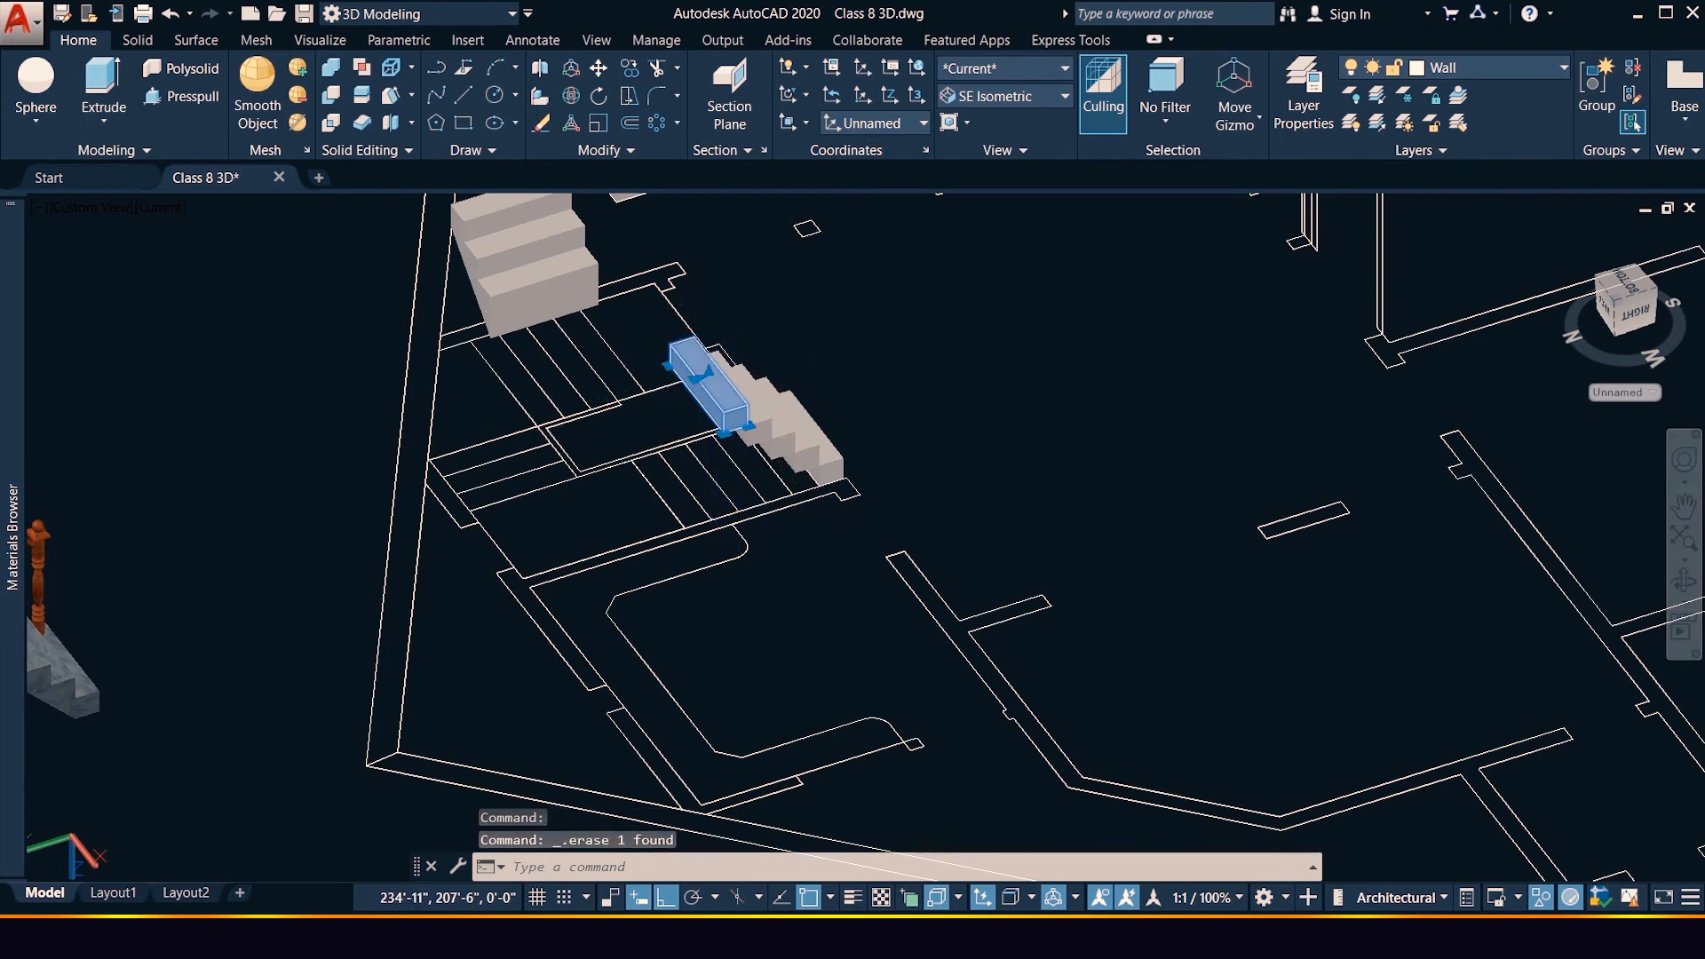
pyautogui.press('Delete')
pyautogui.click(737, 391)
pyautogui.press('Delete')
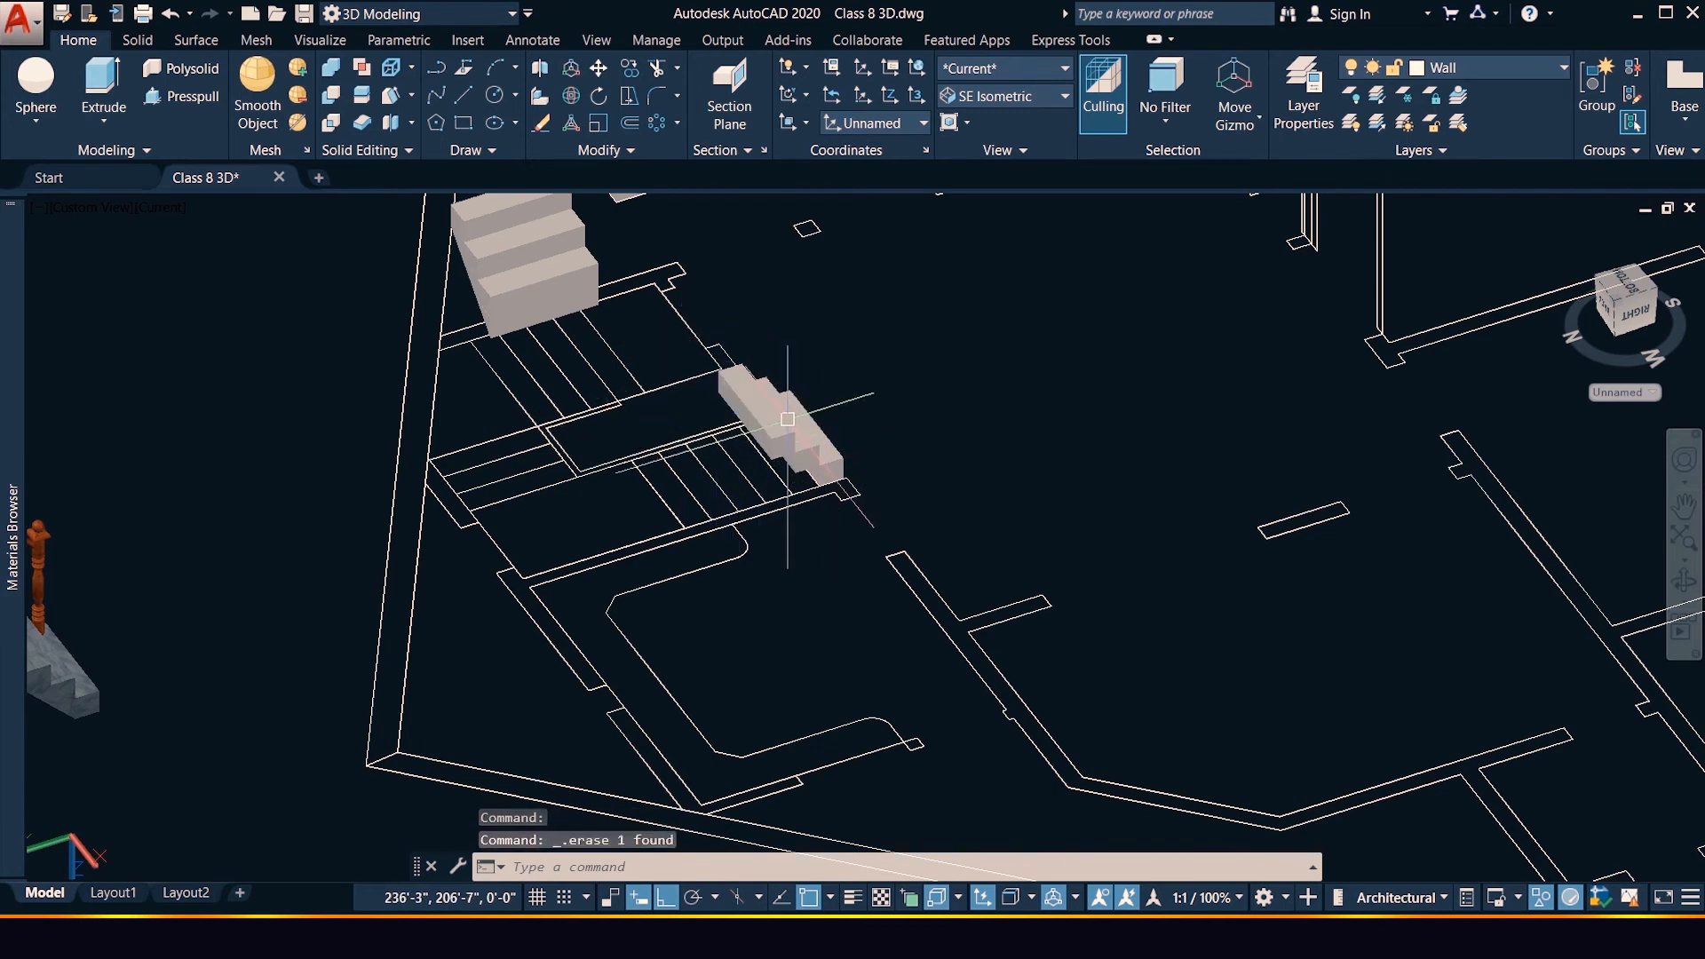
pyautogui.click(774, 417)
pyautogui.press('Delete')
pyautogui.click(793, 431)
pyautogui.press('Delete')
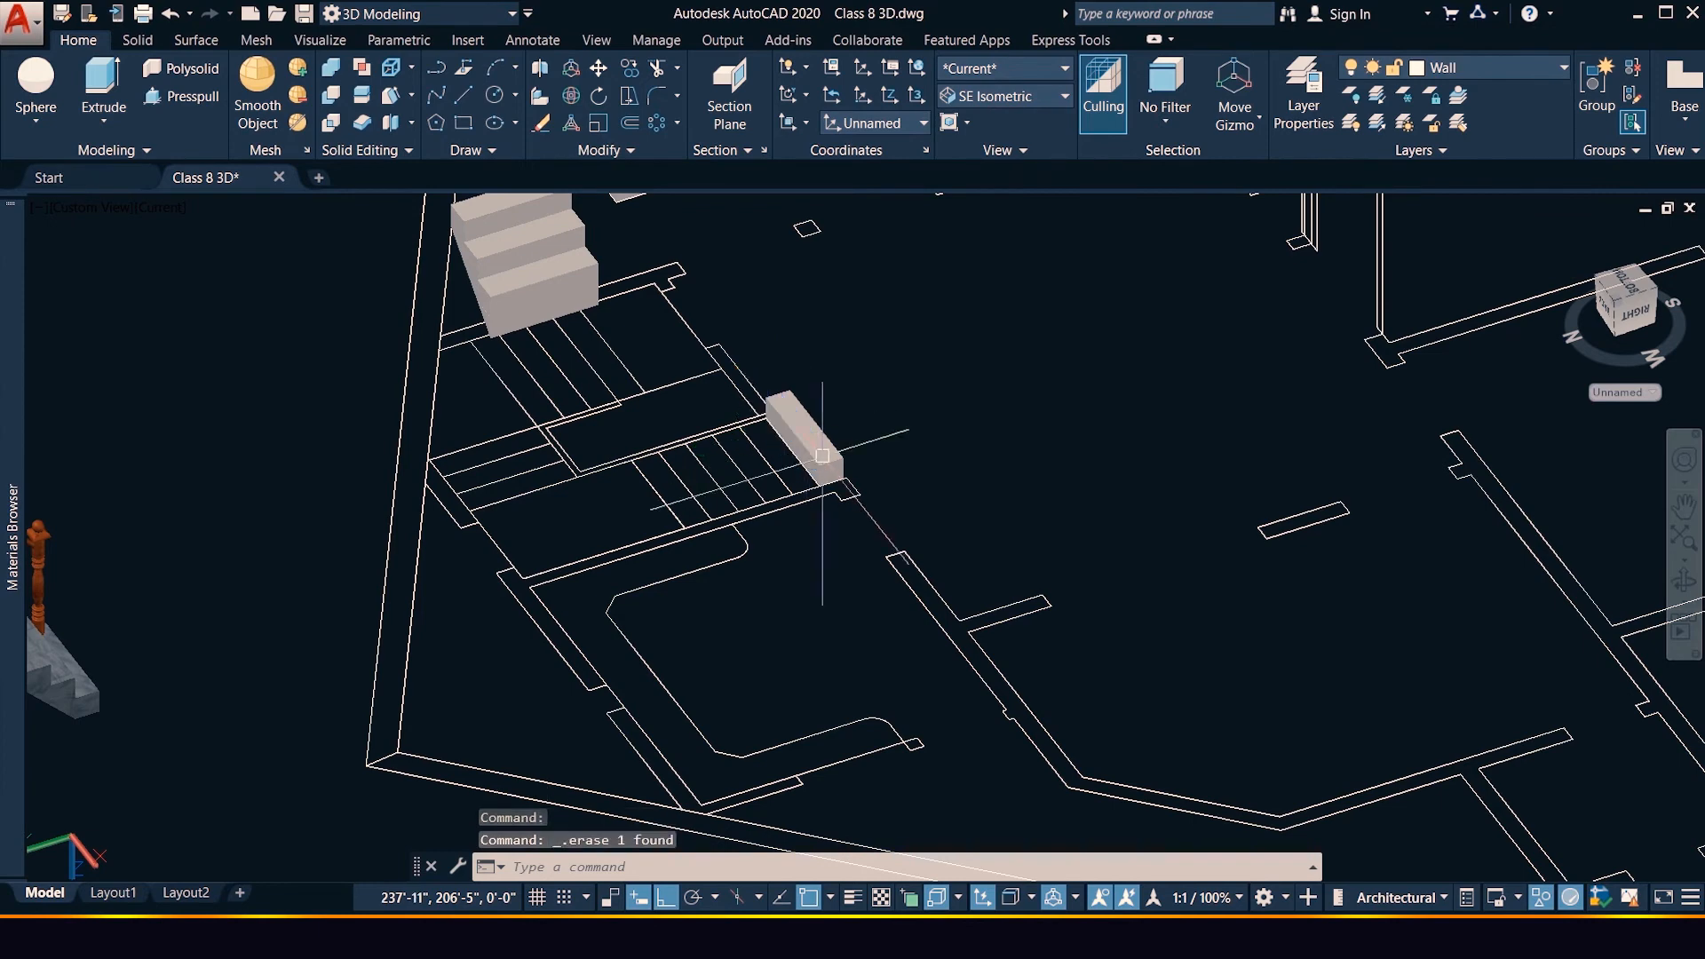
pyautogui.click(822, 453)
pyautogui.press('Delete')
# Erase the new upper flight and the single step block left beneath it
pyautogui.click(551, 295)
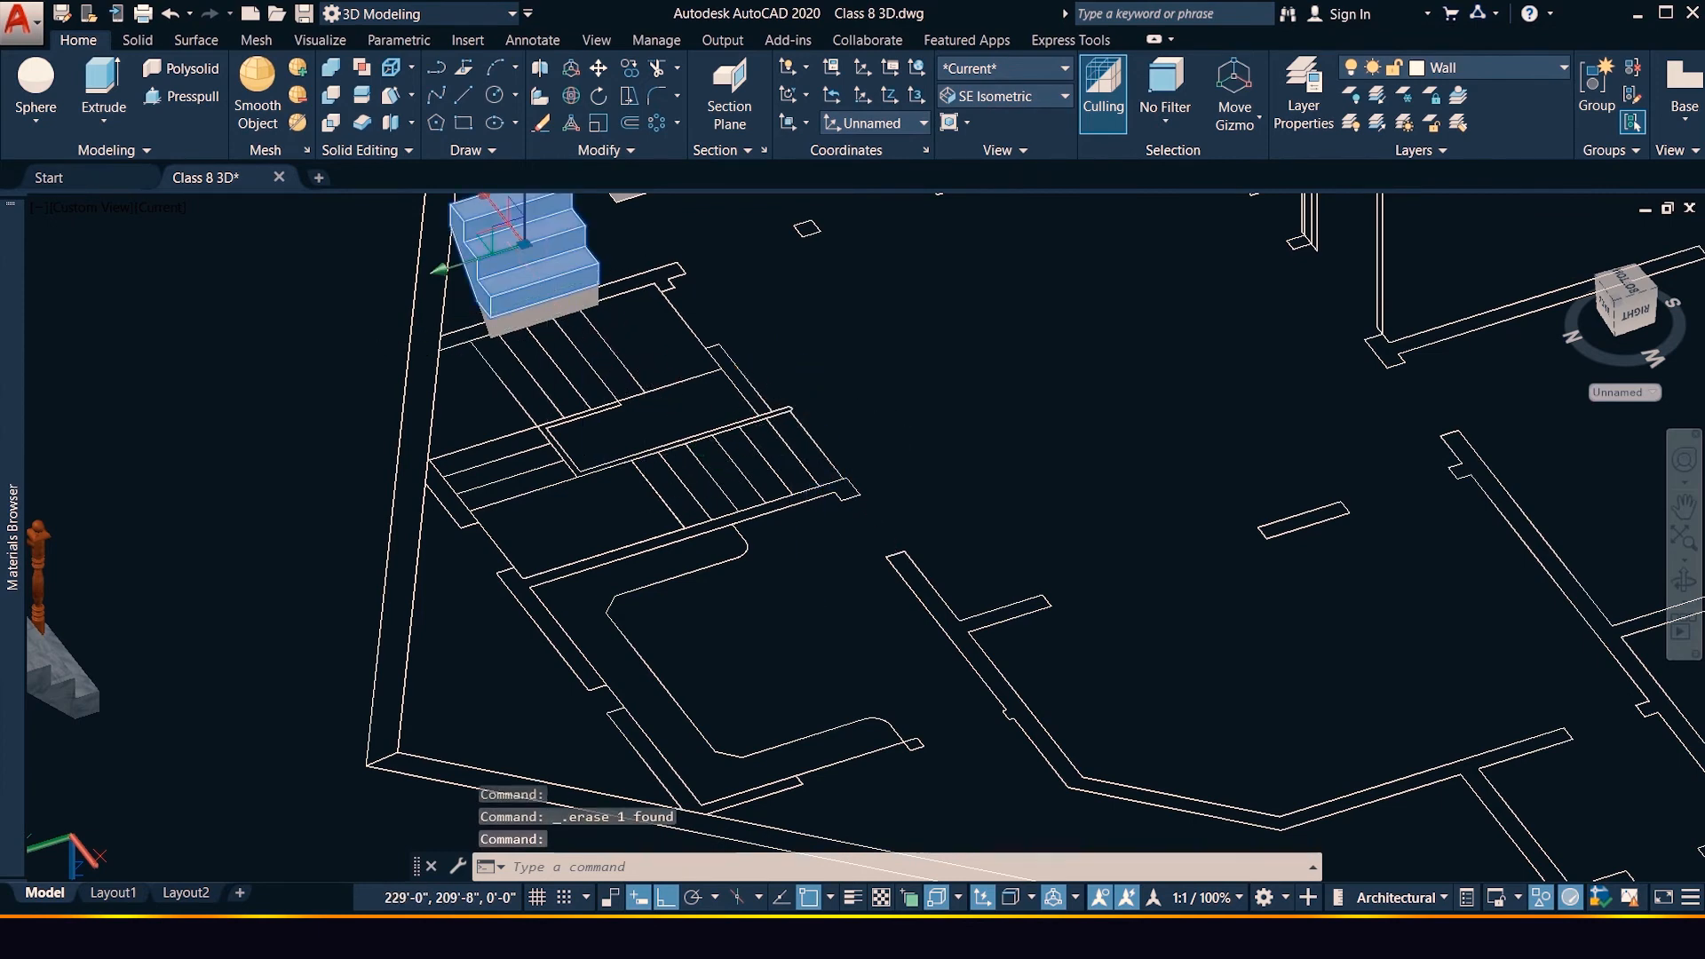
pyautogui.press('Delete')
pyautogui.click(550, 302)
pyautogui.press('Delete')
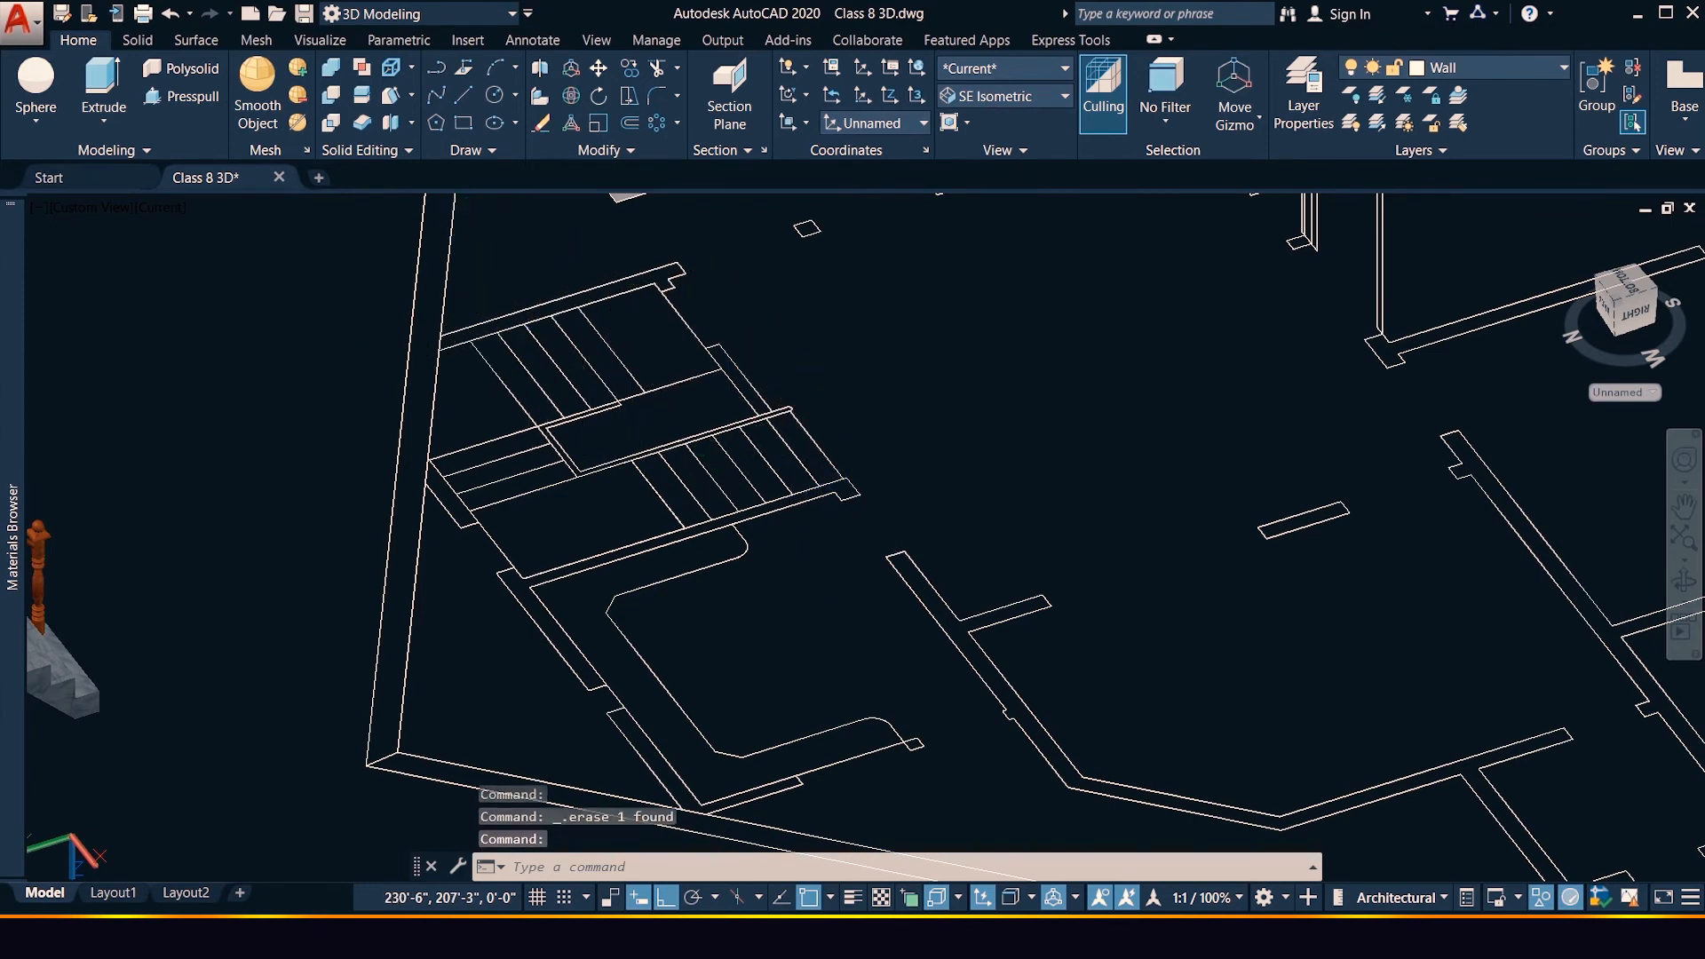
# Move the railed staircase from the bottom corner of its lowest step to the wall corner where the floor plan's stairs begin
pyautogui.scroll(-3, 603, 293)
pyautogui.click(451, 498)
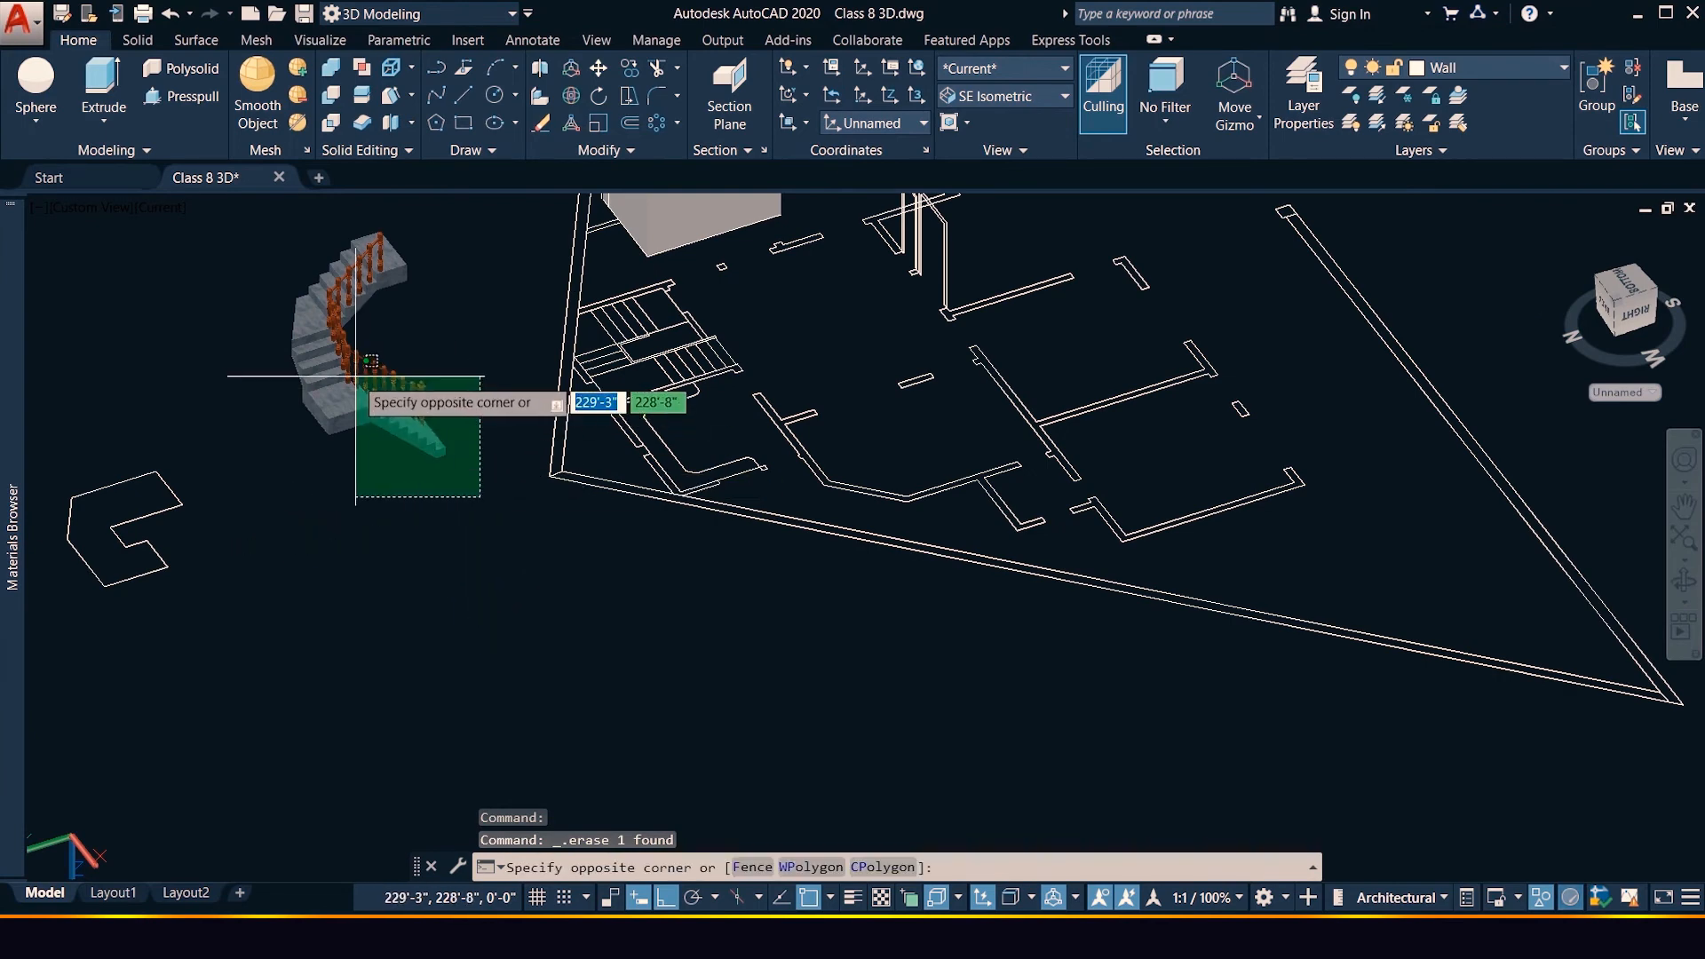
pyautogui.click(261, 223)
pyautogui.scroll(6, 675, 363)
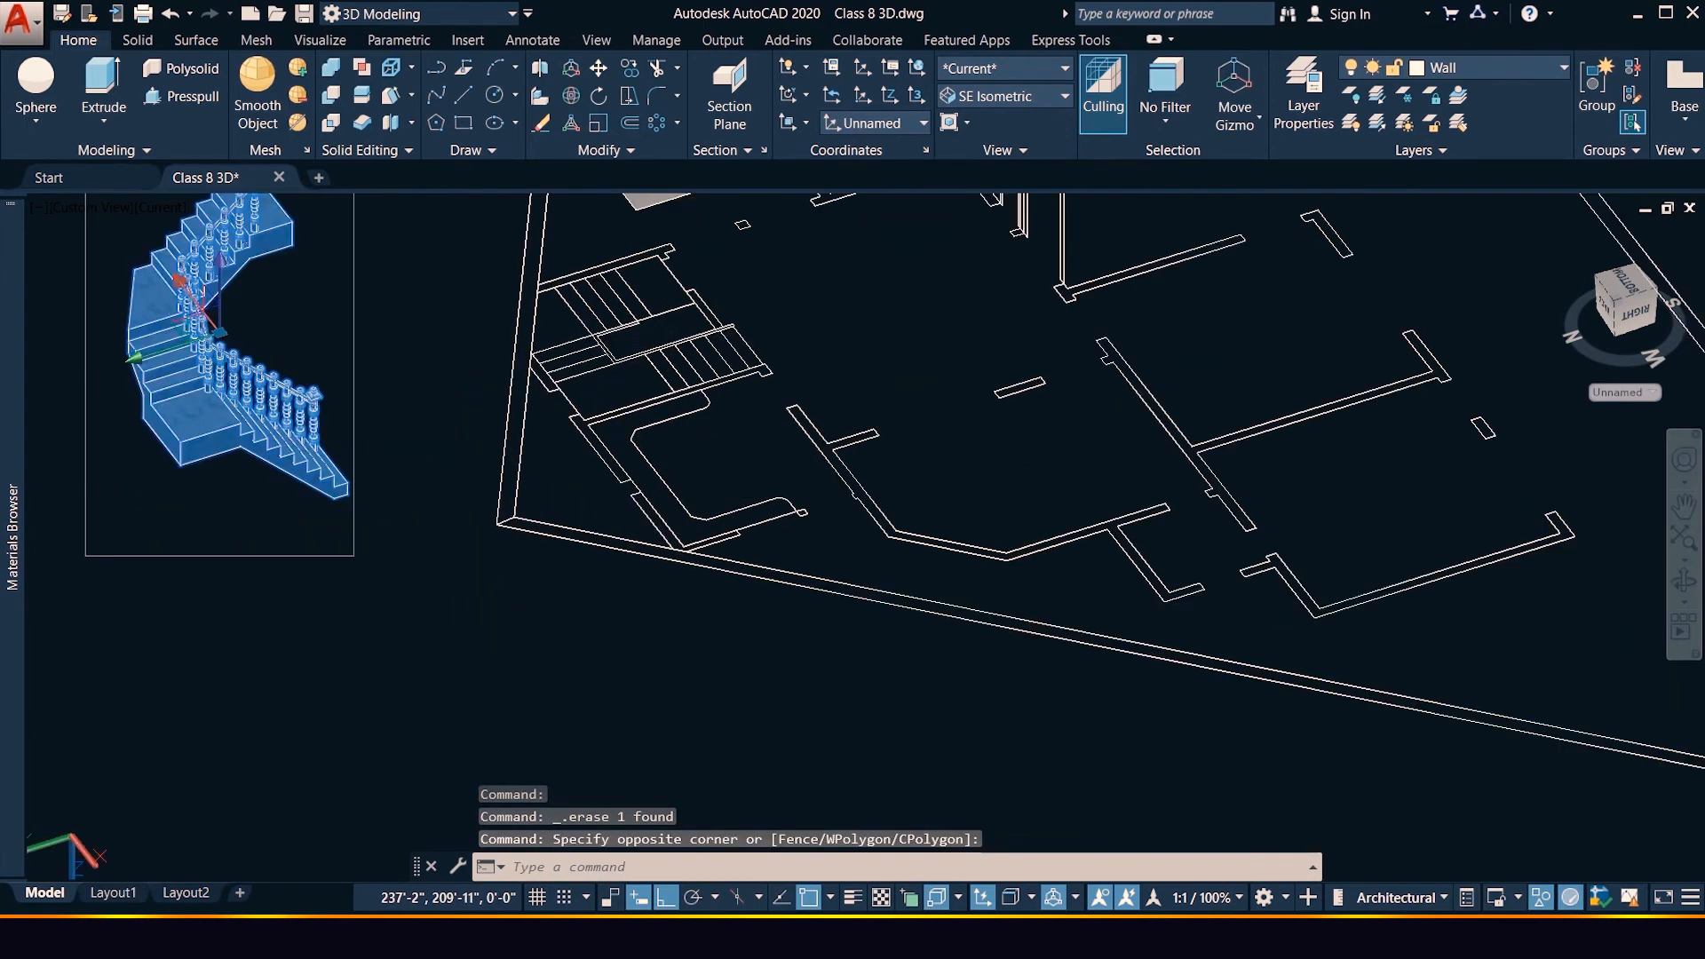
pyautogui.scroll(-5, 147, 638)
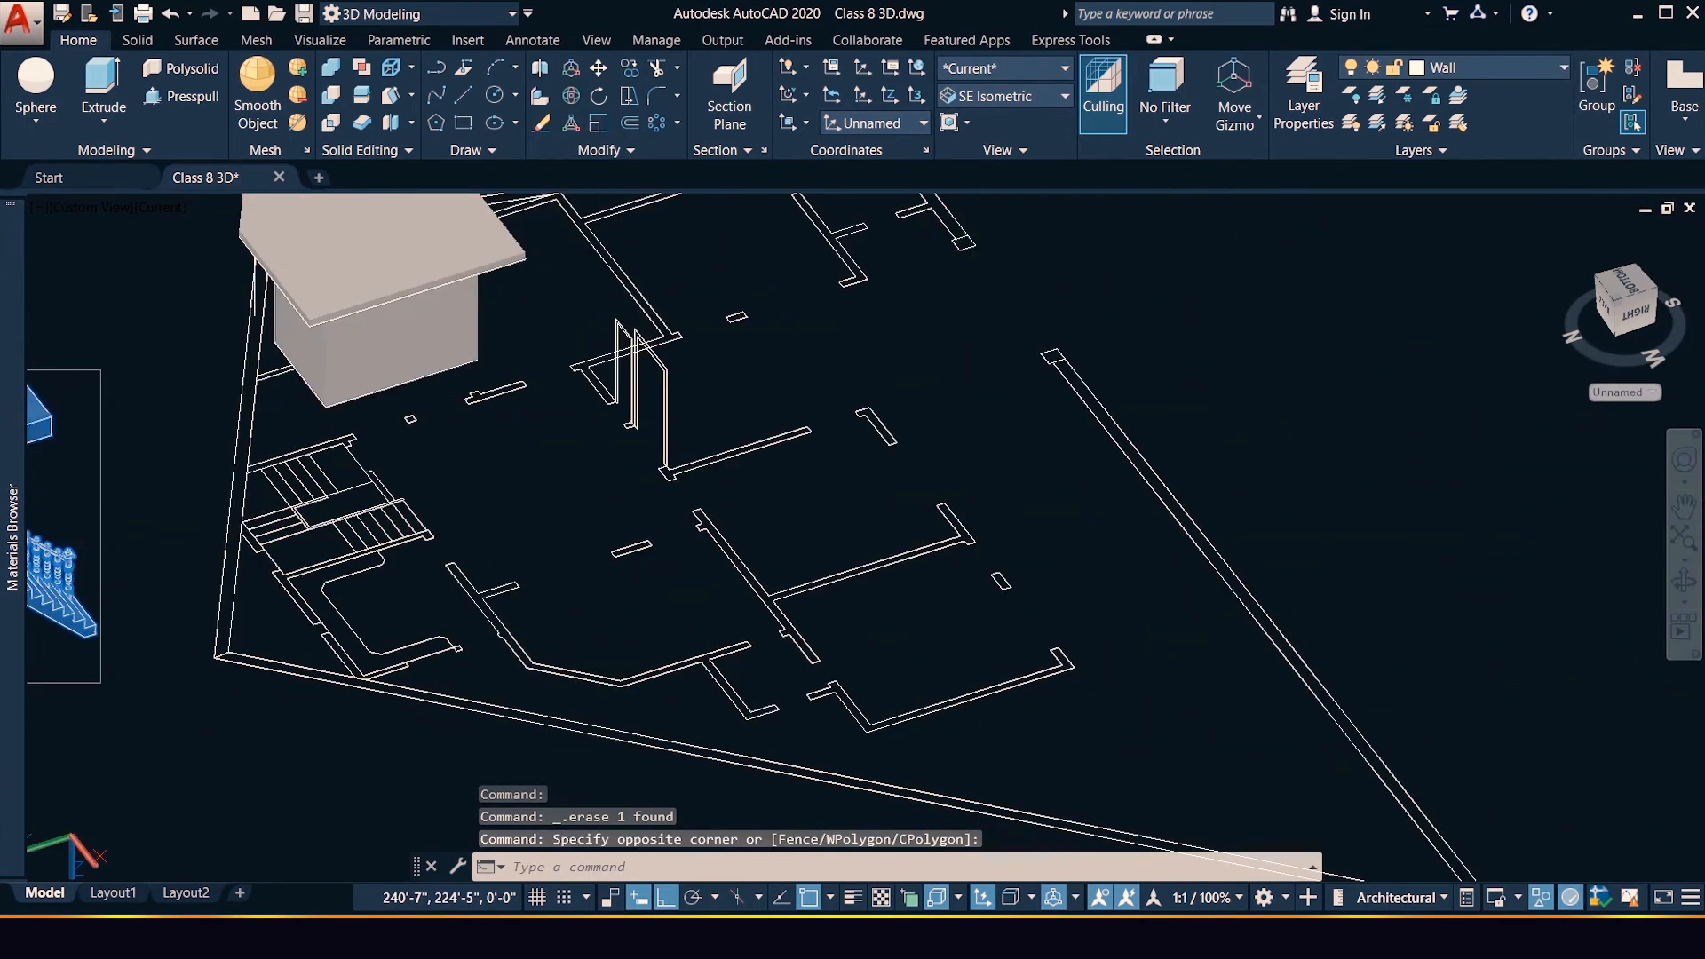
pyautogui.scroll(-2, 150, 633)
pyautogui.scroll(-2, 140, 637)
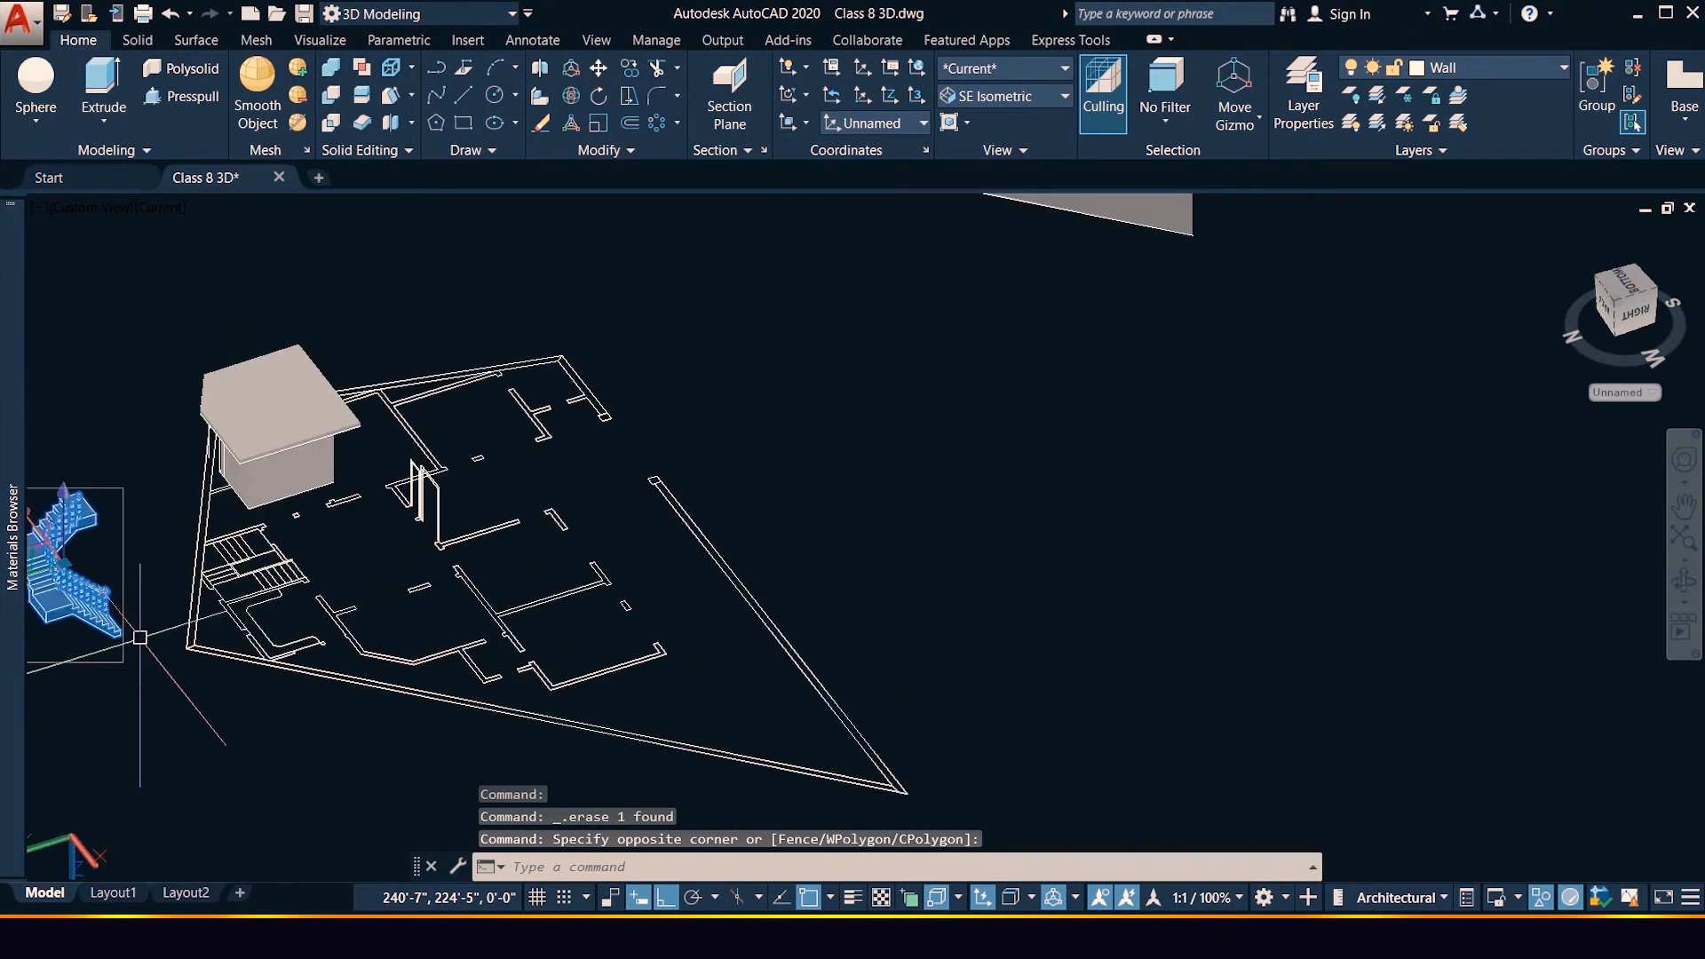
pyautogui.write('M')
pyautogui.press('Return')
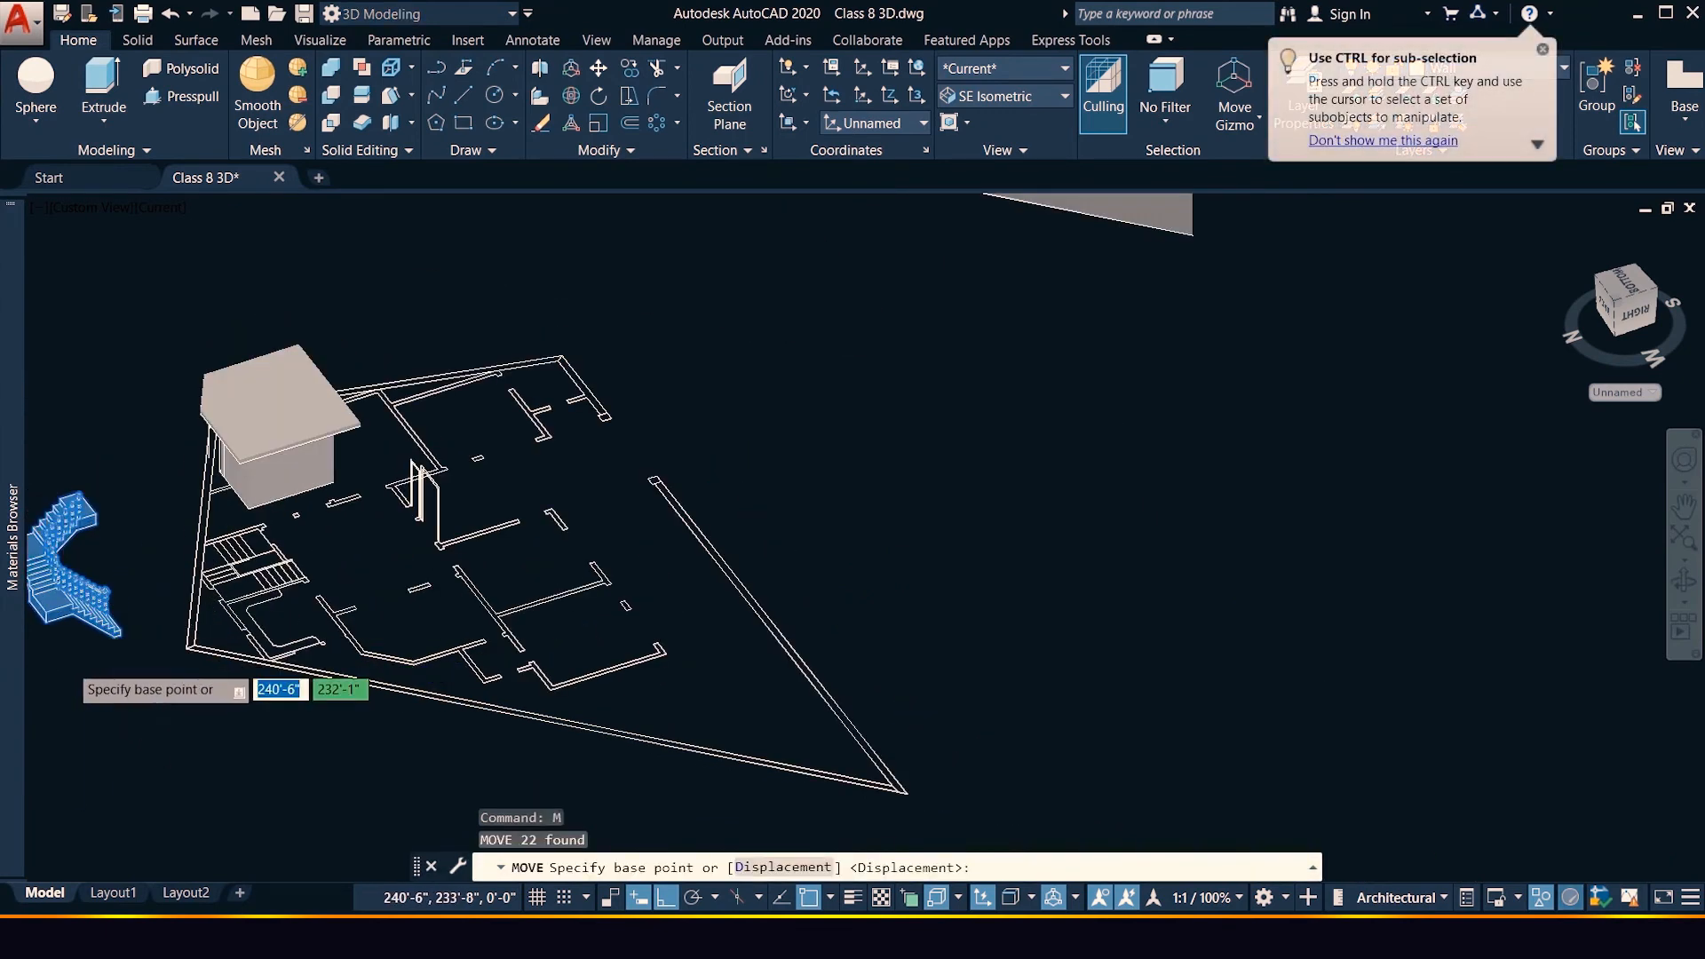
pyautogui.scroll(6, 43, 662)
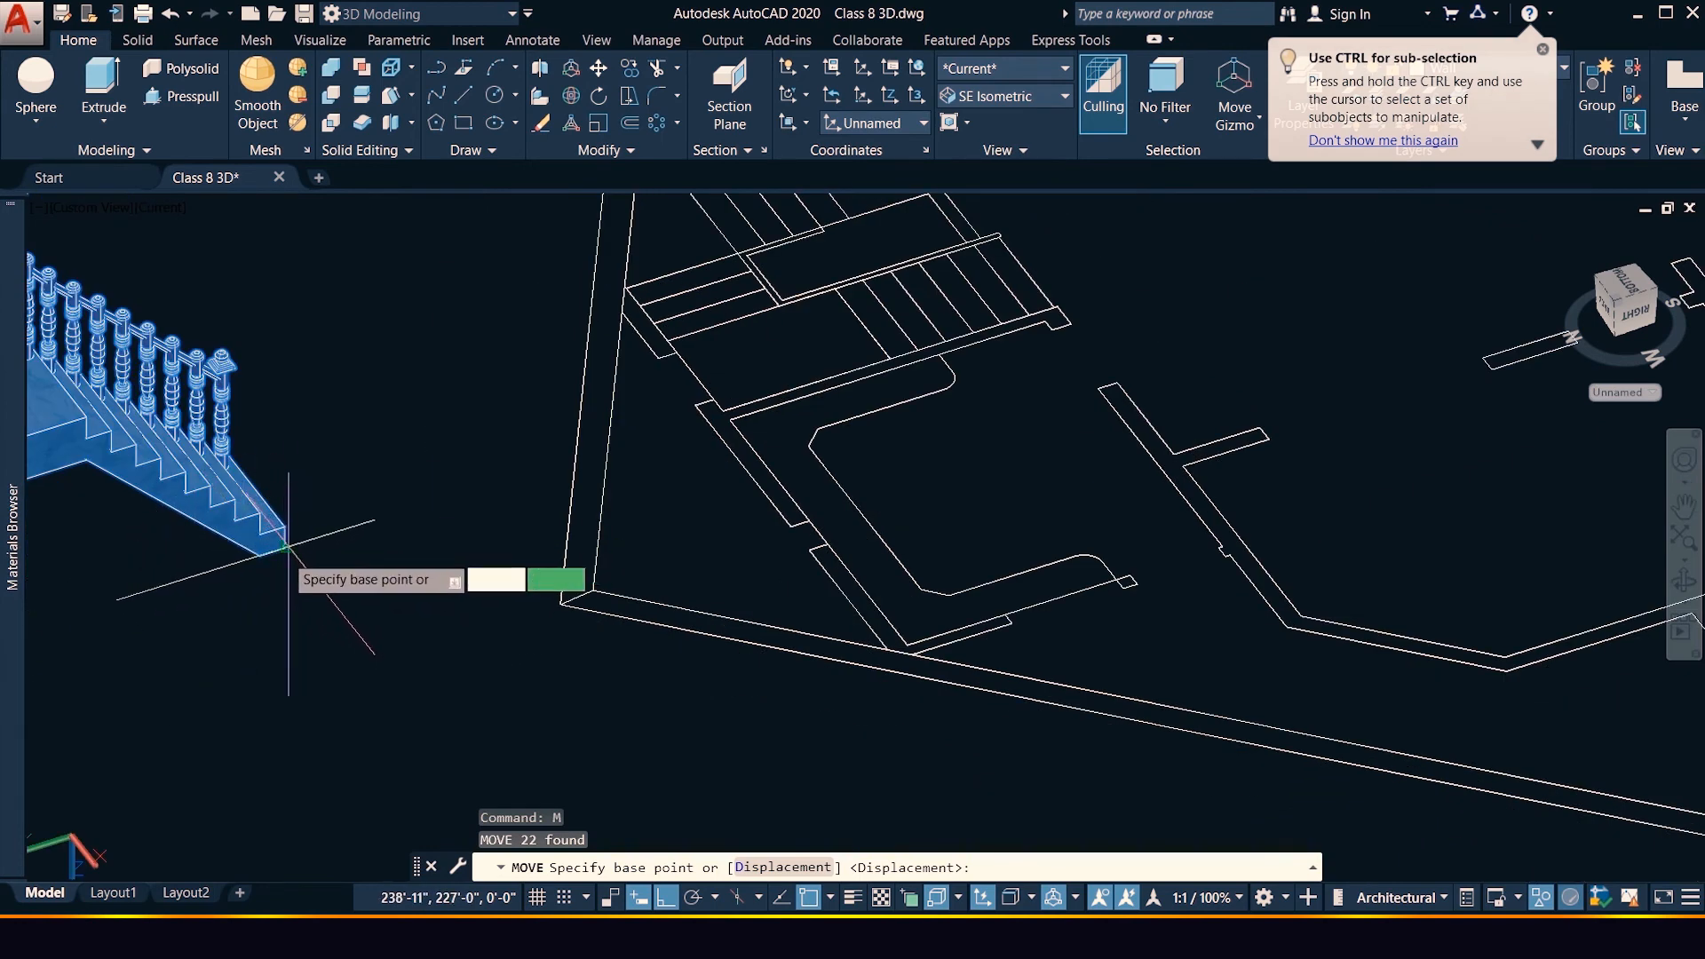
pyautogui.click(285, 545)
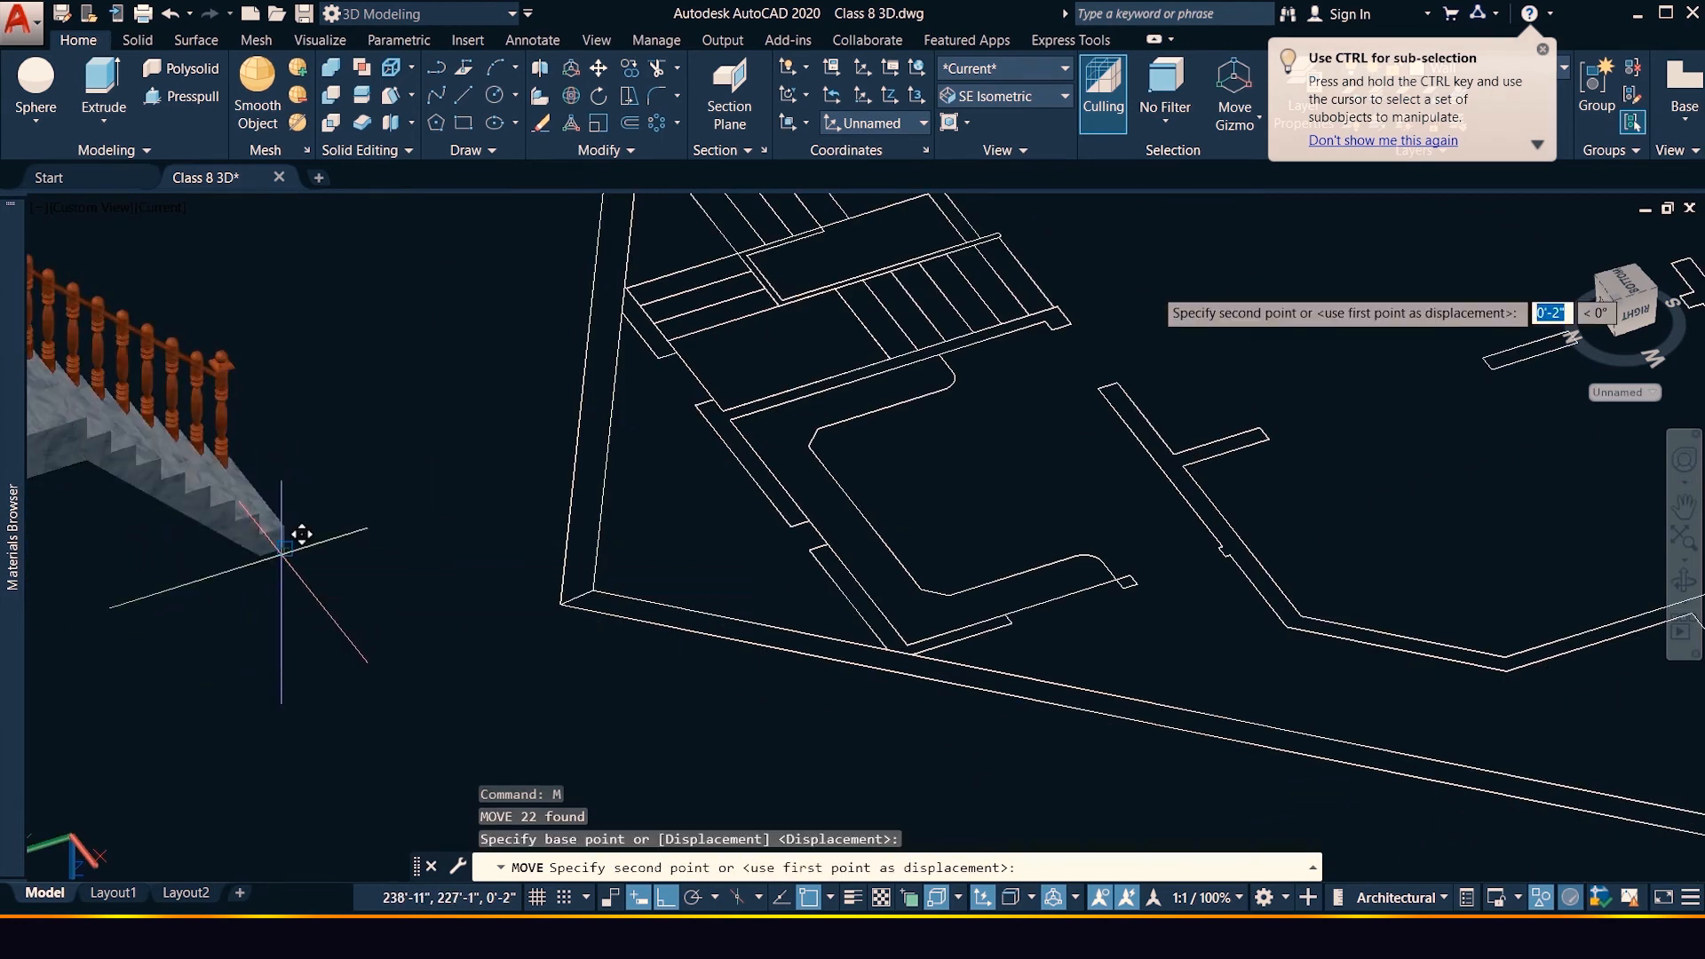
pyautogui.scroll(4, 1006, 300)
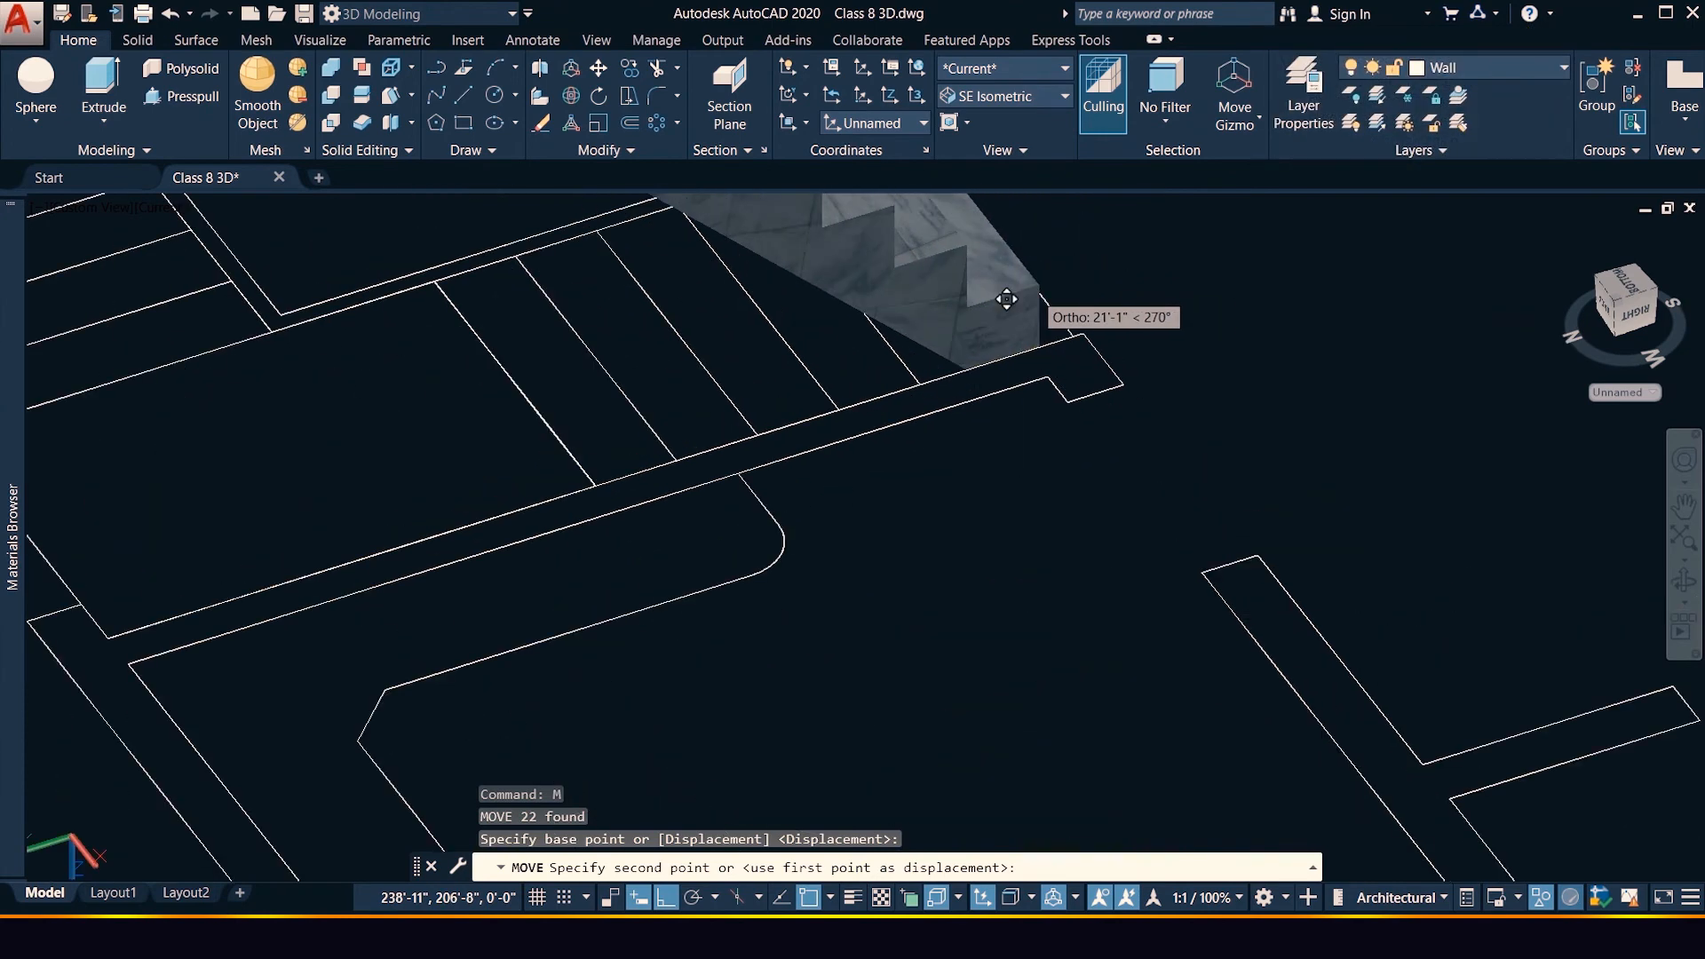
pyautogui.click(1071, 336)
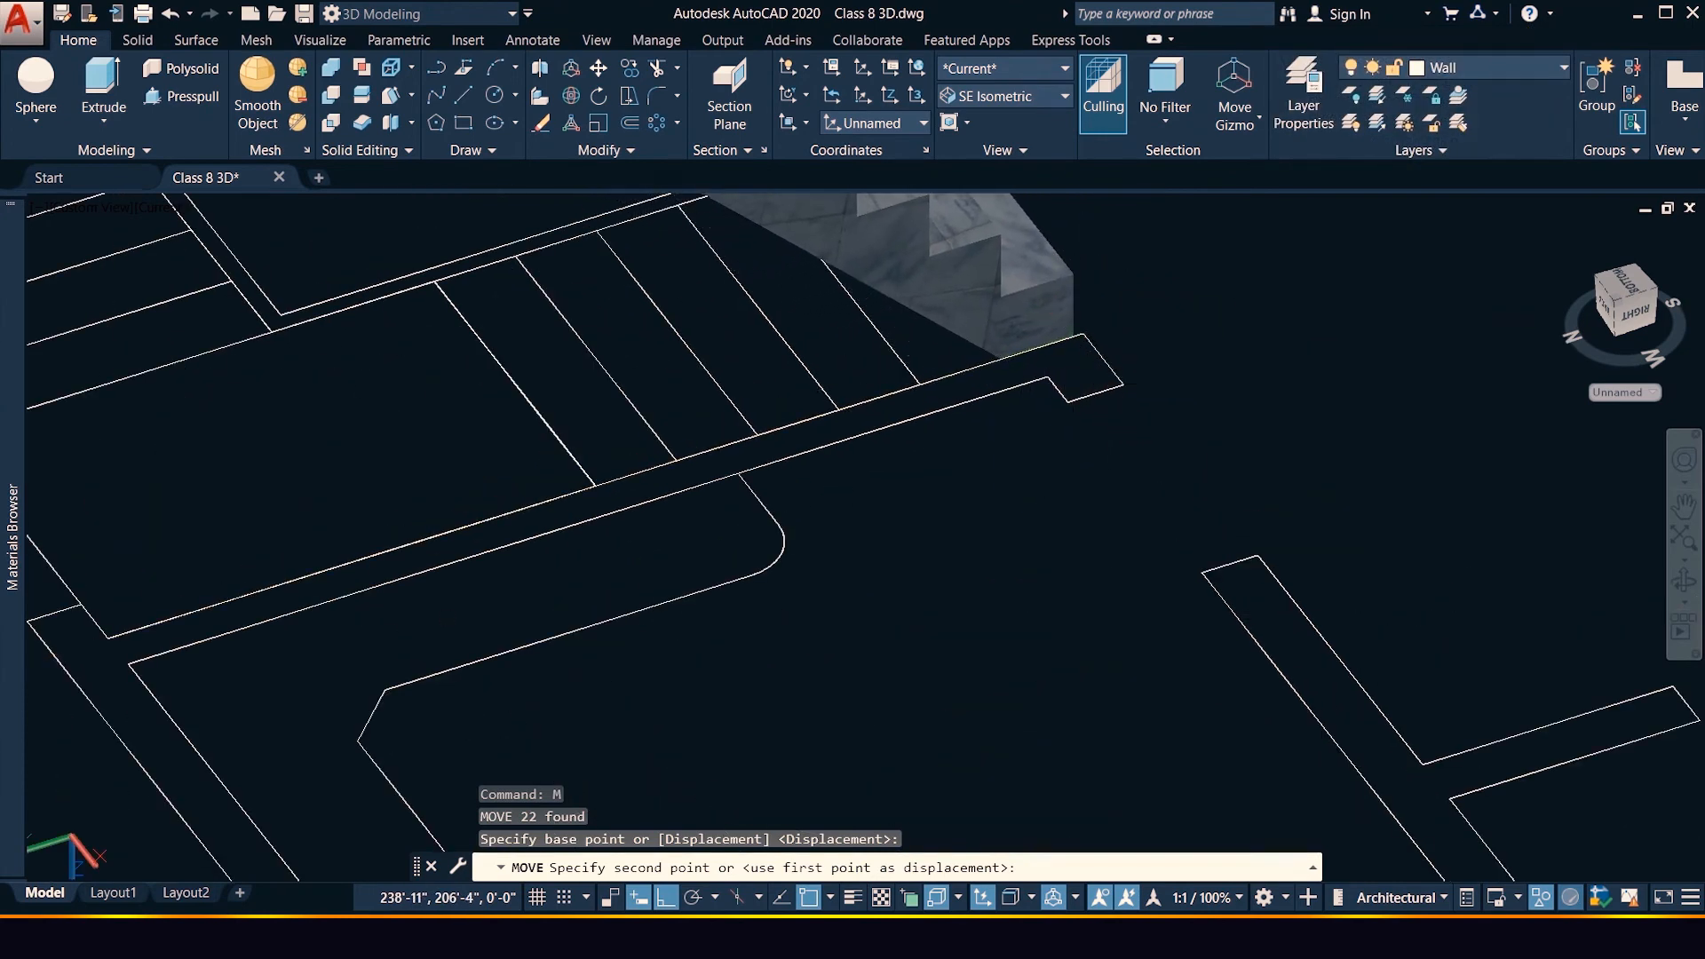
pyautogui.scroll(-6, 754, 435)
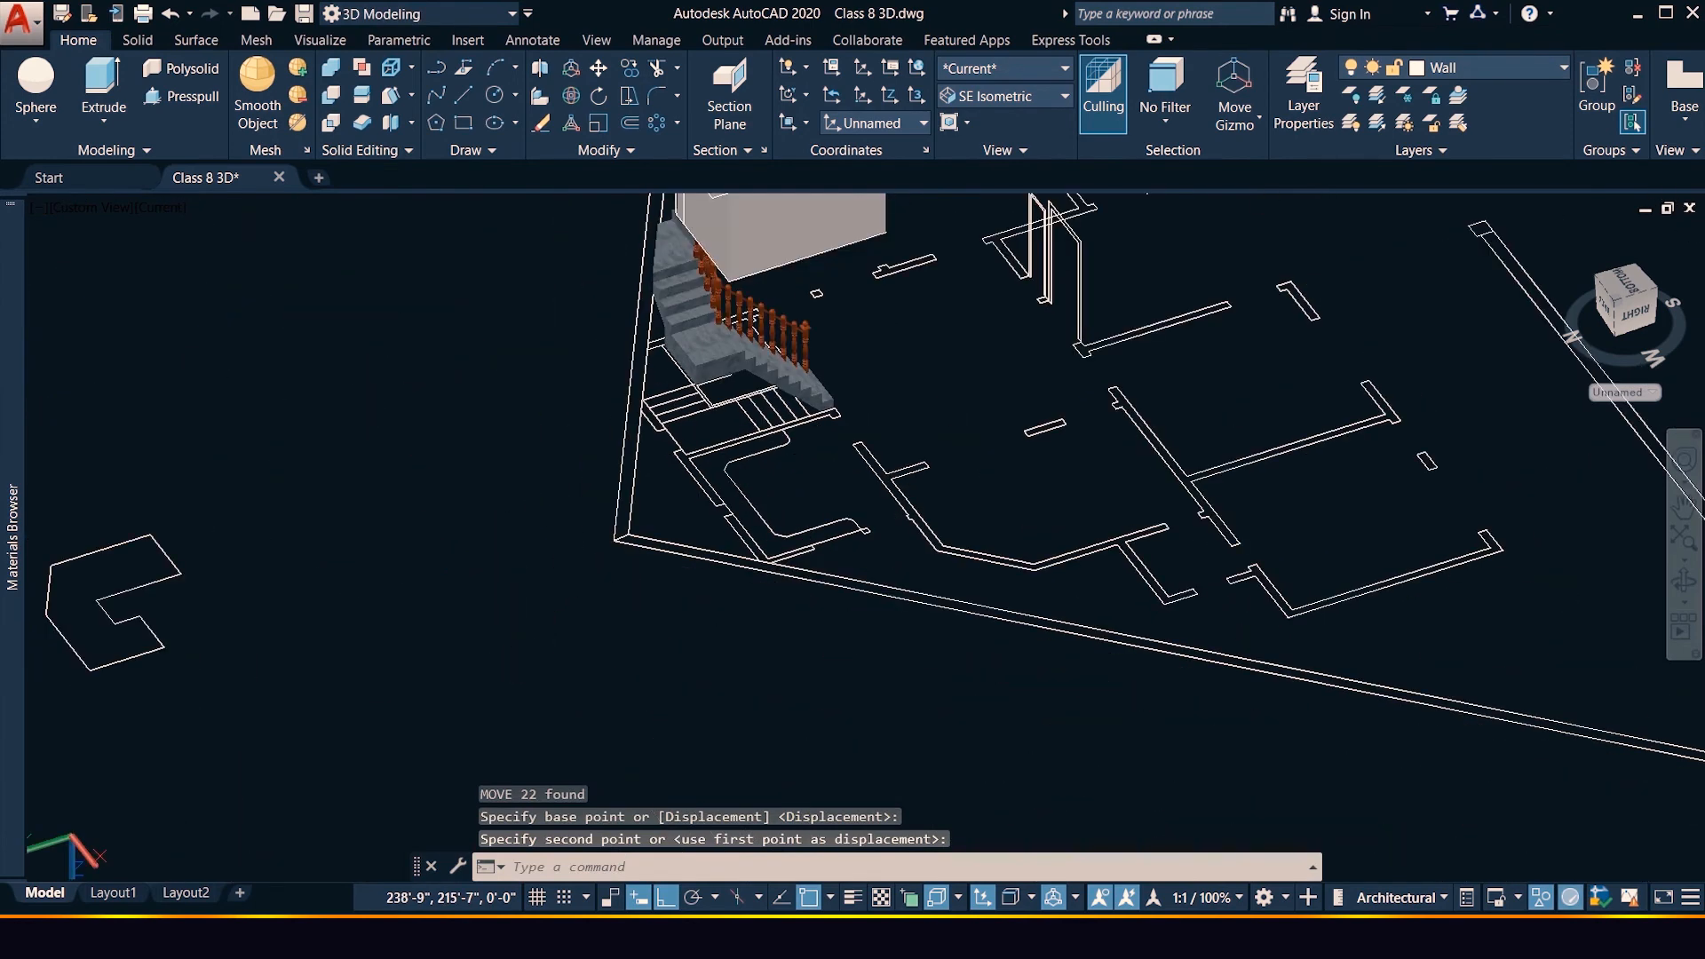
pyautogui.scroll(-2, 679, 459)
pyautogui.press('Escape')
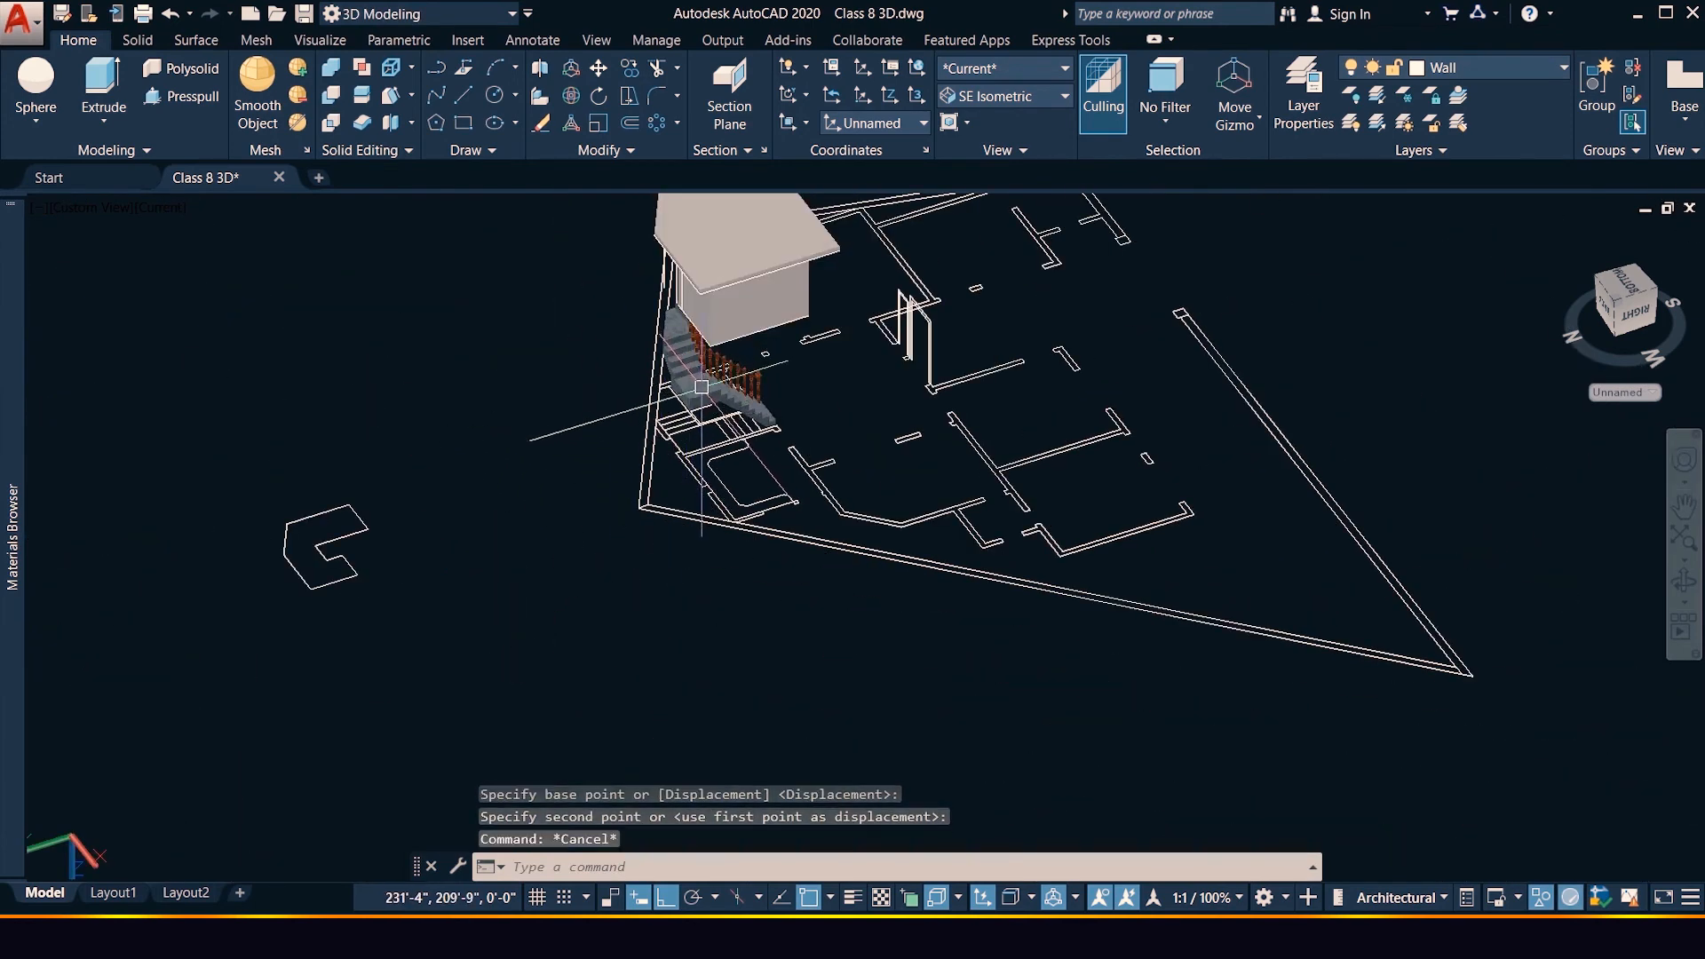
pyautogui.click(702, 387)
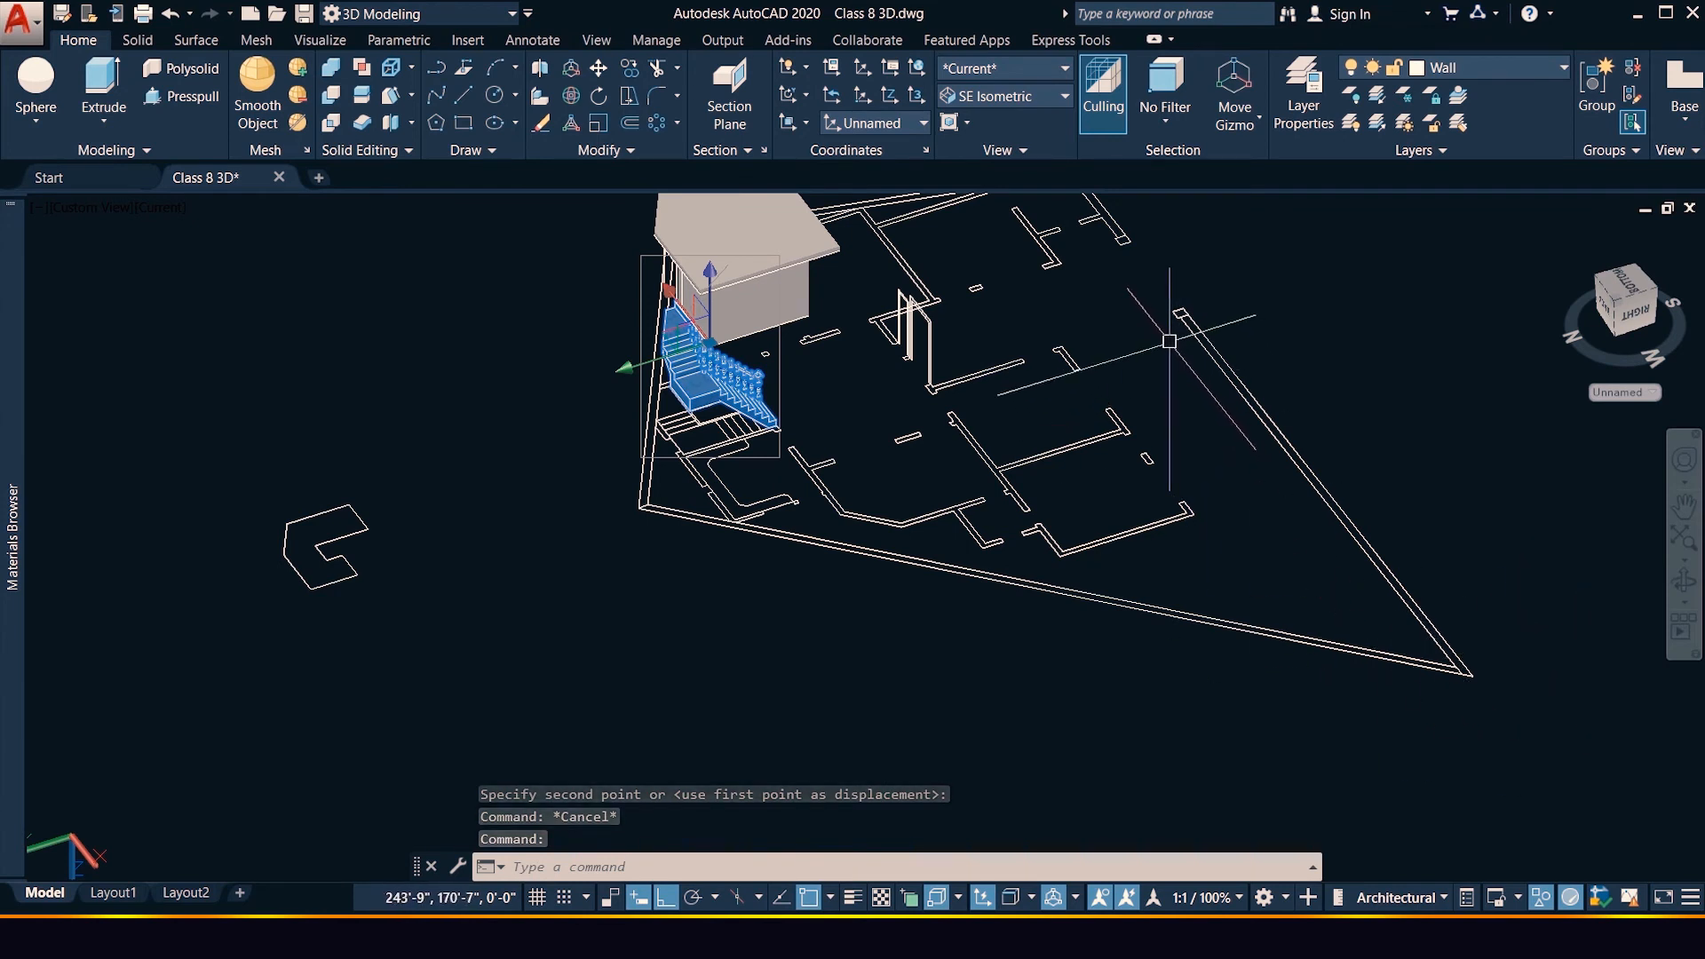
pyautogui.write('co')
pyautogui.press('Return')
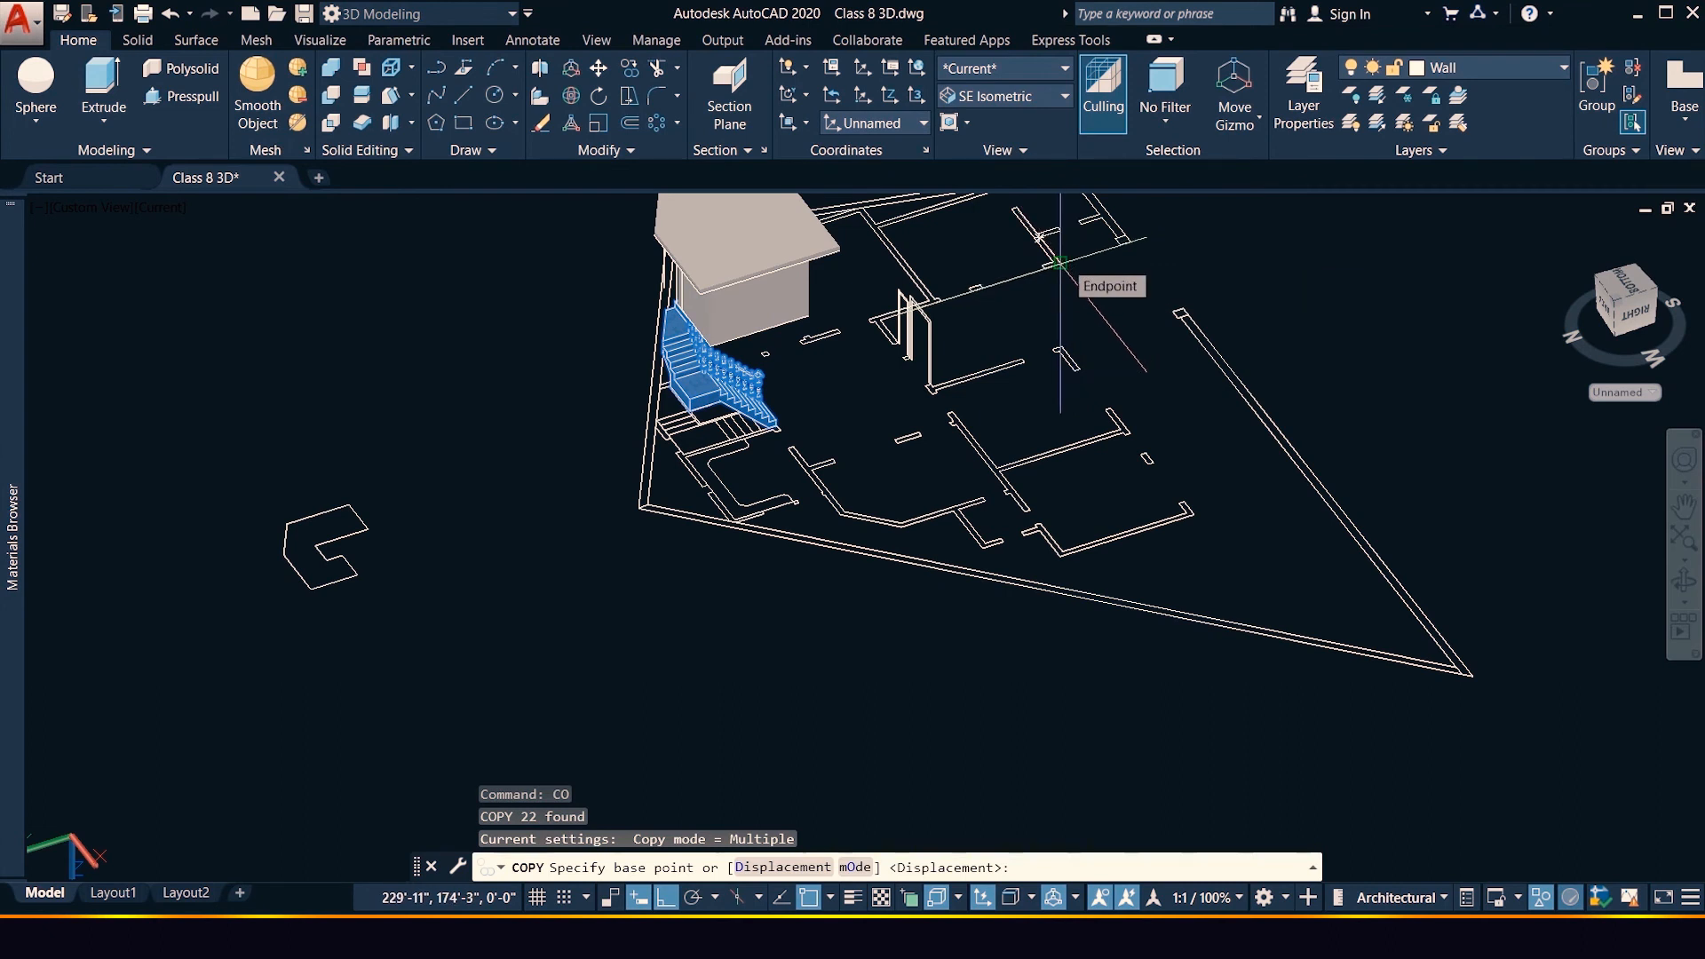
pyautogui.click(1059, 262)
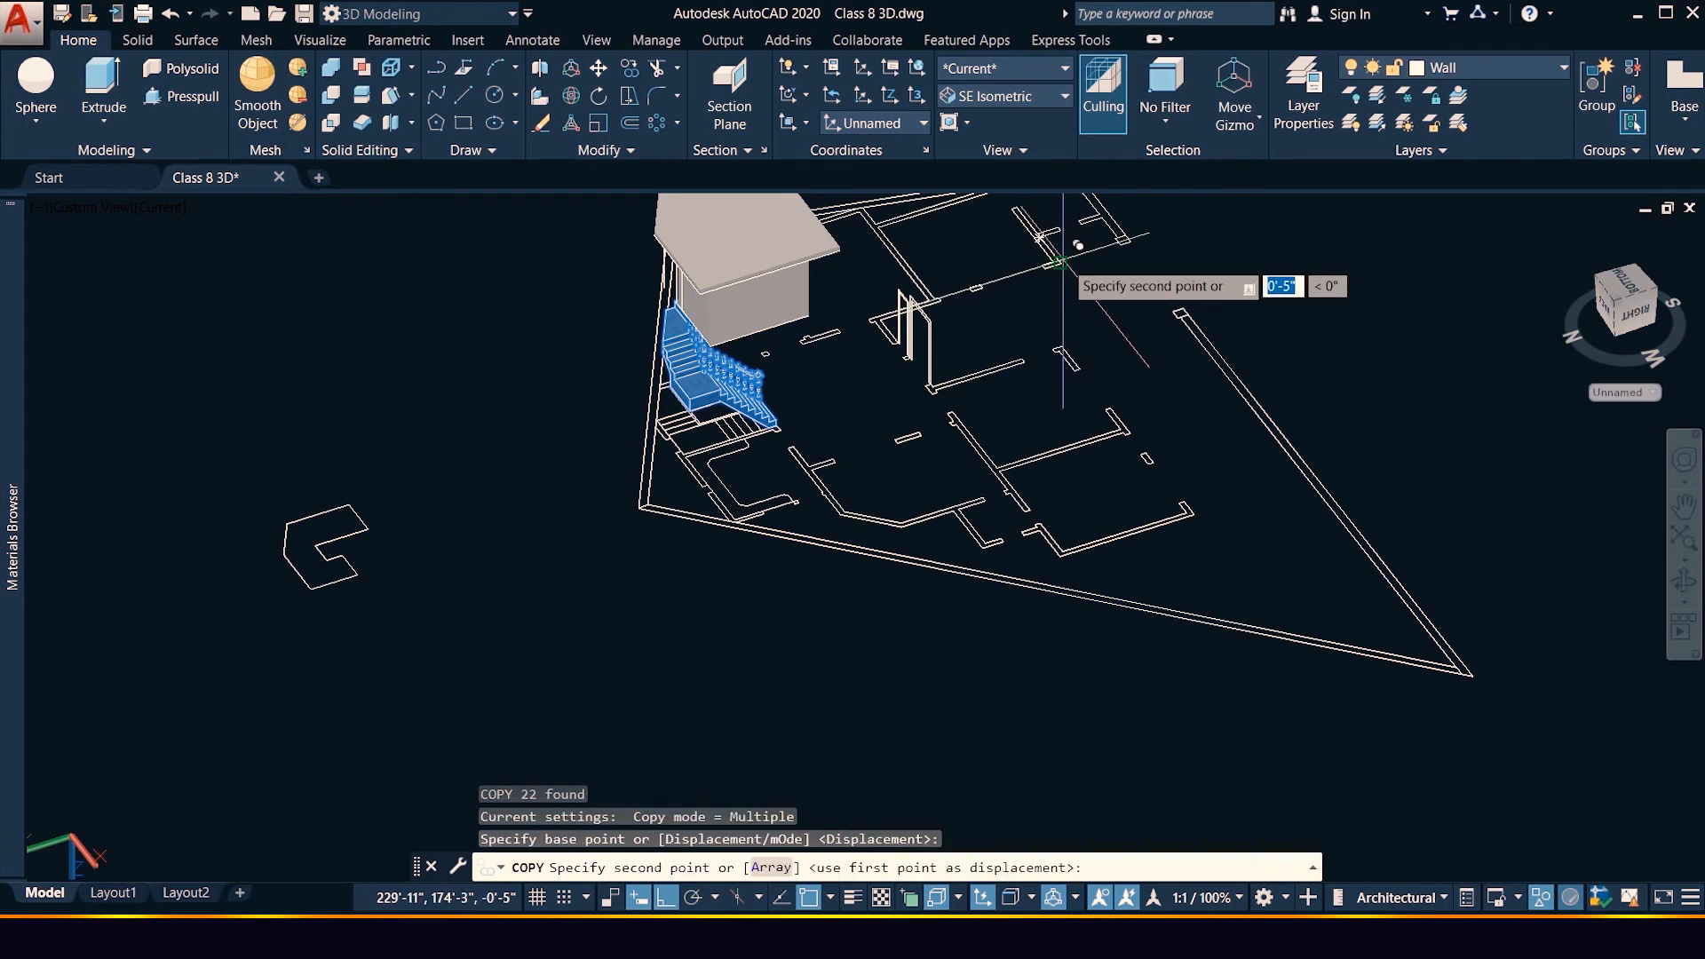
pyautogui.scroll(-6, 1060, 264)
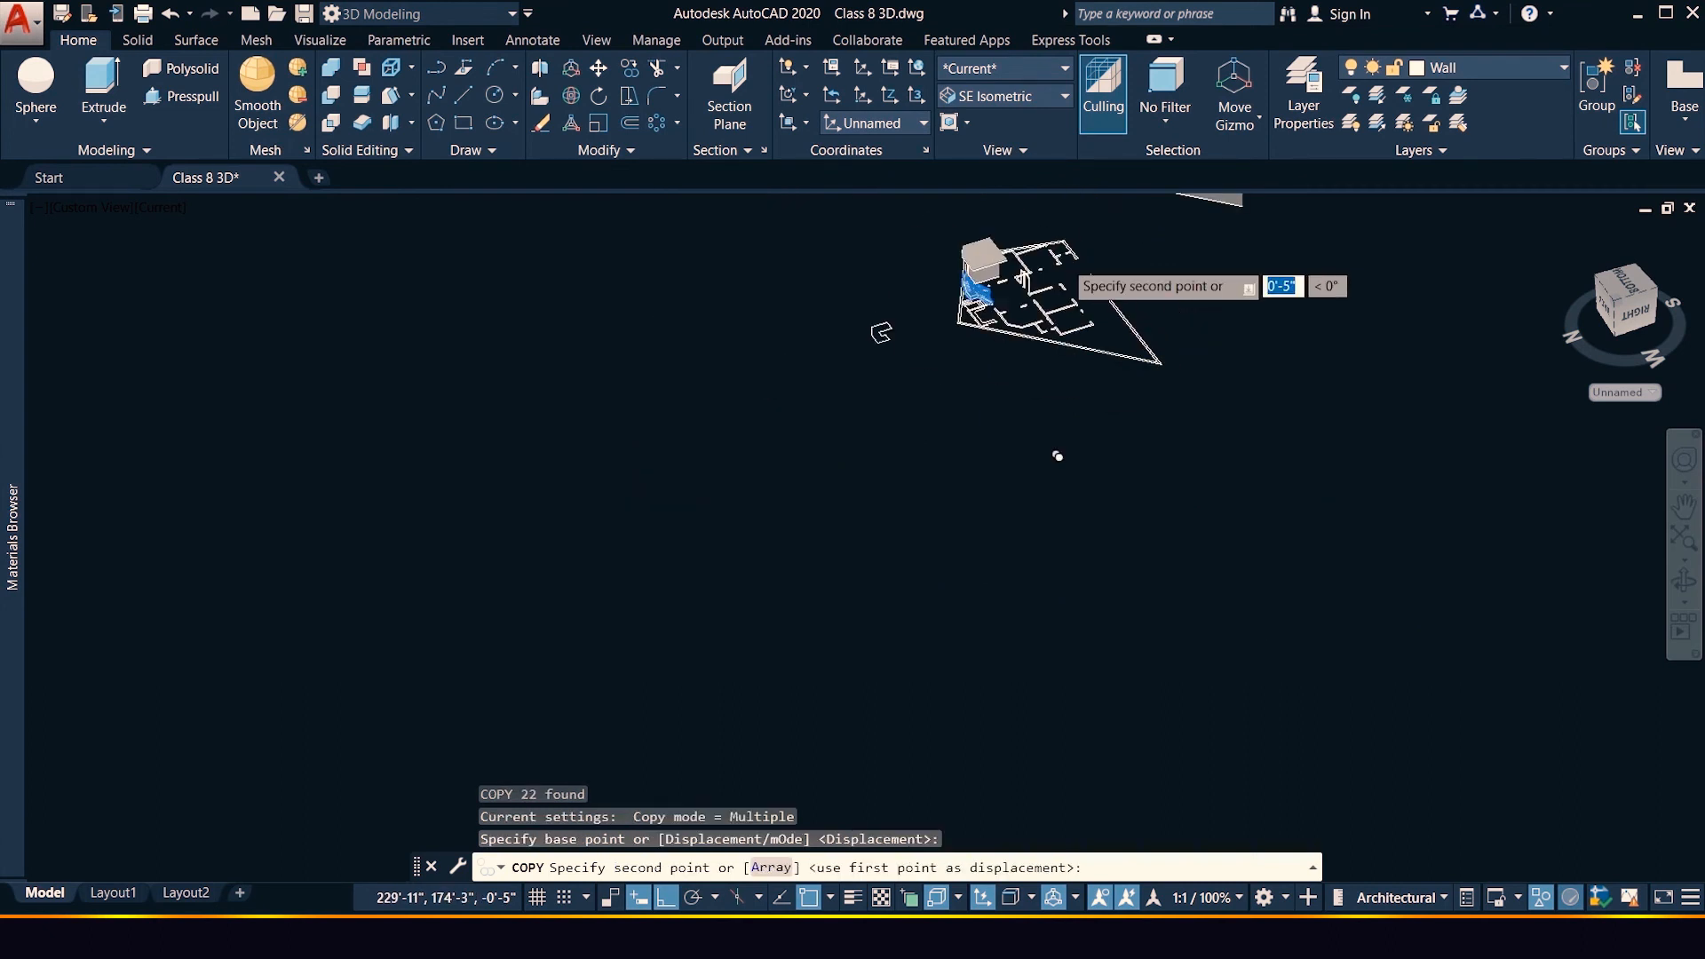
pyautogui.scroll(-2, 1060, 265)
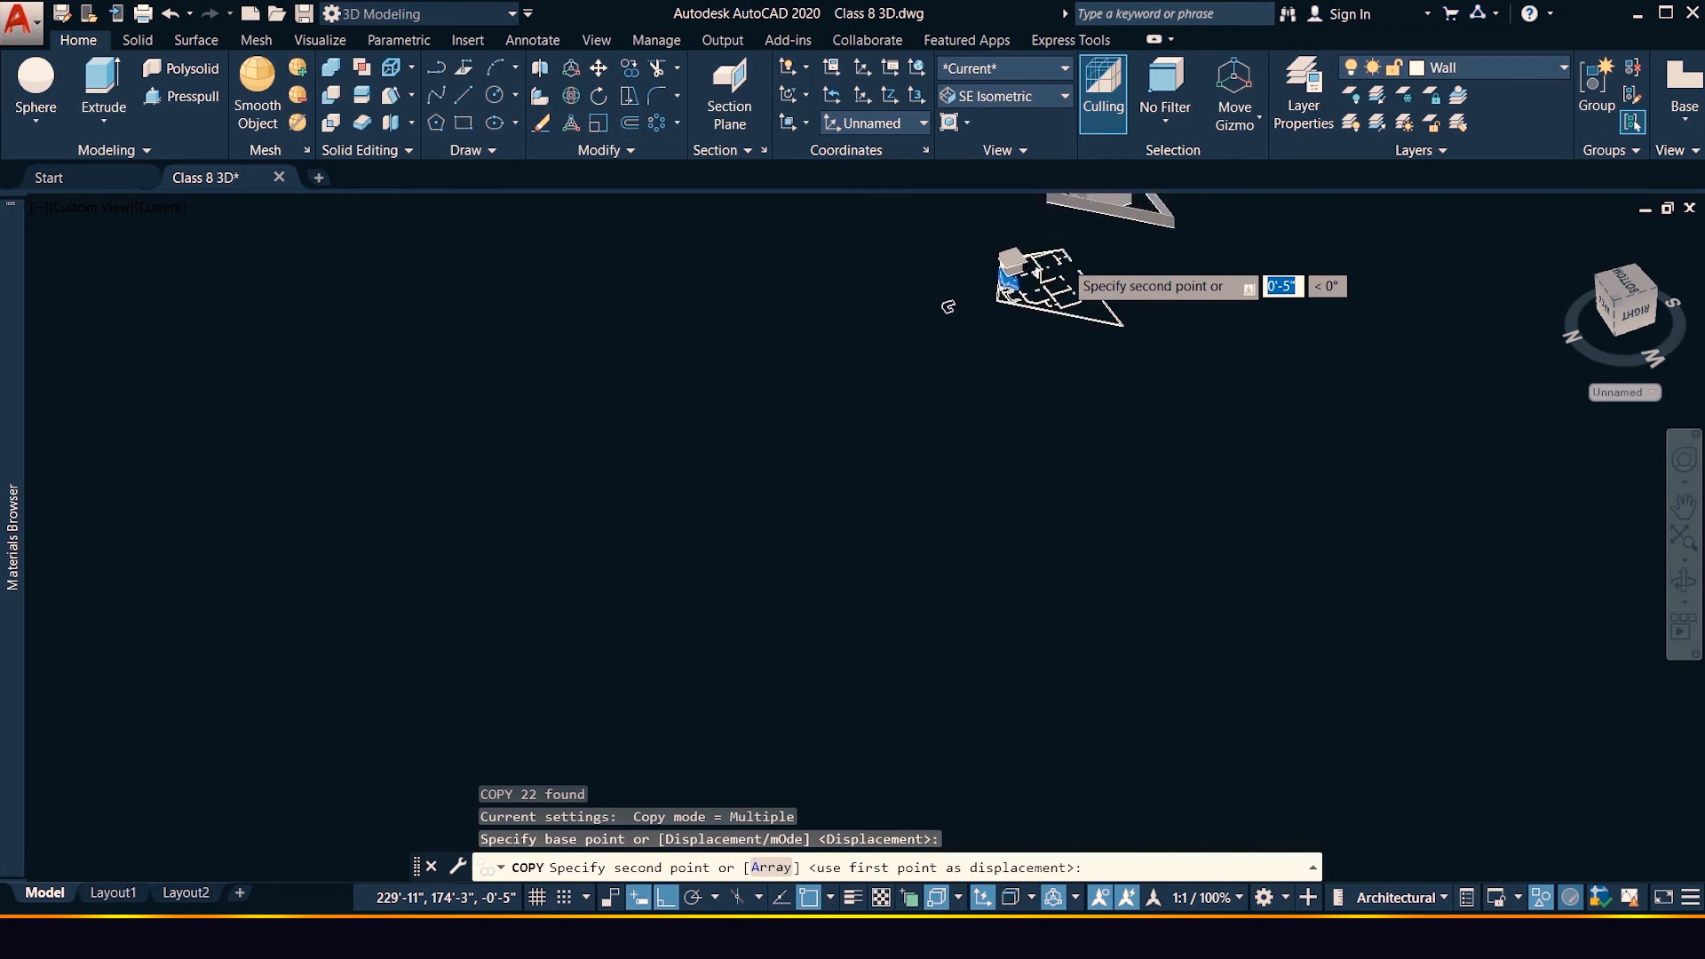
pyautogui.scroll(-2, 991, 291)
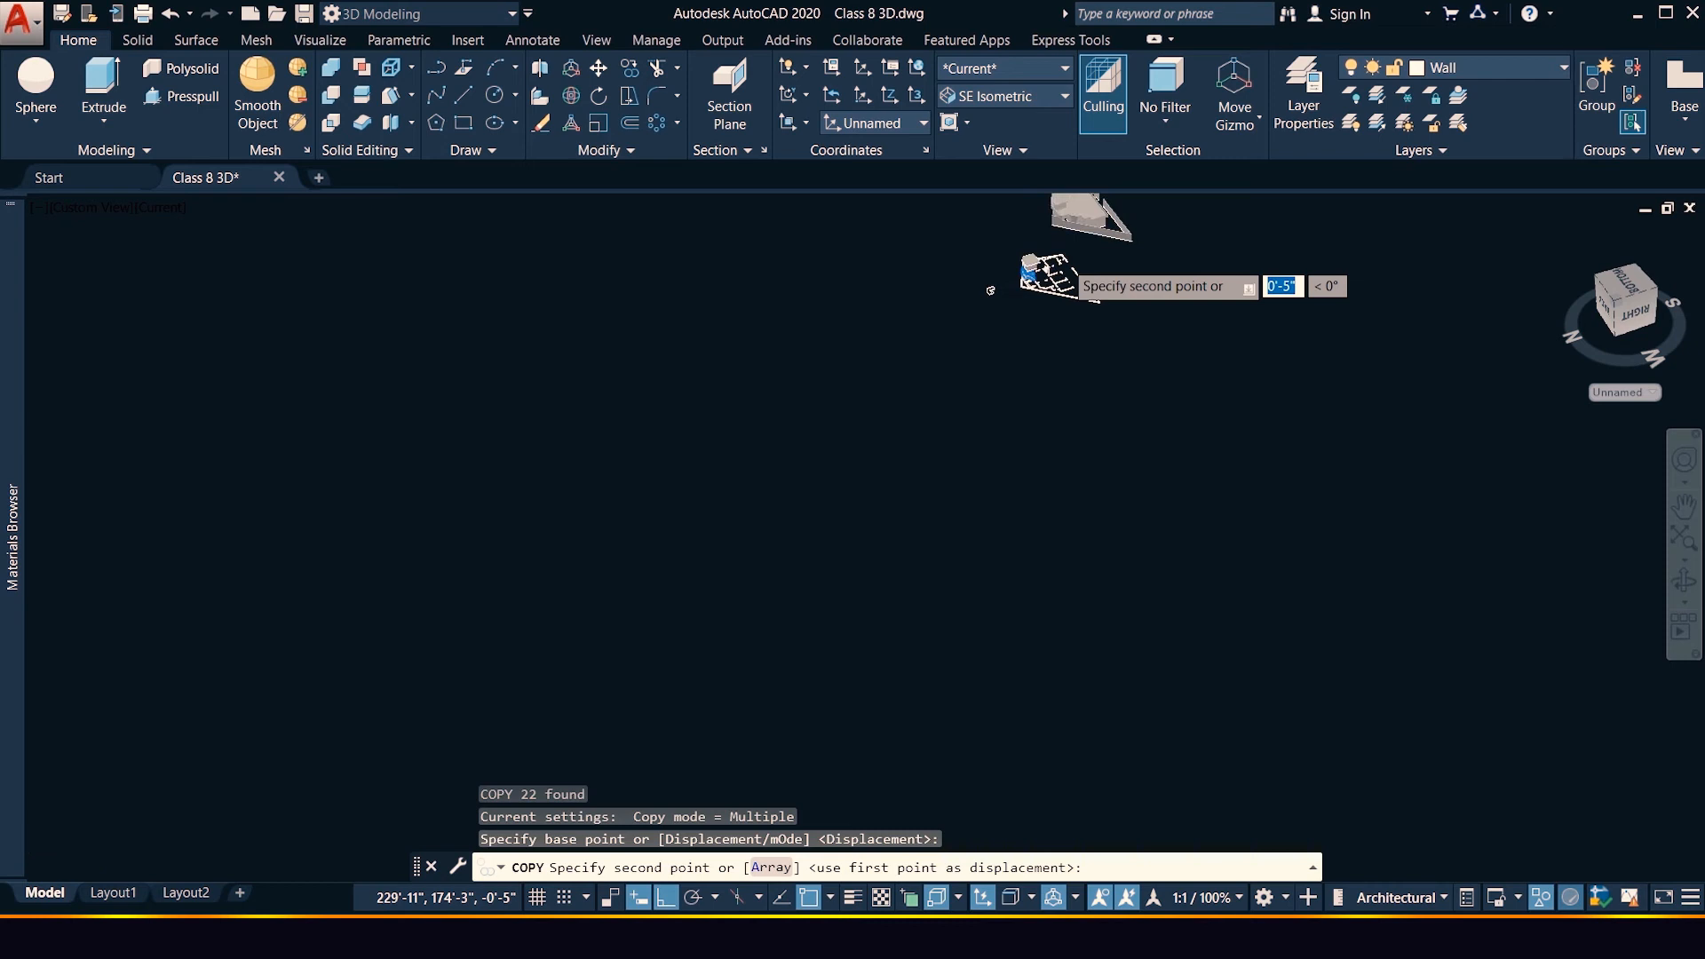
pyautogui.scroll(-2, 1060, 265)
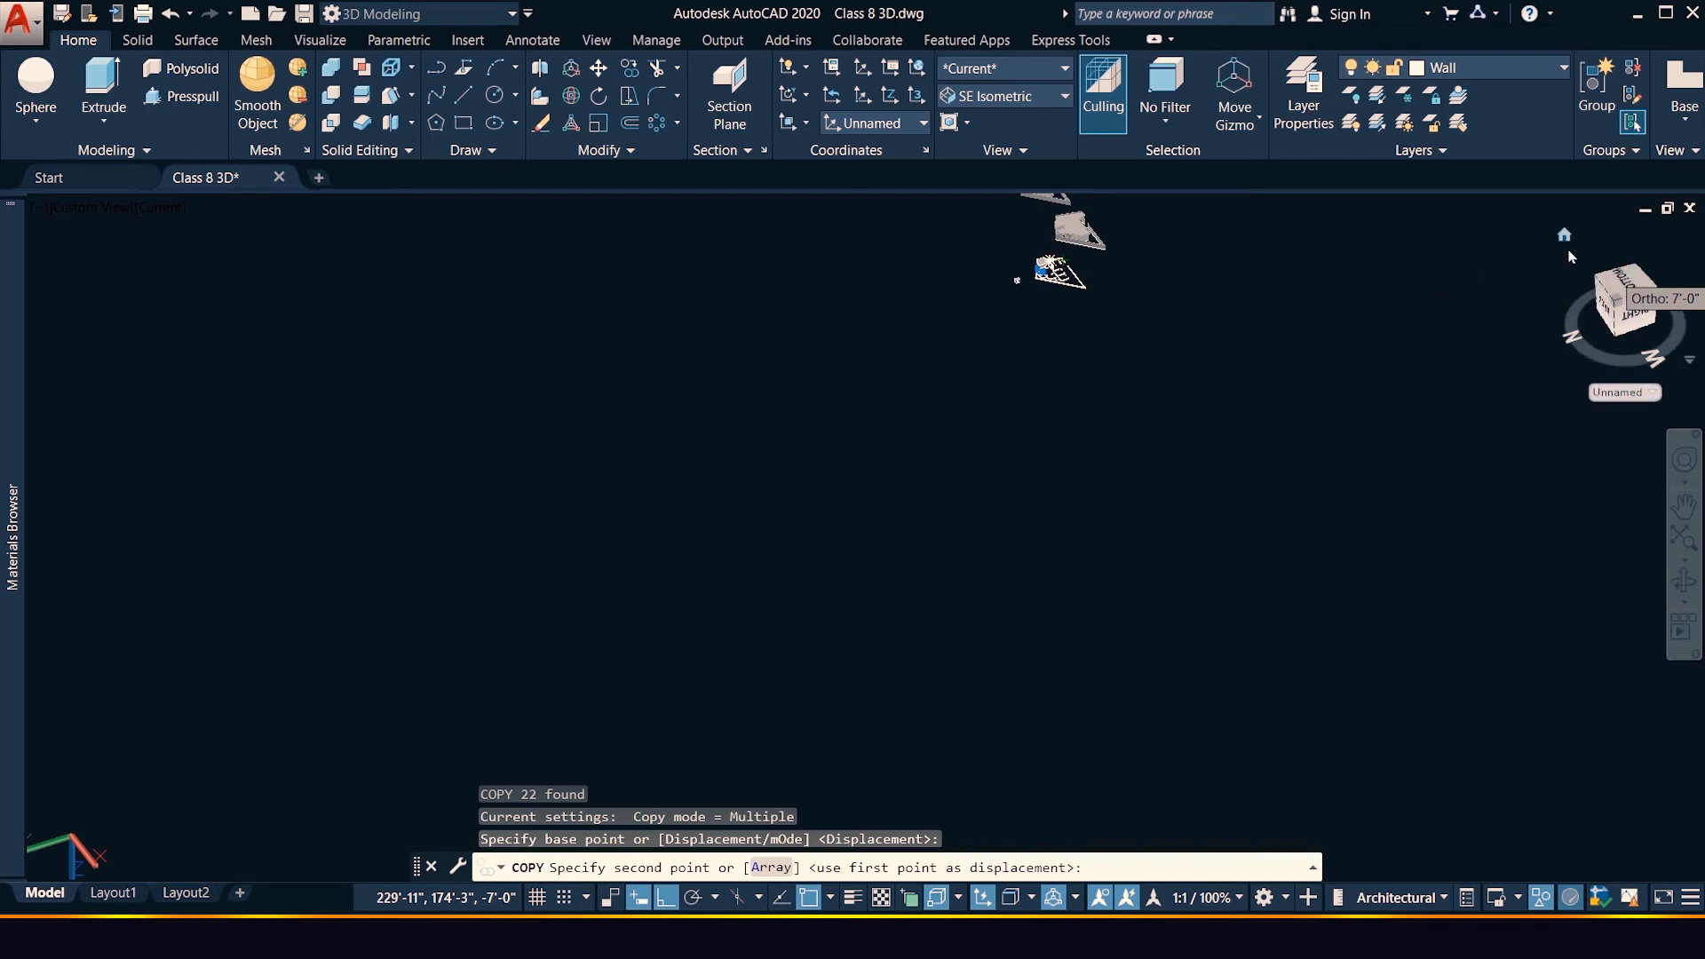
# Switch the model view from perspective to parallel projection
pyautogui.rightClick(1626, 295)
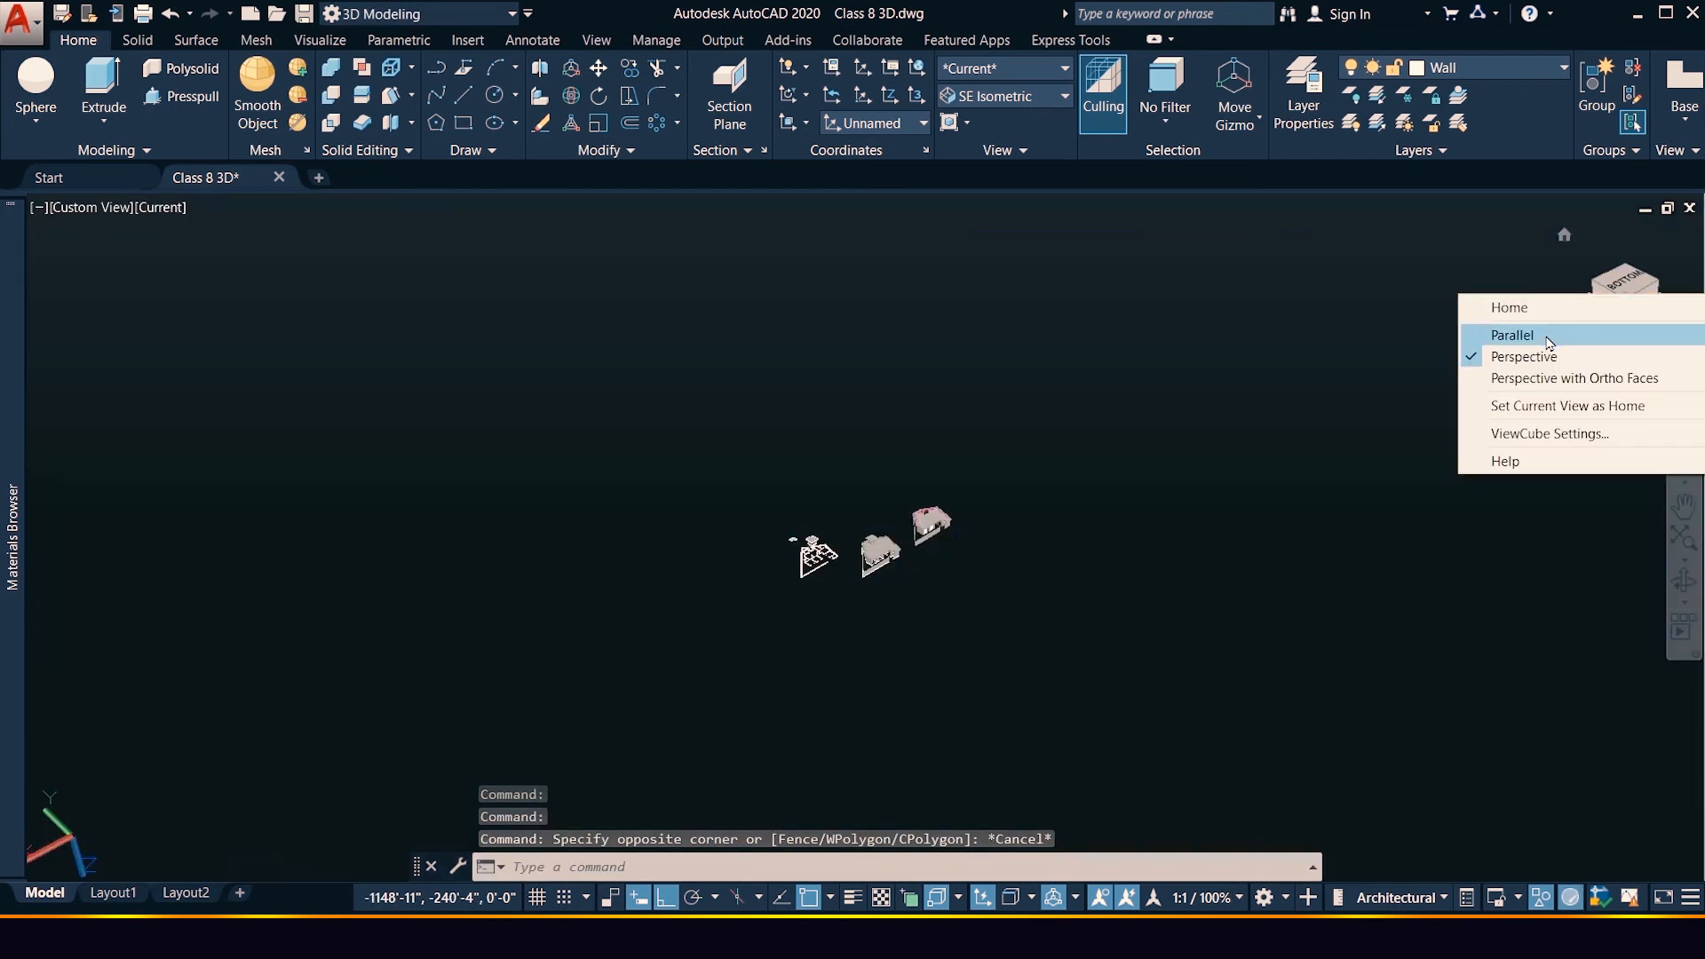
pyautogui.click(1549, 335)
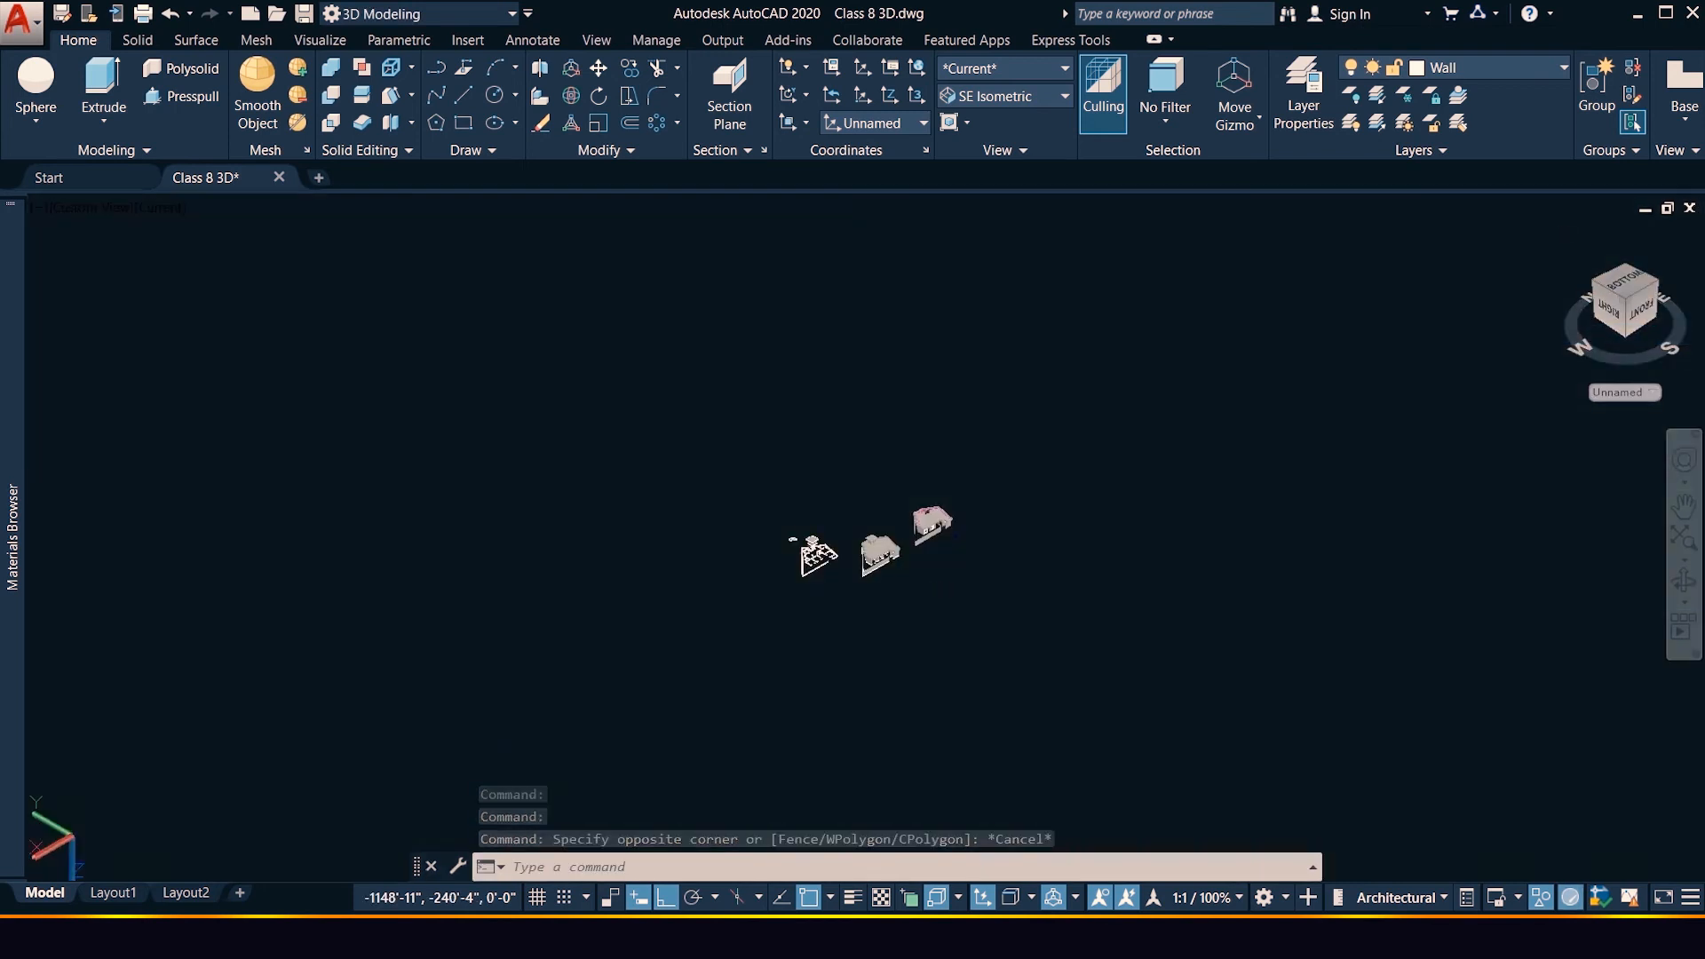
pyautogui.scroll(10, 865, 567)
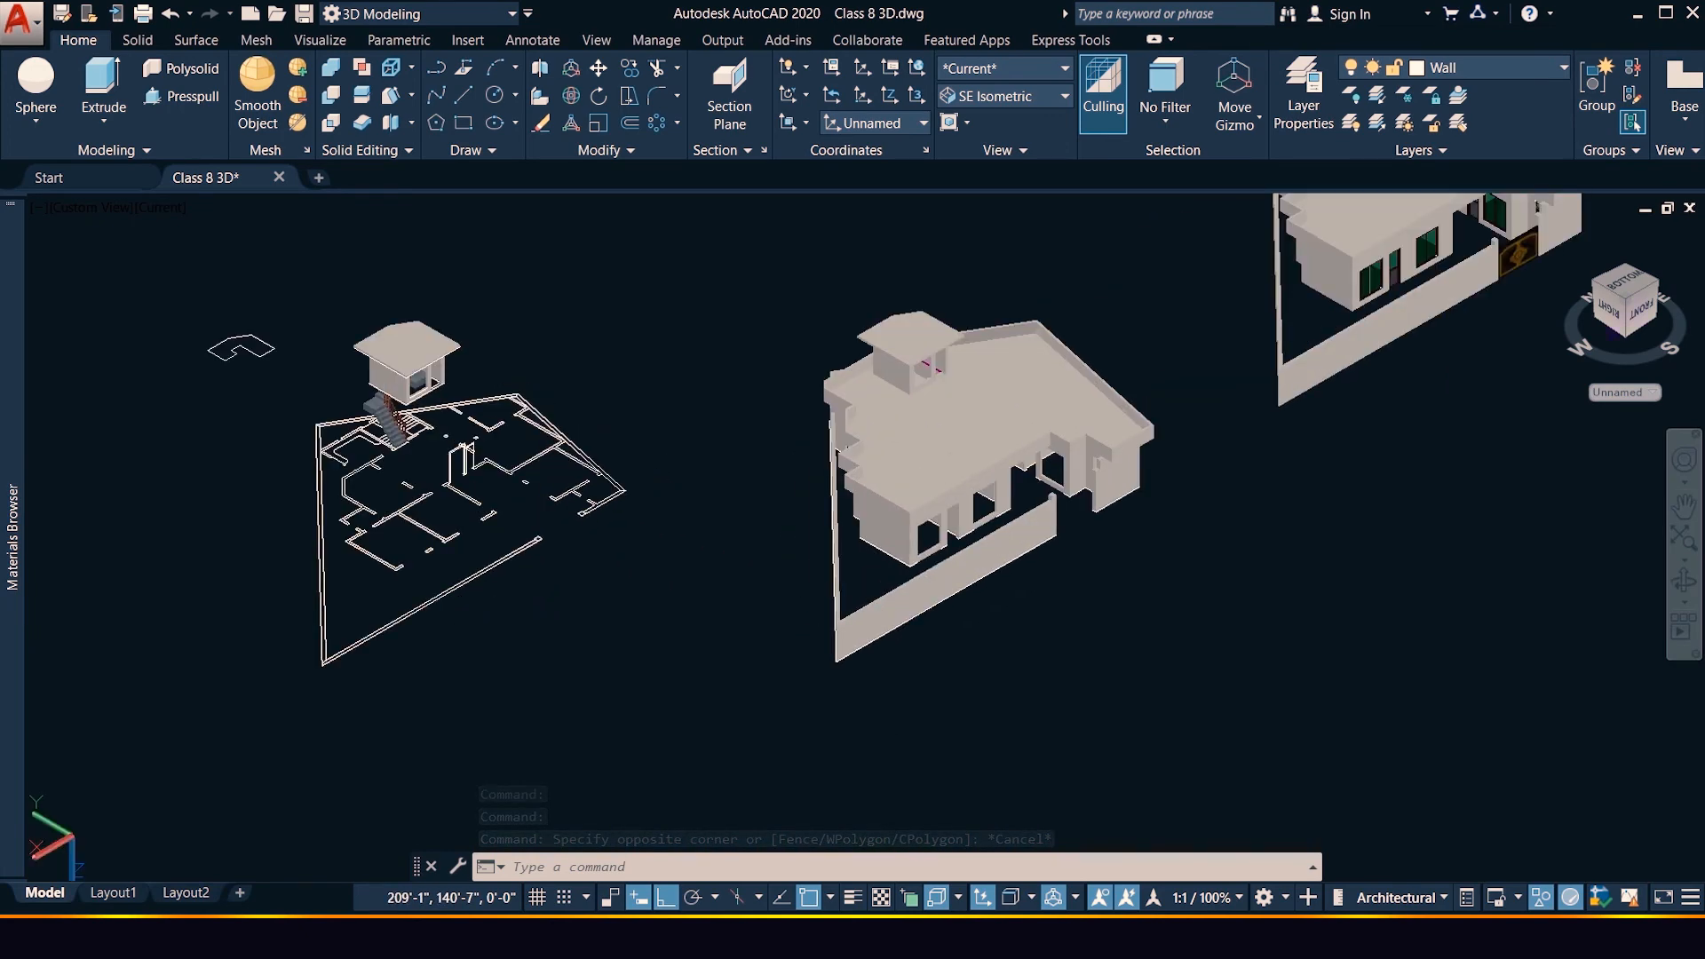
pyautogui.scroll(3, 752, 524)
pyautogui.scroll(5, 128, 380)
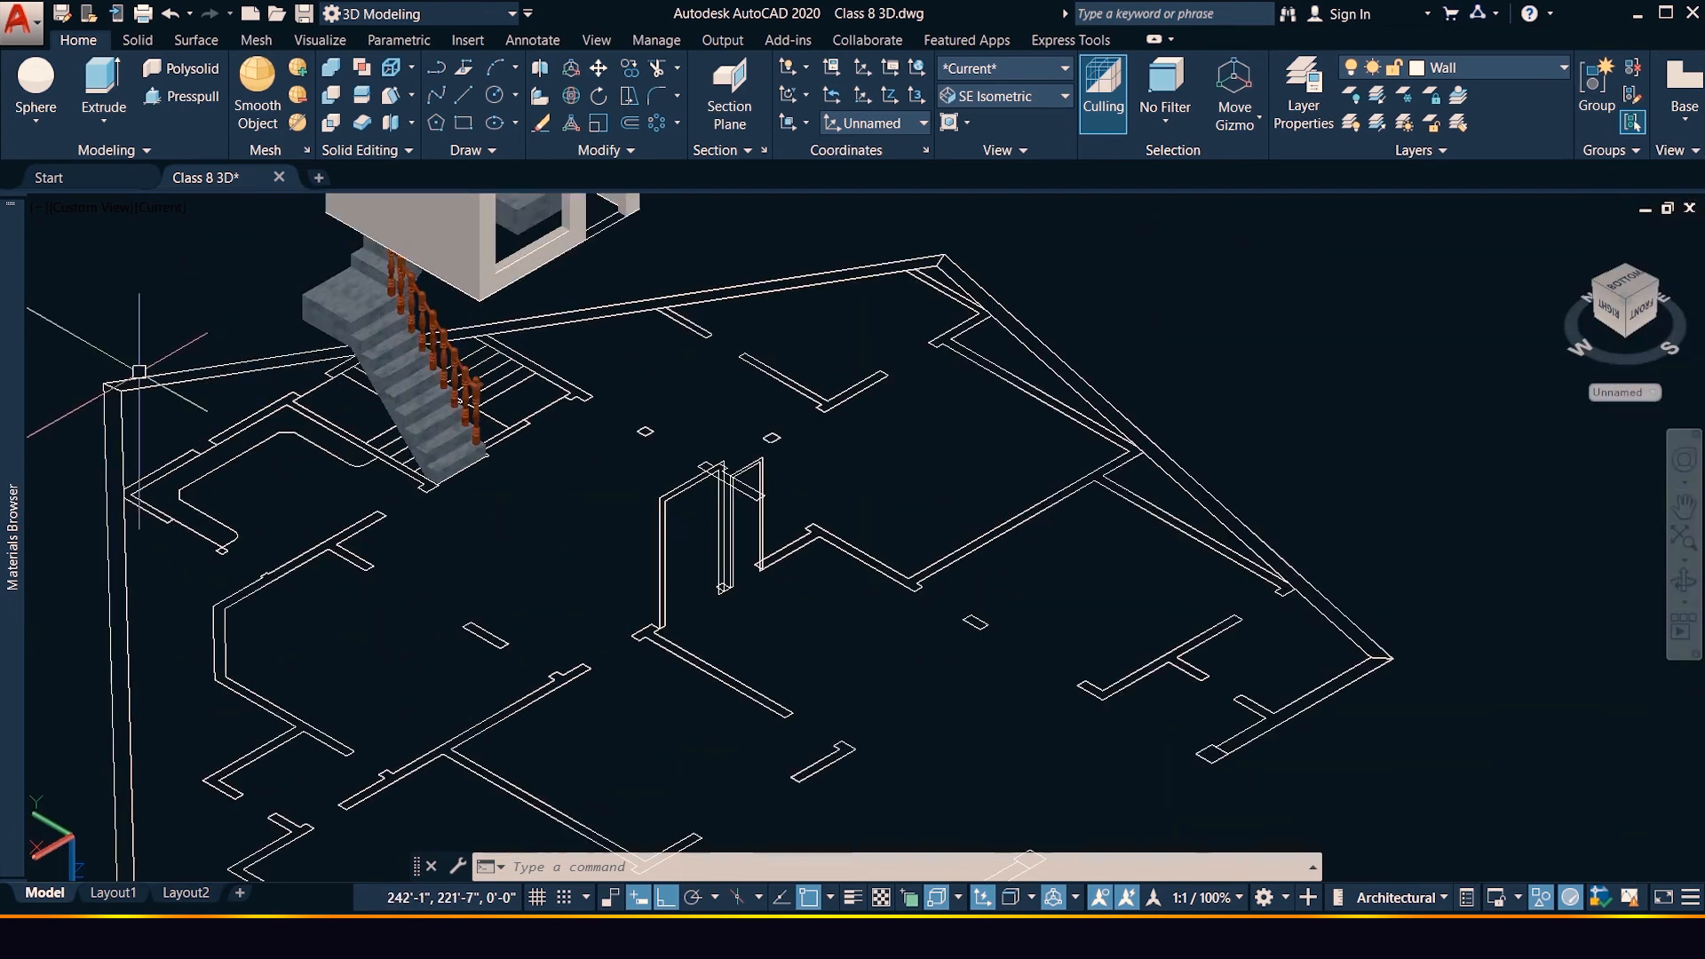
# Copy the railed staircase from a wall corner on the floor plan to the matching wall corner near the finished house's gate
pyautogui.click(420, 421)
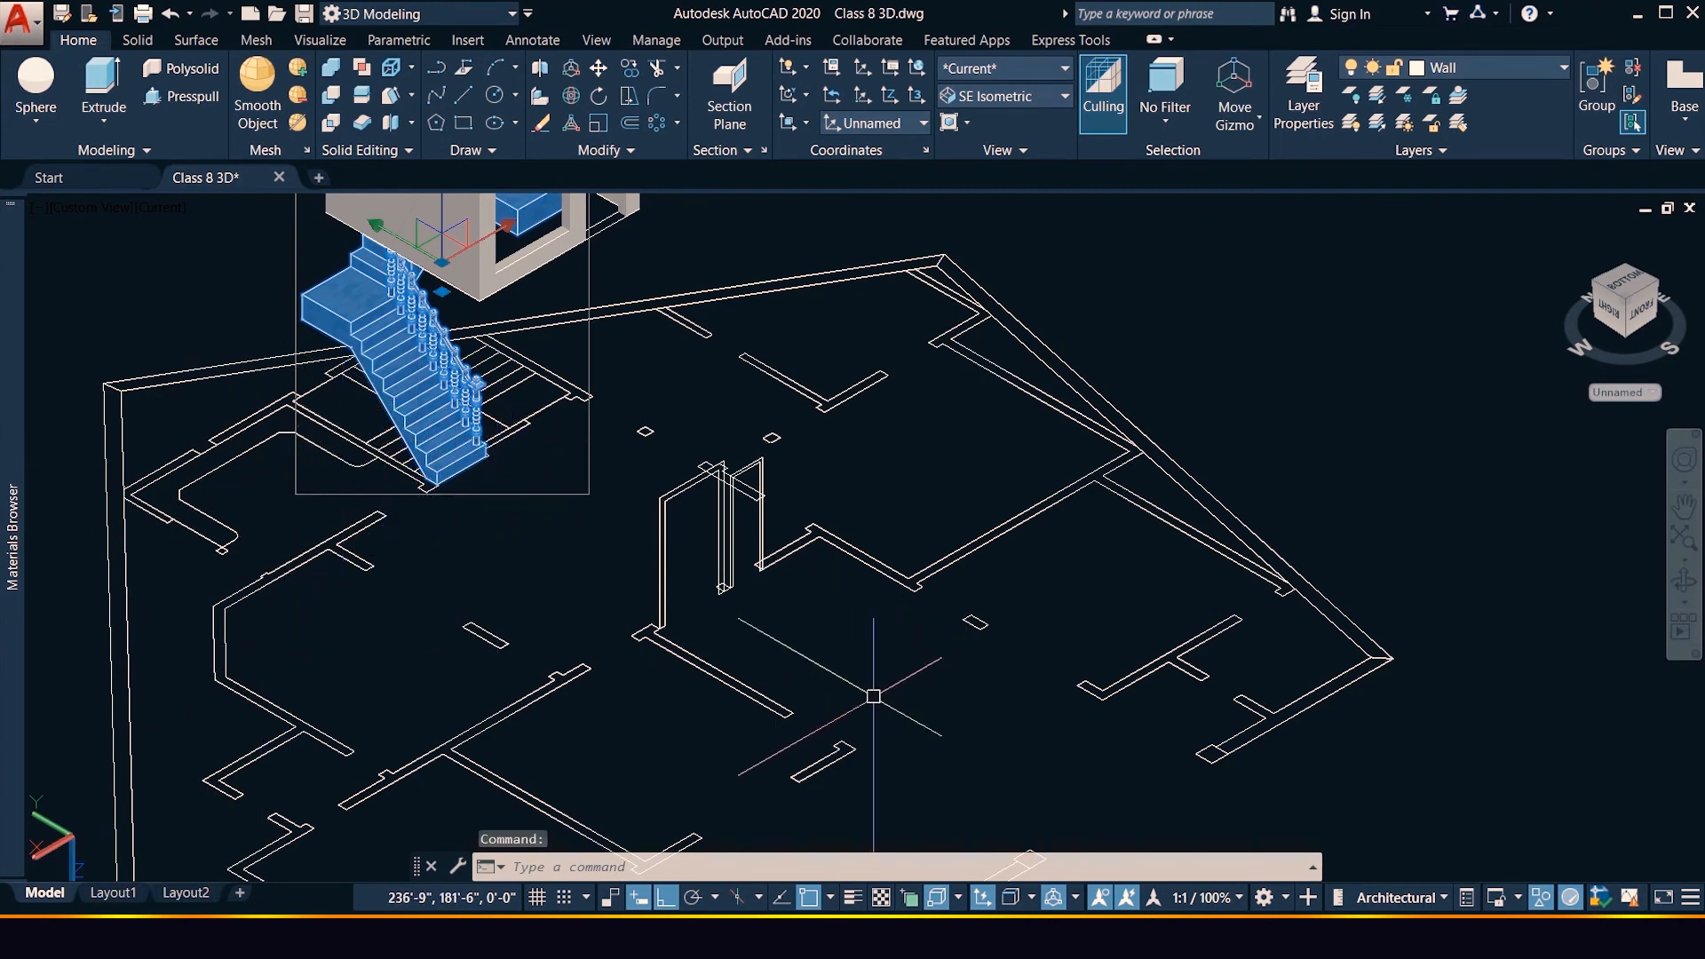
pyautogui.write('co')
pyautogui.press('Return')
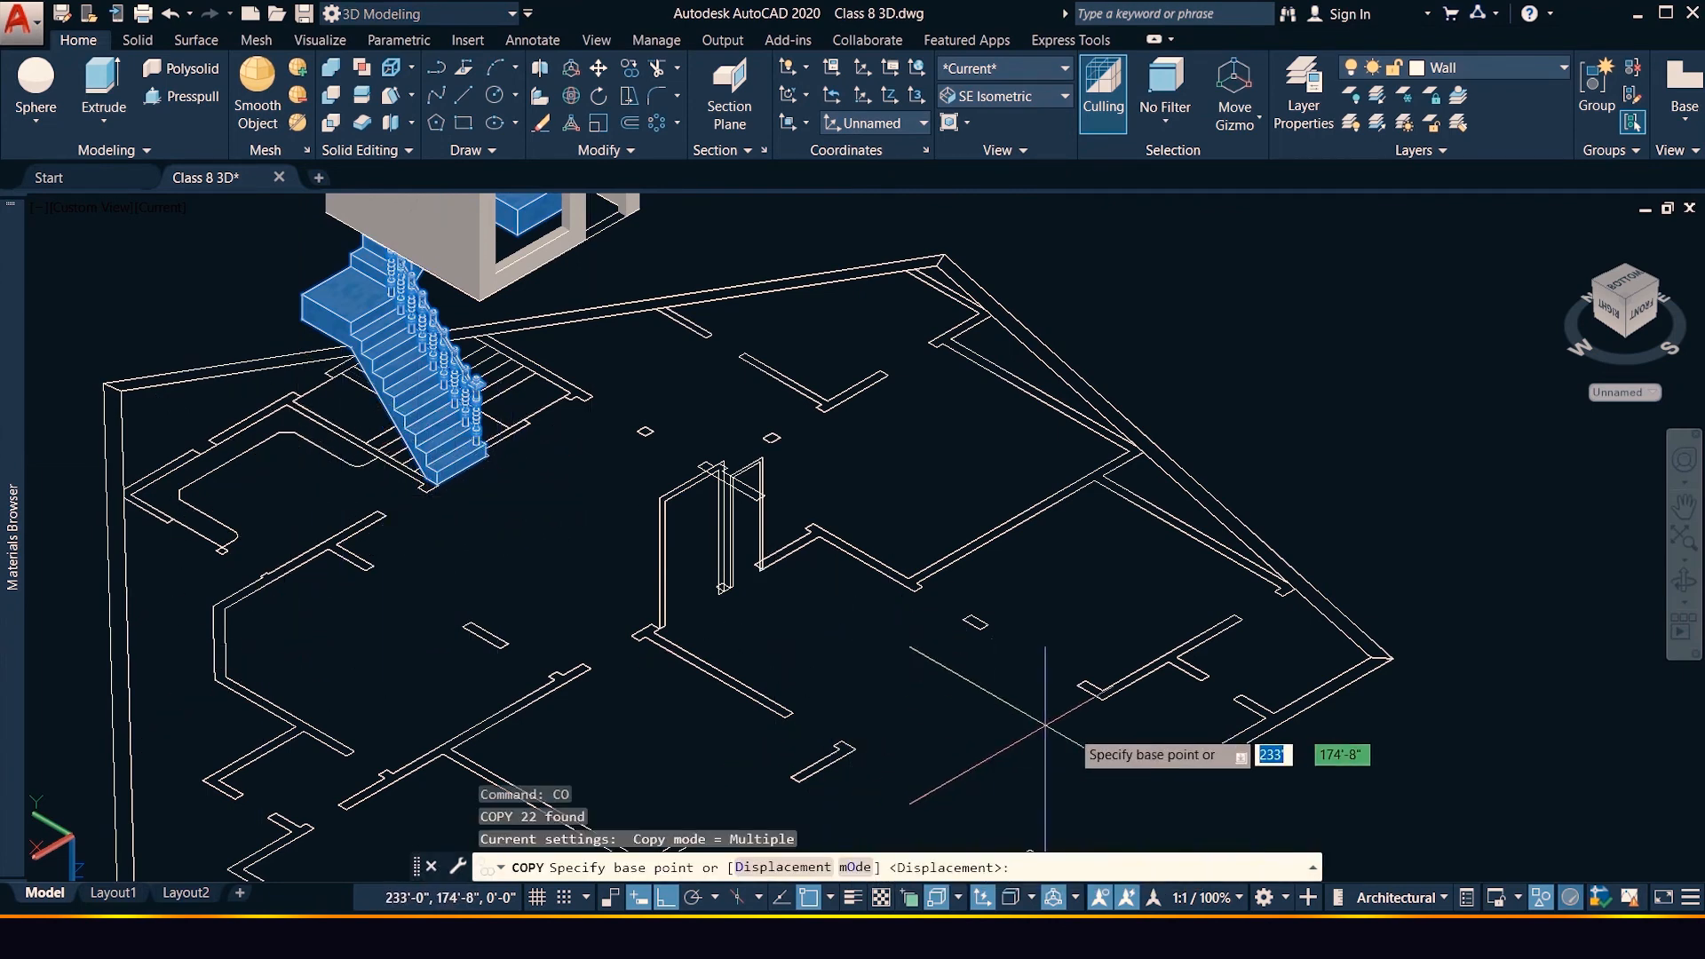
pyautogui.click(1101, 700)
pyautogui.scroll(-2, 1100, 702)
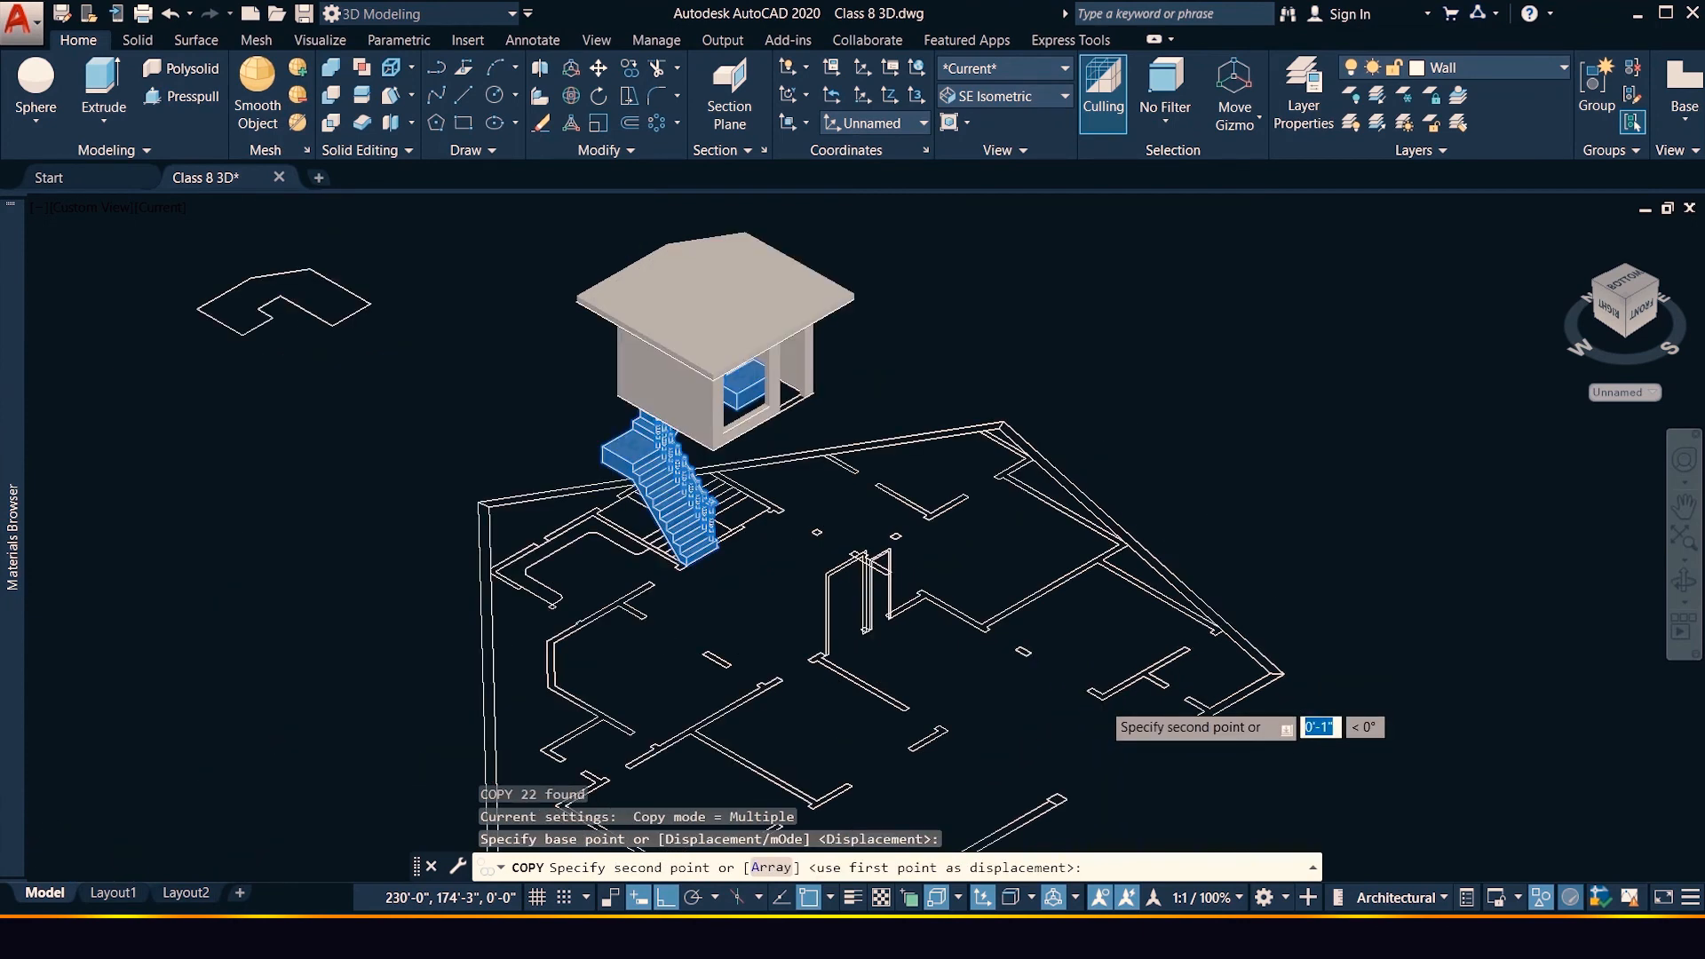
pyautogui.scroll(-3, 1120, 724)
pyautogui.scroll(-4, 1105, 702)
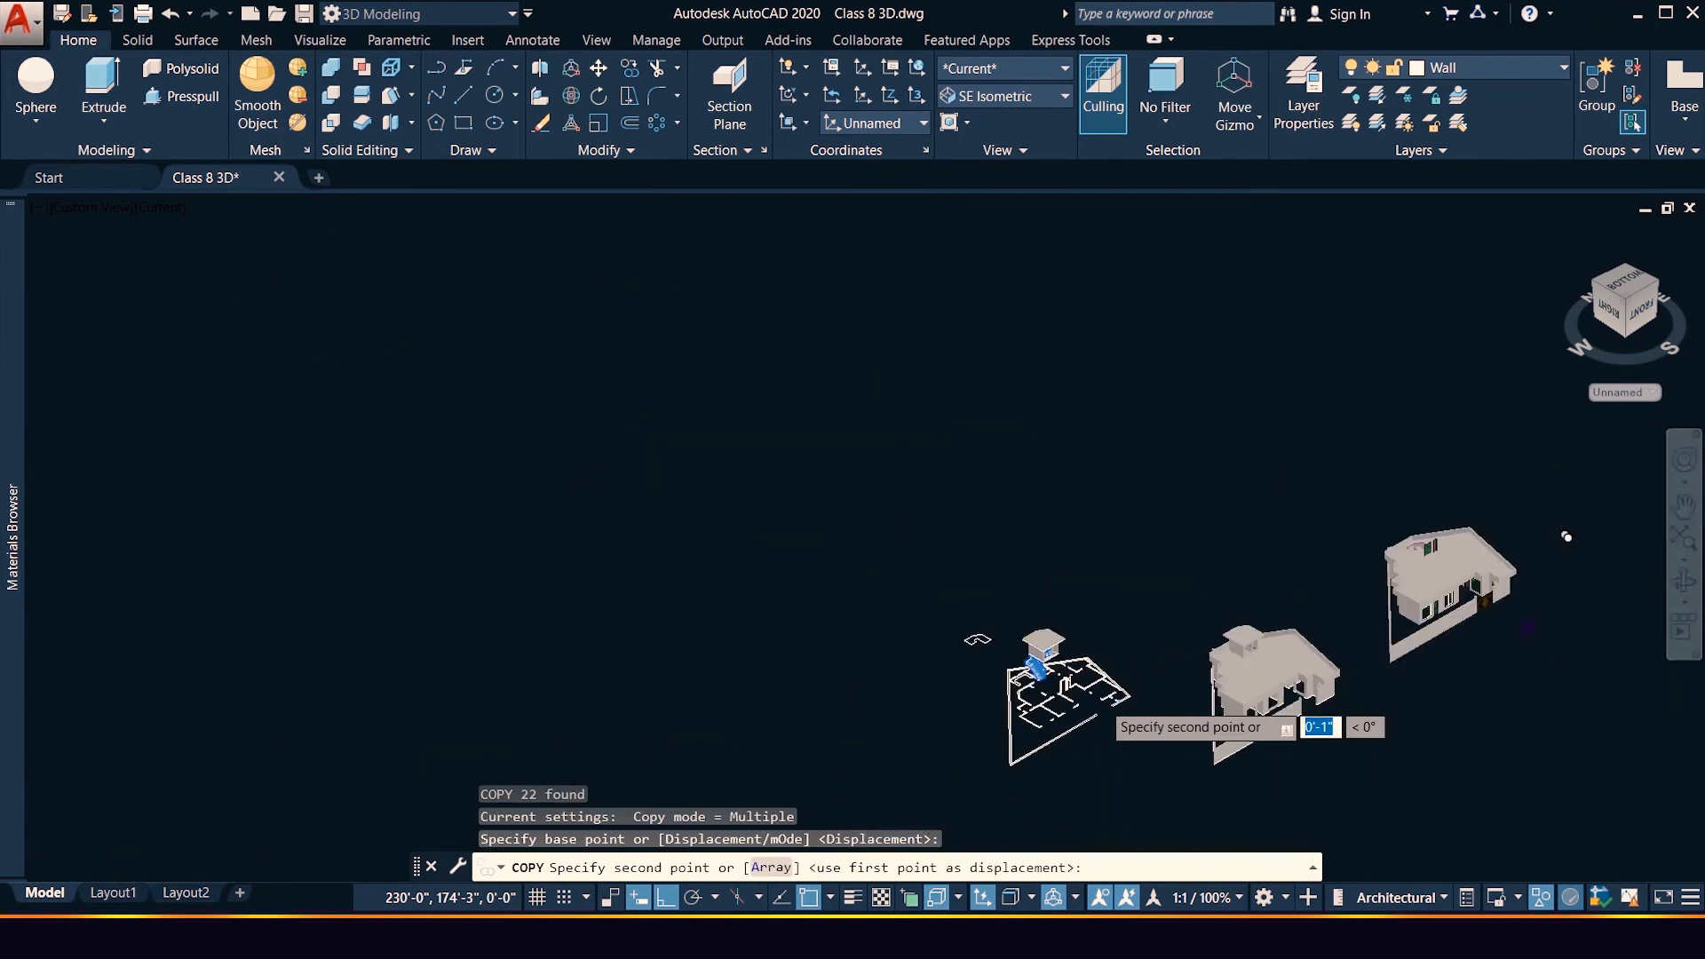
pyautogui.scroll(5, 1483, 577)
pyautogui.keyDown('shift'); pyautogui.moveTo(1484, 577); pyautogui.dragTo(1485, 575, button='middle'); pyautogui.keyUp('shift')
pyautogui.scroll(10, 1459, 453)
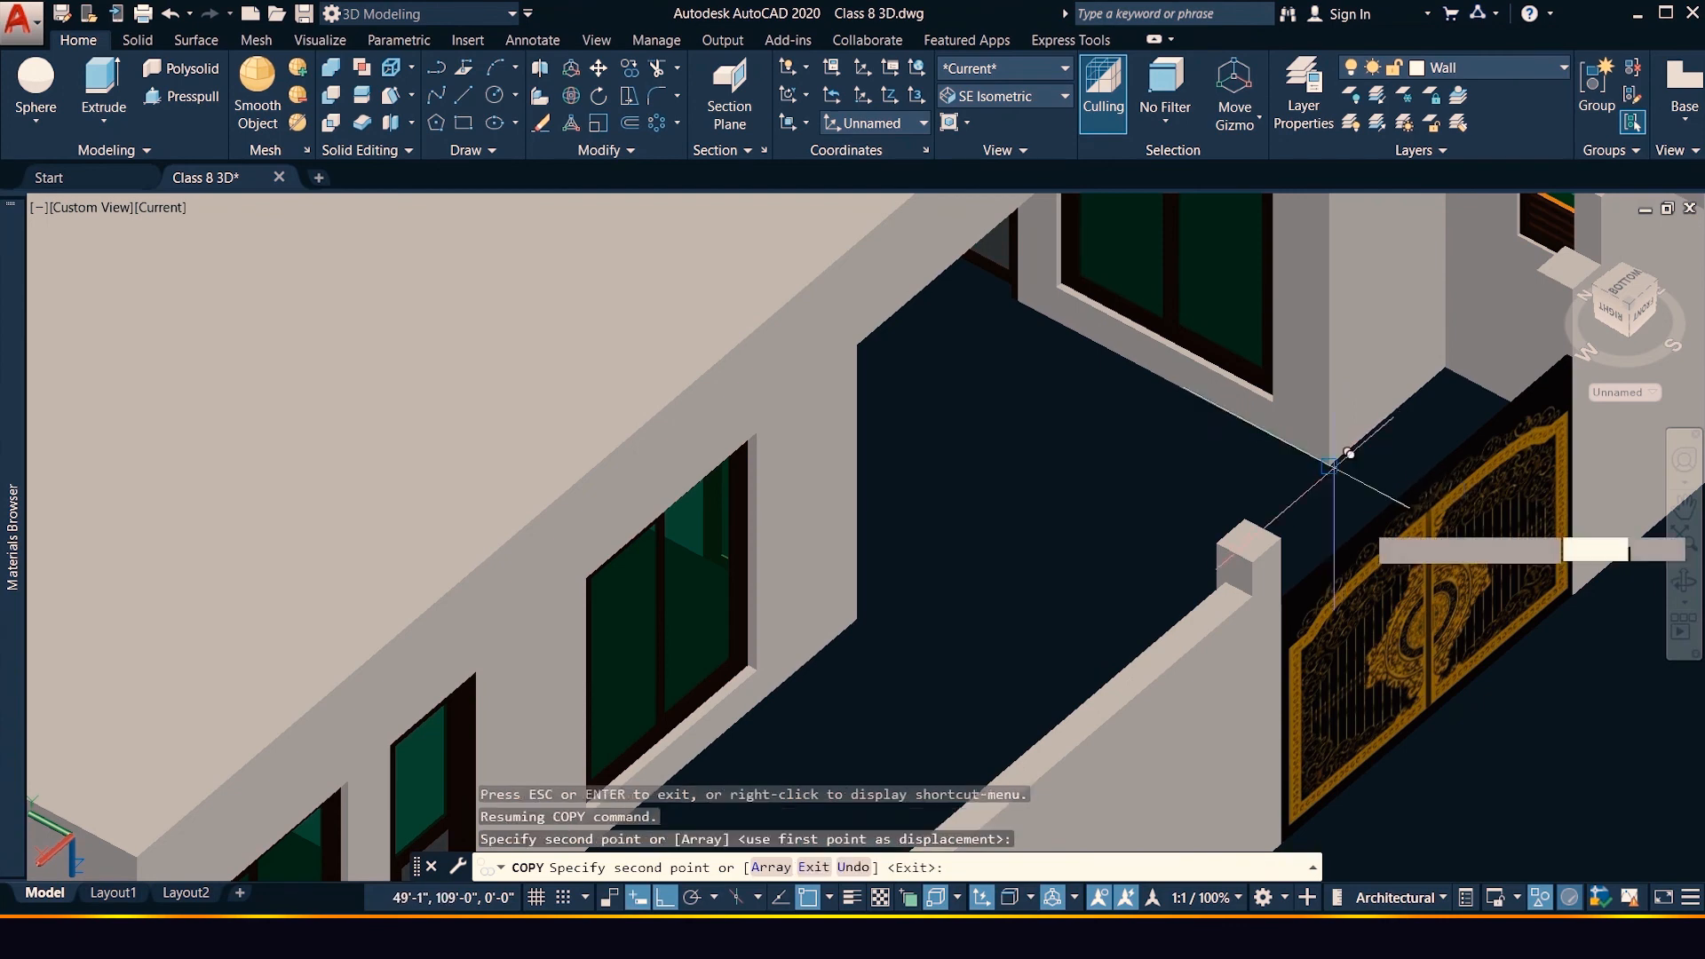
pyautogui.scroll(-8, 1341, 501)
pyautogui.scroll(-4, 1341, 497)
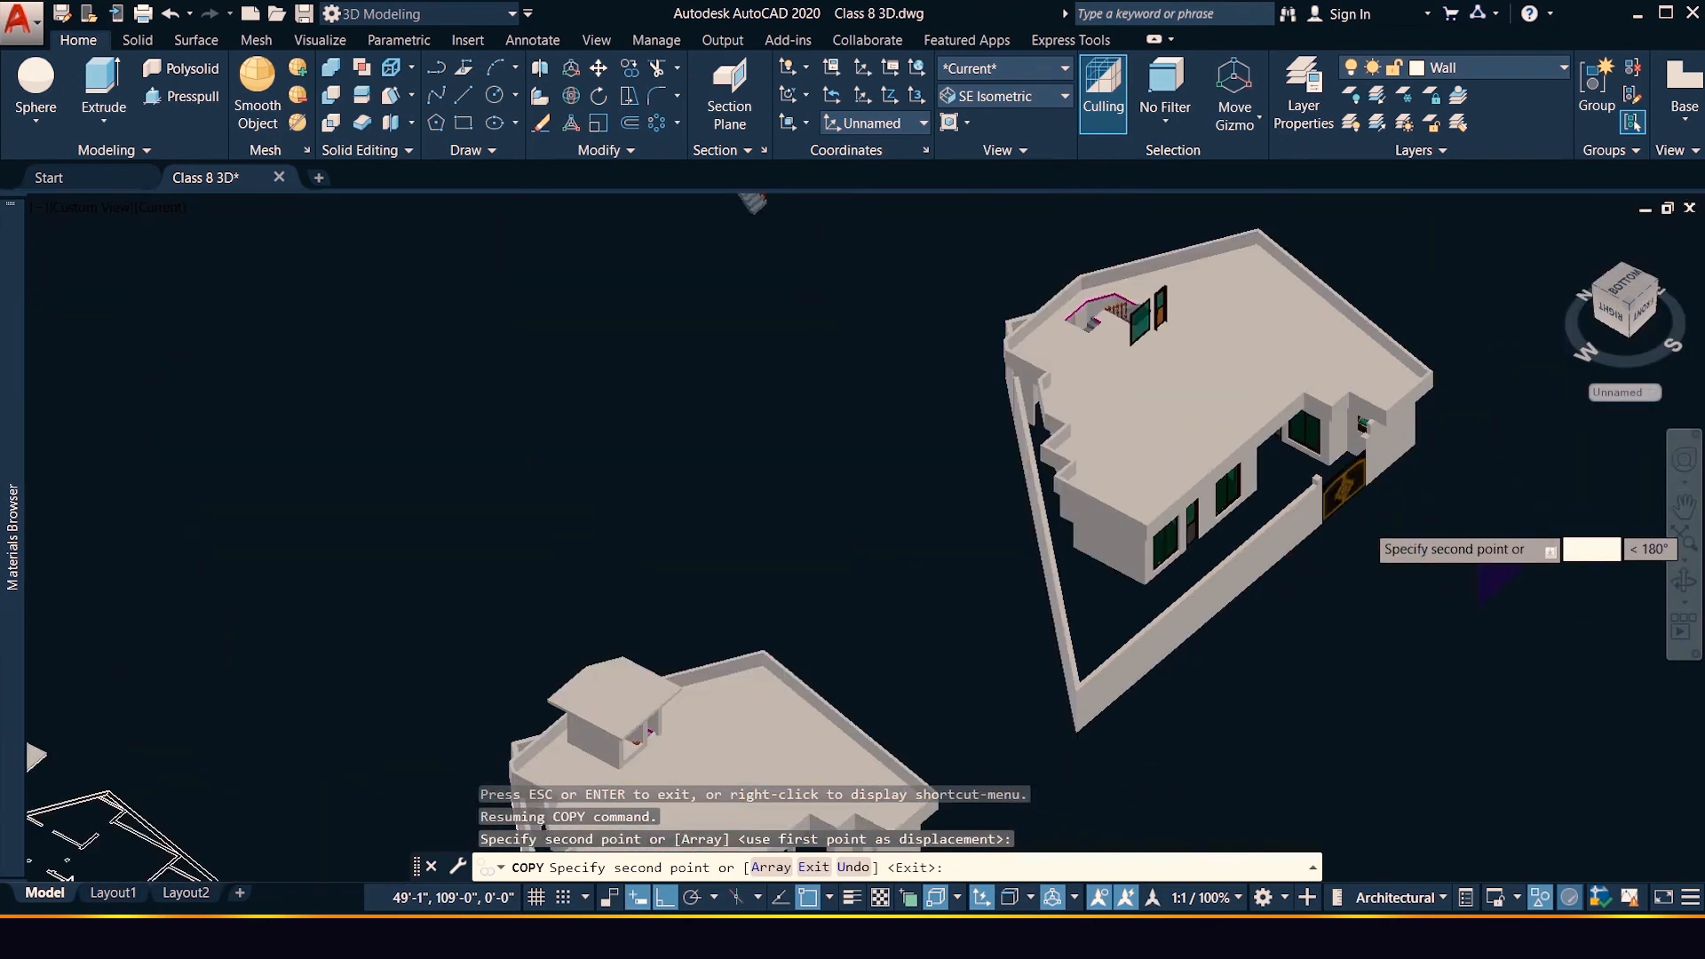
pyautogui.scroll(-3, 1378, 511)
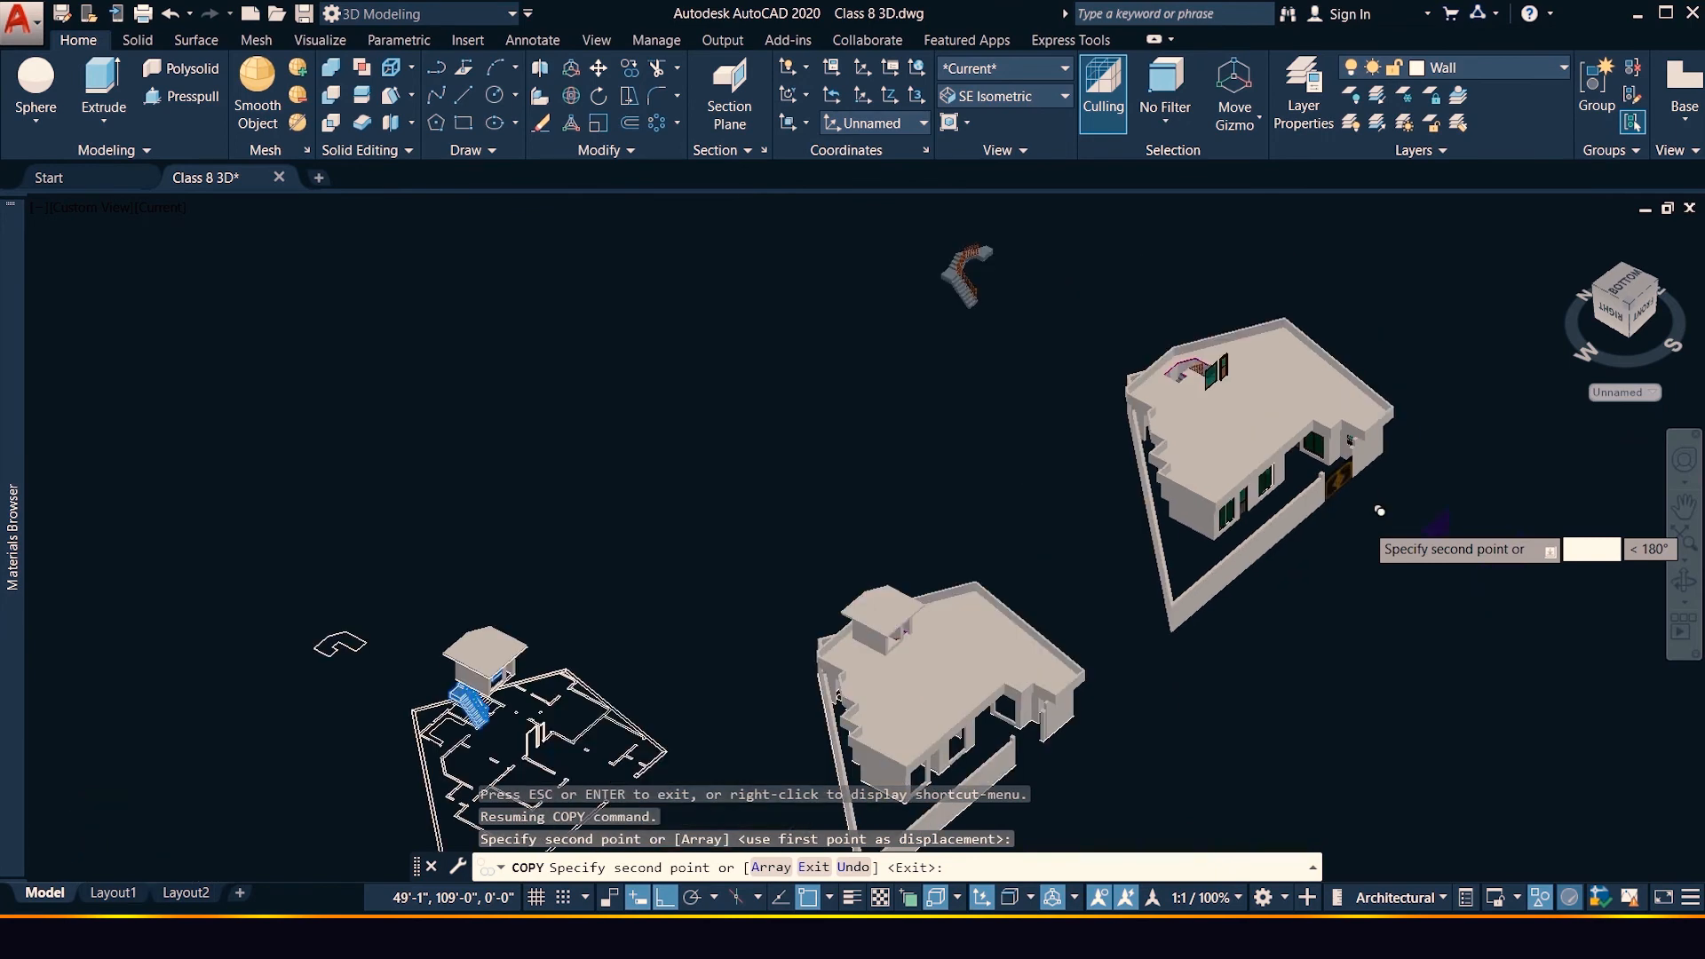
pyautogui.scroll(2, 1333, 467)
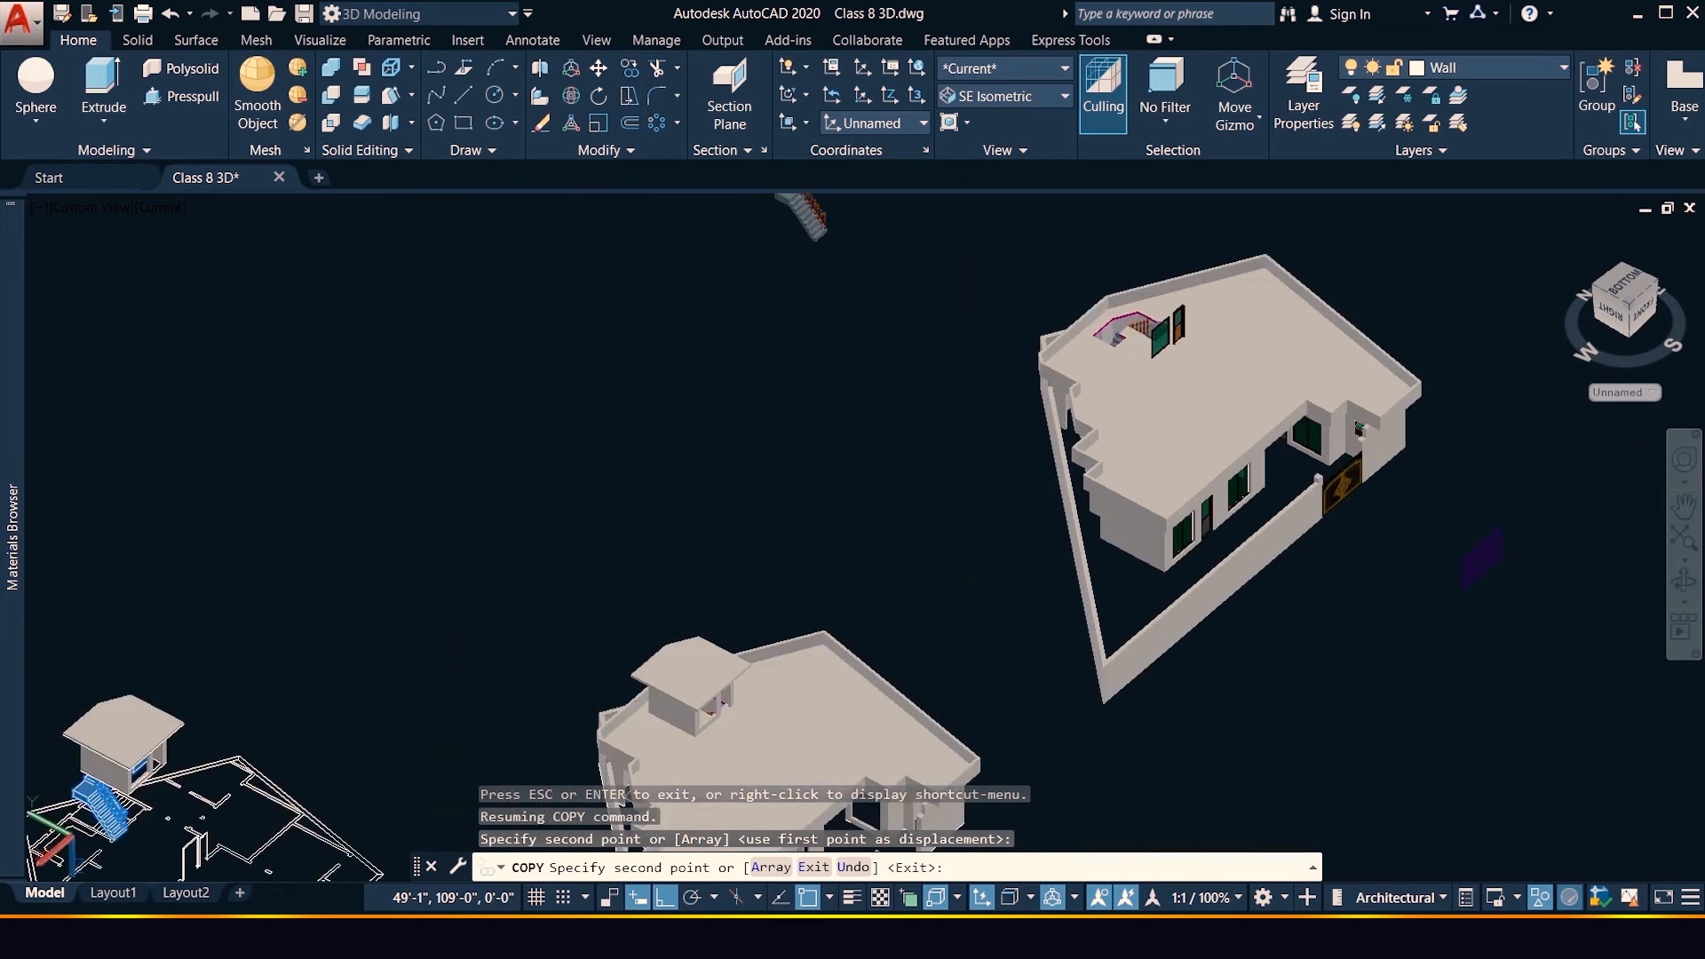
pyautogui.press('Escape')
# Inspect the staircase through the finished house's roof opening and end object isolation to restore the hidden rooftop room
pyautogui.scroll(8, 1168, 252)
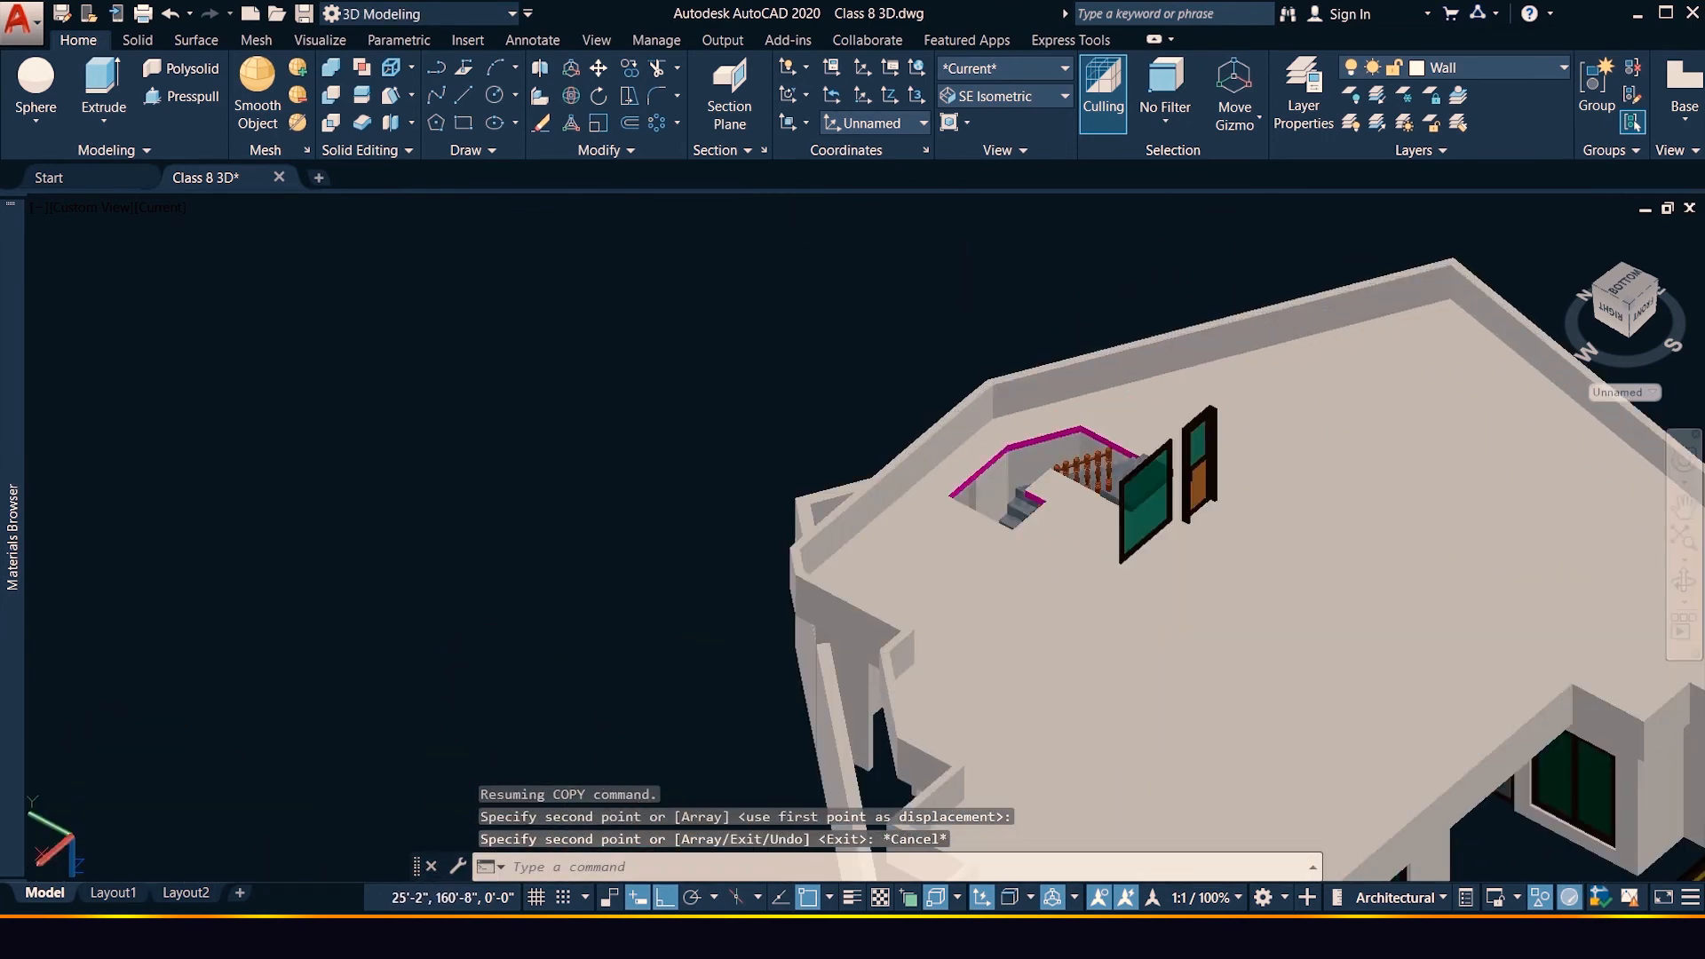
pyautogui.scroll(-2, 1557, 648)
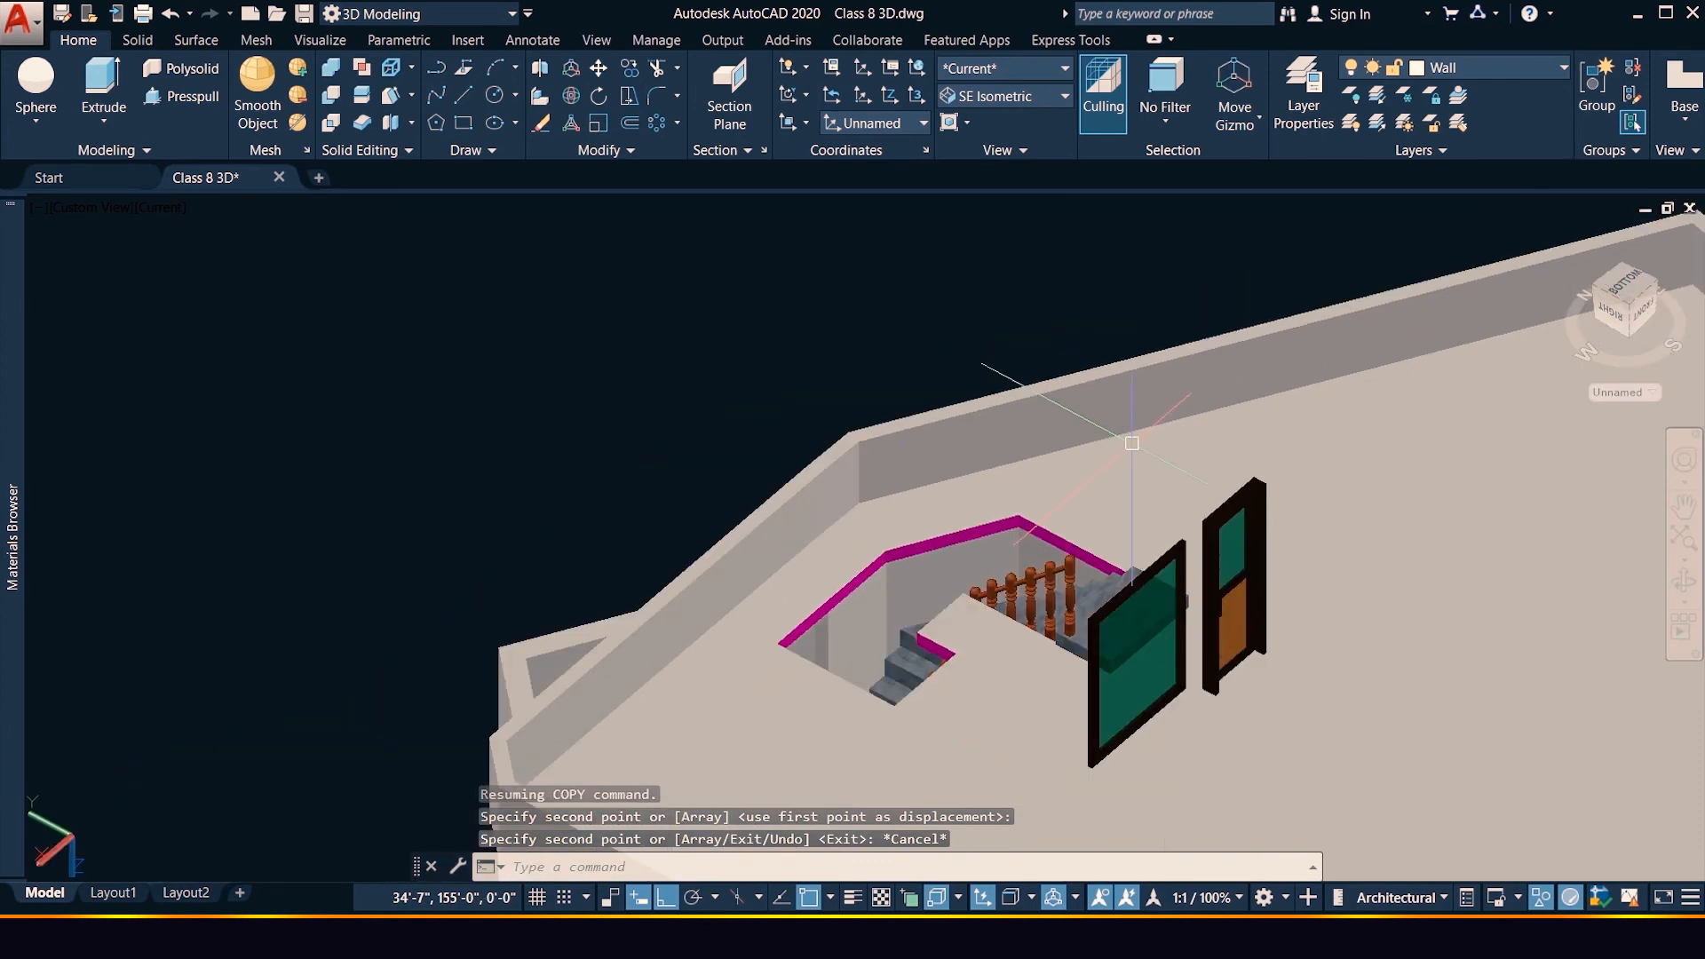
pyautogui.click(1681, 589)
pyautogui.moveTo(1021, 693)
pyautogui.mouseDown()
pyautogui.moveTo(1223, 760)
pyautogui.moveTo(1127, 611)
pyautogui.moveTo(1356, 746)
pyautogui.moveTo(1434, 723)
pyautogui.moveTo(1154, 728)
pyautogui.moveTo(1034, 705)
pyautogui.moveTo(1024, 686)
pyautogui.mouseUp()
pyautogui.press('Escape')
pyautogui.scroll(-4, 1050, 633)
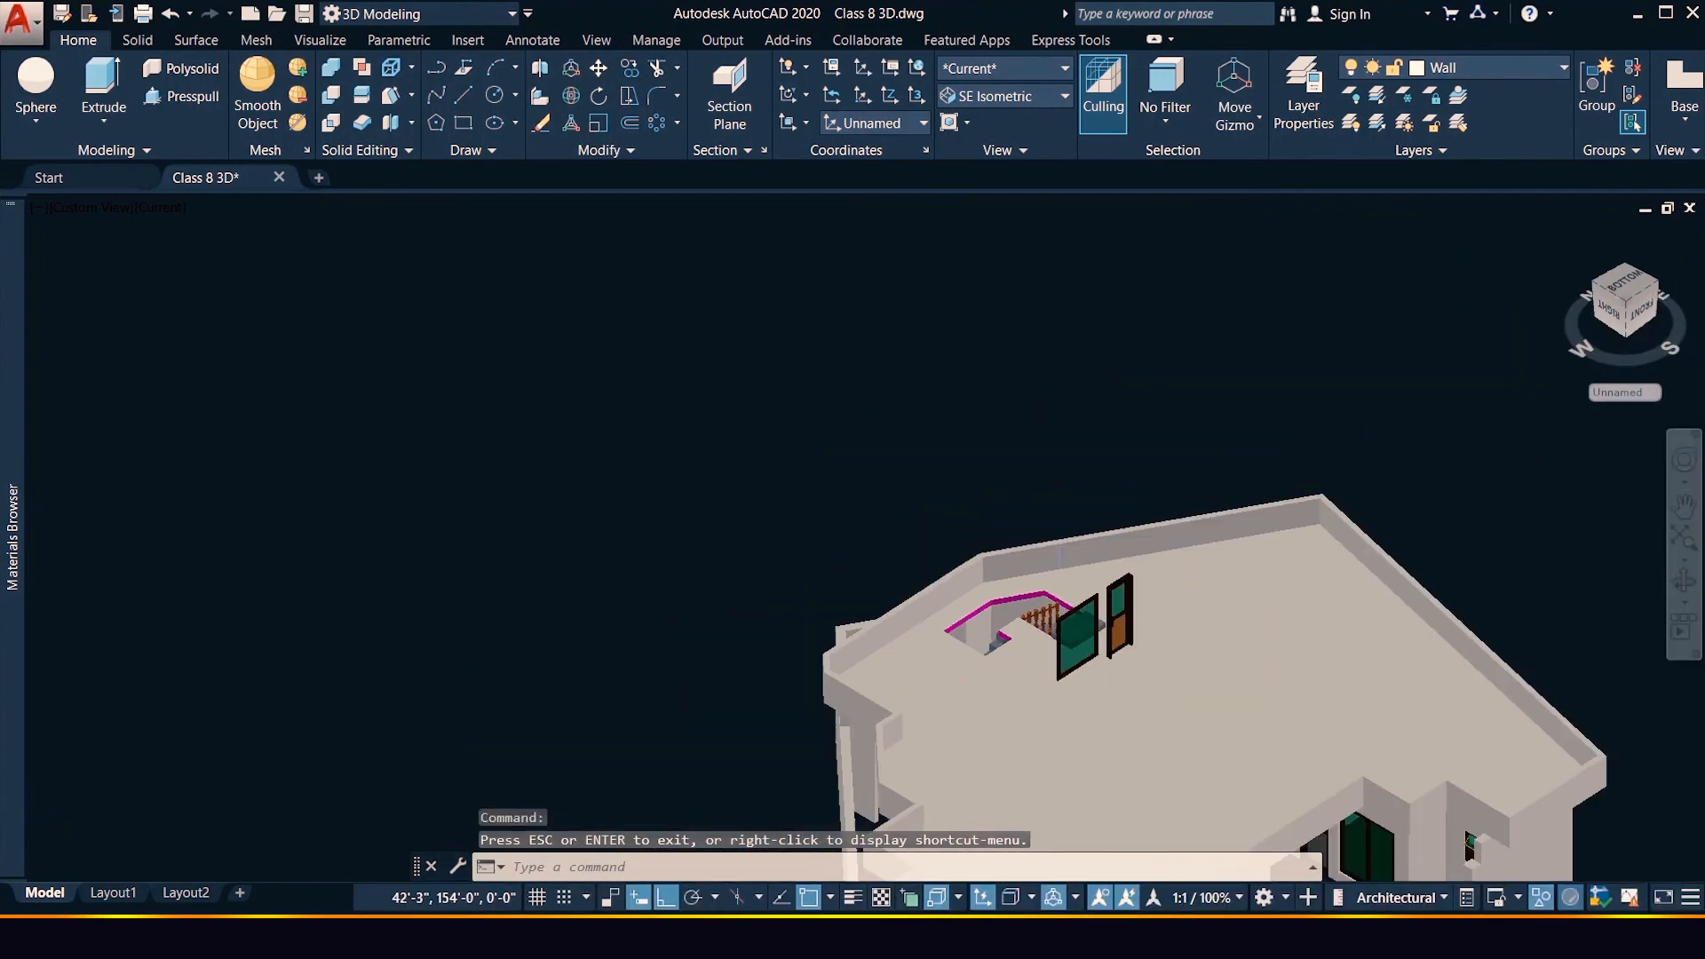
pyautogui.click(1543, 899)
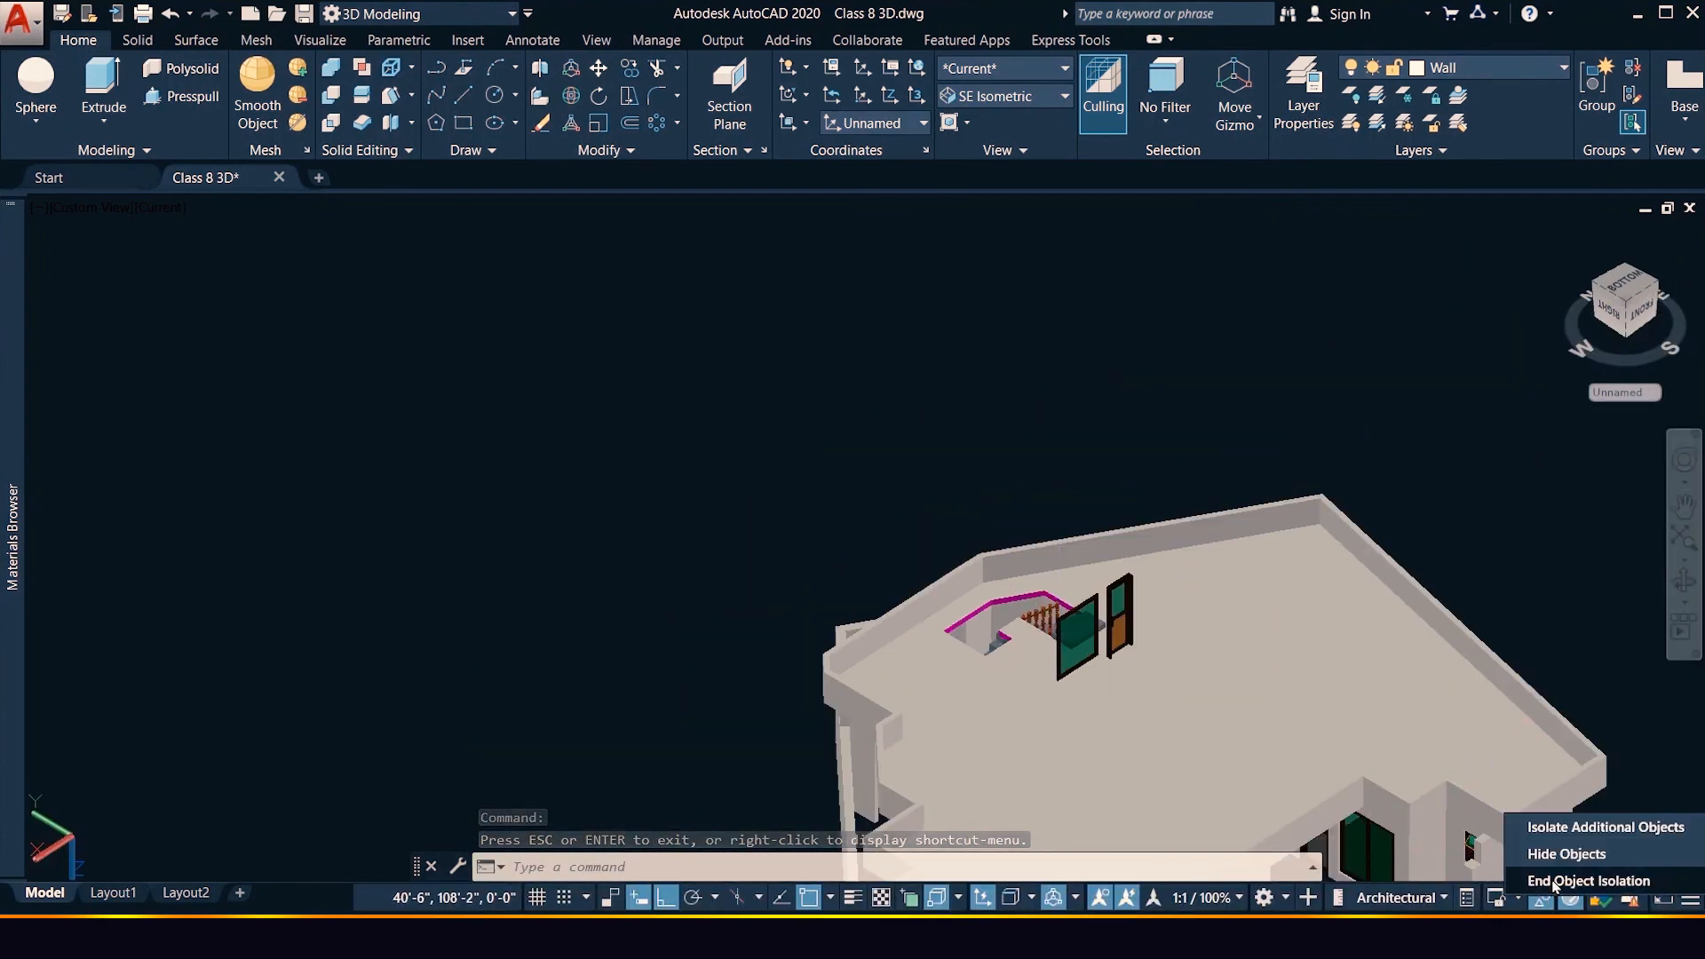
pyautogui.click(1556, 882)
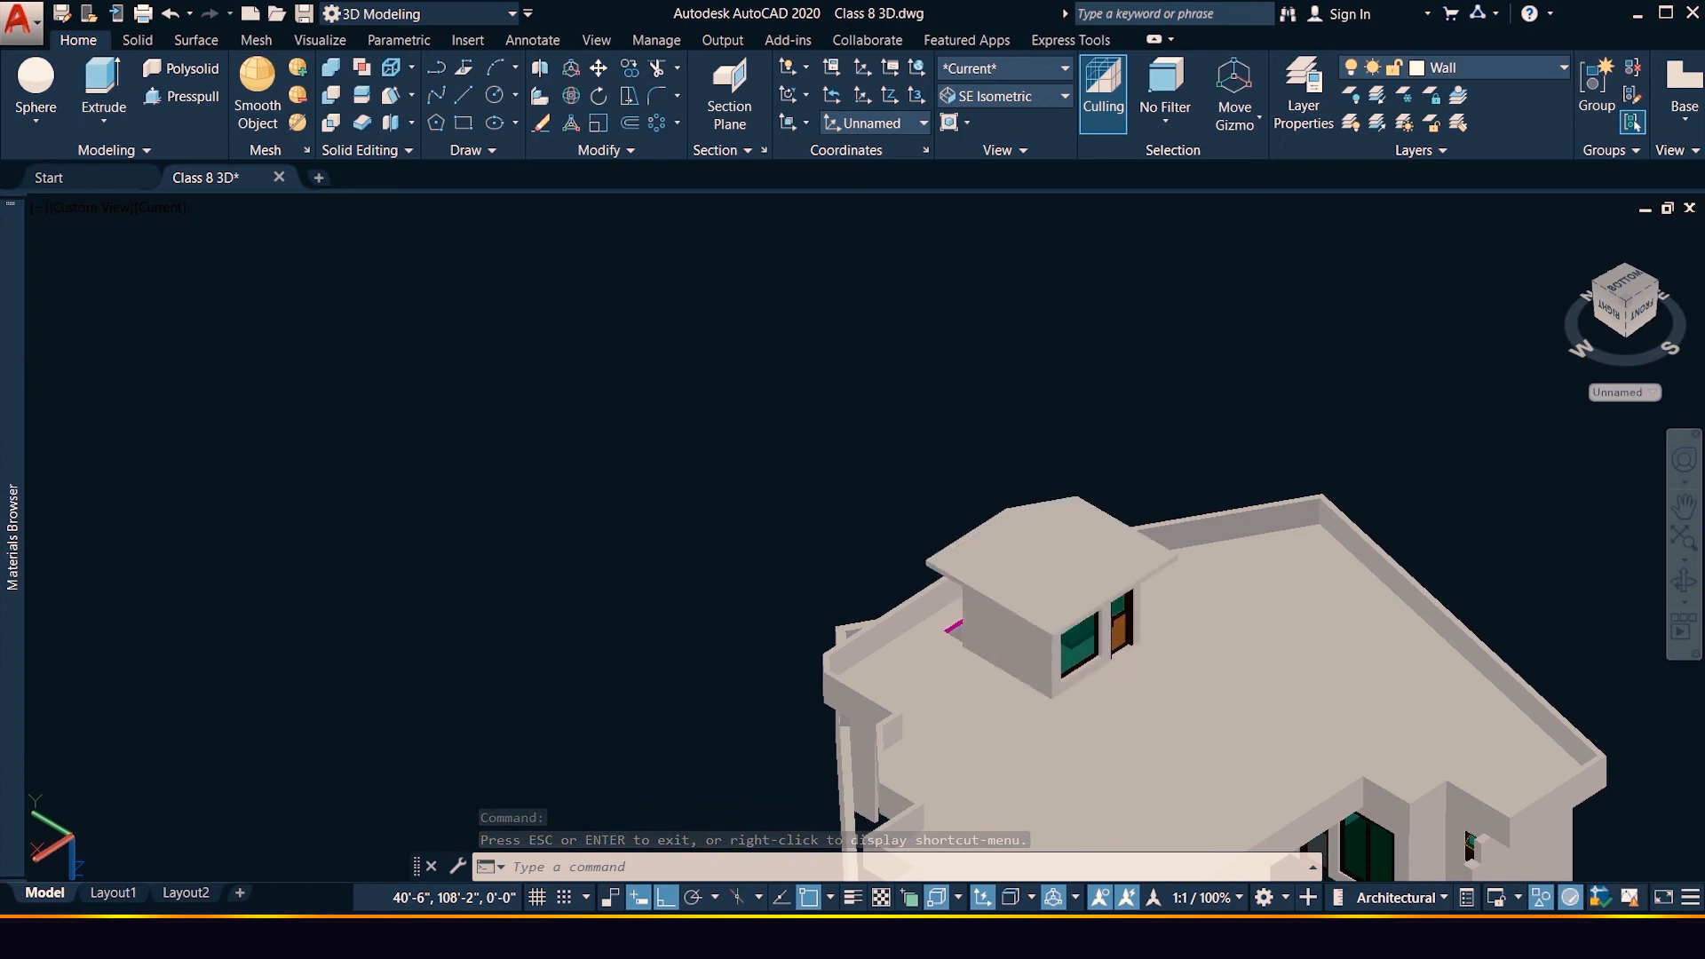
# Examine how the rooftop stair room sits on the finished house from a lower viewing angle
pyautogui.click(1680, 588)
pyautogui.moveTo(1173, 672); pyautogui.dragTo(1183, 571)
pyautogui.press('Escape')
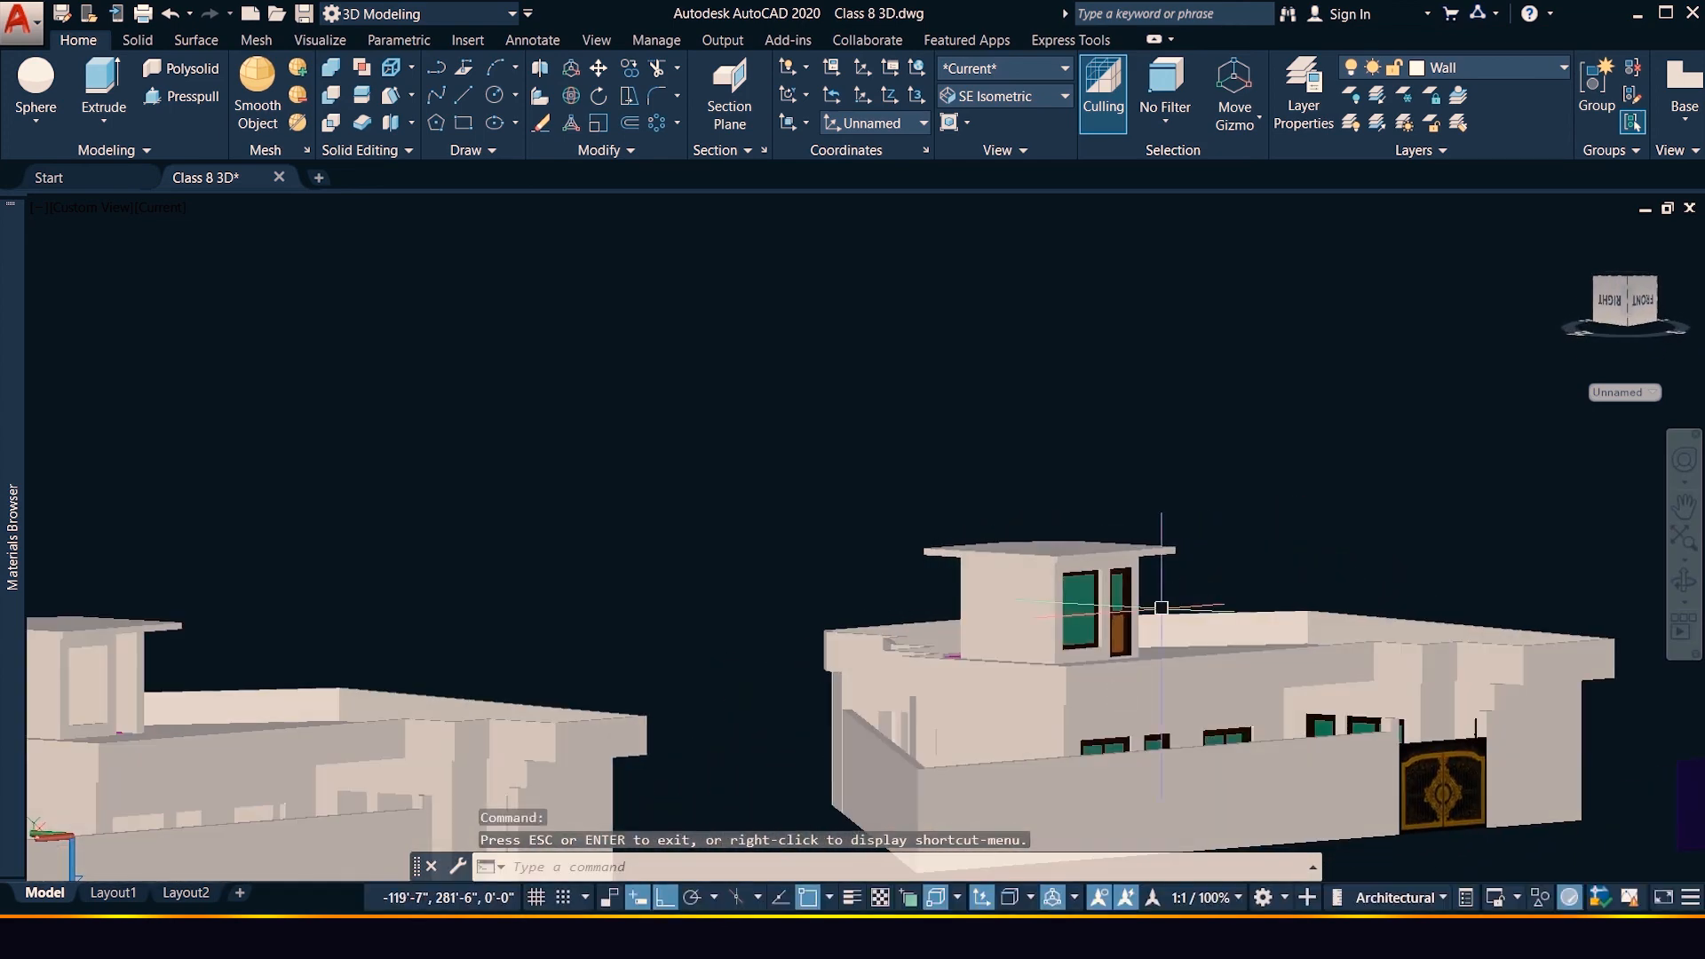
pyautogui.click(1146, 590)
pyautogui.click(980, 484)
pyautogui.keyDown('shift'); pyautogui.moveTo(980, 484); pyautogui.dragTo(861, 369, button='middle'); pyautogui.keyUp('shift')
pyautogui.keyDown('shift'); pyautogui.moveTo(1501, 466); pyautogui.dragTo(1145, 502, button='middle'); pyautogui.keyUp('shift')
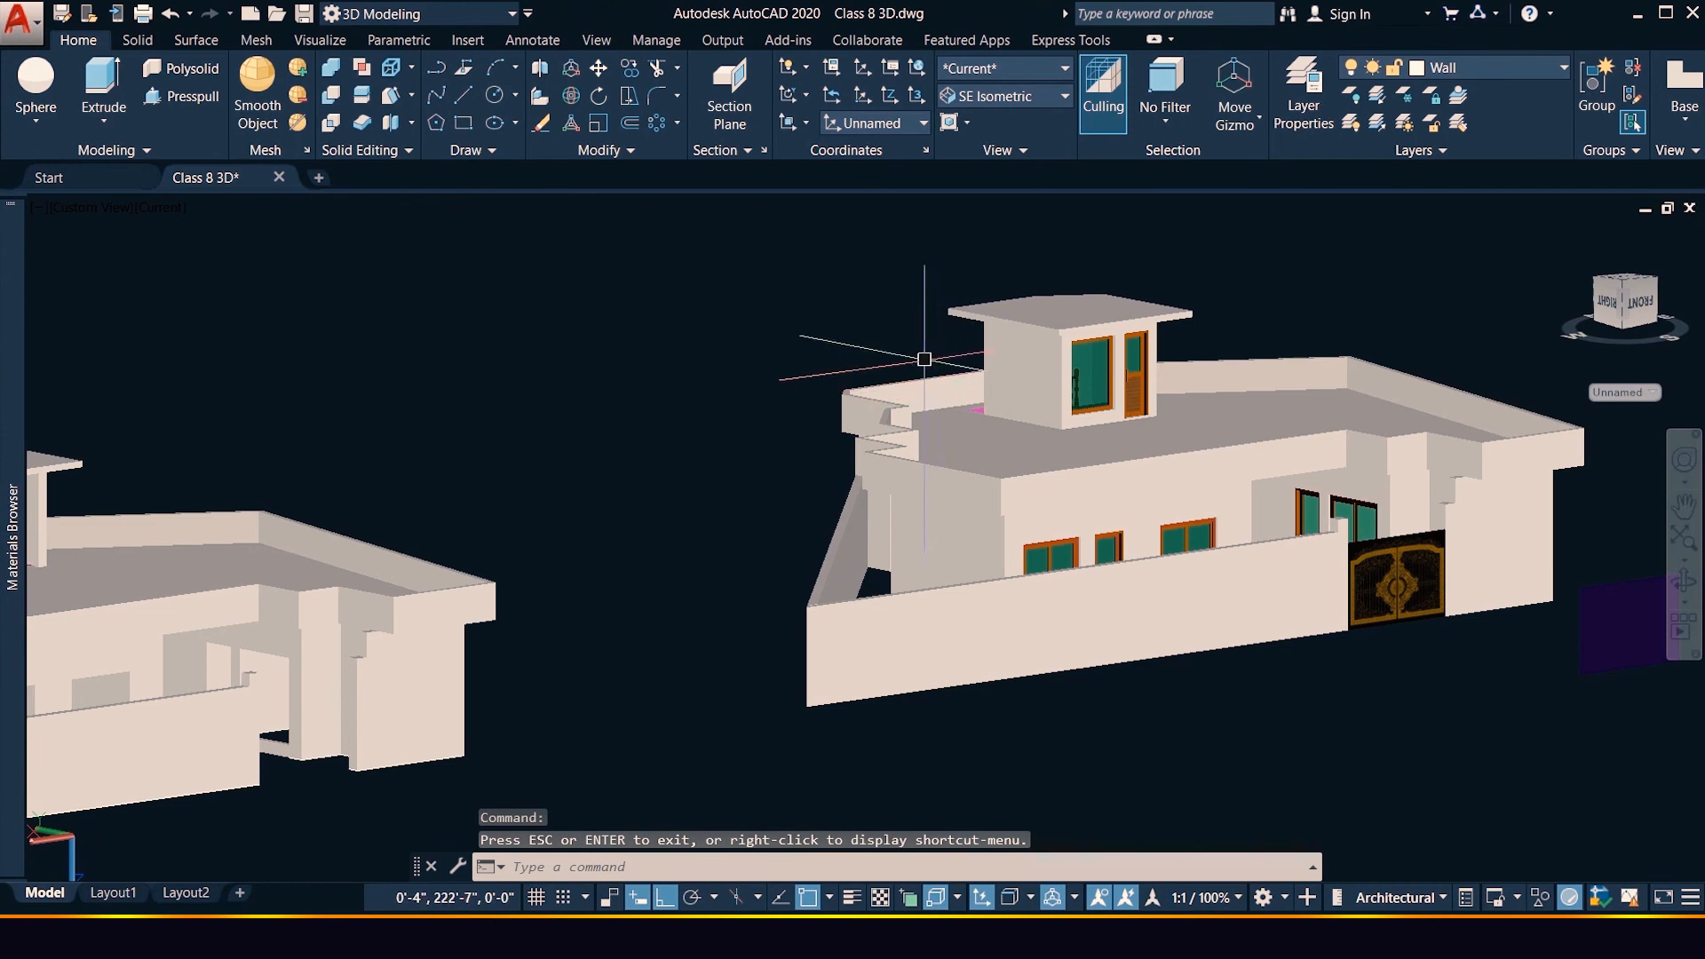
# Move the finished house's rooftop stair room, including its roof, window and door, from its bottom wall corner to the roof stair opening's corner
pyautogui.click(932, 233)
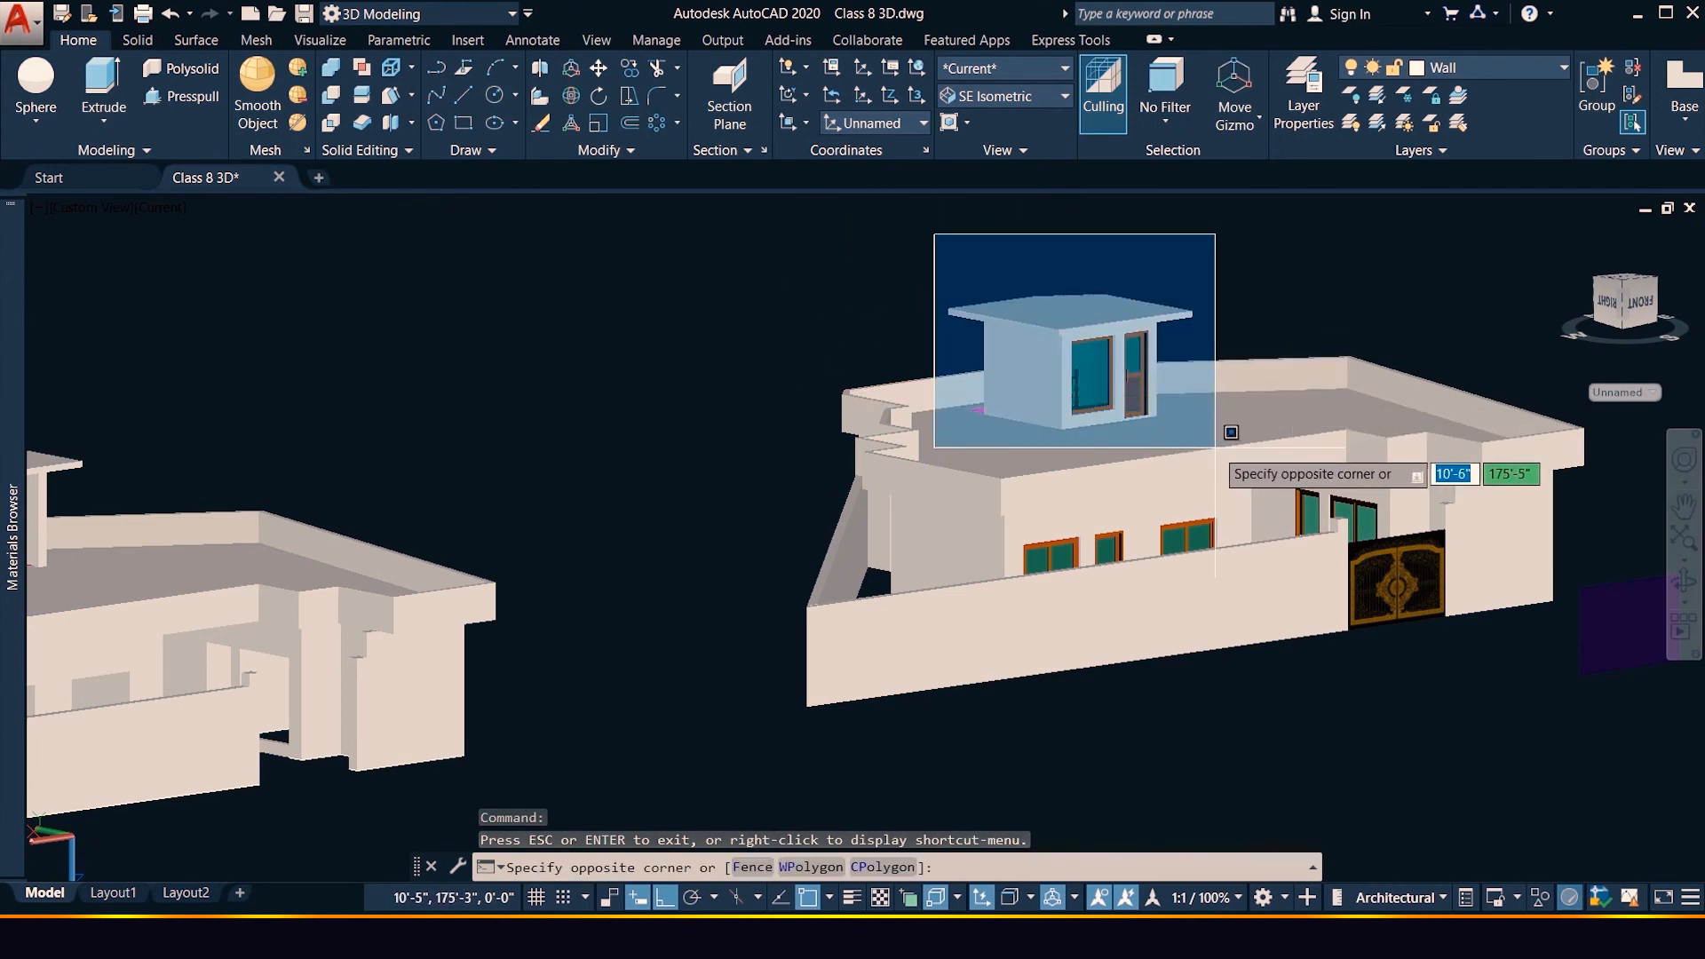
pyautogui.click(1218, 432)
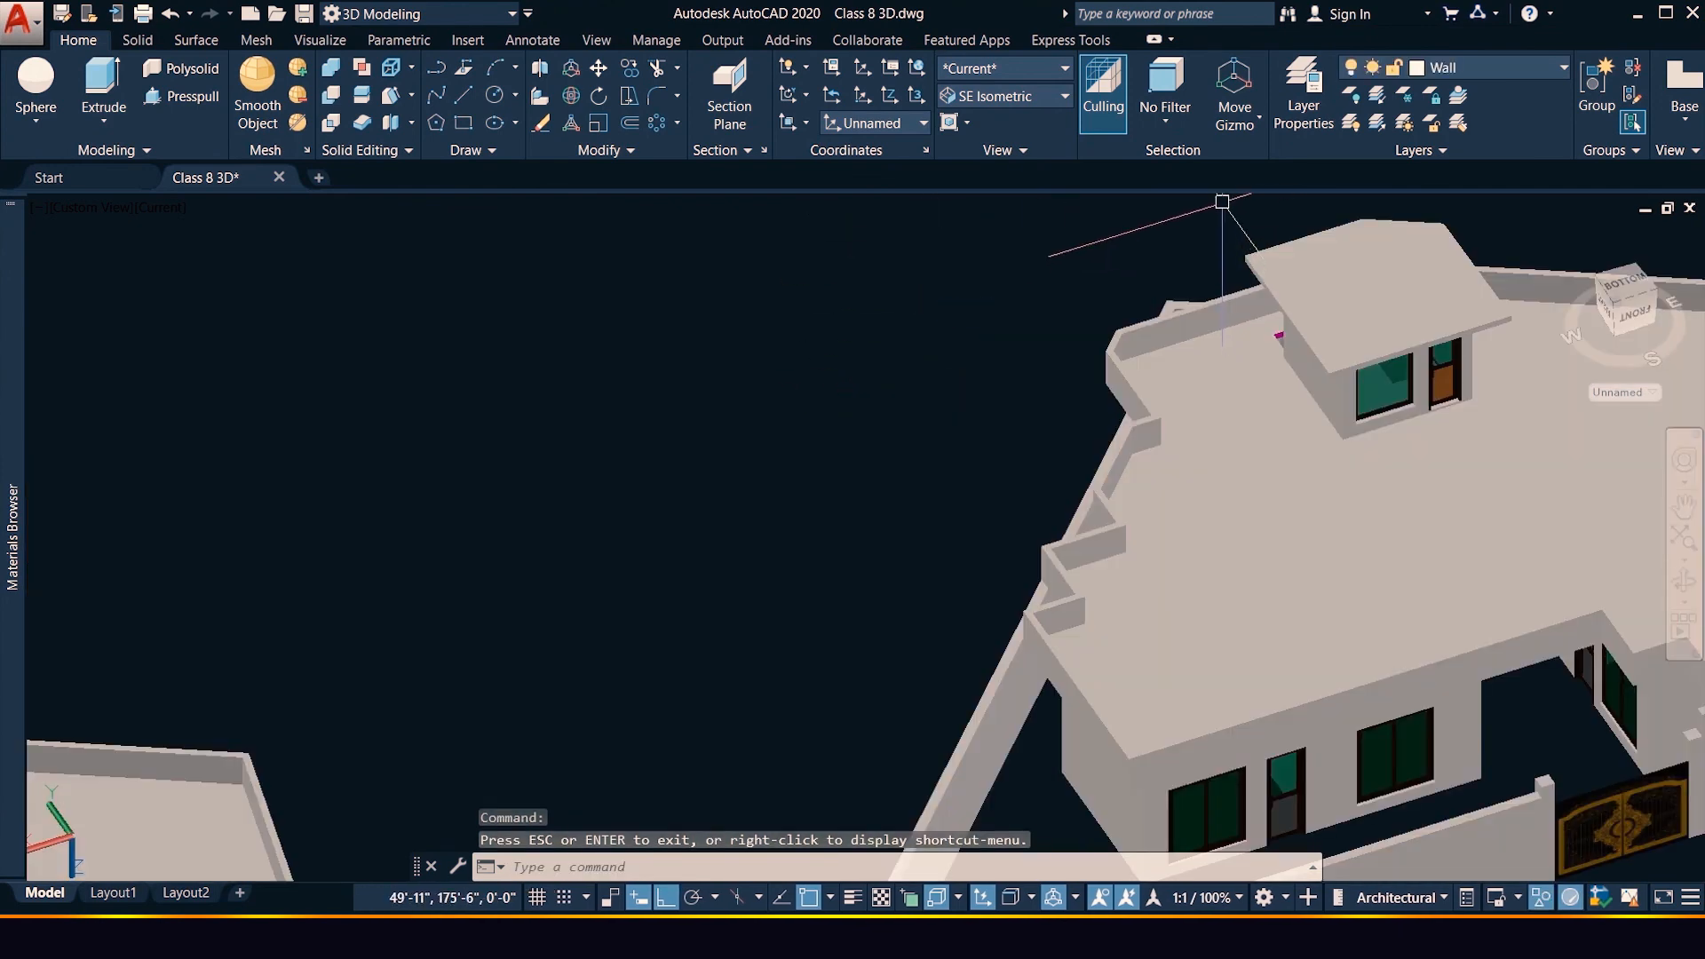
pyautogui.click(1222, 201)
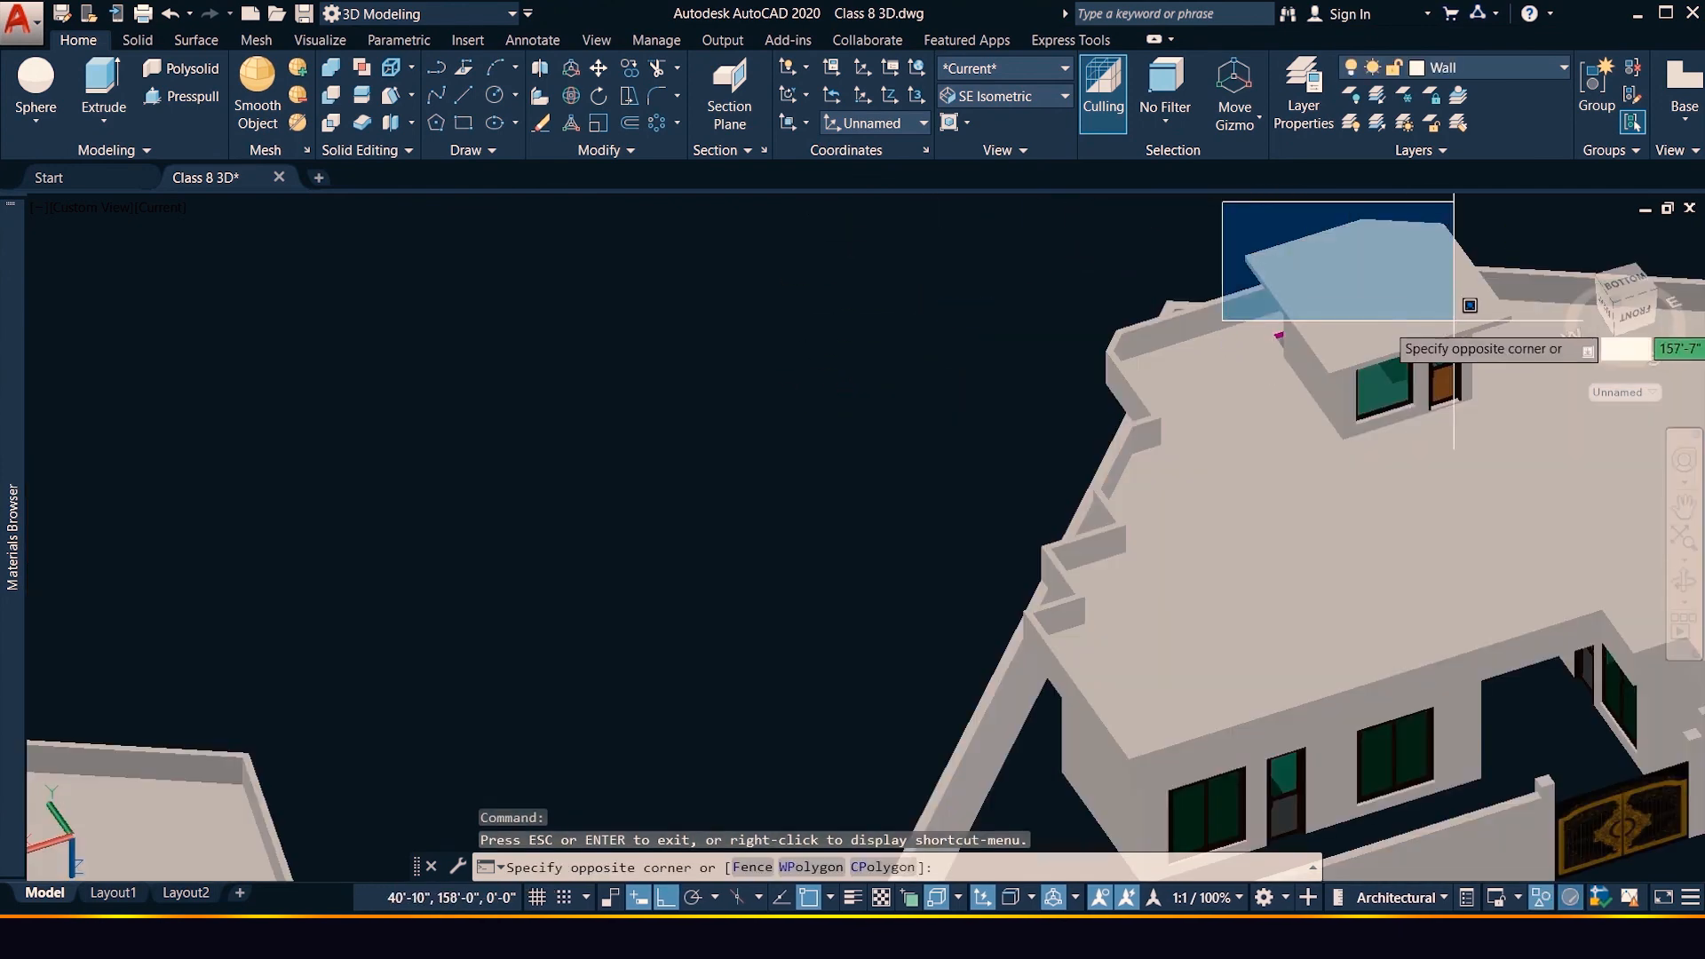
pyautogui.click(1520, 466)
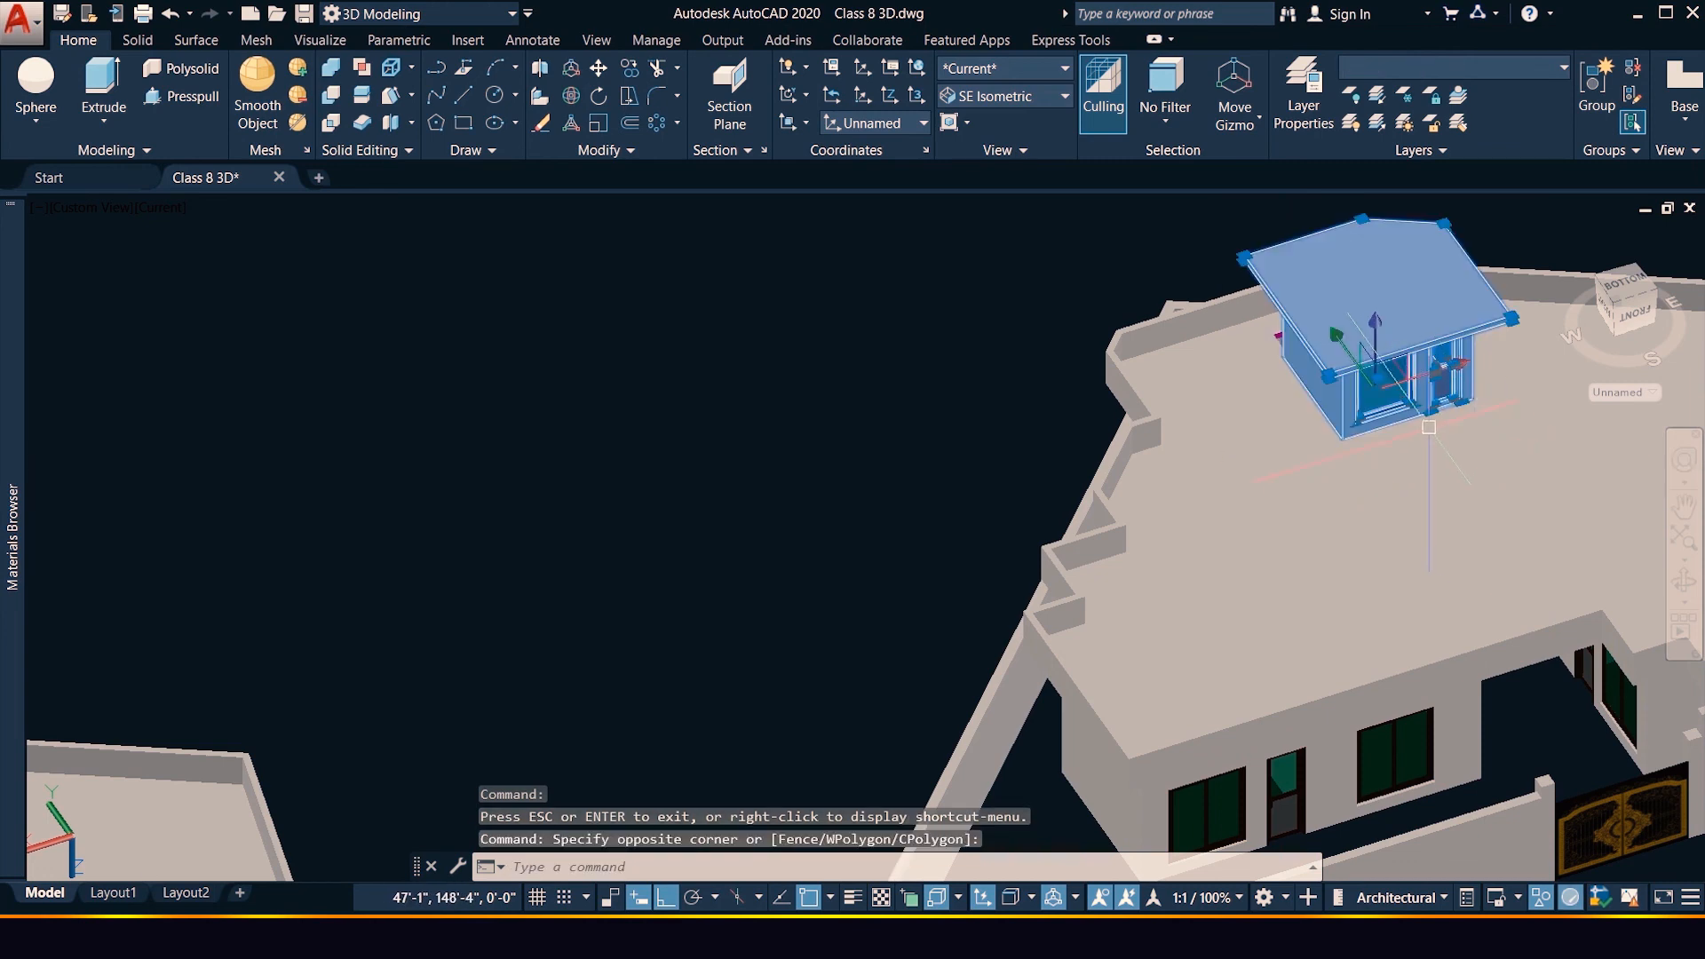
pyautogui.click(1684, 586)
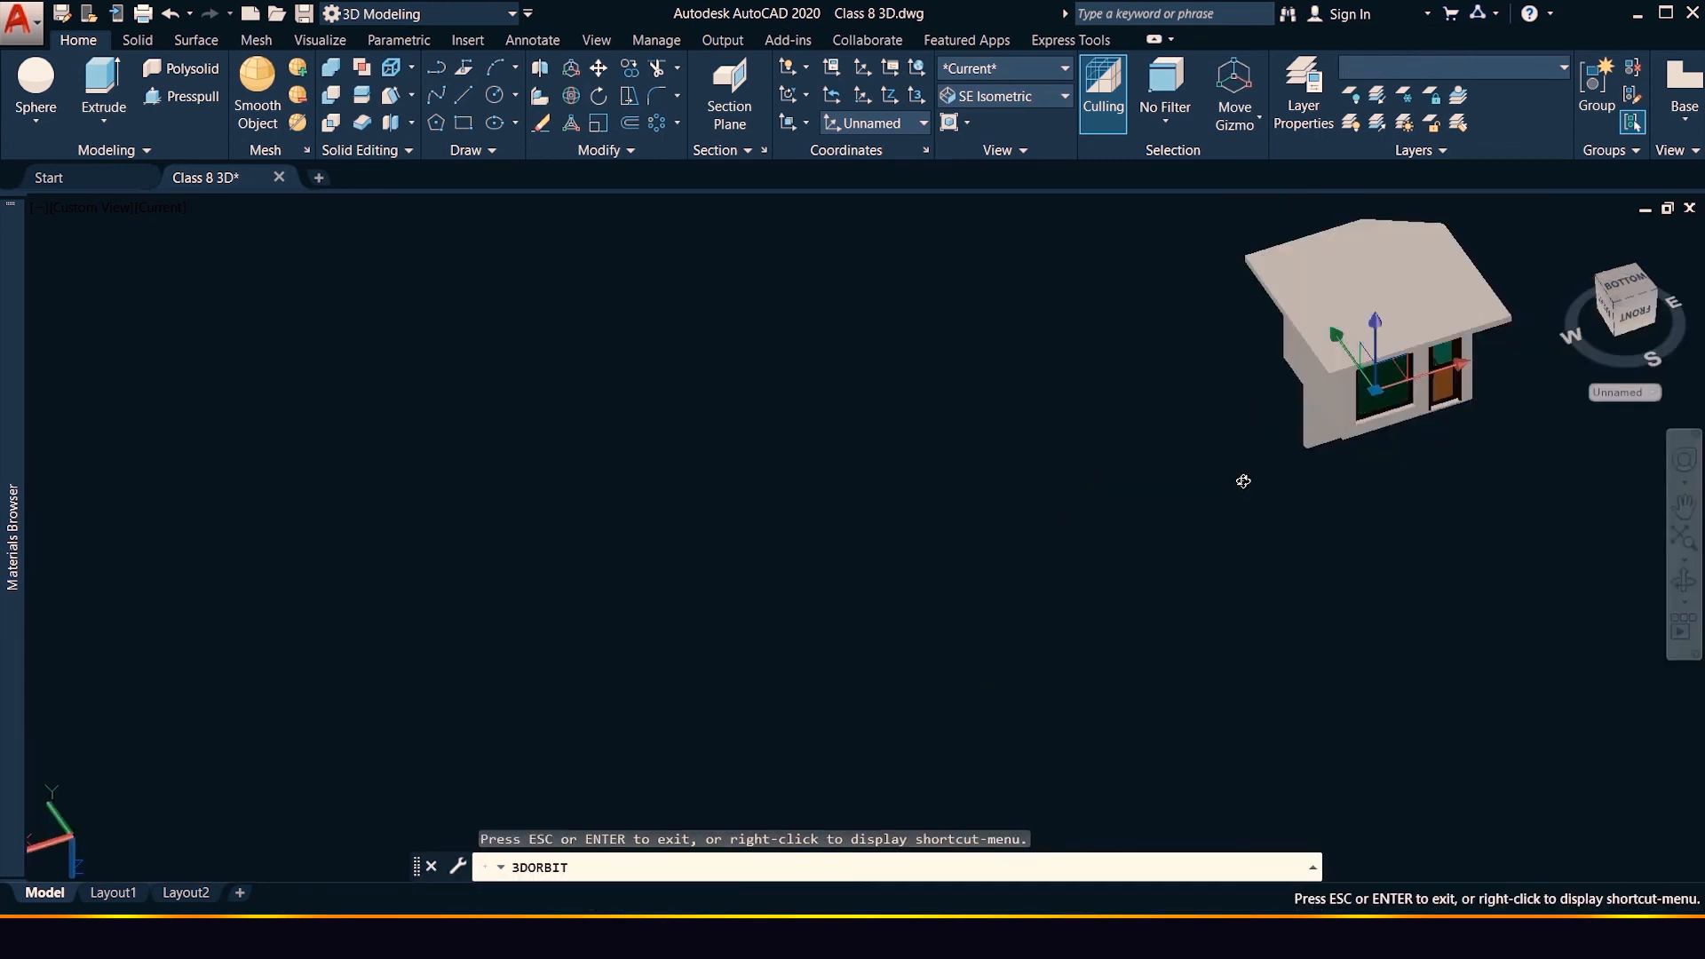
pyautogui.moveTo(1290, 502); pyautogui.dragTo(1423, 524)
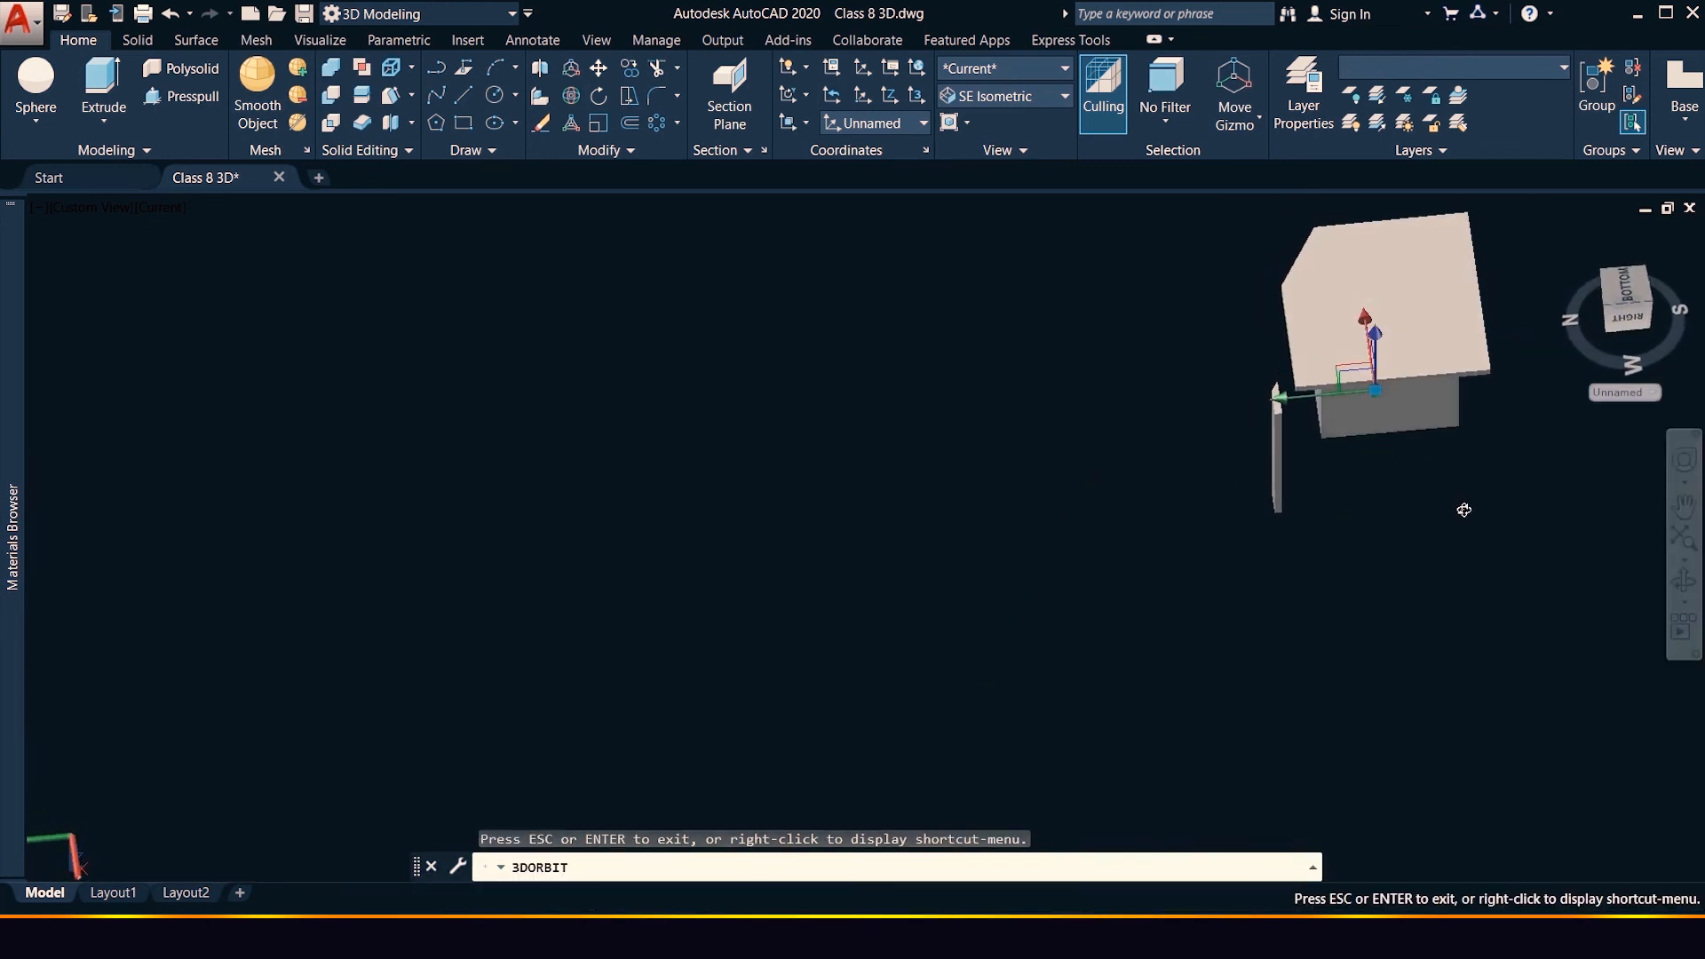
pyautogui.press('Escape')
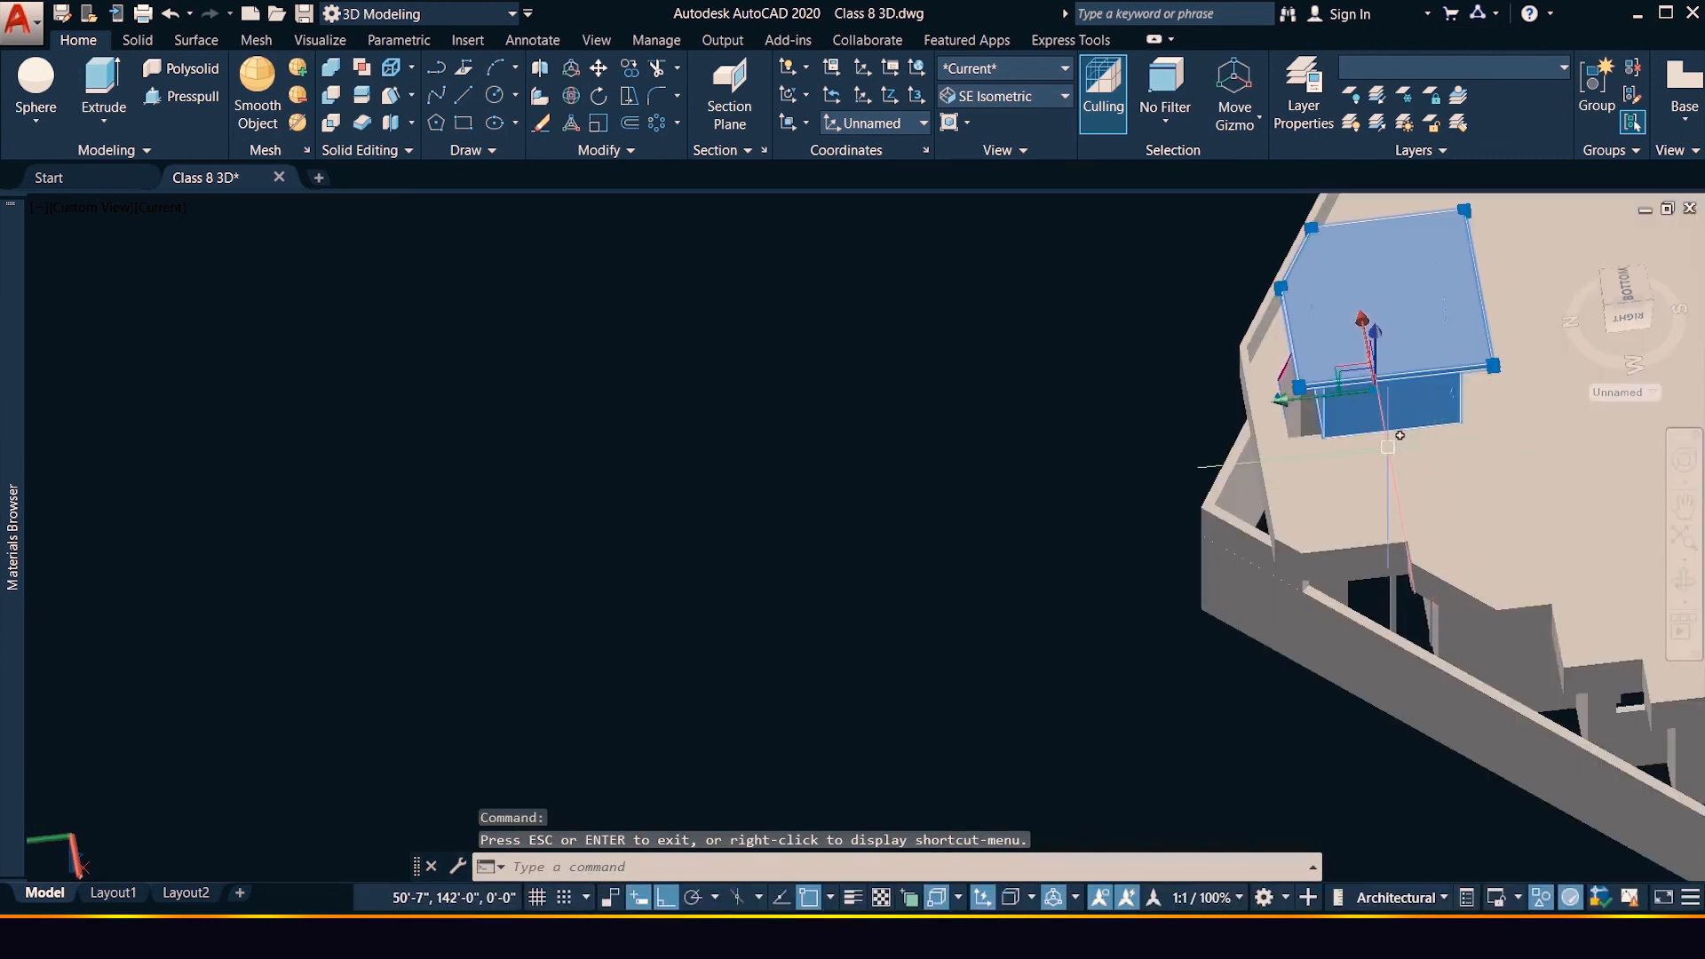
pyautogui.scroll(4, 1387, 446)
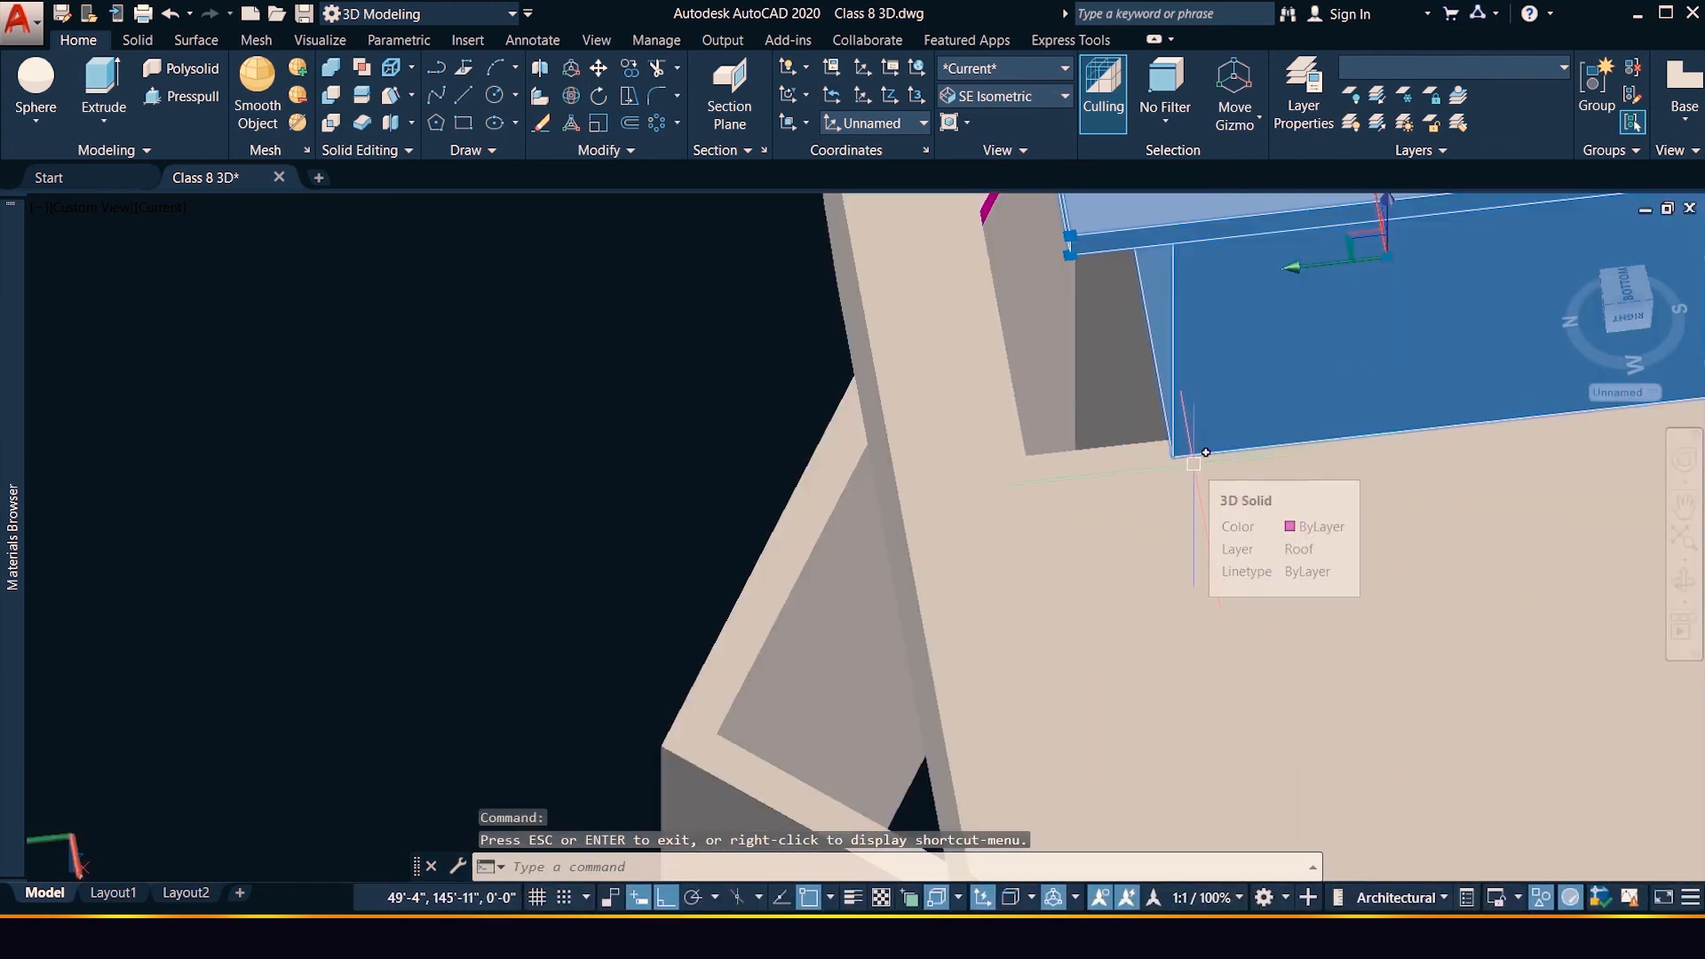
pyautogui.write('m')
pyautogui.press('Return')
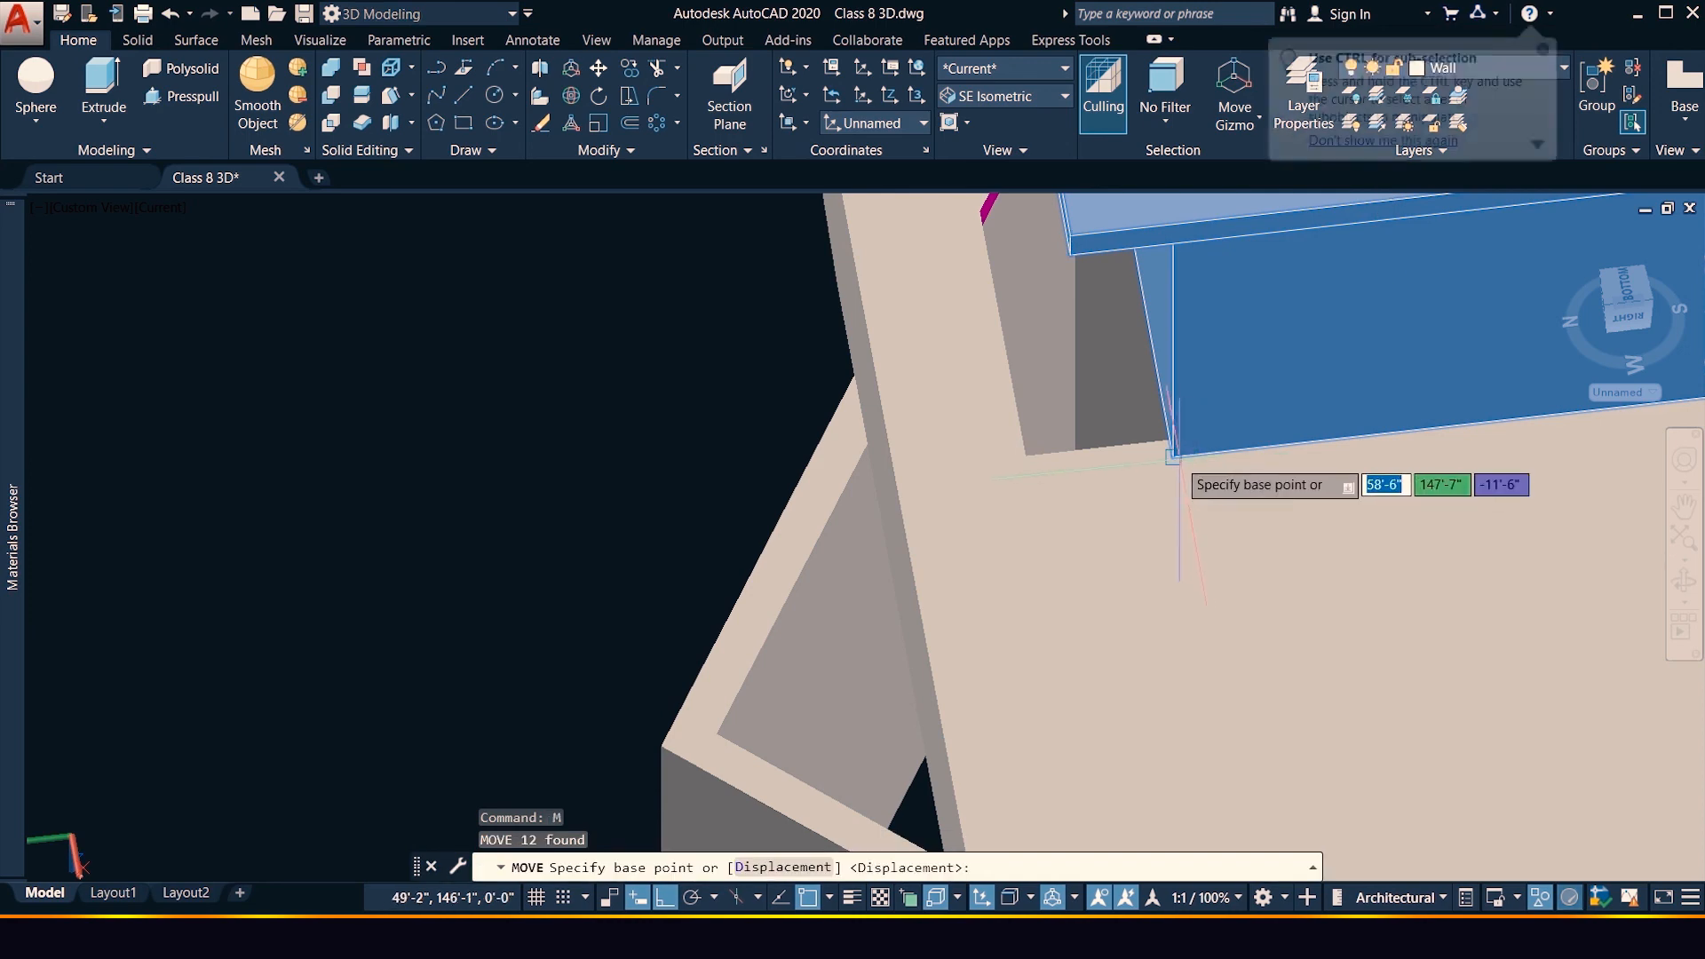
pyautogui.click(1173, 458)
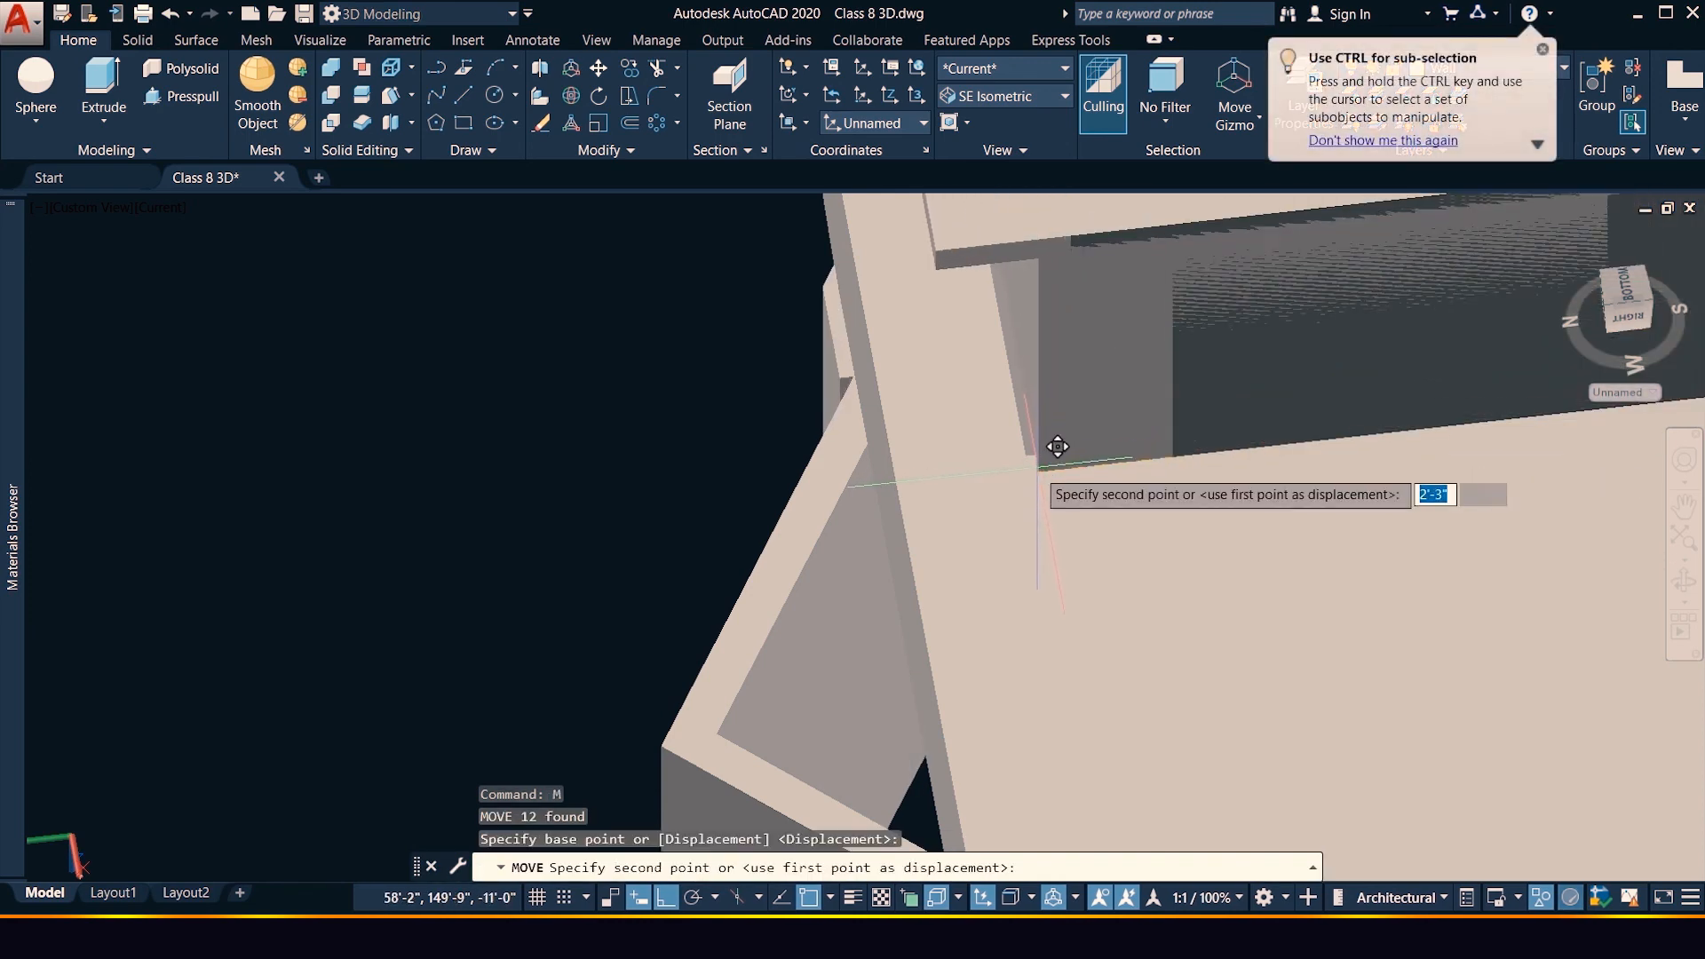
pyautogui.click(1387, 568)
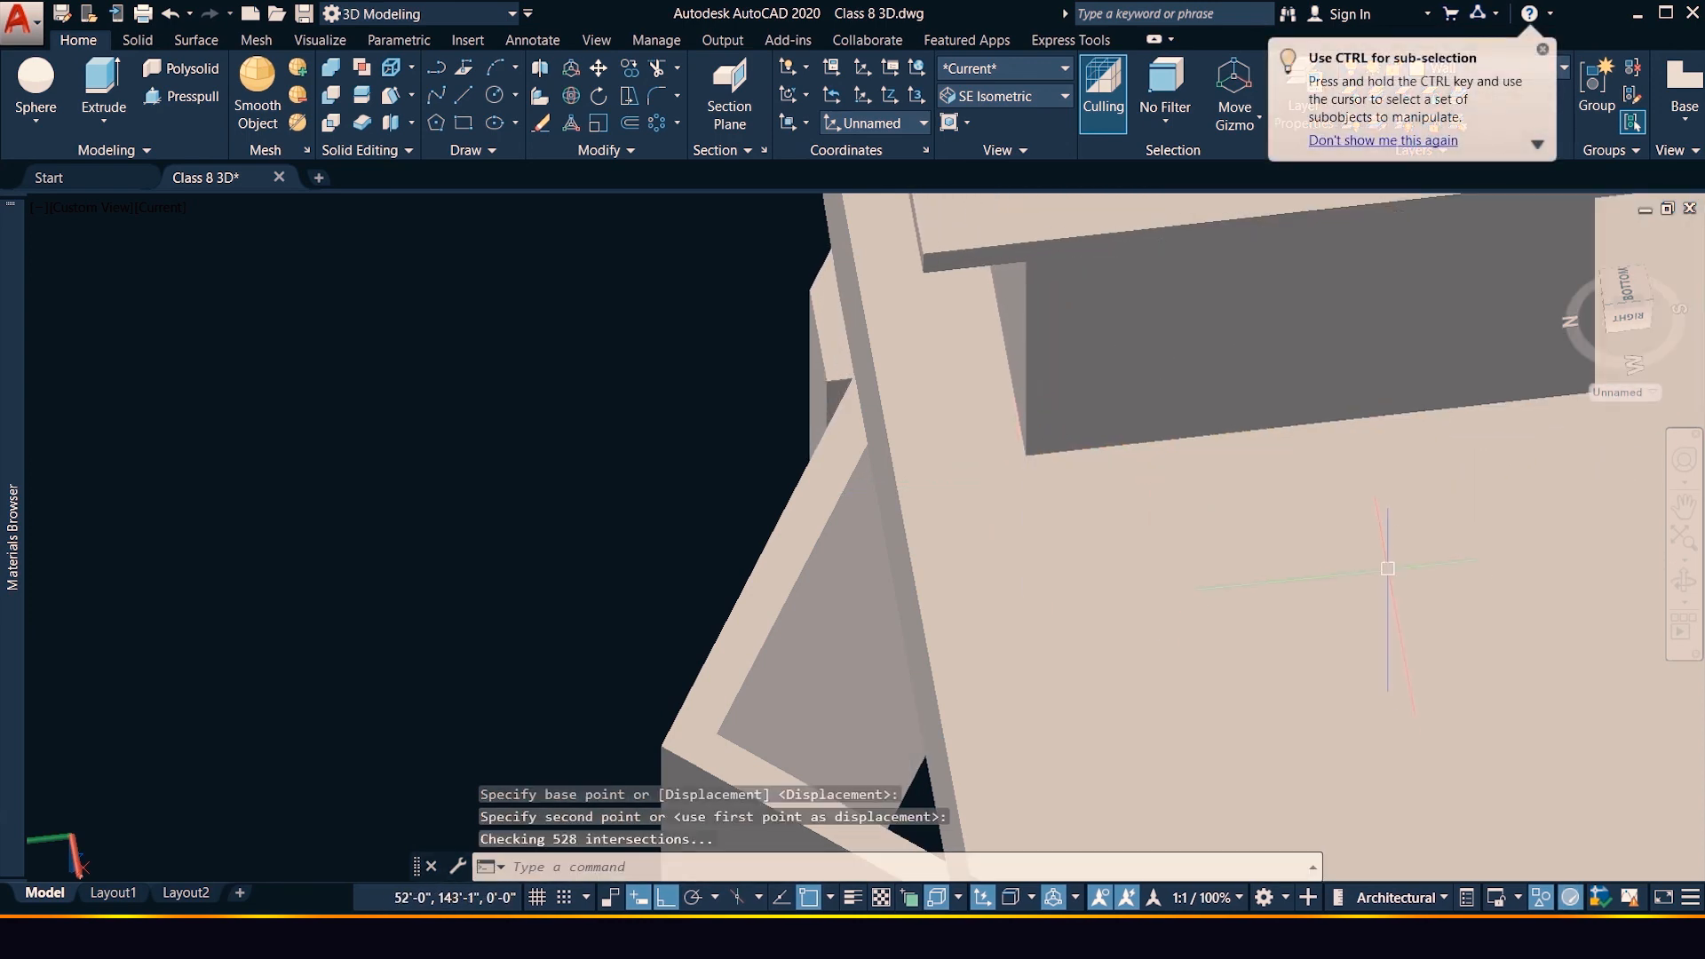
pyautogui.scroll(-5, 1397, 568)
pyautogui.press('Escape')
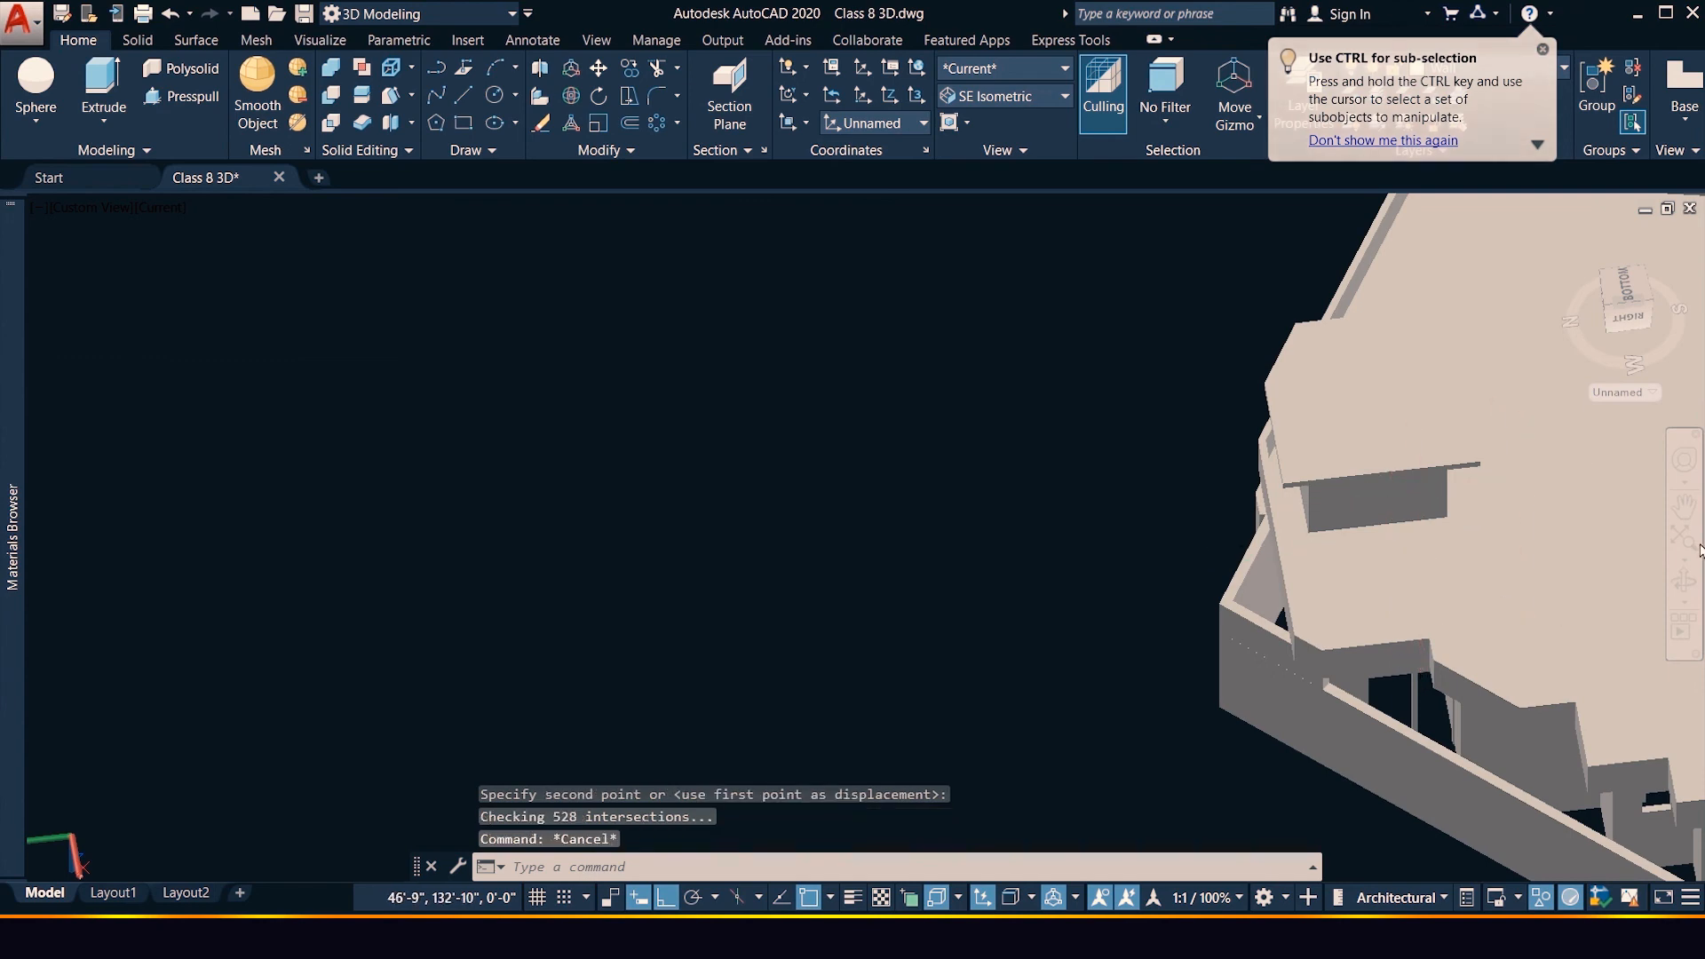
# Inspect the finished house from several sides, checking the rooftop stair room, the facade windows and the gate area
pyautogui.keyDown('shift'); pyautogui.moveTo(1419, 489); pyautogui.dragTo(1209, 468, button='middle'); pyautogui.keyUp('shift')
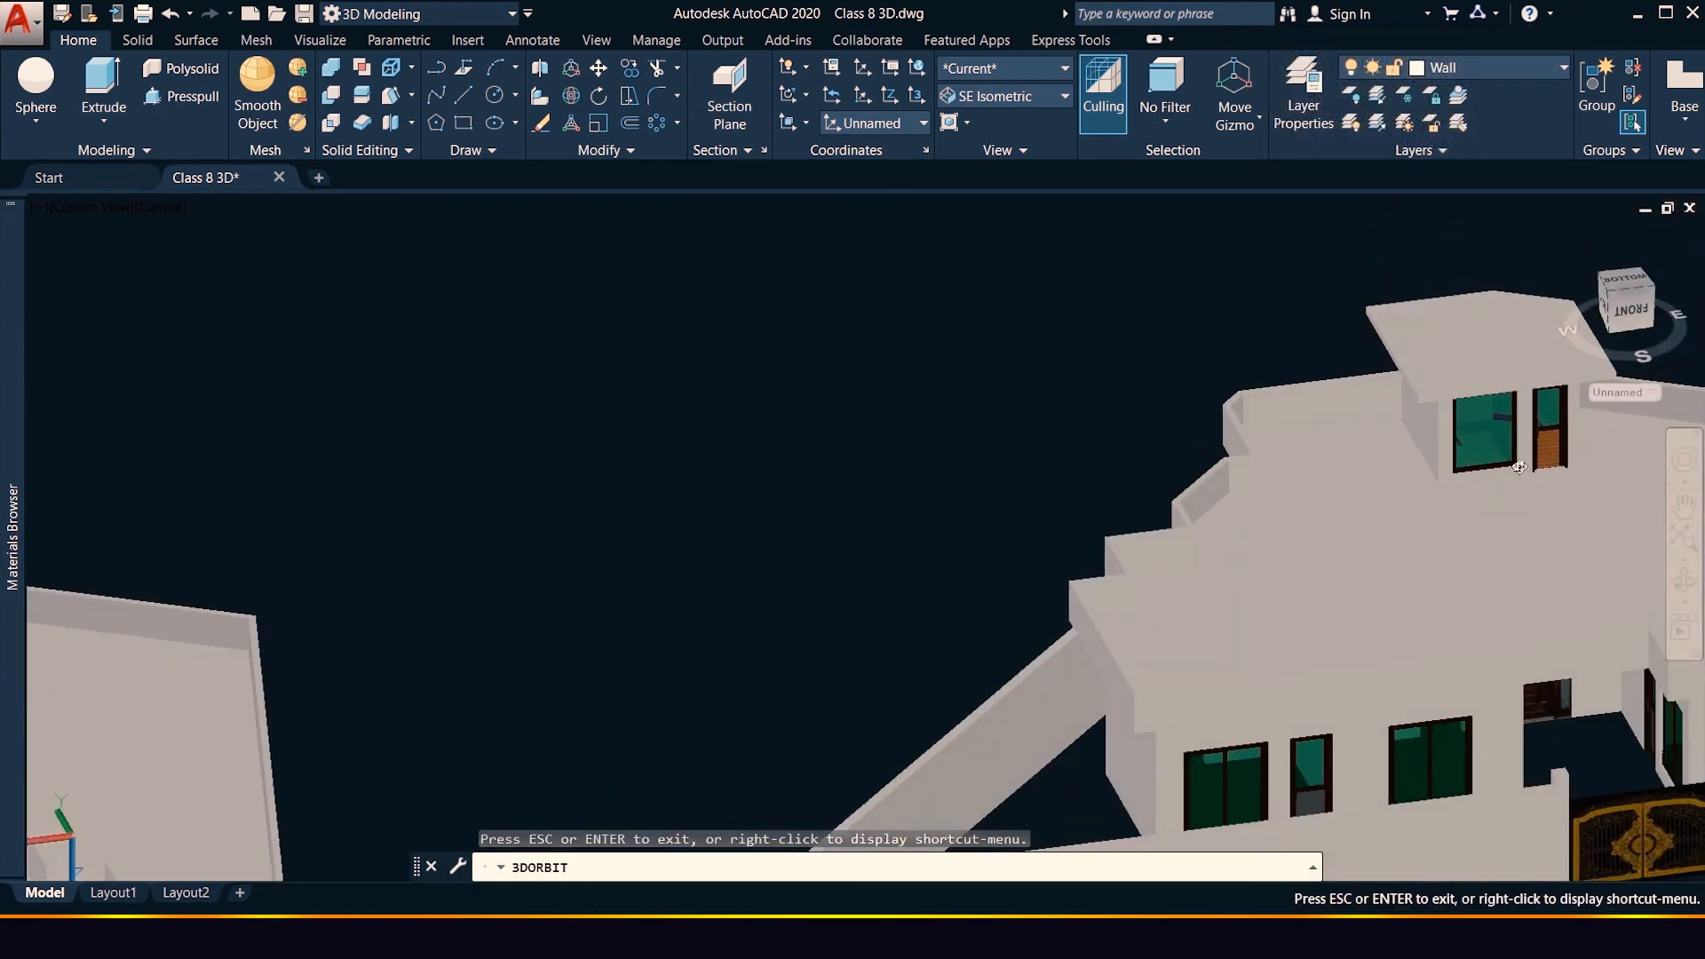
pyautogui.scroll(-3, 1518, 466)
pyautogui.scroll(5, 1612, 441)
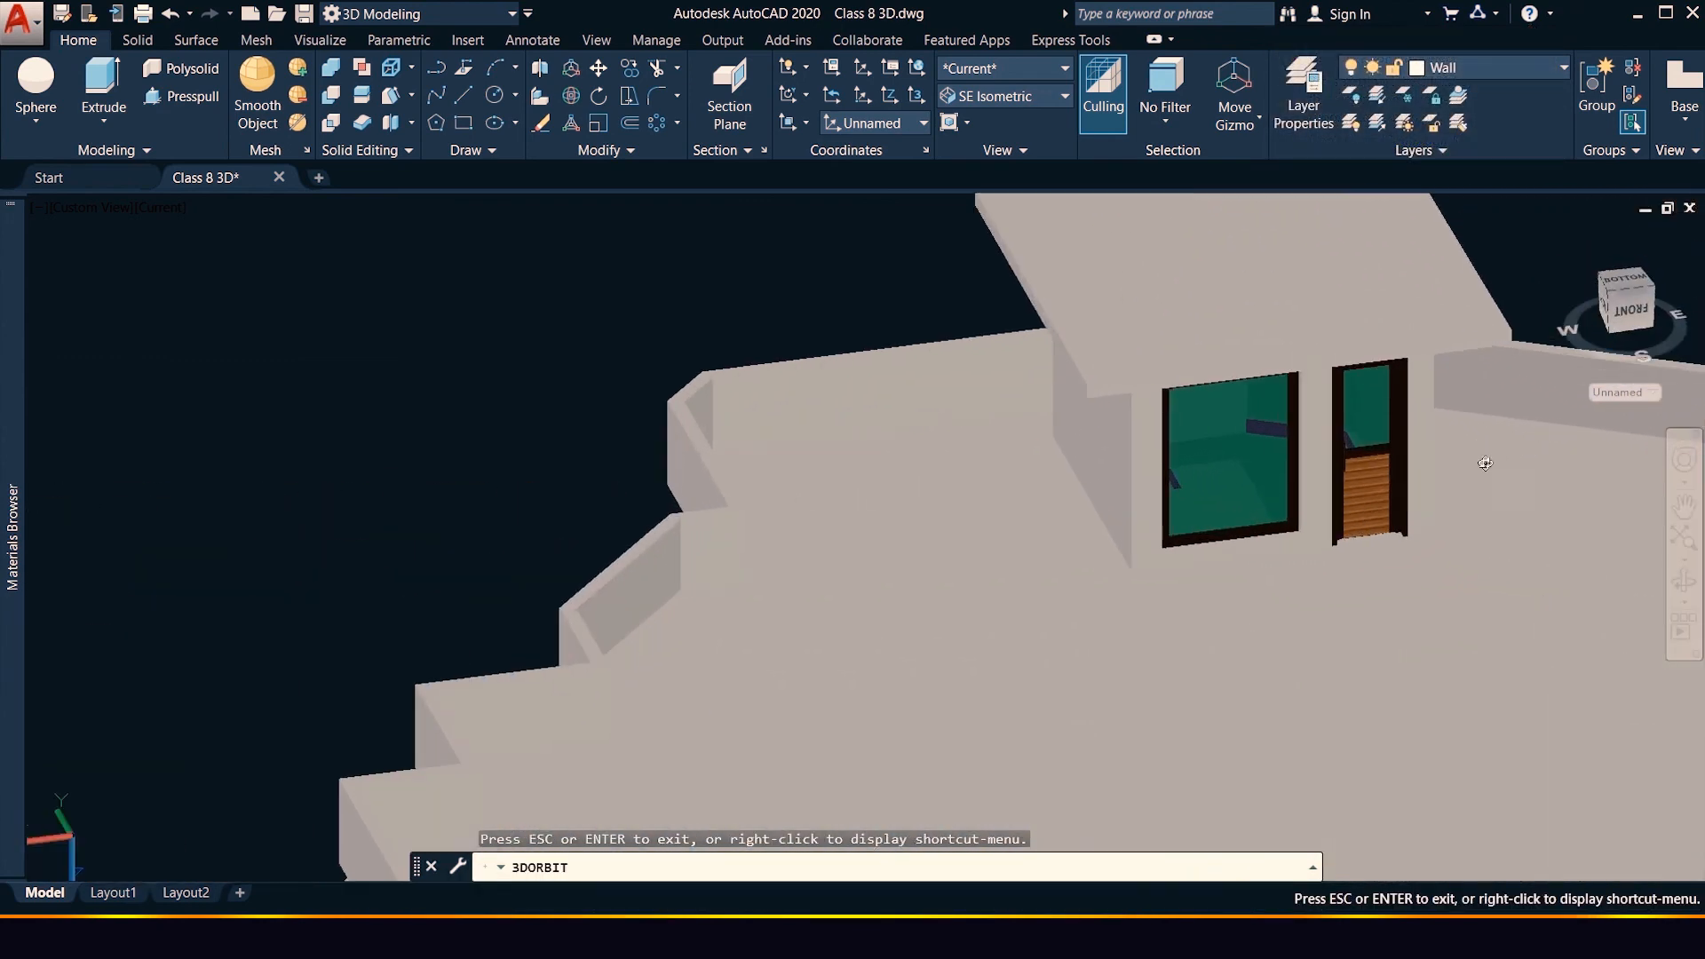
pyautogui.press('Escape')
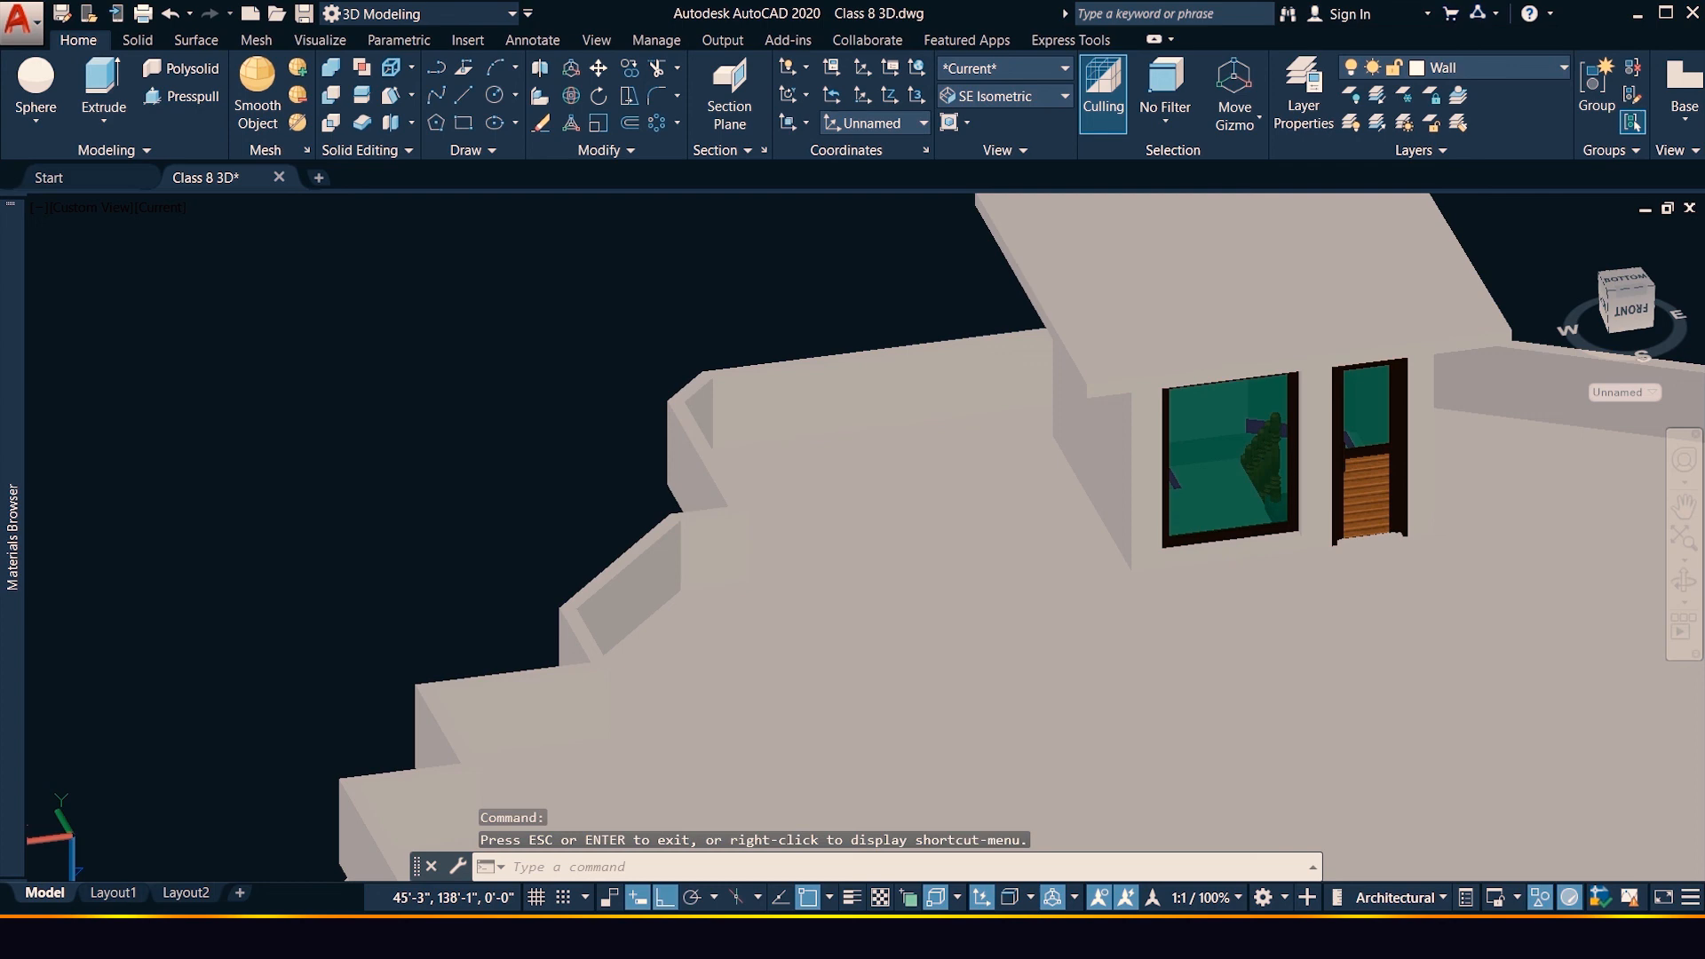
pyautogui.click(1679, 579)
pyautogui.moveTo(1385, 550); pyautogui.dragTo(1140, 468)
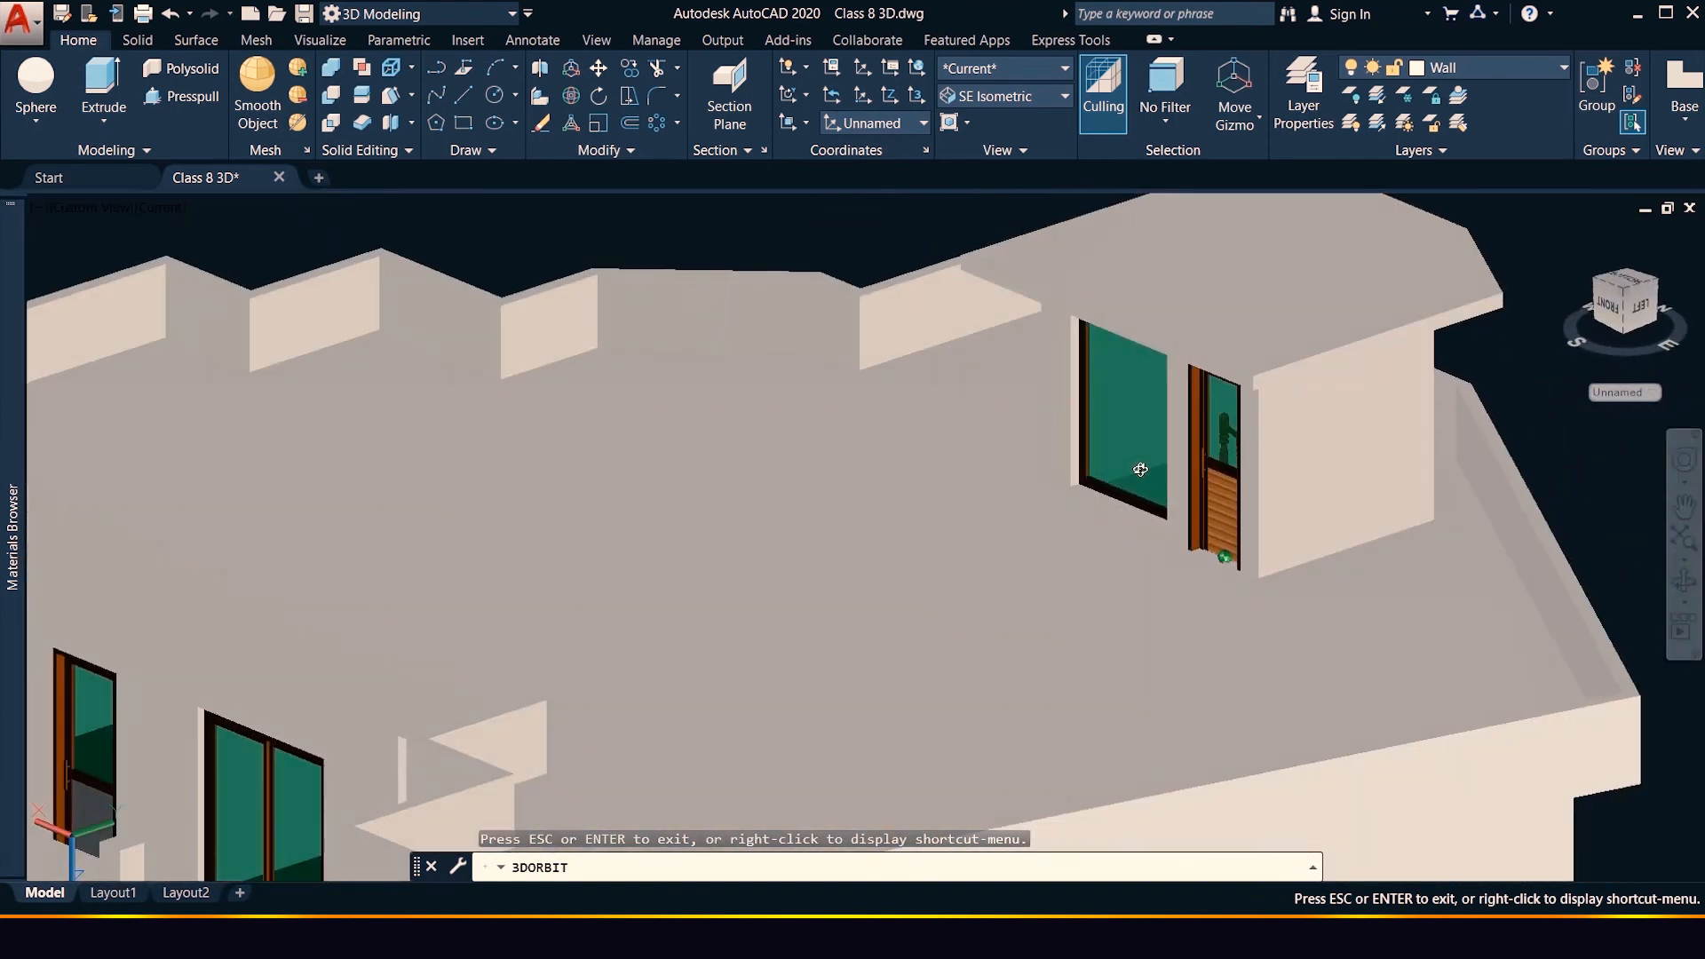
pyautogui.scroll(-10, 1140, 468)
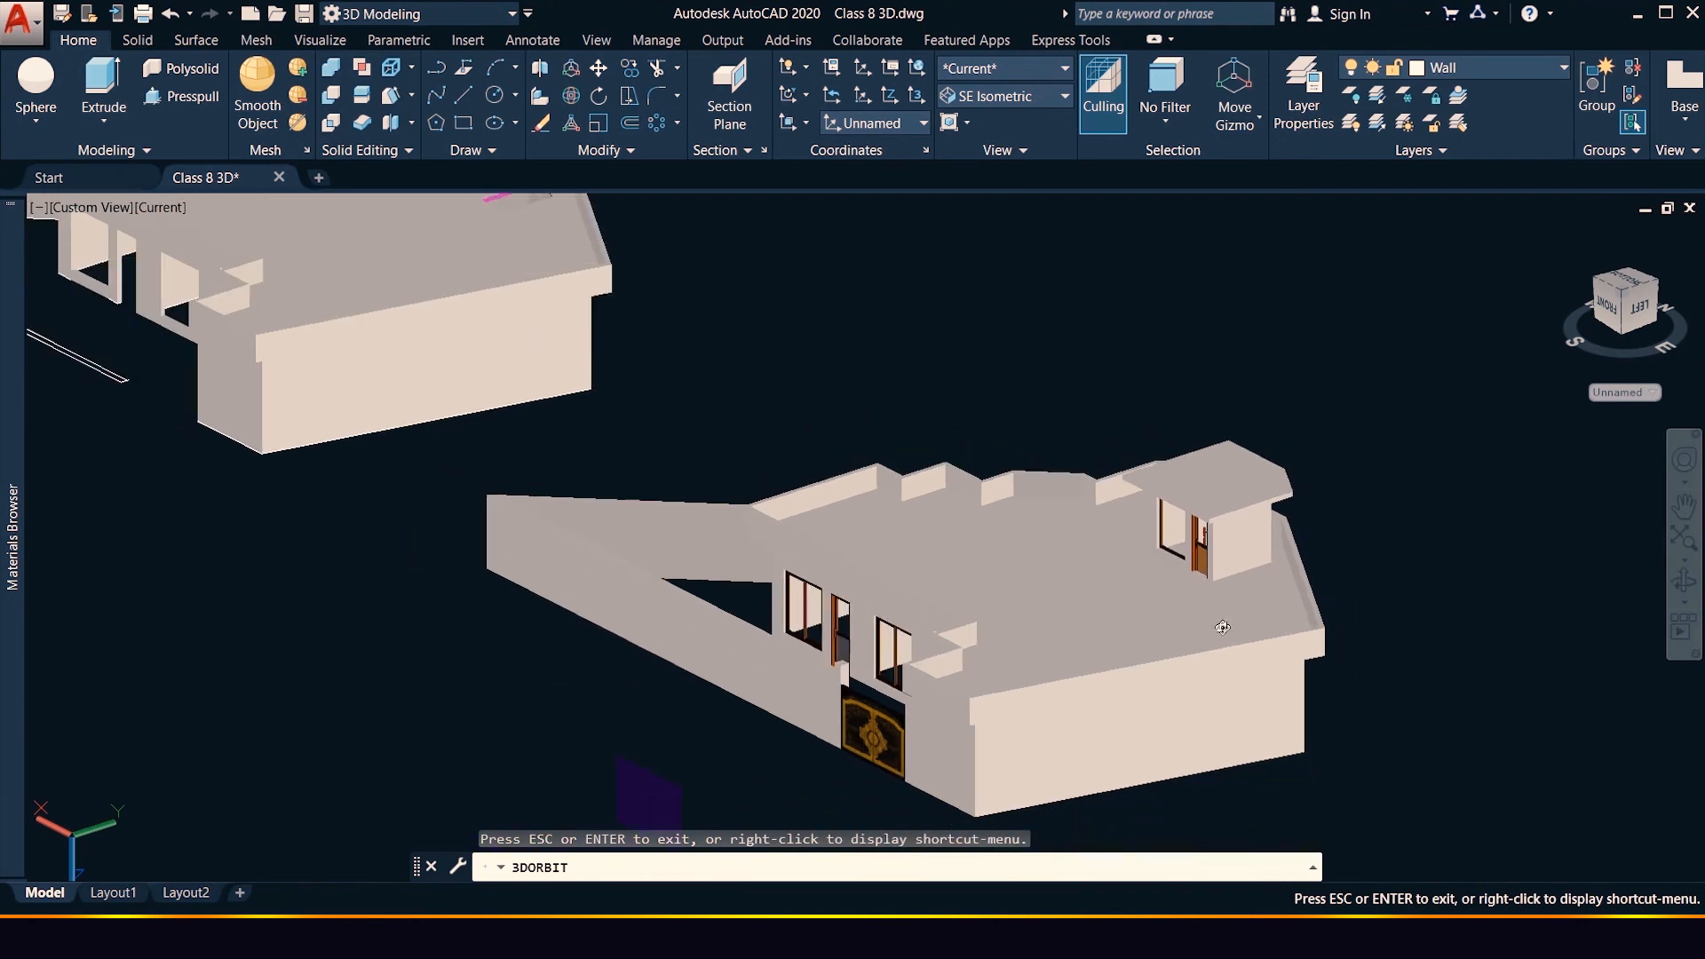
pyautogui.scroll(3, 1008, 724)
pyautogui.moveTo(993, 657); pyautogui.dragTo(1291, 690)
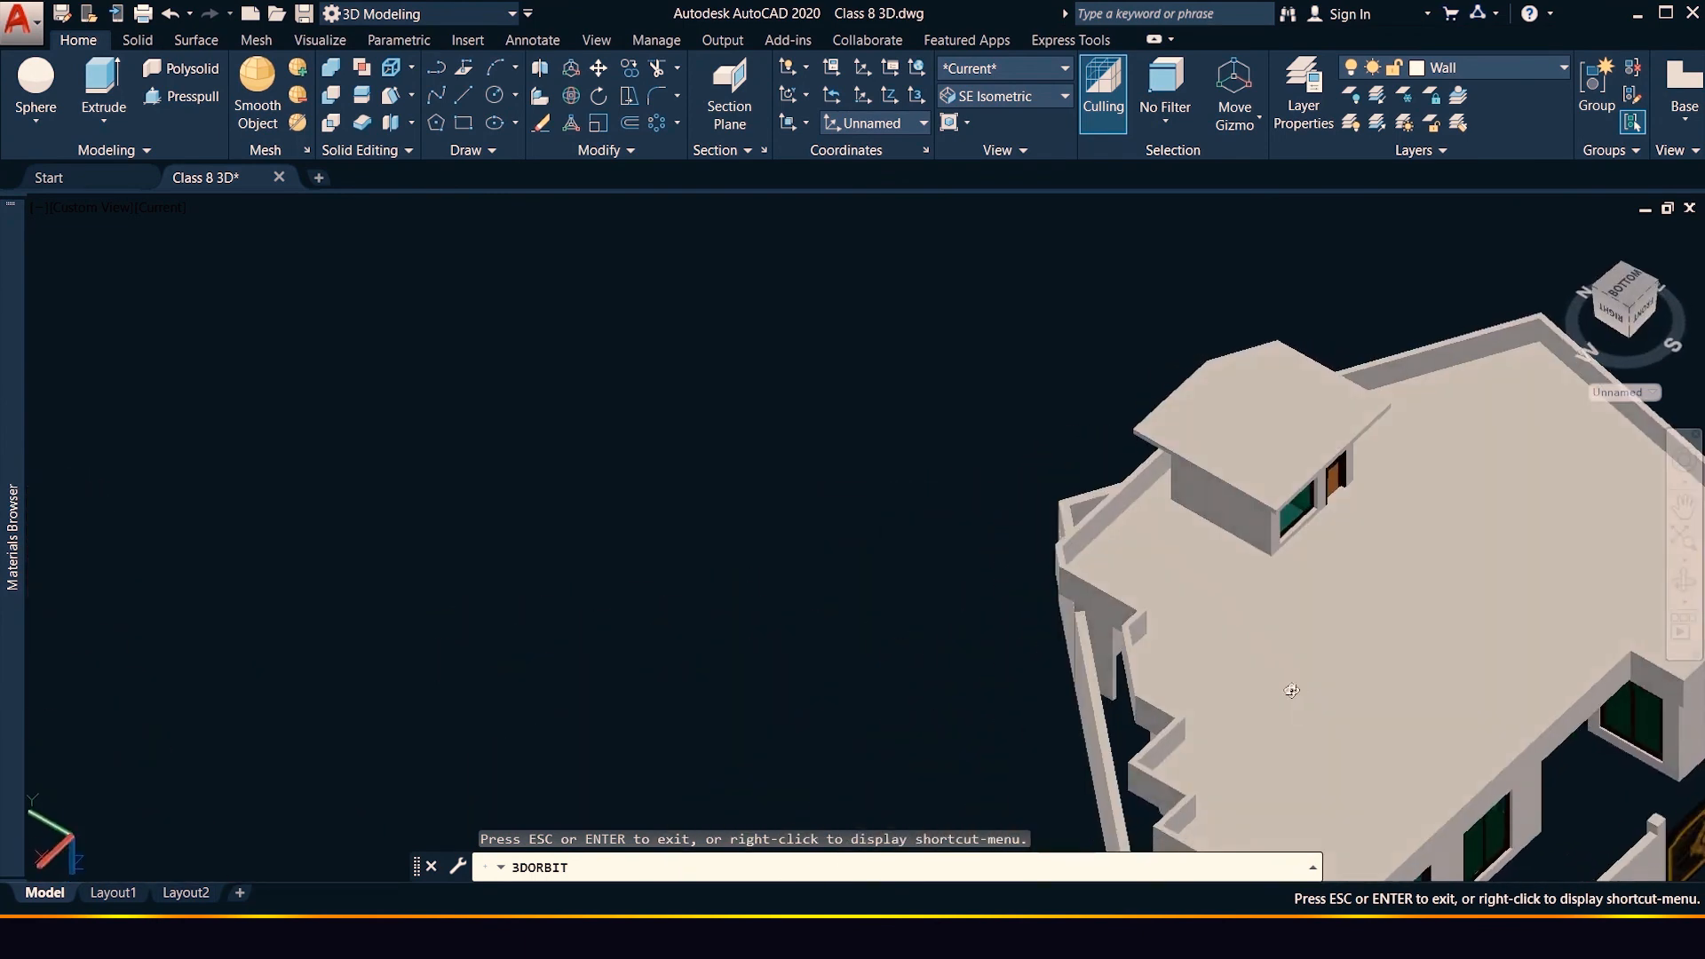
pyautogui.scroll(-4, 1047, 533)
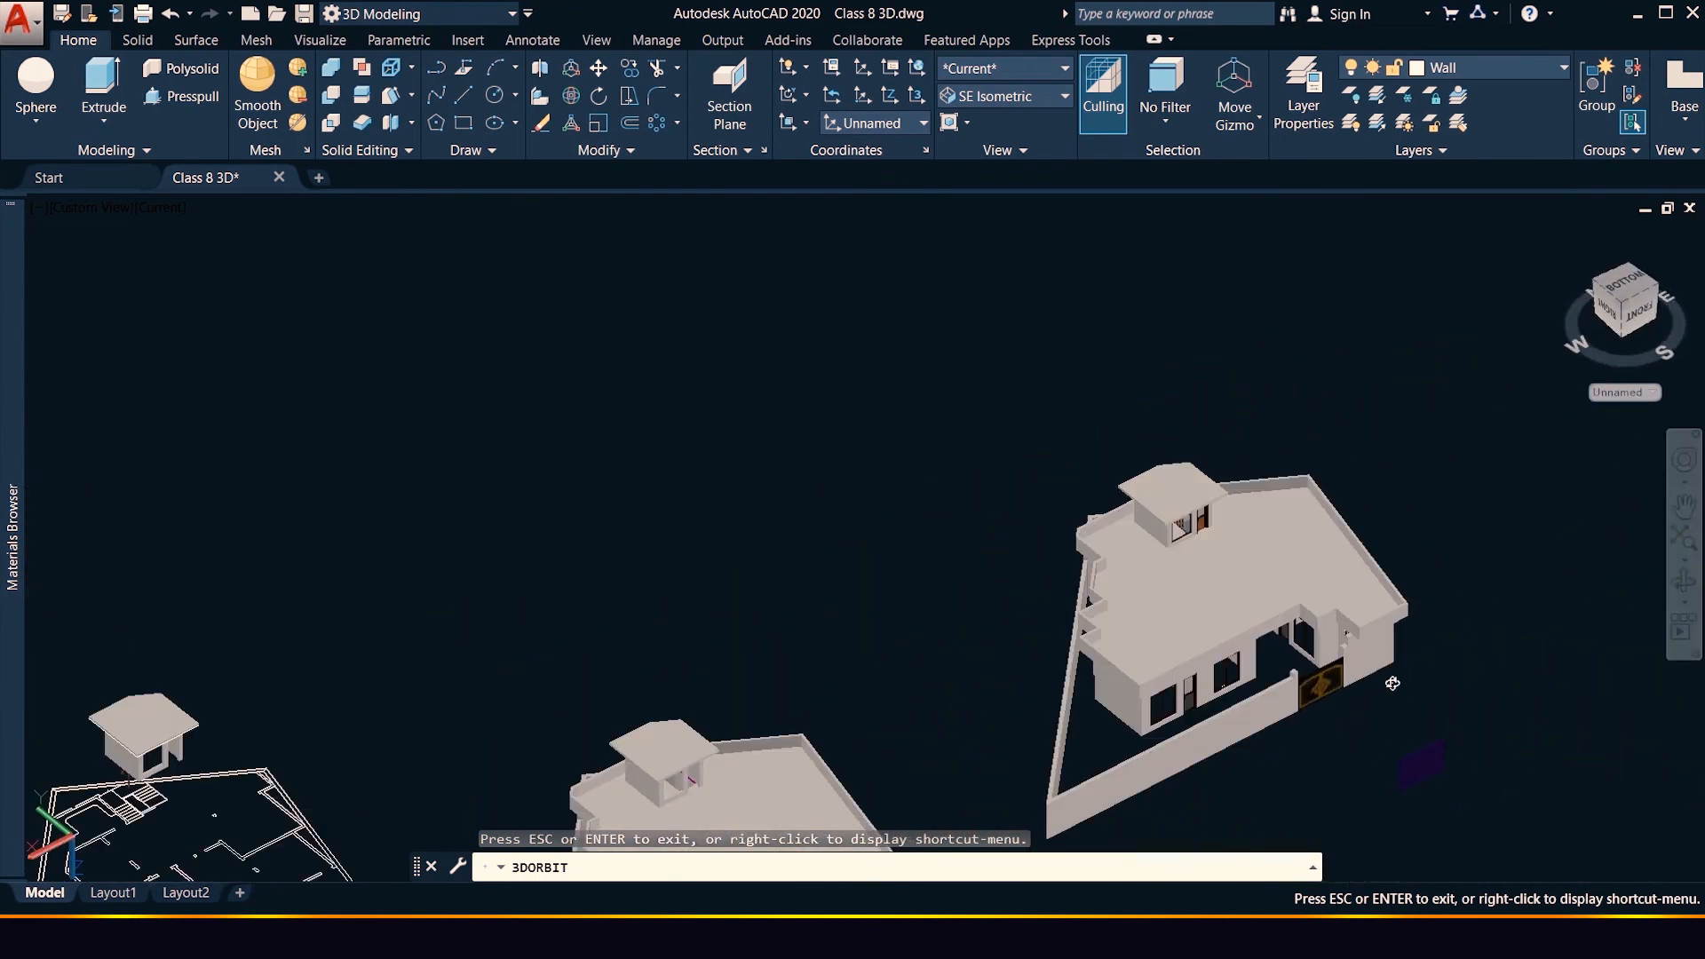
pyautogui.scroll(8, 1393, 683)
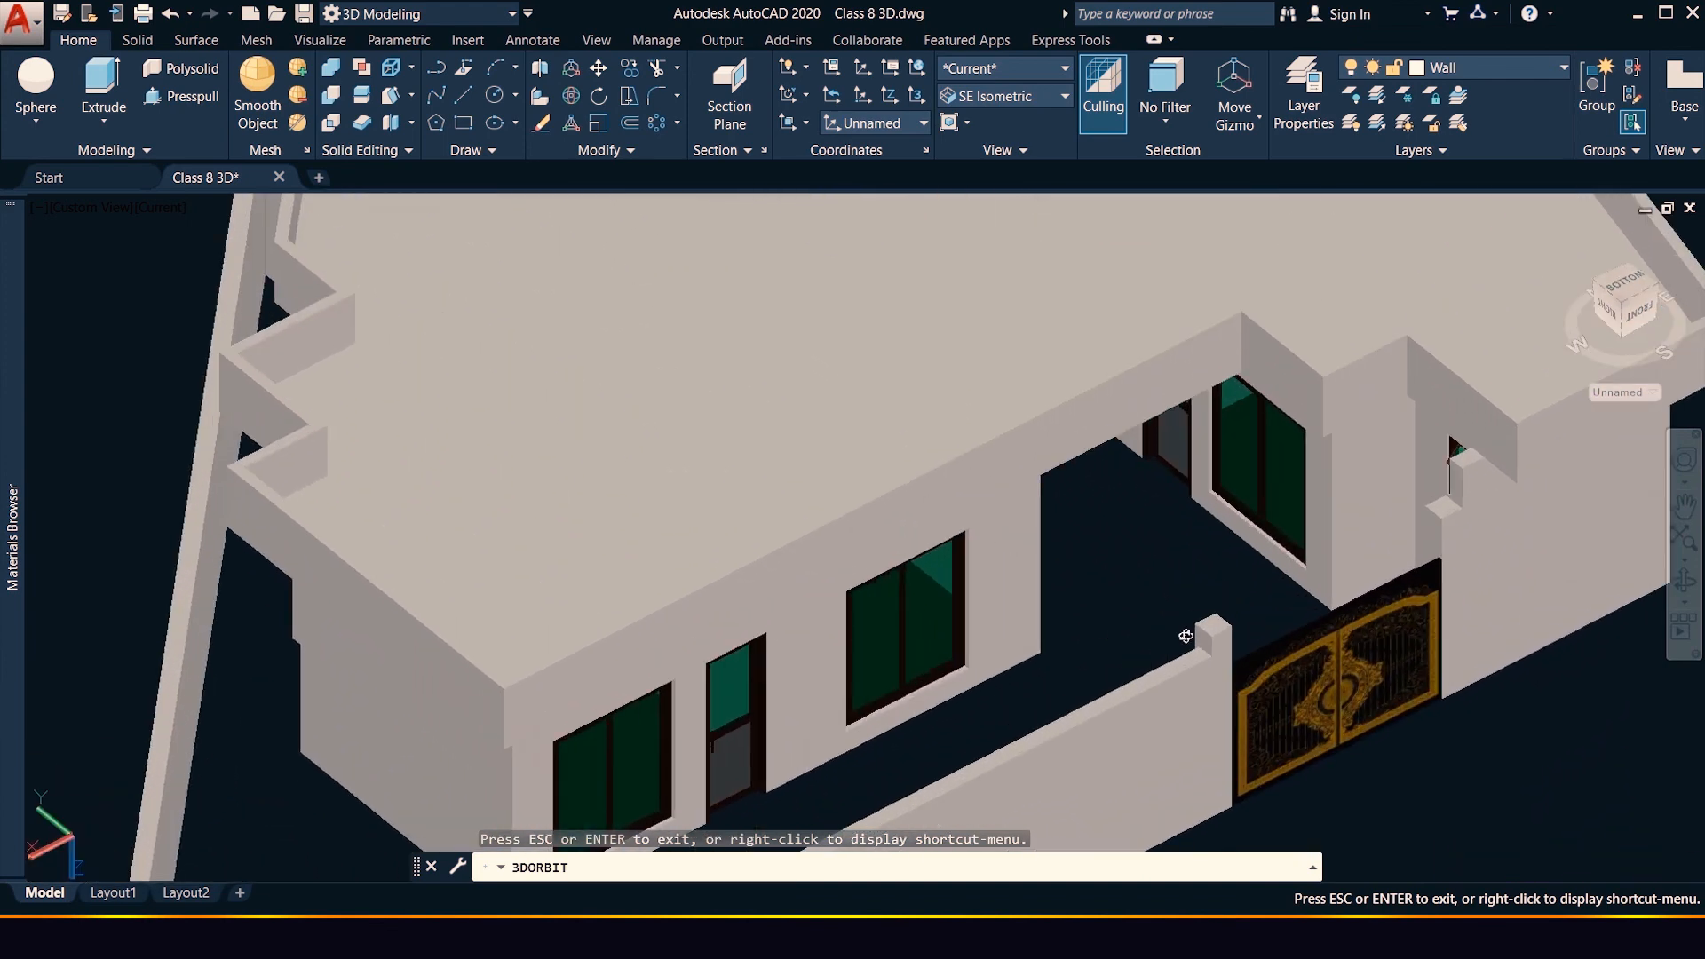
# Examine the small louvred window above the gate wall up close and check the whole finished house alongside the neighbouring model
pyautogui.moveTo(1095, 643); pyautogui.dragTo(1213, 616)
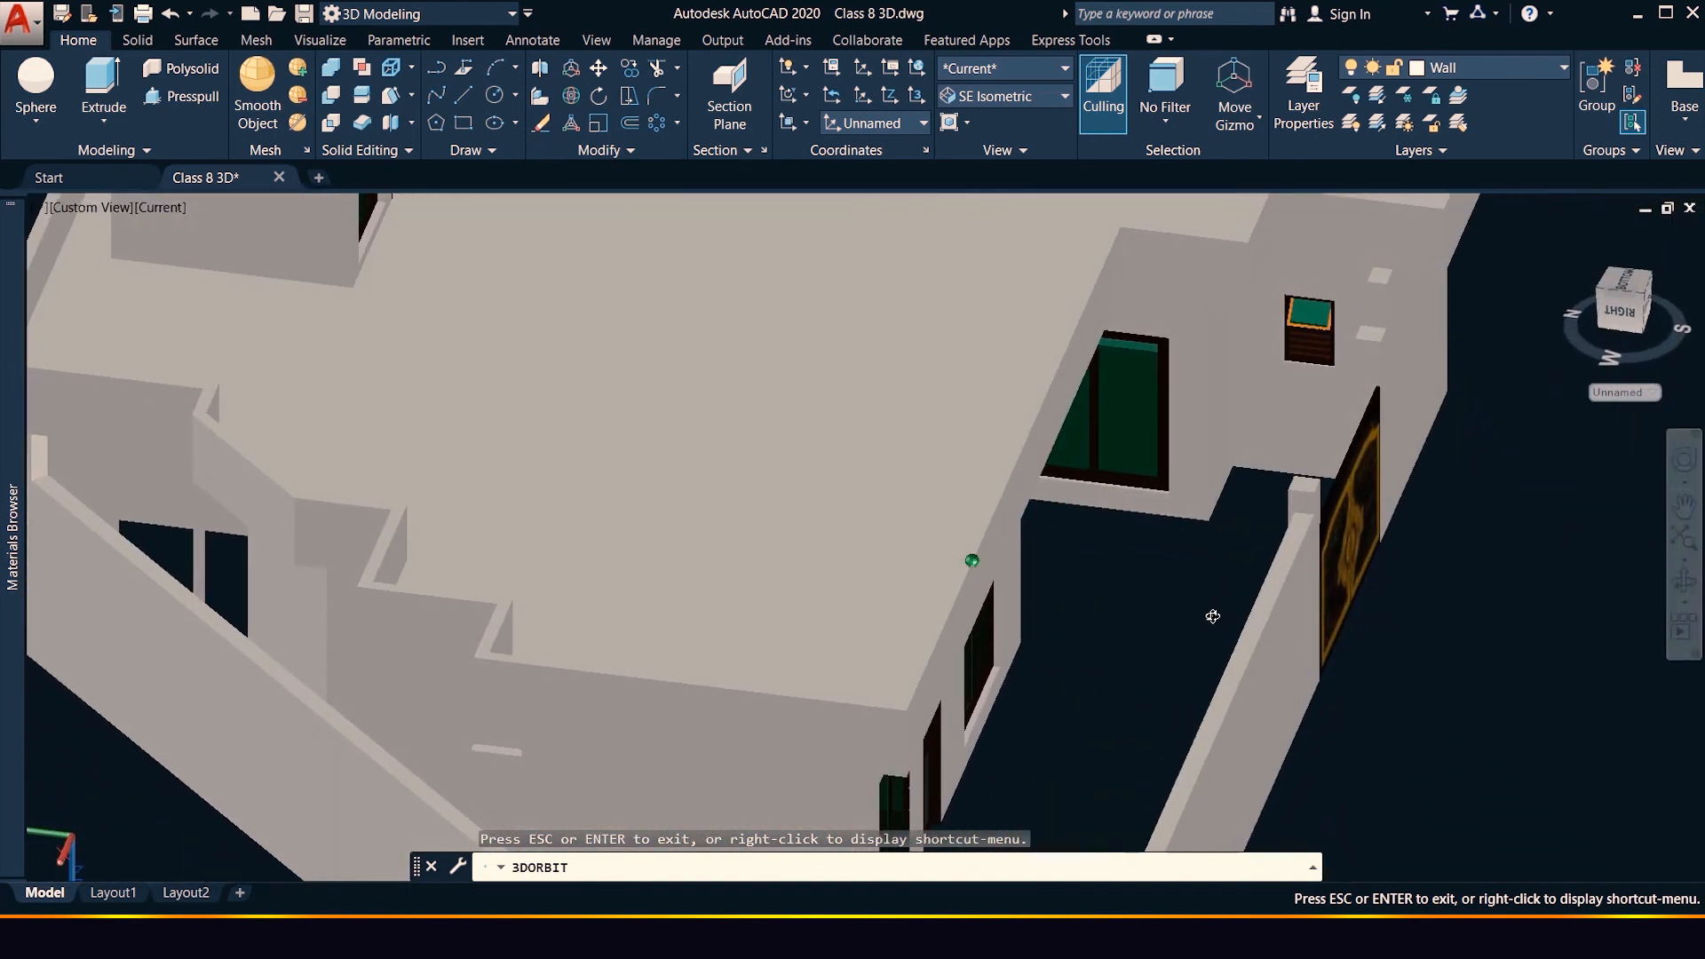
pyautogui.moveTo(1284, 473); pyautogui.dragTo(1286, 511)
pyautogui.scroll(5, 1314, 395)
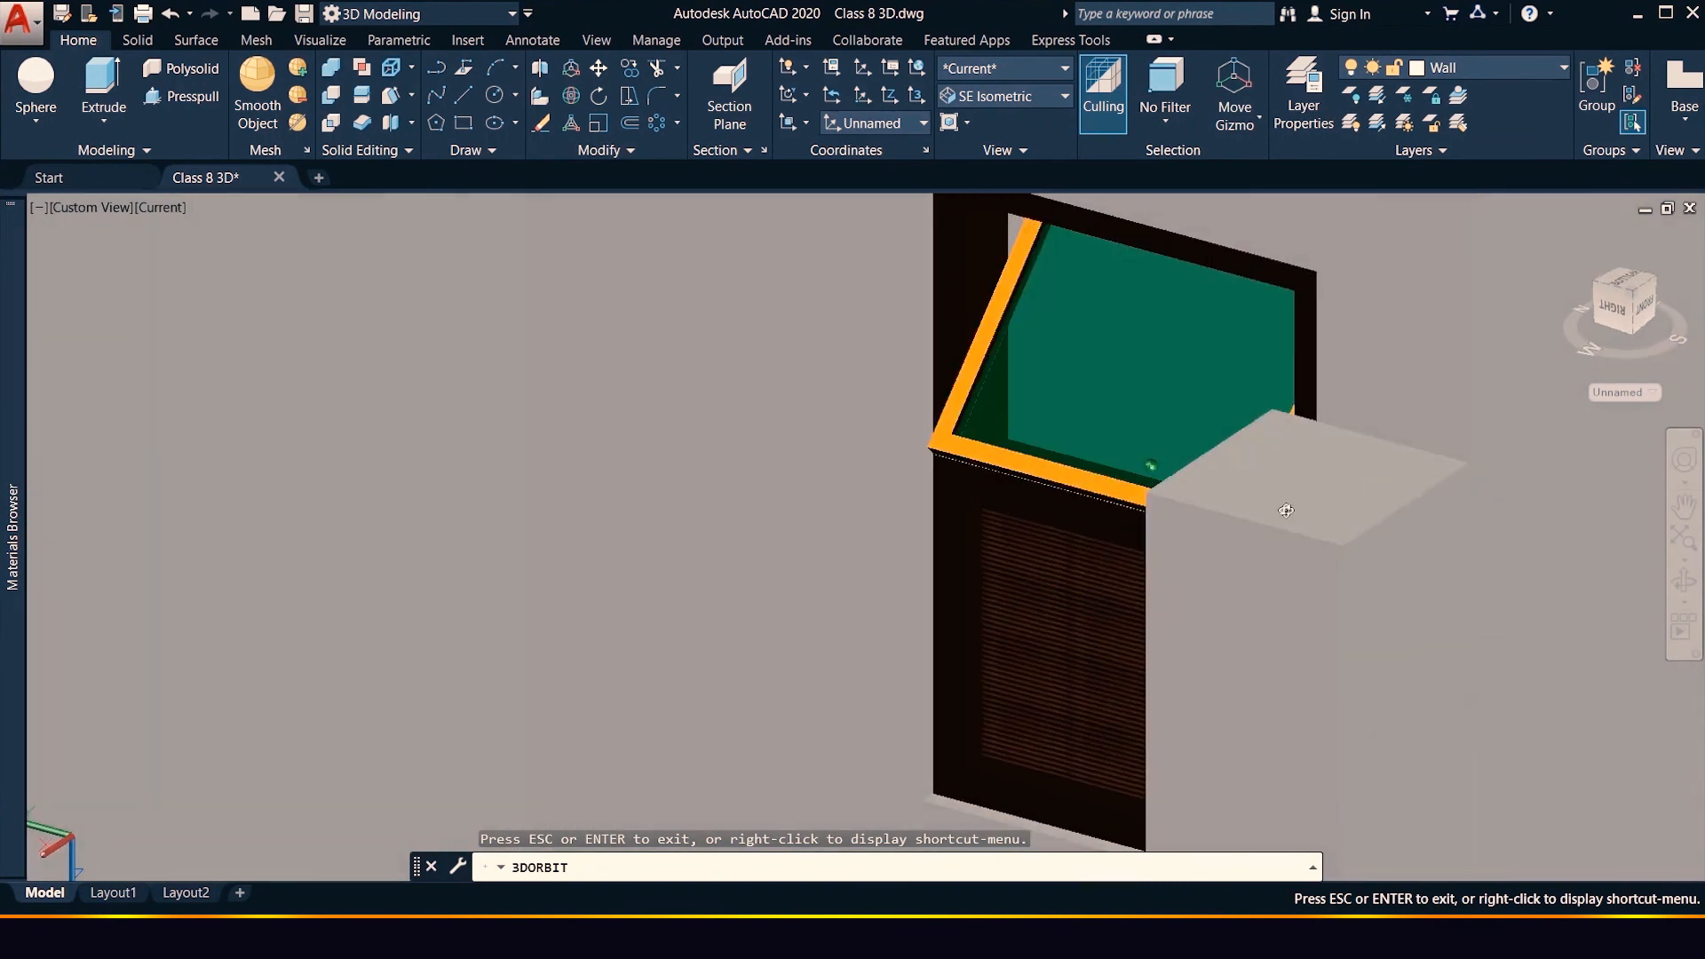
pyautogui.scroll(-10, 1190, 550)
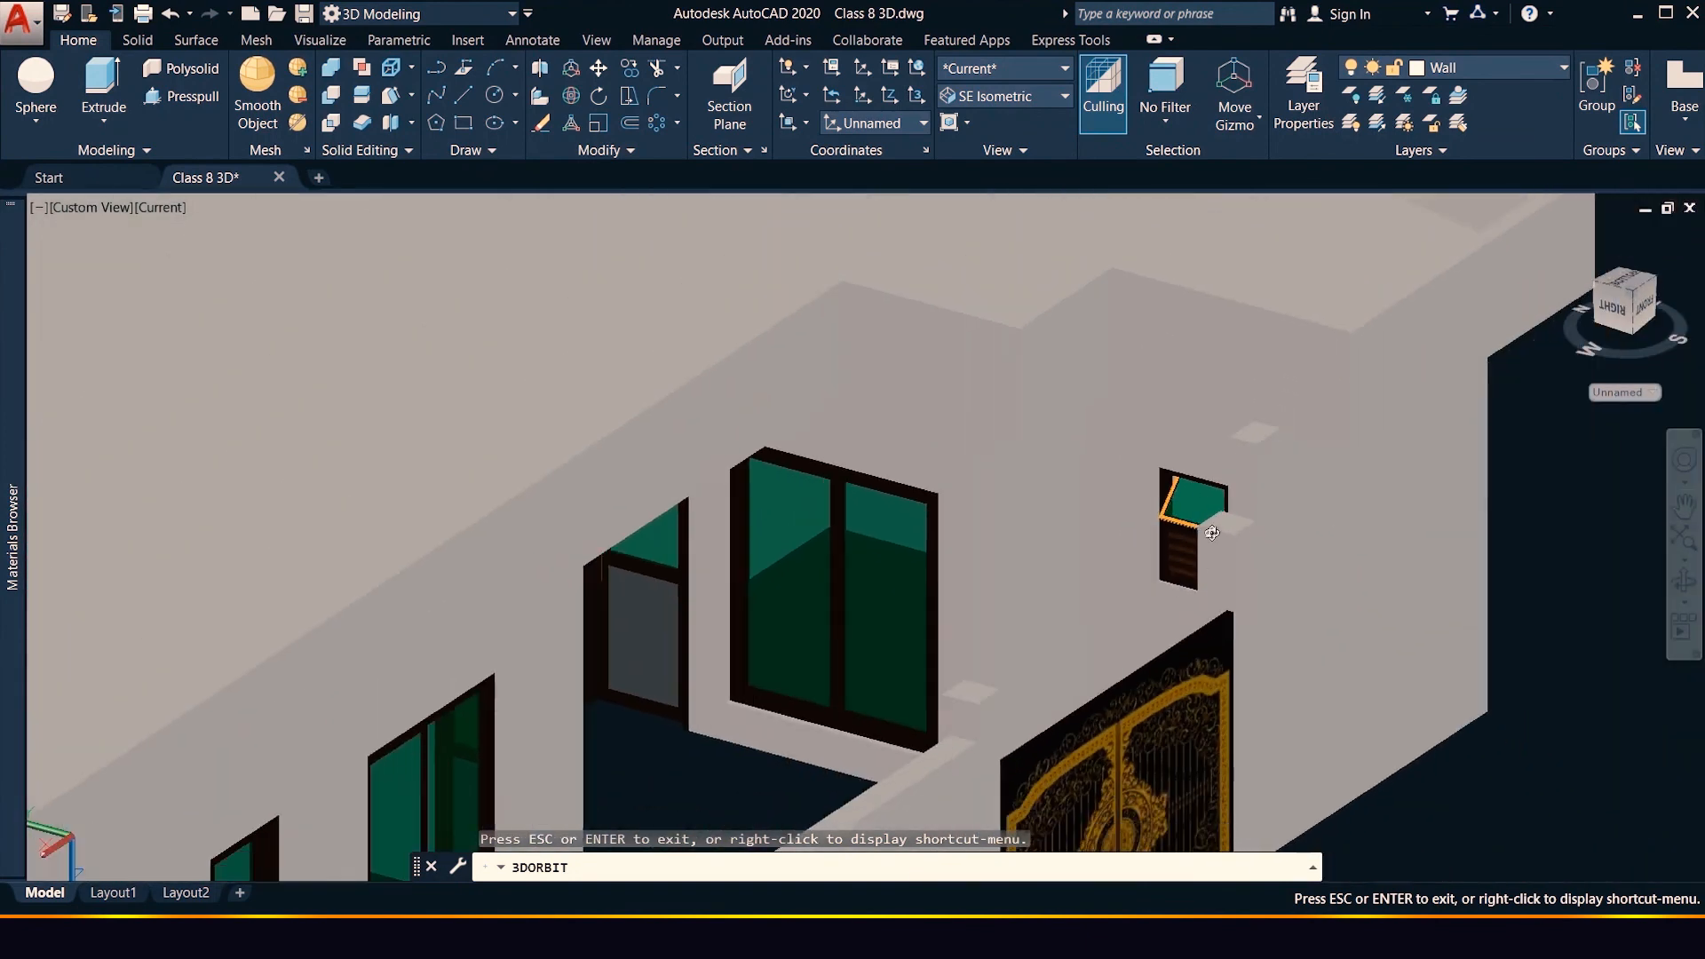
pyautogui.scroll(-4, 1155, 565)
pyautogui.moveTo(1124, 489); pyautogui.dragTo(843, 533)
pyautogui.moveTo(905, 649); pyautogui.dragTo(851, 626)
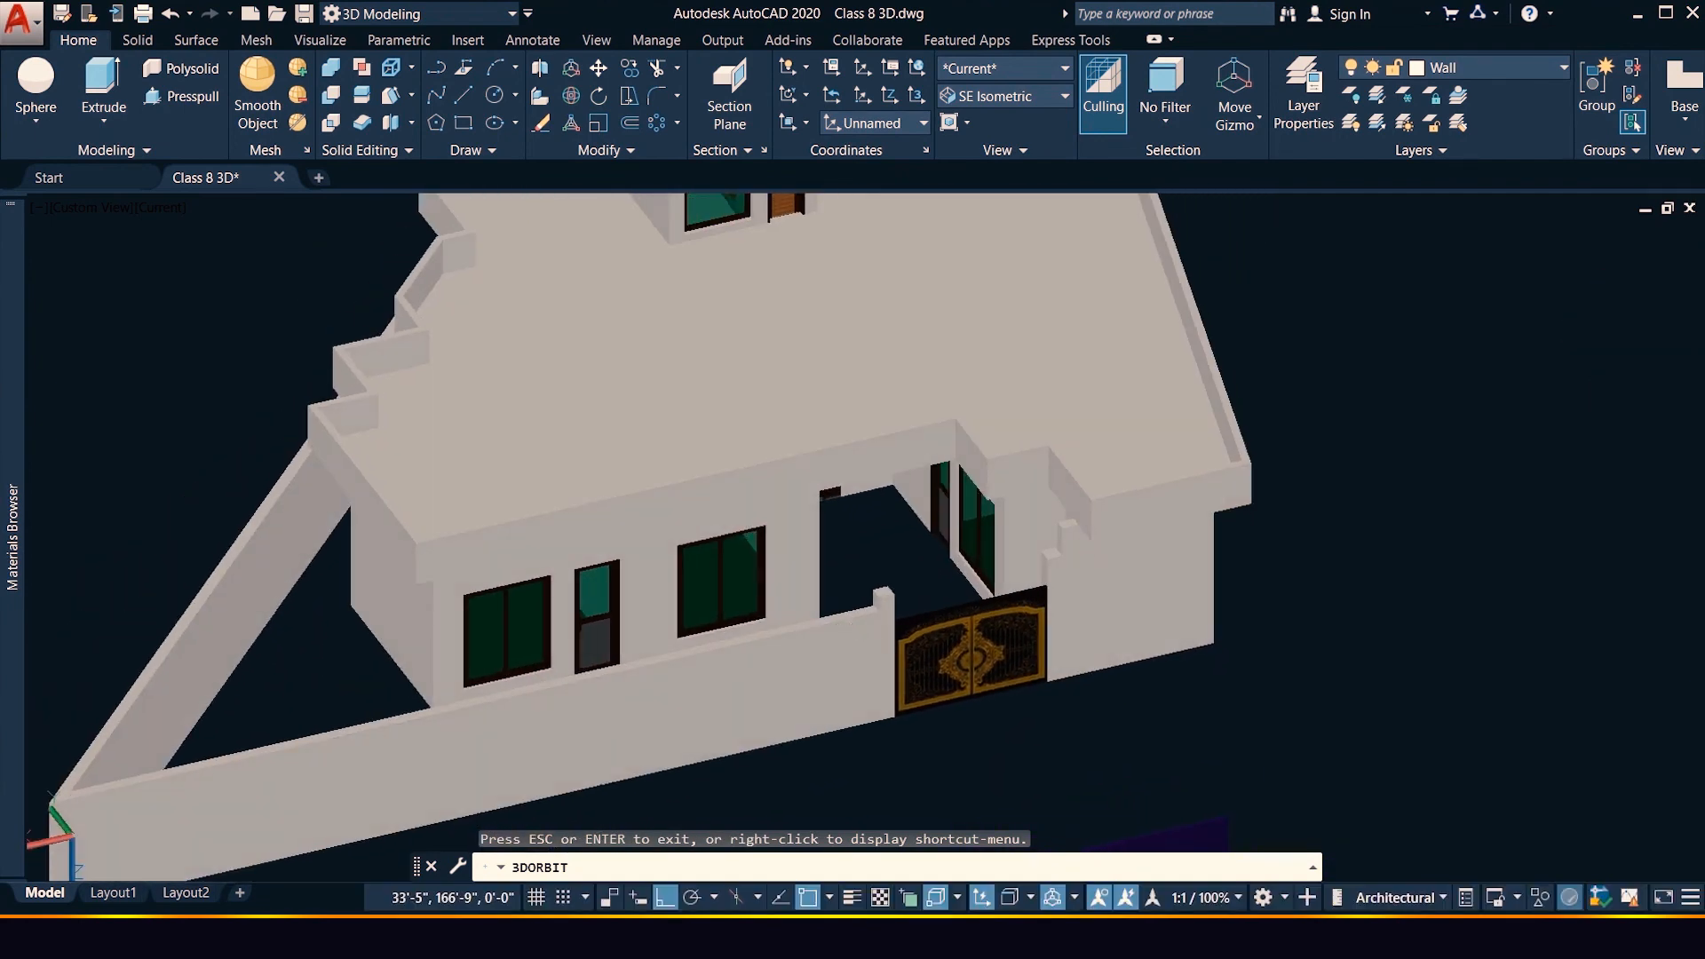
pyautogui.press('Escape')
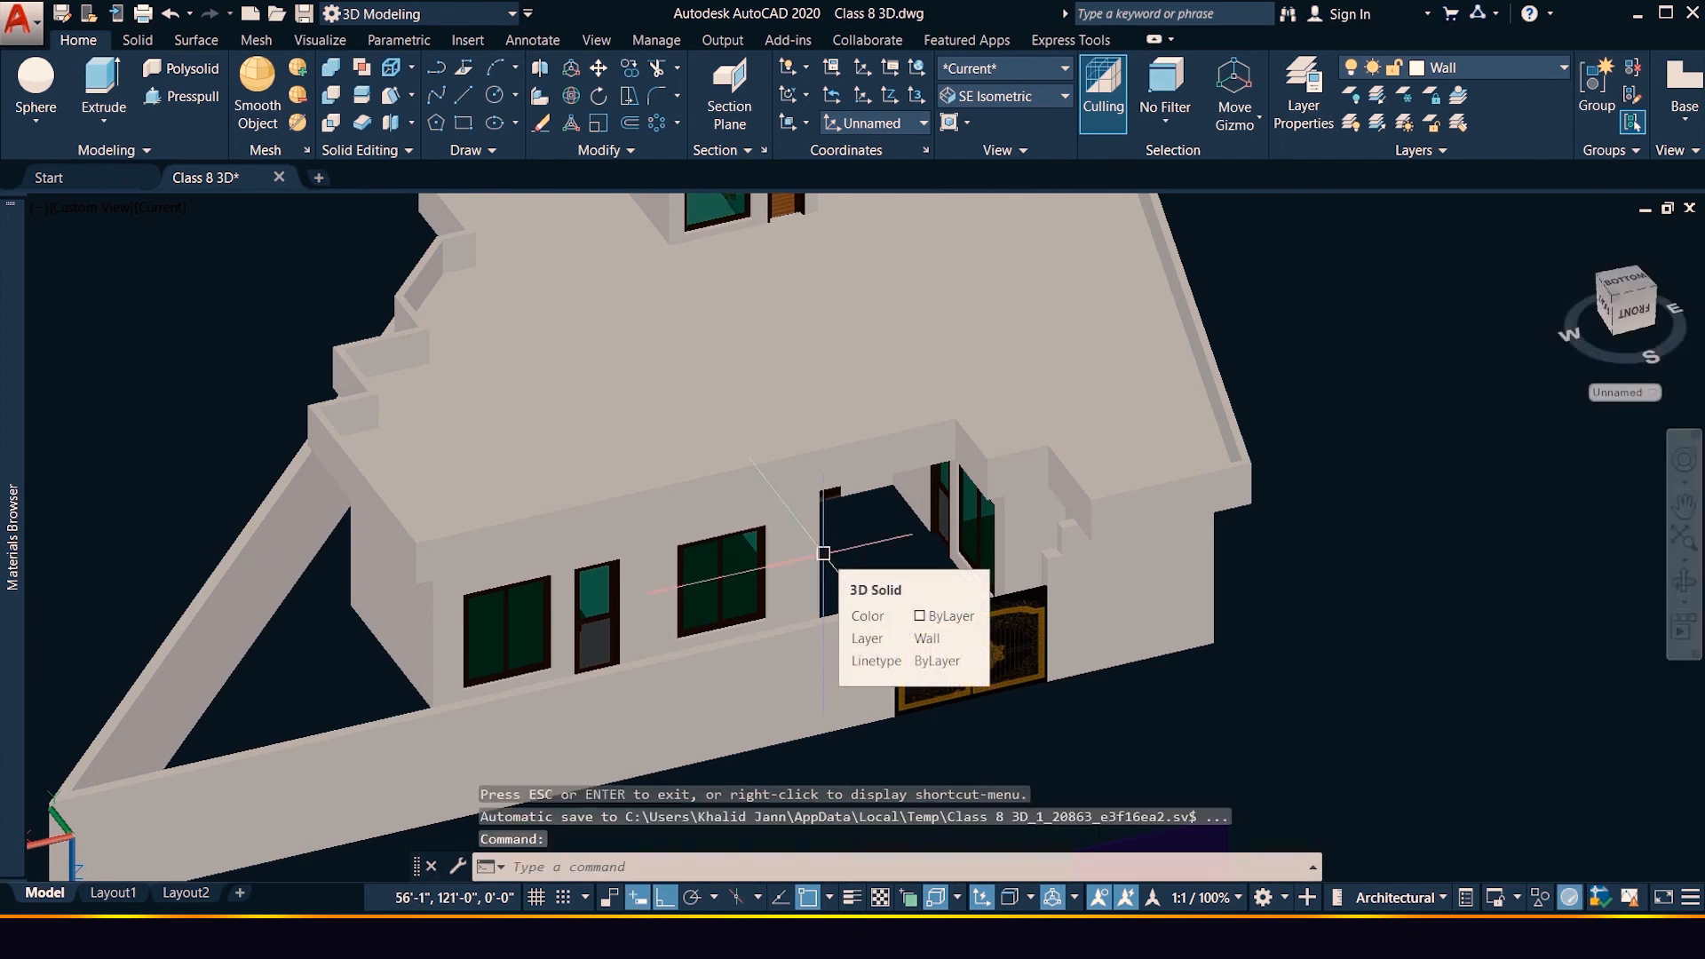
pyautogui.scroll(-3, 692, 333)
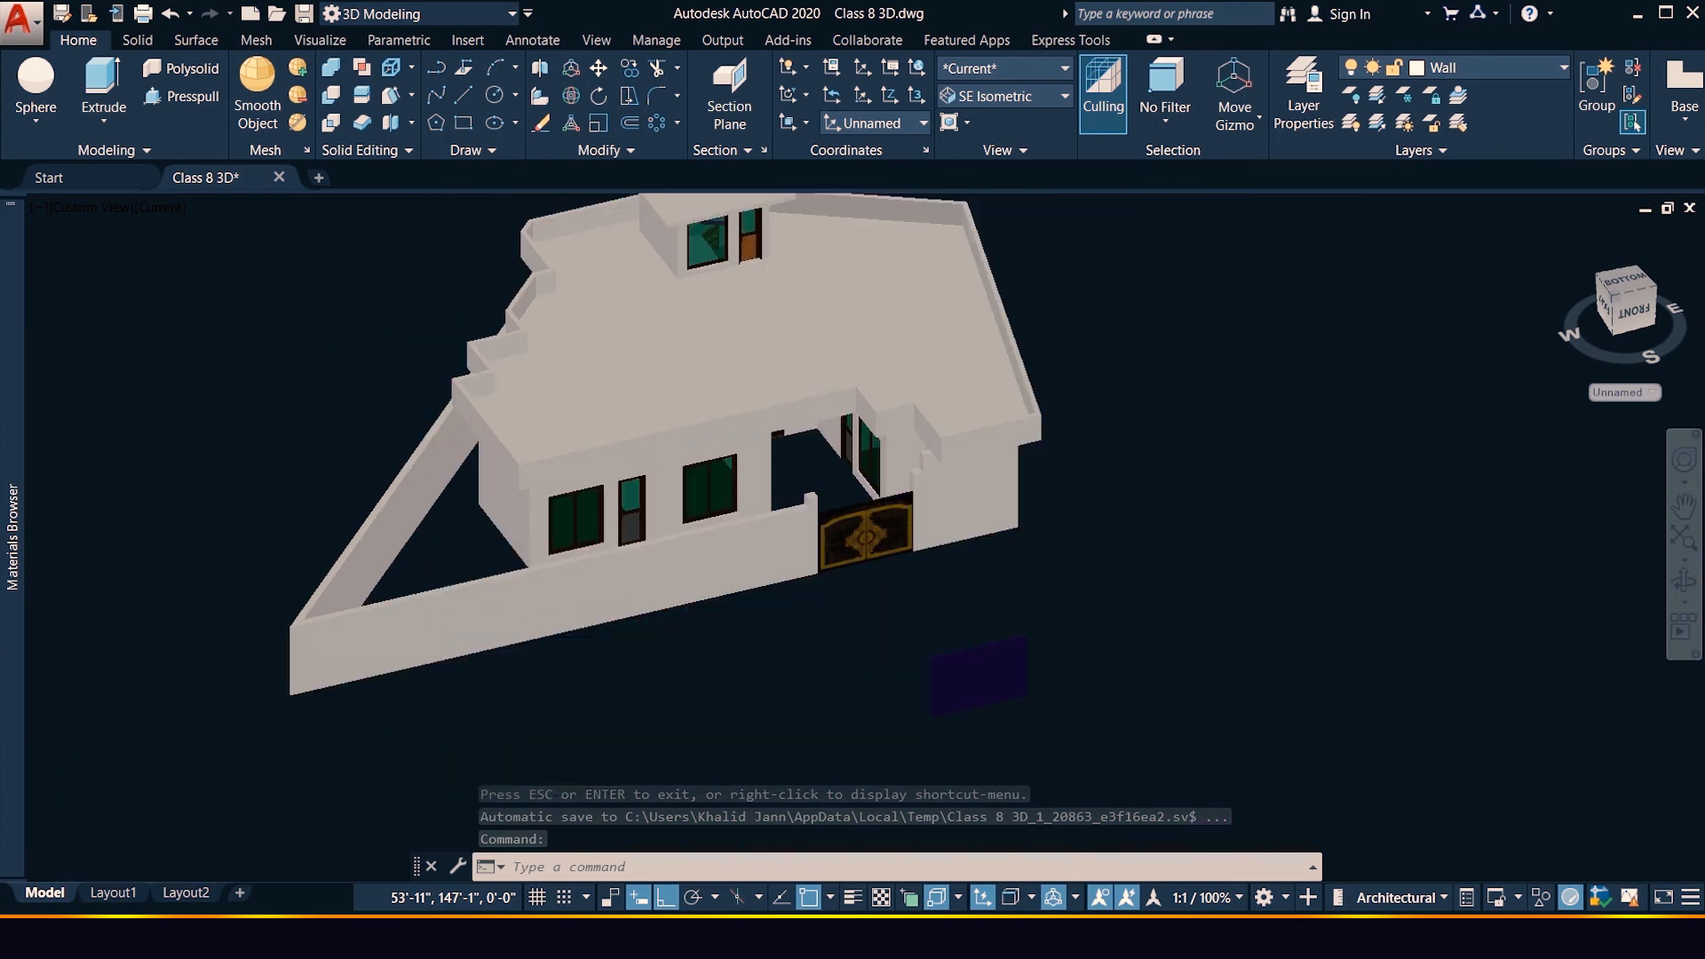
pyautogui.scroll(-4, 690, 301)
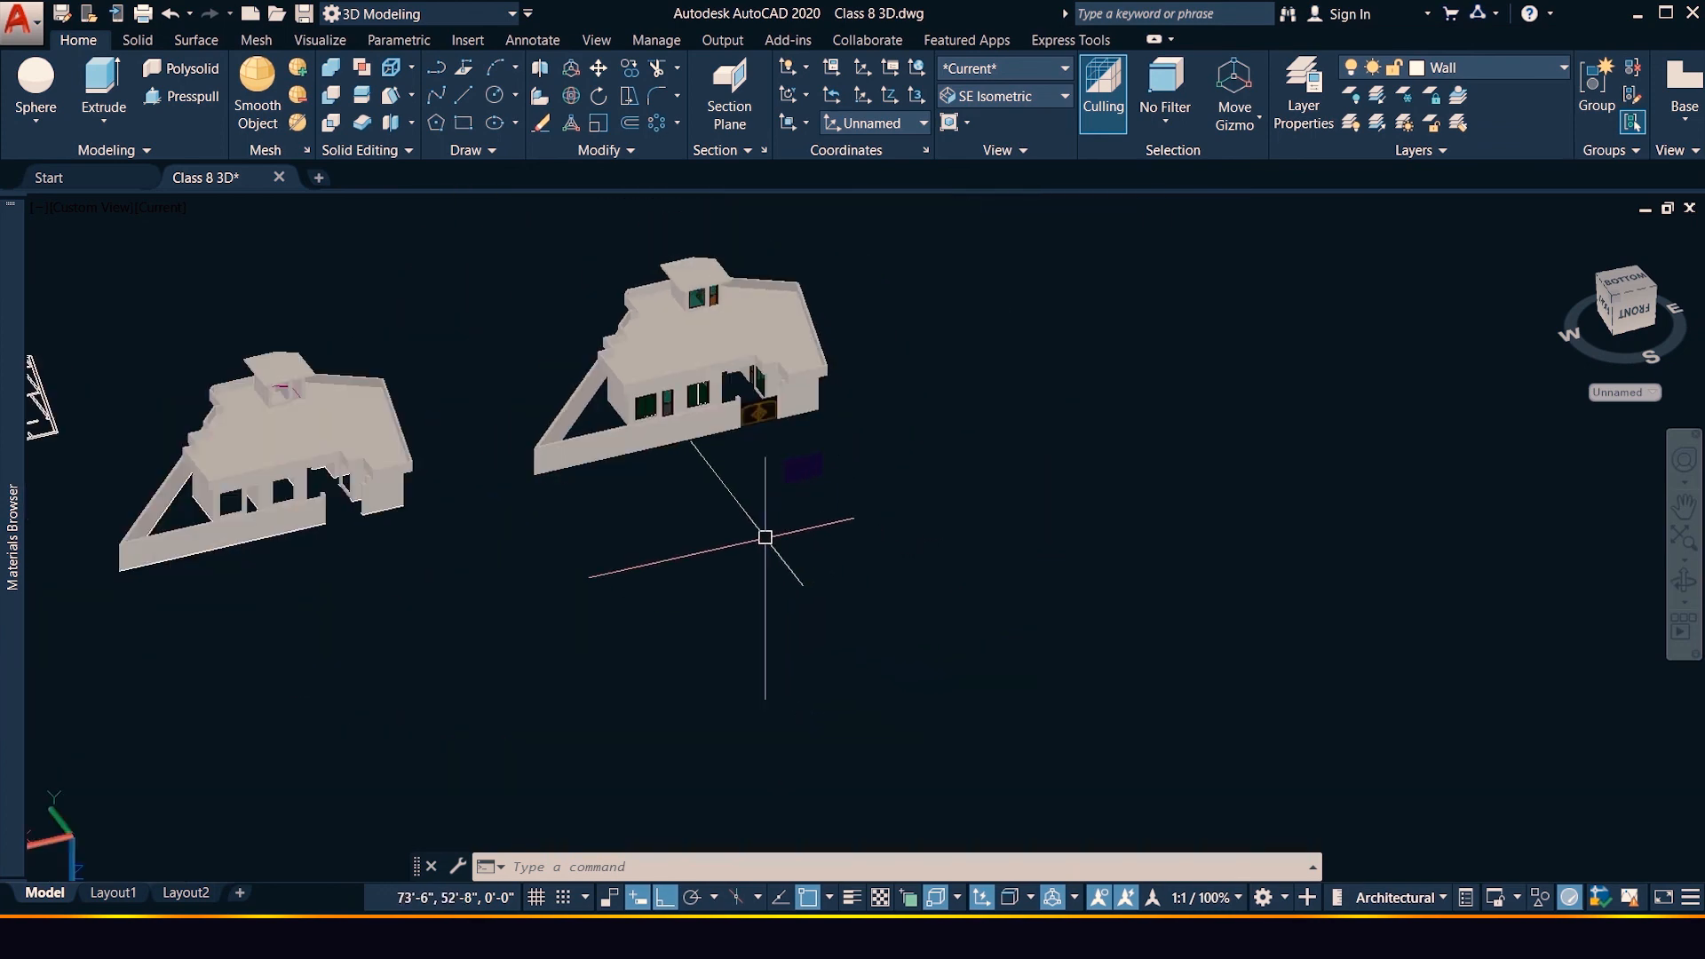